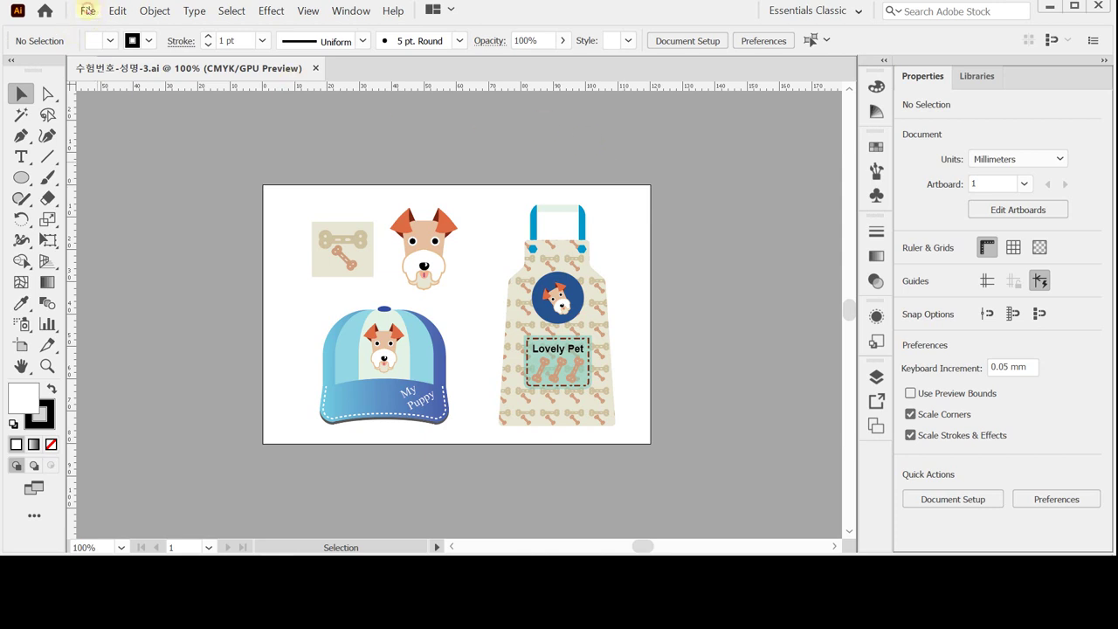
Create a new 120 × 80 mm landscape document in millimetres with CMYK colour mode and 300 ppi raster effects
left_click(88, 10)
left_click(443, 172)
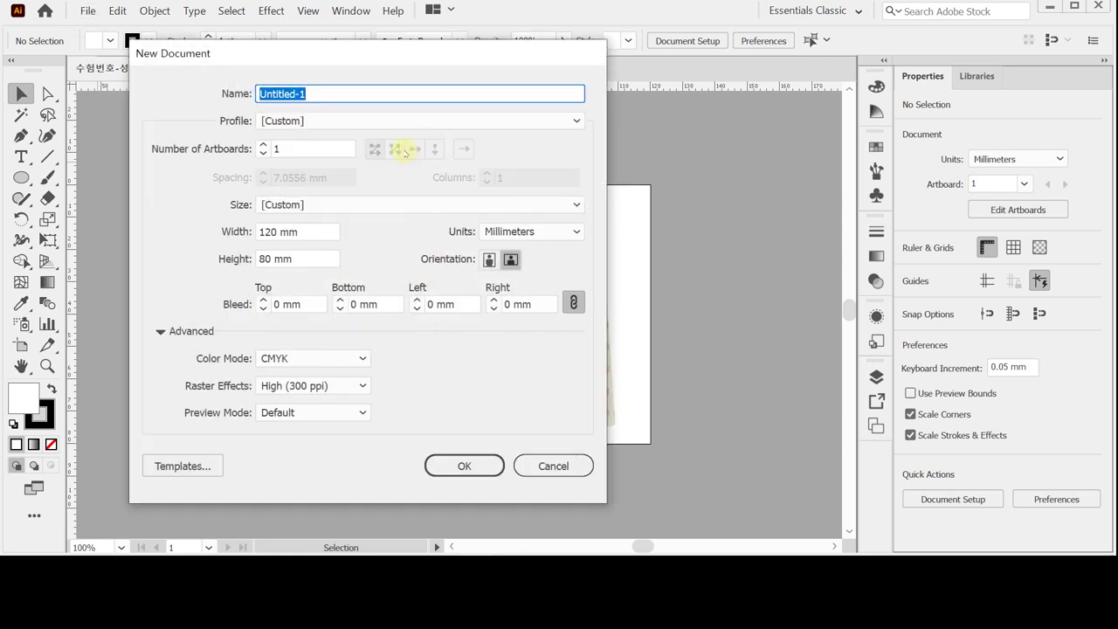
left_click(526, 231)
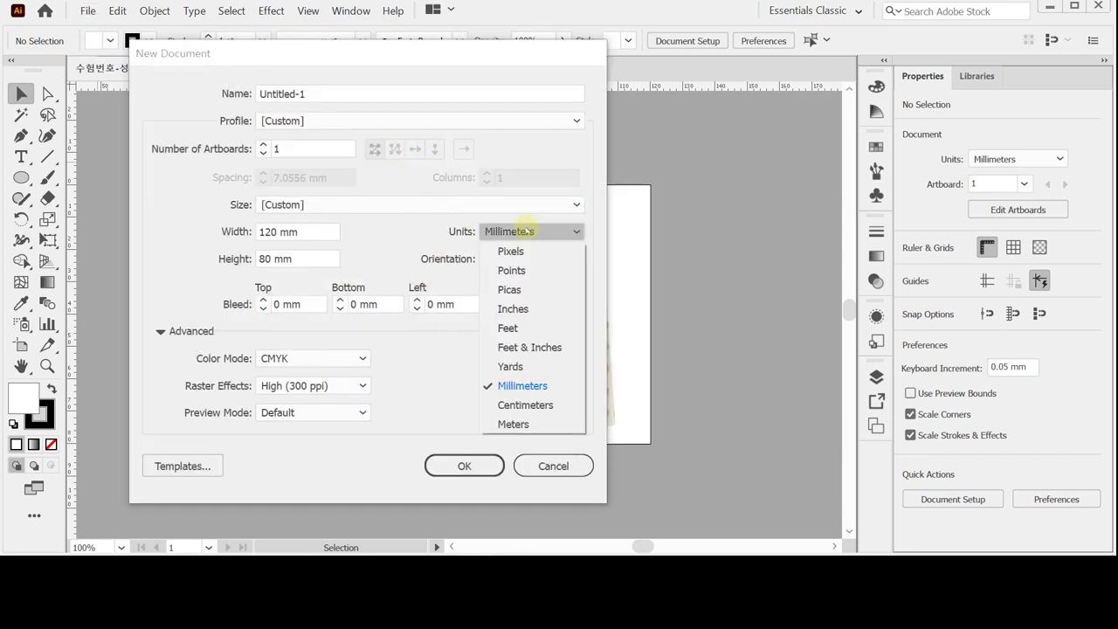
left_click(526, 230)
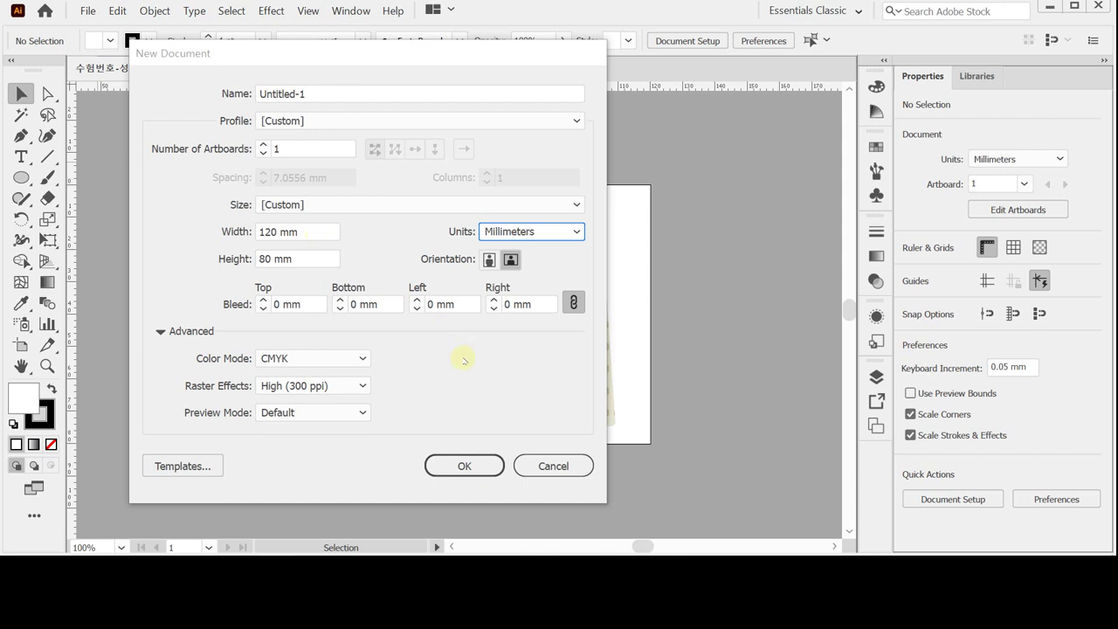
left_click(395, 360)
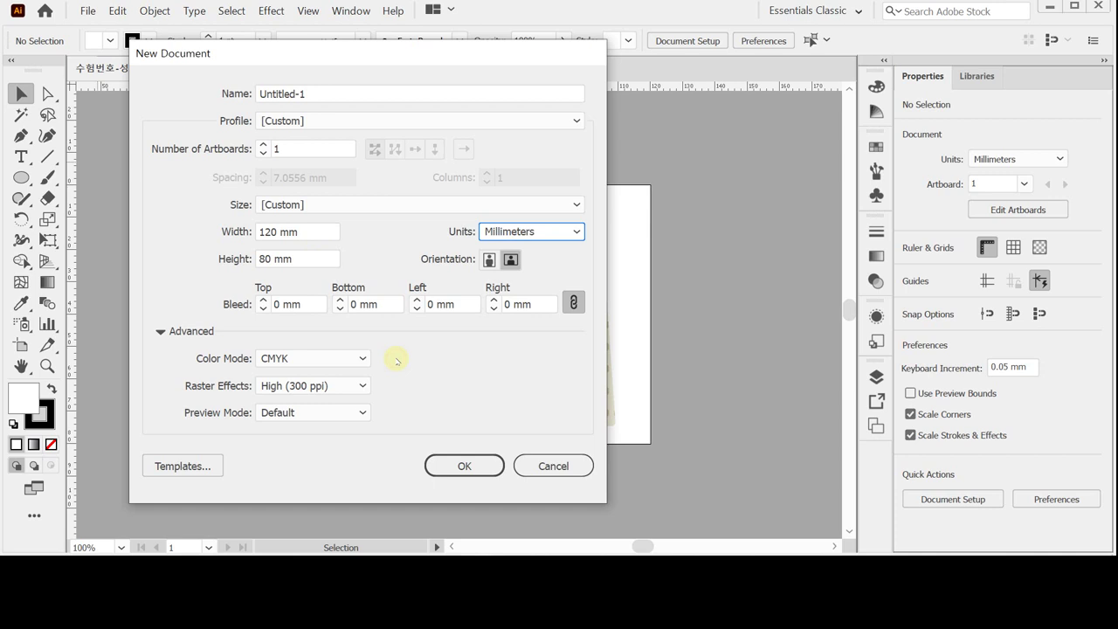
left_click(464, 465)
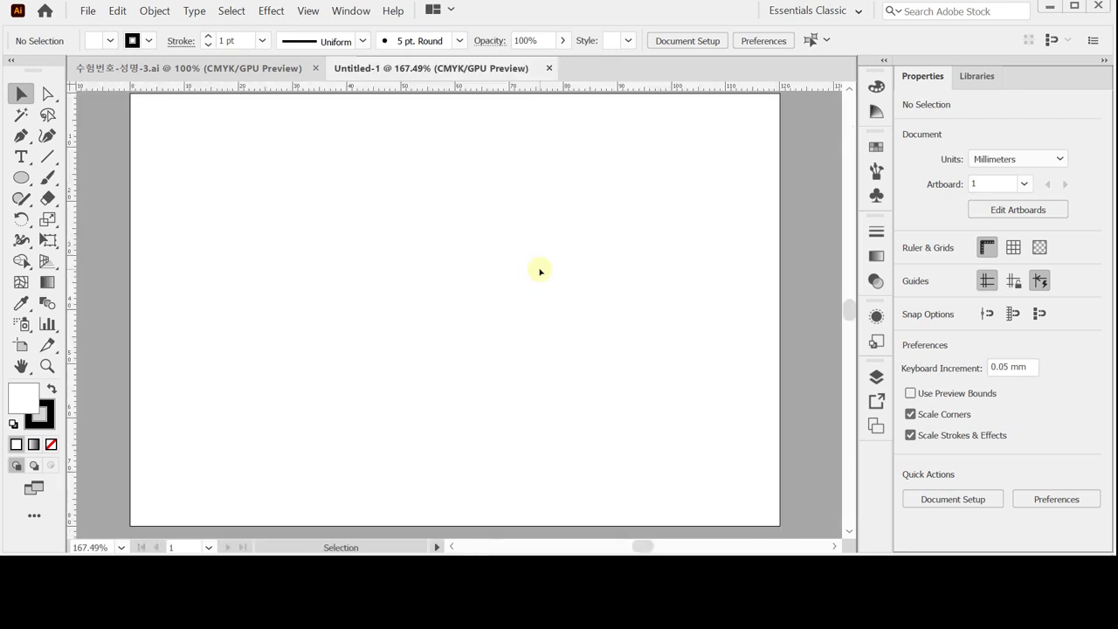
Paste the layout guides onto the artboard and save the document in the GTQ folder as 수험번호-성명-3 in Illustrator 2020 format
key("ctrl")
key("ctrl+v")
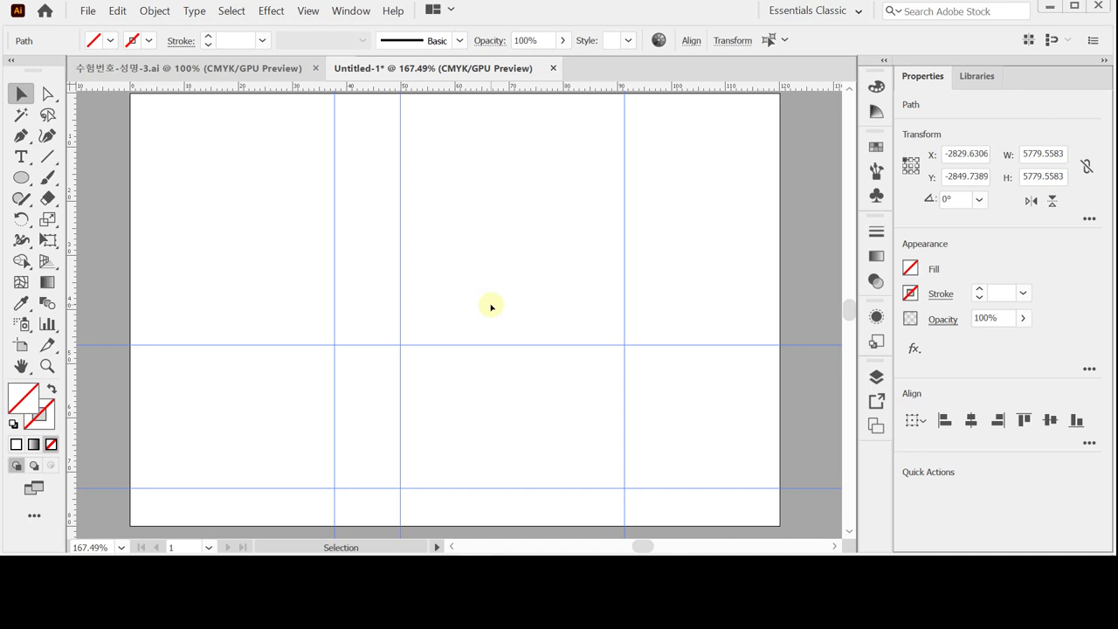
key("ctrl")
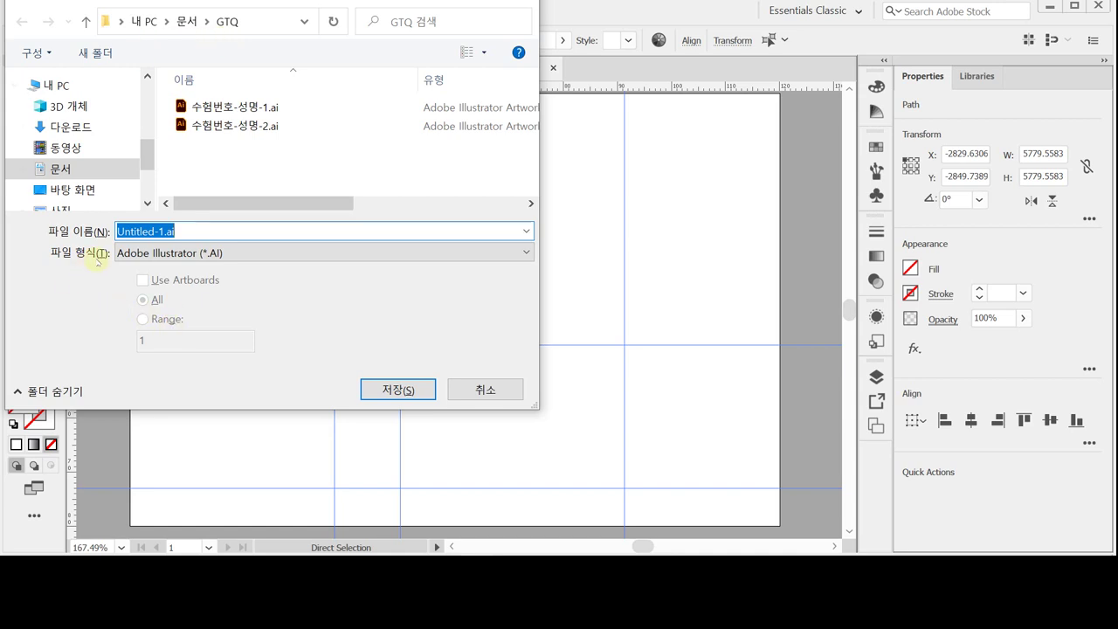
left_click(225, 128)
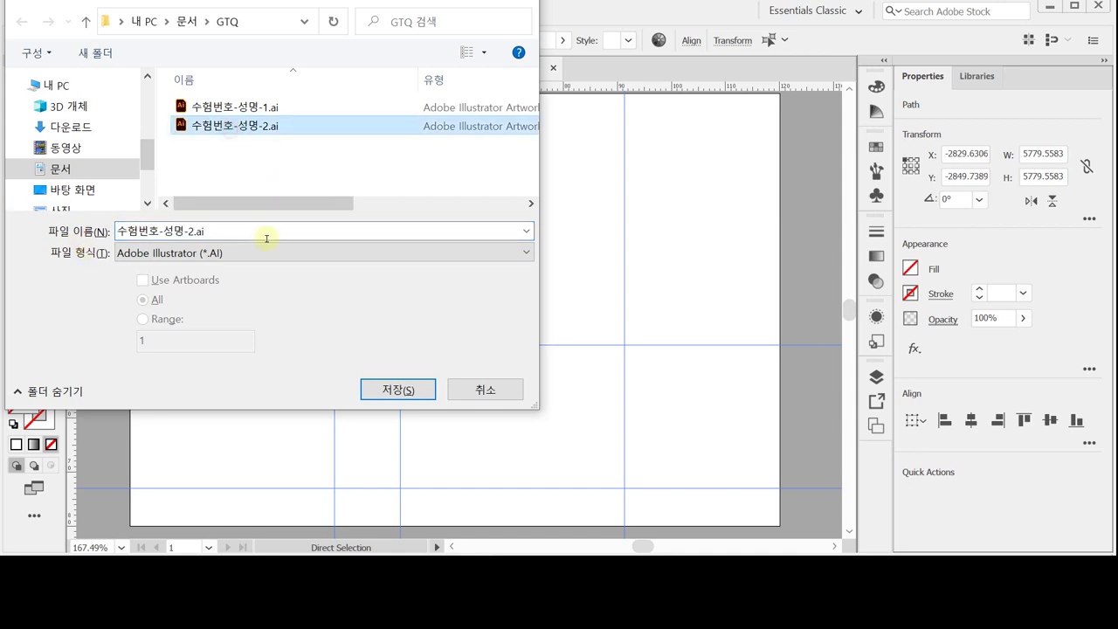
left_click(194, 232)
left_click_drag(187, 230, 212, 232)
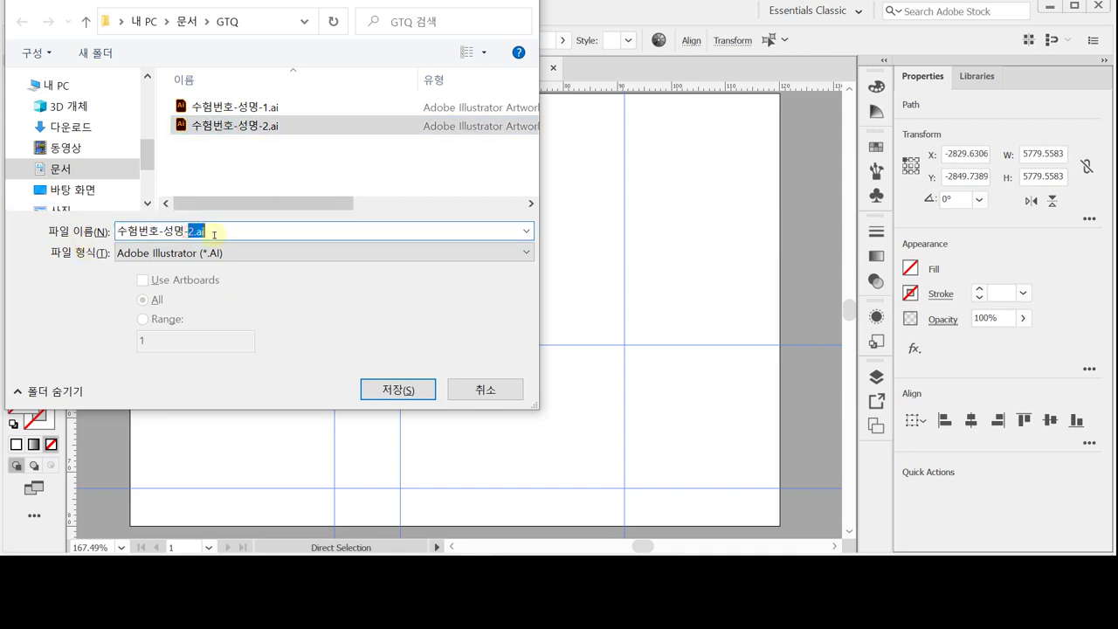
type("-3")
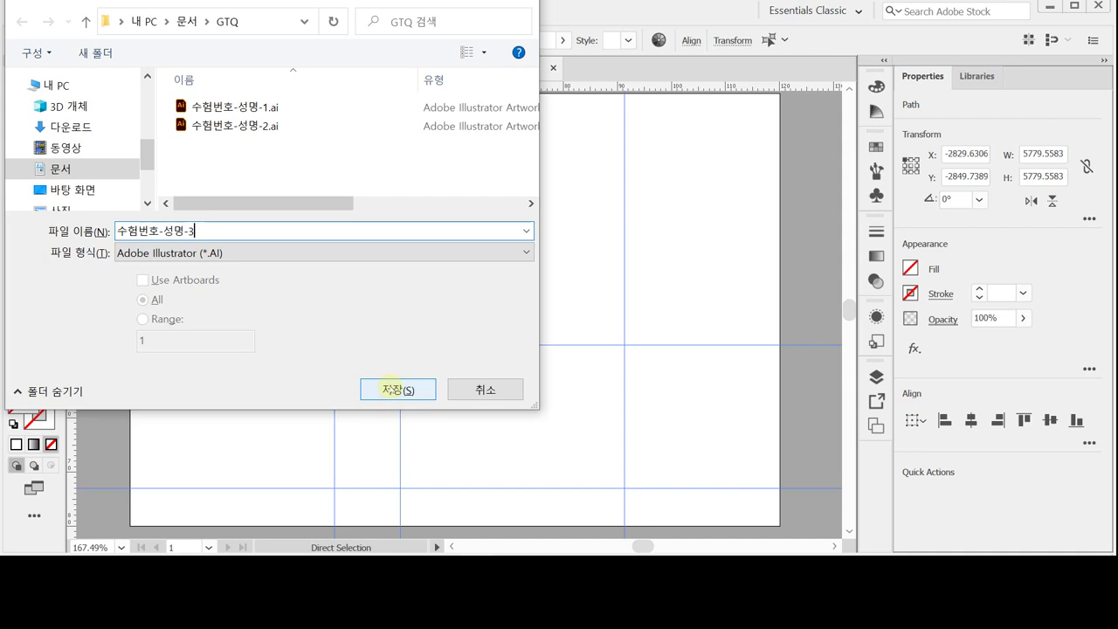
left_click(393, 389)
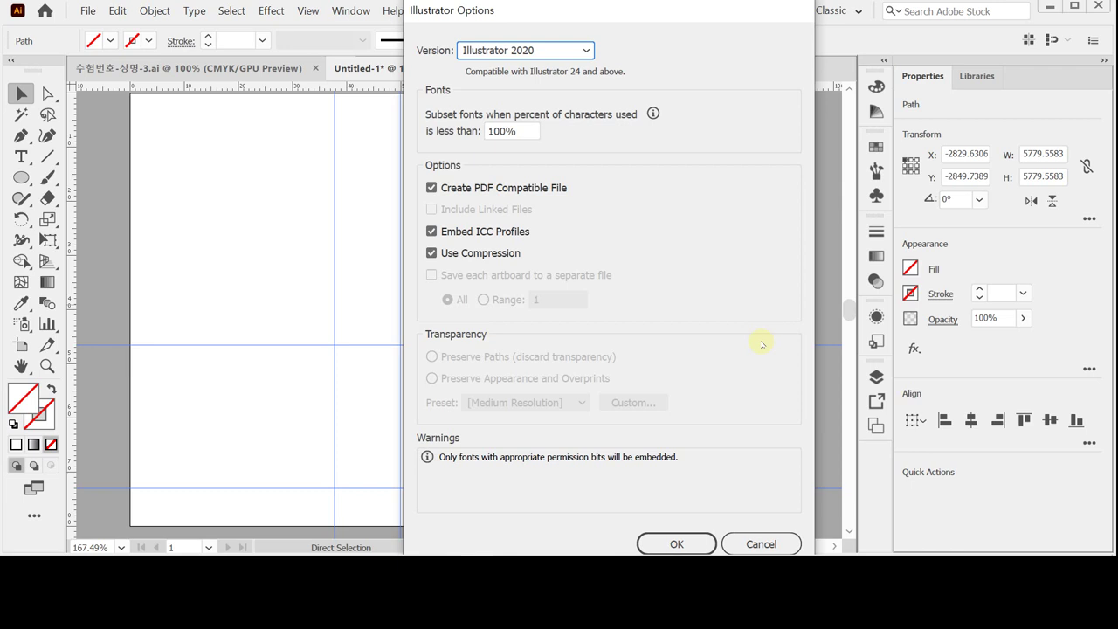
key("Return")
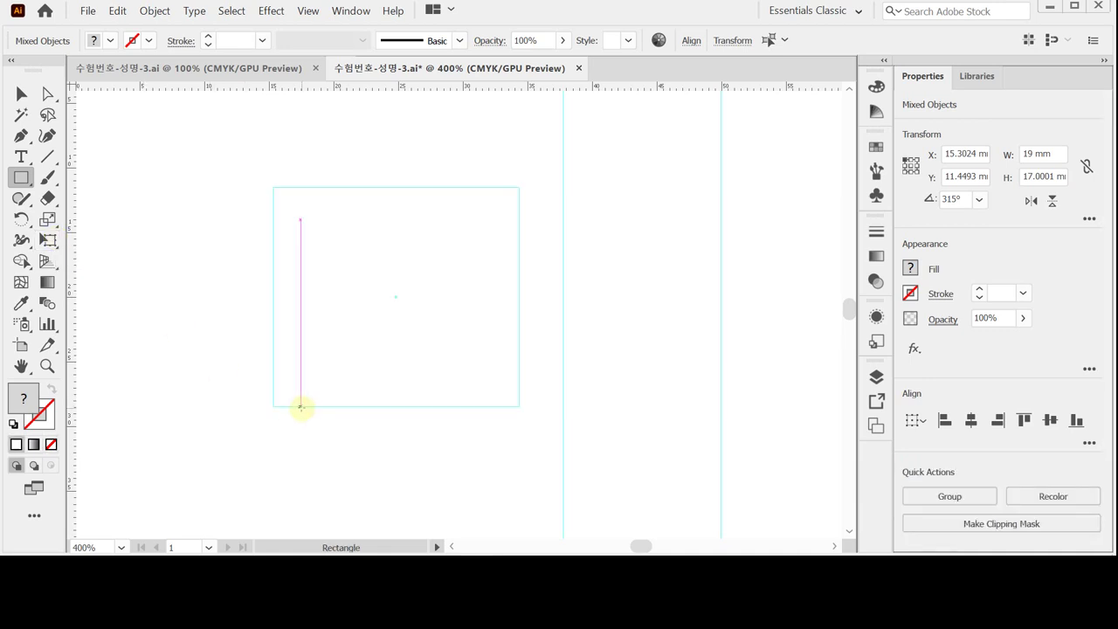
Deselect the bone template outlines and save the document
key("ctrl+shift+a")
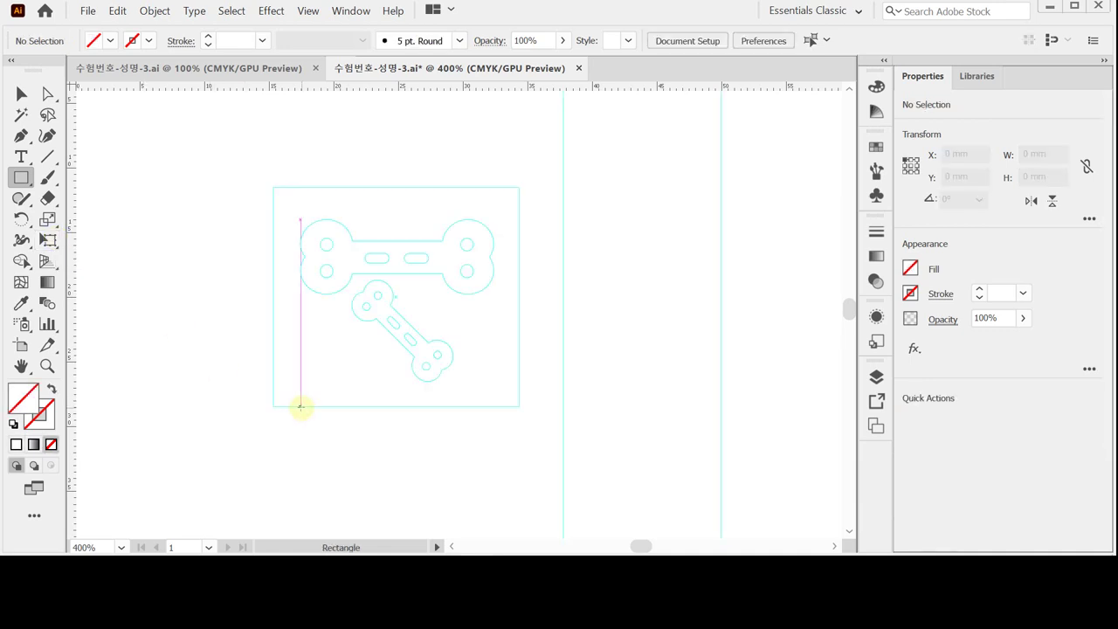
left_click(415, 333)
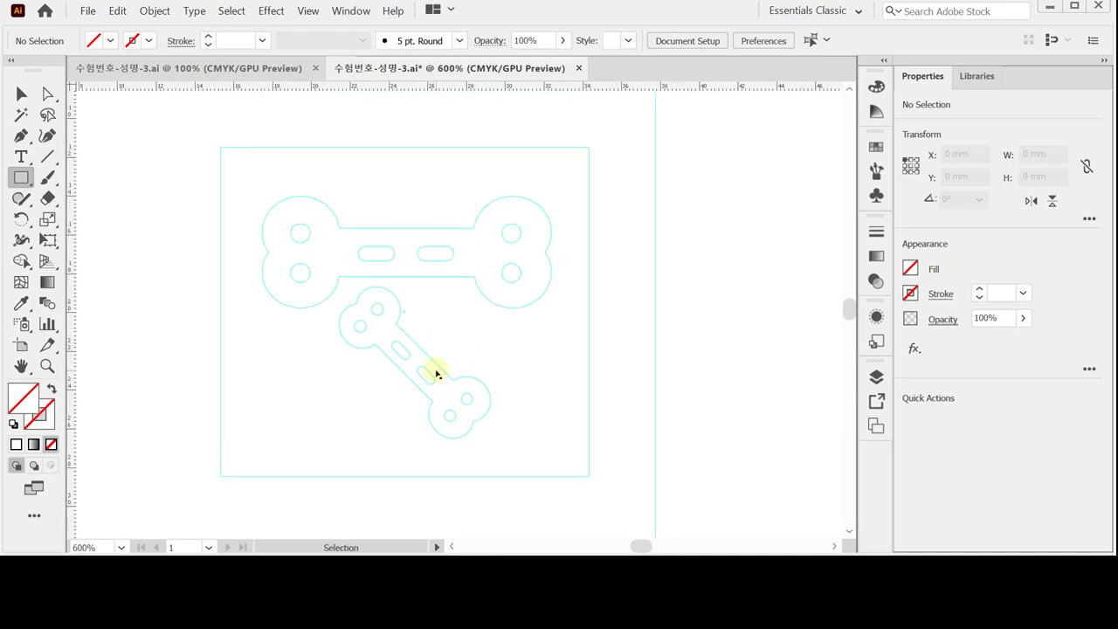
key("ctrl+s")
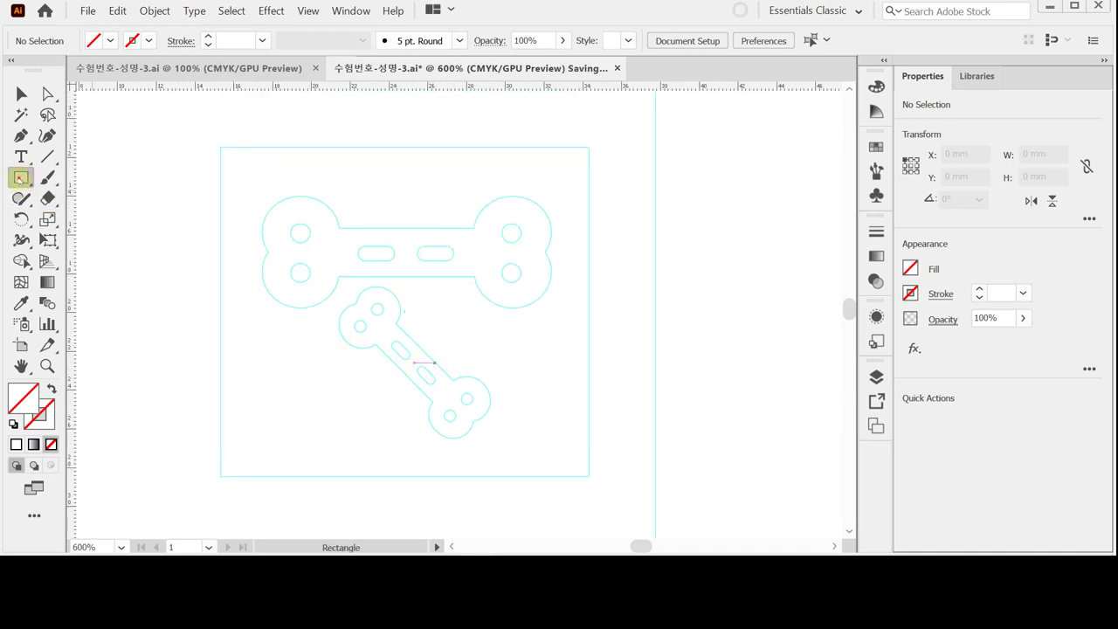
Draw an 8 × 2.5 mm rectangle over the shaft of the large horizontal bone outline
left_click(19, 177)
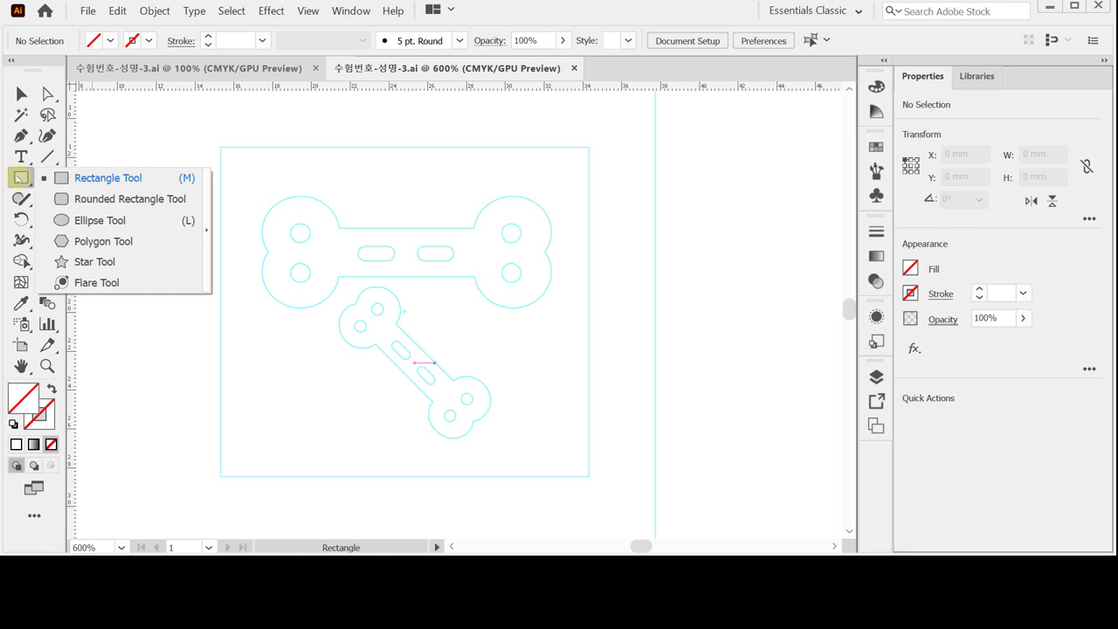
left_click(48, 178)
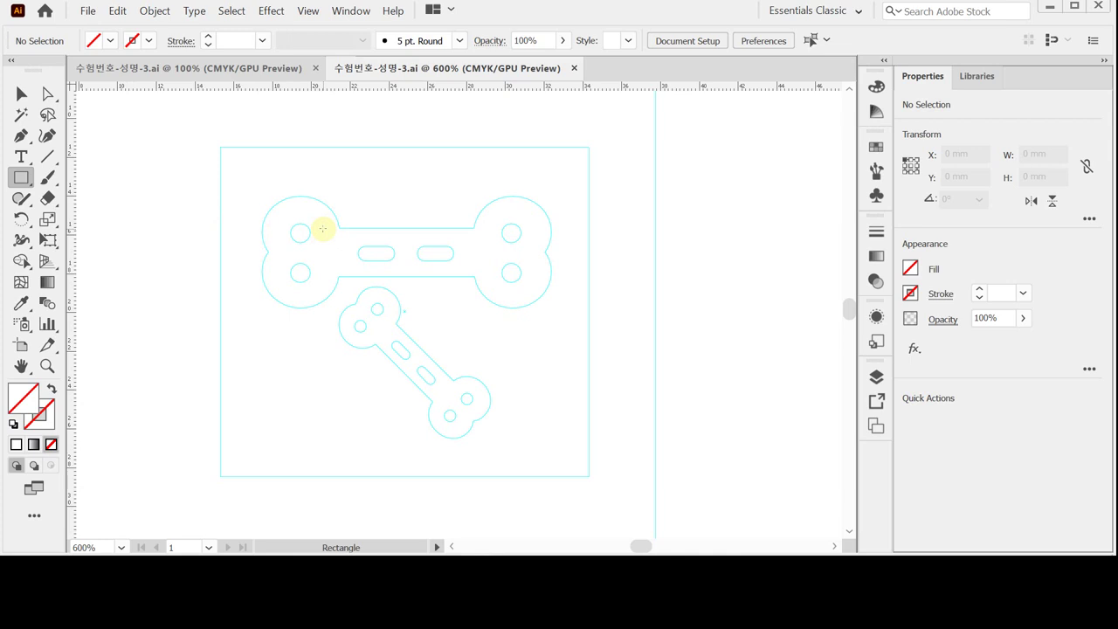
left_click(319, 227)
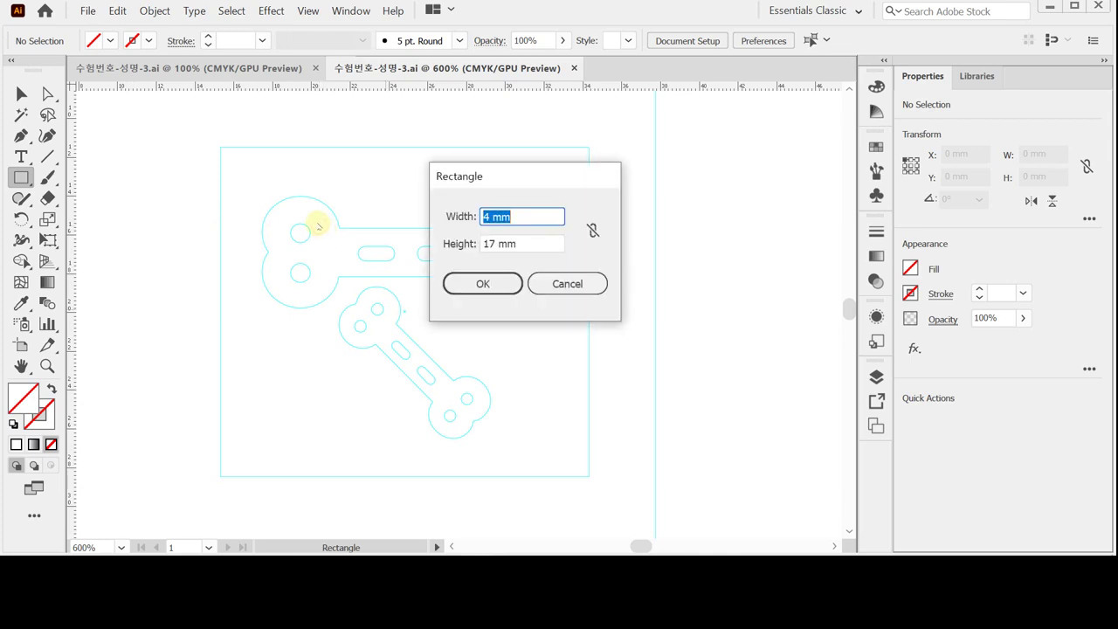
type("8")
key("Tab")
type("2.5")
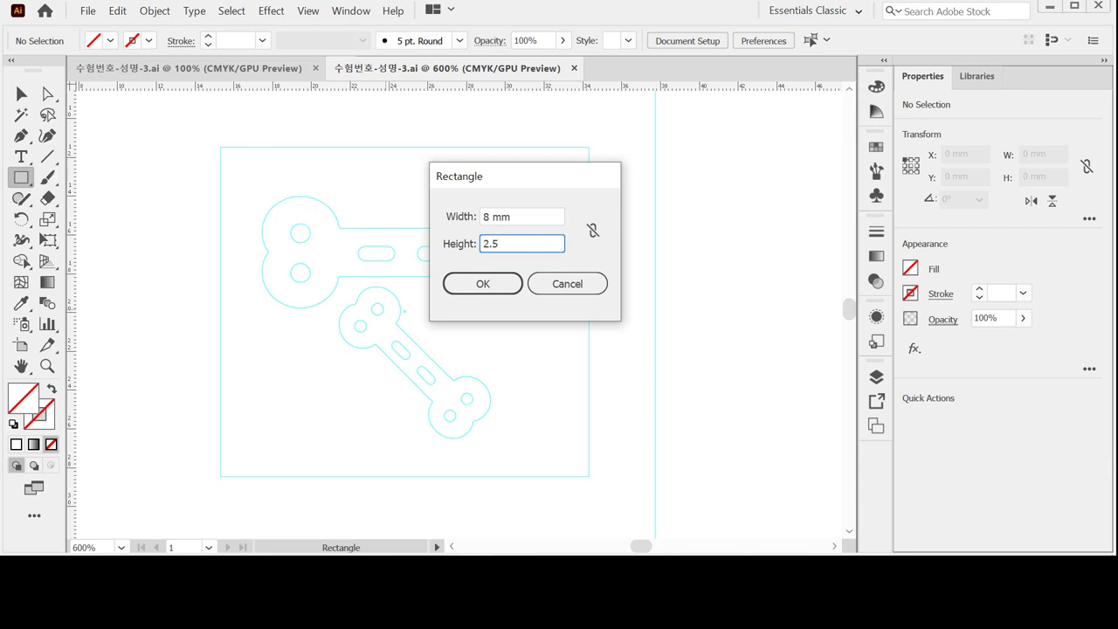
key("Tab")
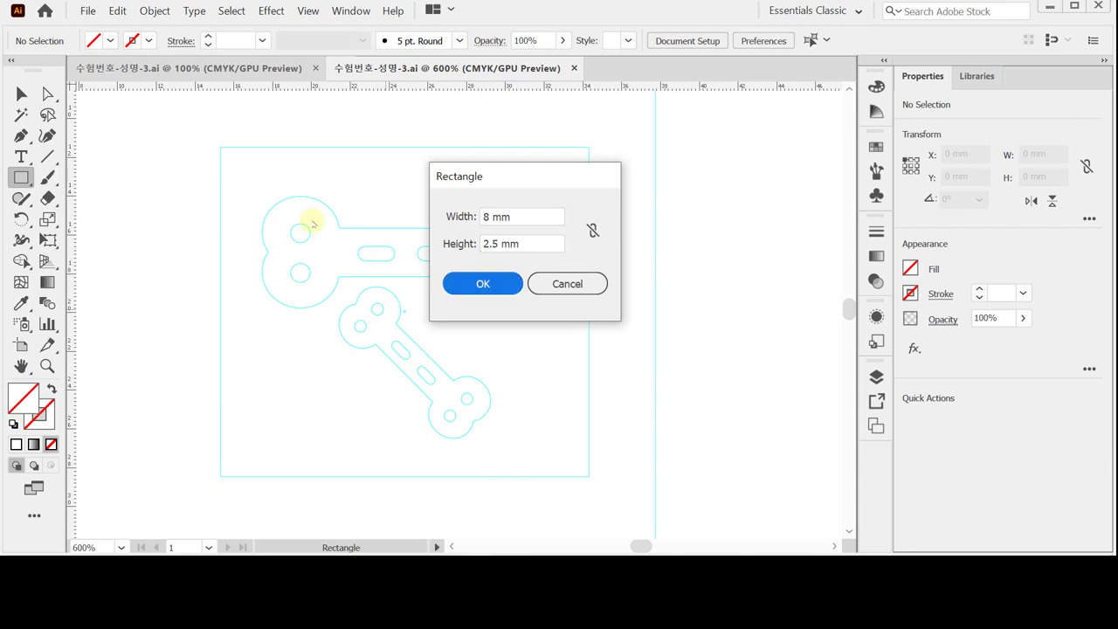
key("Return")
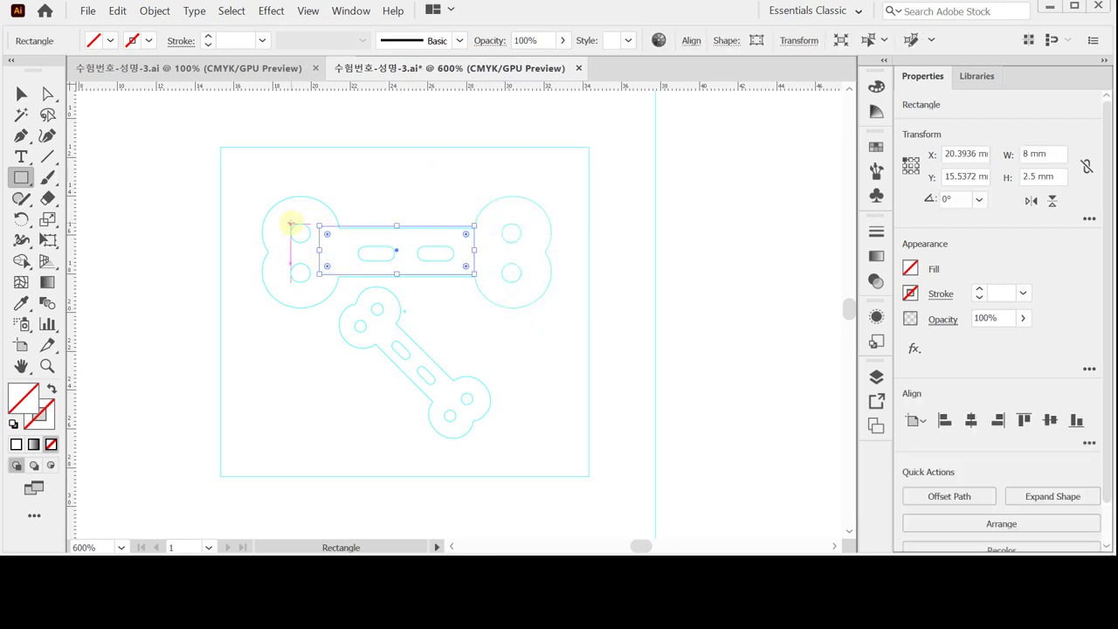
Fill the shaft rectangle with C 20, M 20, Y 40, K 0 using the CMYK colour sliders
left_click_drag(876, 85, 648, 148)
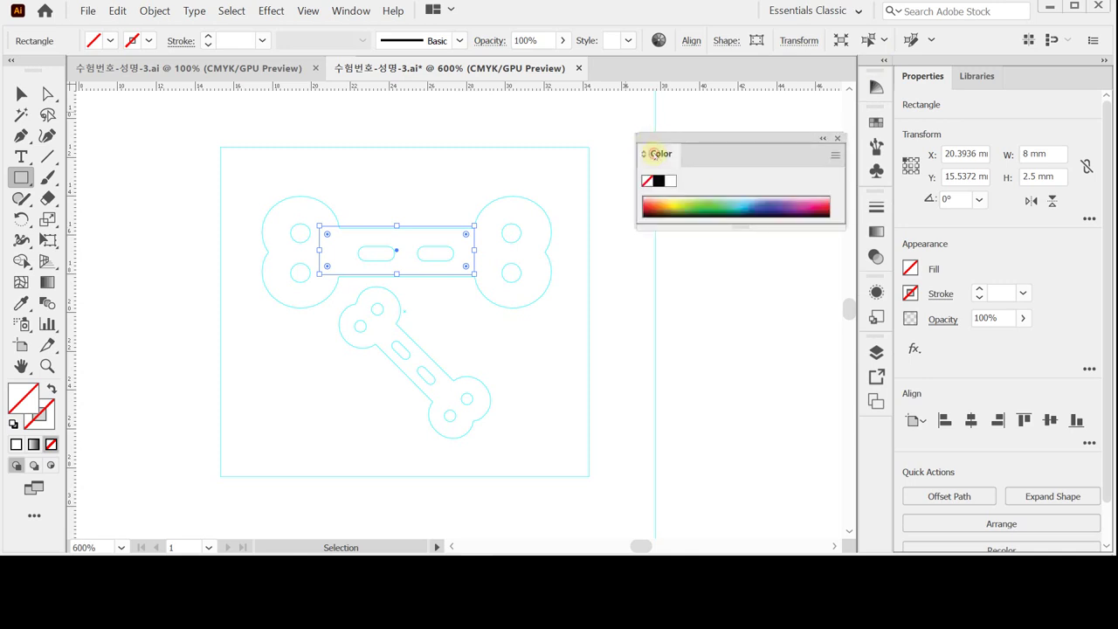
double_click(656, 154)
double_click(655, 154)
left_click_drag(646, 134, 625, 129)
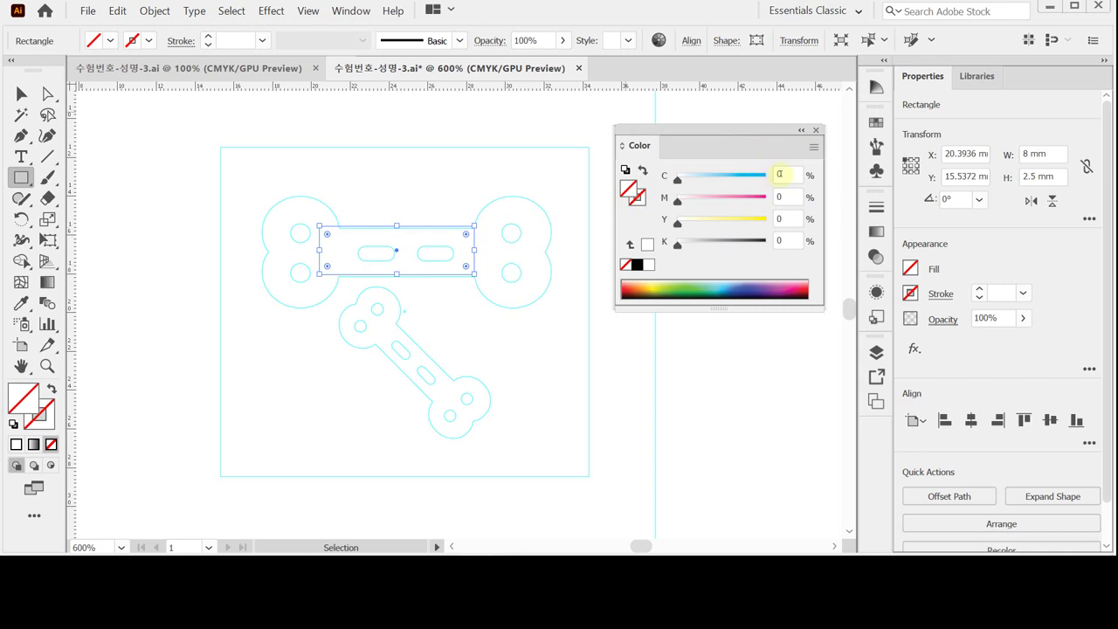
left_click(779, 174)
type("20")
key("Tab")
type("20")
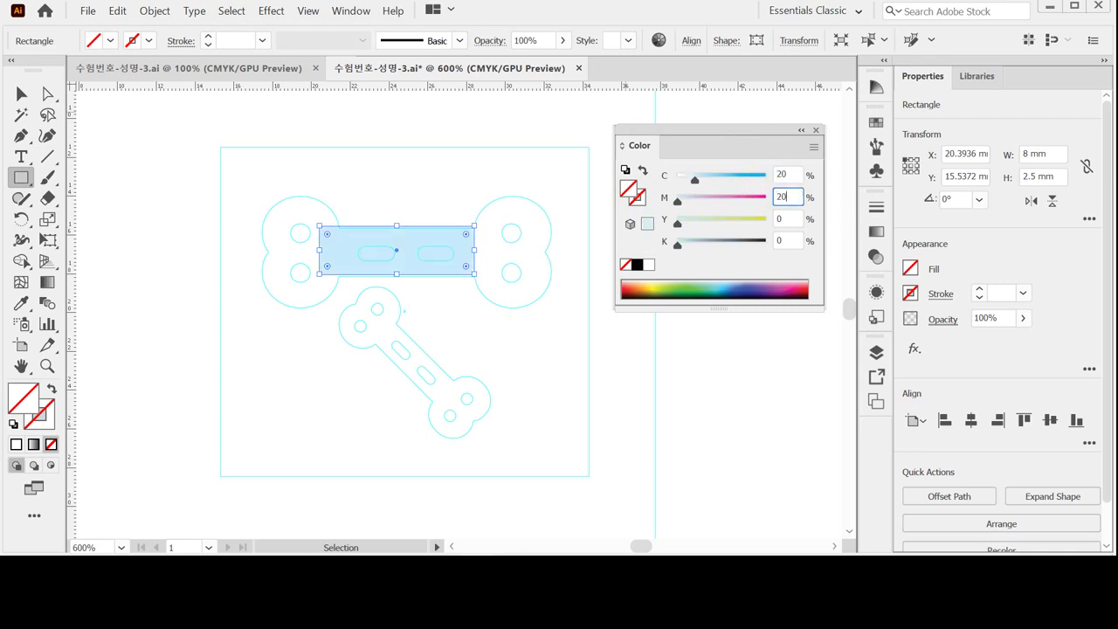
key("Tab")
type("40")
left_click(740, 188)
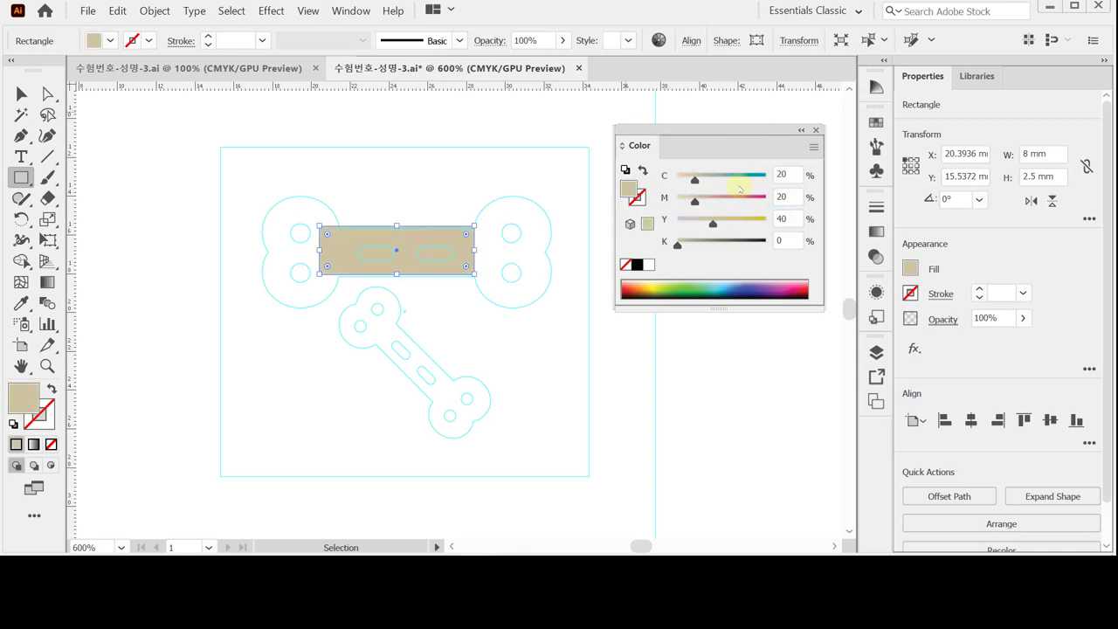
Nudge the rectangle into alignment with the shaft of the large bone outline
key("Down")
key("Down")
key("Down")
key("Down")
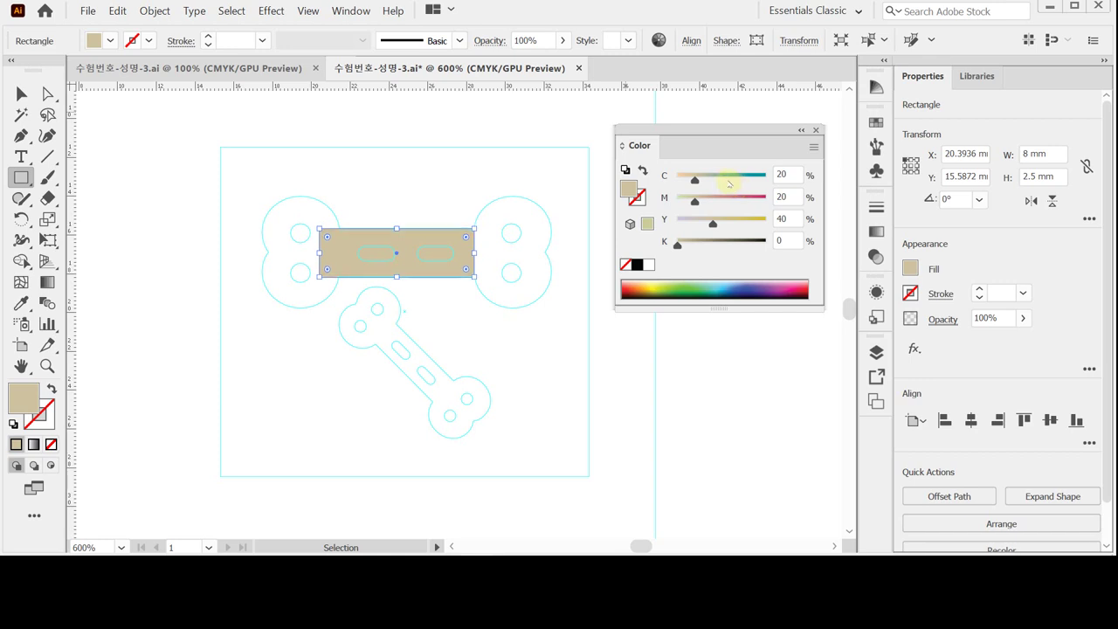
key("Right")
key("Right")
key("Right")
key("Right")
key("Right")
key("Right")
key("Right")
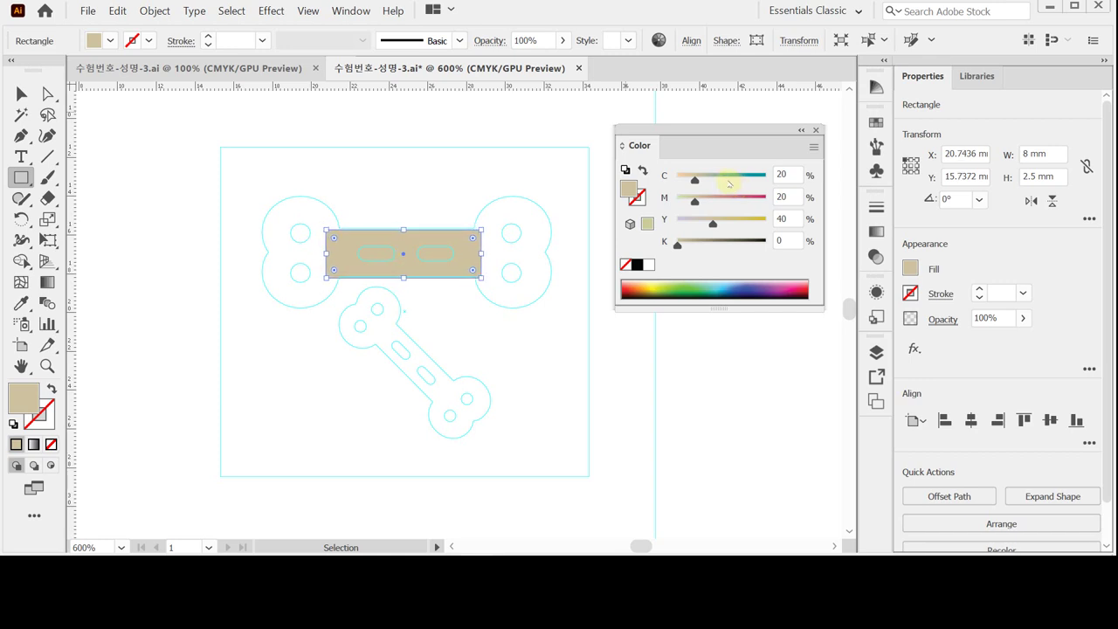
key("Up")
key("Up")
key("Right")
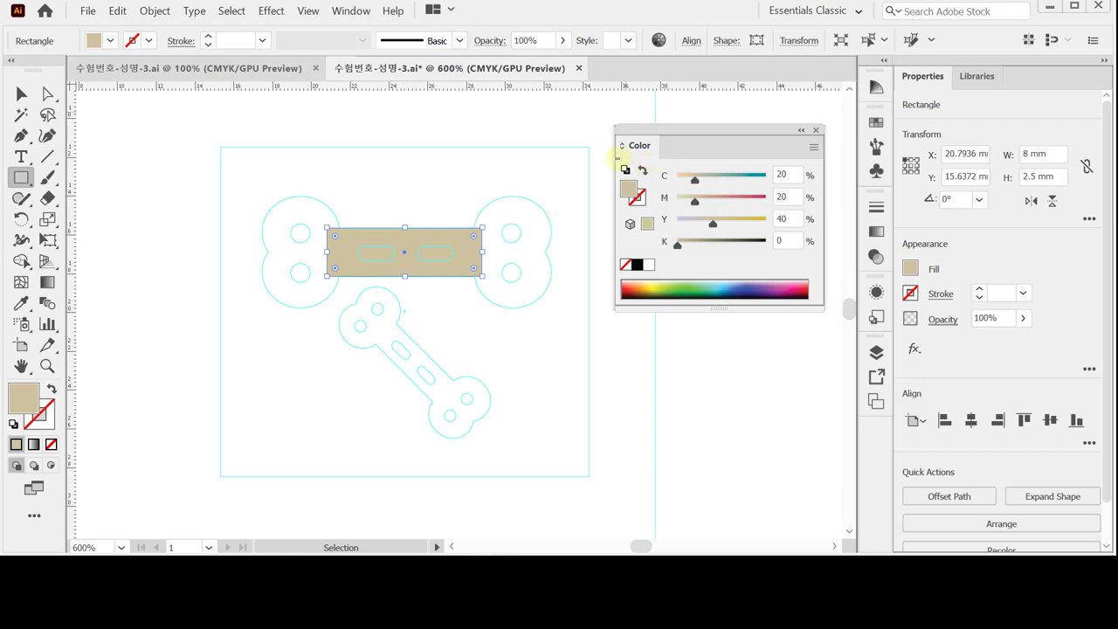
Detach the shape tools into a floating palette clear of the bone outline, with the Ellipse tool active
left_click(412, 276, "ctrl")
left_click(437, 223, "ctrl")
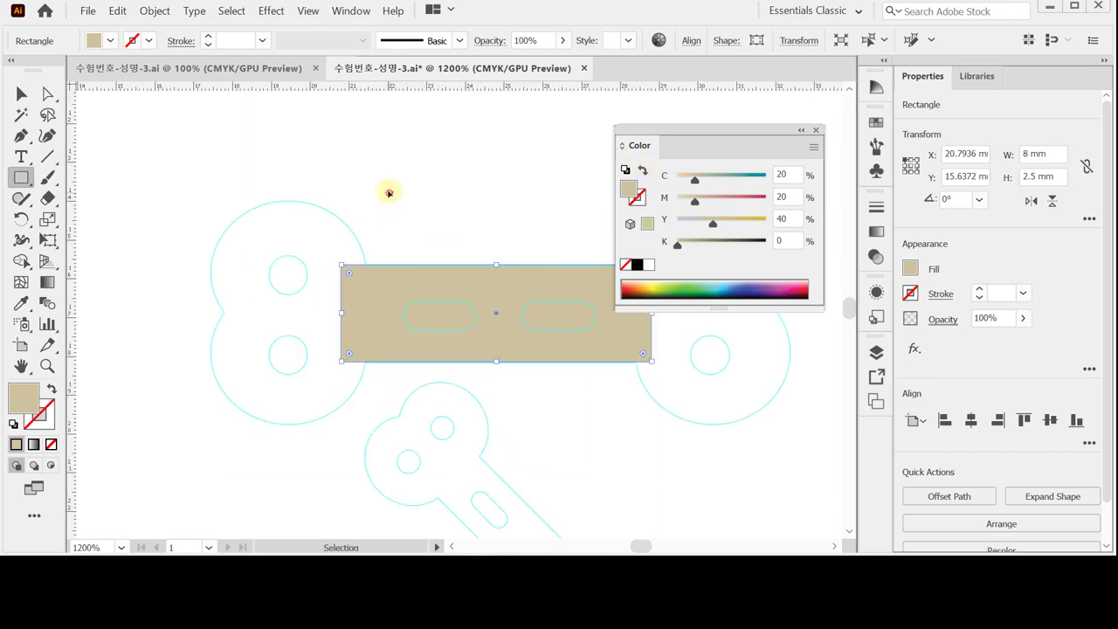
left_click(21, 178)
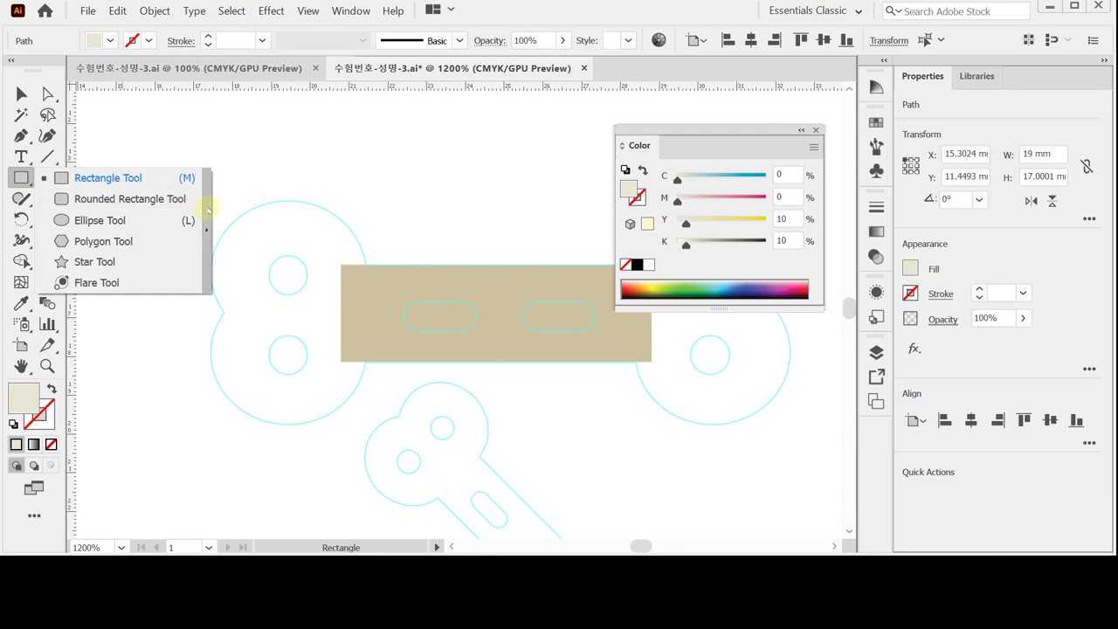
left_click_drag(208, 210, 180, 150)
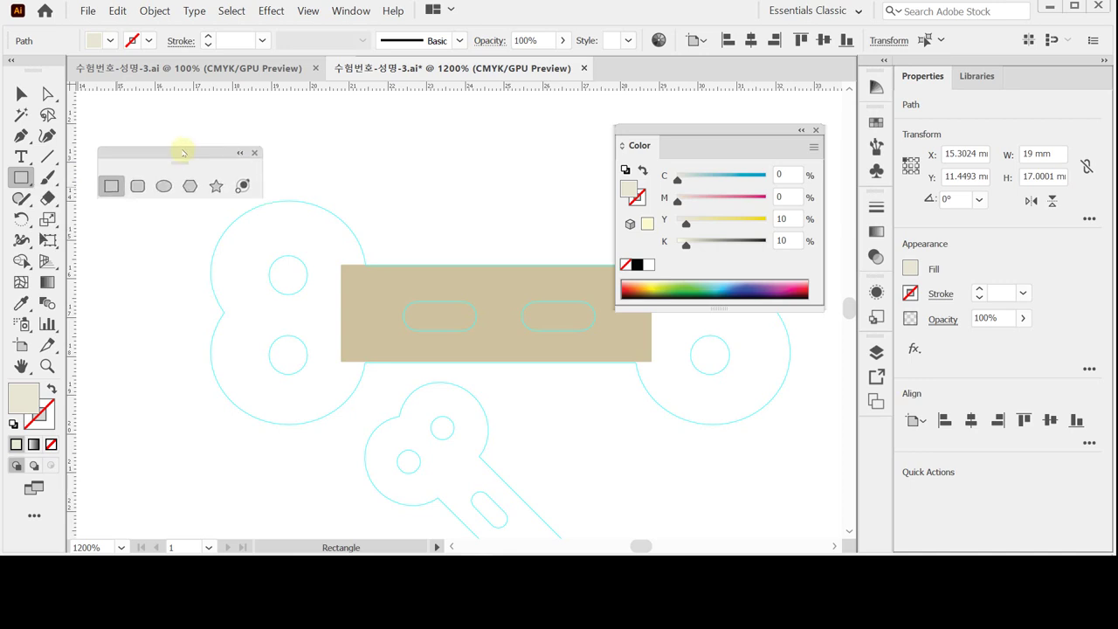
left_click(158, 181)
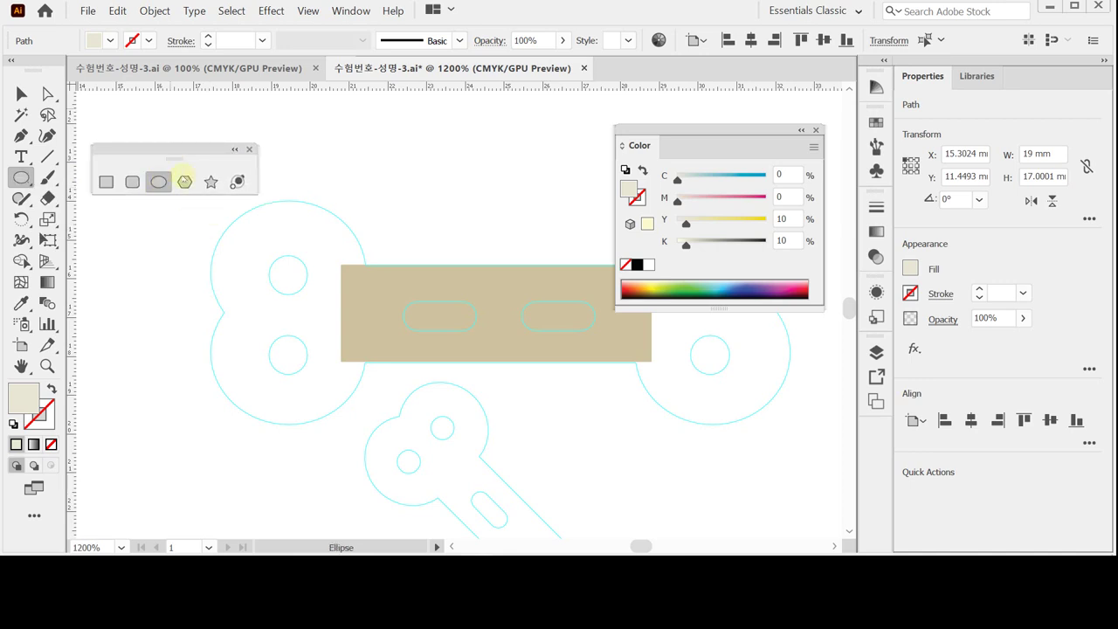
left_click_drag(170, 152, 162, 127)
Draw a circle about 3.9 mm across on the large bone's upper-left lobe and match its fill to the shaft rectangle
left_click_drag(201, 197, 353, 335)
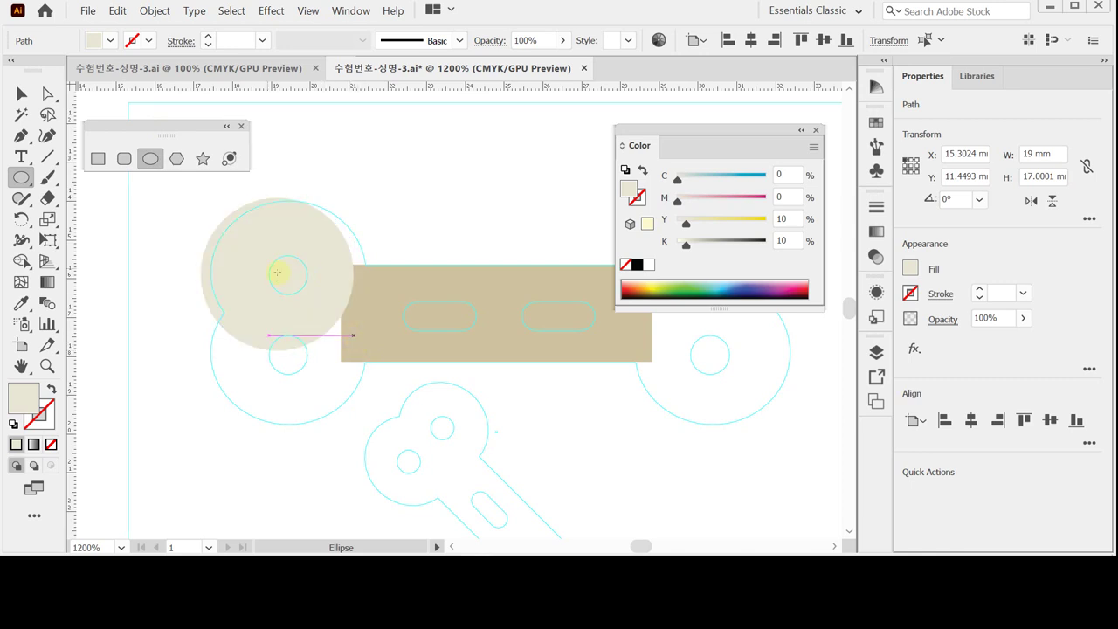
left_click_drag(274, 276, 287, 278)
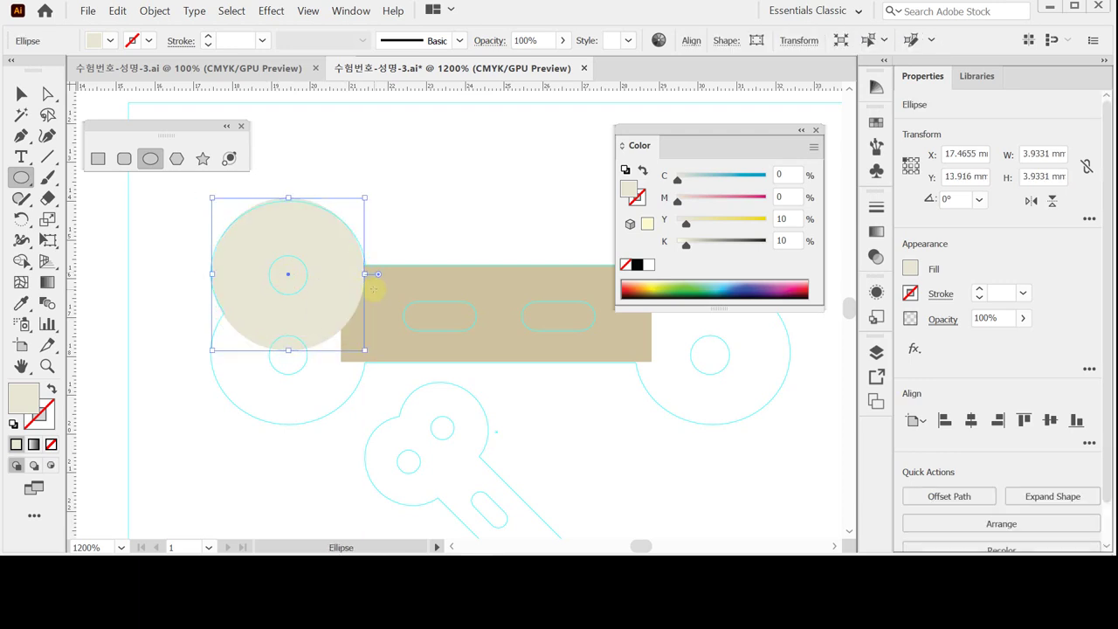
key("i")
left_click(412, 280)
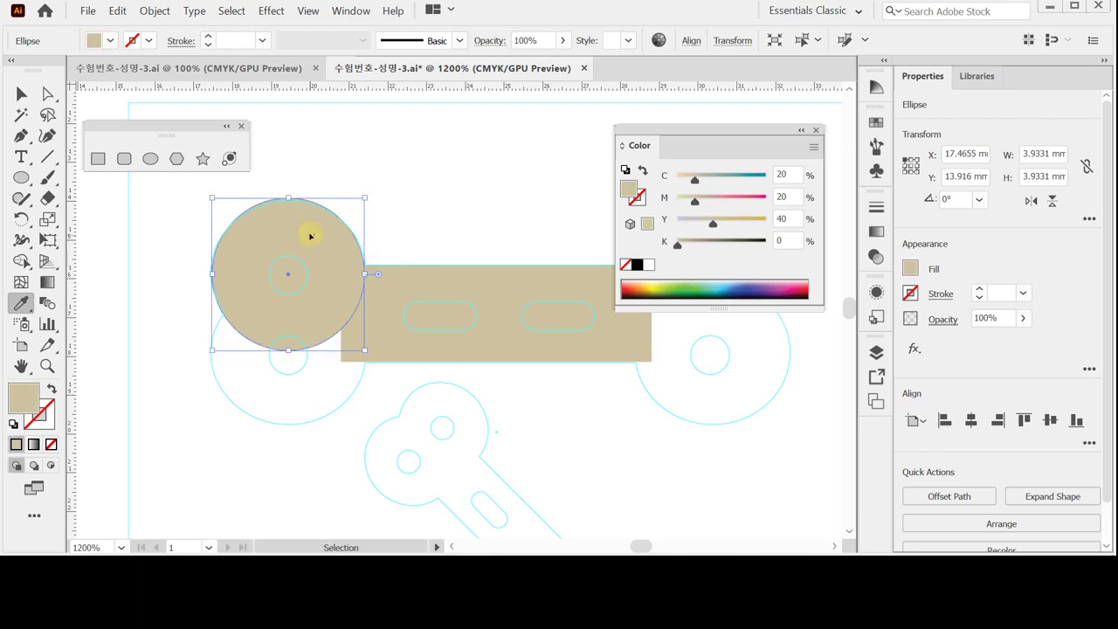
Duplicate the upper-left lobe circle straight down onto the large bone's lower-left lobe
left_click_drag(307, 234, 309, 310)
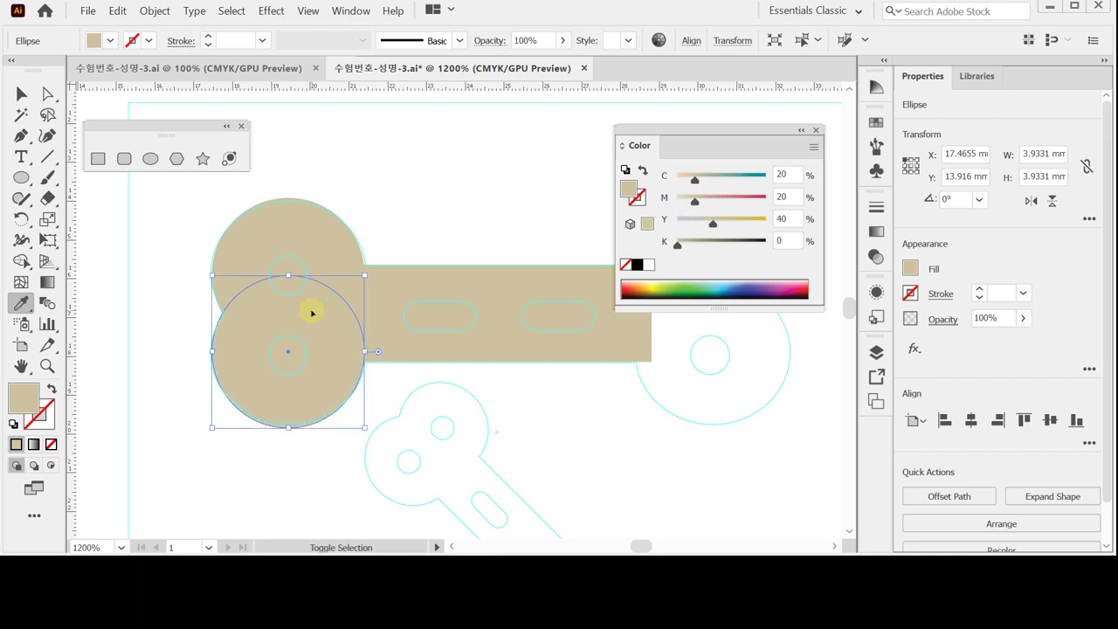
left_click(409, 313, "alt")
left_click_drag(442, 317, 198, 272)
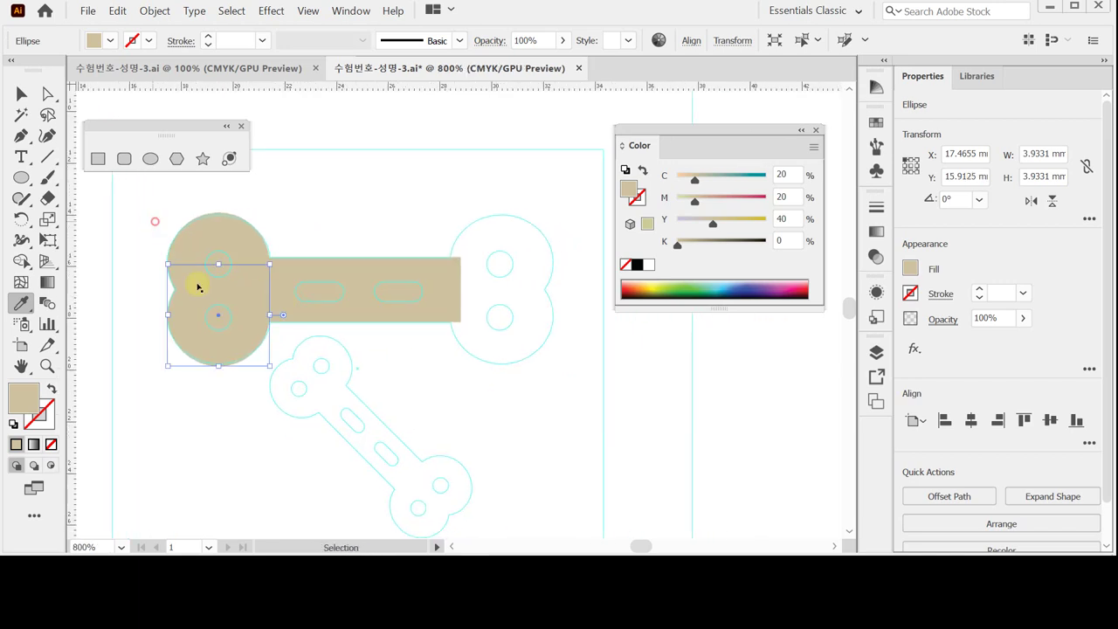
left_click(219, 337)
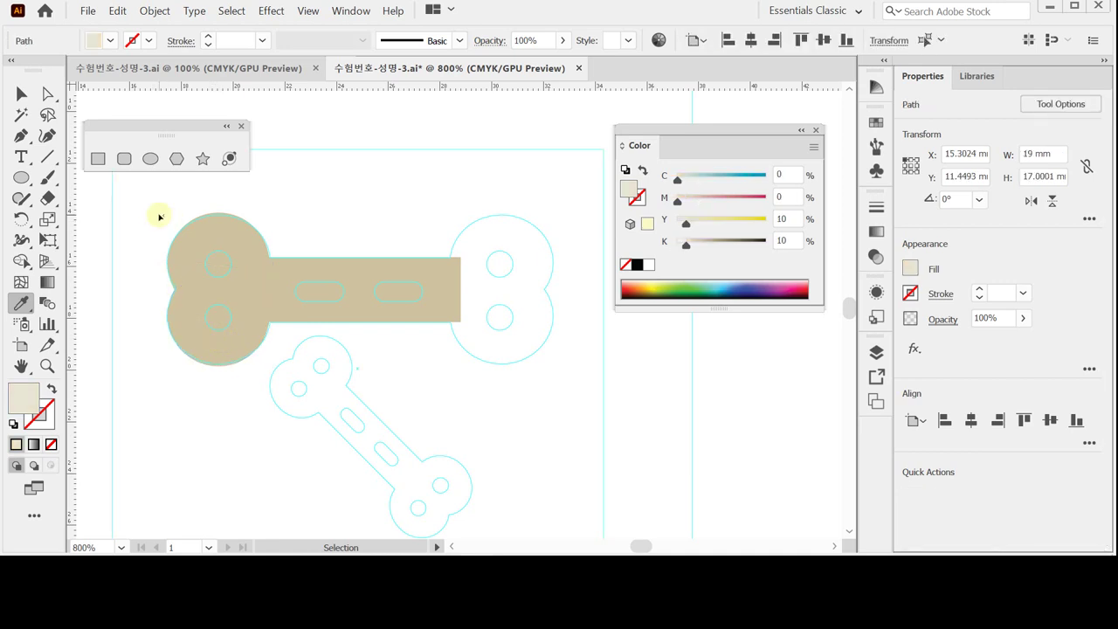
left_click_drag(155, 195, 207, 348)
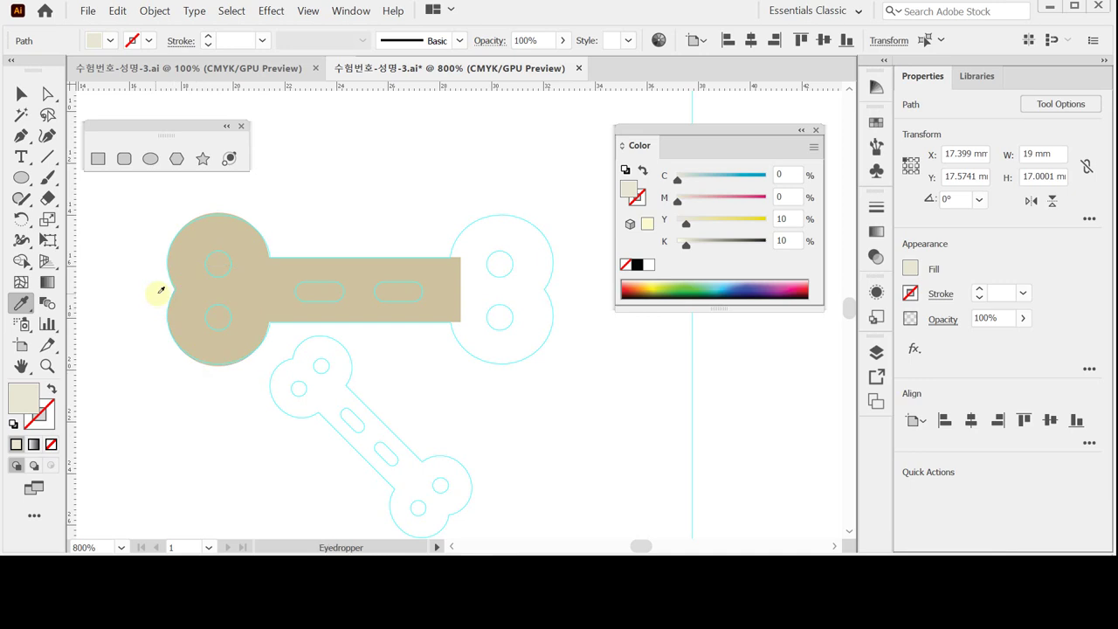
left_click(186, 220)
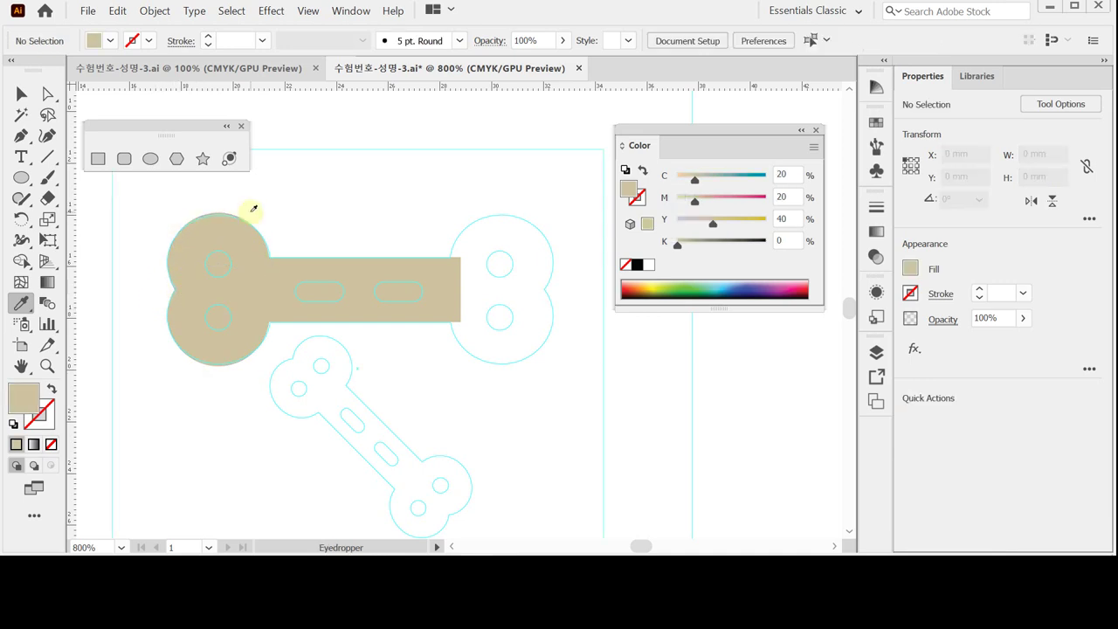
Duplicate both left lobe circles onto the bone's right lobes and nudge the copies into alignment with the outline
left_click_drag(154, 210, 225, 358)
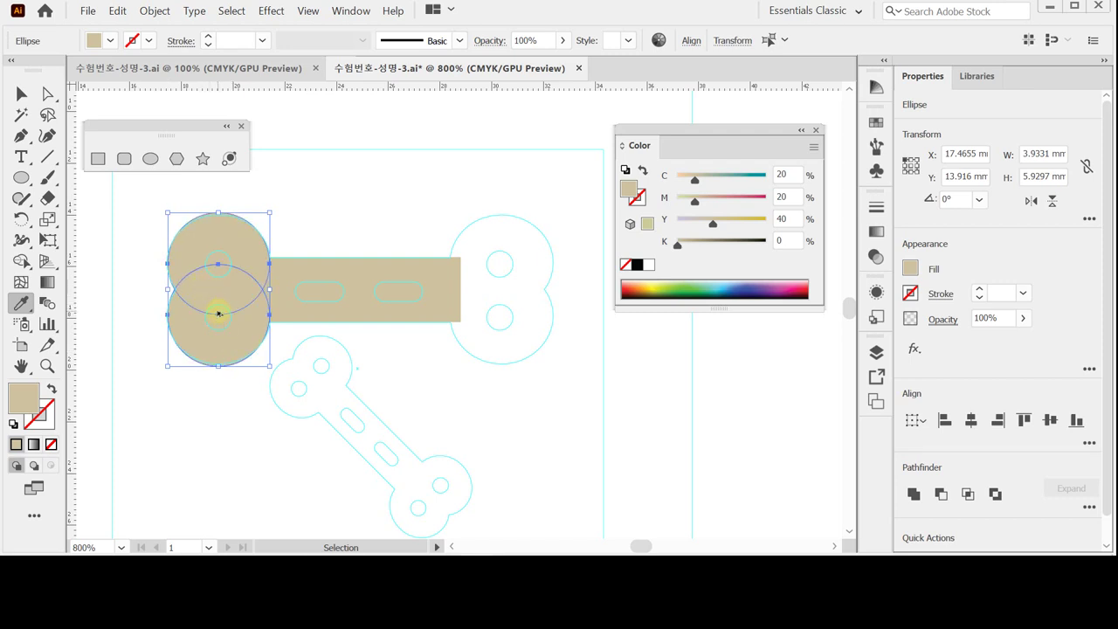
left_click_drag(218, 313, 502, 315)
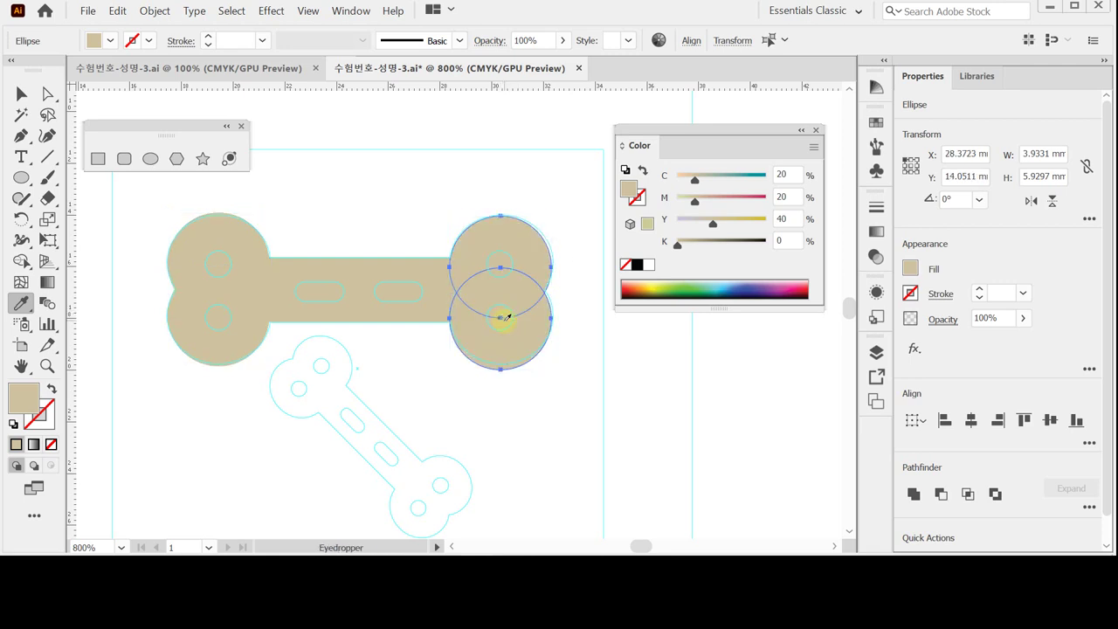
key("v")
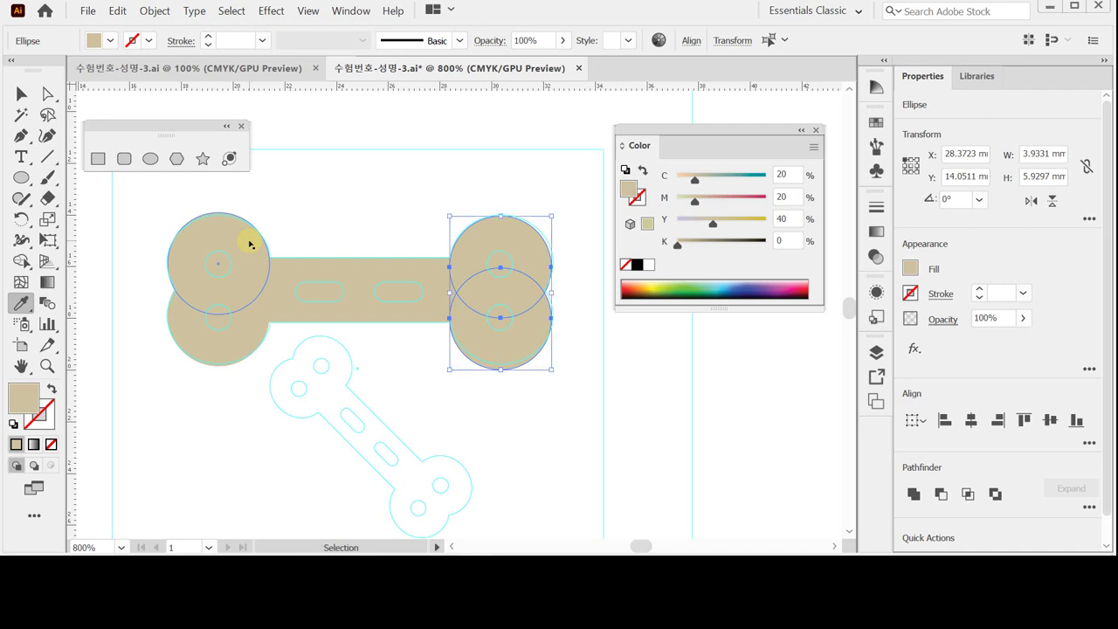
key("i")
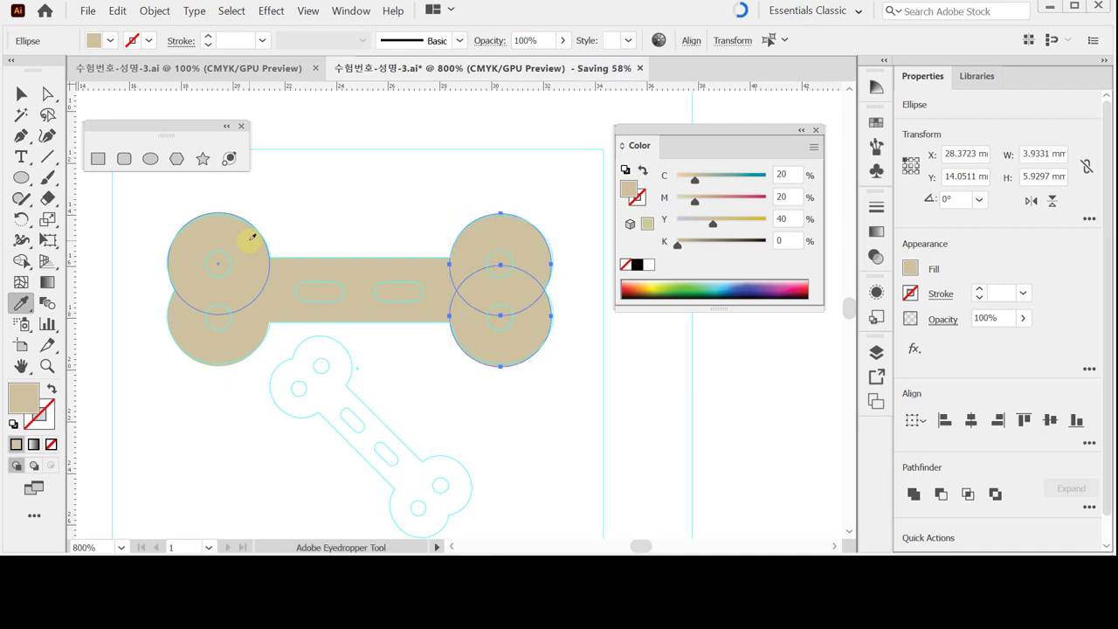
key("Right")
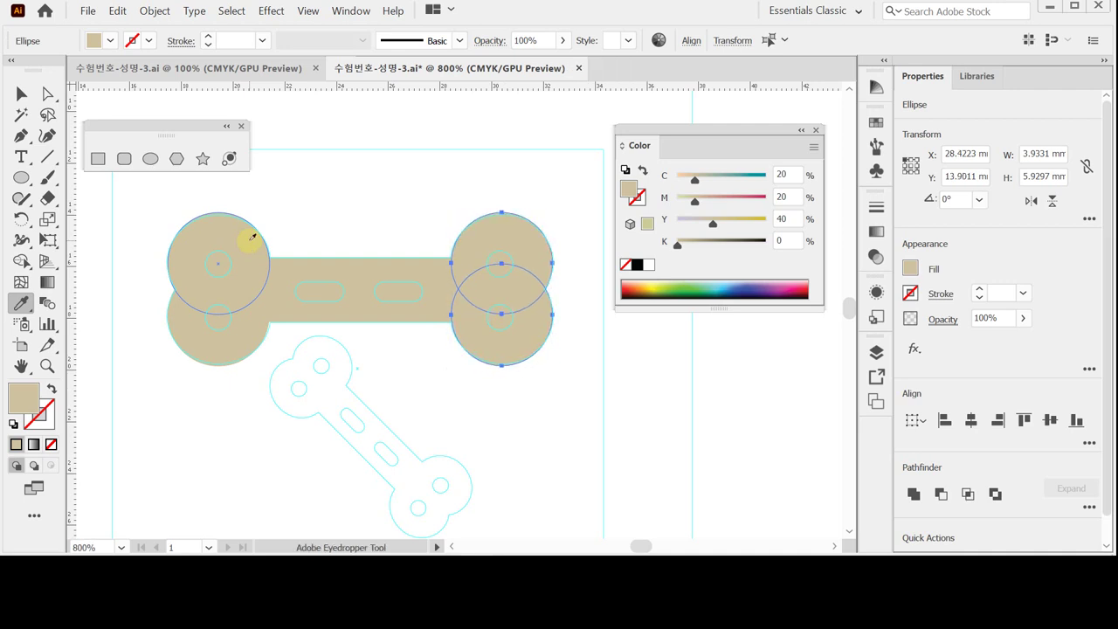
Unite the shaft rectangle and the four lobe circles into a single bone shape
key("ctrl+a")
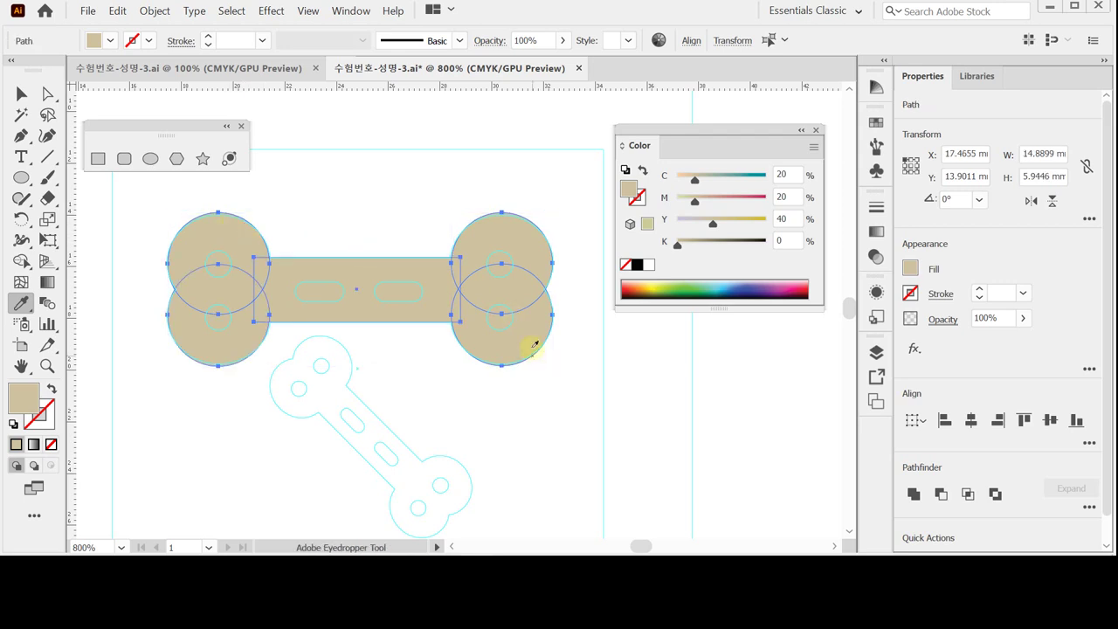
left_click(914, 494)
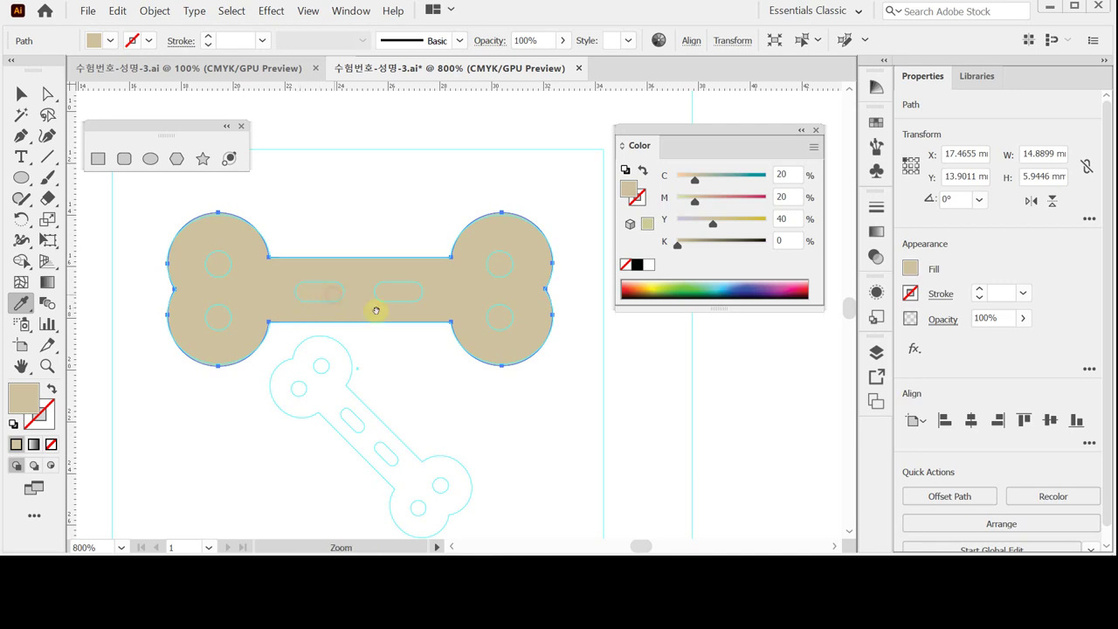
With default white fill and black stroke, draw a circle about 1 mm across on the upper-left hole and duplicate it onto the lower-left hole
key("ctrl+equal")
left_click_drag(382, 327, 245, 322)
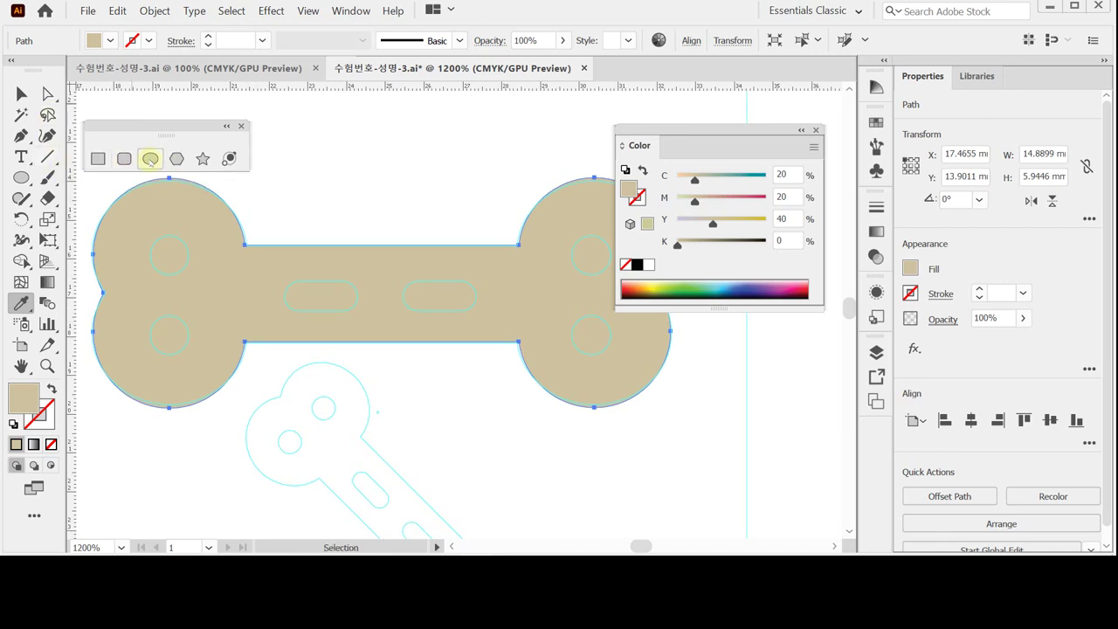
left_click(150, 158)
key("ctrl+shift+a")
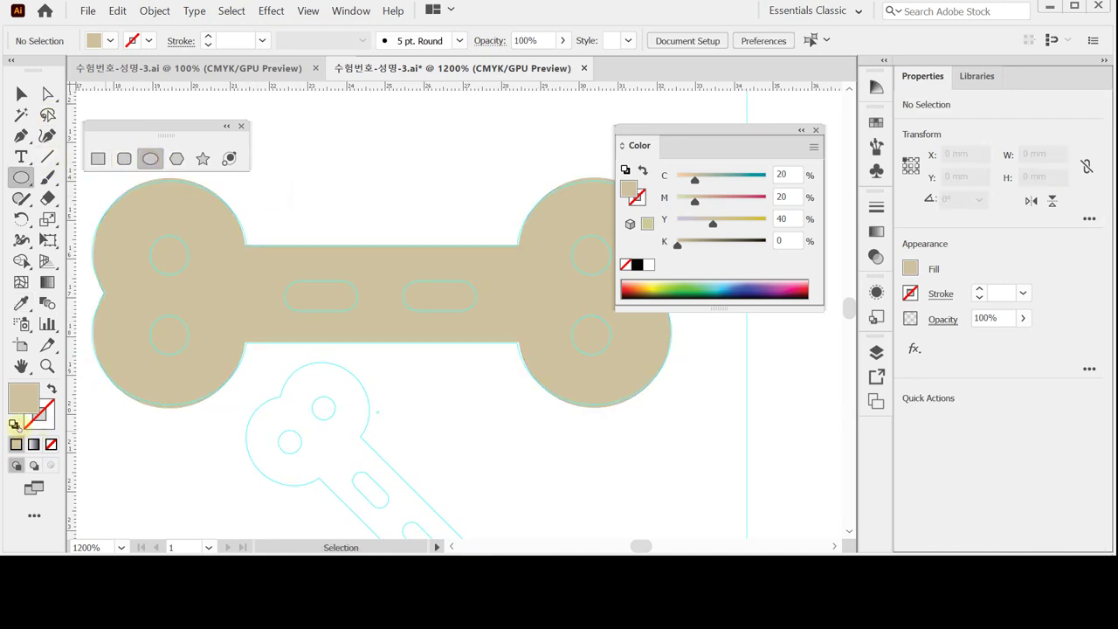
key("d")
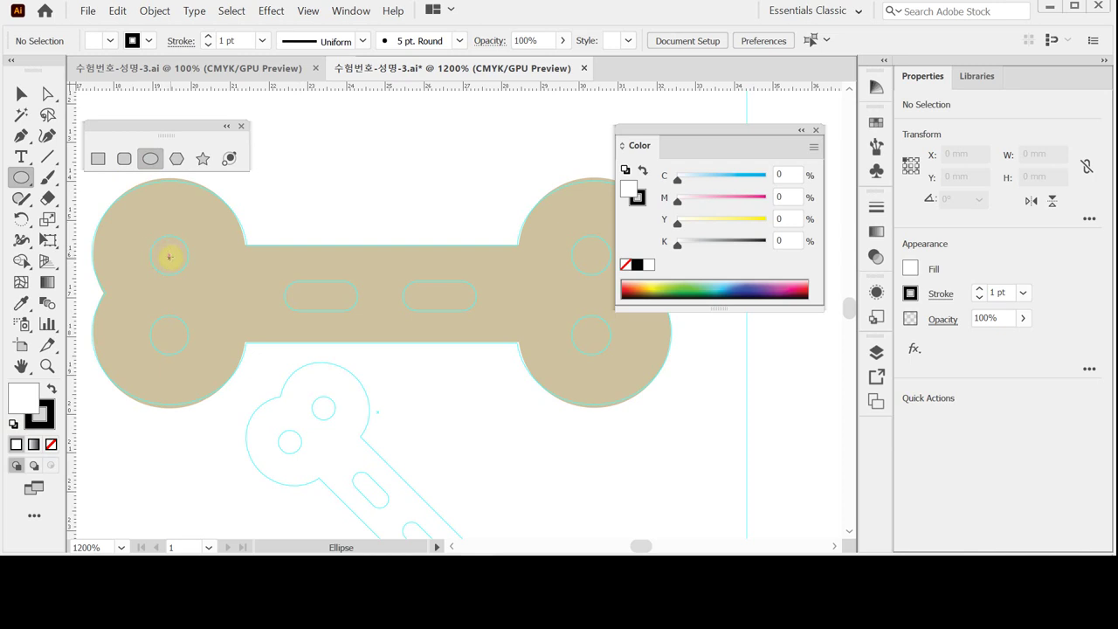
mouse_move(168, 256)
left_mouse_down()
mouse_move(189, 277)
mouse_move(170, 338)
left_mouse_up()
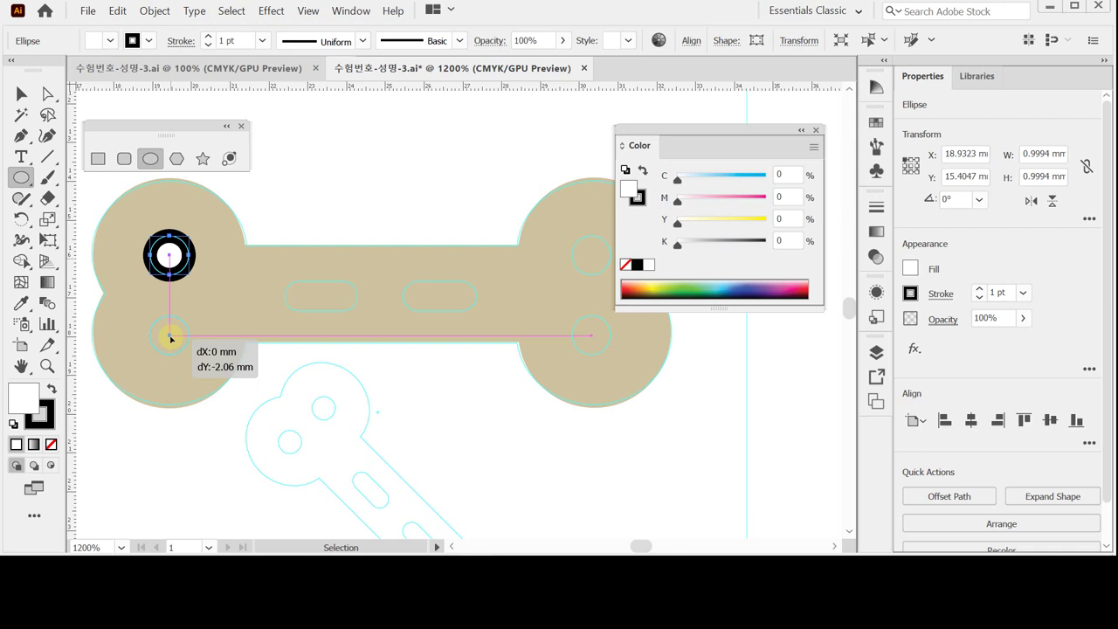
left_click_drag(170, 338, 170, 338)
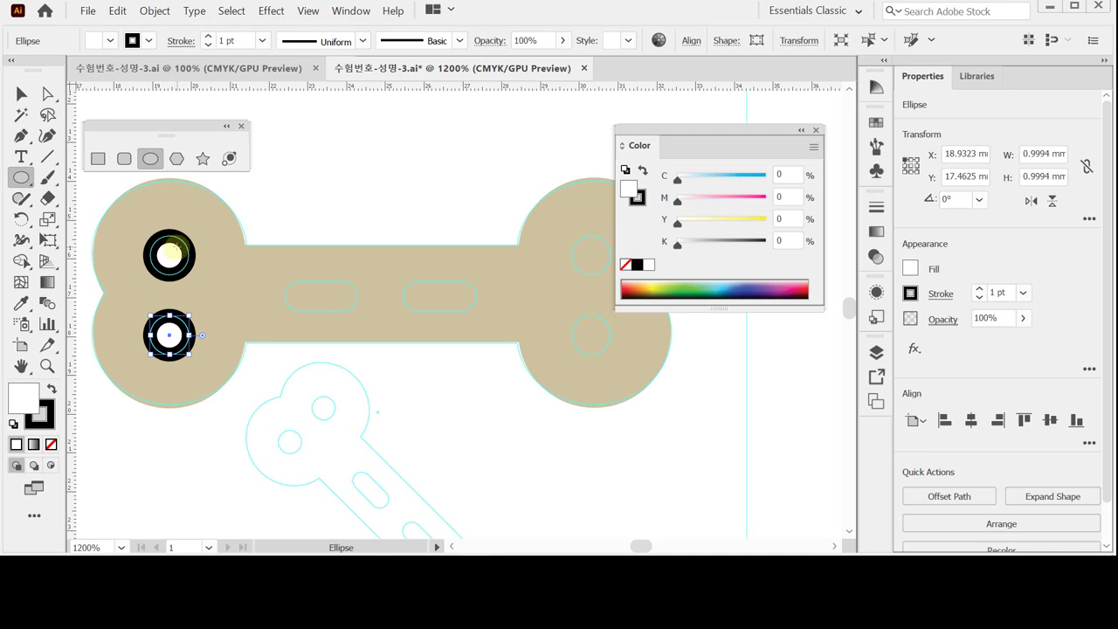
Draw a fully rounded rectangle about 1.9 × 0.8 mm over the left slot in the bone's shaft
left_click(124, 158)
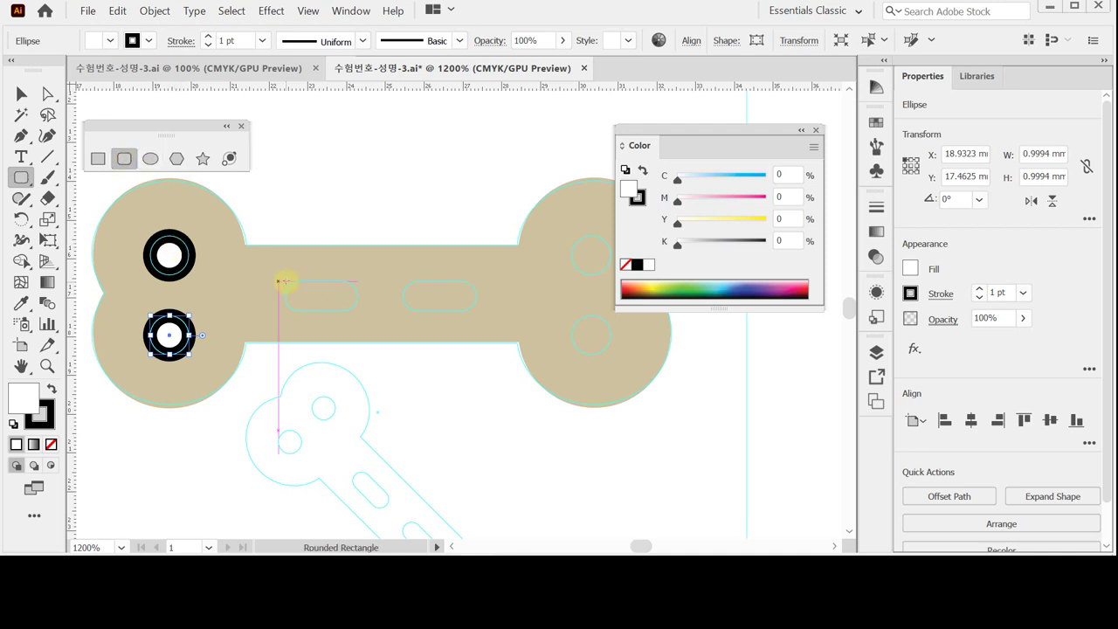
left_click_drag(286, 282, 357, 309)
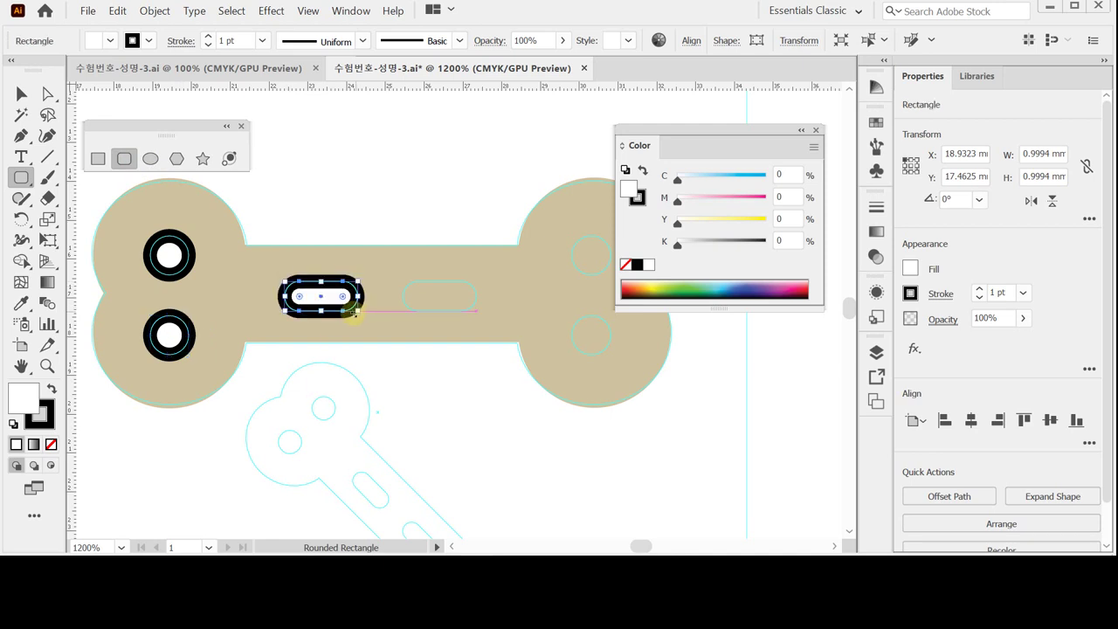
left_click(124, 158)
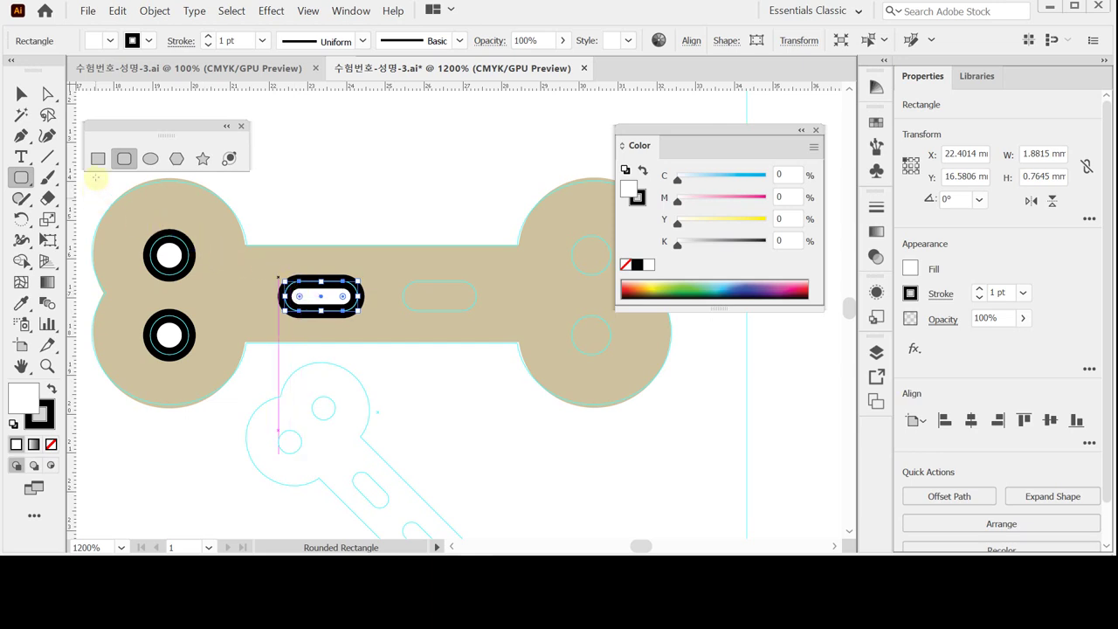
Reflect a copy of the two hole circles and the rounded slot across a vertical axis at the middle of the bone's shaft
left_click_drag(97, 180, 352, 373)
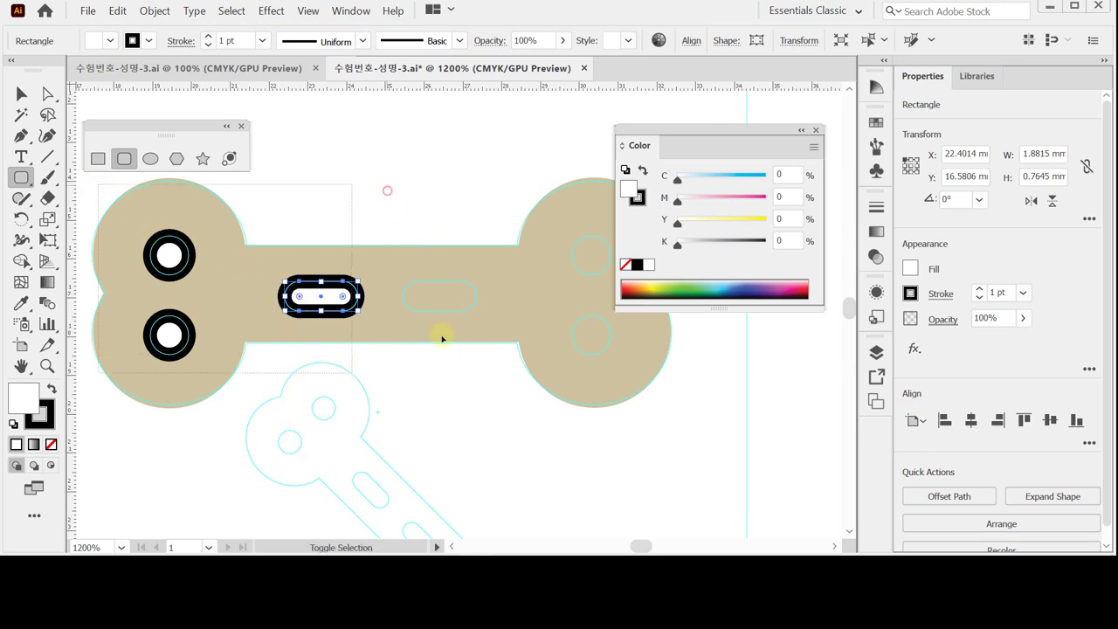
left_click_drag(442, 338, 451, 364)
left_click_drag(96, 187, 369, 392)
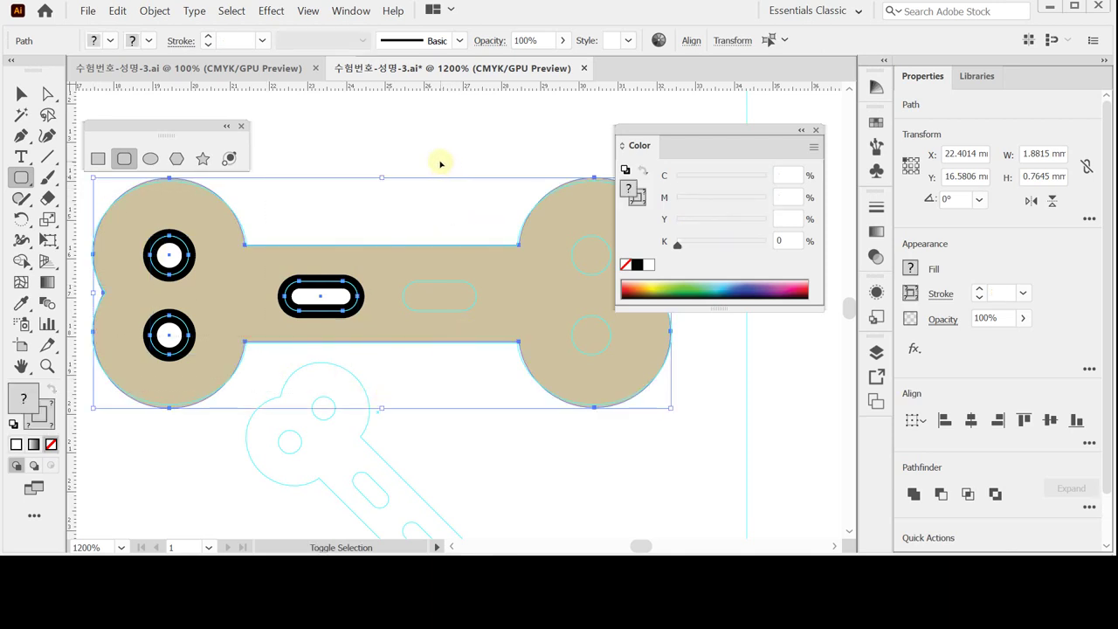
left_click_drag(435, 156, 469, 317)
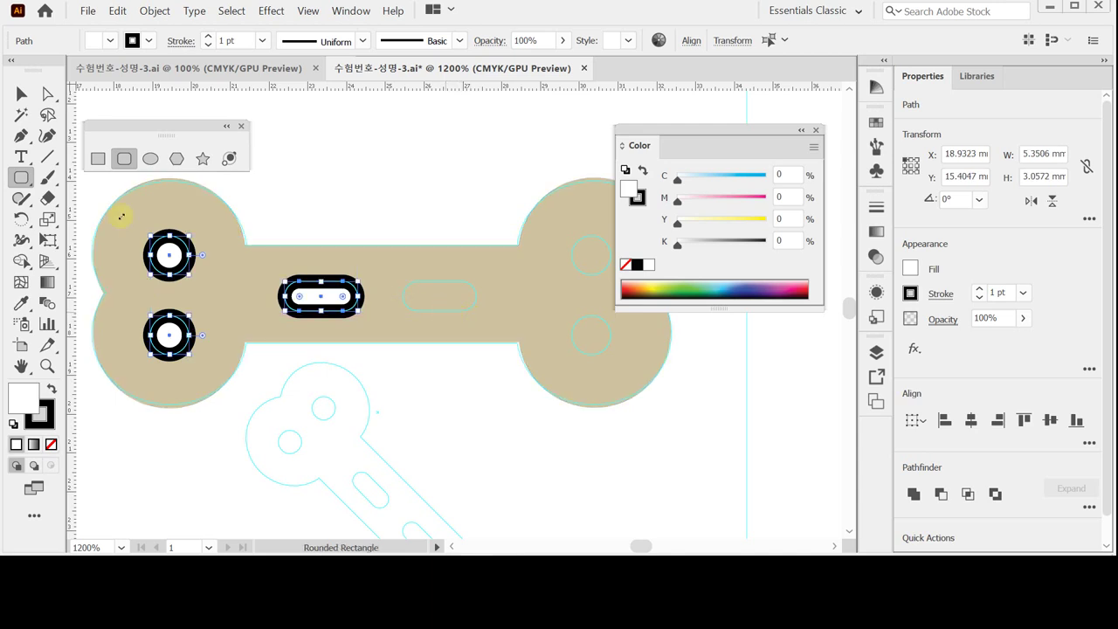
left_click_drag(21, 218, 83, 240)
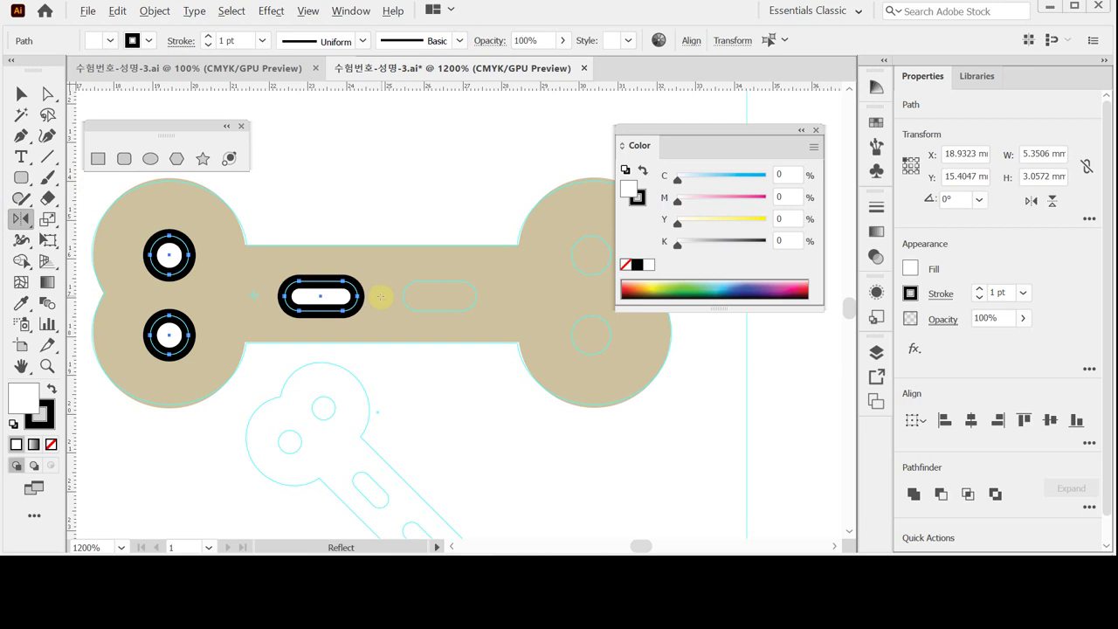
left_click(380, 297, "alt")
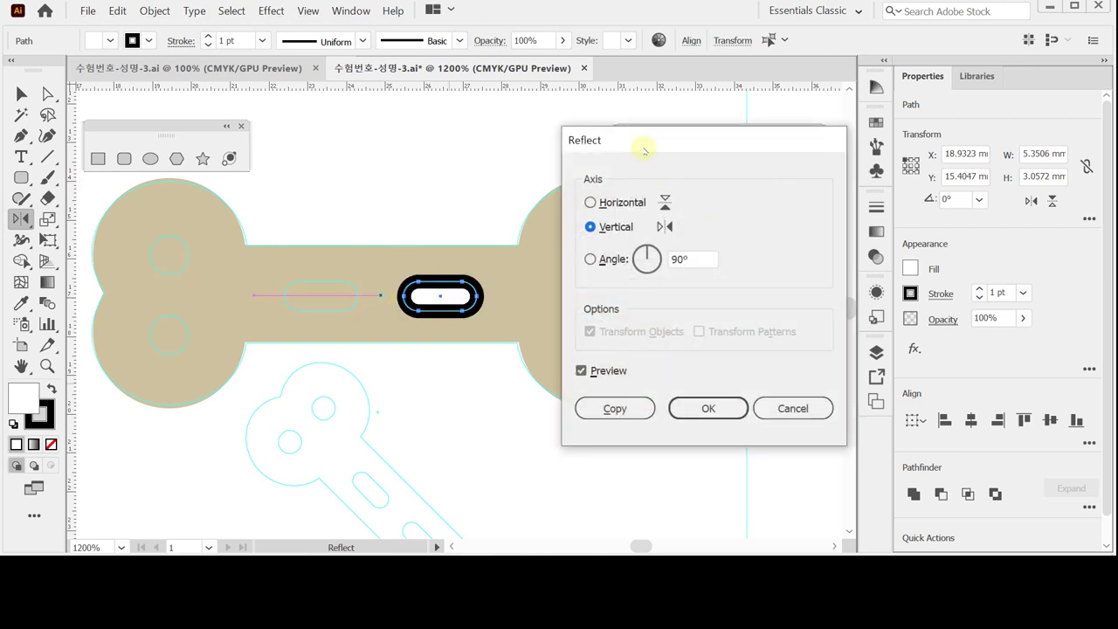
left_click_drag(622, 141, 697, 128)
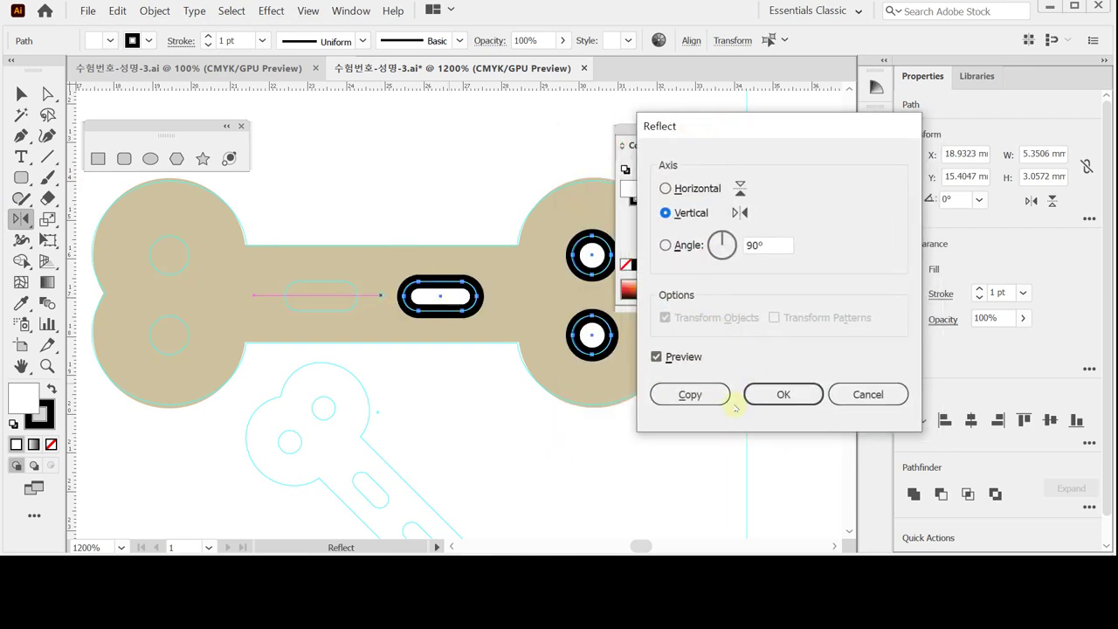
left_click(690, 394)
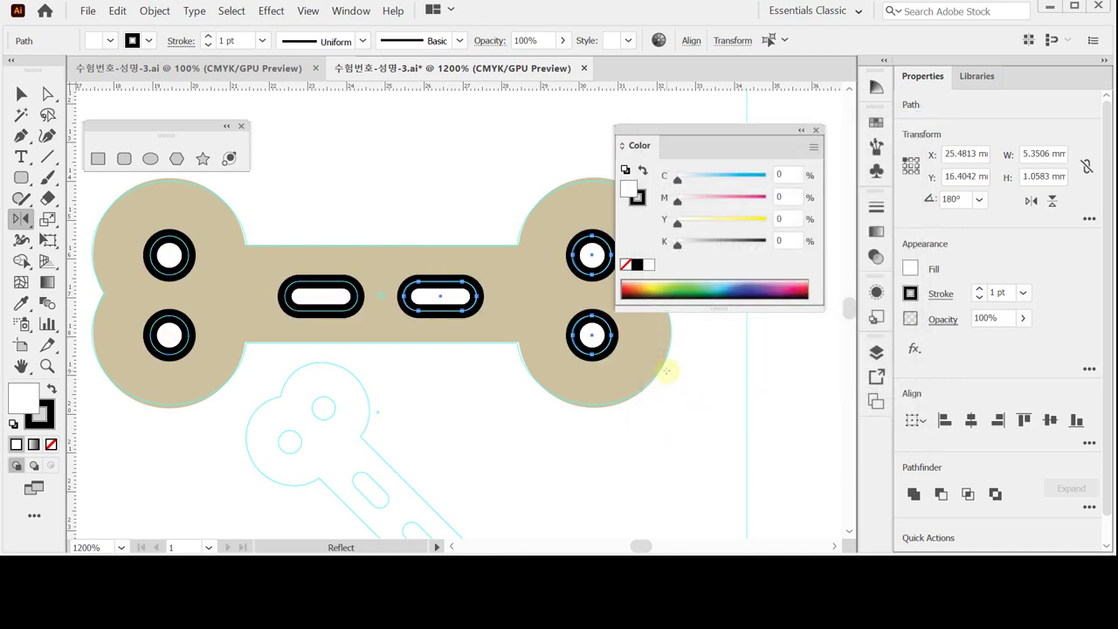
Subtract the four circles and two rounded slots from the bone shape with Minus Front
key("ctrl+a")
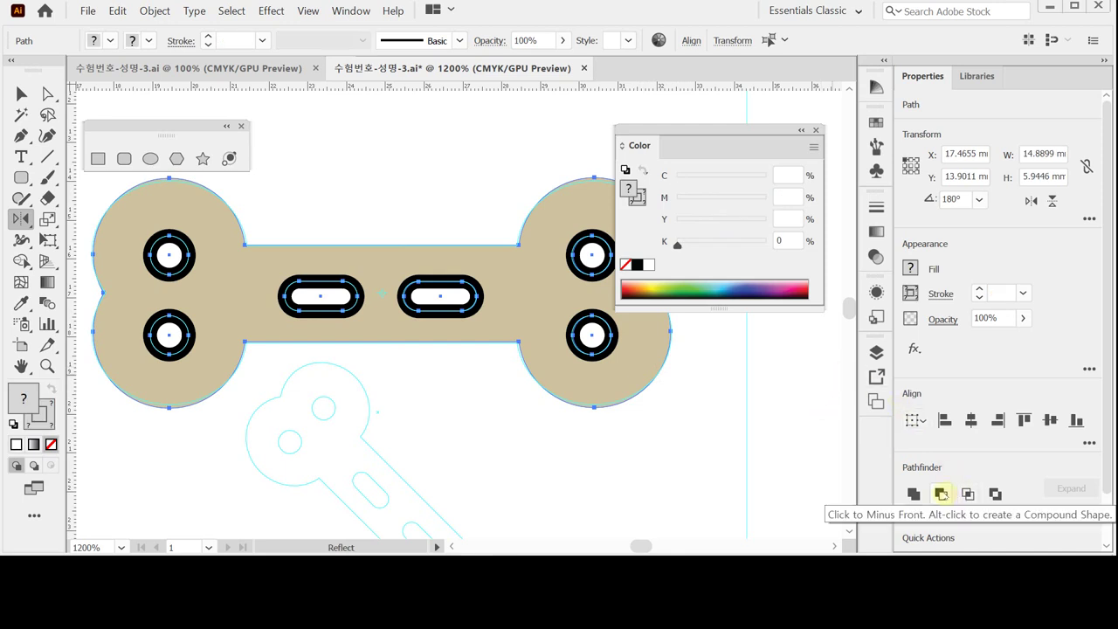
left_click(940, 493)
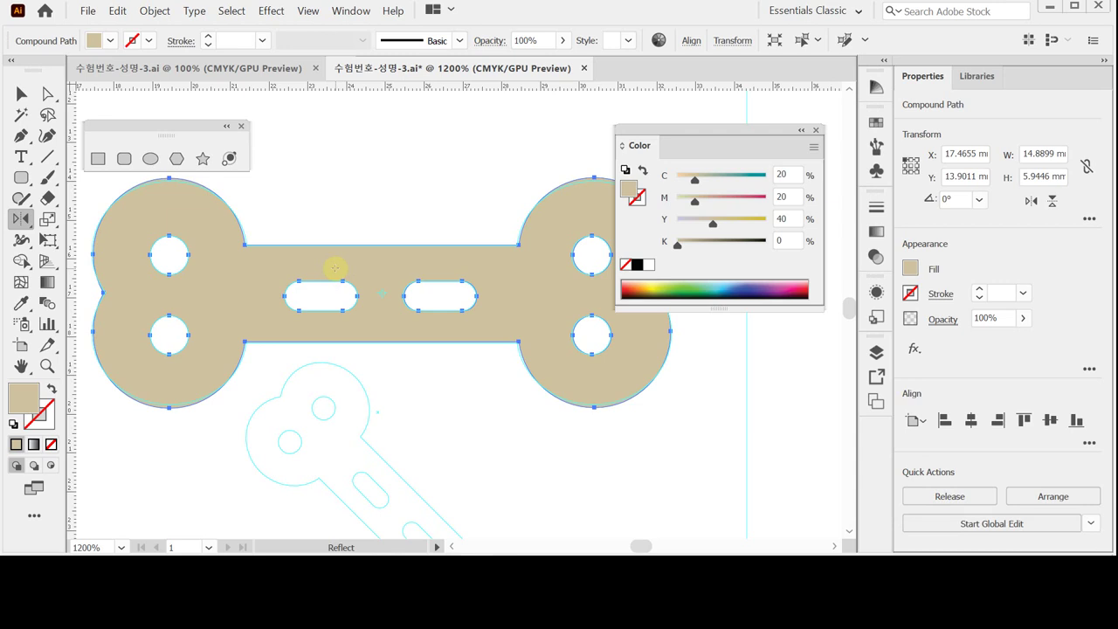
Create a copy of the finished bone scaled uniformly to 60%
scroll(298, 280, "down", 2)
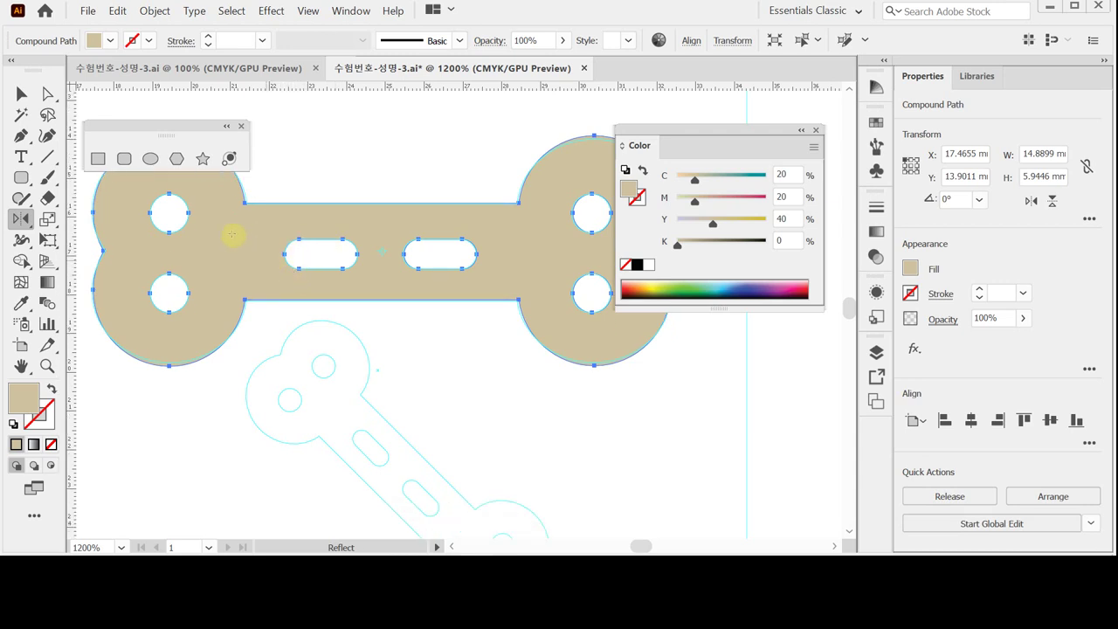
left_click(46, 220)
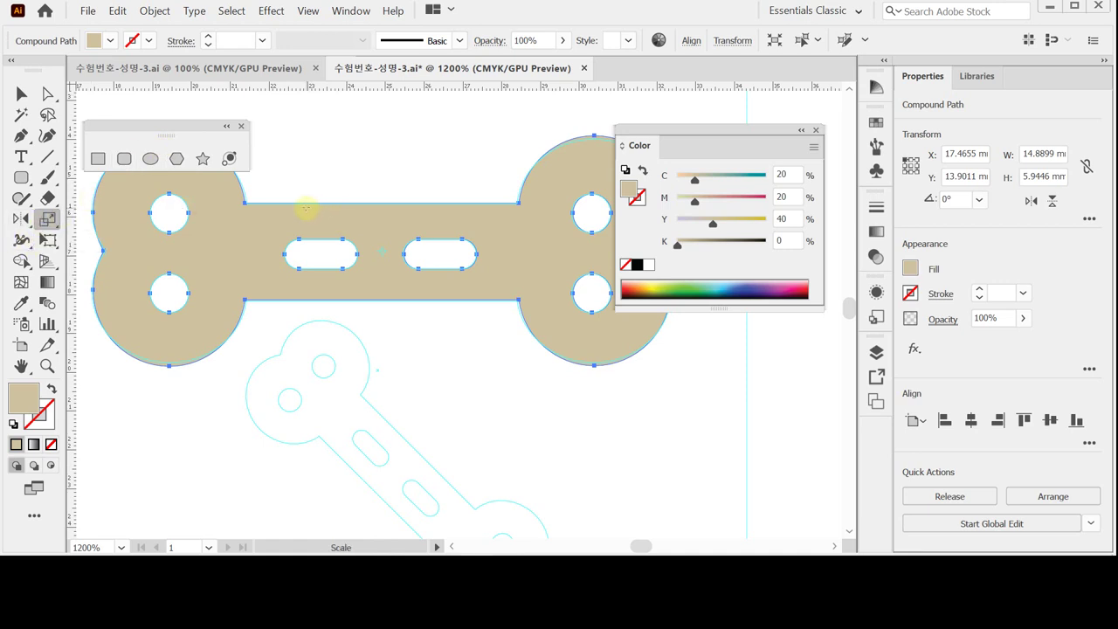
double_click(45, 219)
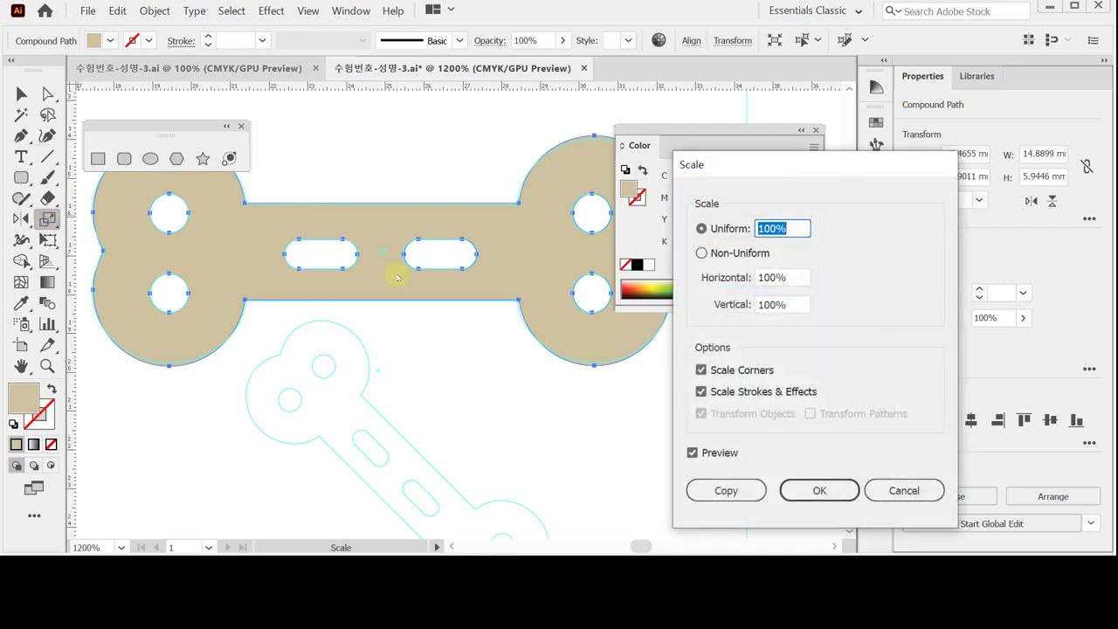
type("60")
left_click(739, 492)
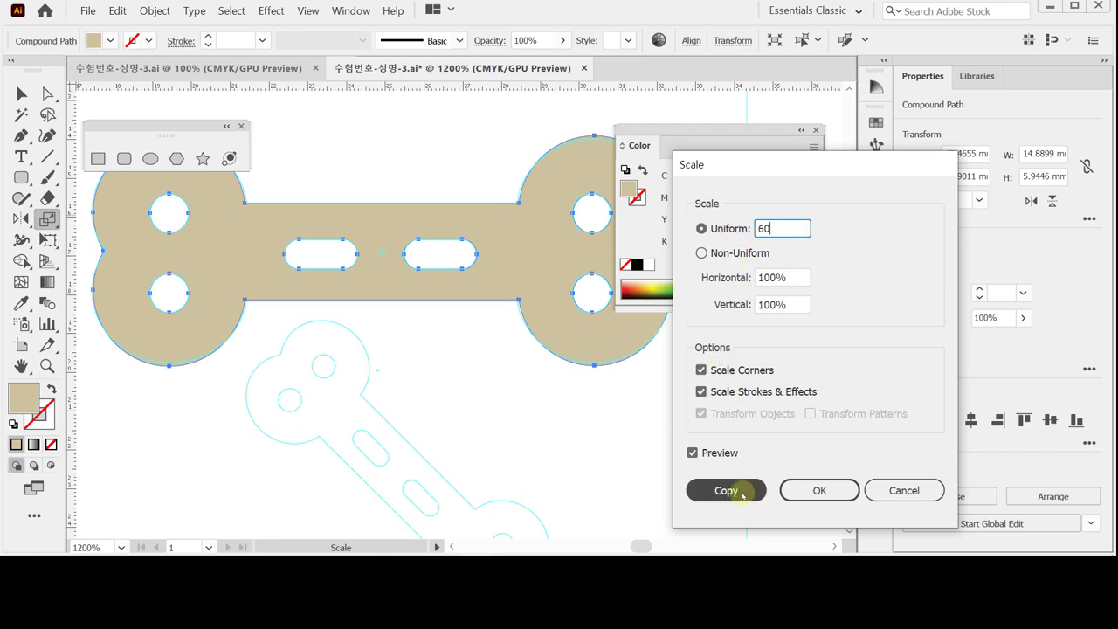
left_click(741, 492)
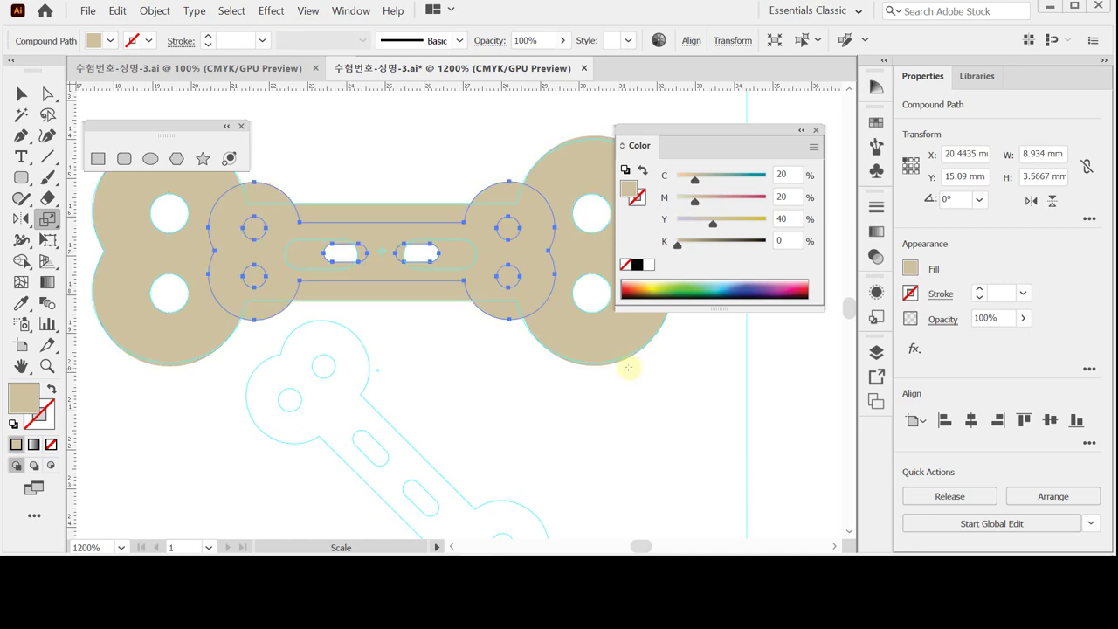
Rotate the smaller bone copy by -45° and place it on the angled bone guide below the large bone
left_click(23, 219)
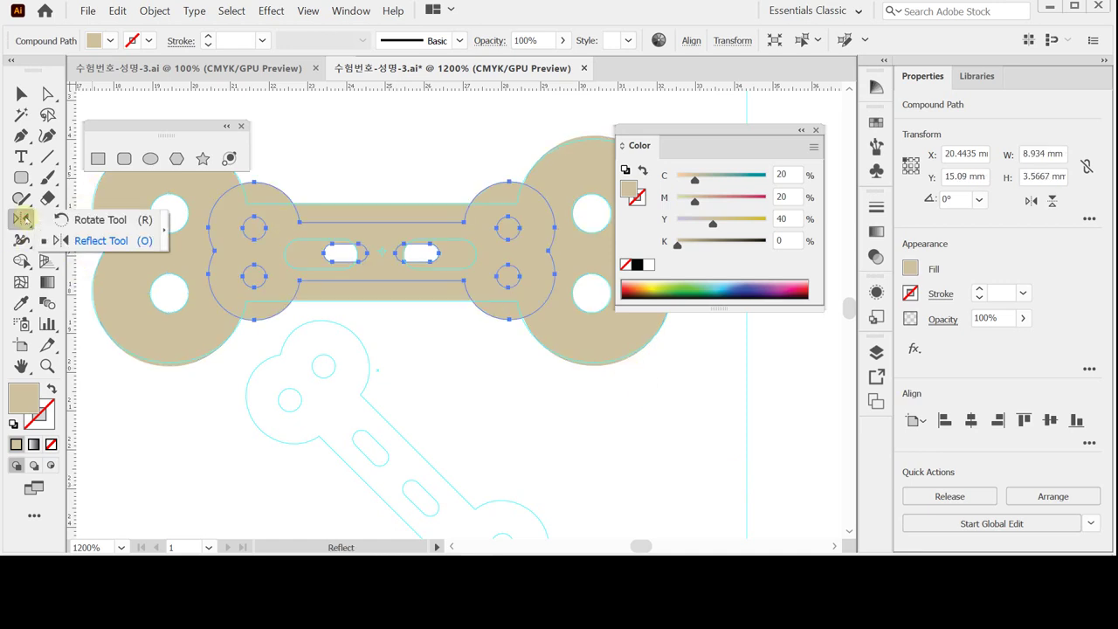
left_click(97, 220)
double_click(21, 218)
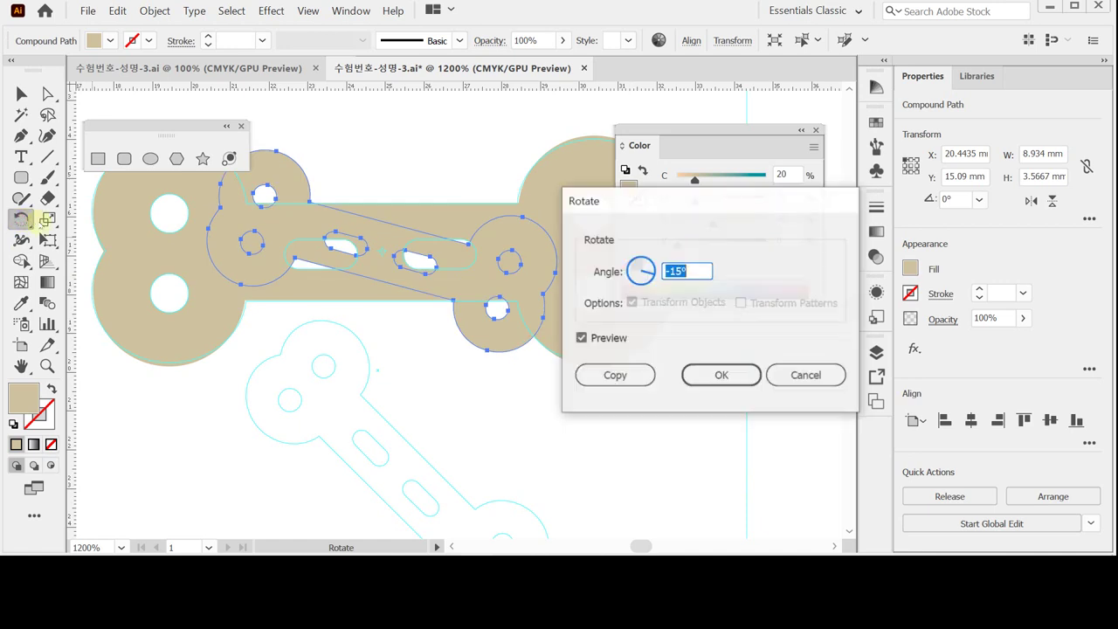
type("-45")
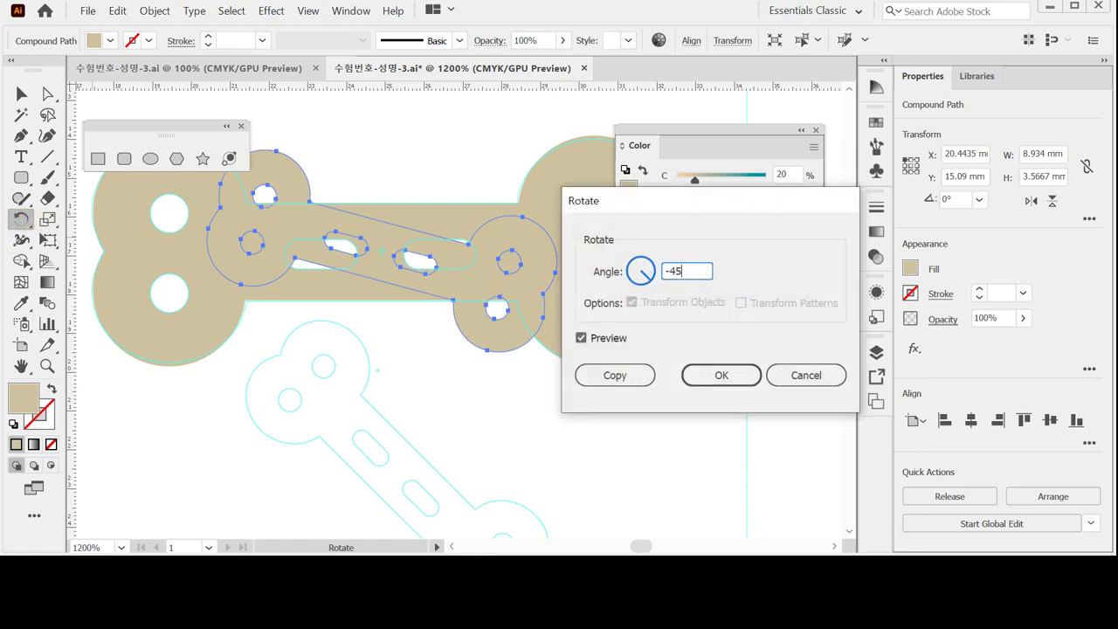
key("Return")
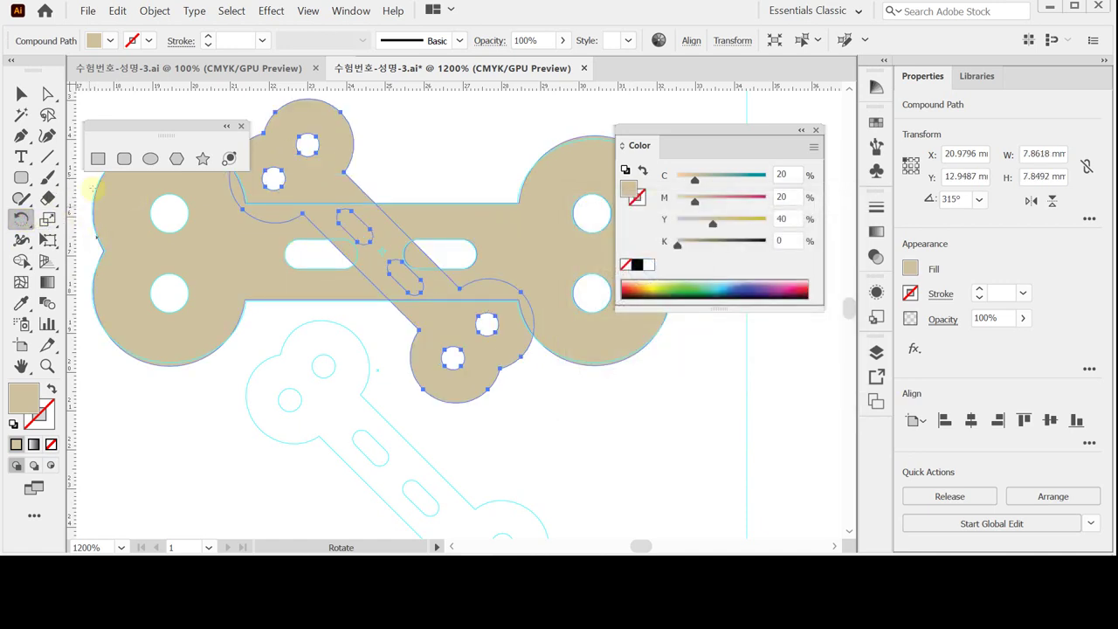
left_click_drag(442, 332, 333, 393)
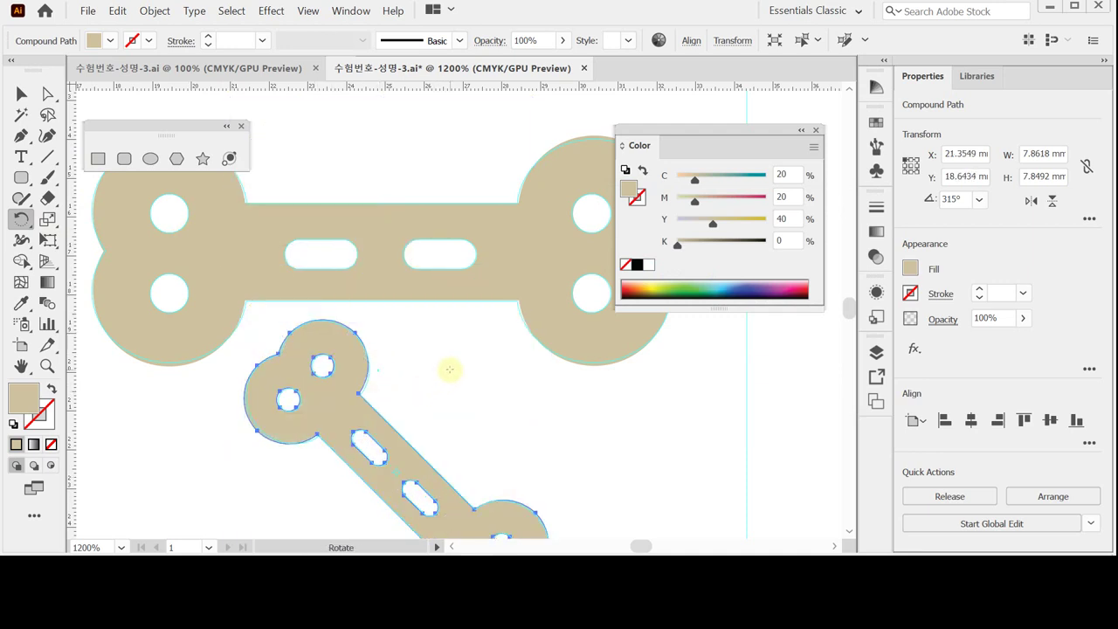
Set the small bone's fill colour to C 0, M 30, Y 40, K 20
double_click(783, 174)
type("0")
key("Return")
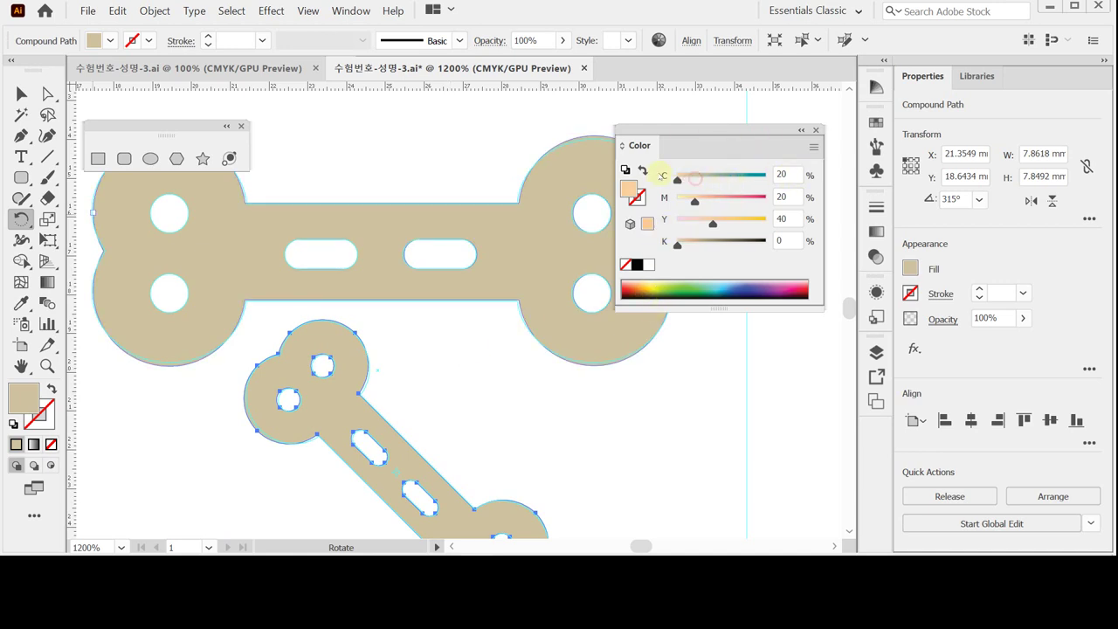
double_click(790, 196)
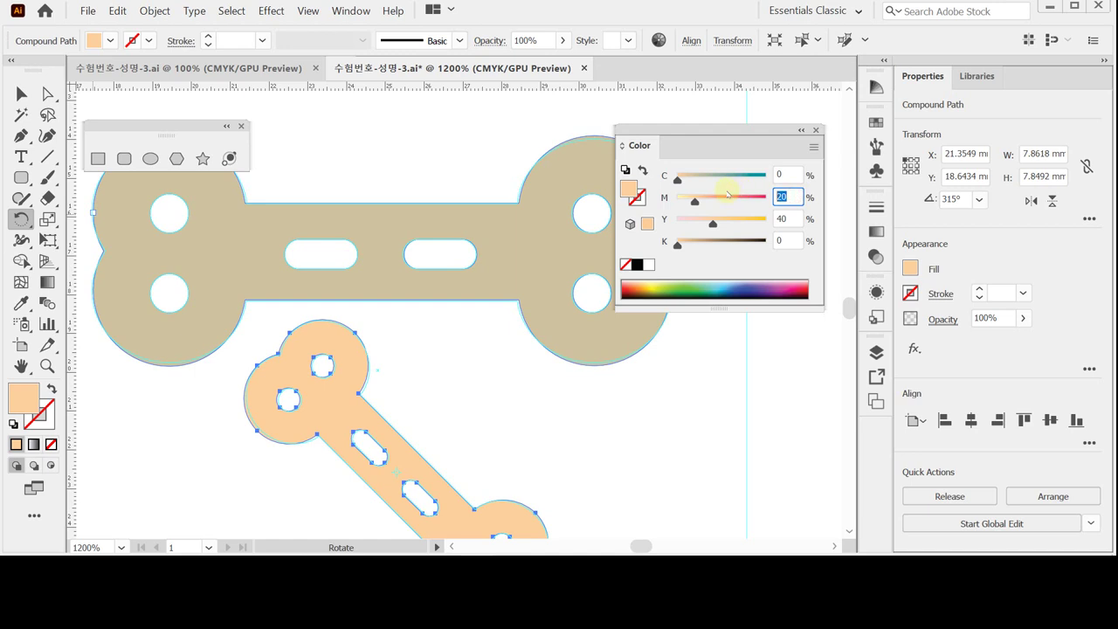
type("30")
key("Tab")
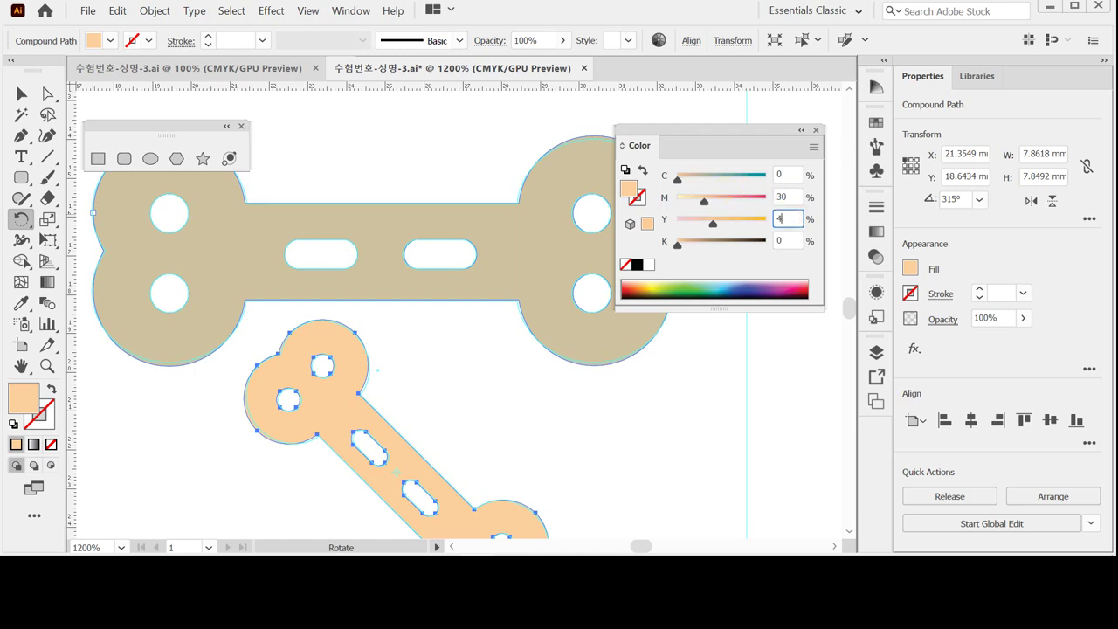
key("Tab")
type("20")
key("Return")
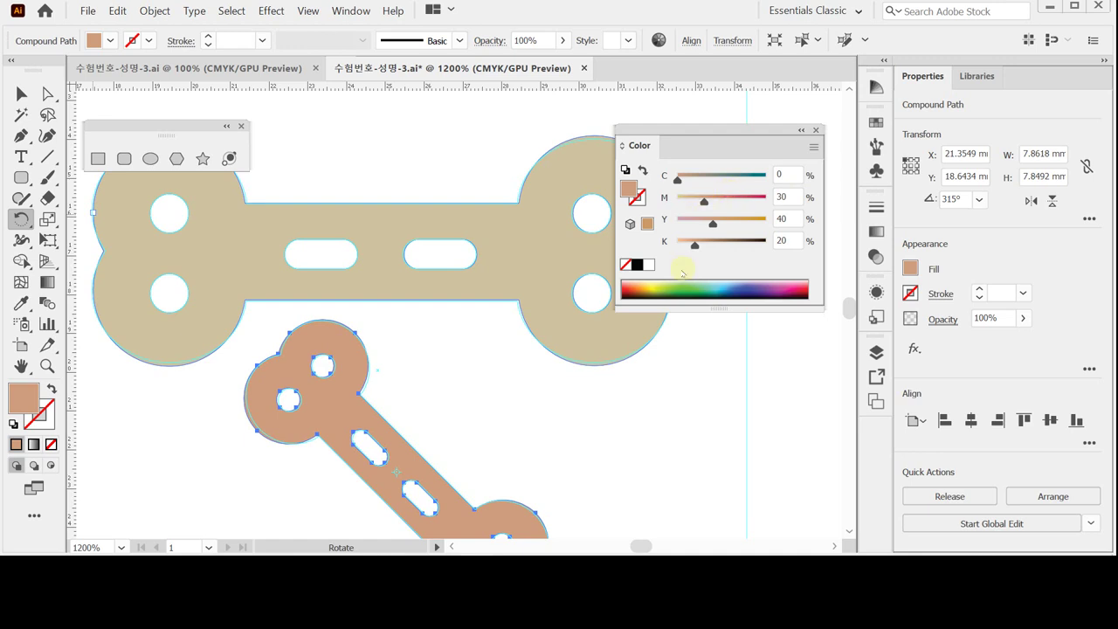
Create a 19 × 17 mm rectangle starting at the upper-left corner of the rectangular guide around the bones
key("ctrl+minus")
key("ctrl+minus")
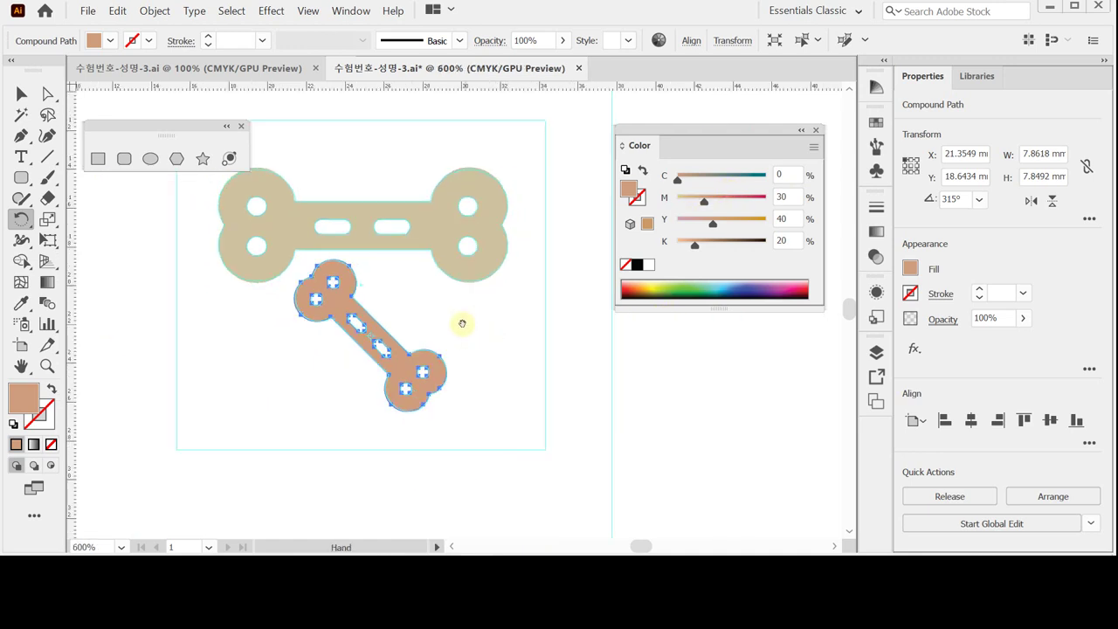
key("ctrl+minus")
left_click(264, 345, "ctrl")
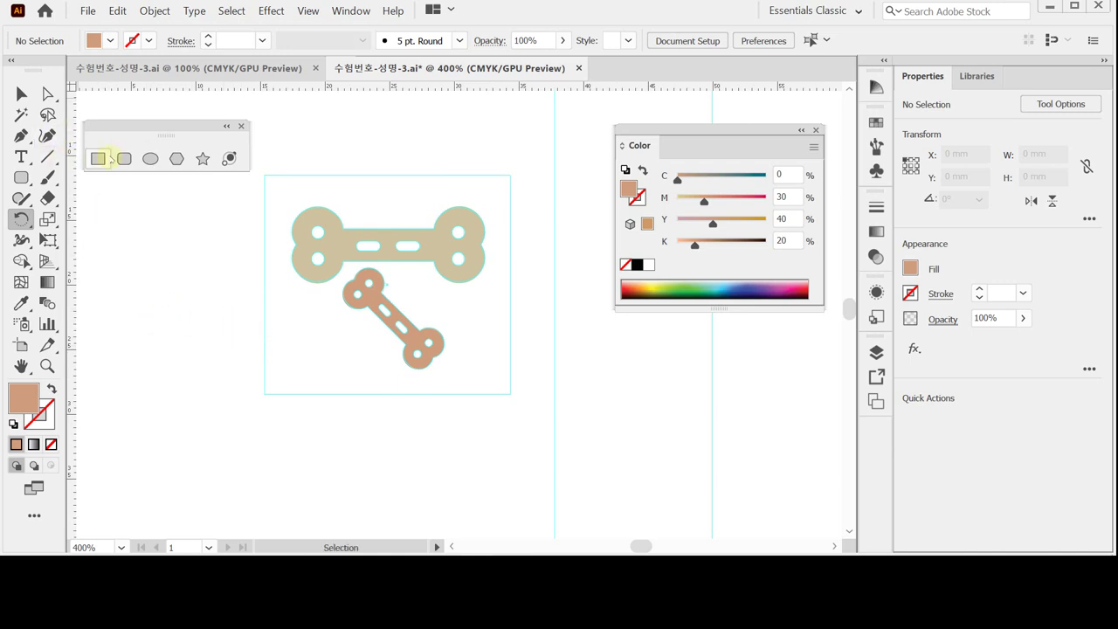
left_click(99, 158)
left_click_drag(264, 175, 448, 309)
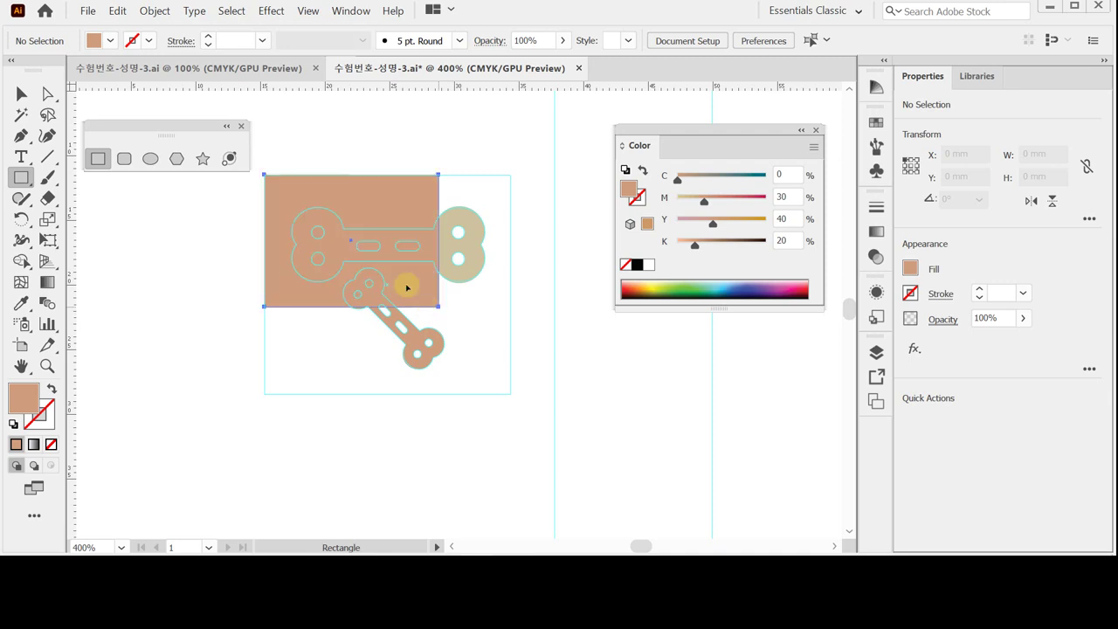
key("ctrl+z")
left_click(264, 175)
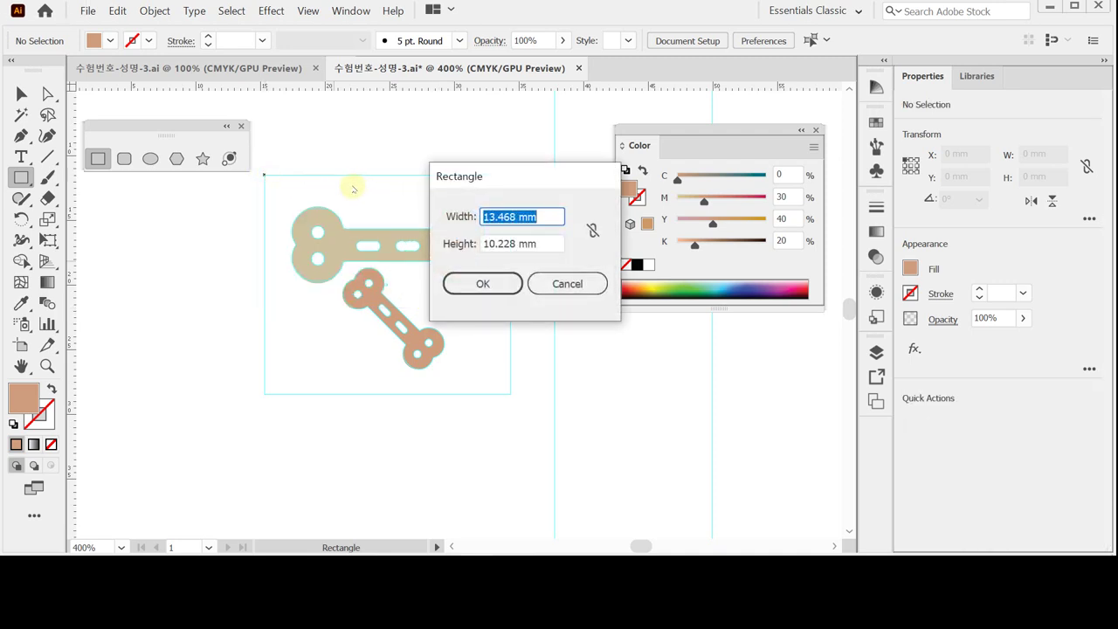
type("19")
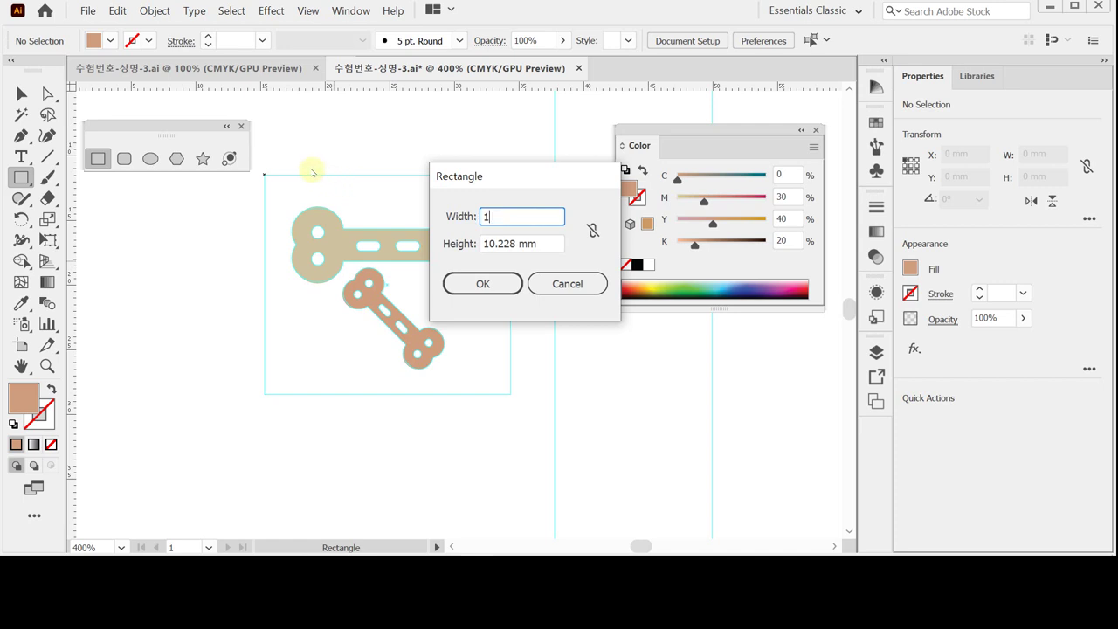
key("Tab")
type("17")
key("Return")
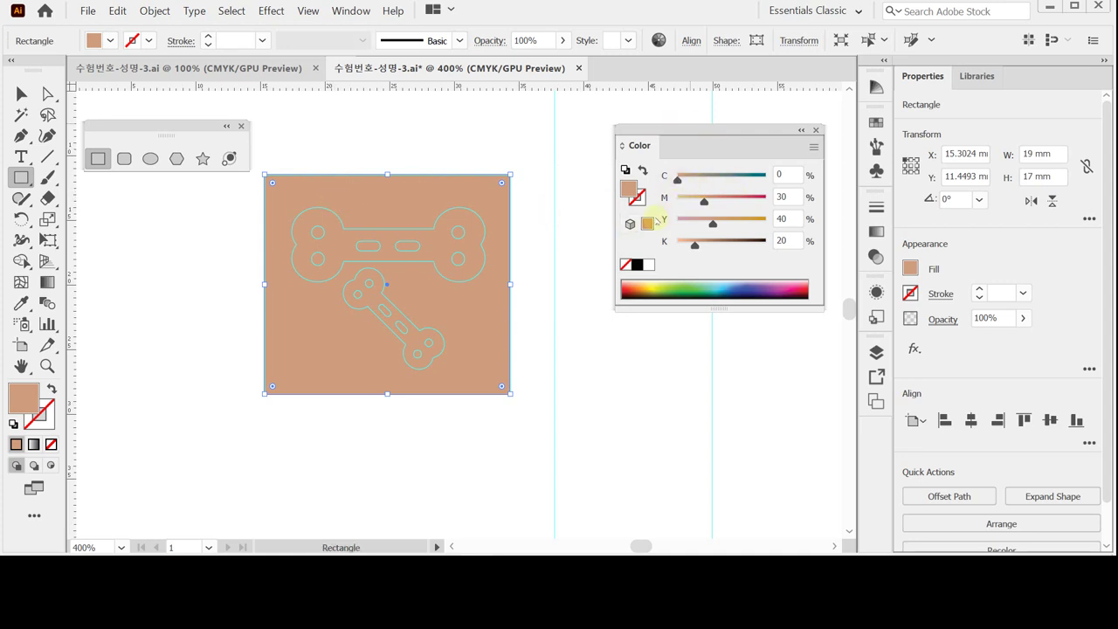
Set the rectangle's fill colour to M 0, Y 10, K 10
left_click_drag(704, 202, 671, 196)
key("Tab")
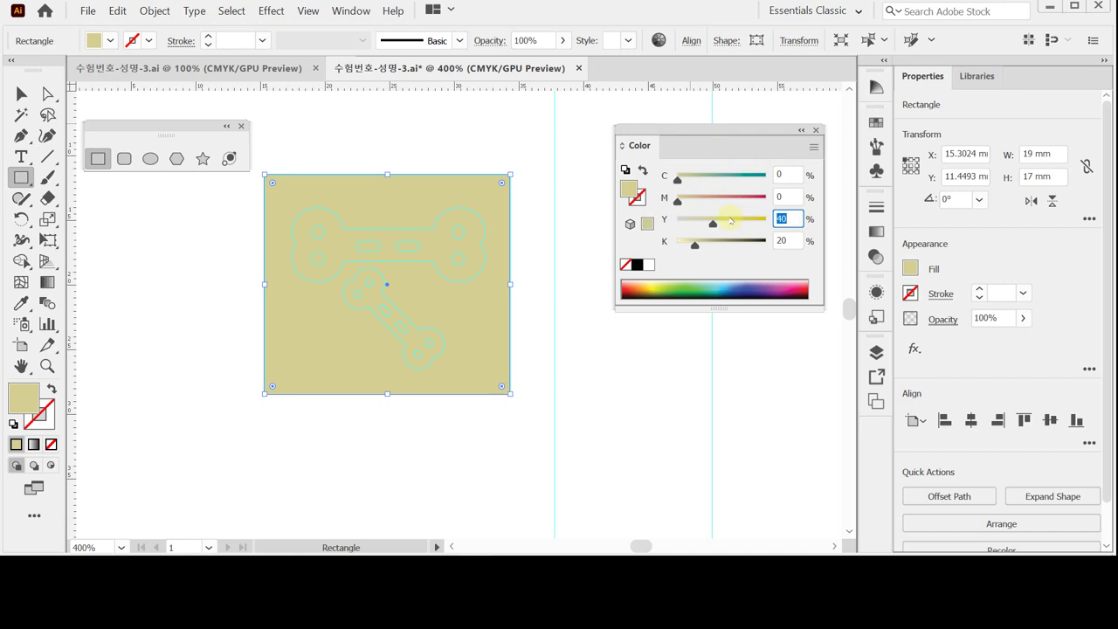
type("10")
key("Tab")
type("10")
key("Tab")
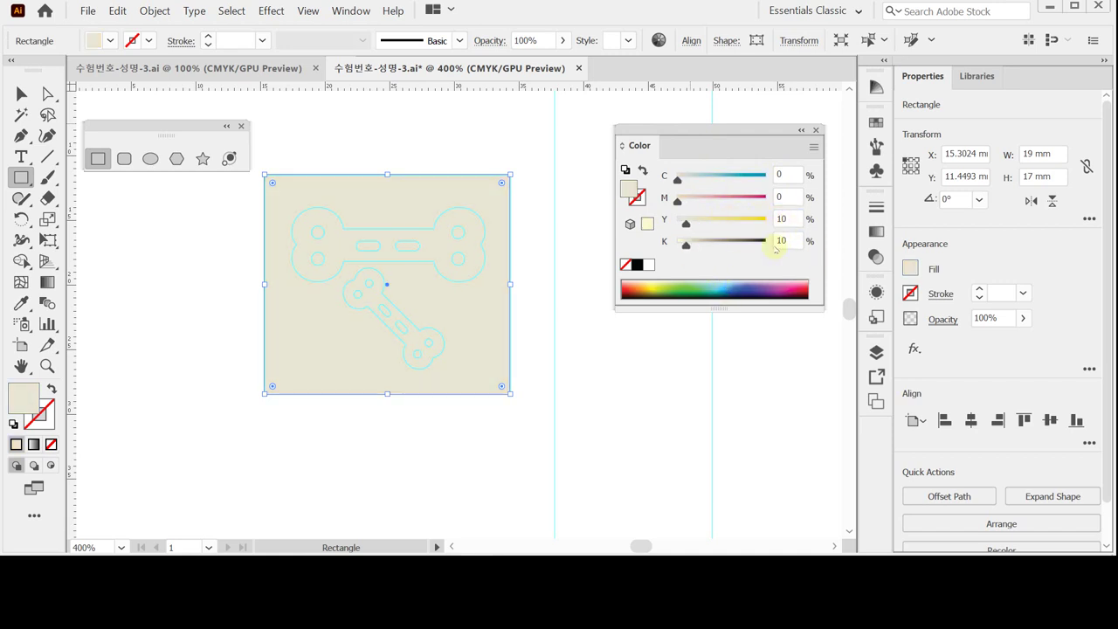
Send the 19 × 17 mm rectangle to the back, behind both bones
right_click(422, 261)
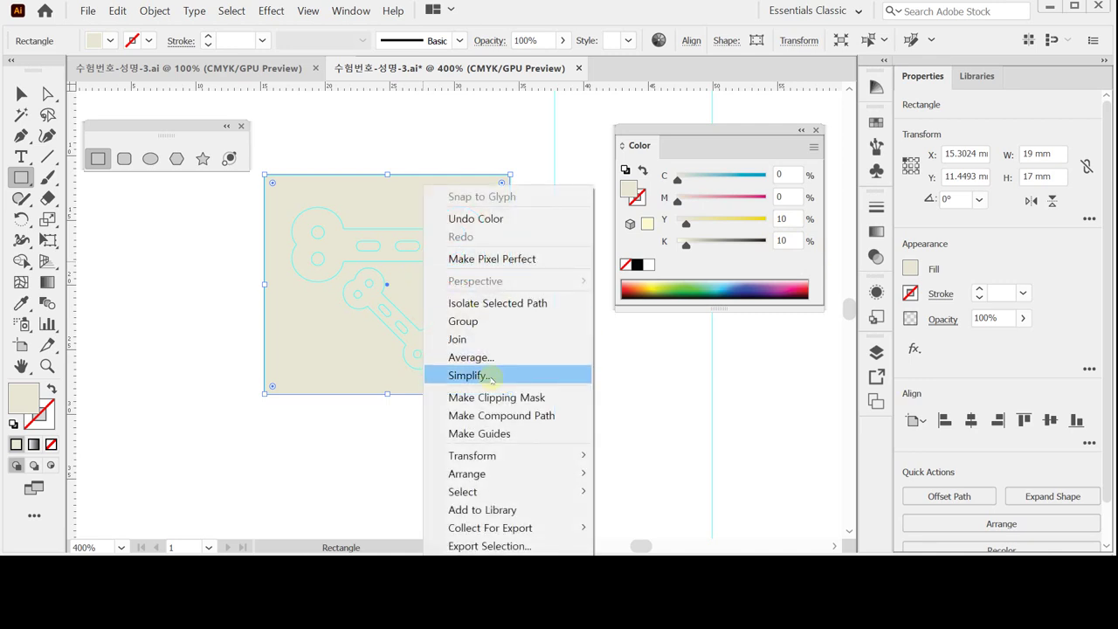
mouse_move(559, 473)
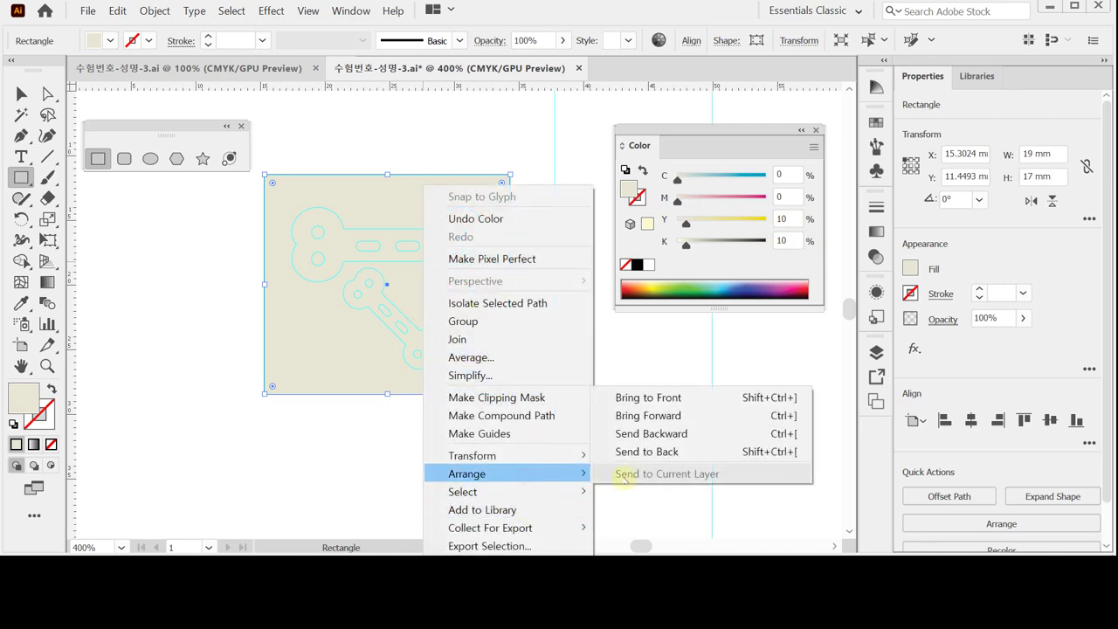
left_click(625, 454)
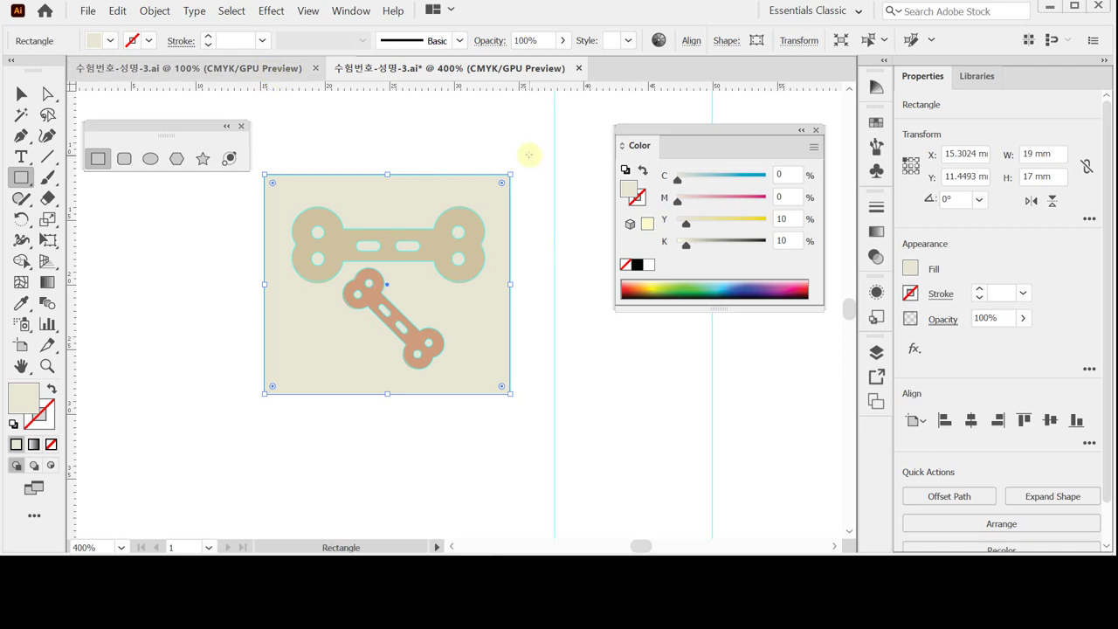
key("ctrl")
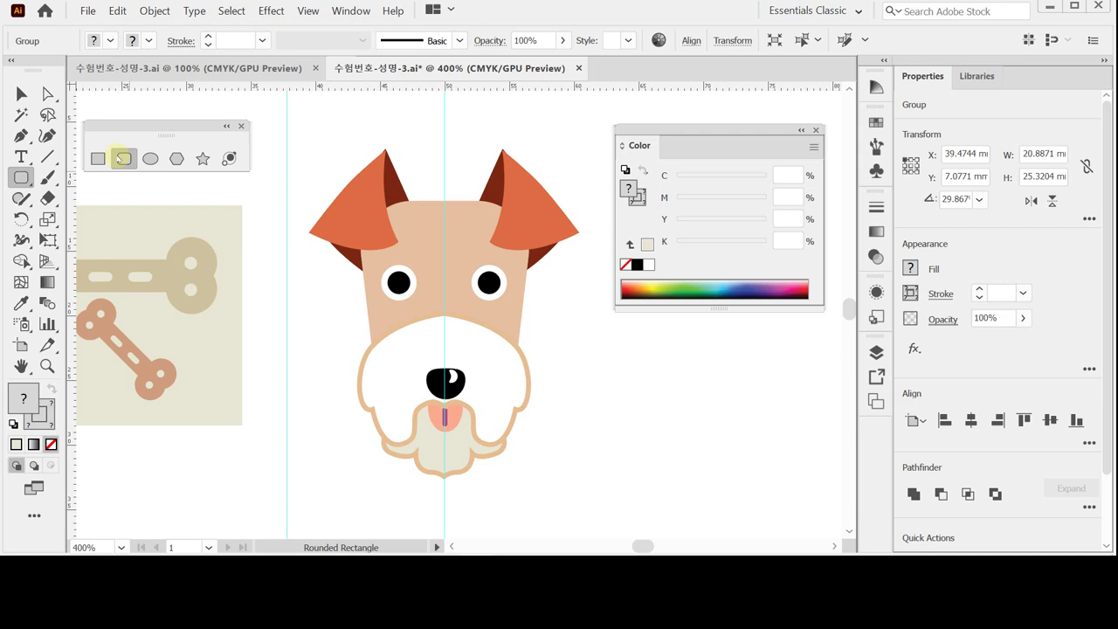
Convert the grouped dog head artwork into guides, deselect it and save the document
key("ctrl+y")
key("ctrl+shift+a")
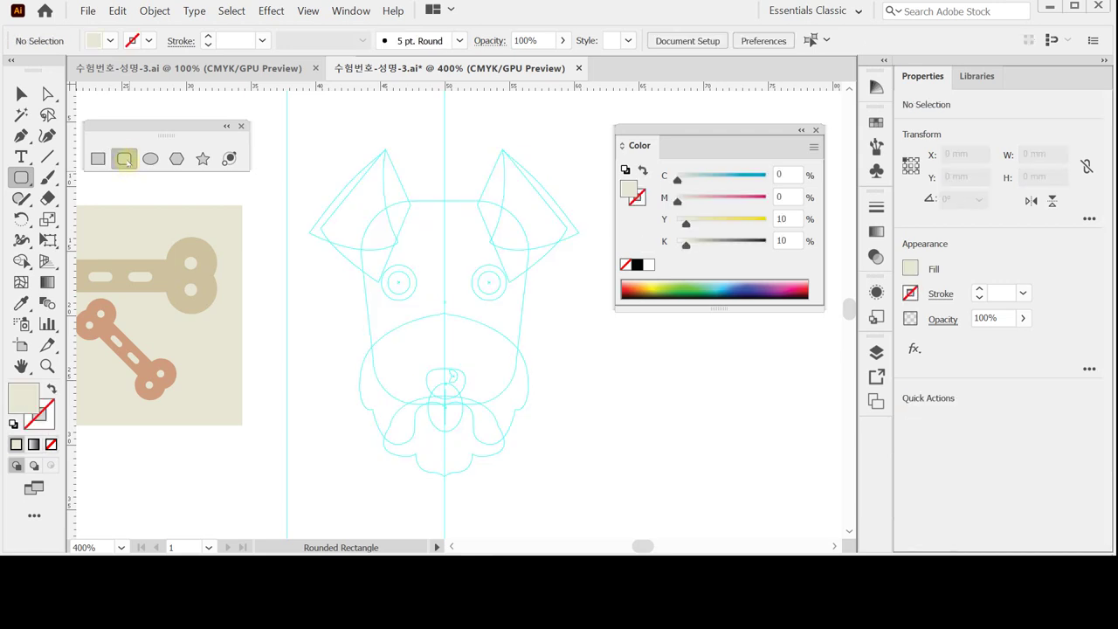
left_click(127, 159)
key("ctrl+s")
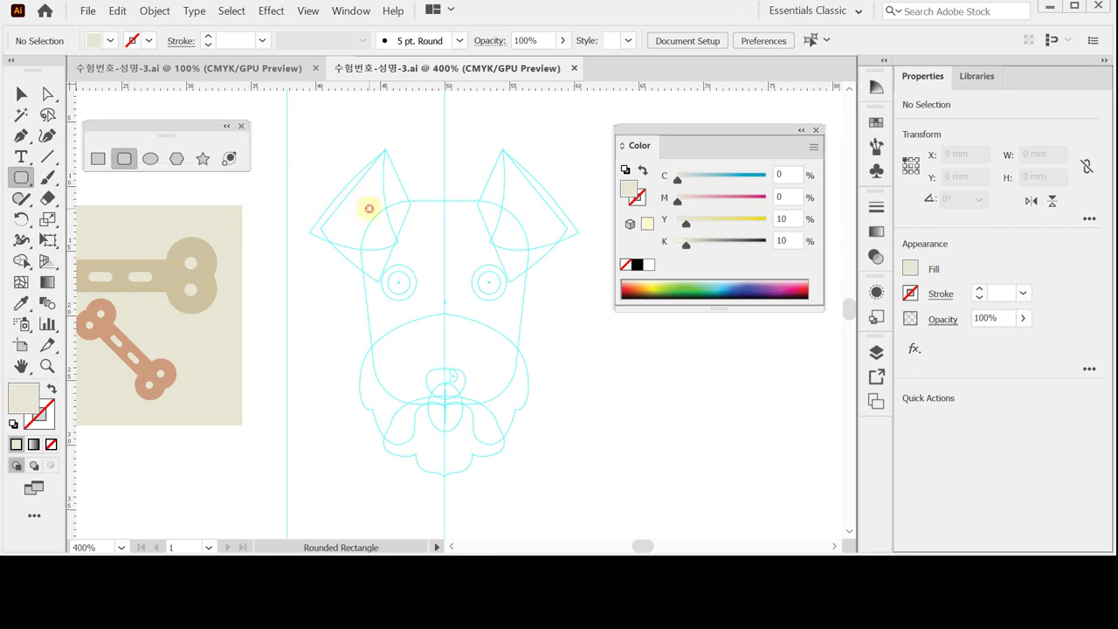
Create a 13 × 16 mm rounded rectangle with a 4 mm corner radius and centre it on the dog's head guide
left_click(370, 211)
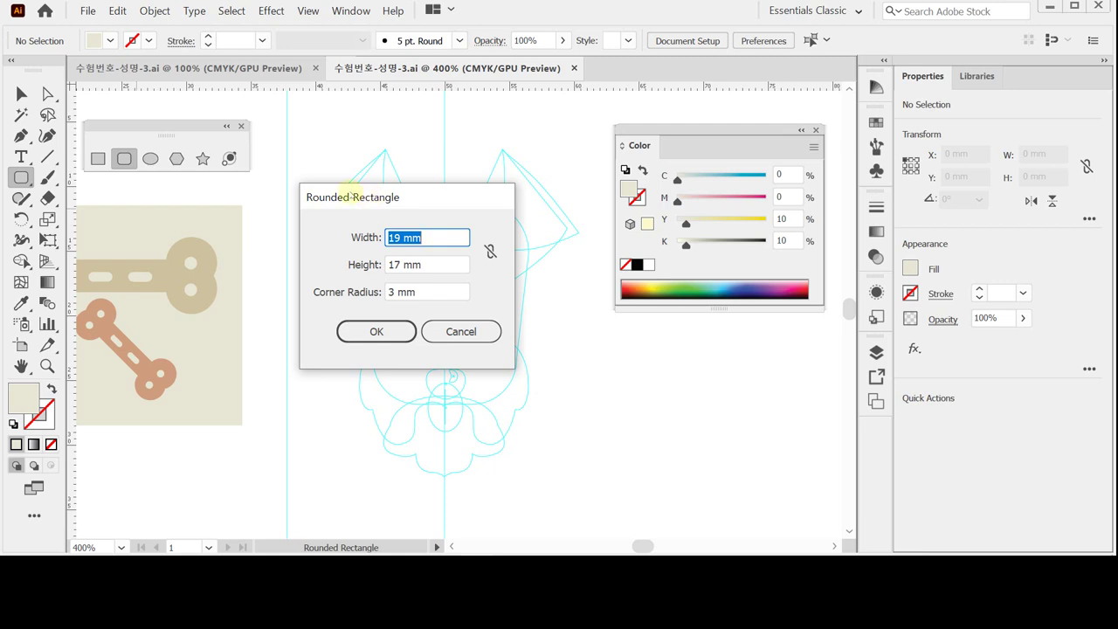
type("13")
key("Tab")
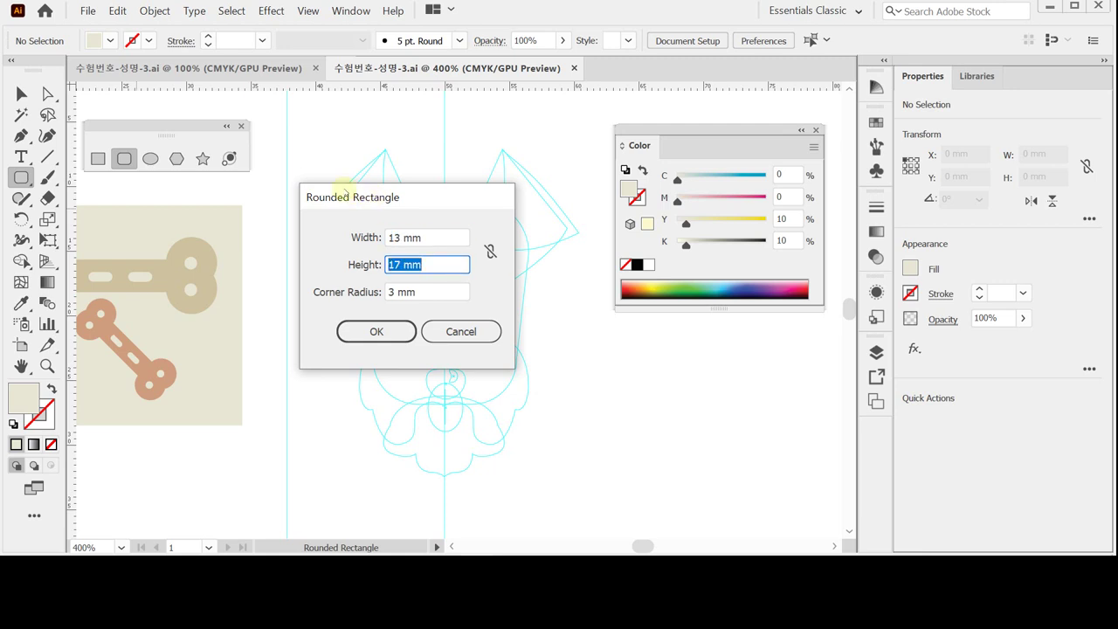
type("16")
key("Tab")
type("4")
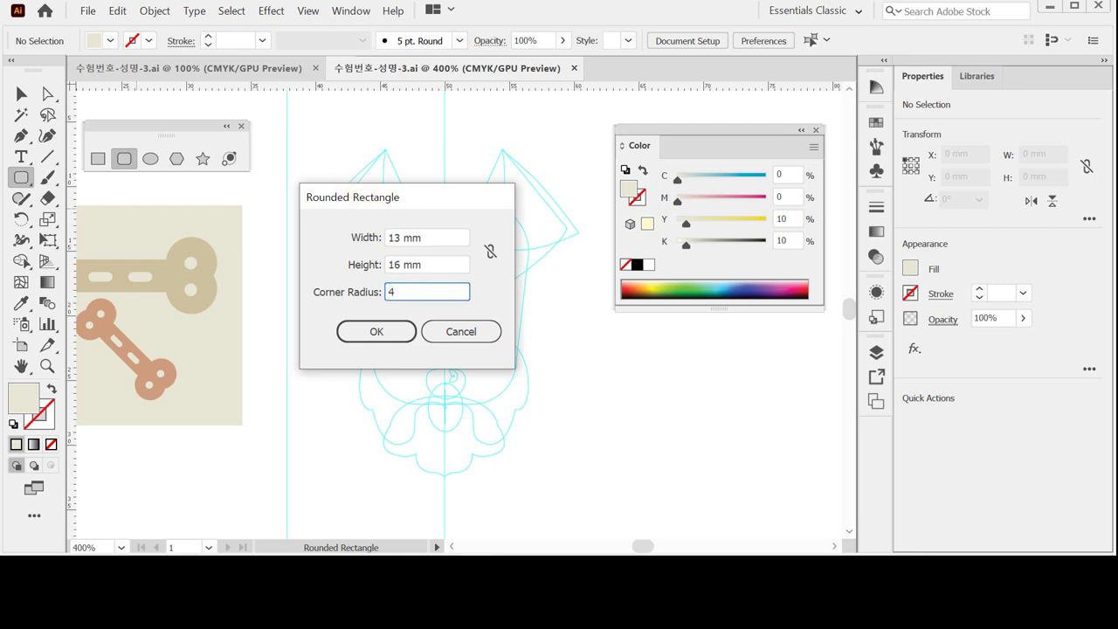
key("Return")
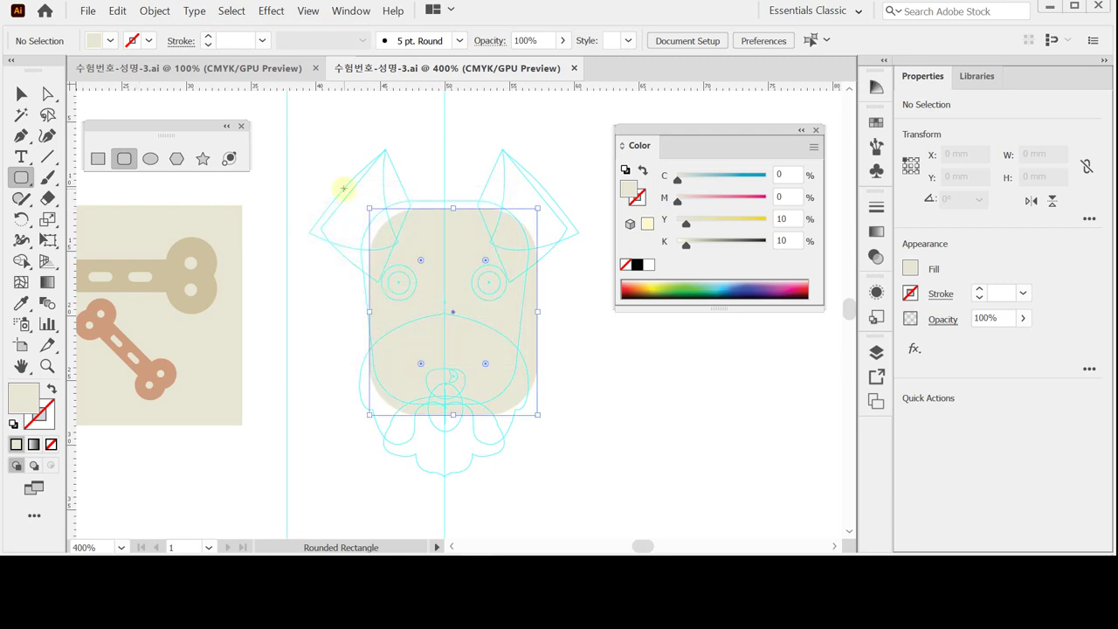
left_click_drag(453, 297, 445, 300)
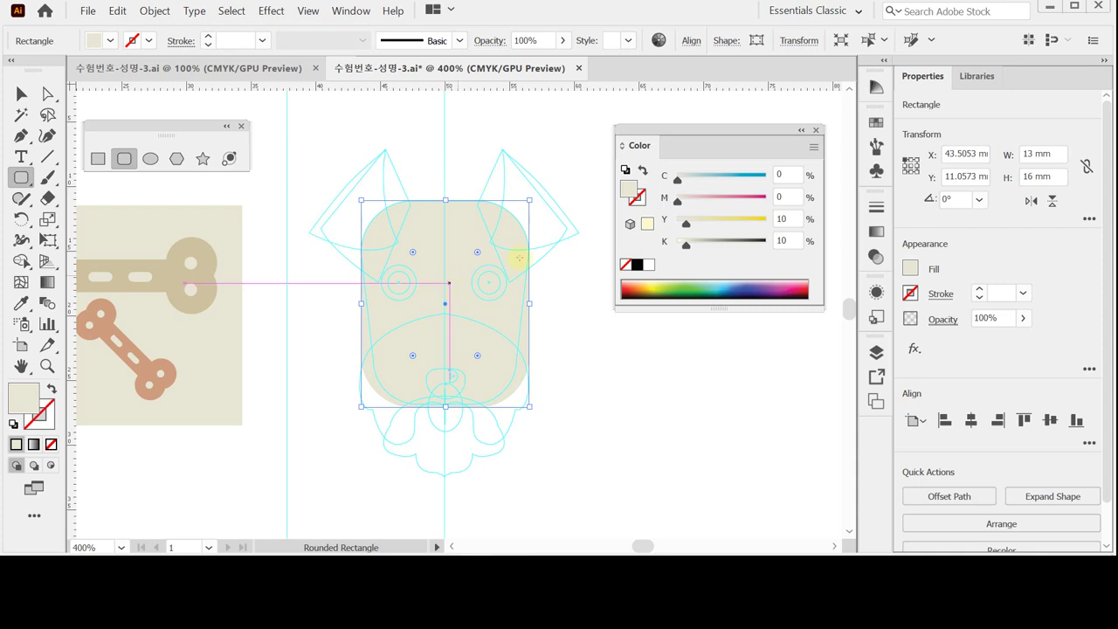
Set the head shape's fill colour to M 20, Y 30, K 10
left_click(790, 196)
type("20")
key("Tab")
type("30")
key("Tab")
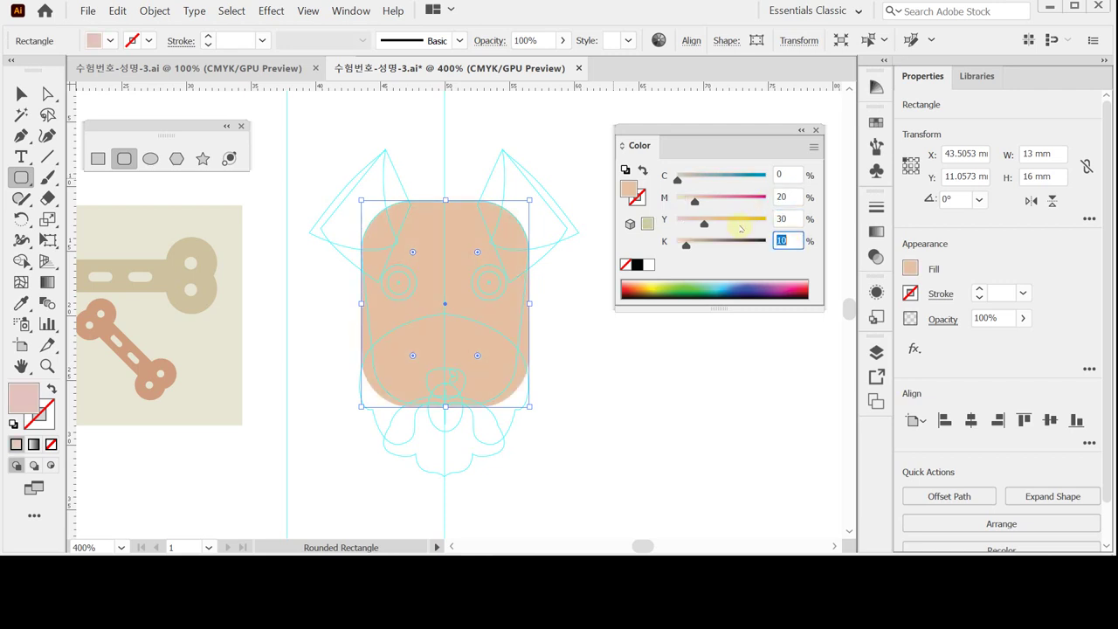
key("Return")
Select the lower anchor points of the head shape and scale them uniformly to 85% to taper the head
left_click(47, 94)
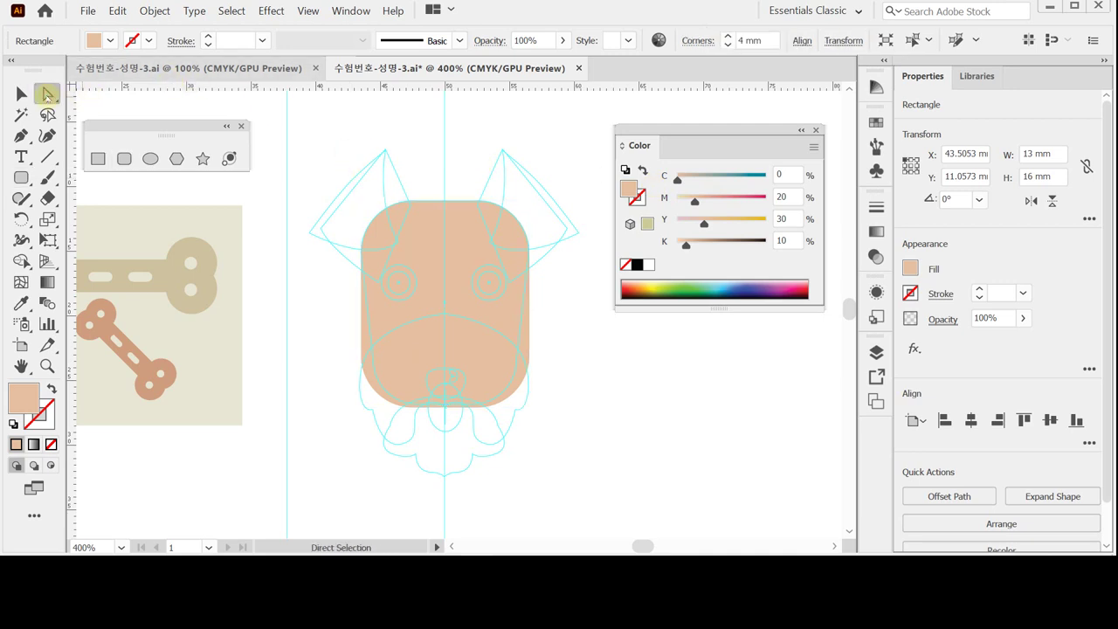
left_click(578, 376)
left_click_drag(331, 341, 556, 445)
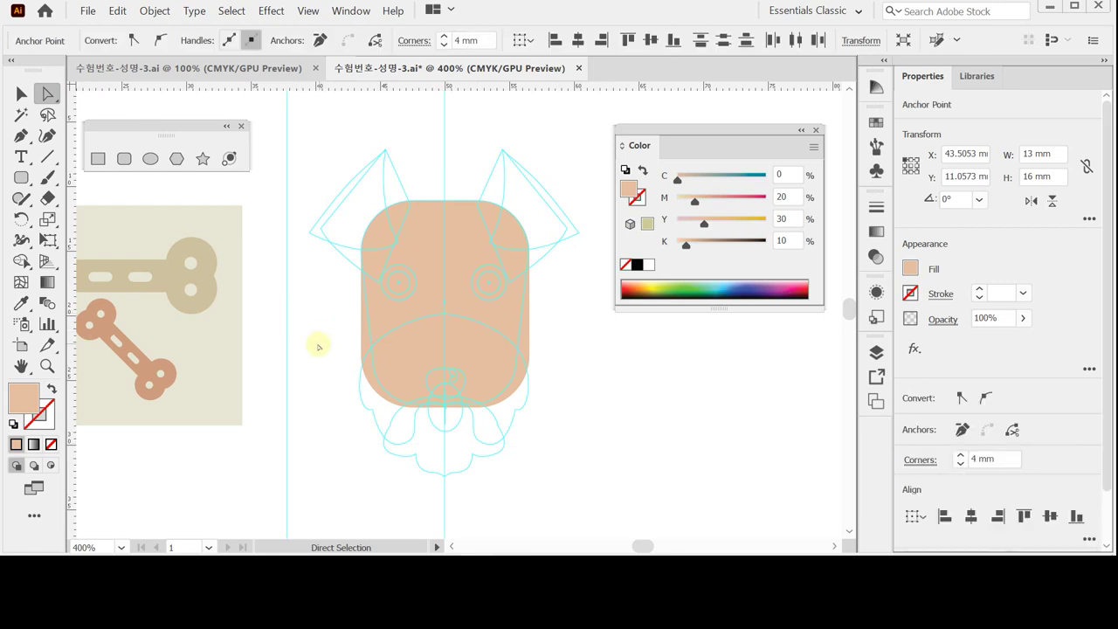
key("ctrl")
left_click_drag(322, 330, 569, 444)
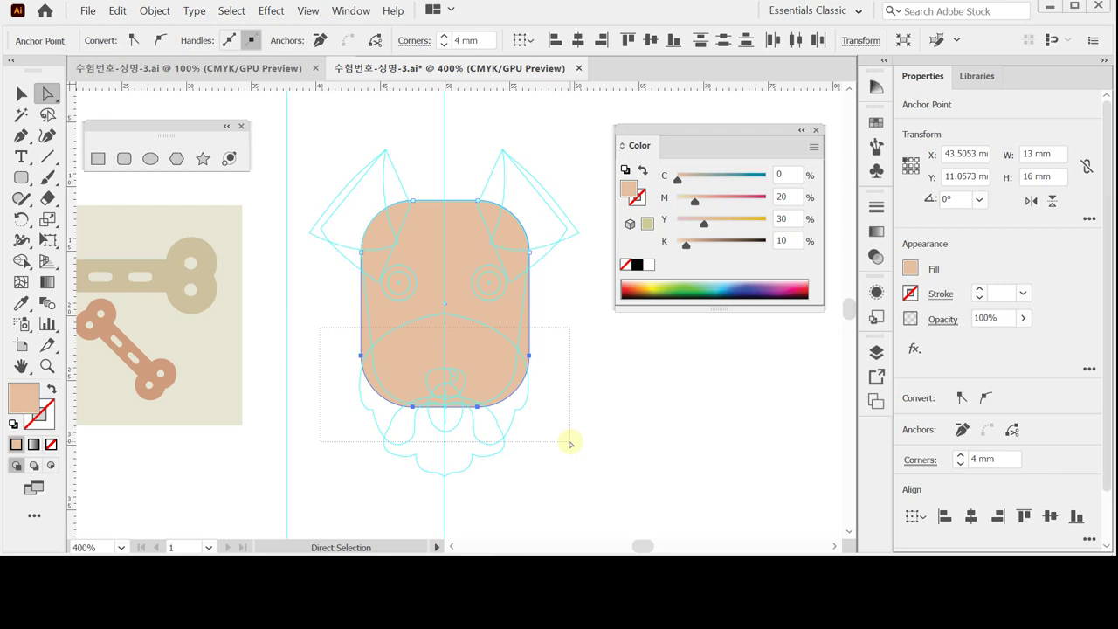
left_click_drag(571, 443, 569, 443)
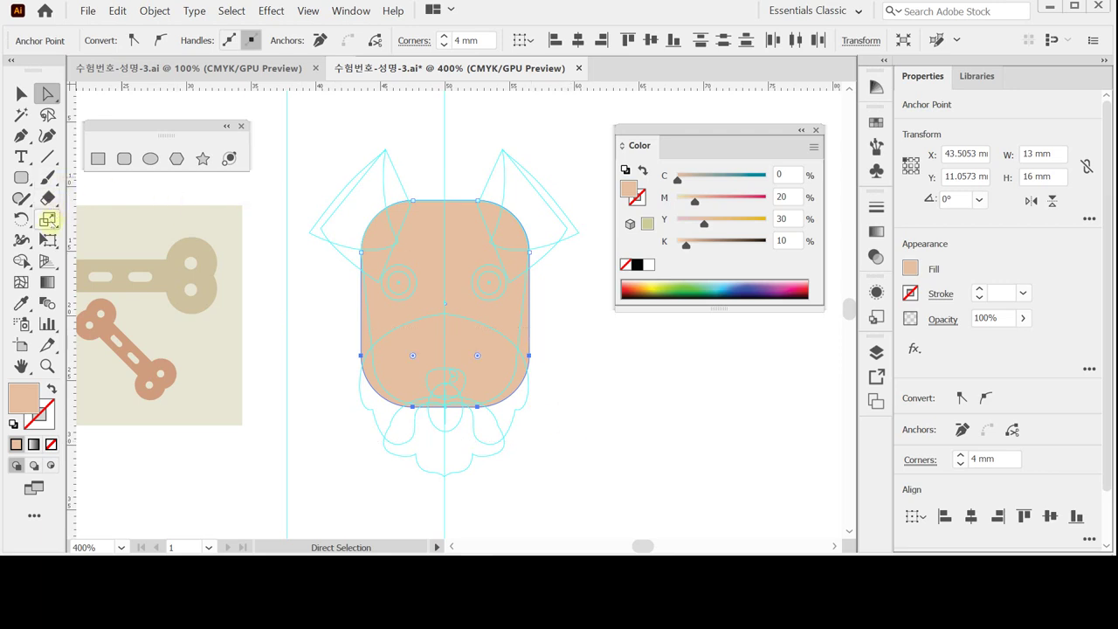
double_click(47, 219)
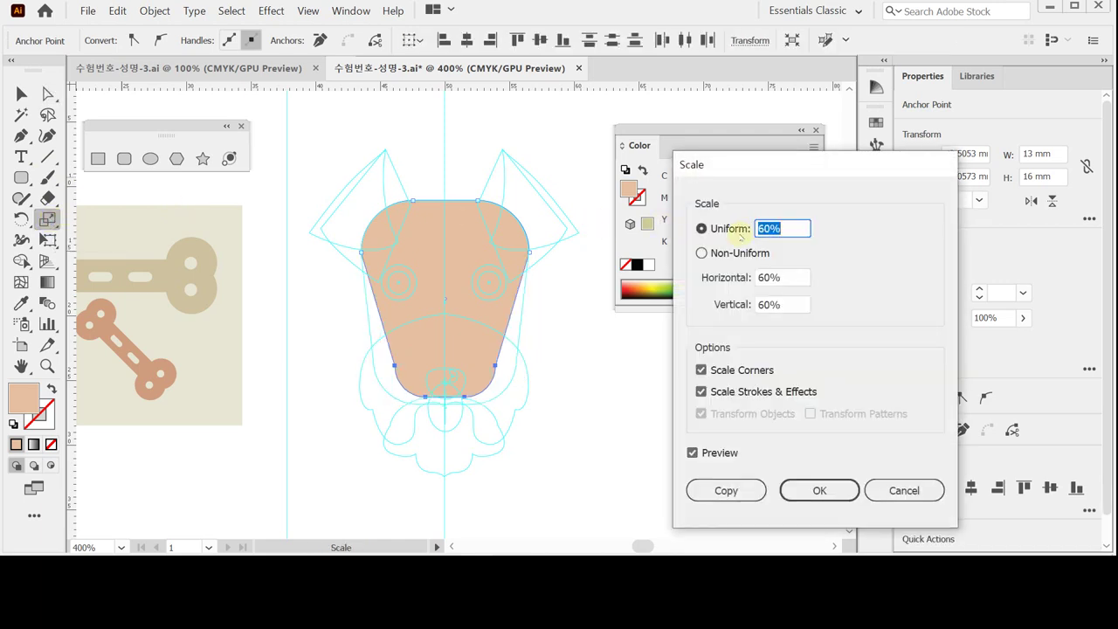
type("85")
key("Tab")
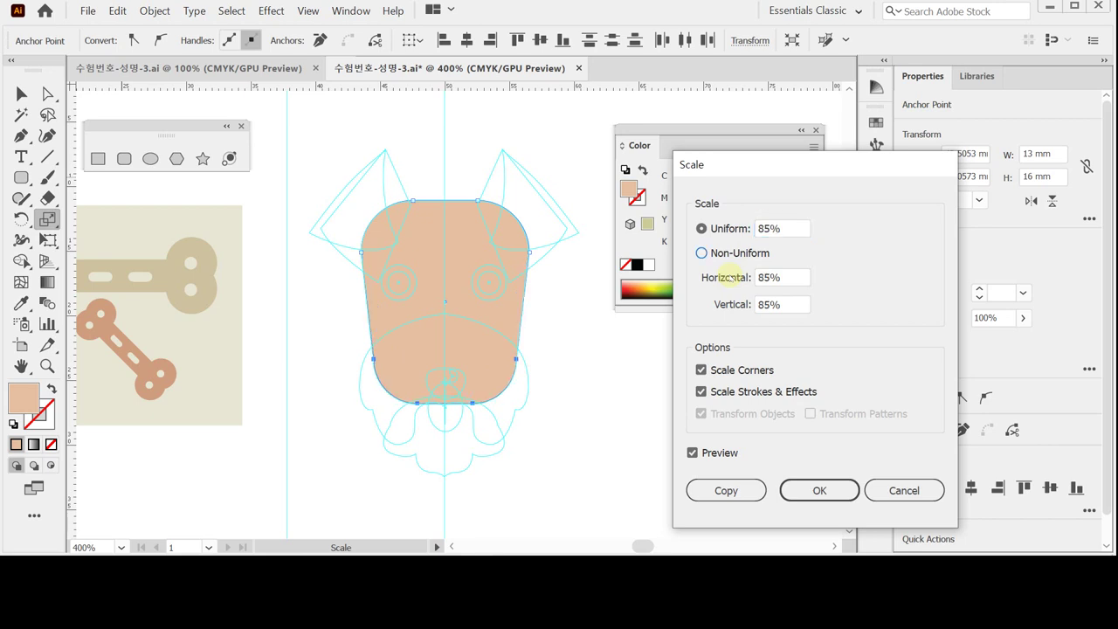
left_click(795, 491)
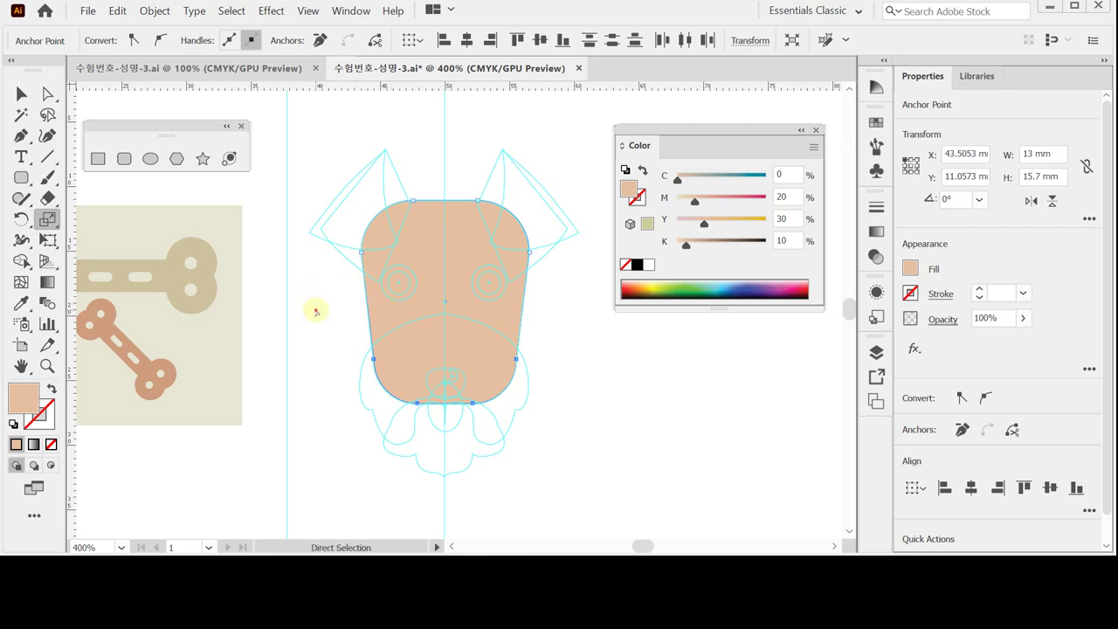
Draw the four-cornered back part of the left ear over its guide with the Pen tool, curving its lower outer edge
key("ctrl+shift+a")
left_click(392, 250)
left_click(464, 284)
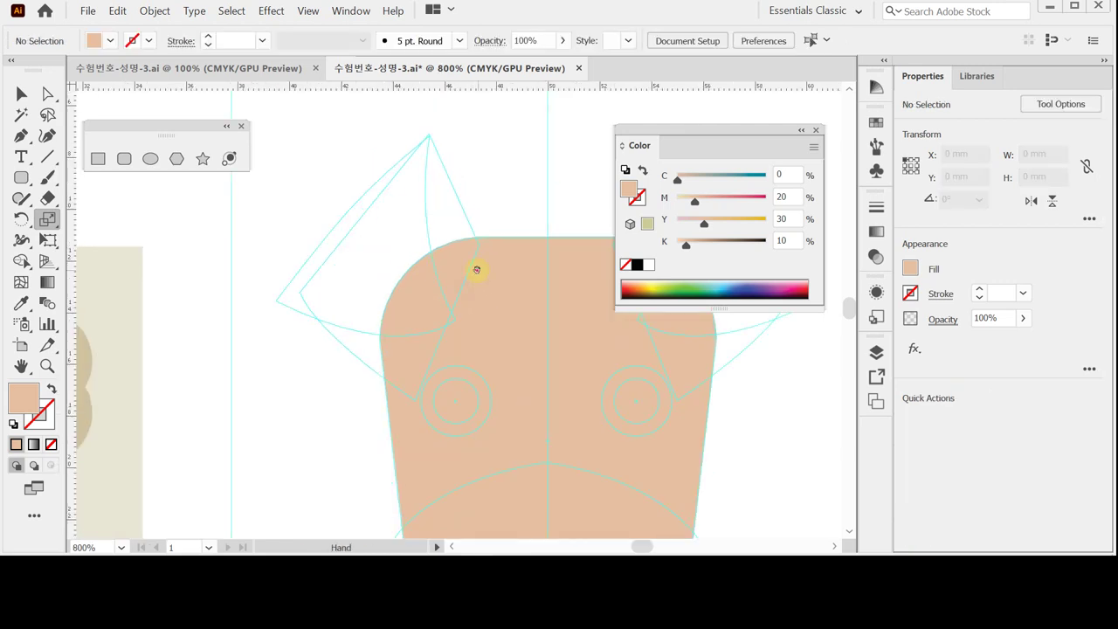
left_click_drag(474, 267, 394, 270)
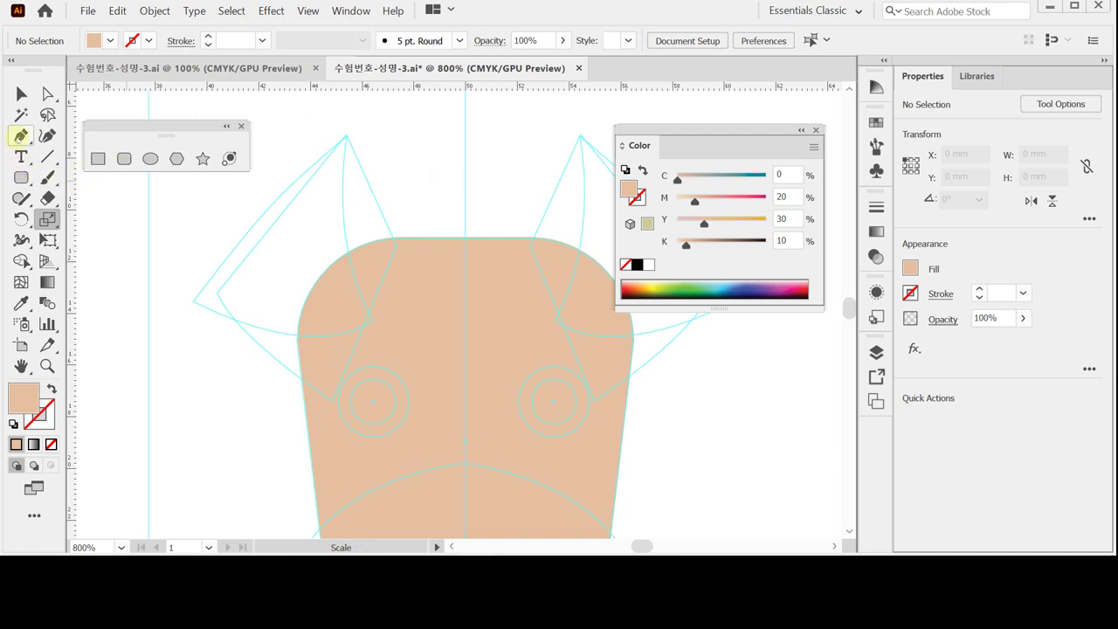
left_click(19, 137)
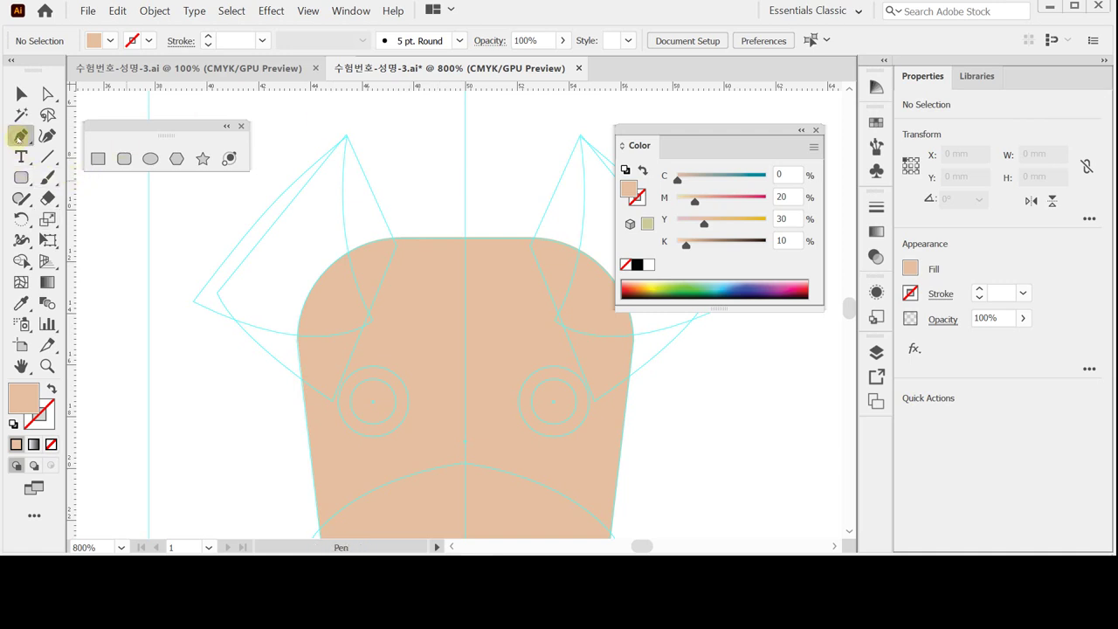
left_click(217, 292)
left_click(345, 137)
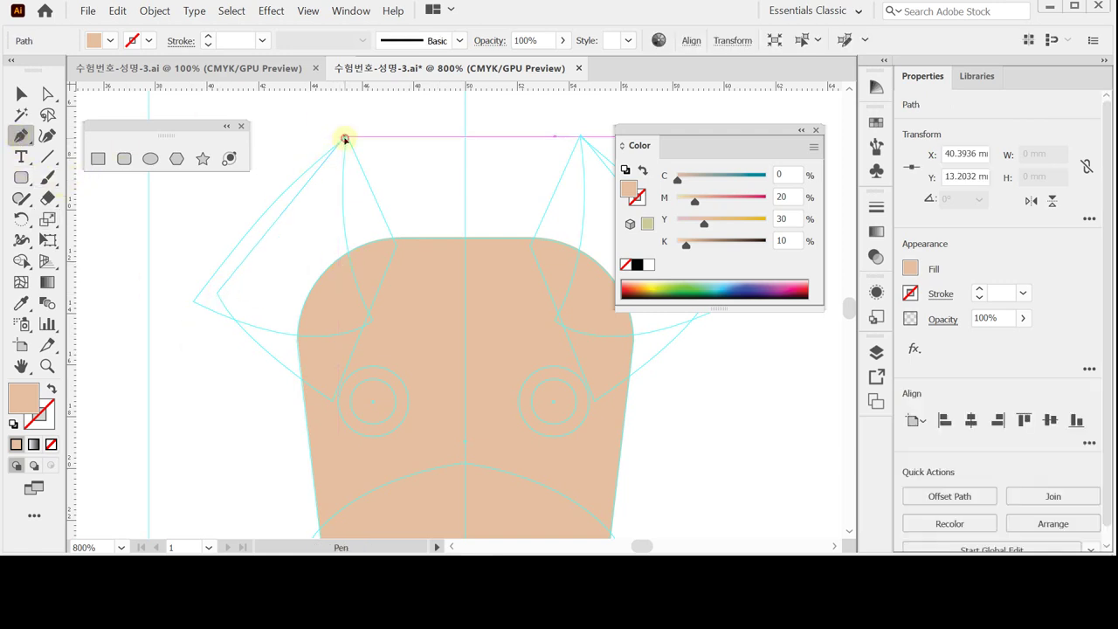
left_click(397, 249)
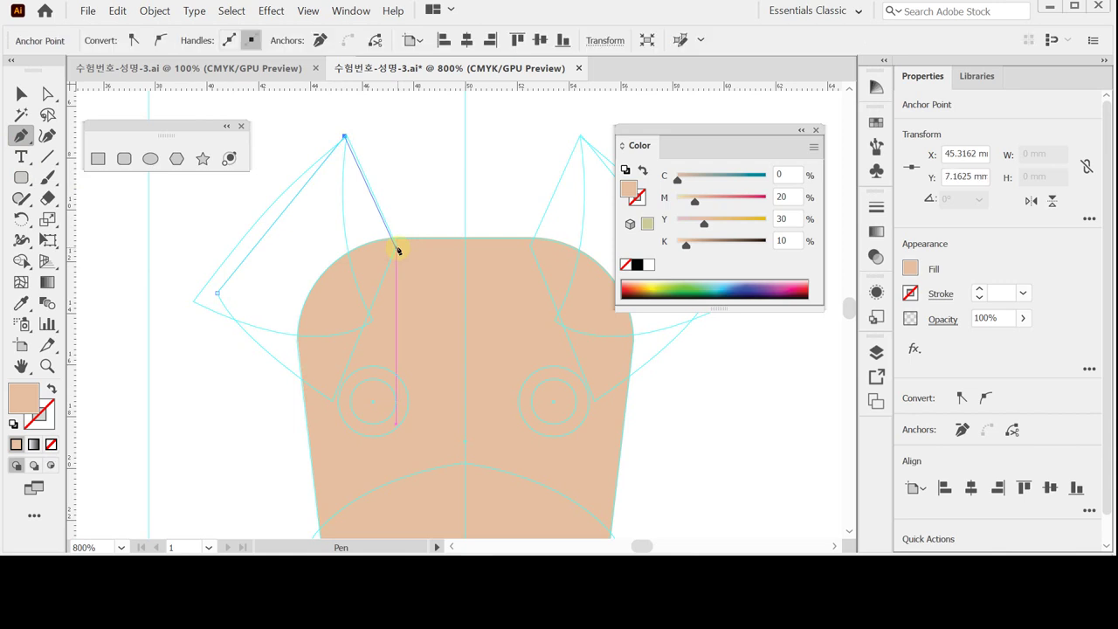
left_click(332, 403)
left_click(217, 295)
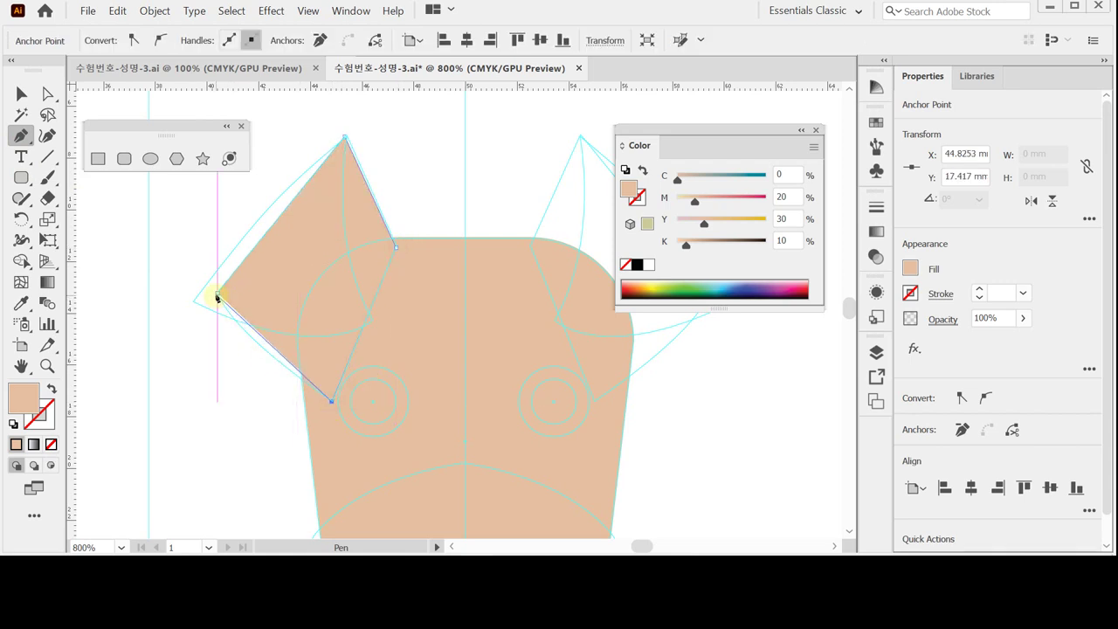
left_click_drag(217, 295, 204, 254)
key("ctrl")
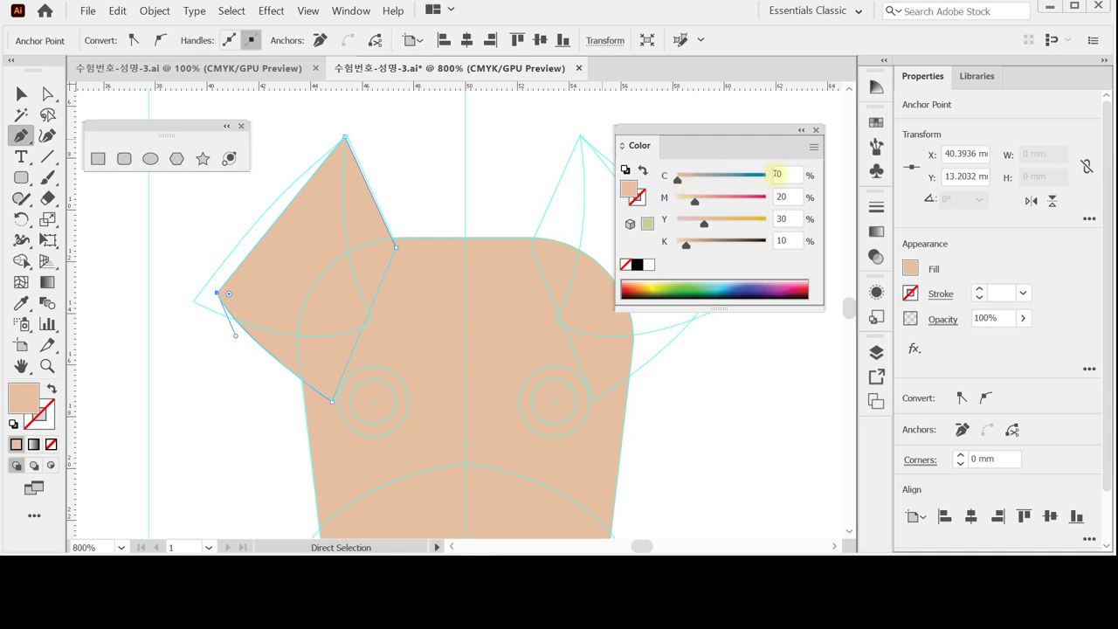
Set the back ear shape's fill colour to M 80, Y 80, K 60
left_click(794, 198)
type("80")
key("Tab")
type("80")
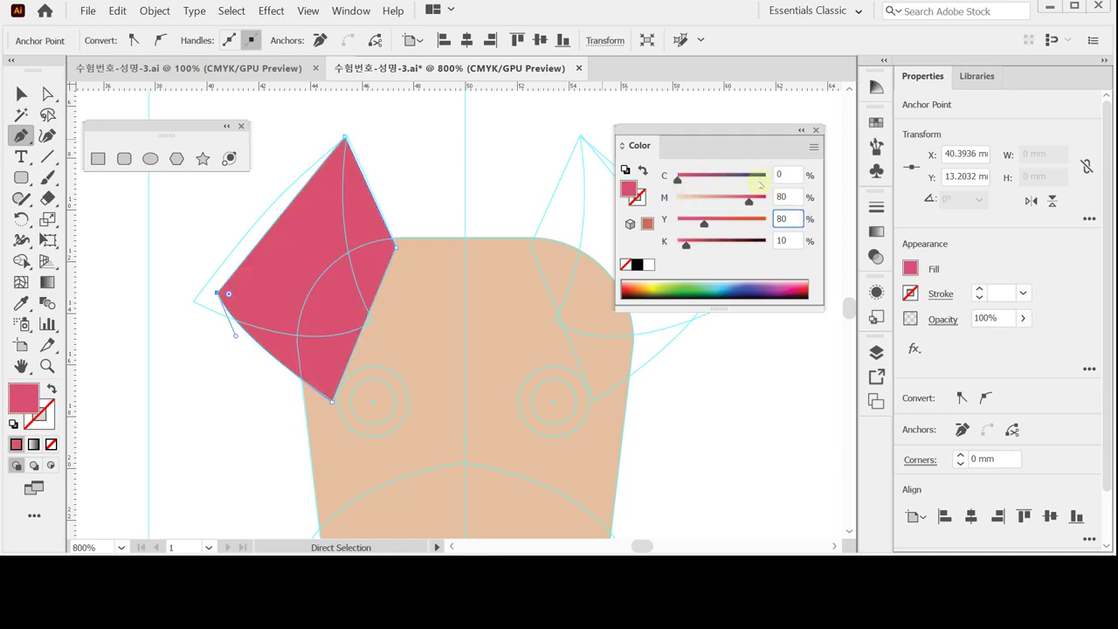
key("Tab")
type("60")
key("Return")
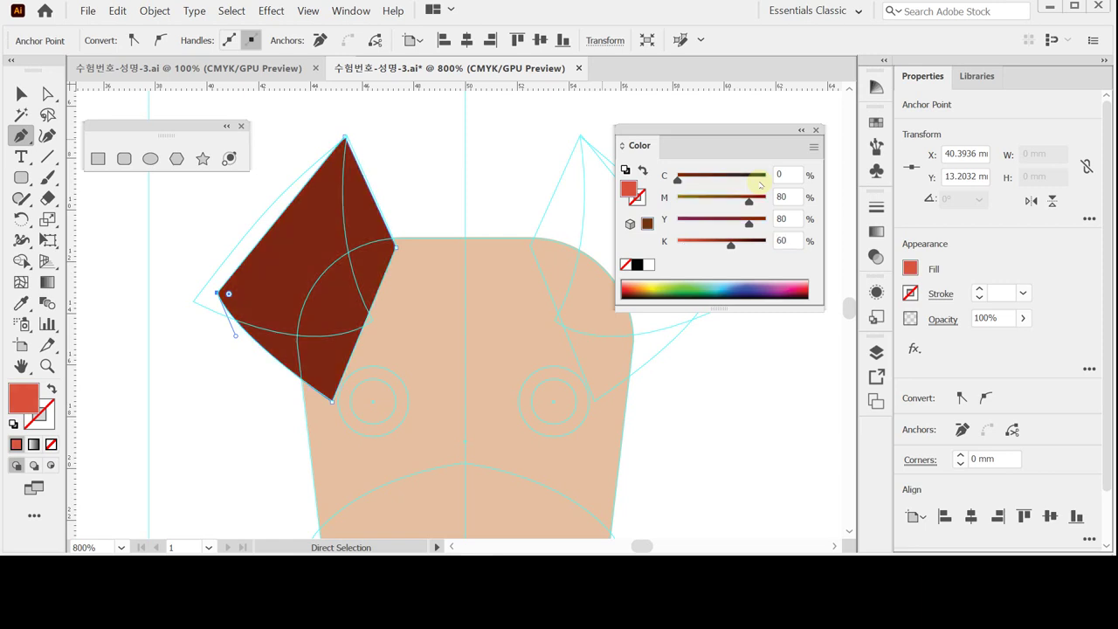
Send the back ear shape backward behind the head and deselect it
right_click(339, 225)
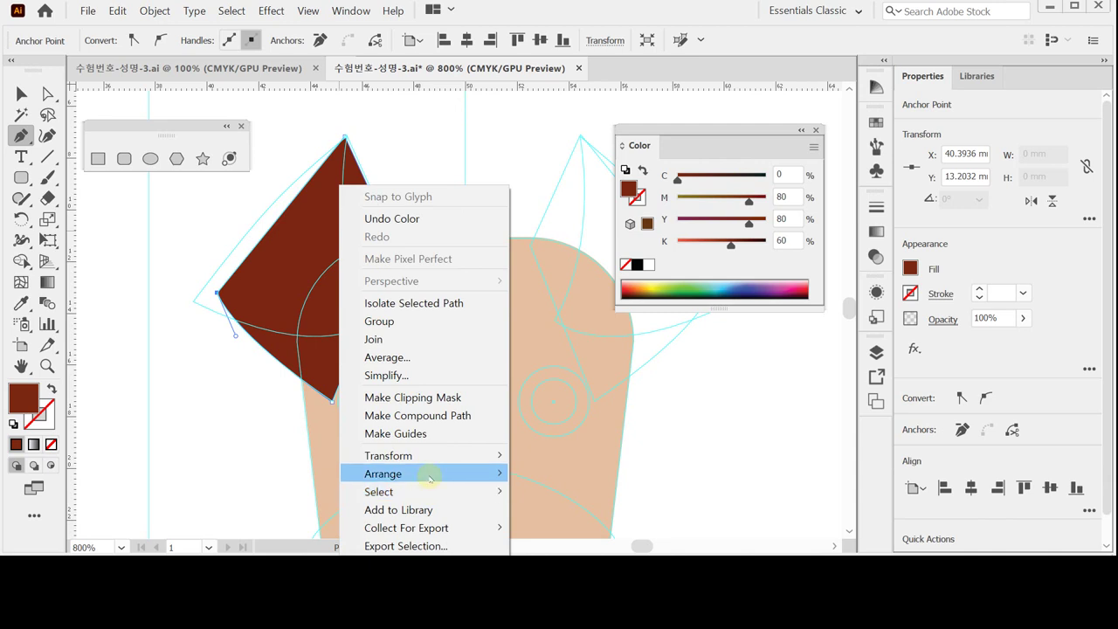
mouse_move(430, 476)
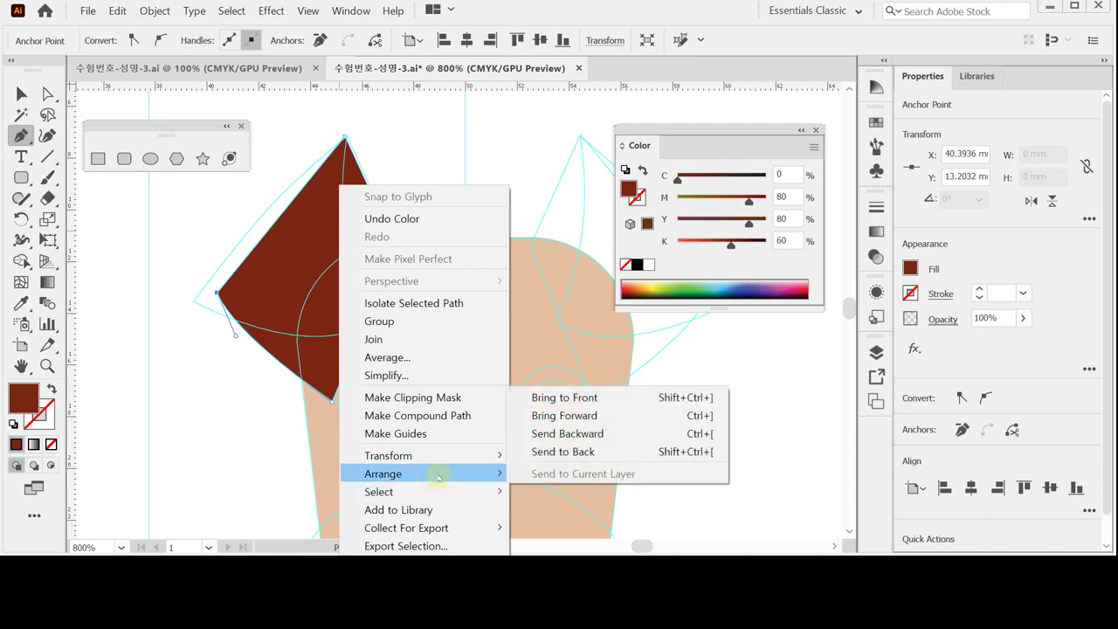
left_click(554, 442)
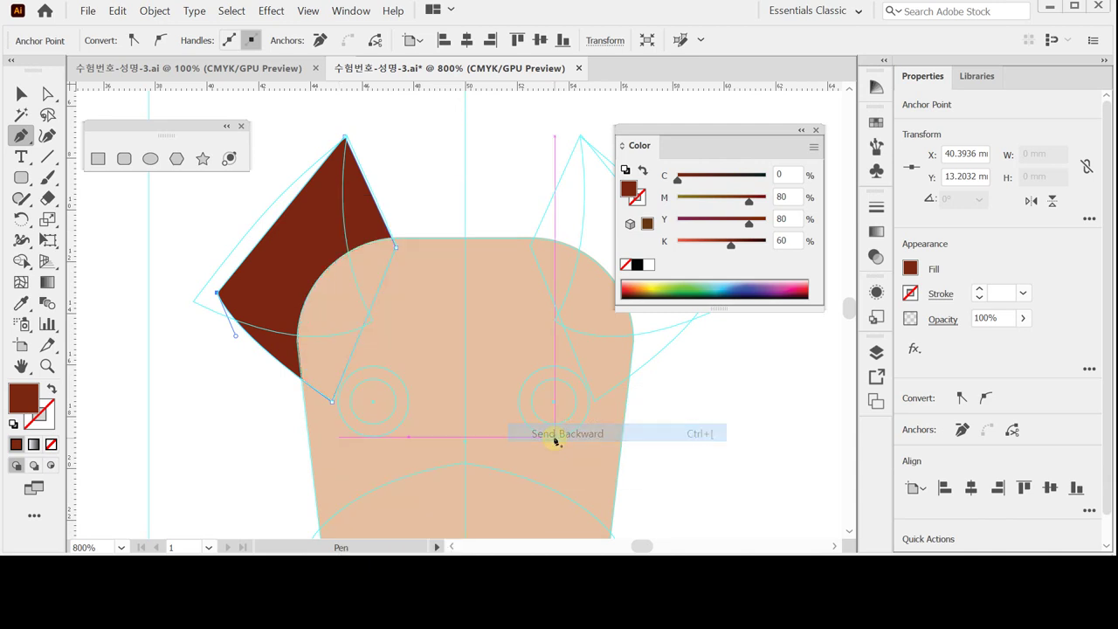
left_click(173, 255, "ctrl")
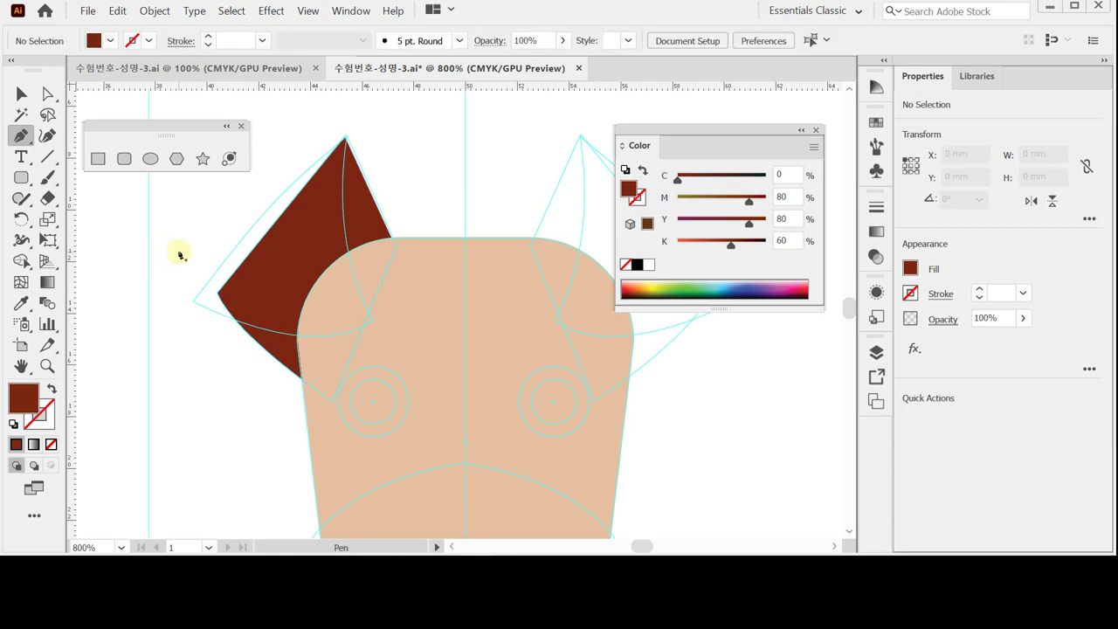
Draw the front flap of the left ear over its guide as a closed three-cornered path with curved inner and lower edges
left_click(193, 300)
left_click(344, 138)
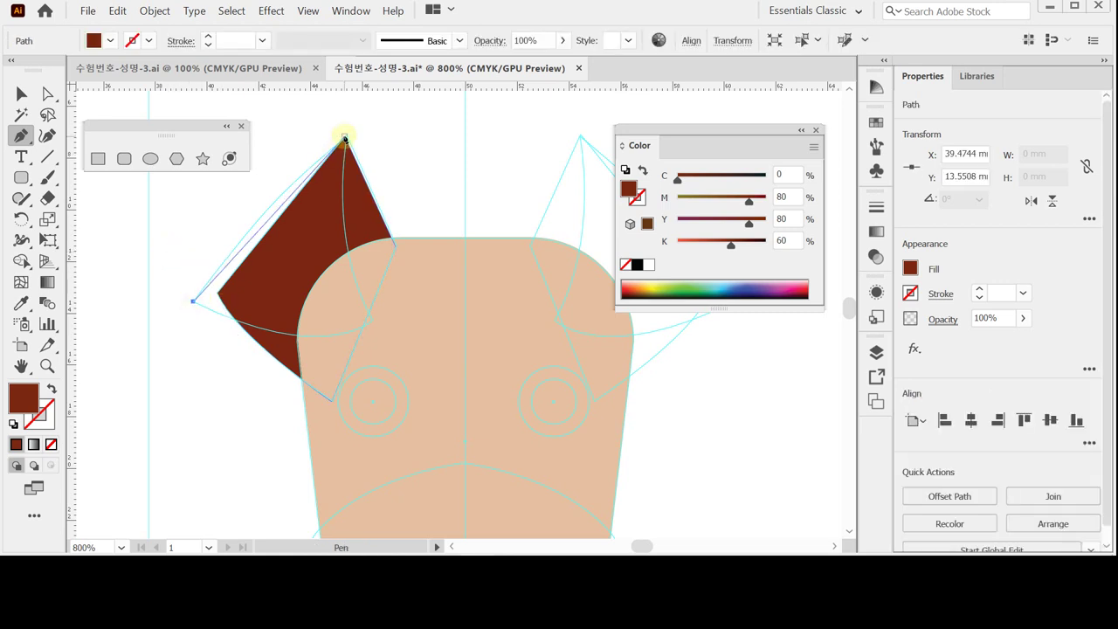
left_click(374, 323)
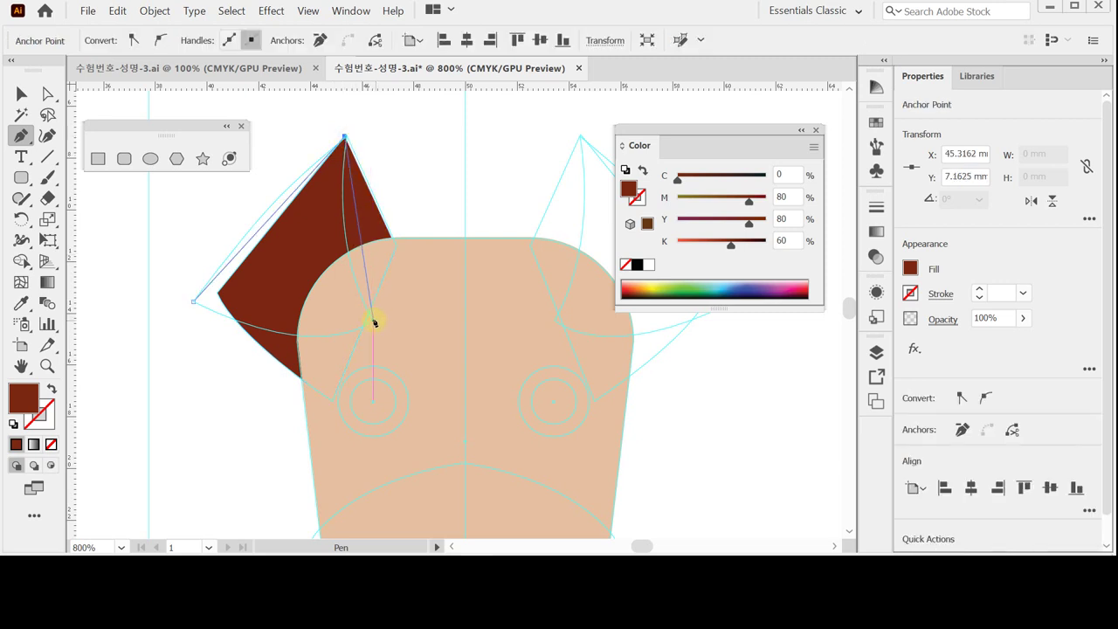
left_click_drag(374, 324, 418, 385)
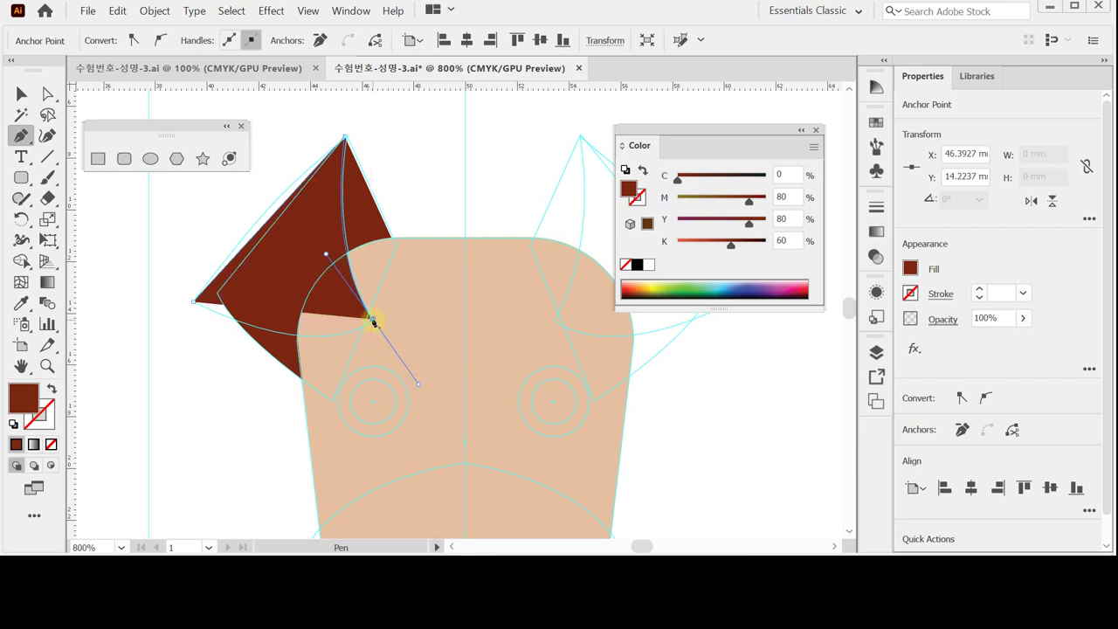
left_click(193, 303)
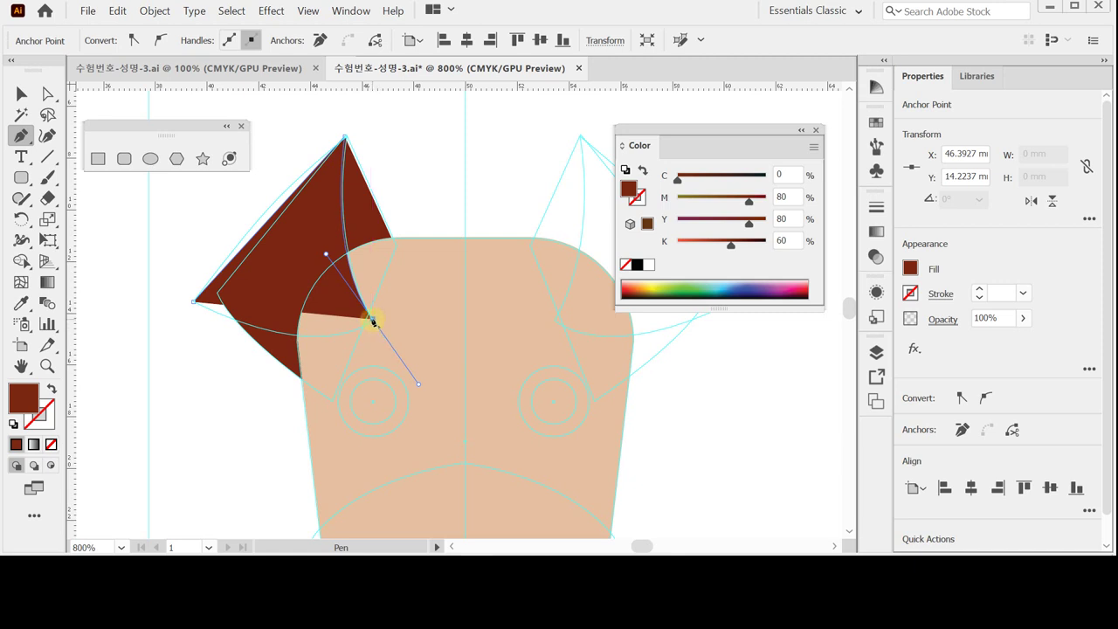
left_click_drag(373, 322, 148, 238)
left_click(297, 303, "ctrl")
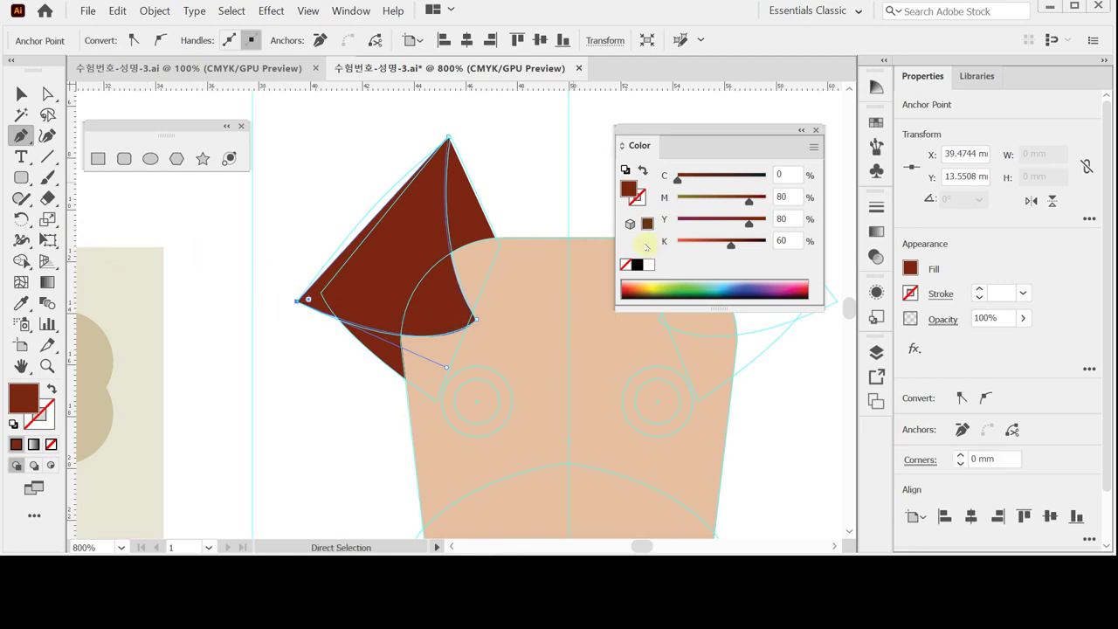
Fill the front ear flap with C 10, M 70, Y 80, K 0 and deselect it
left_click(786, 175)
type("10")
key("Tab")
type("70")
key("Tab")
type("80")
key("Return")
left_click_drag(731, 245, 662, 244)
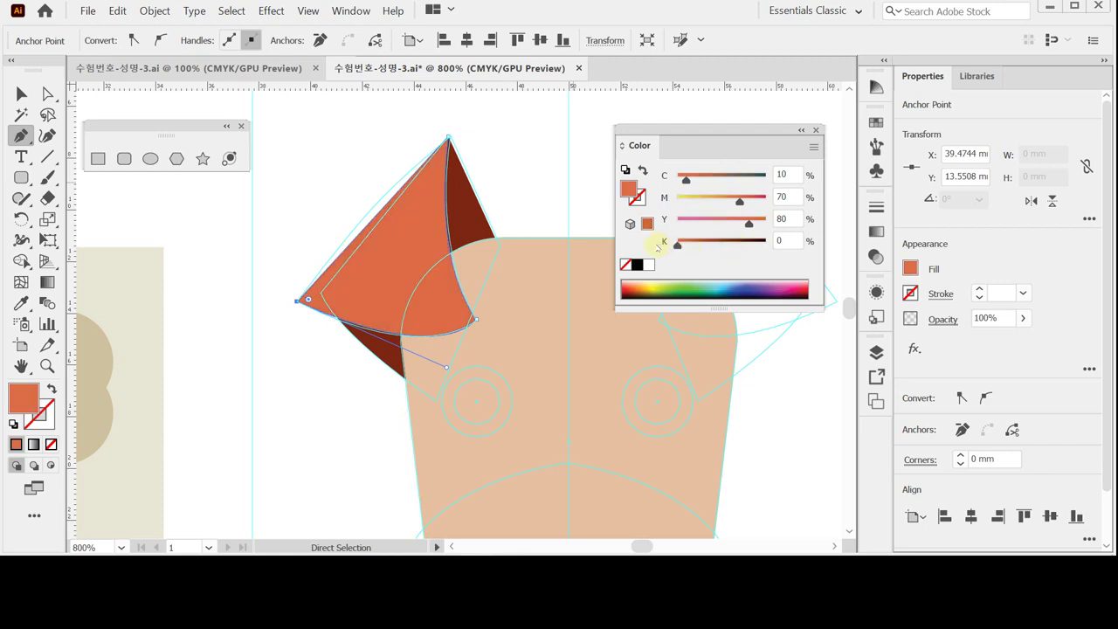
left_click(541, 168, "ctrl")
left_click_drag(547, 242, 399, 228)
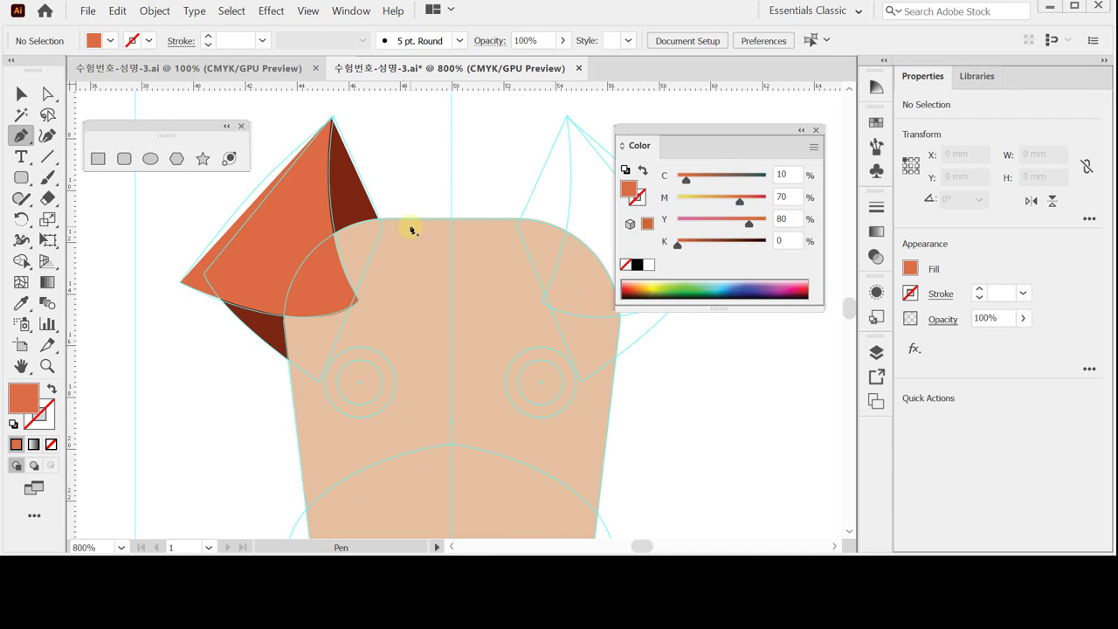
scroll(477, 322, "down", 3)
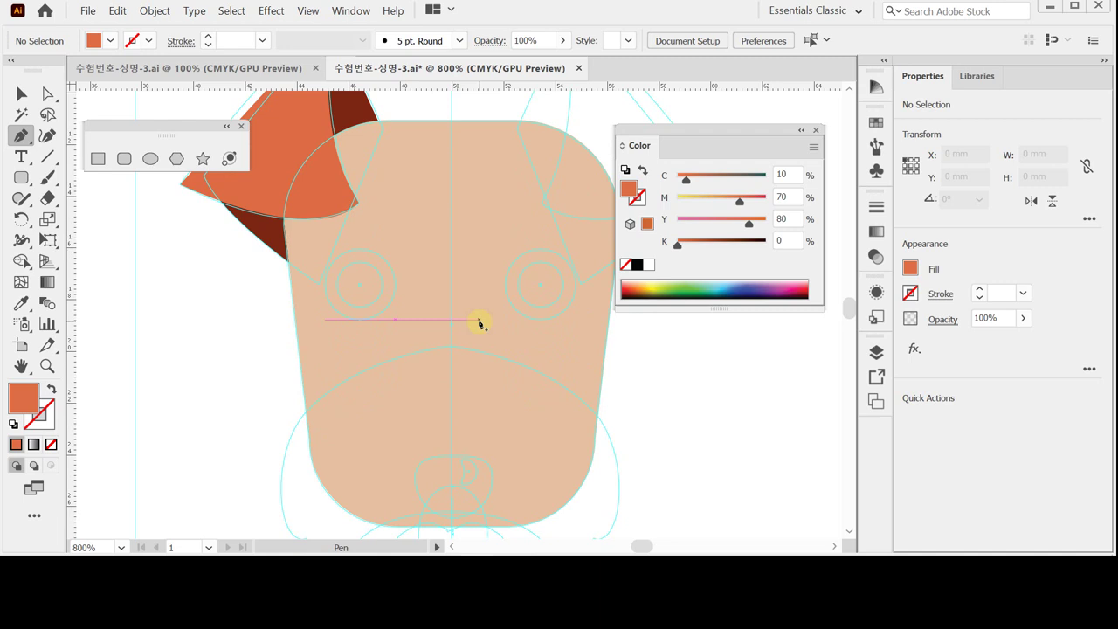
scroll(480, 324, "down", 1)
scroll(477, 325, "down", 1)
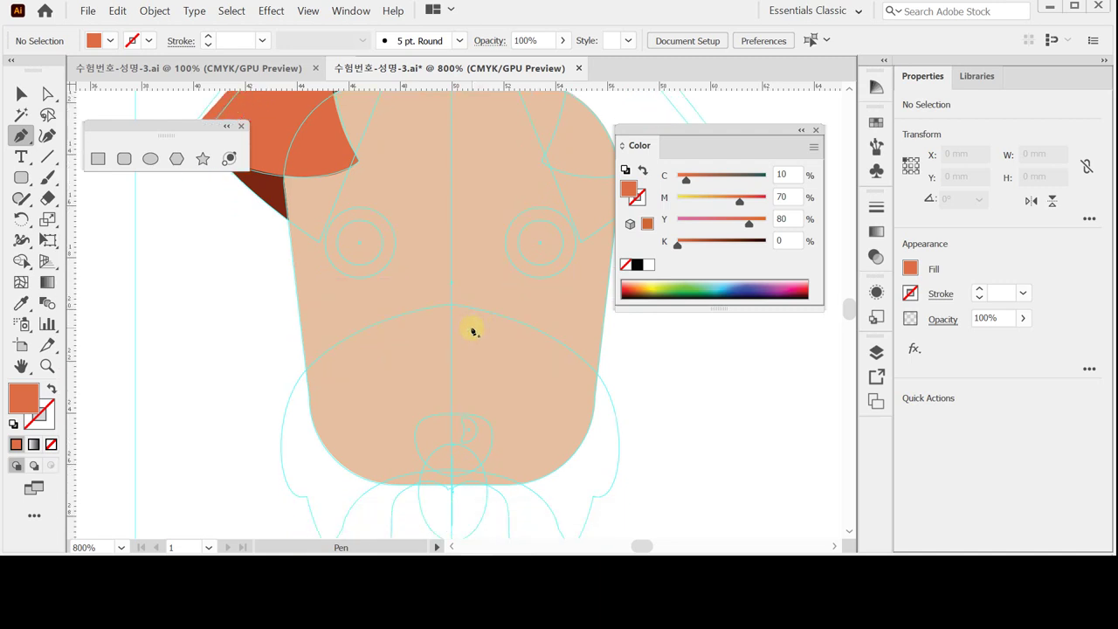
scroll(461, 389, "down", 1)
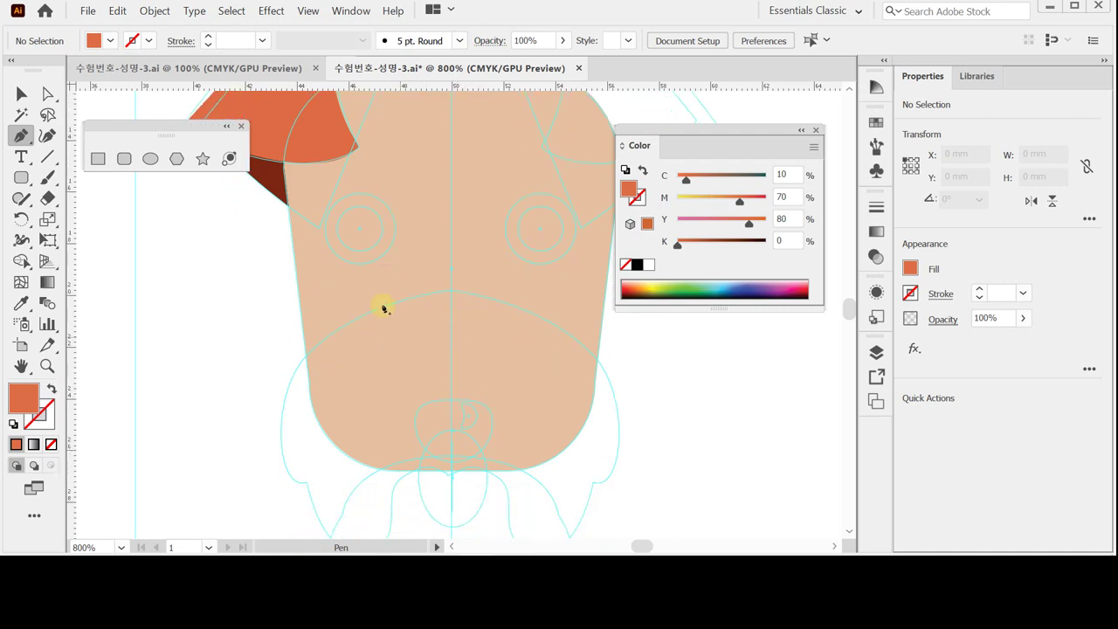
left_click(451, 293)
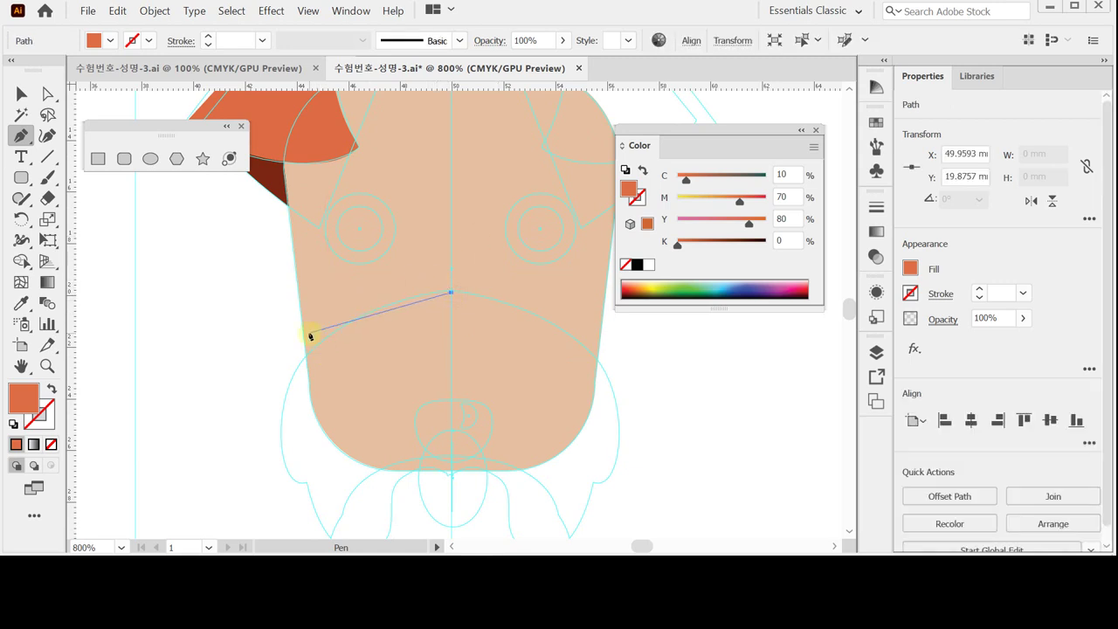
scroll(399, 295, "down", 3)
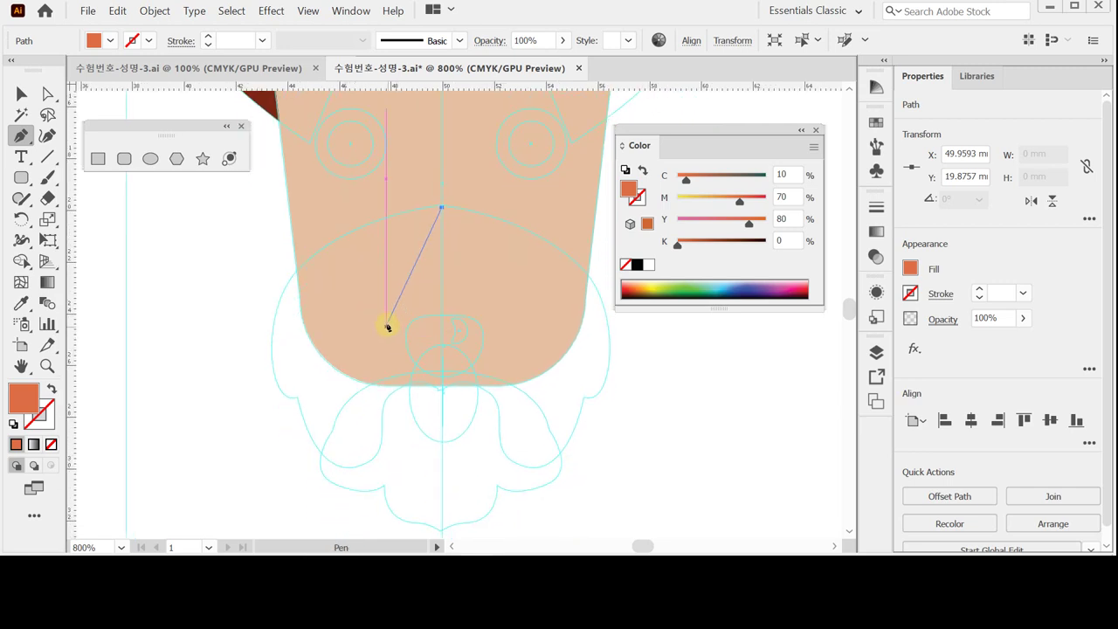
key("Escape")
Draw the left half of the lower beard over its guide, from the chin centre around the scalloped edge to the bottom tip
left_click(442, 387)
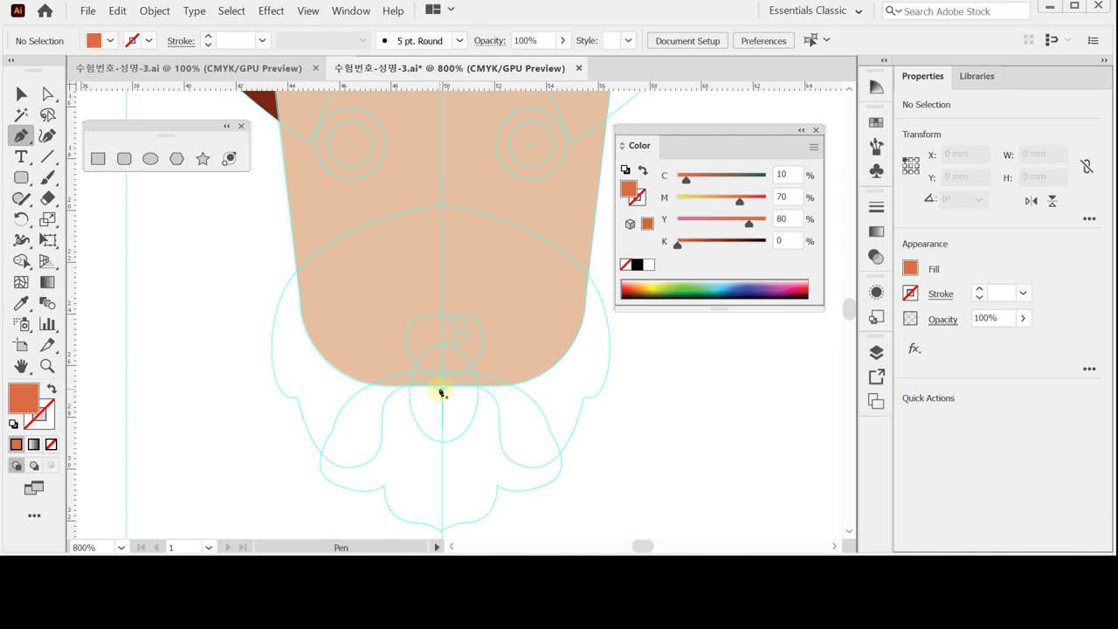
left_click_drag(441, 391, 428, 373)
left_click(441, 373)
left_click(343, 442)
left_click_drag(343, 443, 341, 387)
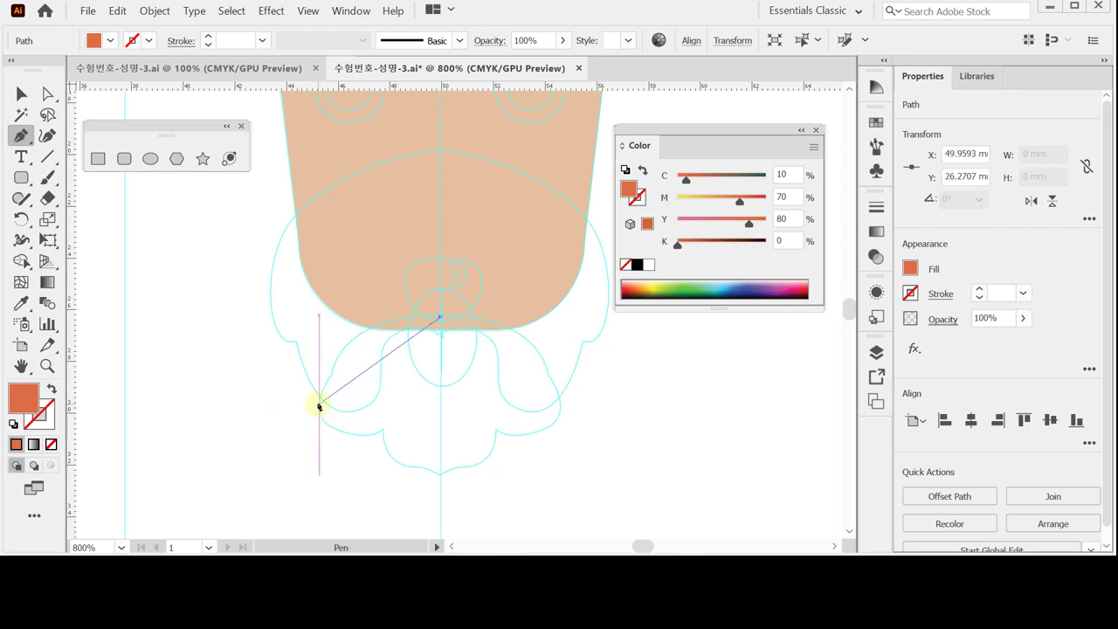
left_click_drag(318, 405, 370, 439)
left_click(331, 376)
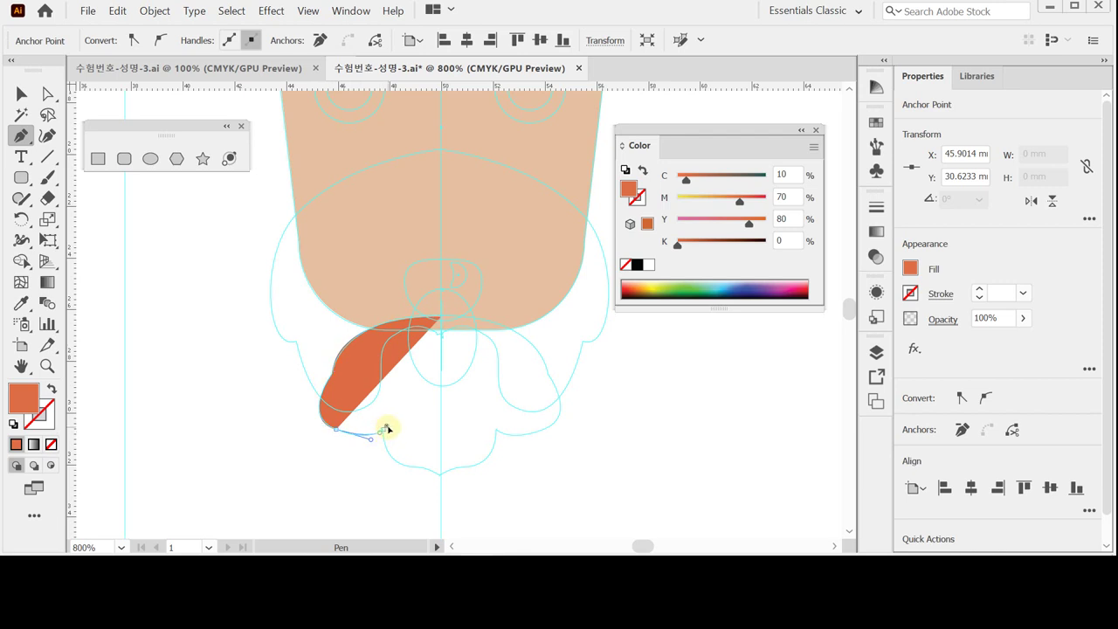
left_click(382, 431)
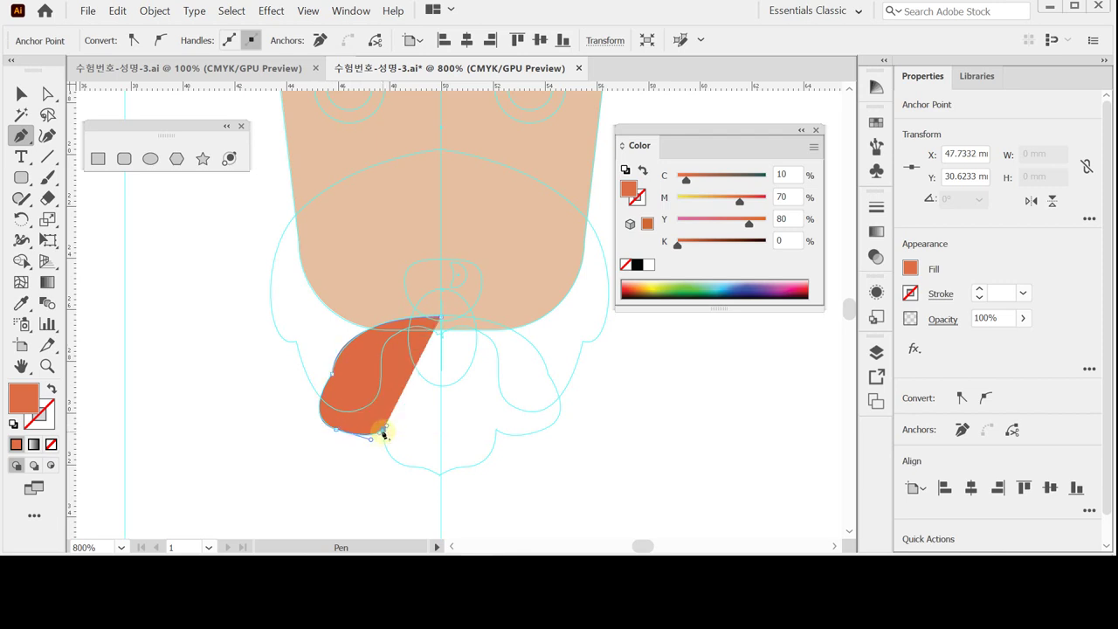
left_click_drag(411, 467, 444, 480)
left_click(440, 474)
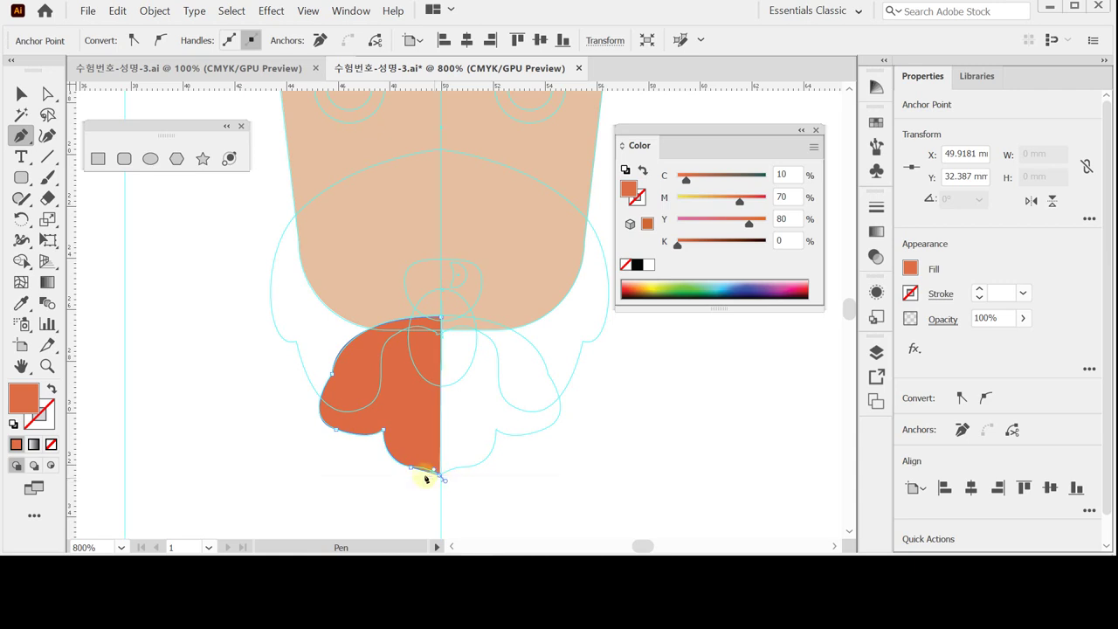
Refine the beard path near its bottom tip, adjusting the last anchors and handles to the guide and centre line
key("ctrl+=")
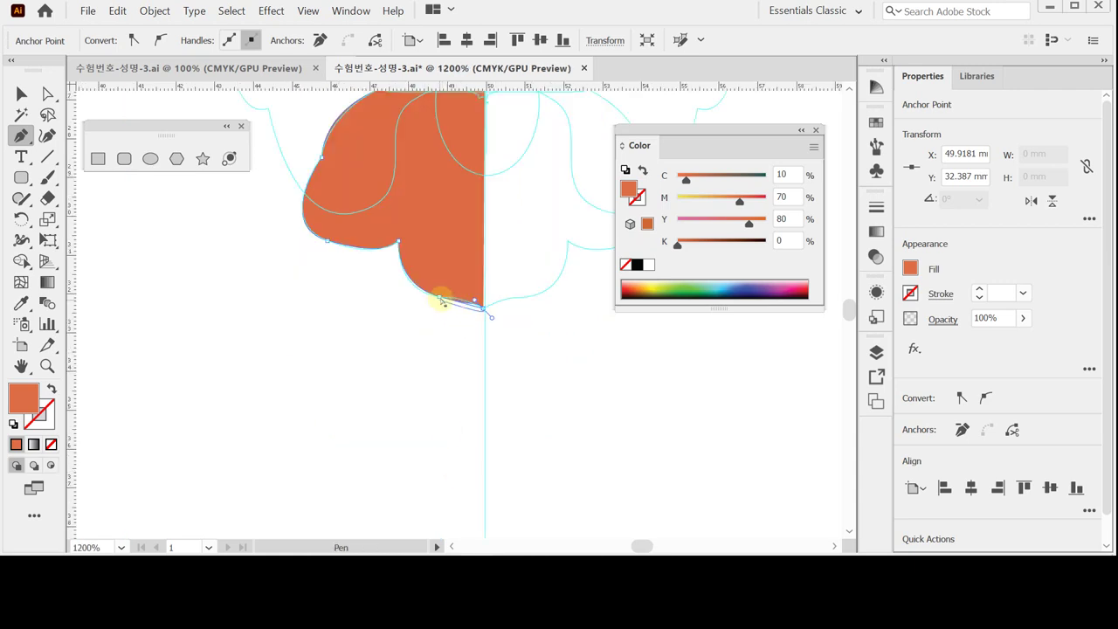
left_click(431, 296, "ctrl")
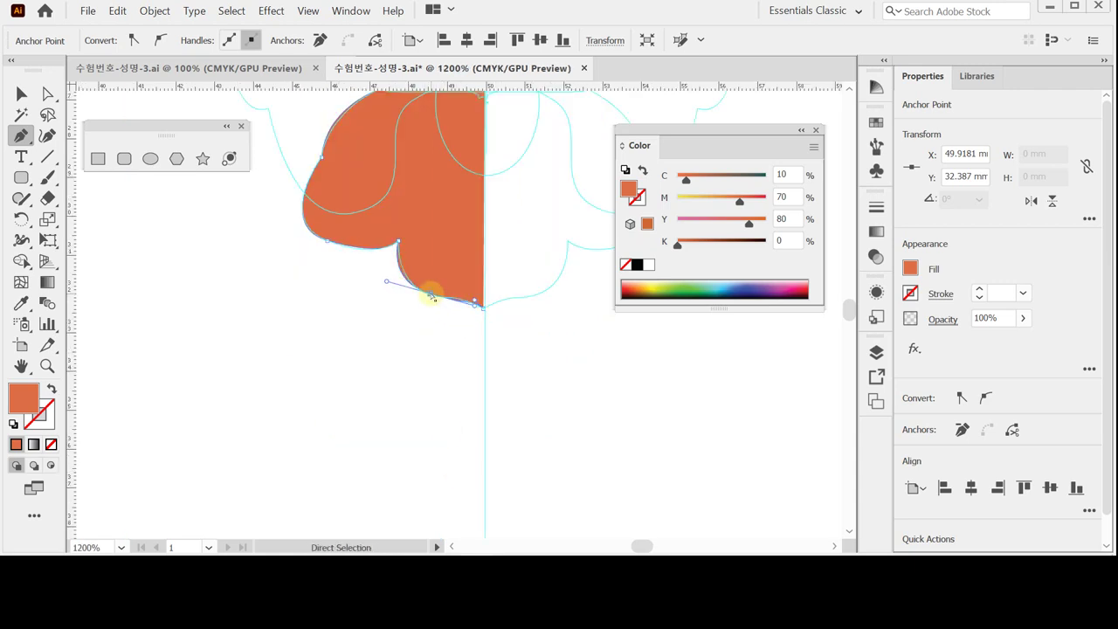
left_click_drag(387, 282, 401, 286)
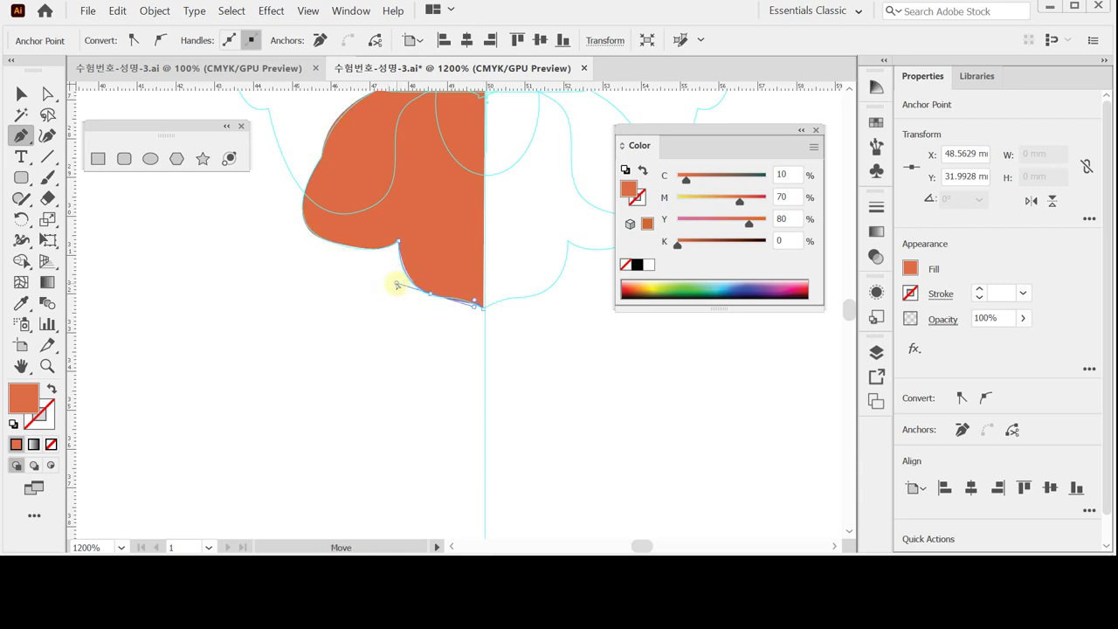
left_click_drag(472, 308, 463, 302)
left_click(485, 310)
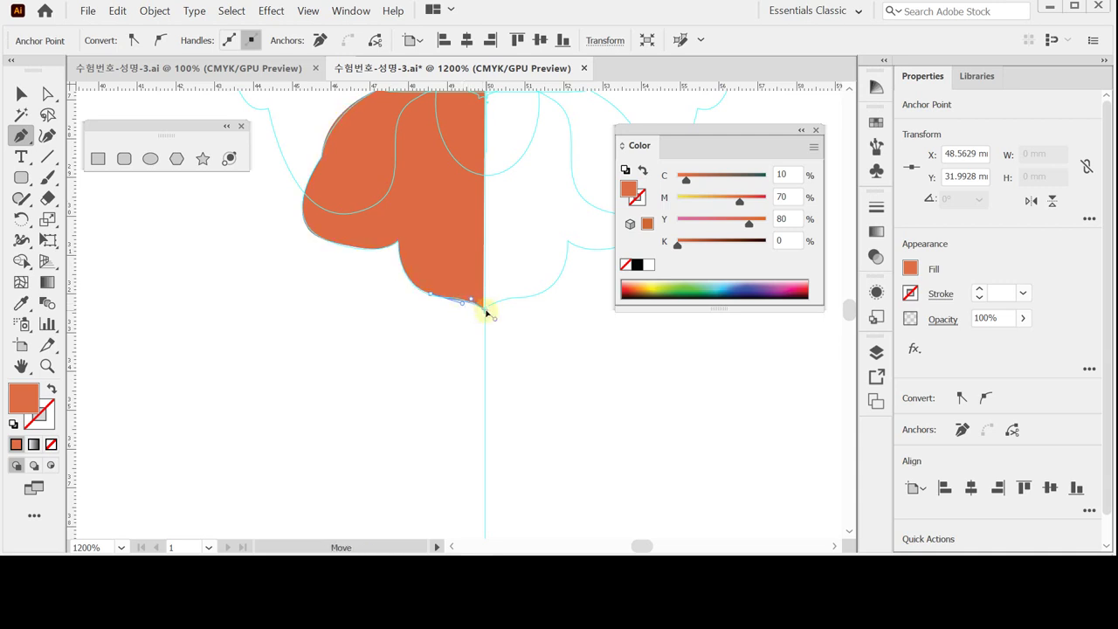
left_click_drag(462, 283, 440, 404)
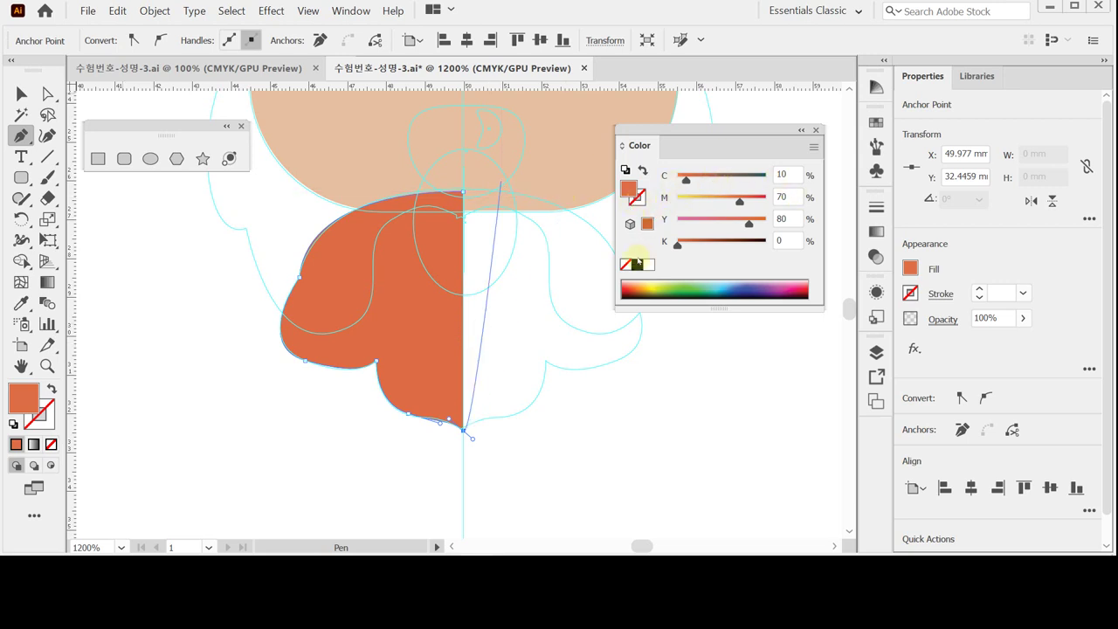
Set the lower beard's fill to C 0, M 0, Y 10, K 0, undoing the stray K 10 value
left_click(648, 263)
left_click(779, 196)
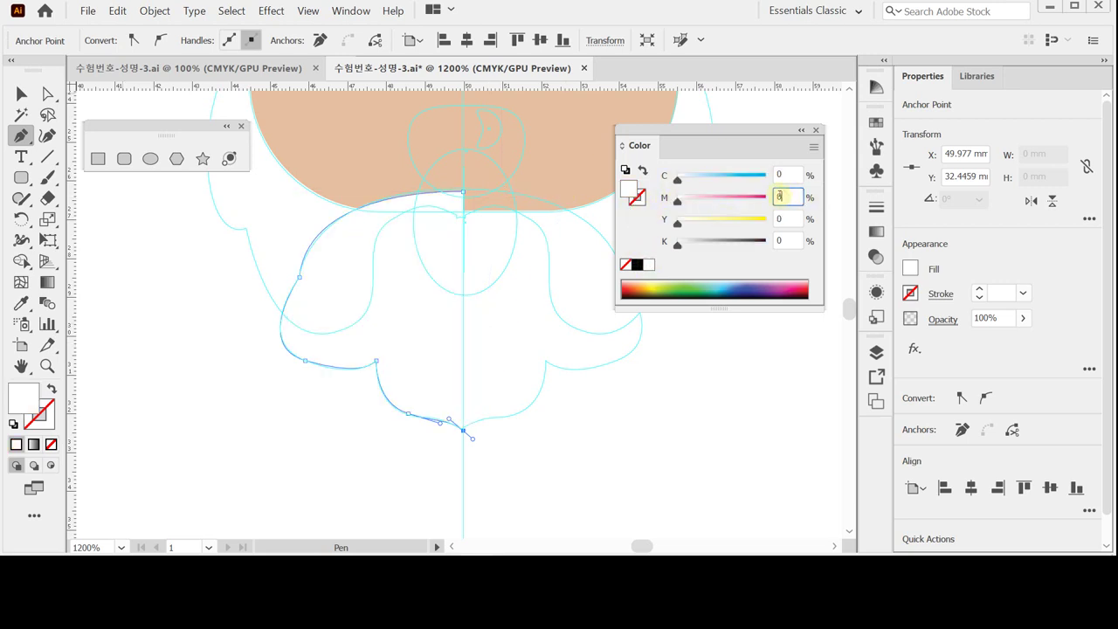
left_click(777, 218)
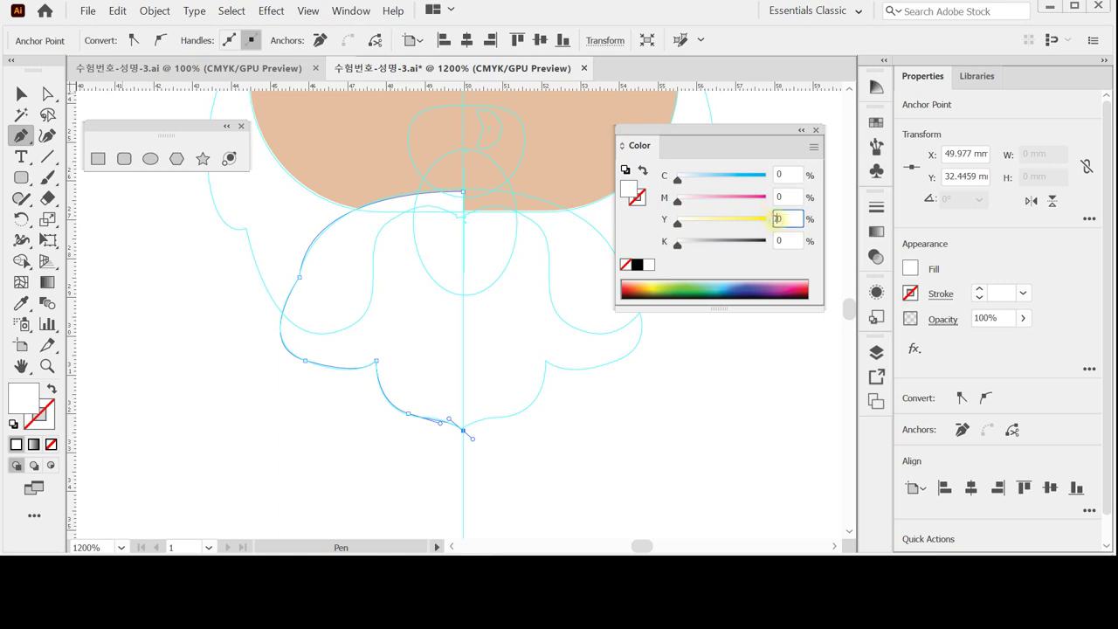
left_click(777, 239)
type("10")
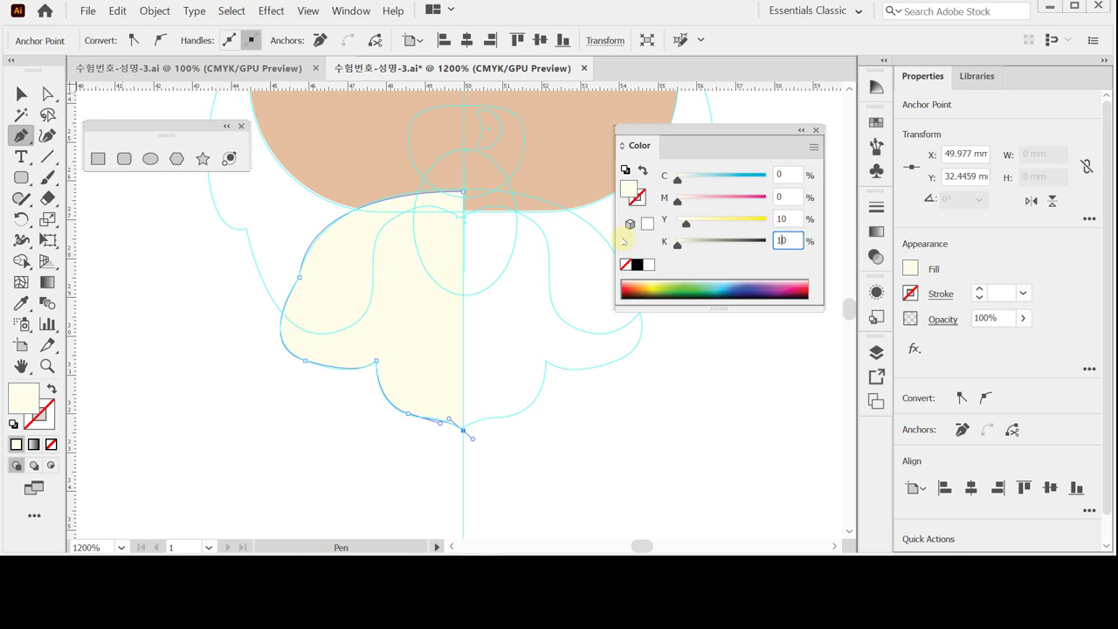
left_click(637, 199)
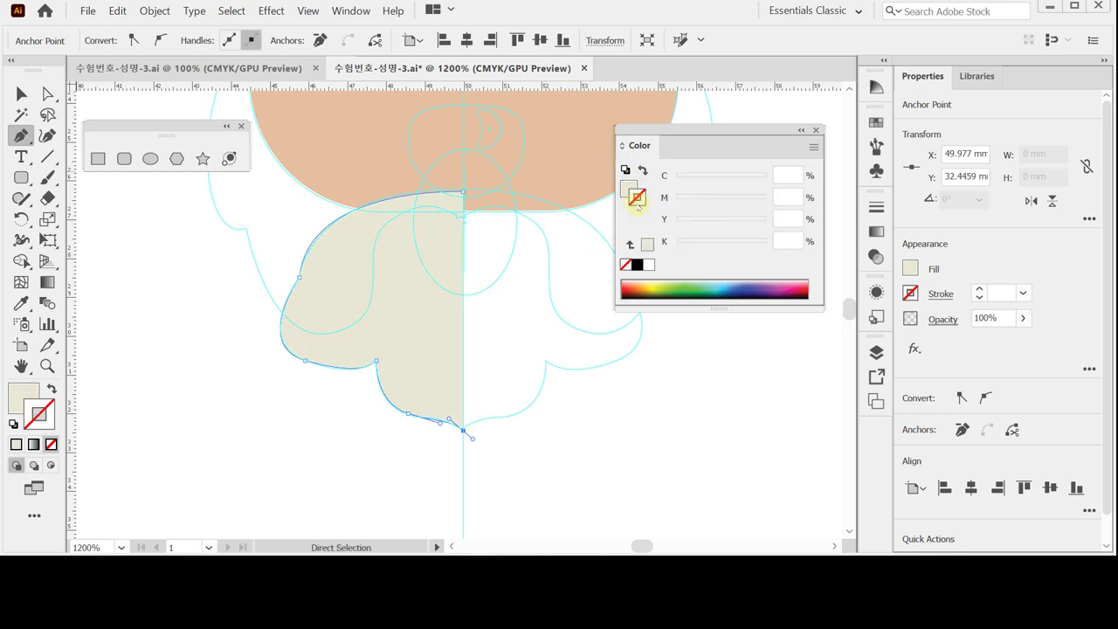
key("ctrl+z")
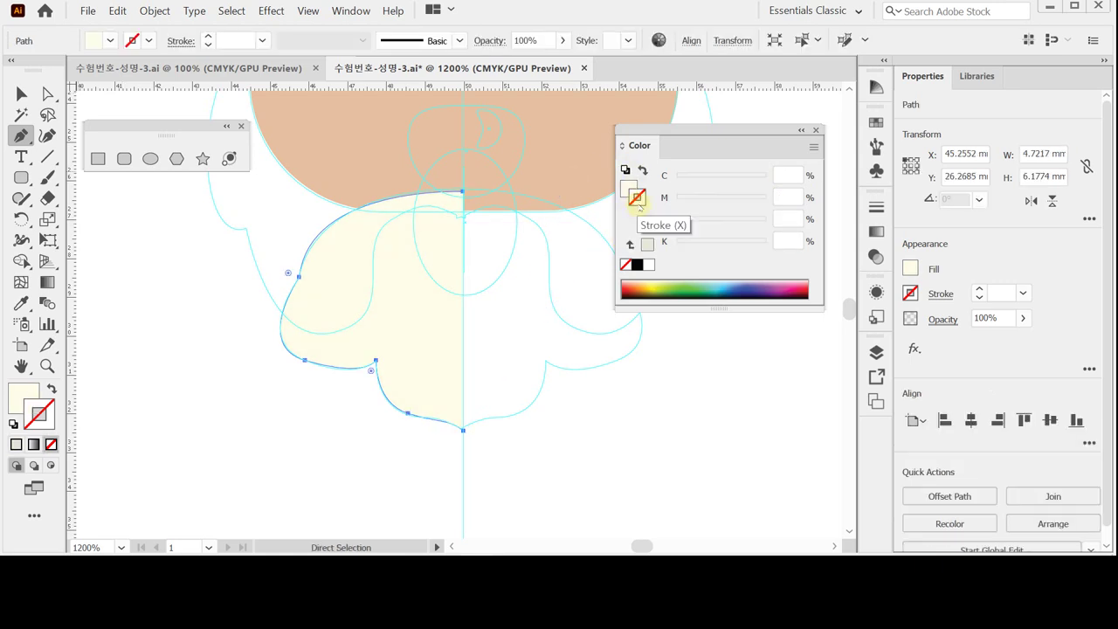
left_click(713, 230)
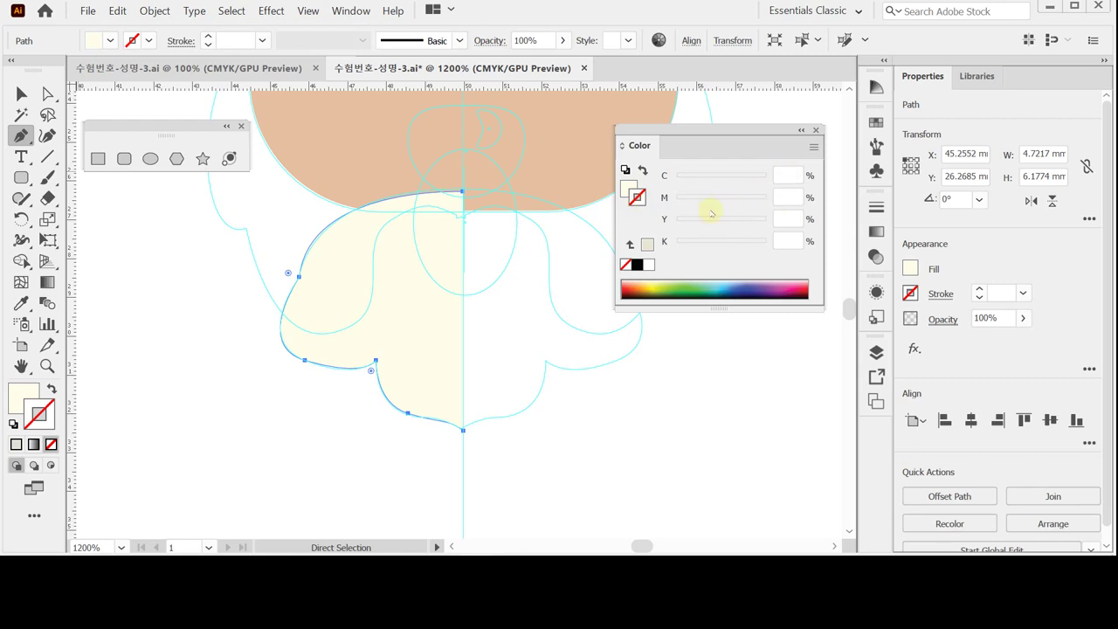
Give the lower beard a 1 pt stroke of M 20, Y 40, K 10 and deselect it
left_click(648, 263)
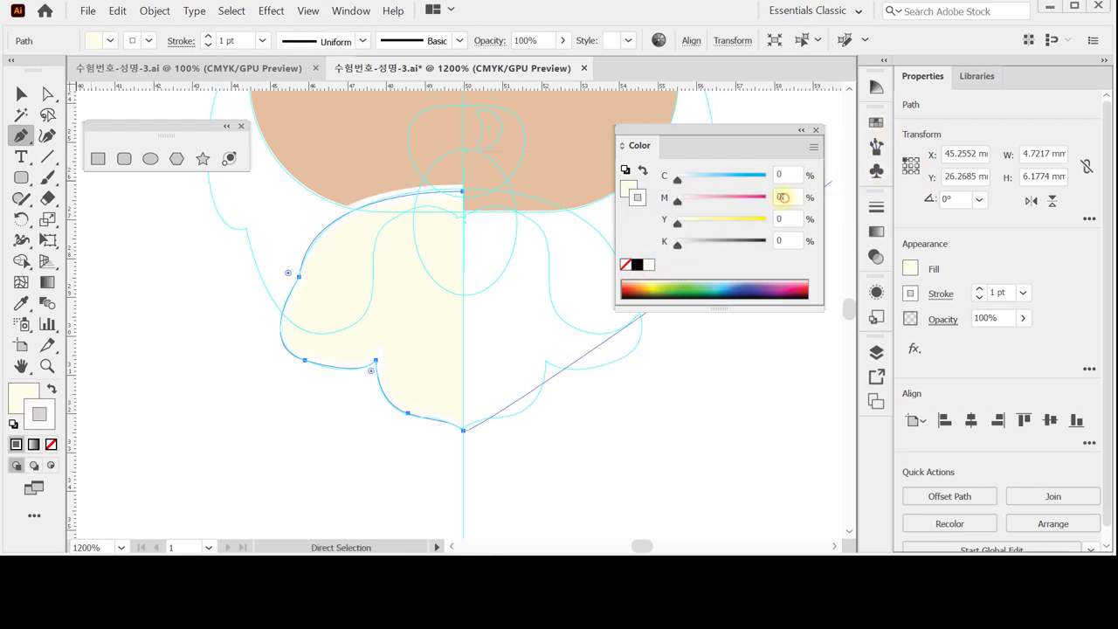
left_click(783, 197)
type("20")
key("Tab")
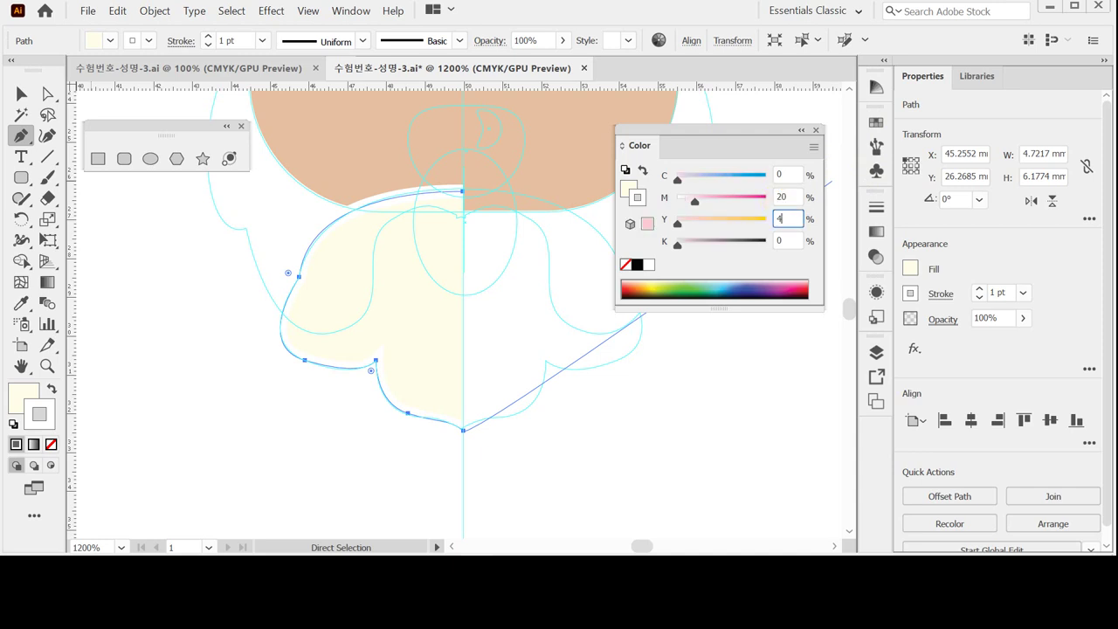
type("40")
key("Tab")
type("10")
key("Return")
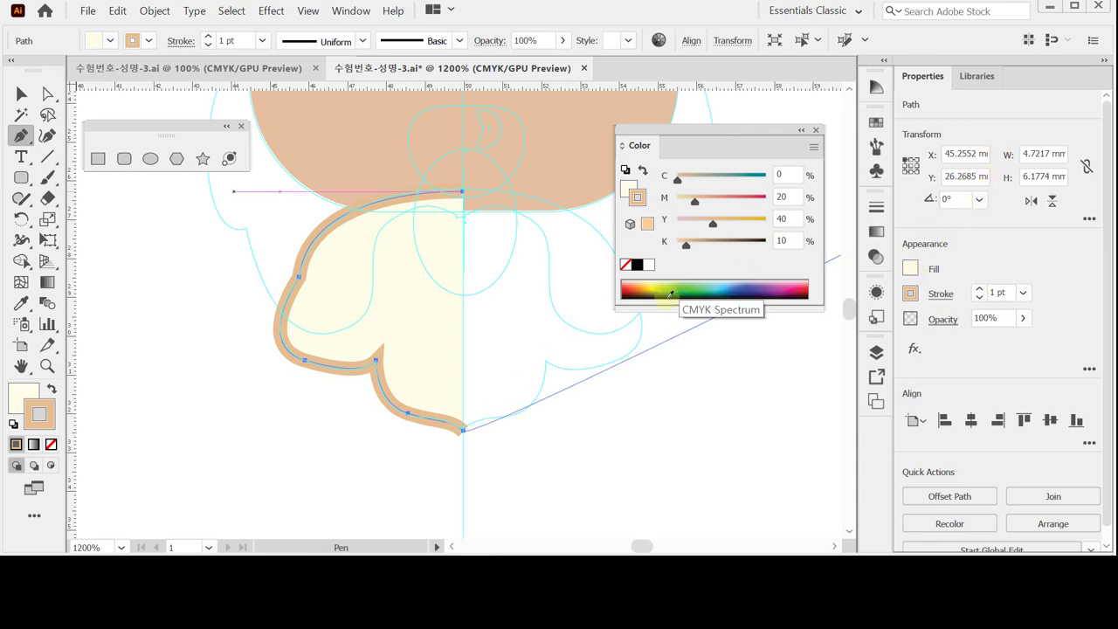
key("ctrl")
left_click(444, 469, "ctrl")
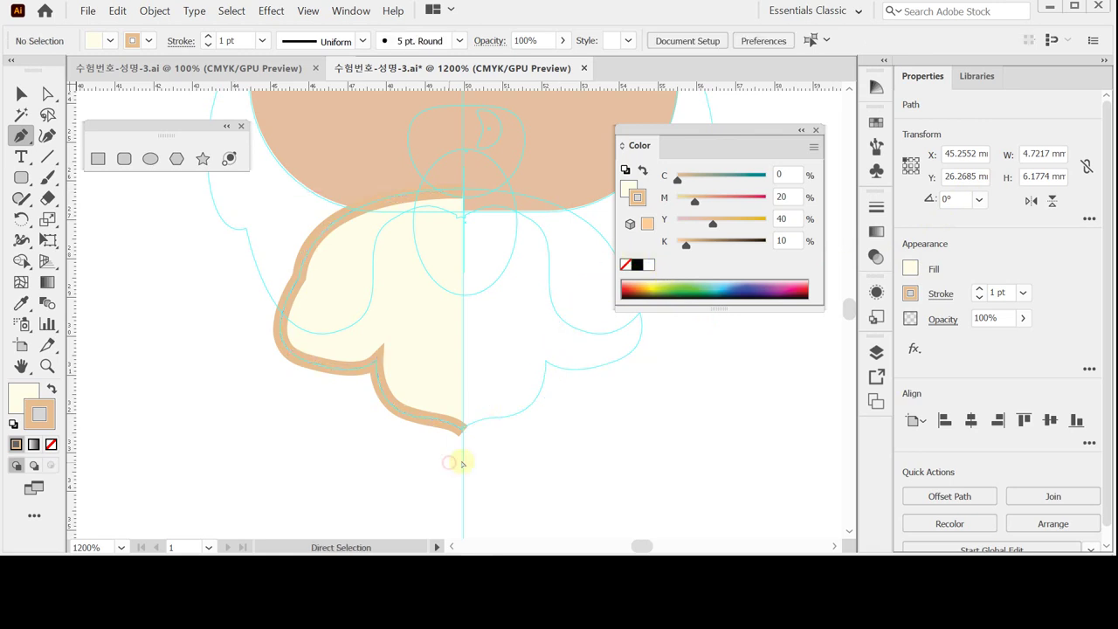
Start the left half of the muzzle fur over its guide, curving from the top centre around the cheek to a corner at the side notch
left_click_drag(462, 282, 464, 400)
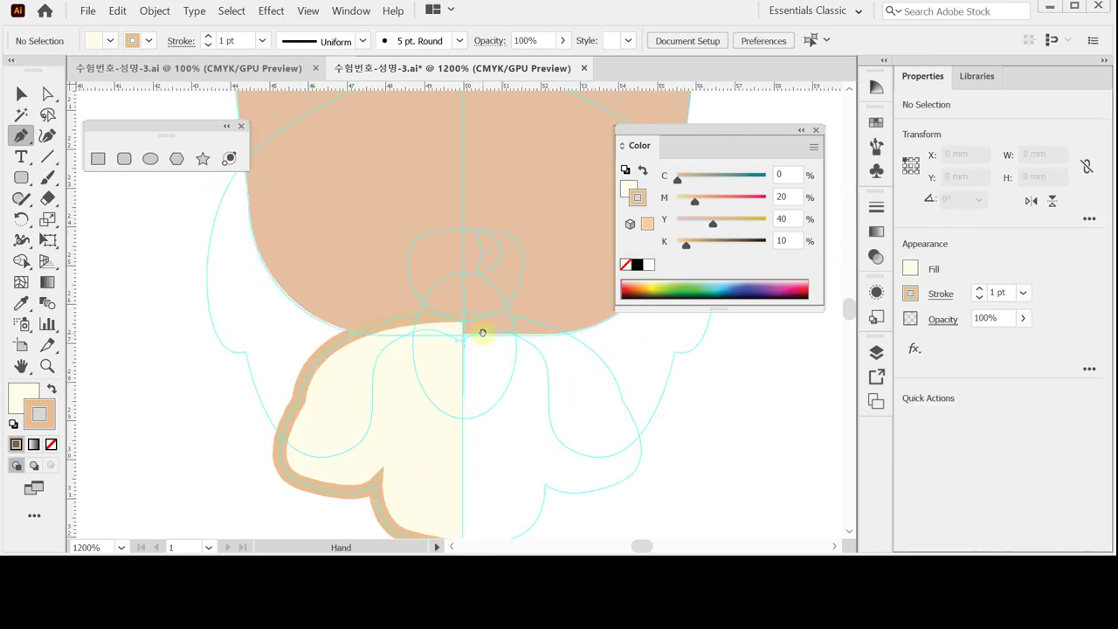
left_click(483, 332, "ctrl+alt")
left_click_drag(472, 257, 475, 326)
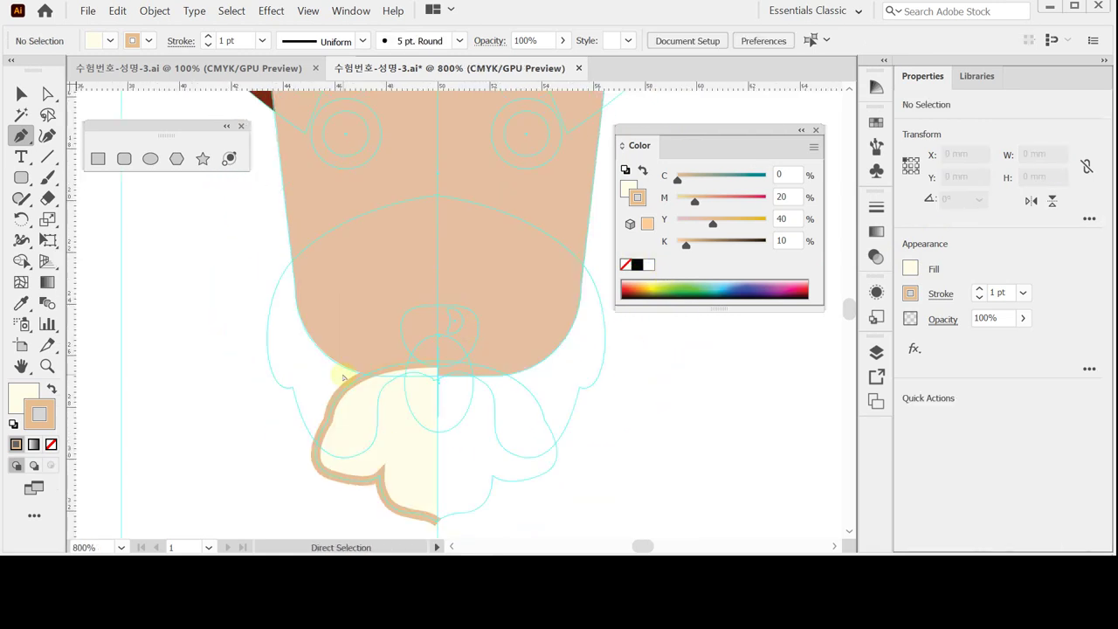
left_click(439, 199)
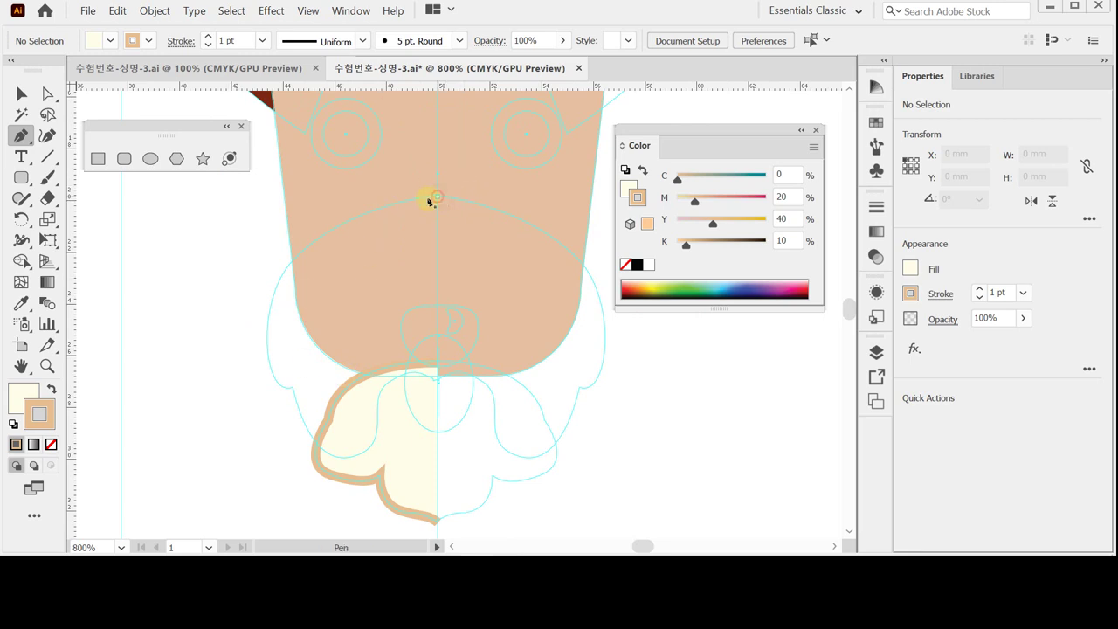
left_click(296, 256)
left_click_drag(283, 289, 254, 305)
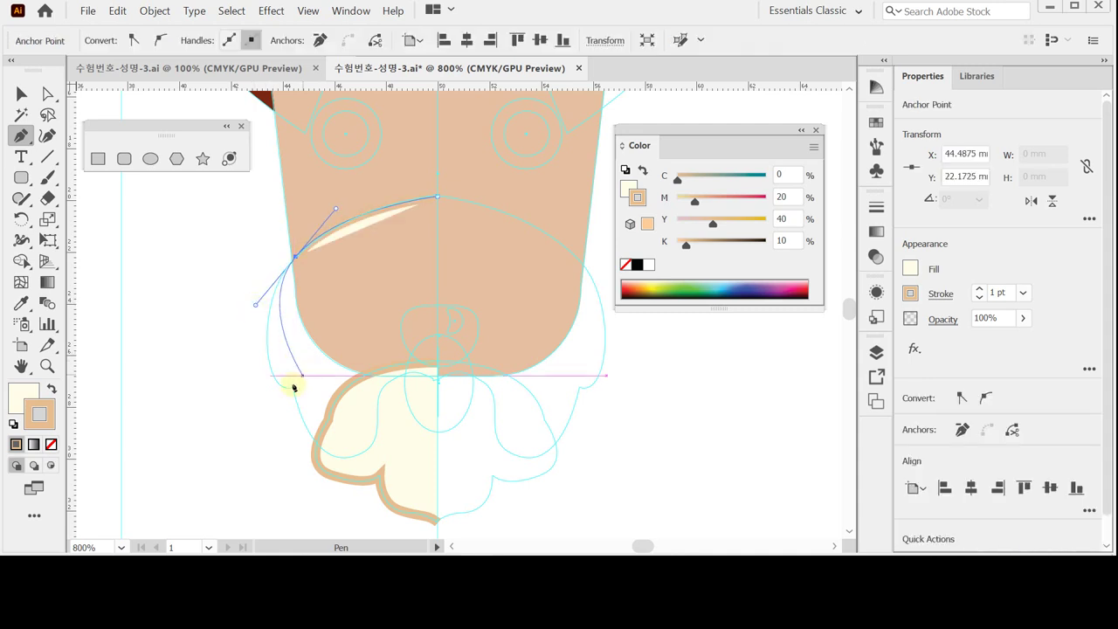
left_click_drag(291, 387, 325, 387)
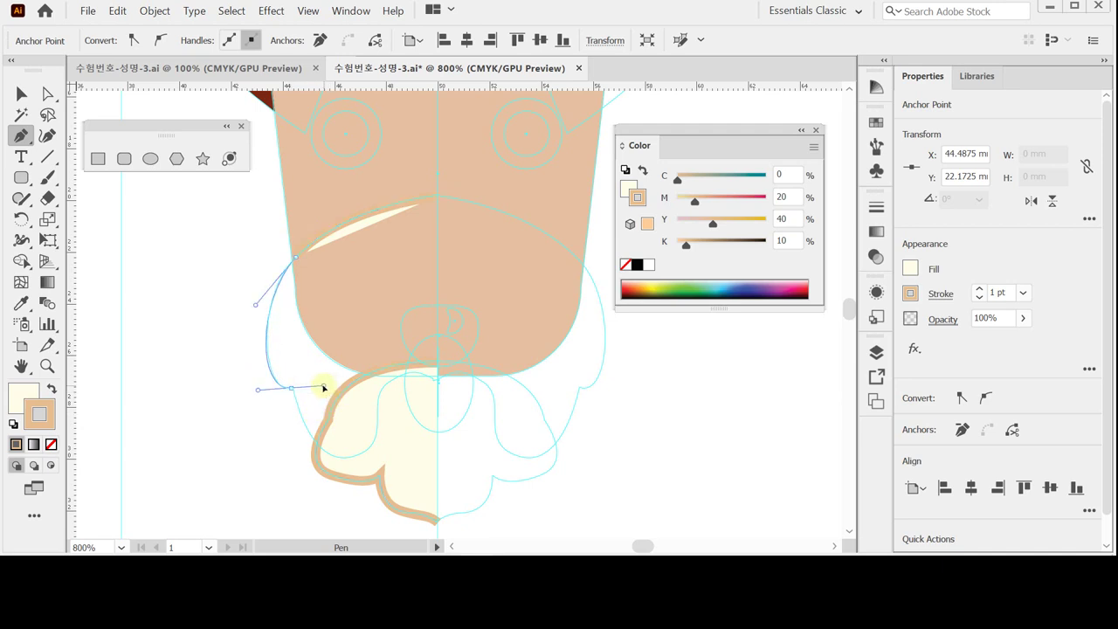
left_click_drag(322, 388, 323, 387)
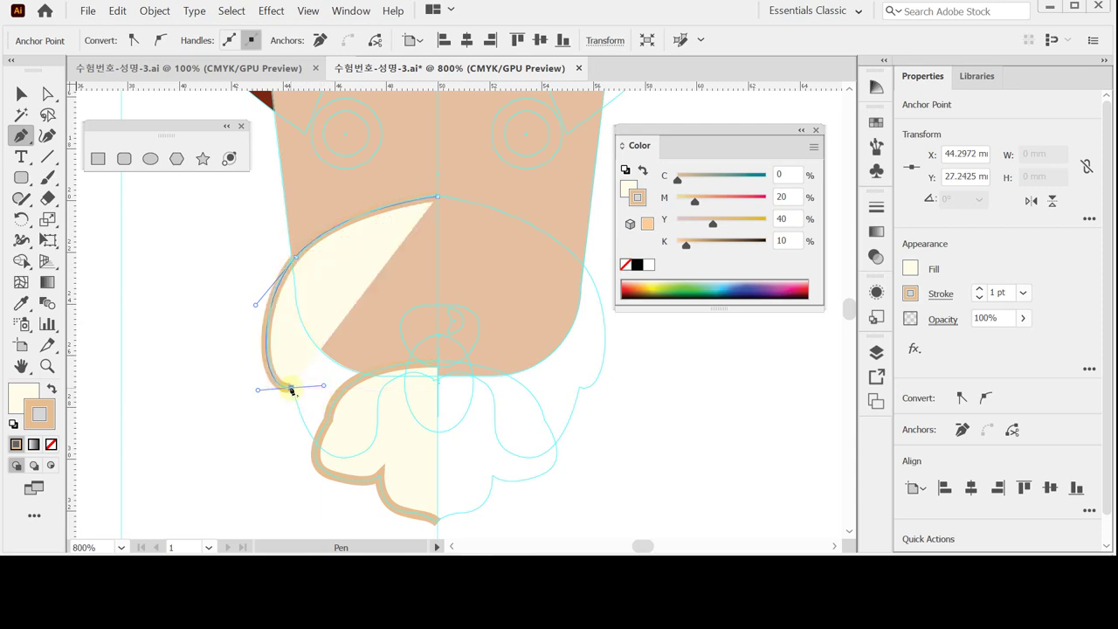
left_click(291, 389)
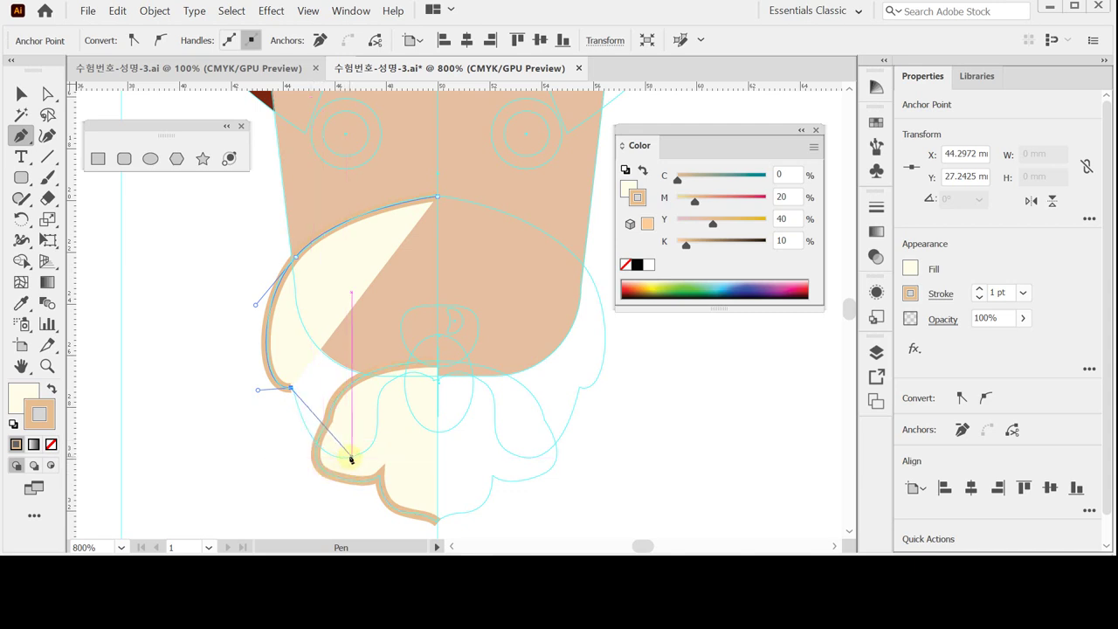
Continue the muzzle path around its lower lobe and back up to the centre line under the nose
left_click(351, 456)
left_click_drag(371, 456, 395, 448)
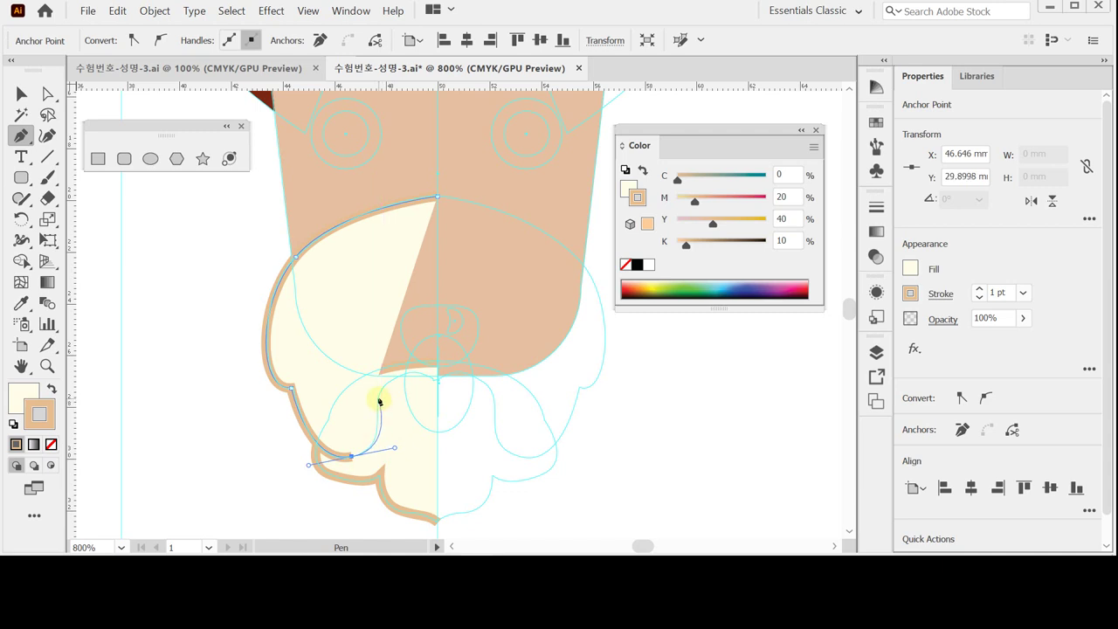
left_click_drag(380, 398, 384, 388)
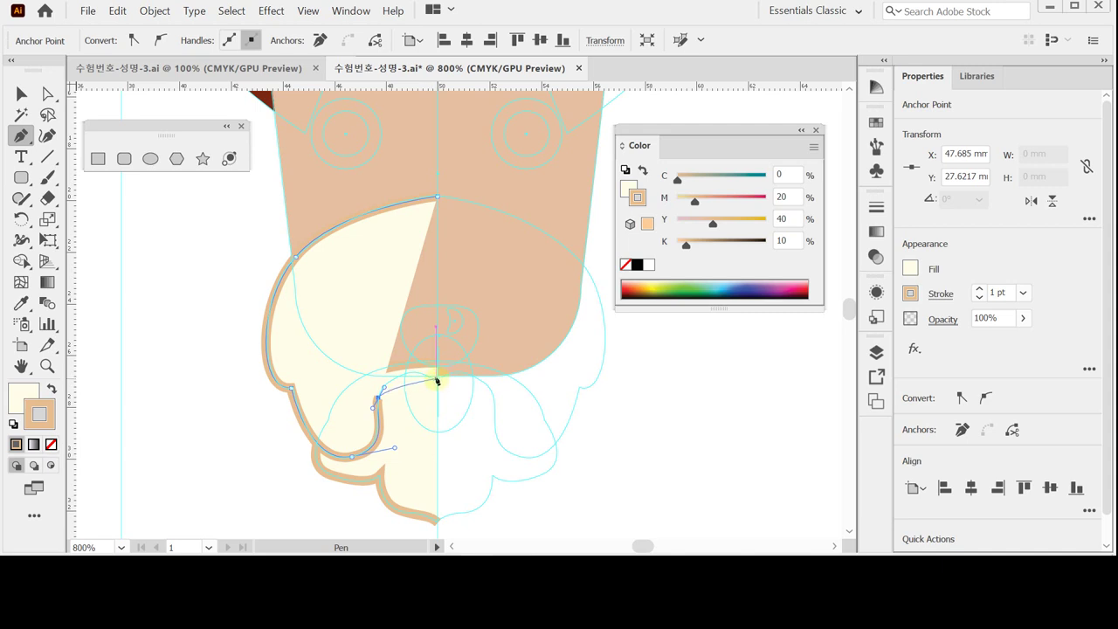
left_click_drag(436, 379, 481, 391)
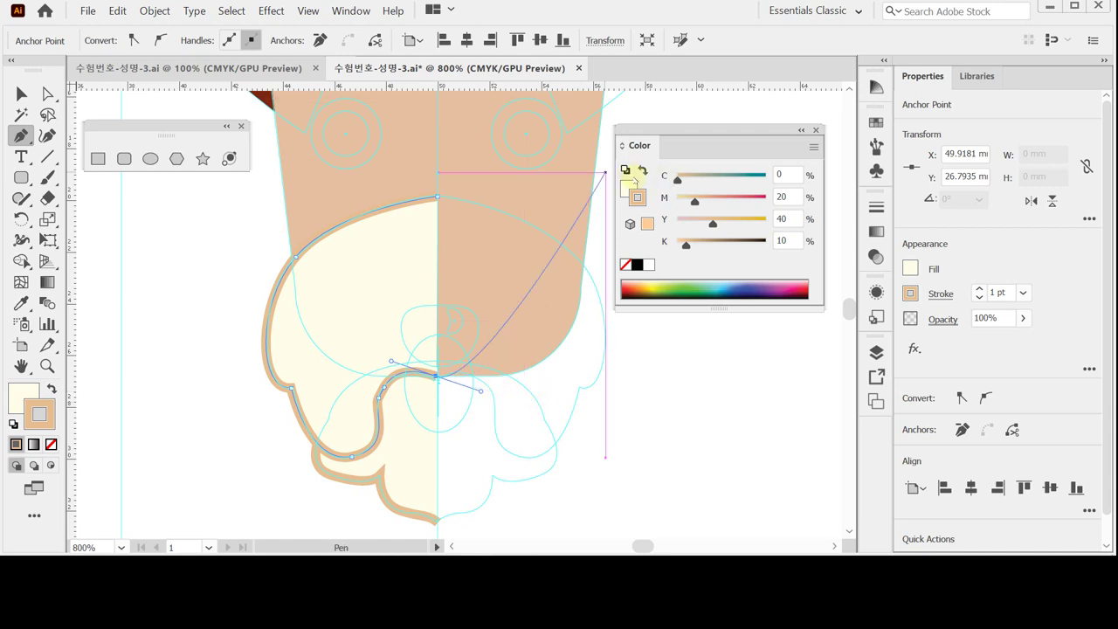
Fill the left muzzle half with white and check its stroke colour values
left_click(623, 191)
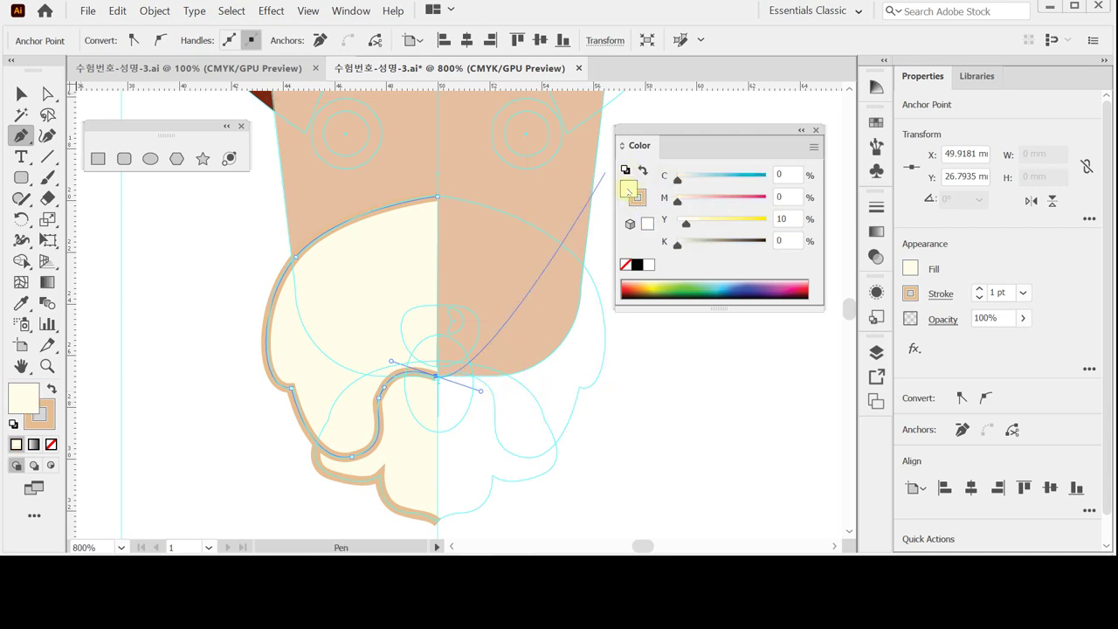
left_click(648, 263)
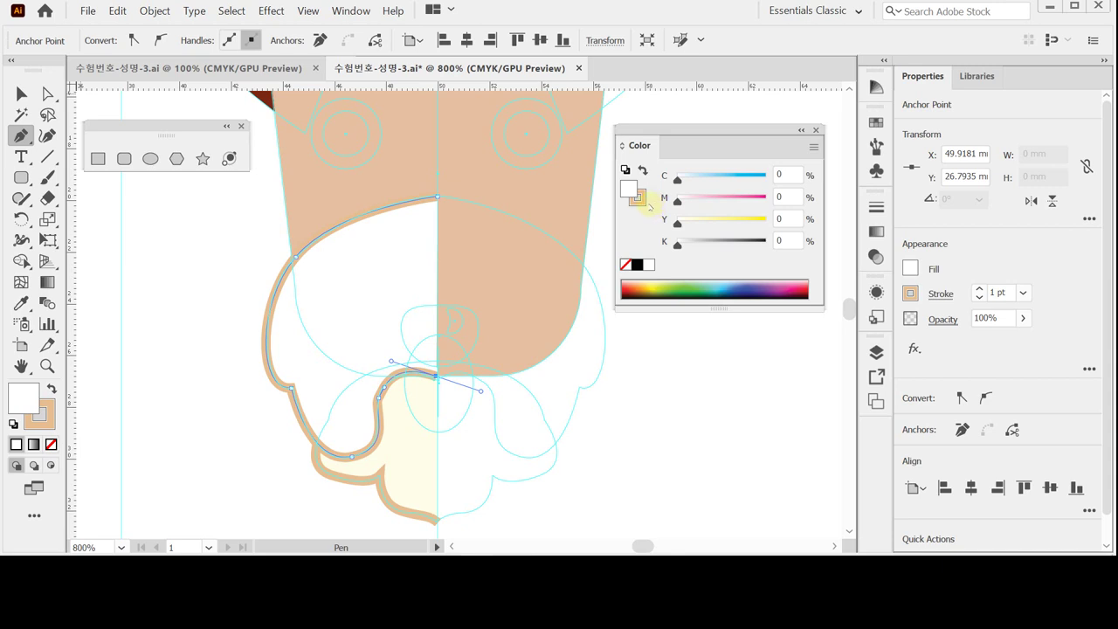
left_click(648, 204)
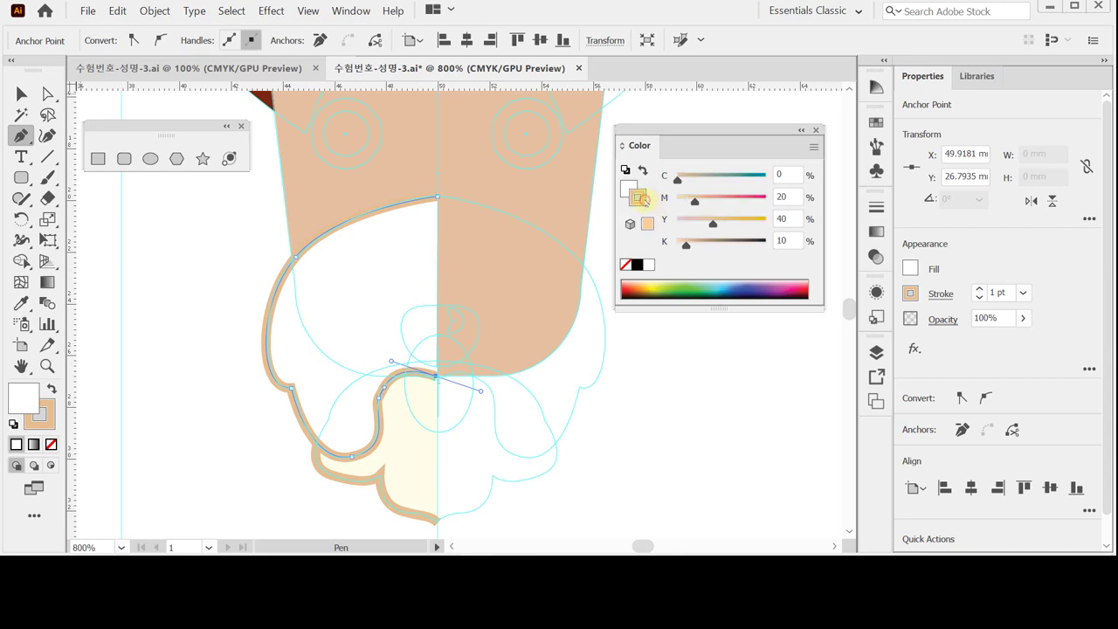
double_click(784, 196)
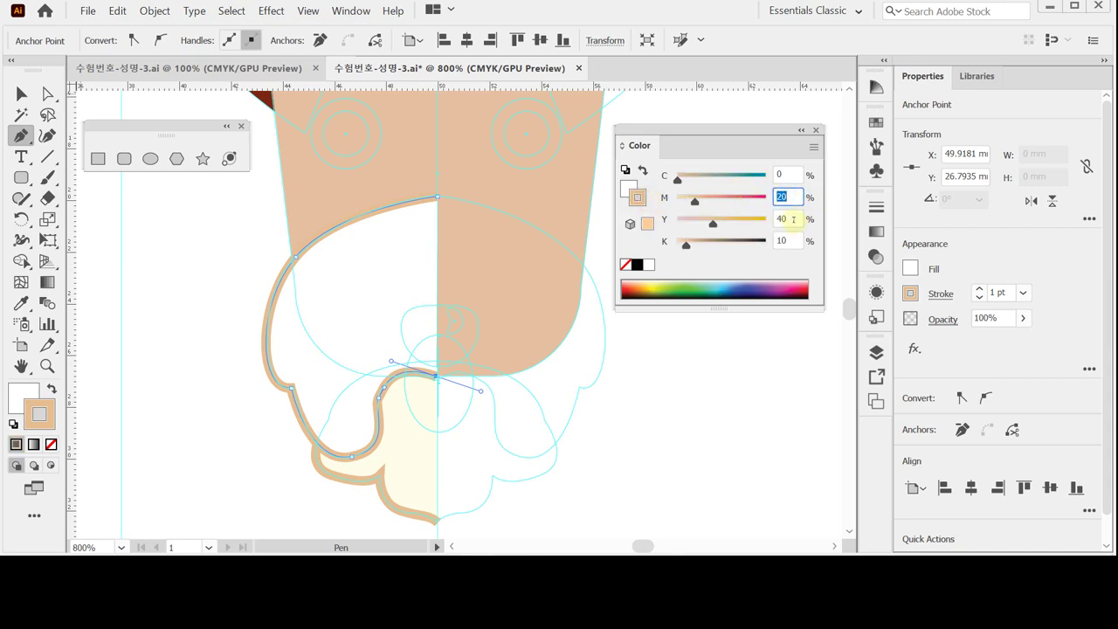
left_click(788, 241)
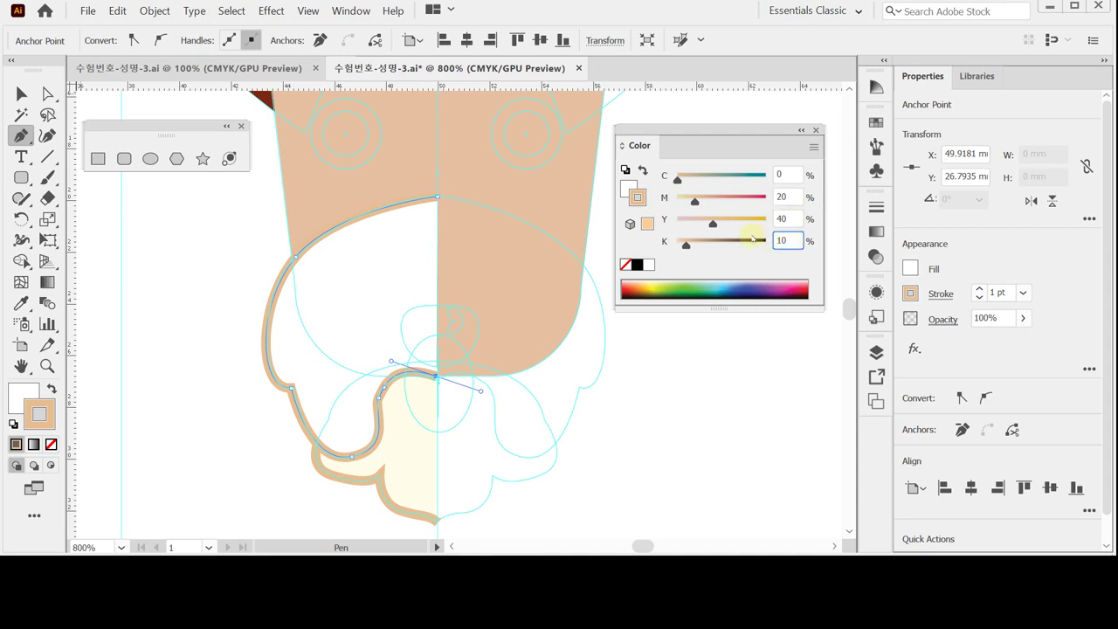
Deselect the muzzle fur, pick up the head shape's fill and stroke settings, and save the document with nothing selected
left_click(690, 432, "ctrl")
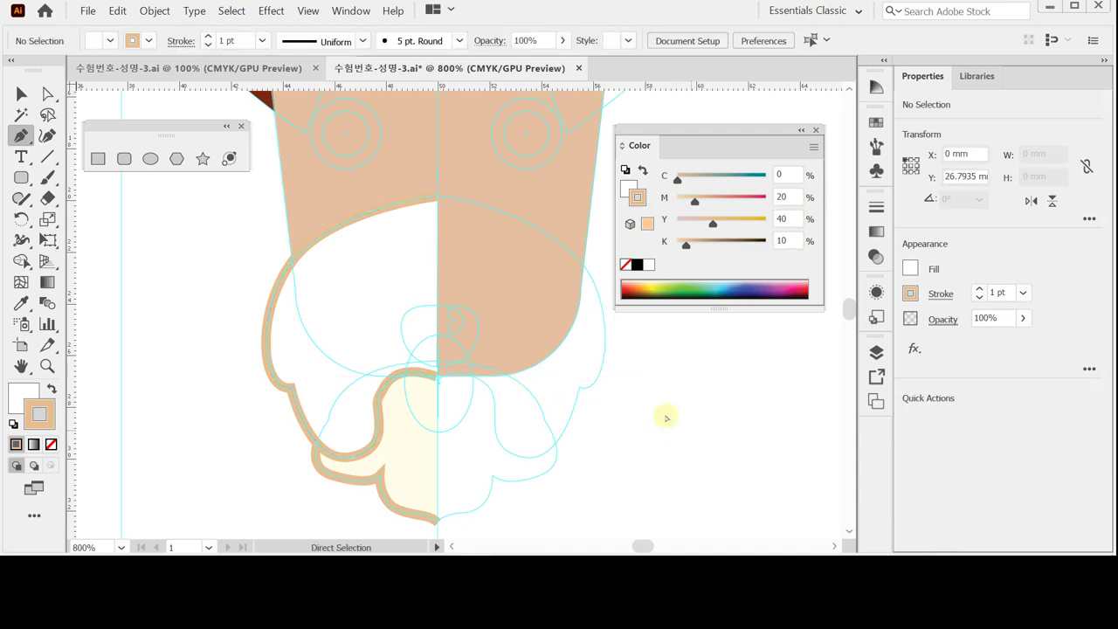
left_click(395, 185, "ctrl")
key("ctrl+s")
key("ctrl+shift+a")
Draw a circle about 2.72 mm wide from the centre of the left eye guide and fill it with white
scroll(304, 206, "up", 2)
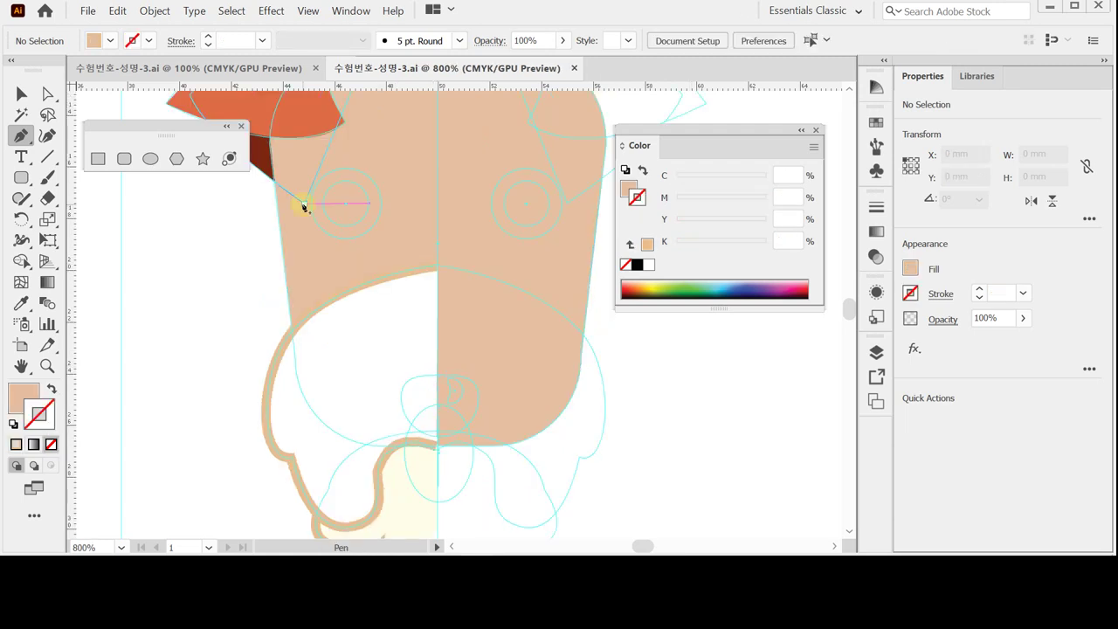
left_click(149, 161)
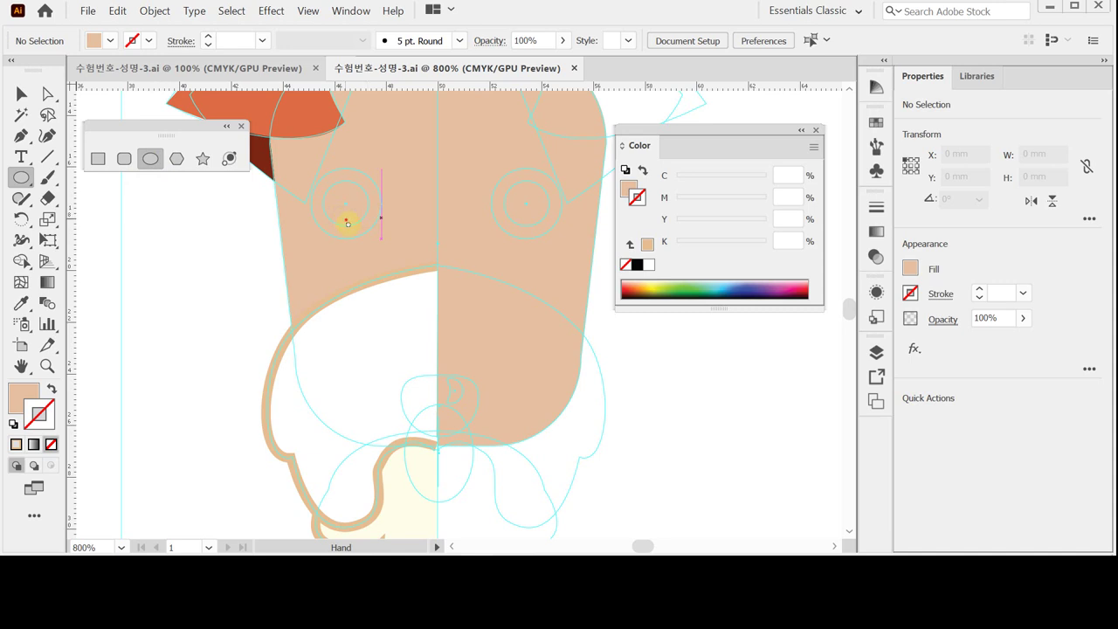
left_click_drag(347, 223, 354, 234)
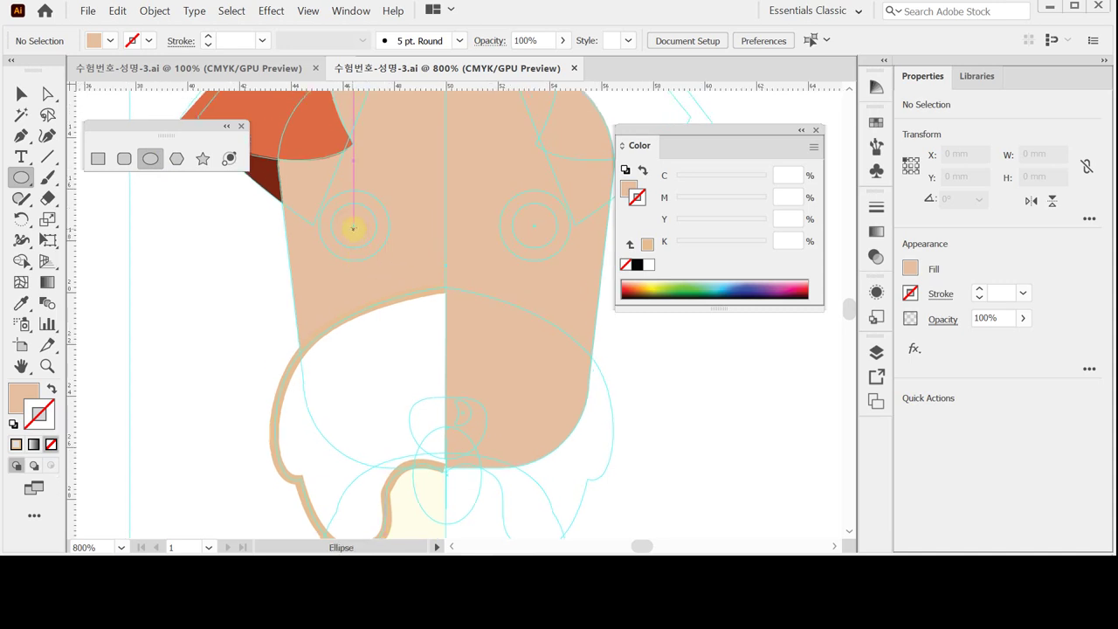
left_click_drag(353, 226, 389, 260)
key("ctrl+z")
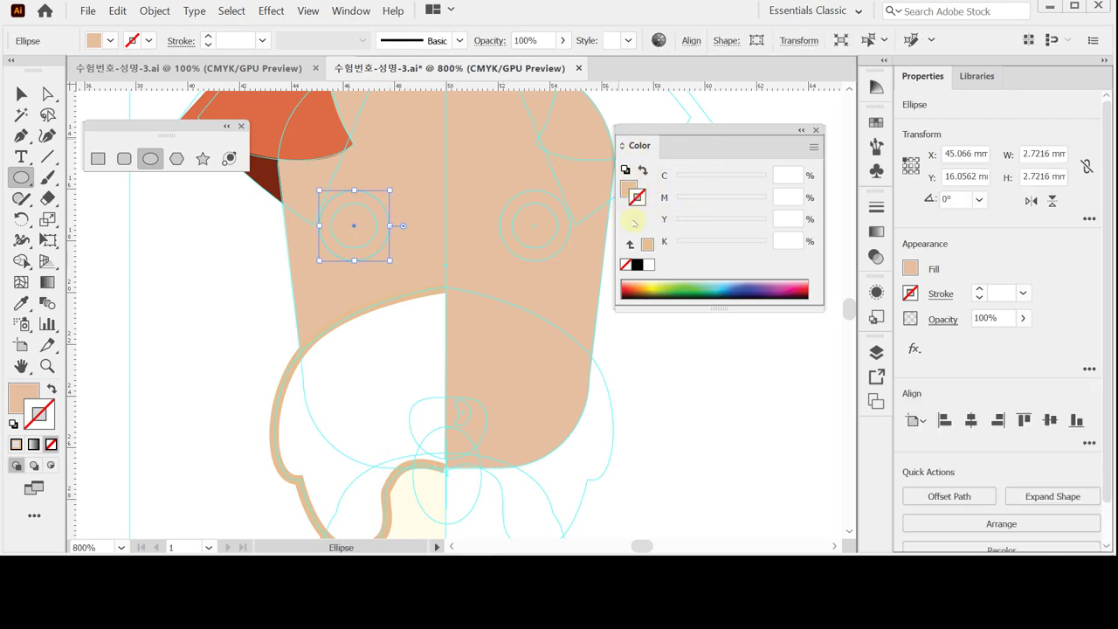
left_click(629, 191)
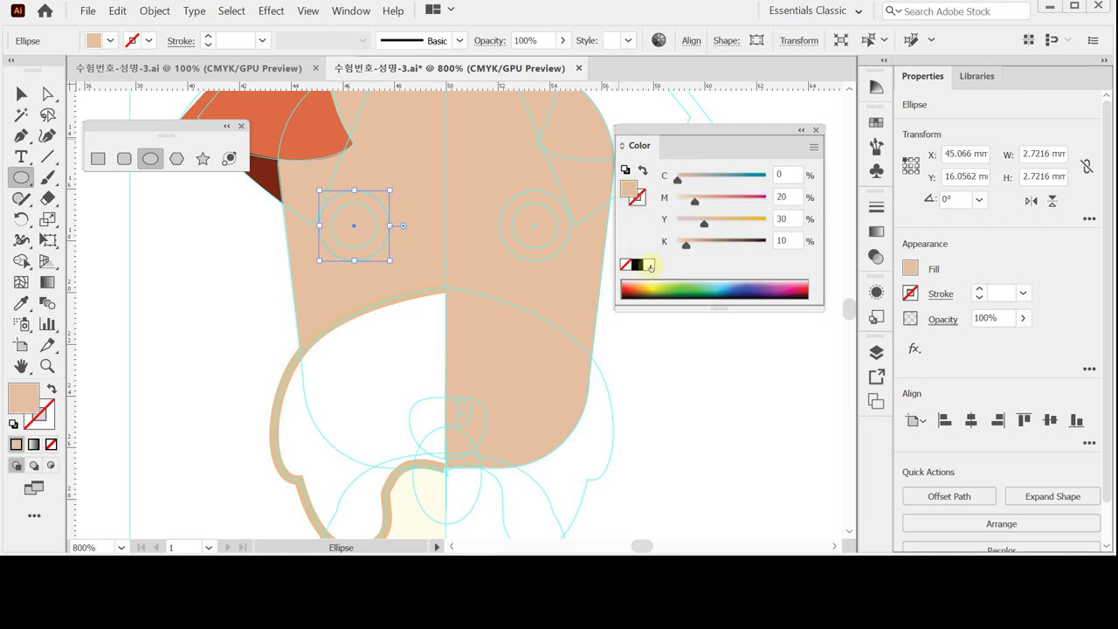
left_click(650, 267)
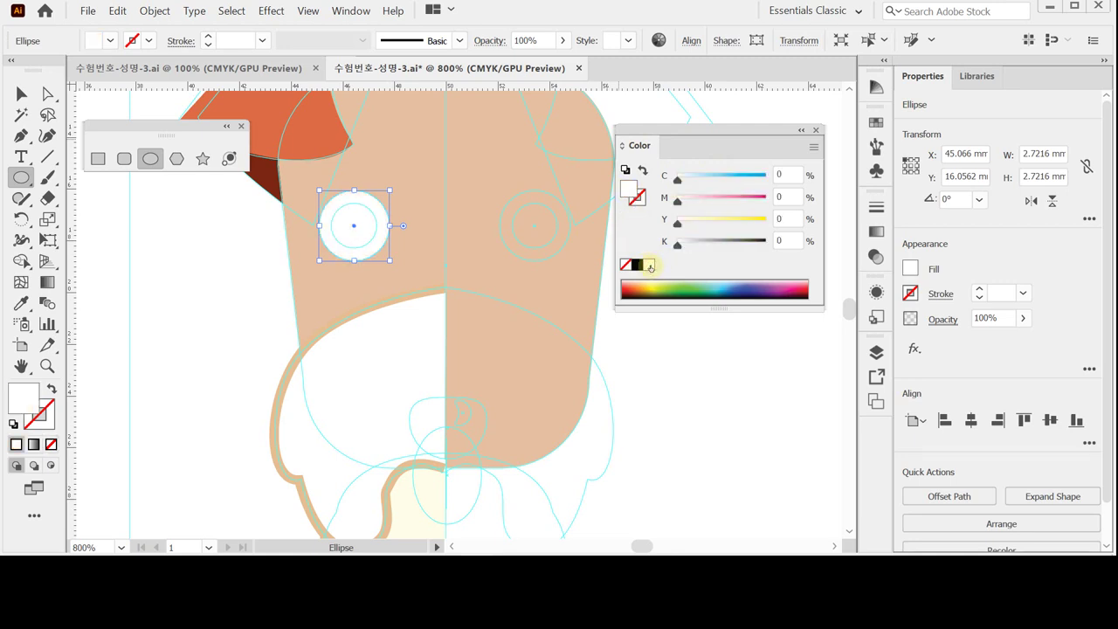
left_click(276, 249, "ctrl")
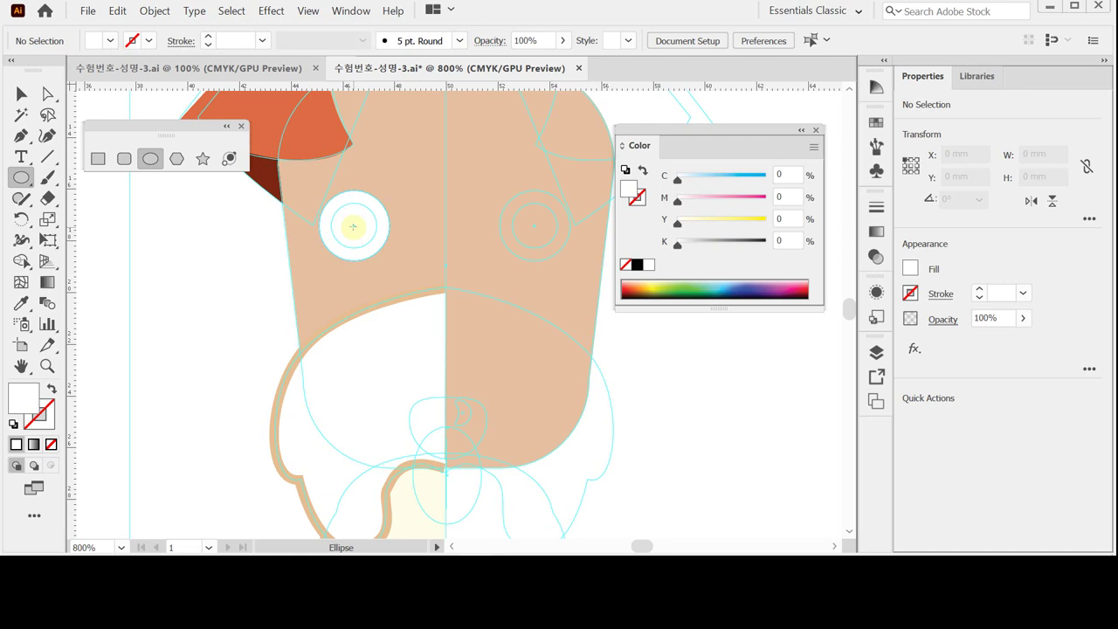
Draw the pupil as a concentric circle about 1.71 mm wide inside the white eye and fill it with black
key("ctrl+y")
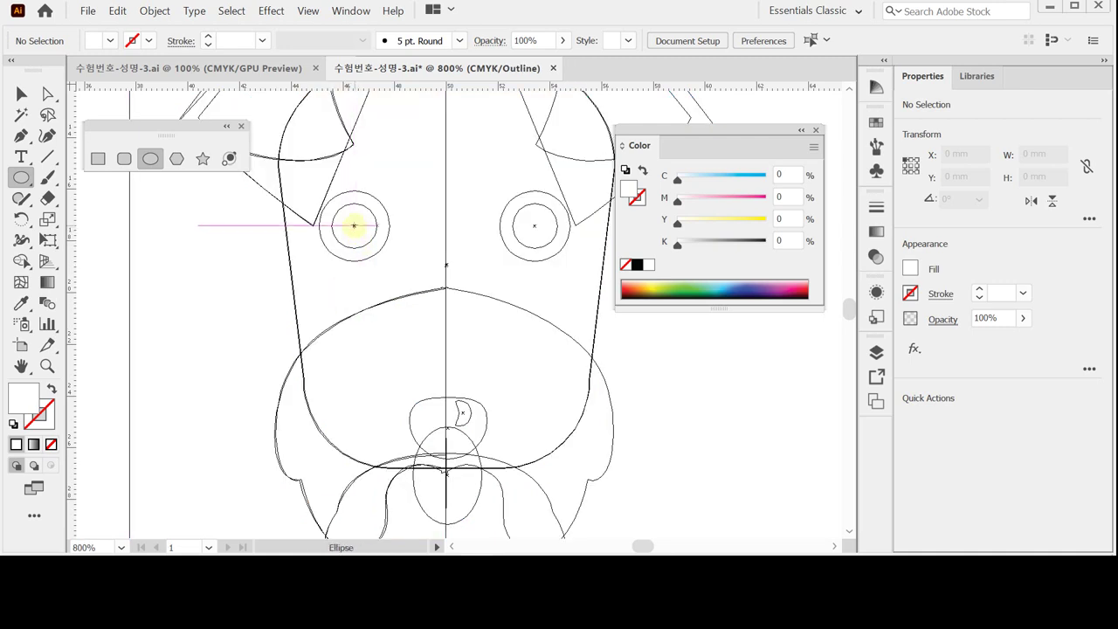
key("ctrl+y")
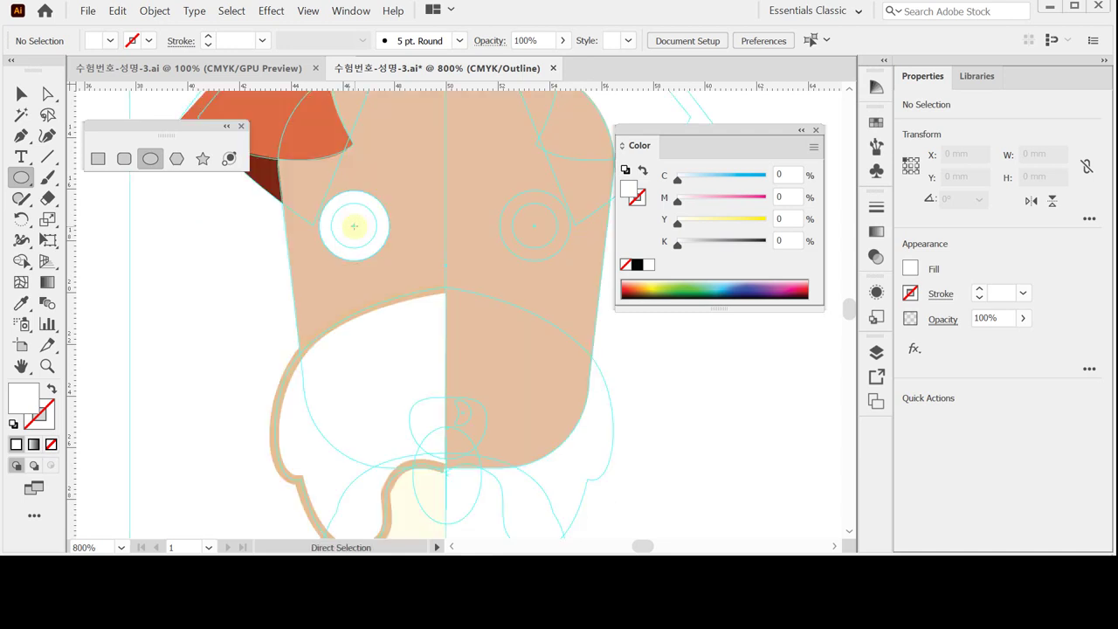
left_click_drag(354, 226, 377, 259)
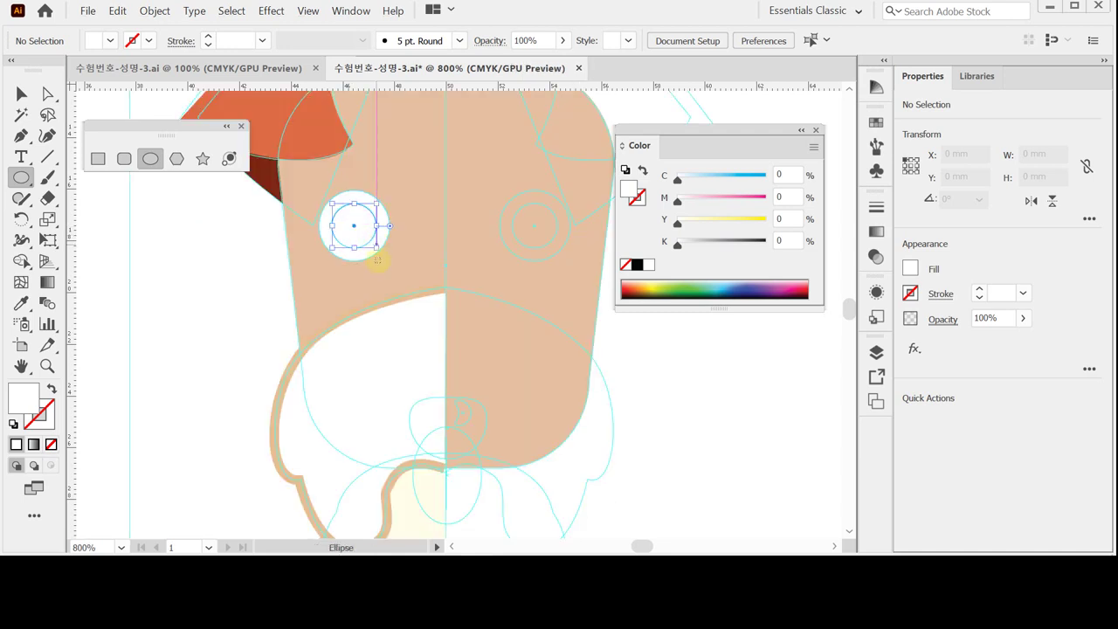
left_click(637, 264)
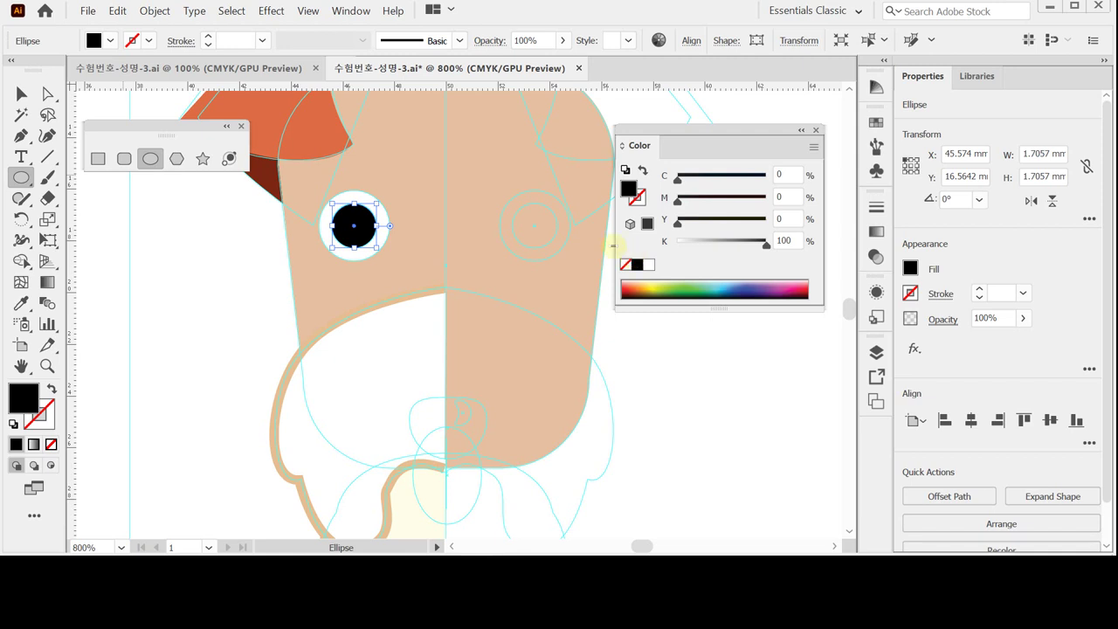
Hide the guides and set the lower beard's fill to Y 10, K 10
key("ctrl+semicolon")
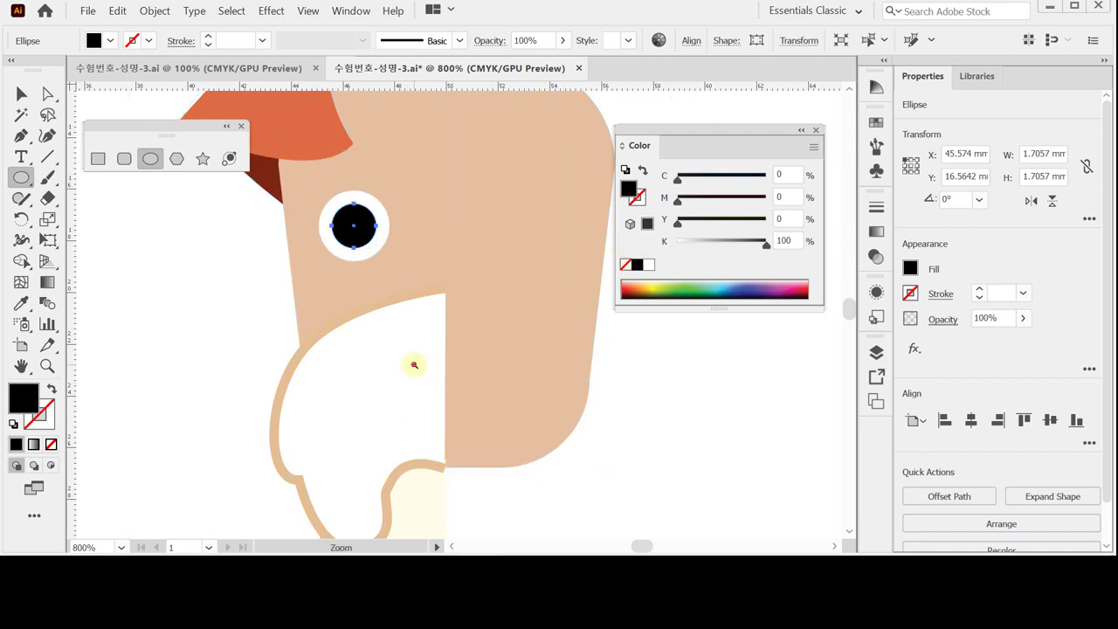
left_click(412, 360, "ctrl+alt")
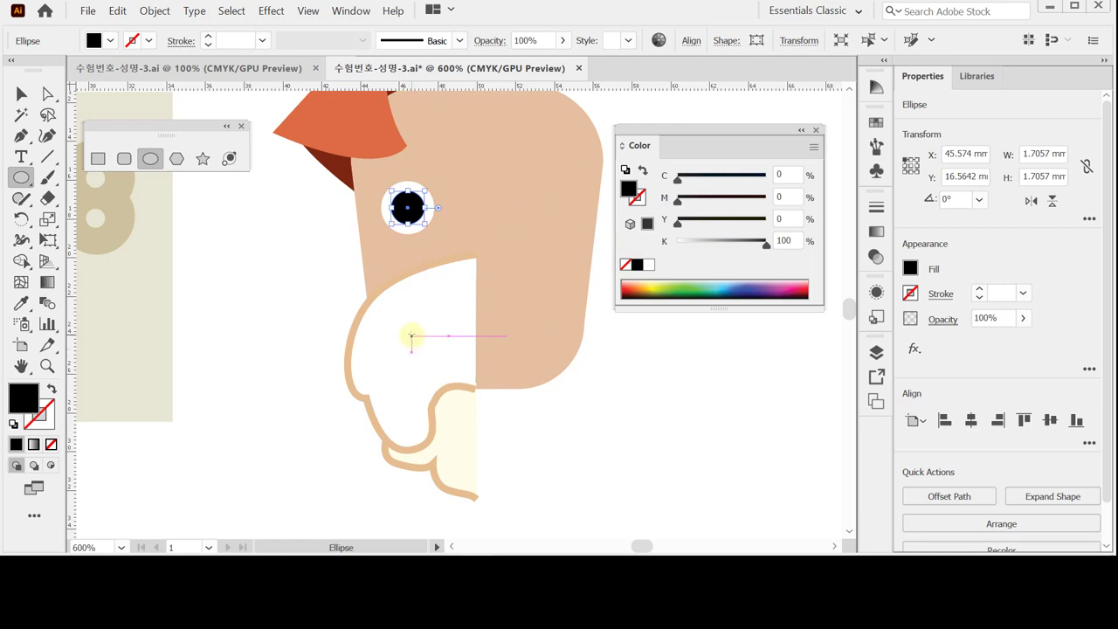
left_click(450, 449, "ctrl")
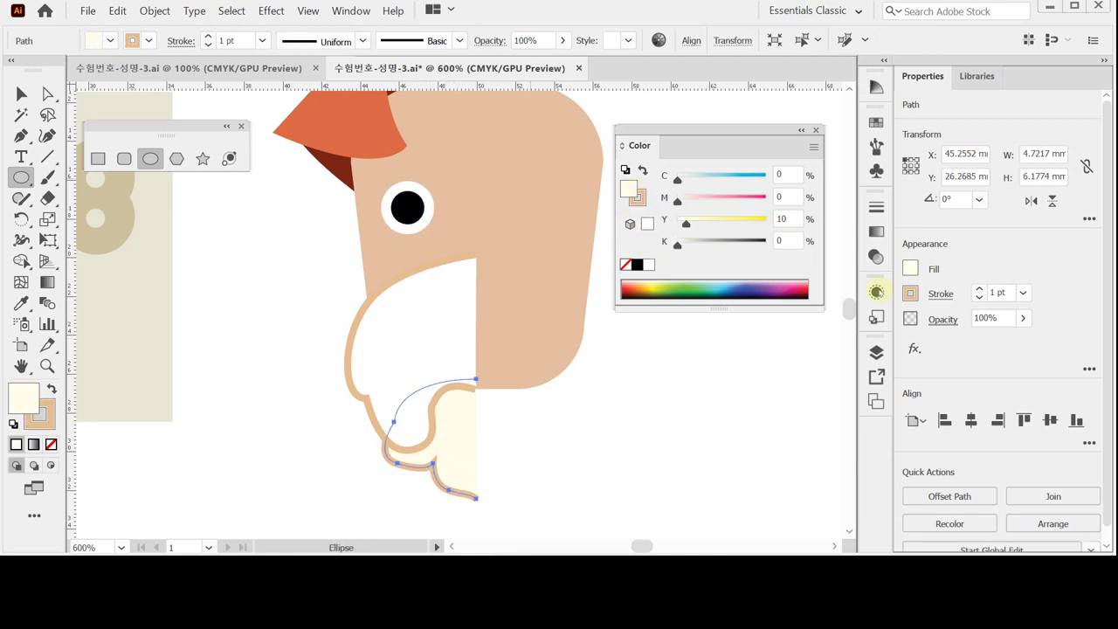
left_click(778, 241)
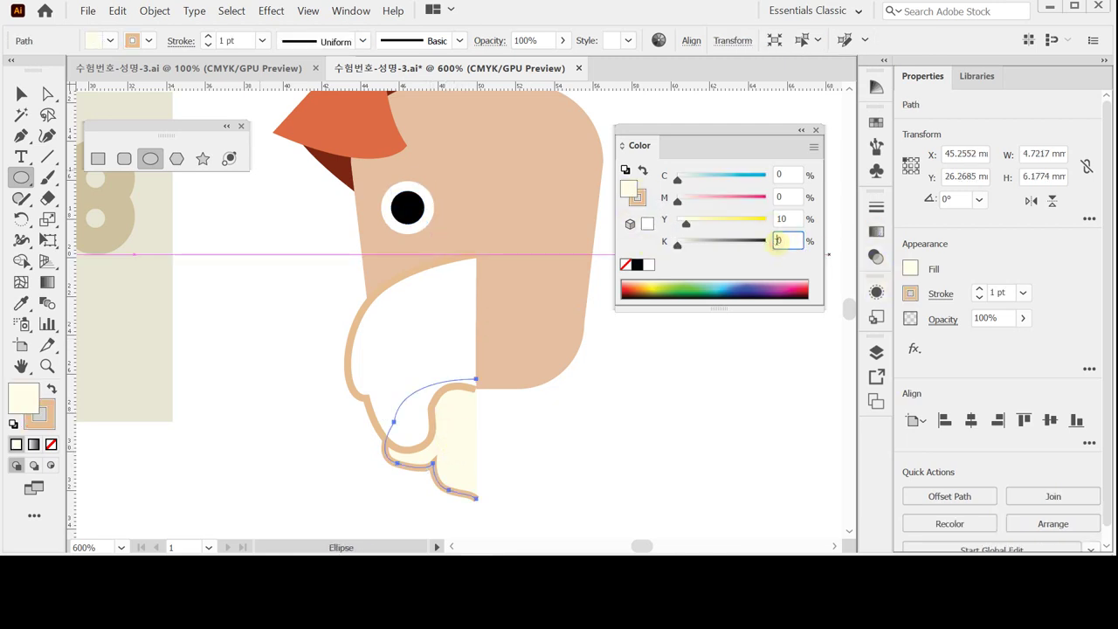
key("Return")
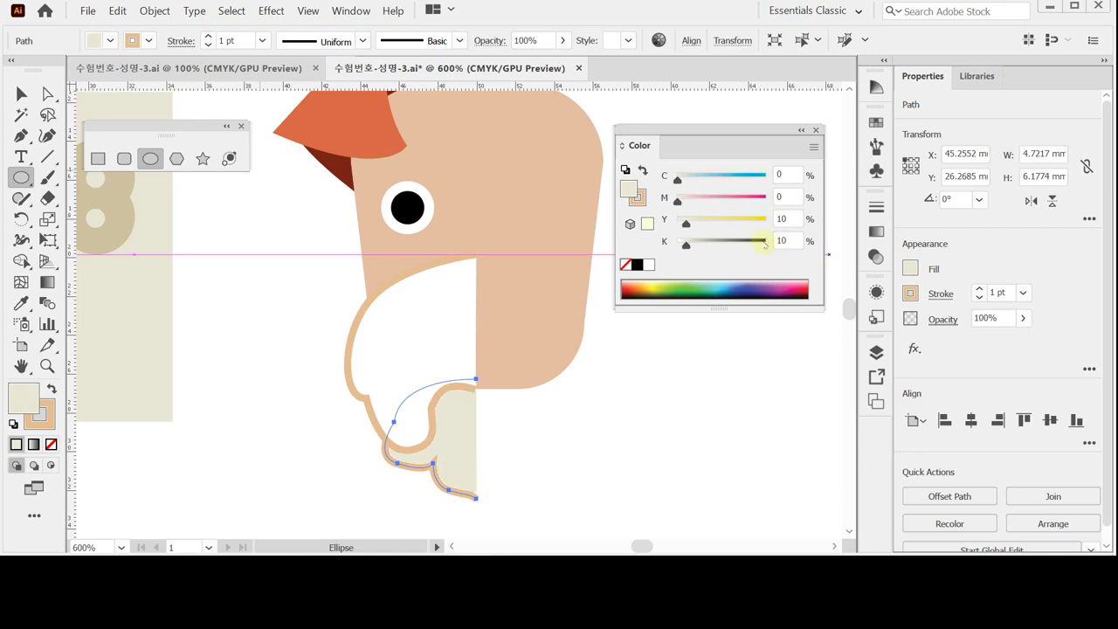
left_click(657, 431, "ctrl")
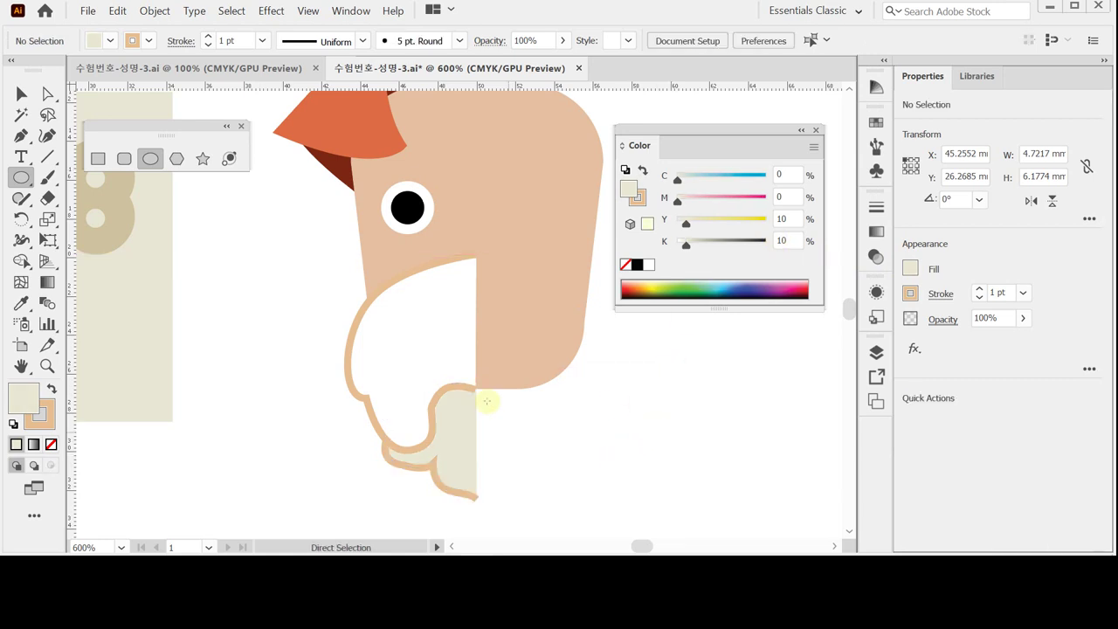
Select the left ear, eye, muzzle and beard pieces and reflect a copy across the vertical axis through the head's centre point
left_click_drag(457, 354, 439, 375)
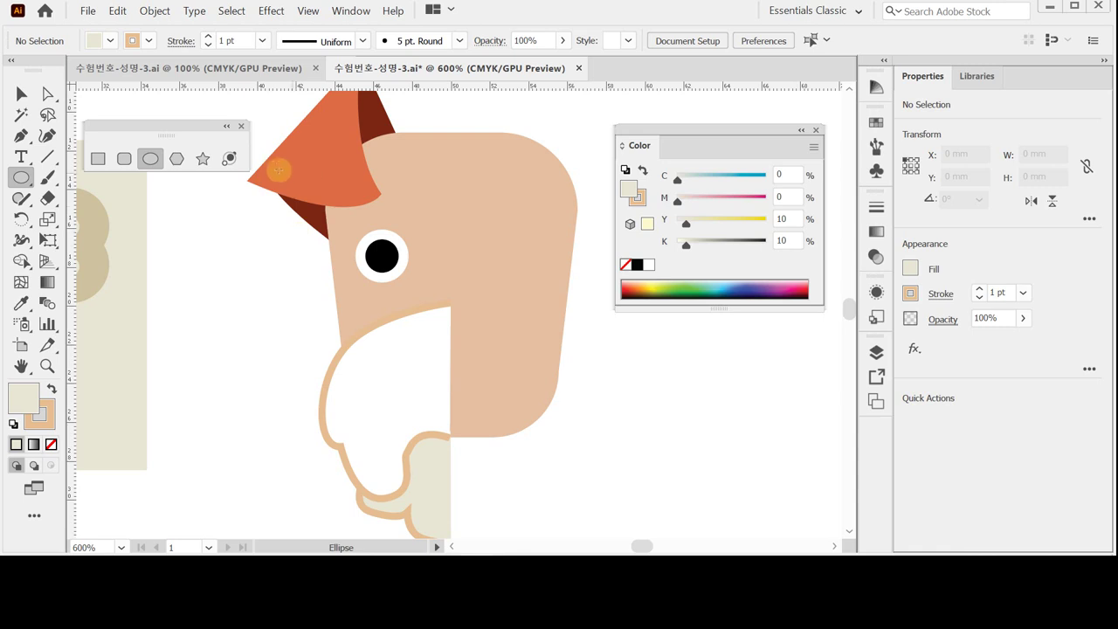
left_click(21, 94)
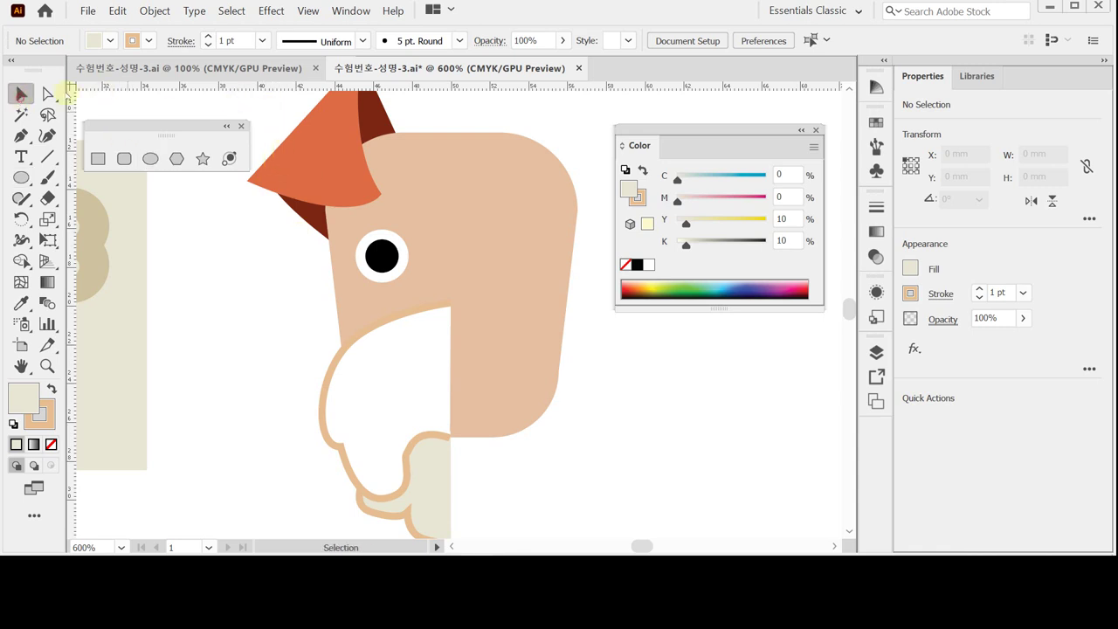
left_click_drag(266, 109, 452, 487)
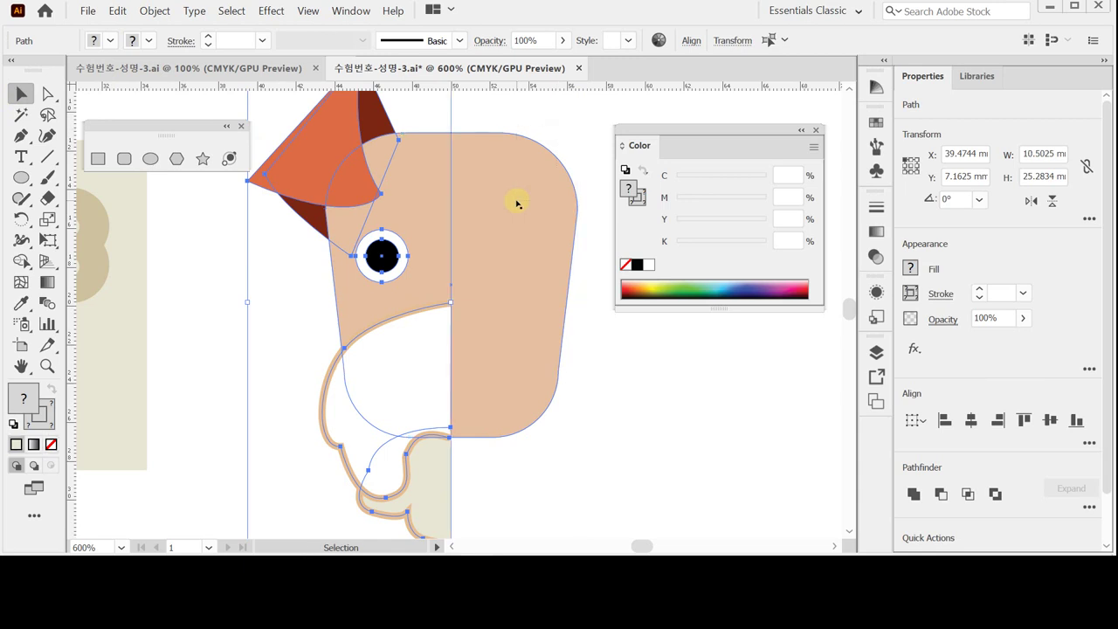
key("ctrl+minus")
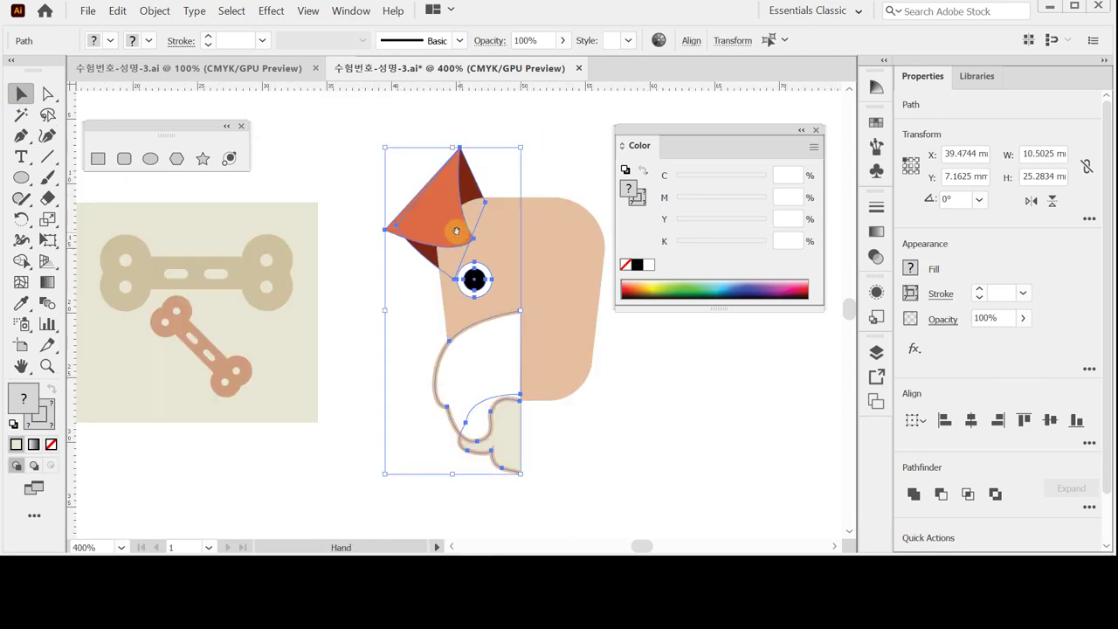
left_click_drag(456, 231, 392, 219)
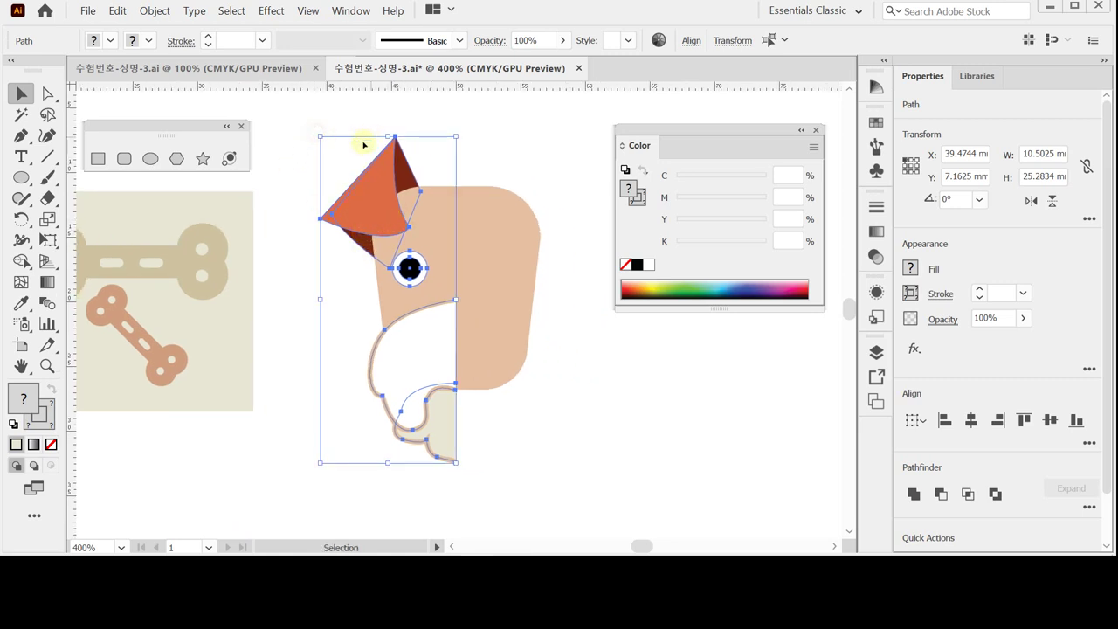
left_click(375, 113)
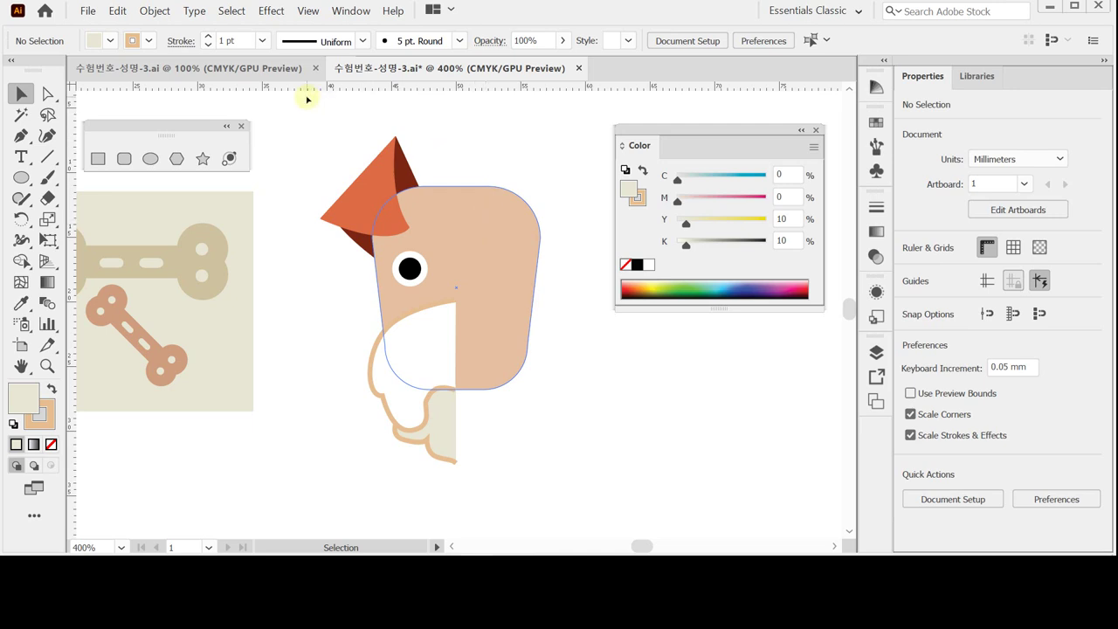
left_click_drag(333, 123, 455, 456)
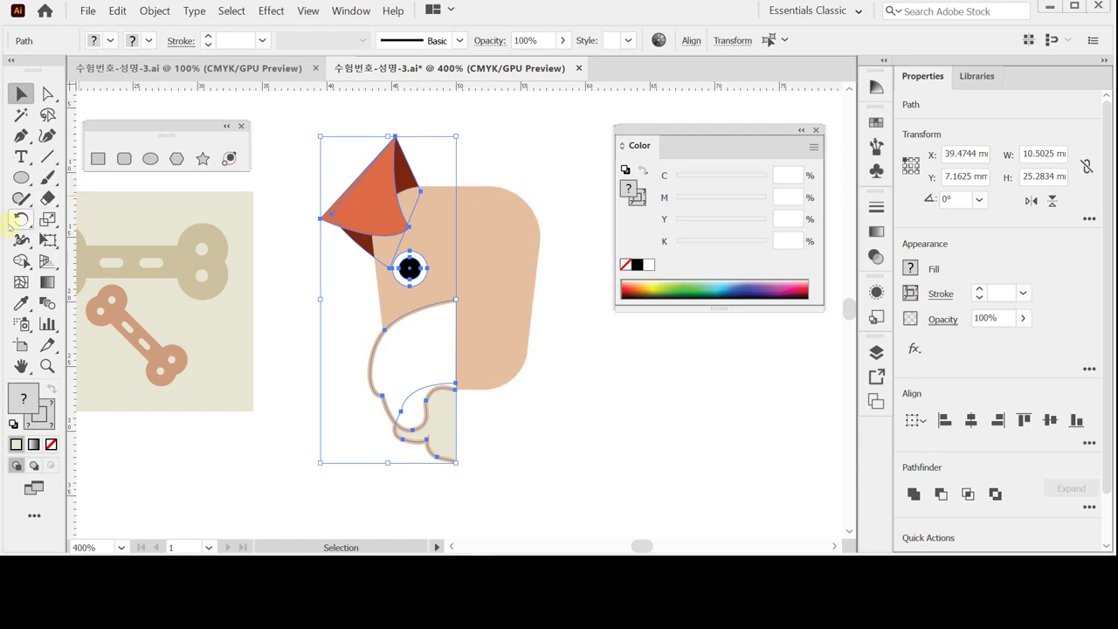
left_click(20, 220)
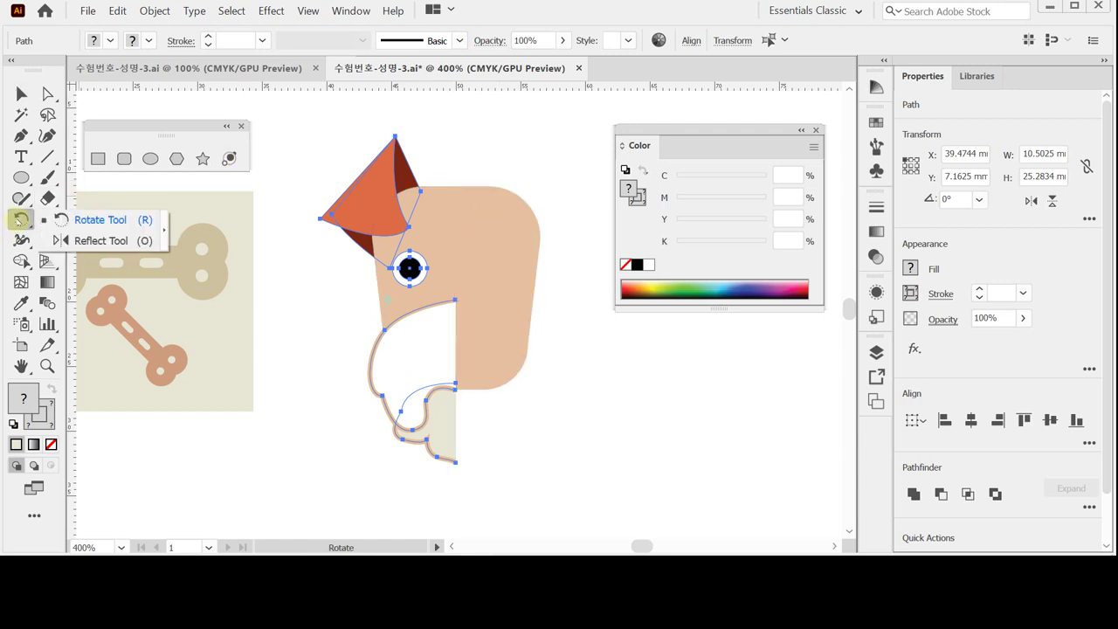
left_click(63, 239)
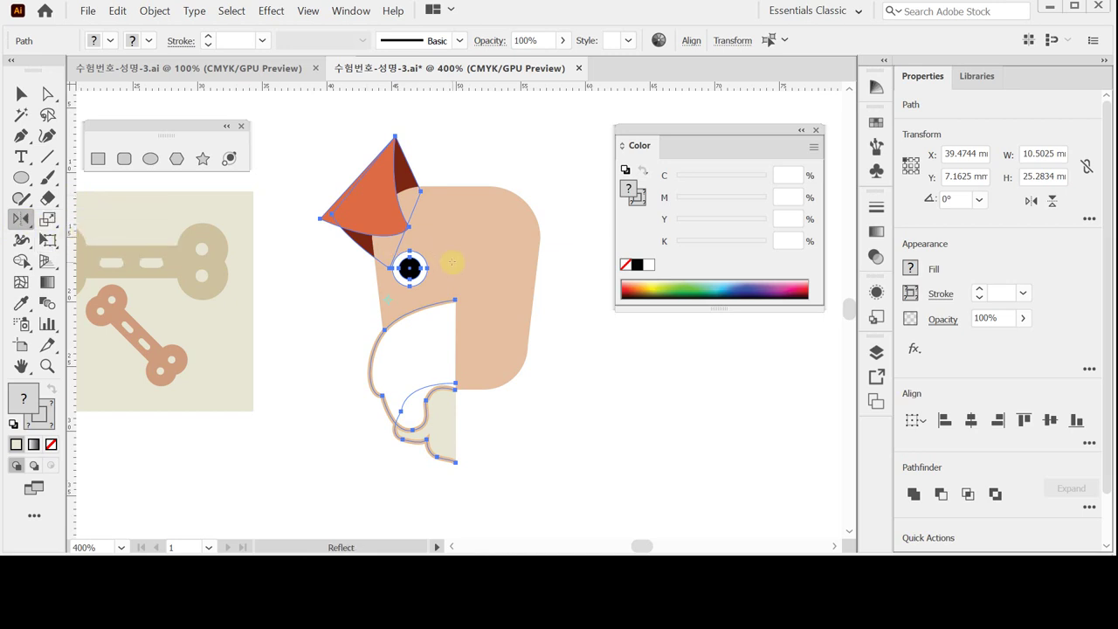
key("ctrl+y")
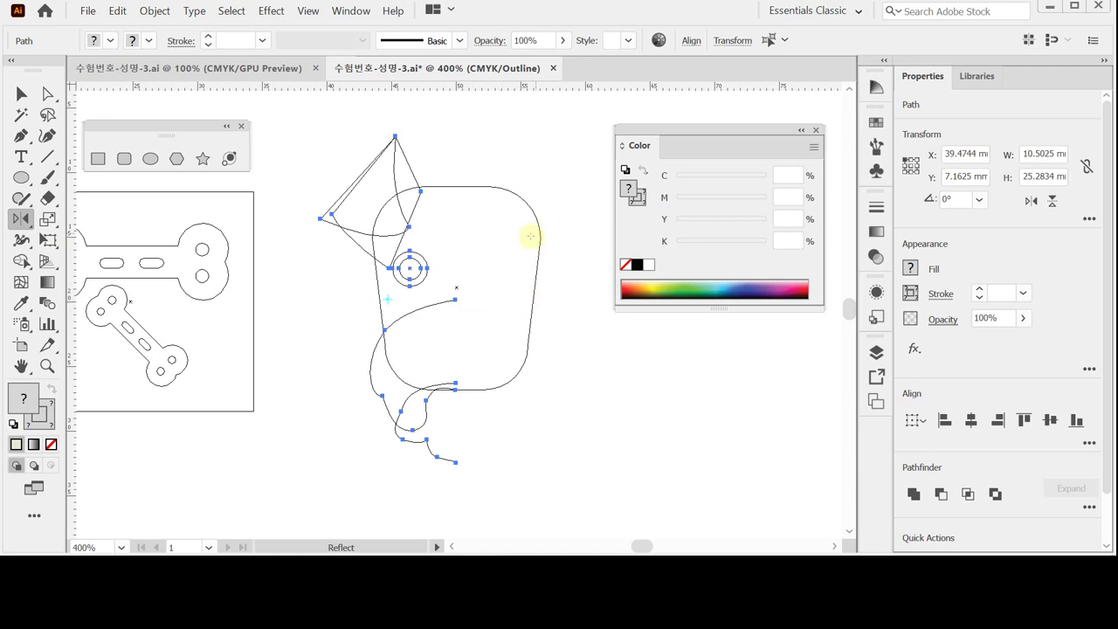
left_click(456, 288, "alt")
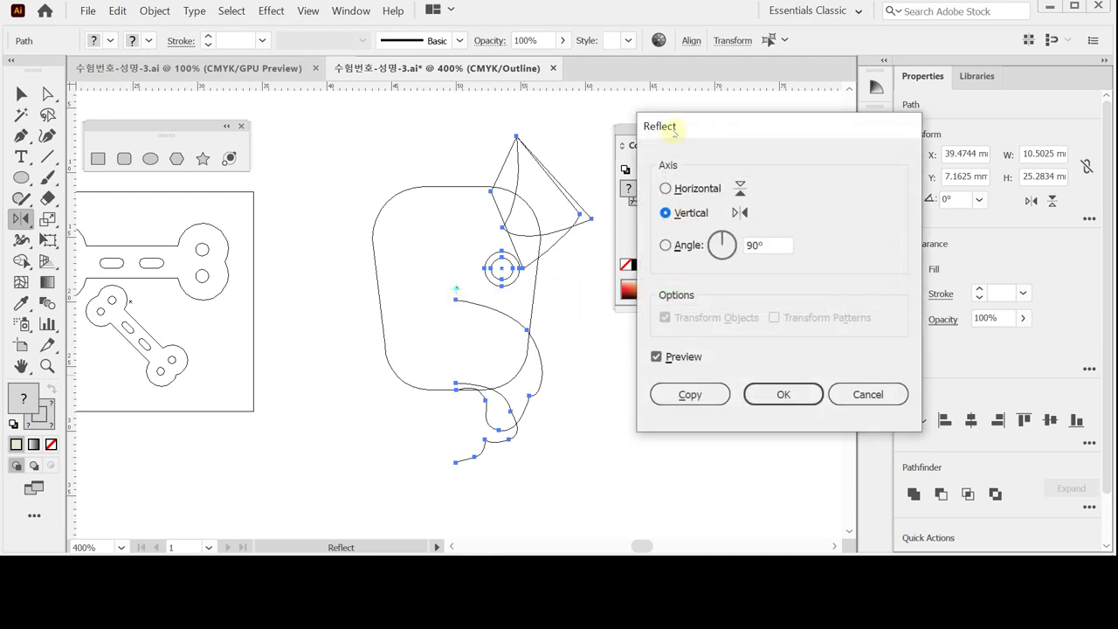
left_click(695, 395)
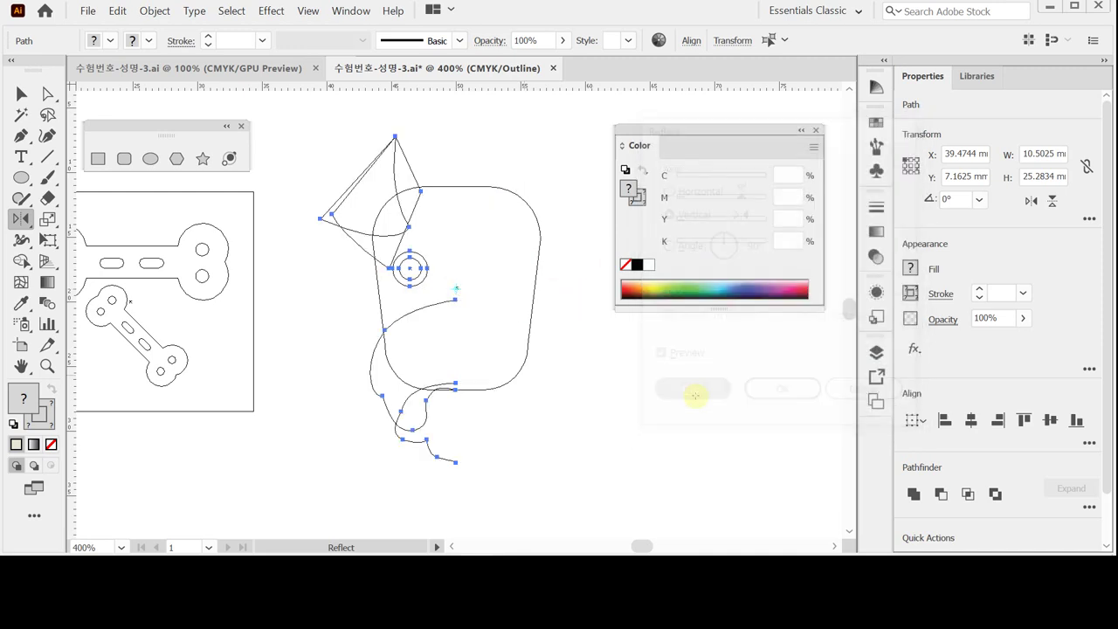
key("ctrl+y")
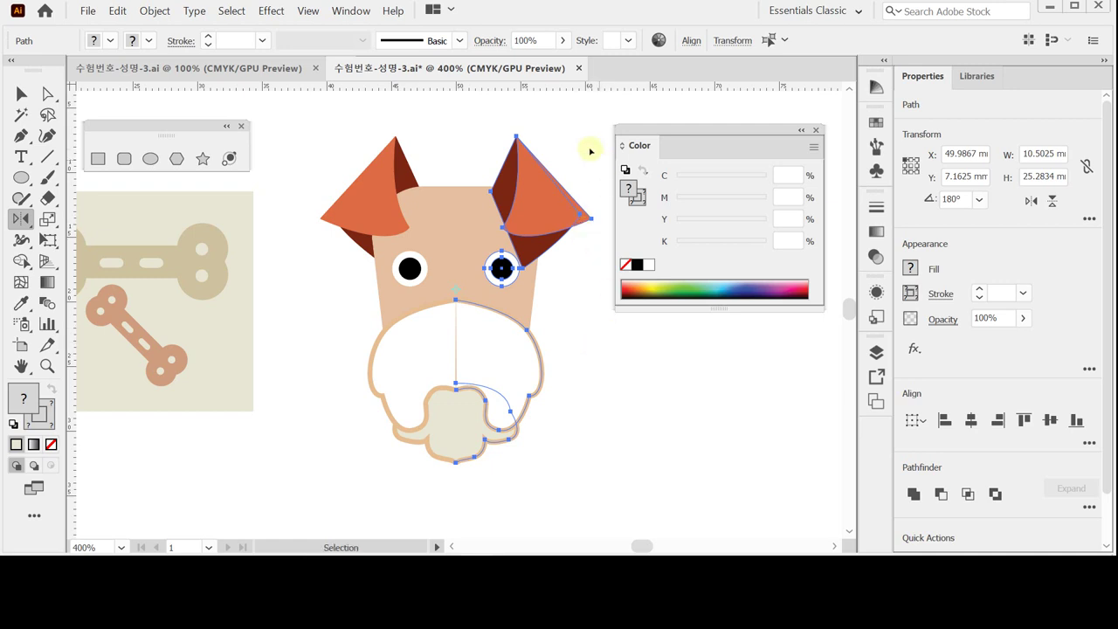
Send the mirrored dark inner piece of the right ear to the back, behind the head shape
left_click_drag(628, 130, 645, 131)
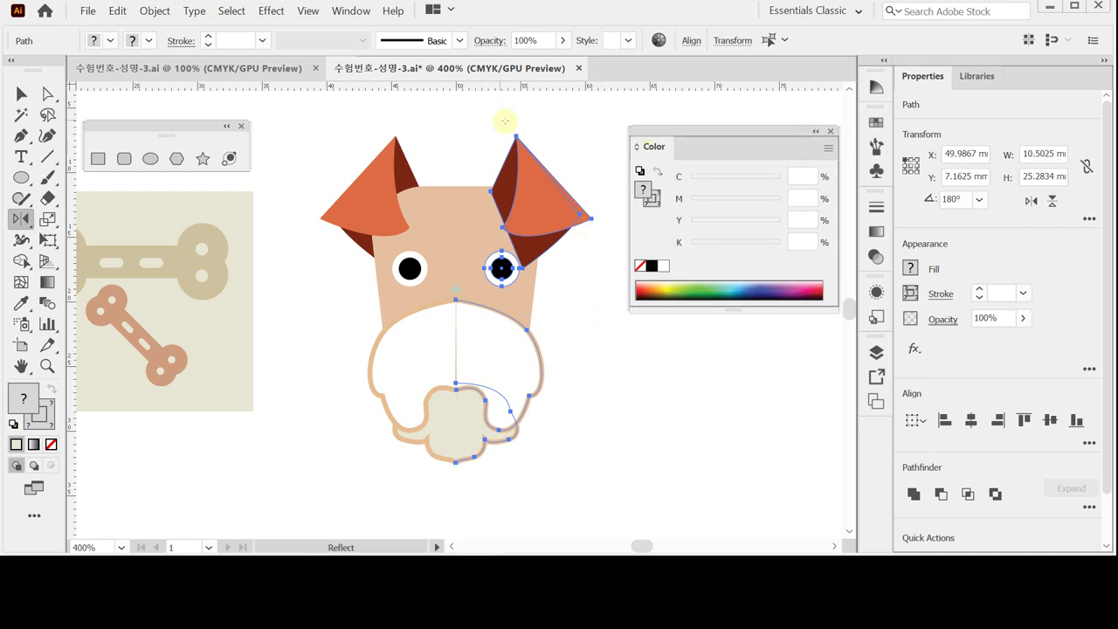
key("v")
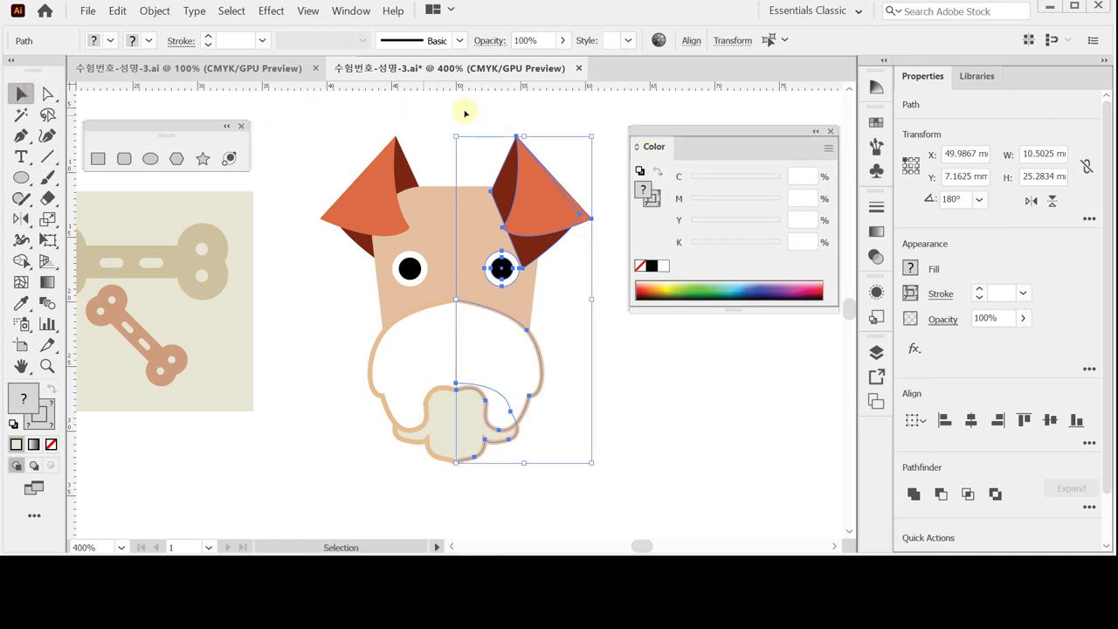
left_click(539, 160)
right_click(539, 160)
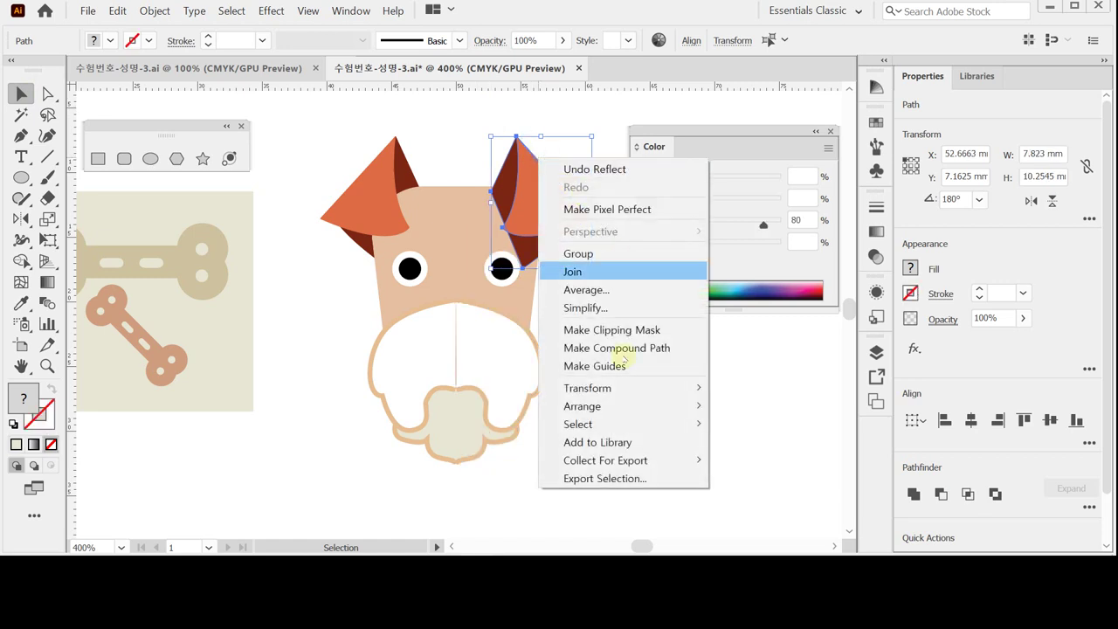
mouse_move(623, 406)
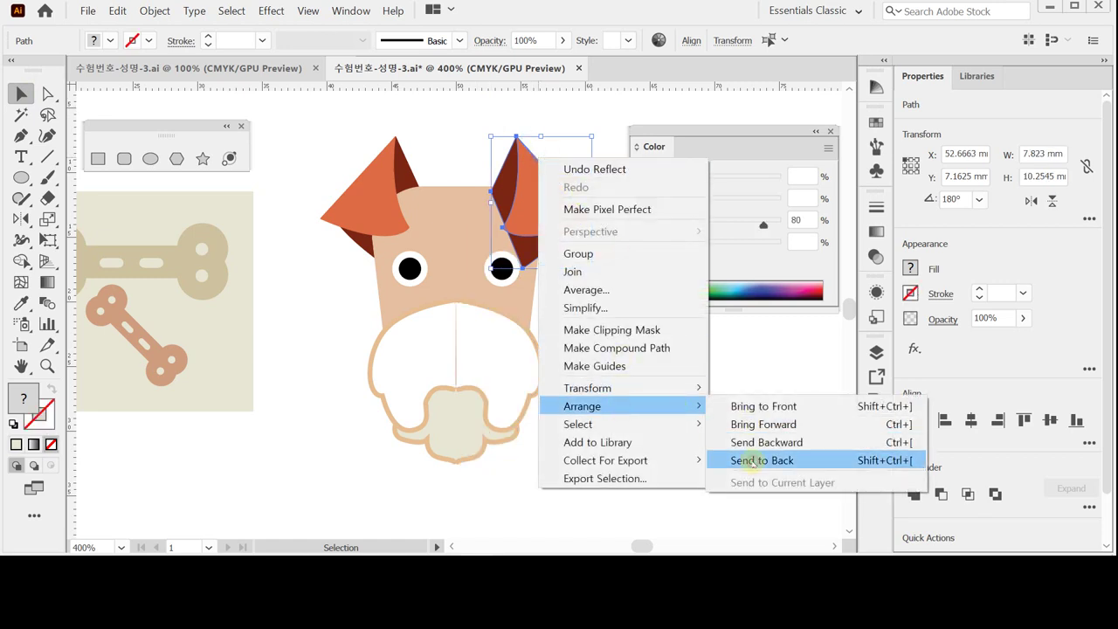
left_click(751, 463)
left_click(599, 407)
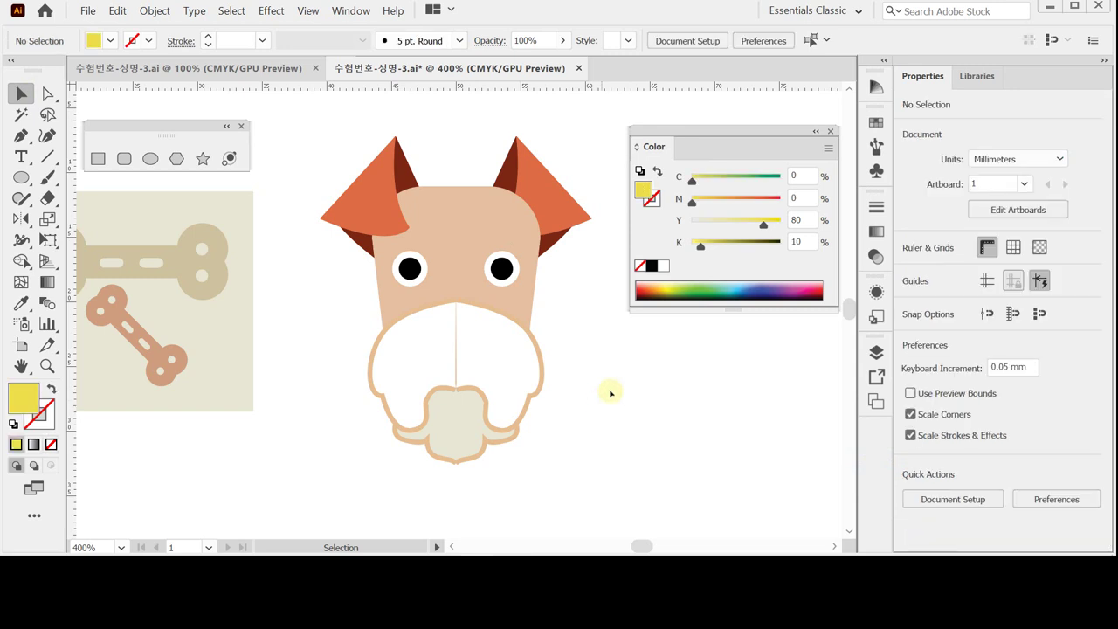
Try to unite the left and right halves of the lower beard into one shape
left_click(474, 443)
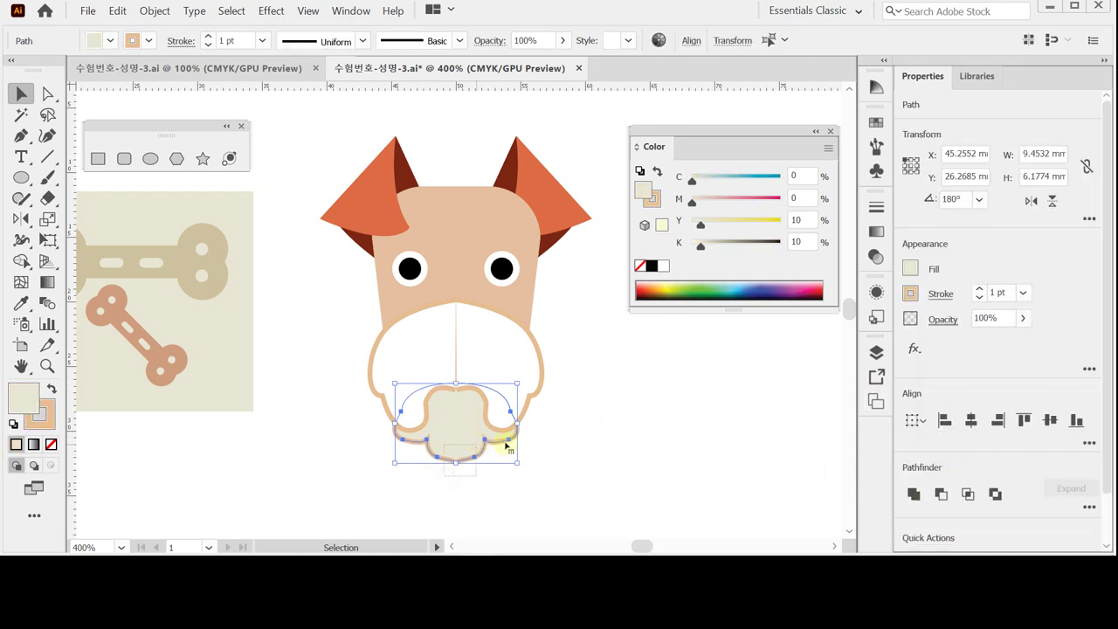
left_click(913, 494)
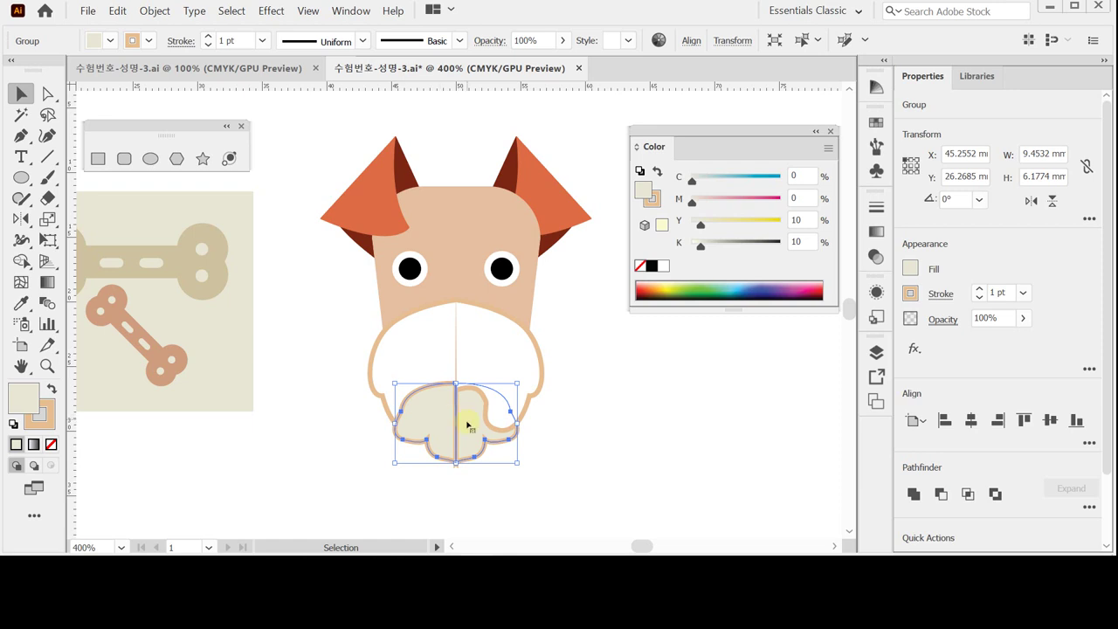
left_click(561, 439)
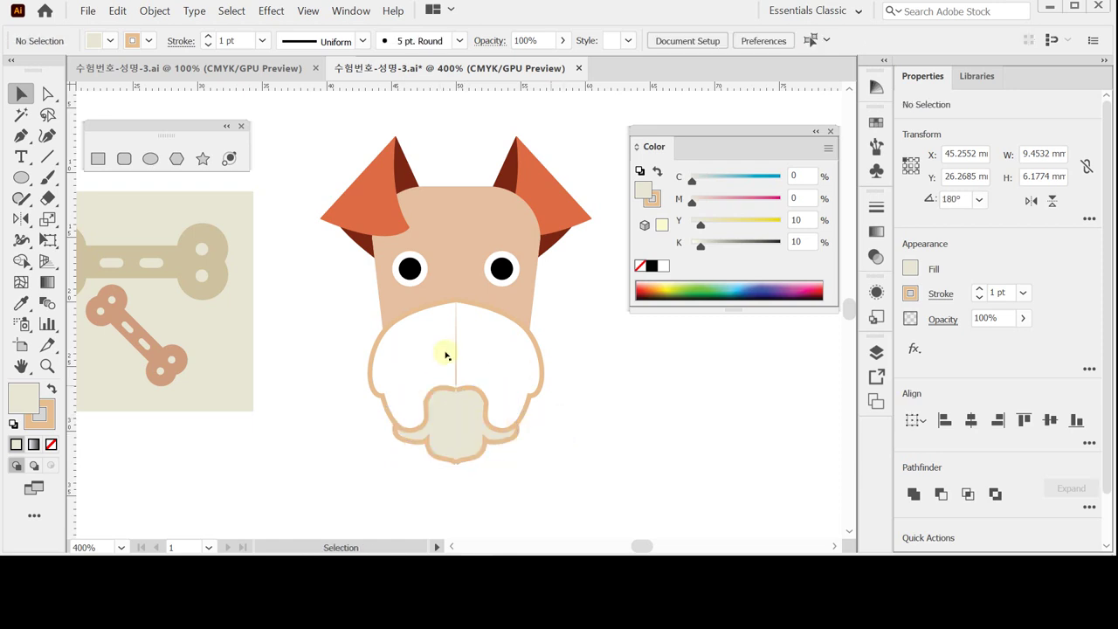
Nudge the right muzzle and lower beard halves 0.05 mm toward the left halves and unite the two beard halves
left_click(486, 437)
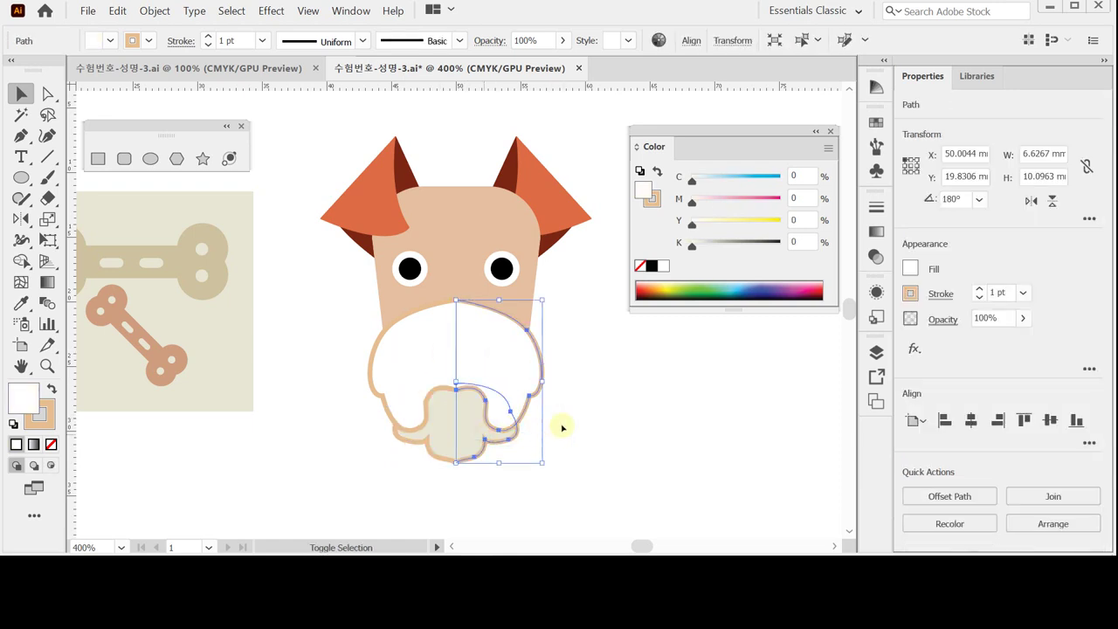
left_click(599, 413)
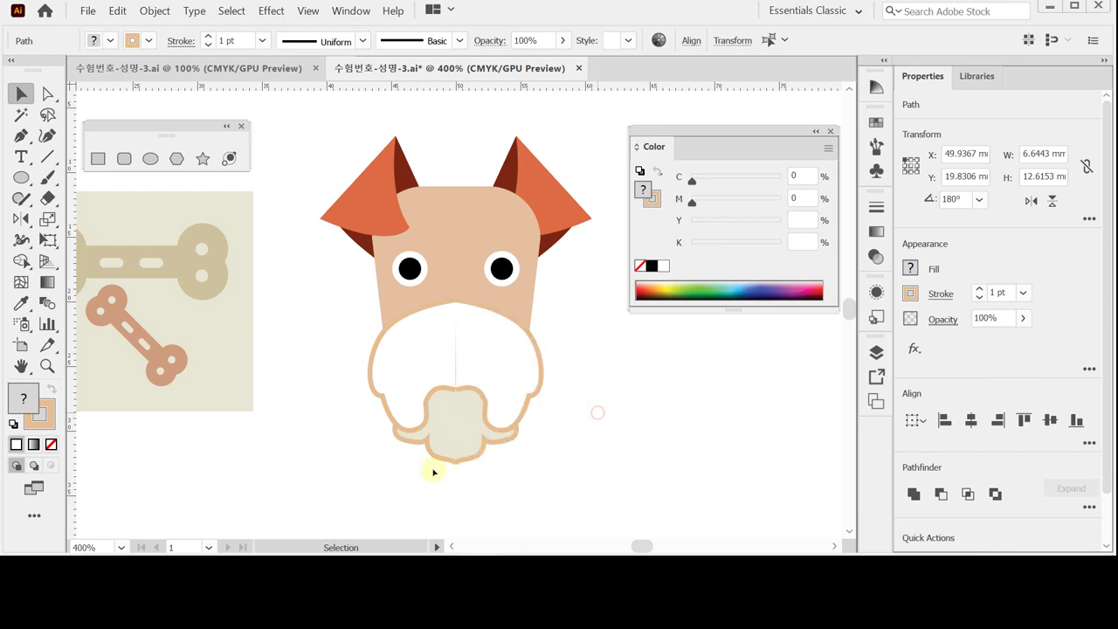
left_click(479, 456)
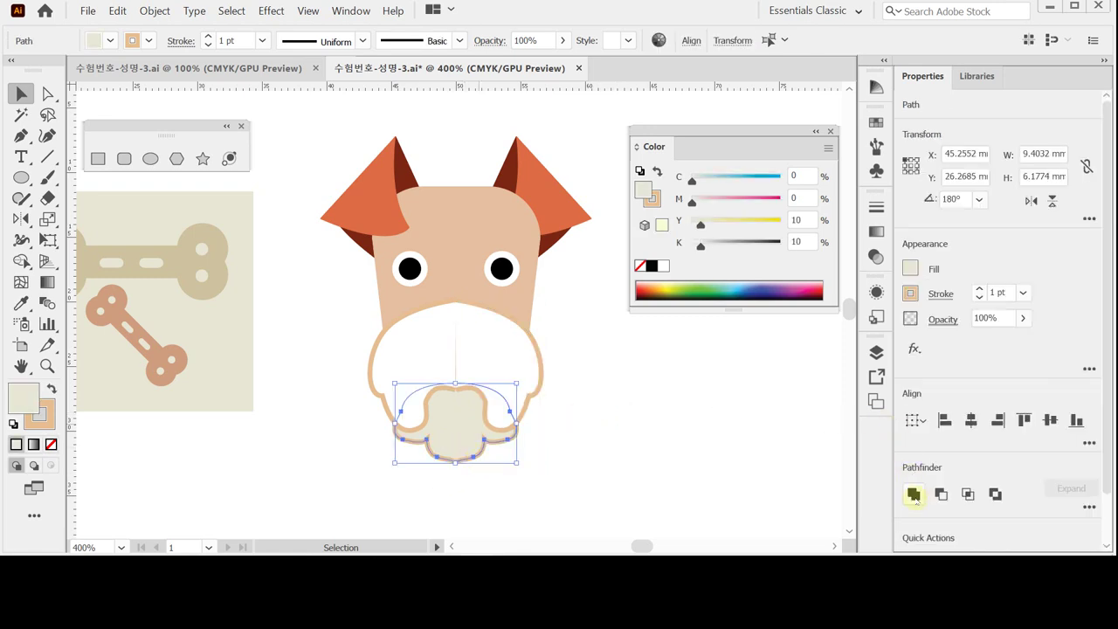
left_click(914, 494)
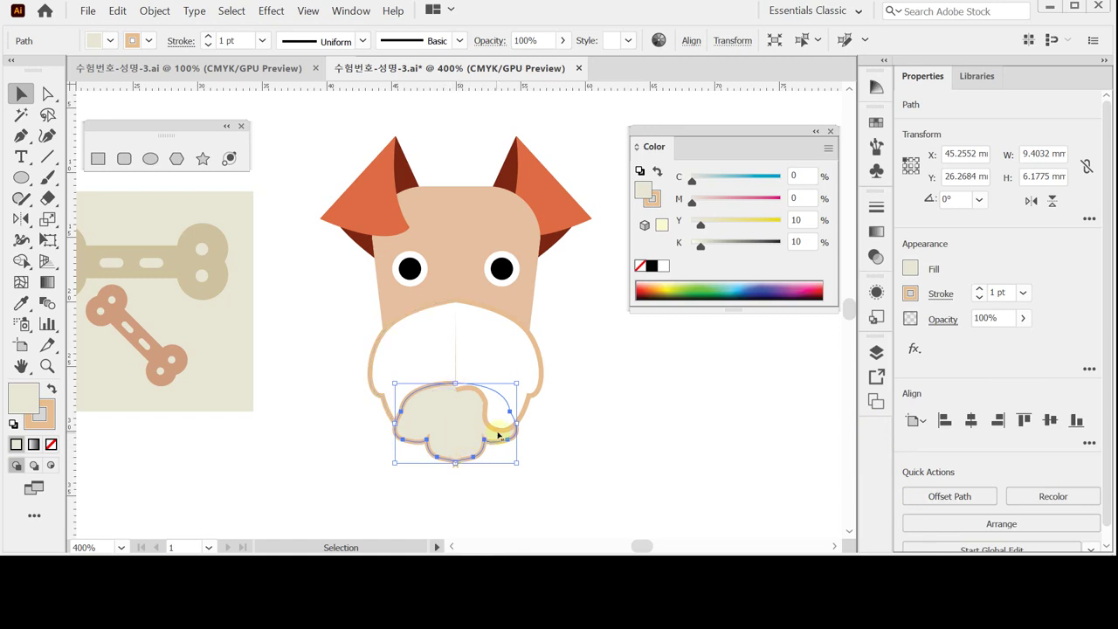
right_click(452, 415)
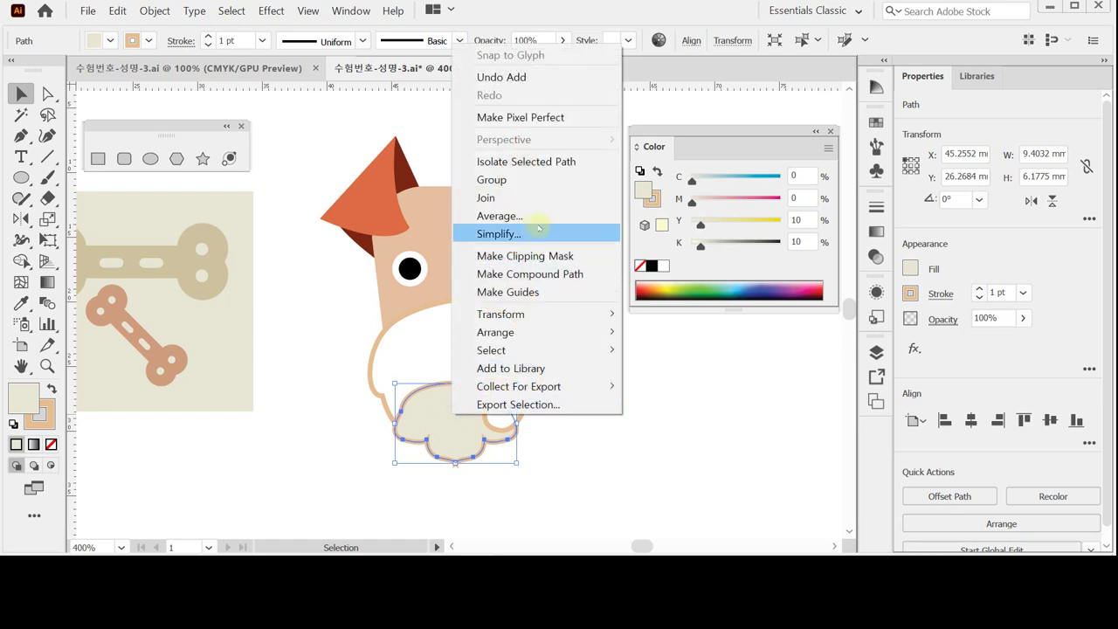
left_click(648, 404)
Try to unite the left and right halves of the white muzzle
left_click(441, 354)
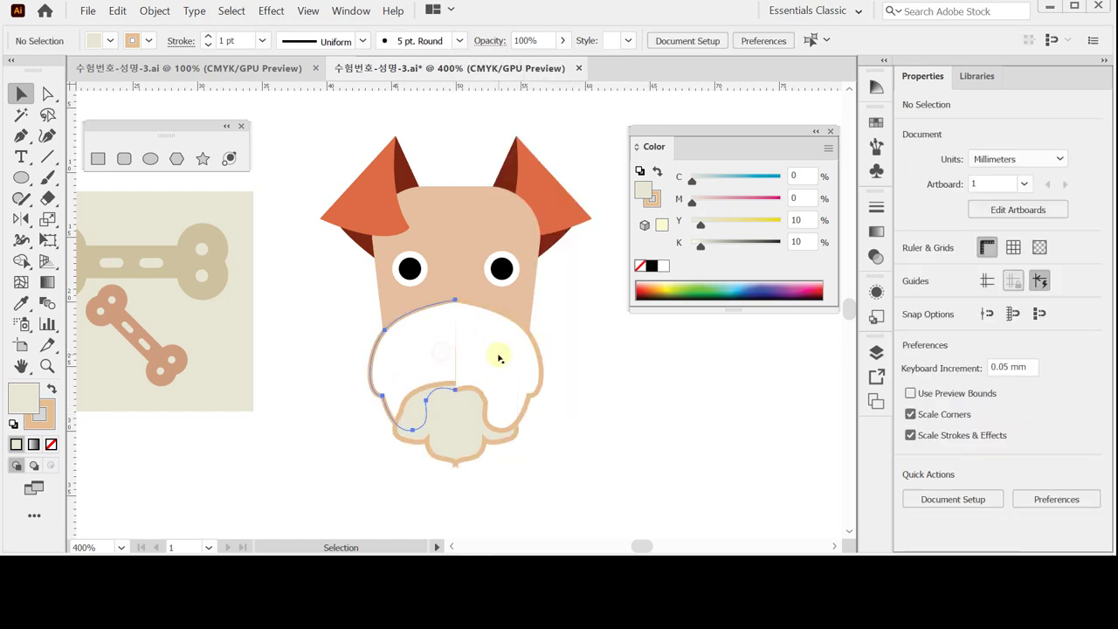
left_click(498, 357, "shift")
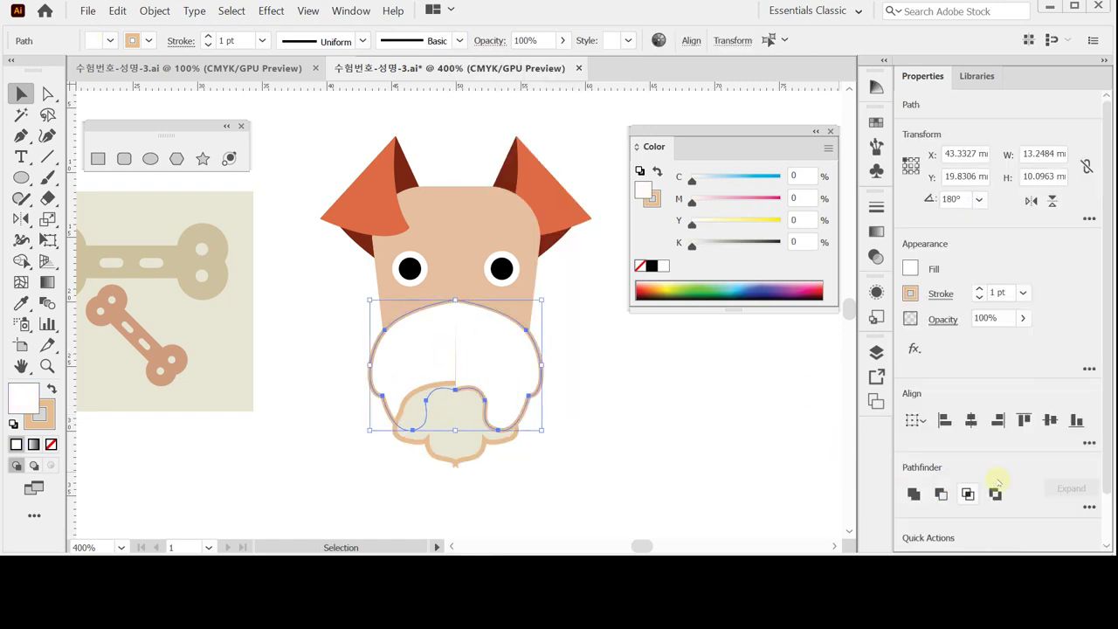
left_click(912, 493)
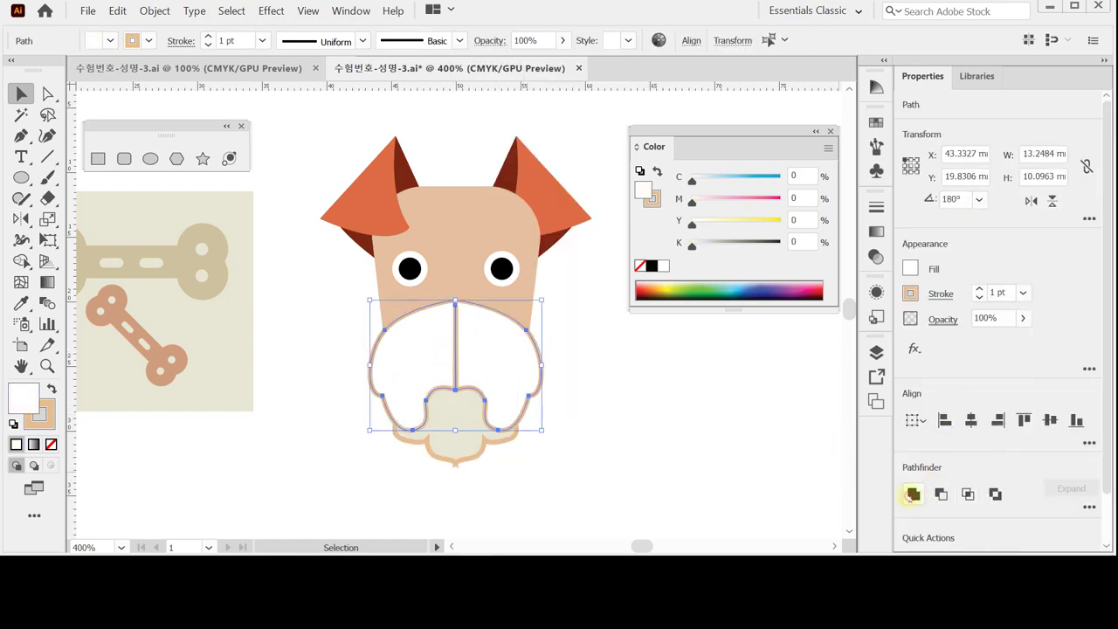
left_click(635, 367)
left_click(506, 376)
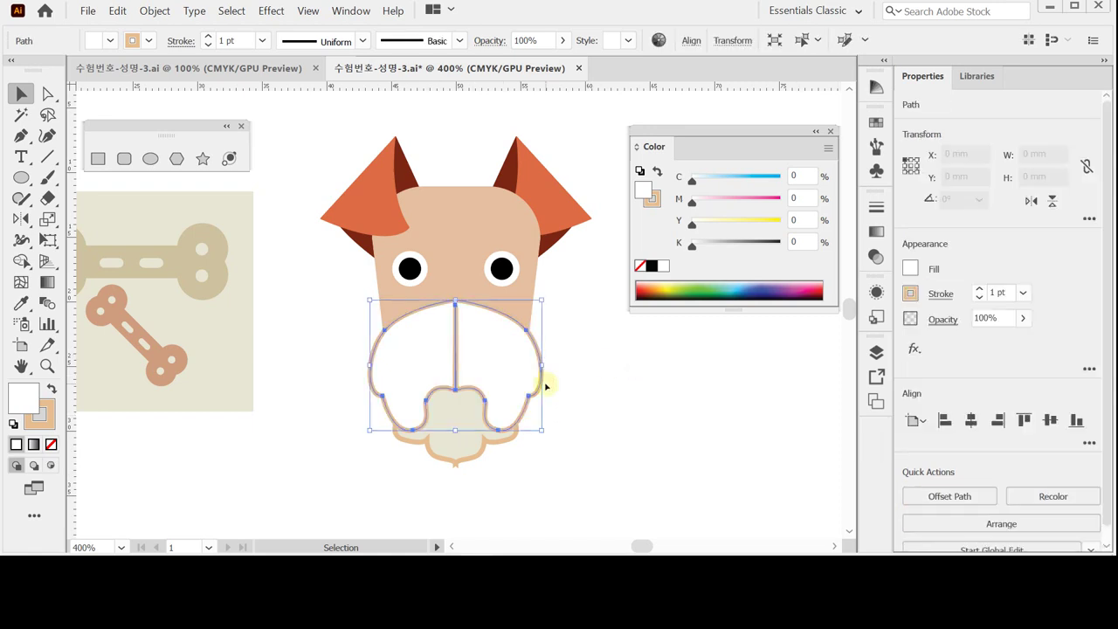
left_click(555, 383)
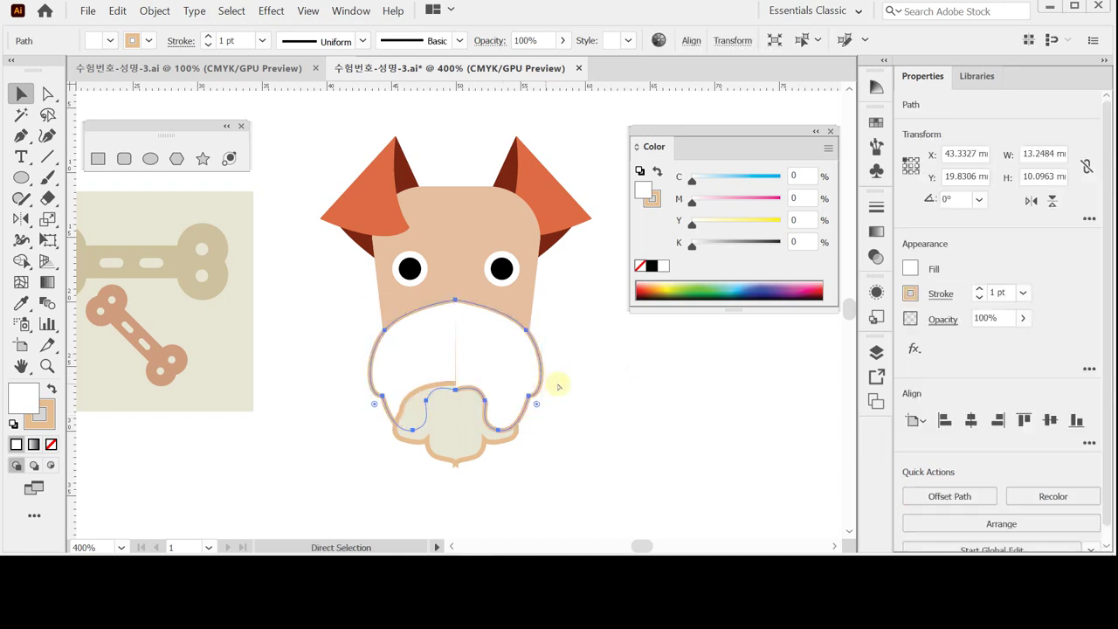
Nudge the left muzzle half 0.05 mm toward the right half and unite the two muzzle halves
left_click(425, 367)
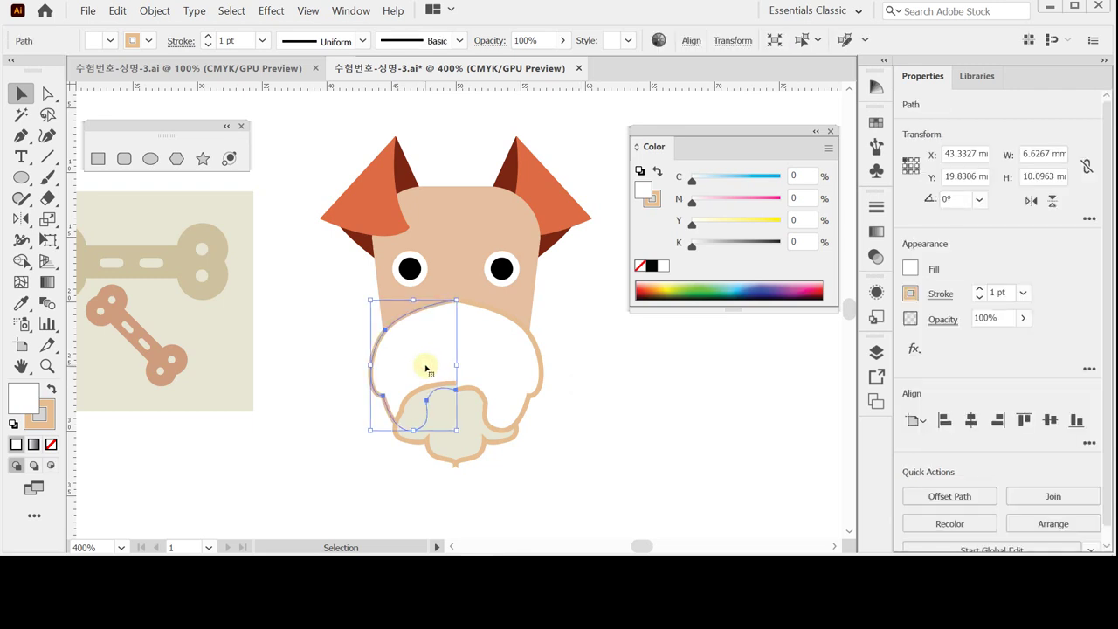
left_click(614, 384)
left_click(444, 352)
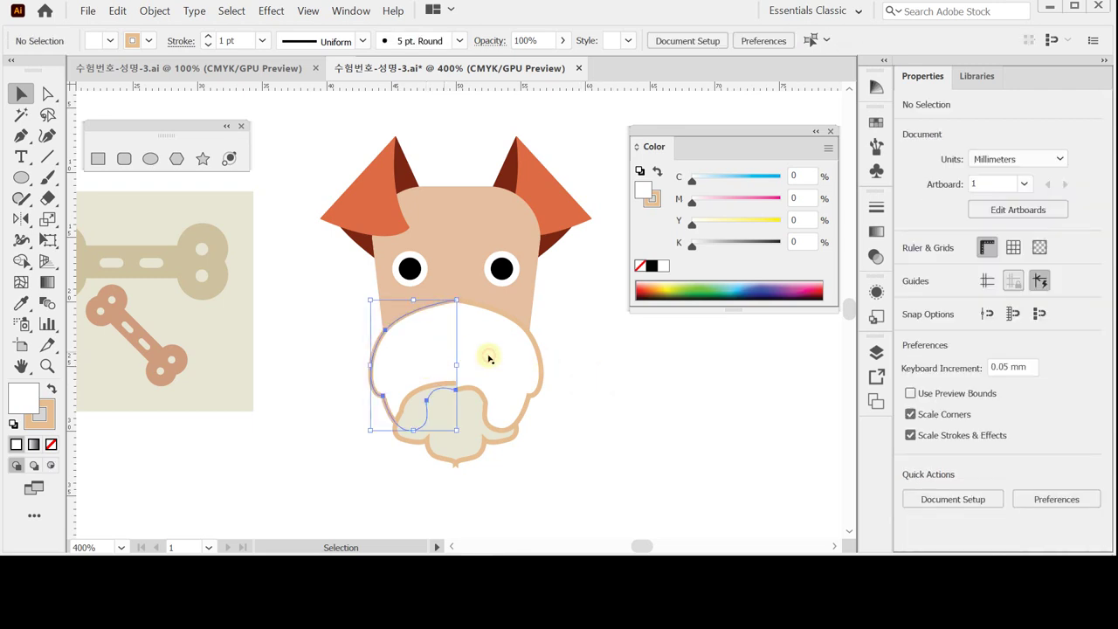
left_click(489, 358, "shift")
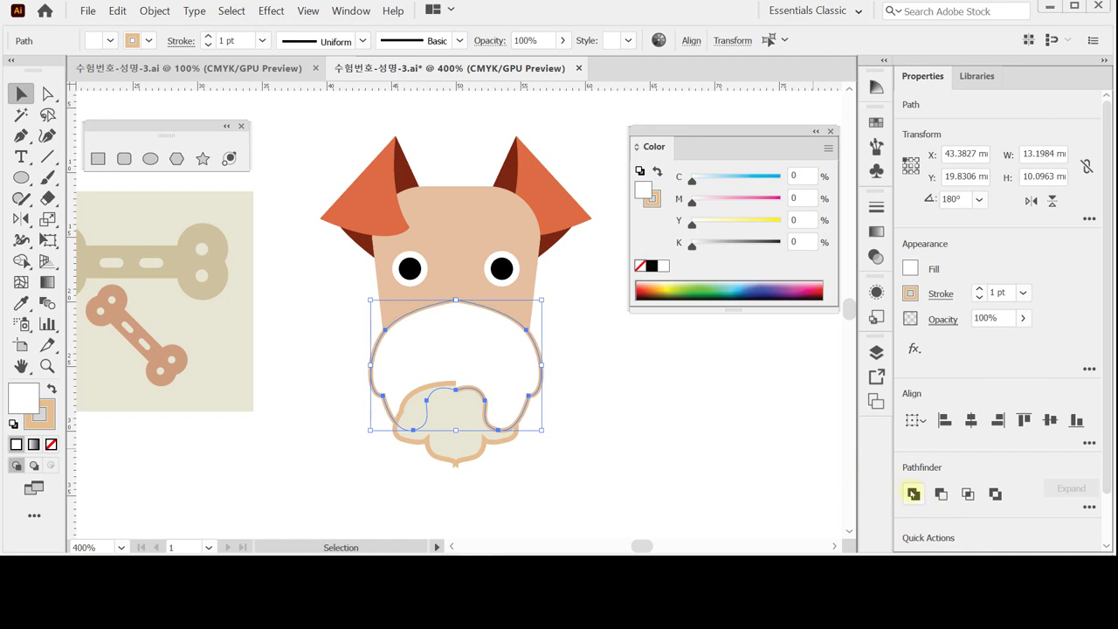
left_click(913, 494)
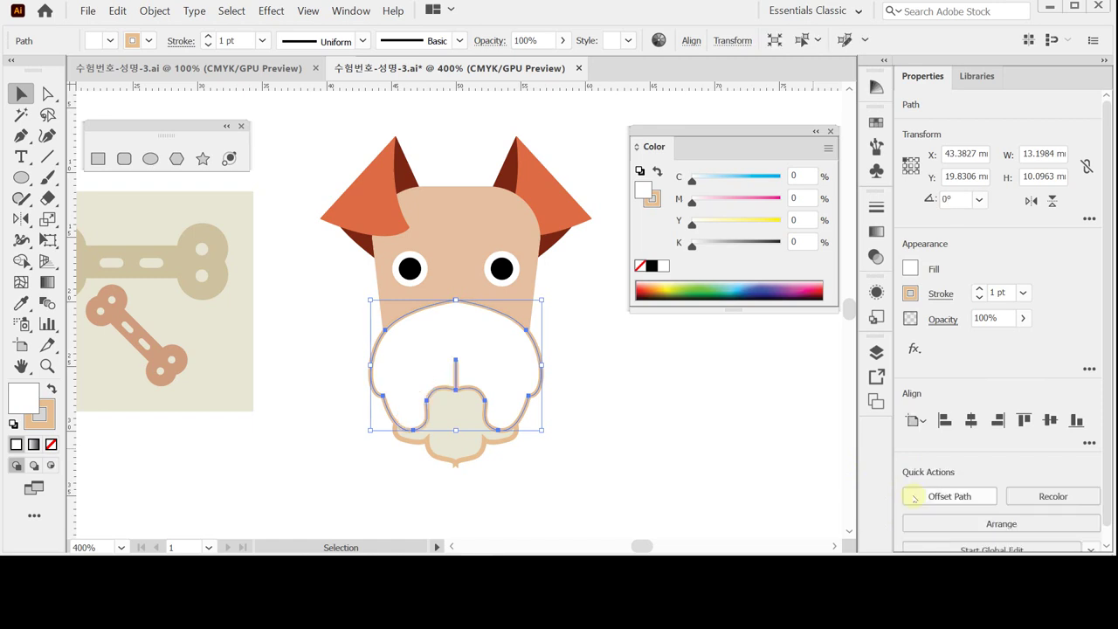
Remove the stray centre line in the united muzzle by deleting the anchor point at its upper end
left_click(483, 369, "ctrl")
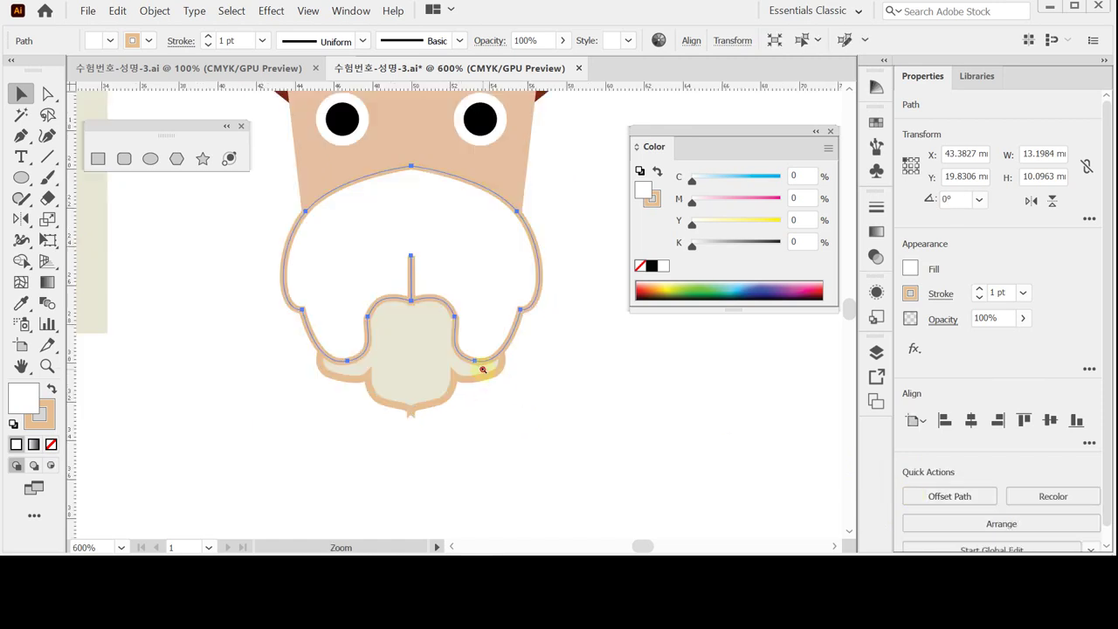
left_click(425, 282, "ctrl")
left_click(362, 193, "ctrl")
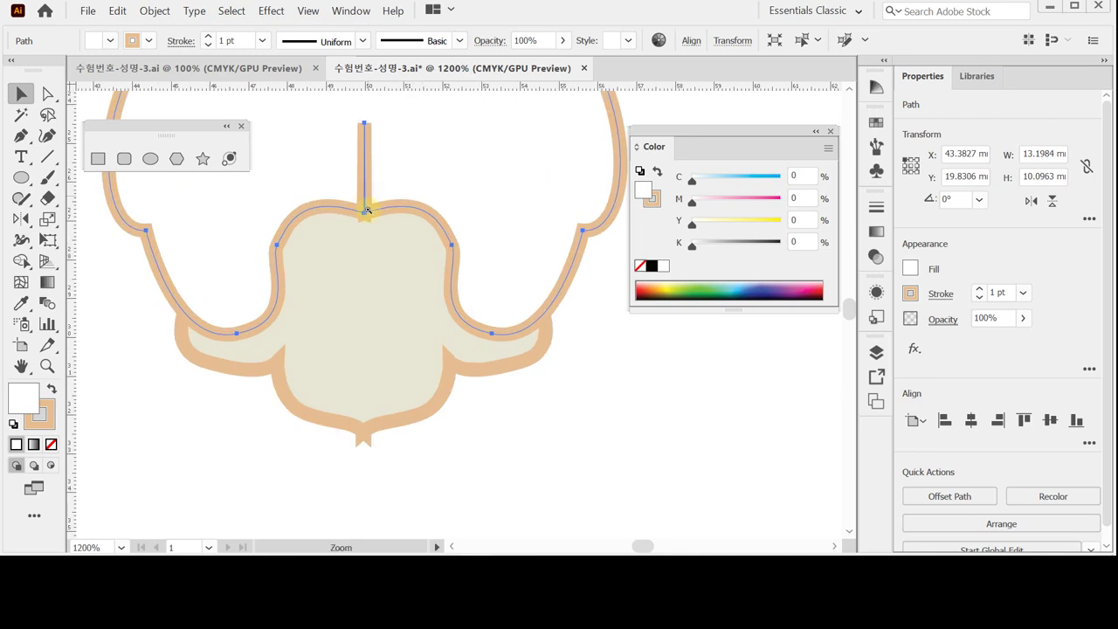
left_click(363, 206, "ctrl")
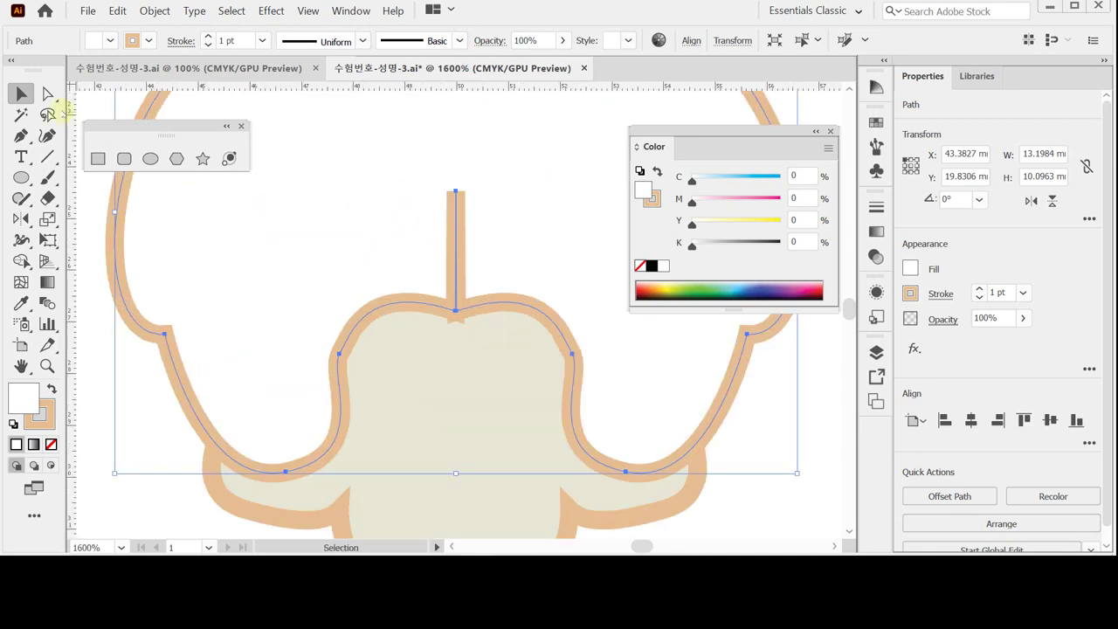
left_click(47, 92)
left_click(456, 190)
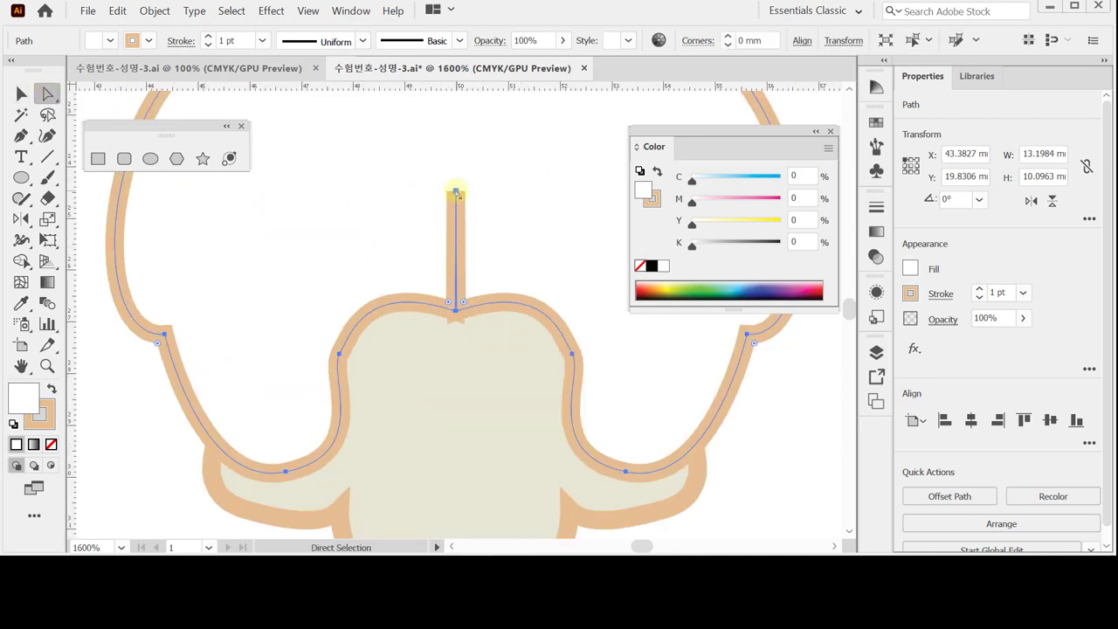
left_click(21, 136)
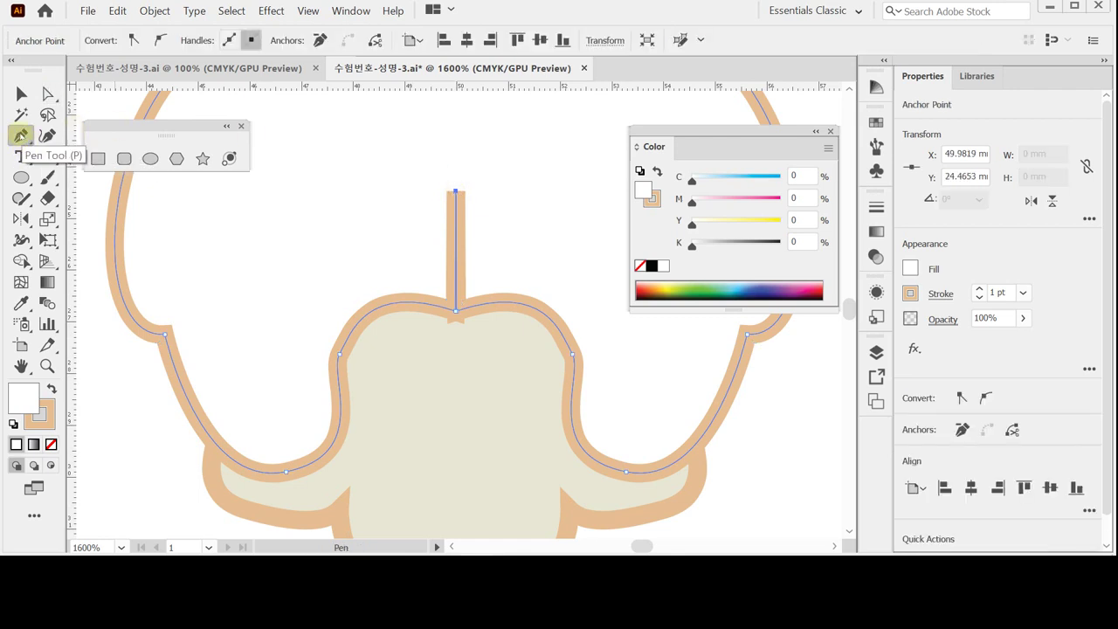
left_click_drag(21, 135, 104, 177)
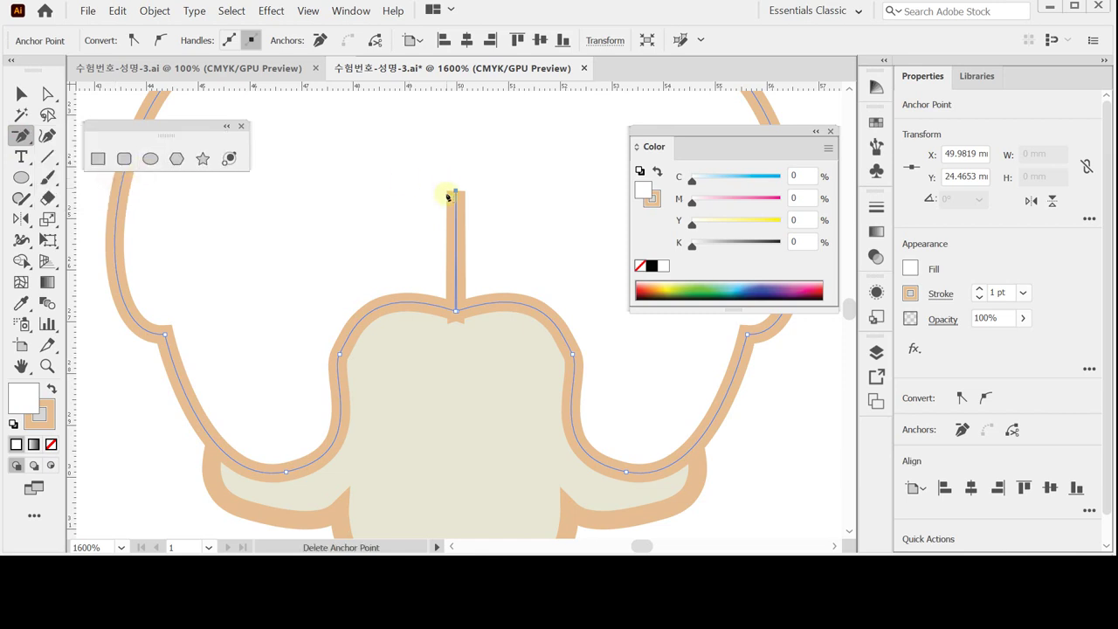
left_click(455, 192)
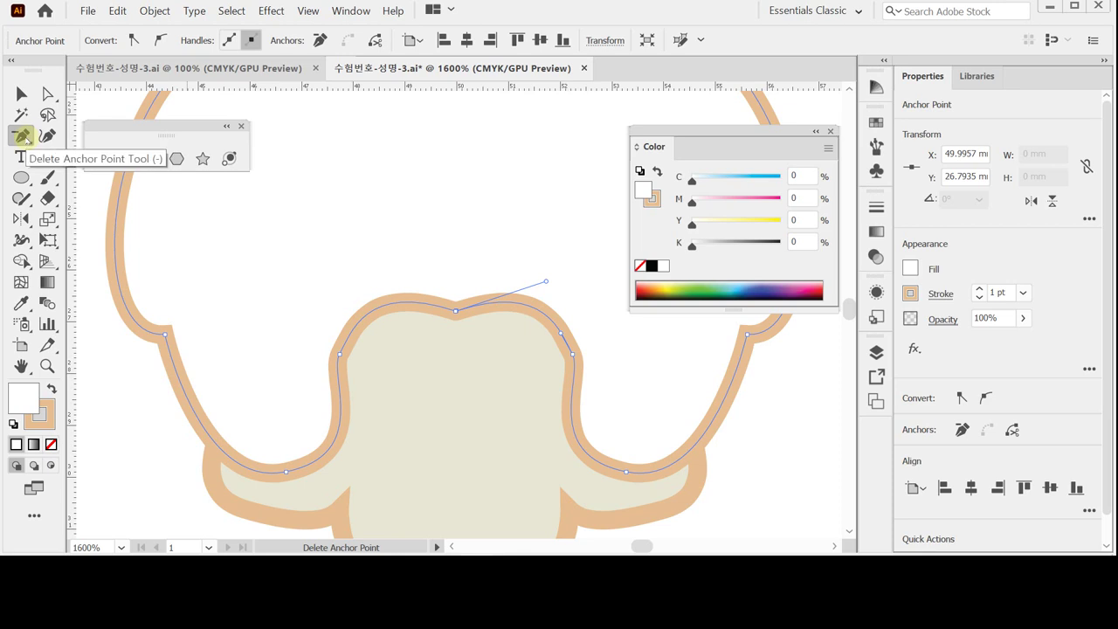
Select the anchor points at the bottom tip of the lower beard and average their positions
left_click(490, 320, "ctrl+alt")
left_click(504, 315, "ctrl+alt")
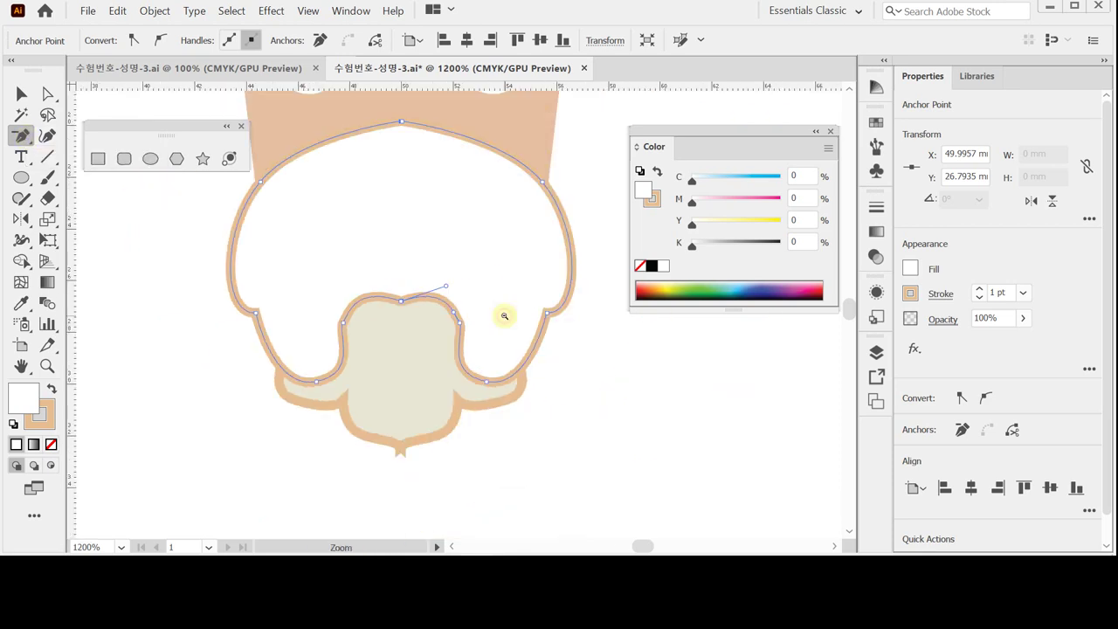
left_click(463, 297, "ctrl+alt")
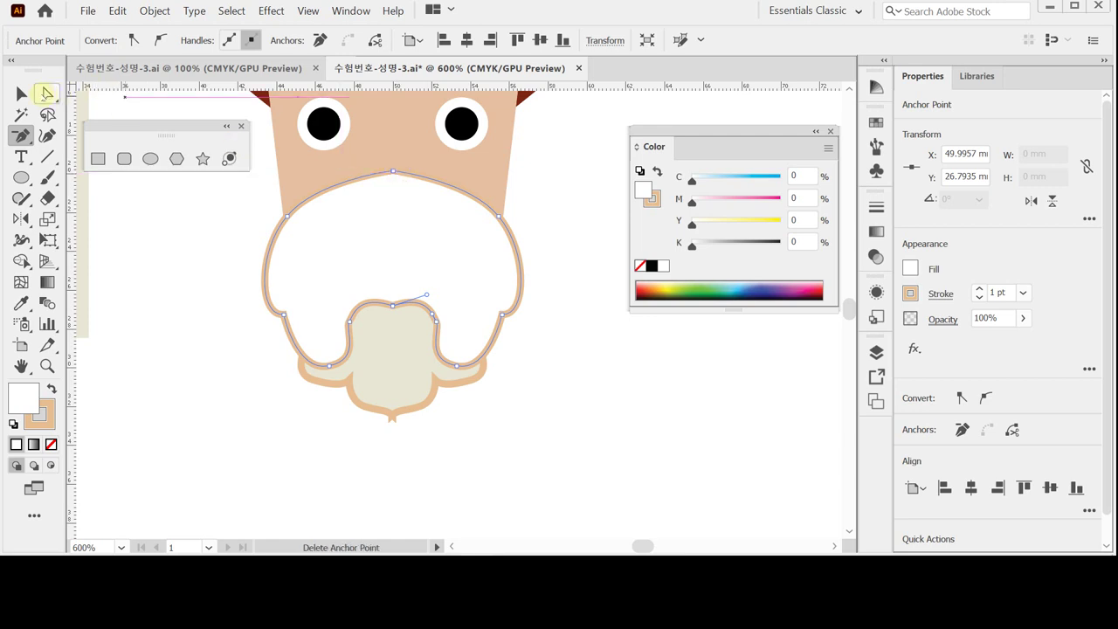
left_click(47, 93)
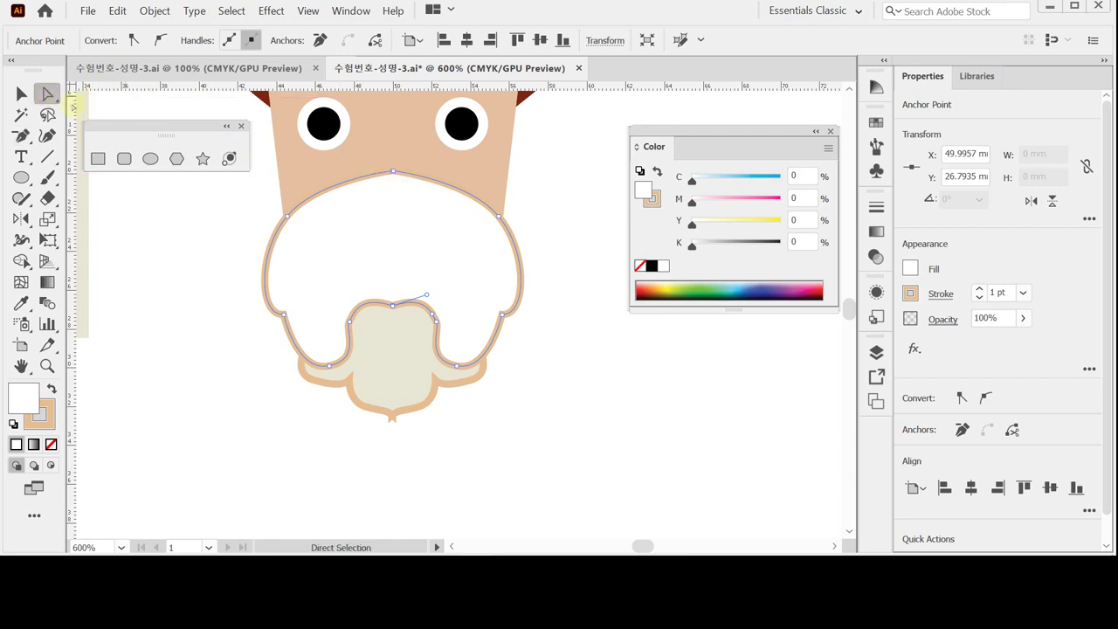
left_click(364, 432)
left_click_drag(372, 454, 402, 417)
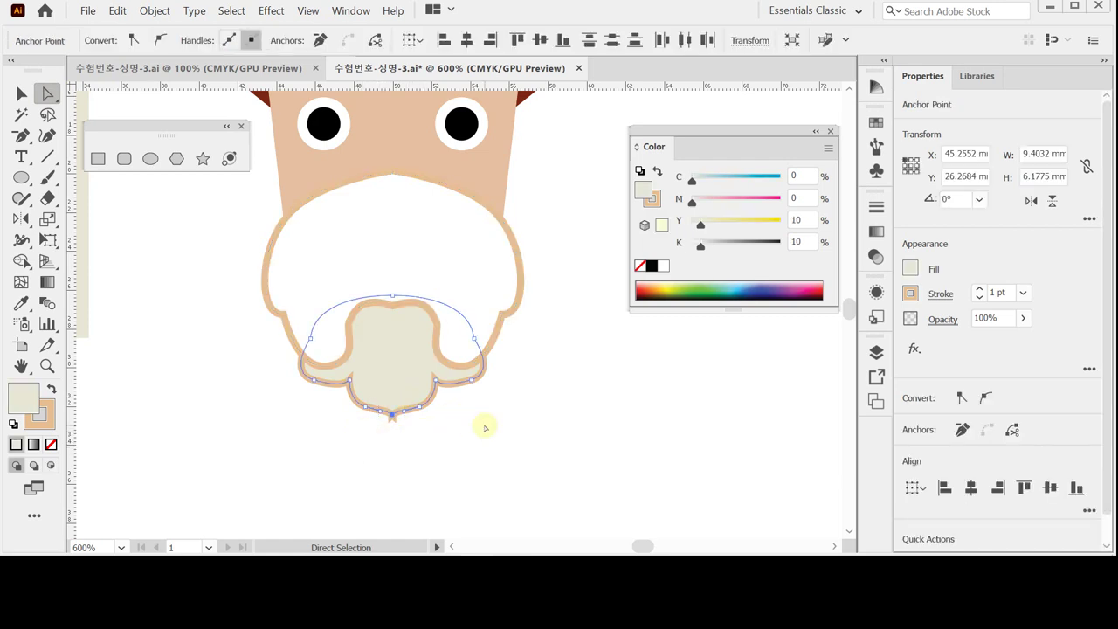
right_click(486, 427)
left_click(592, 229)
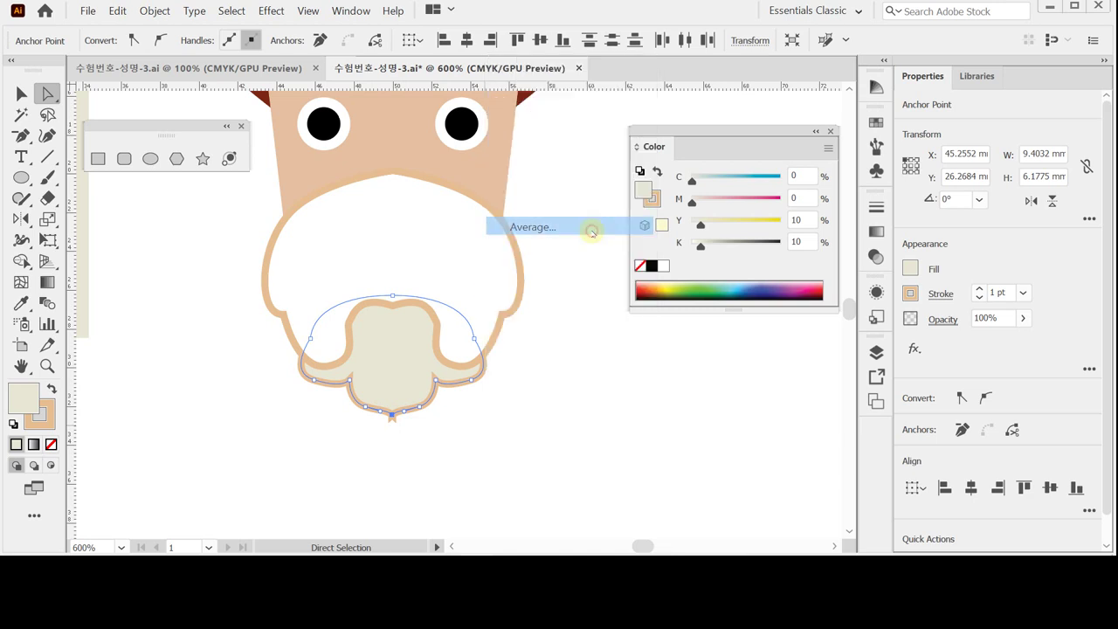
left_click(472, 350)
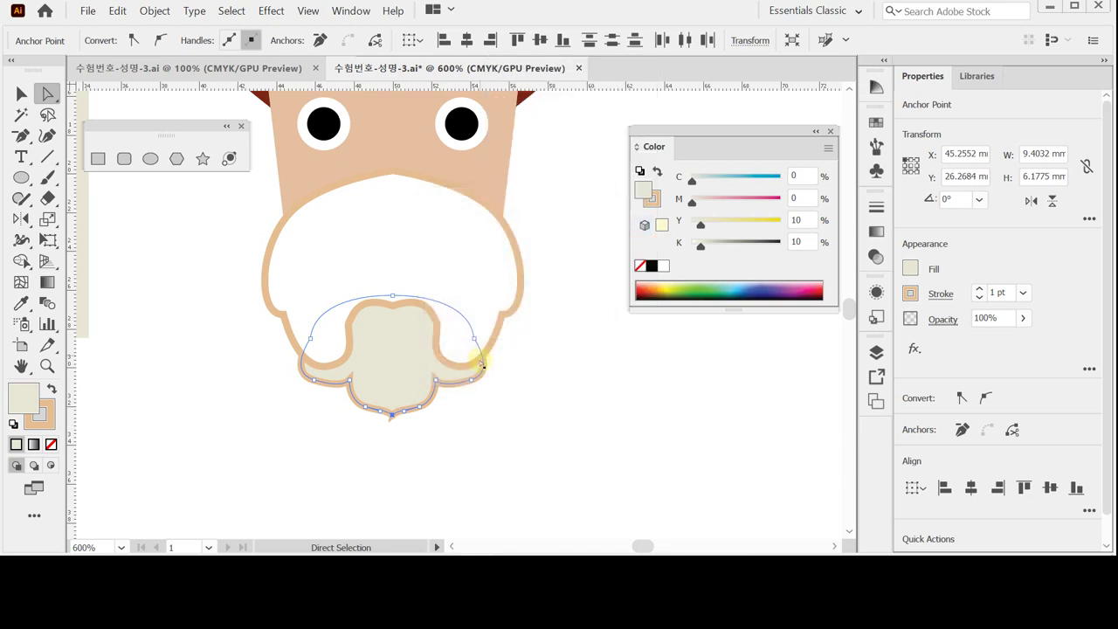
Select the anchor point at the lower beard's bottom tip and set its stroke miter limit to 7
left_click(392, 423)
left_click(400, 421)
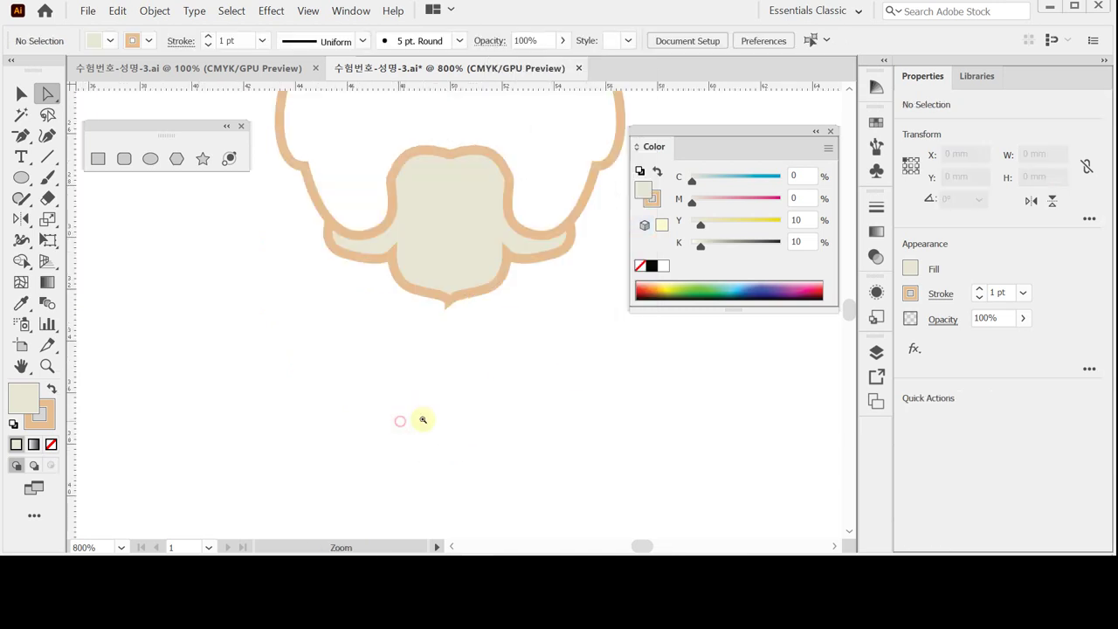
left_click(441, 297)
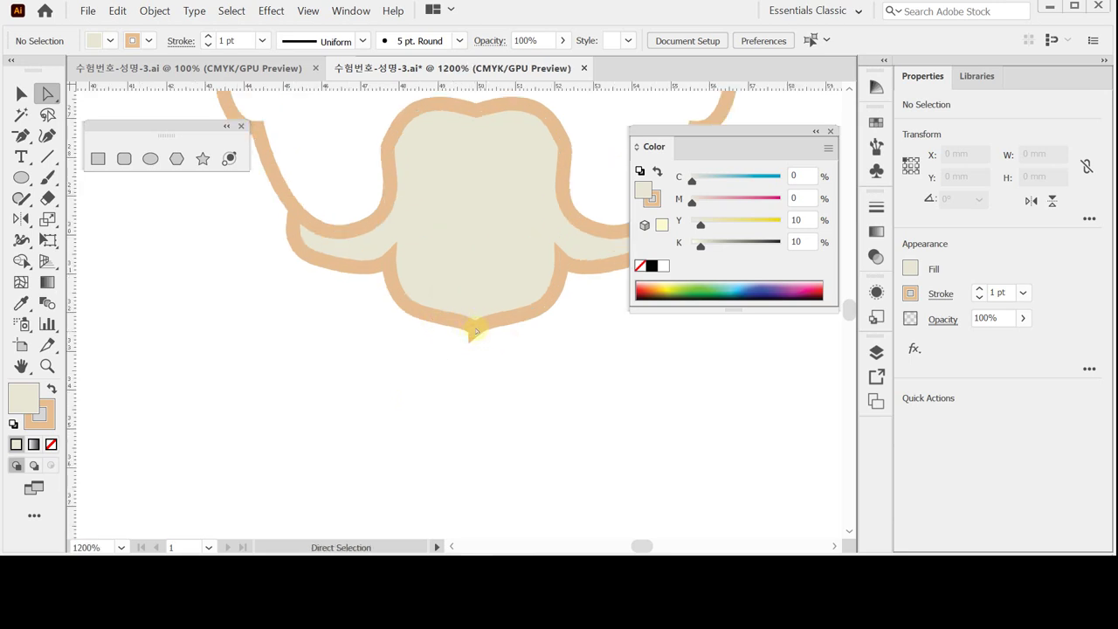
left_click(474, 329)
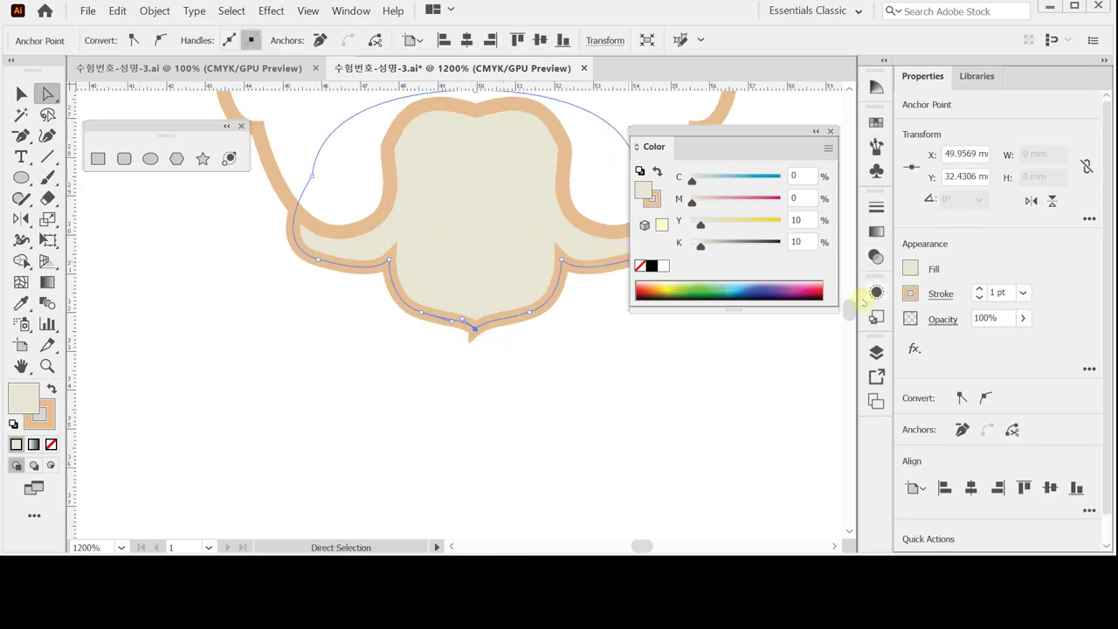
left_click(941, 294)
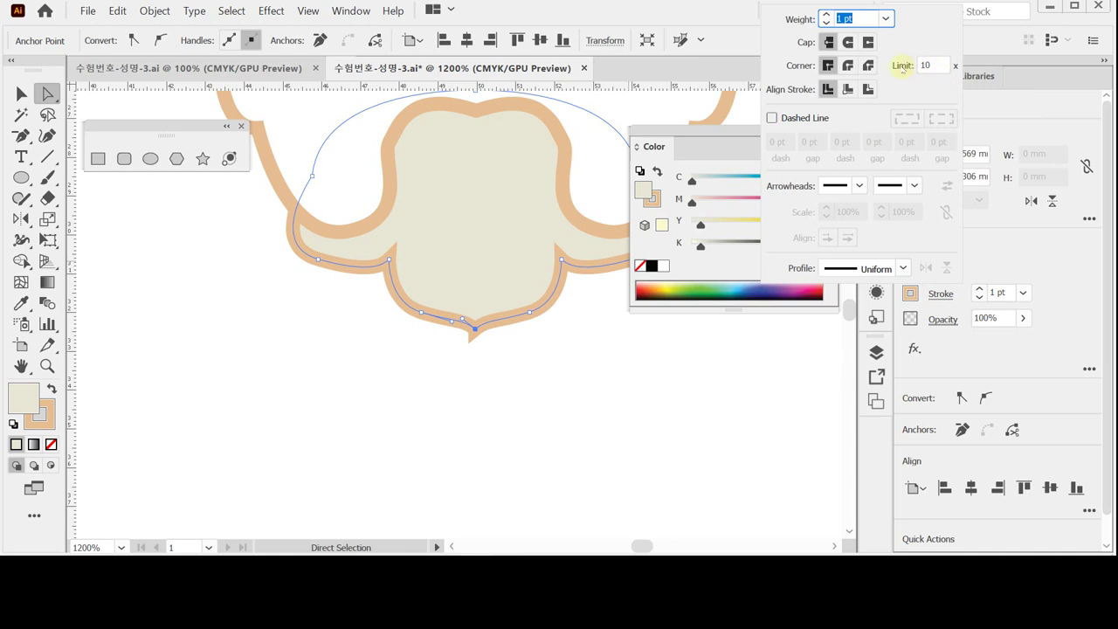
left_click(926, 67)
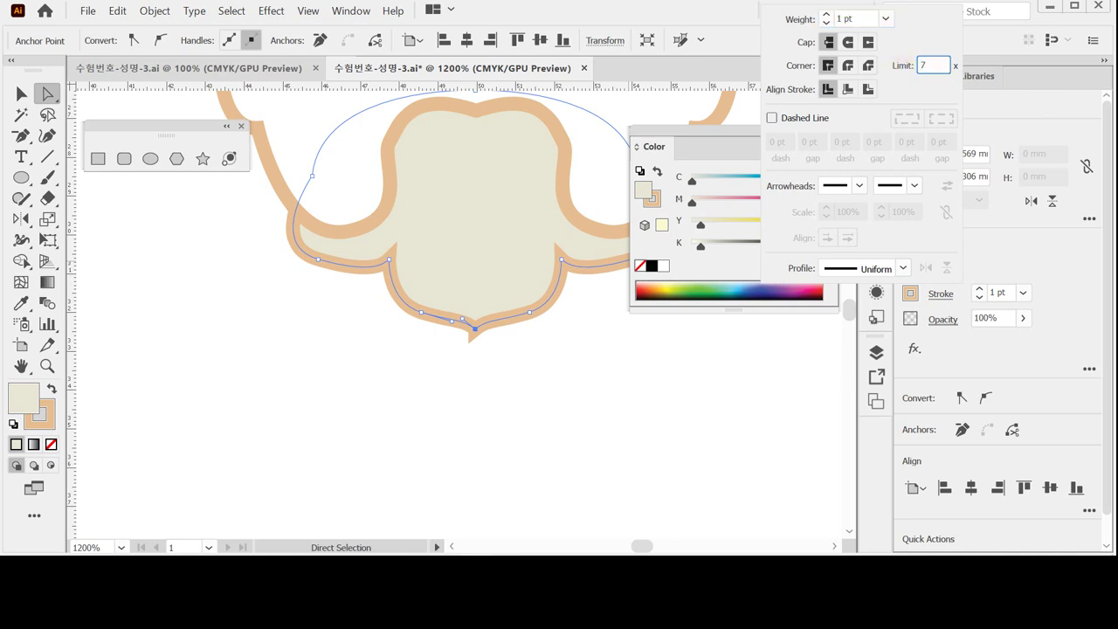
key("Return")
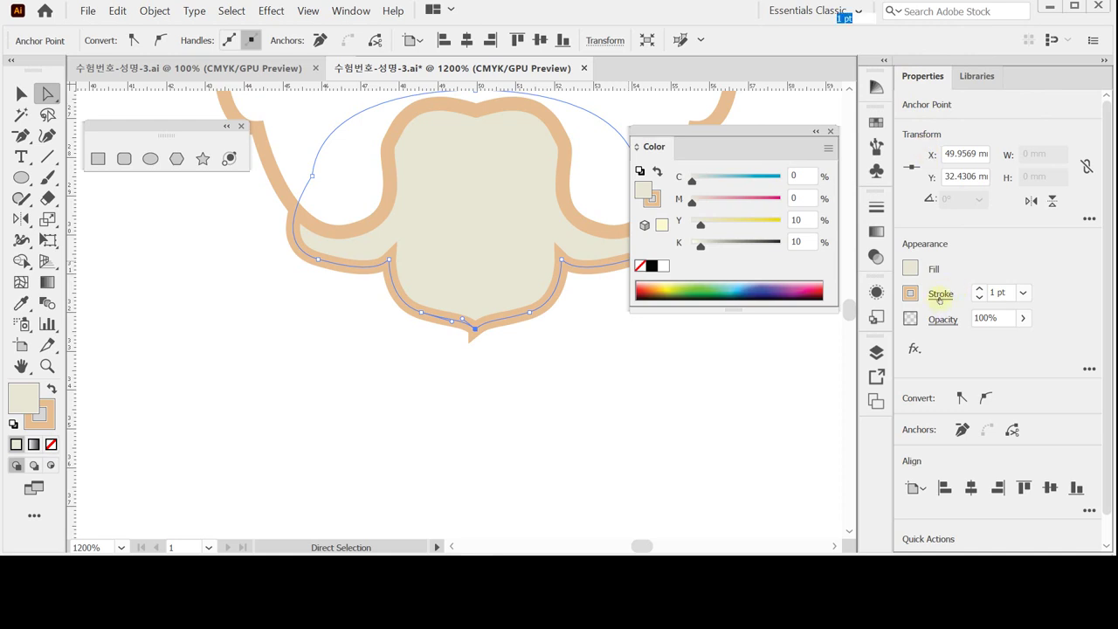
Set the miter limit of the lower beard's stroke to 4
left_click(940, 294)
key("Tab")
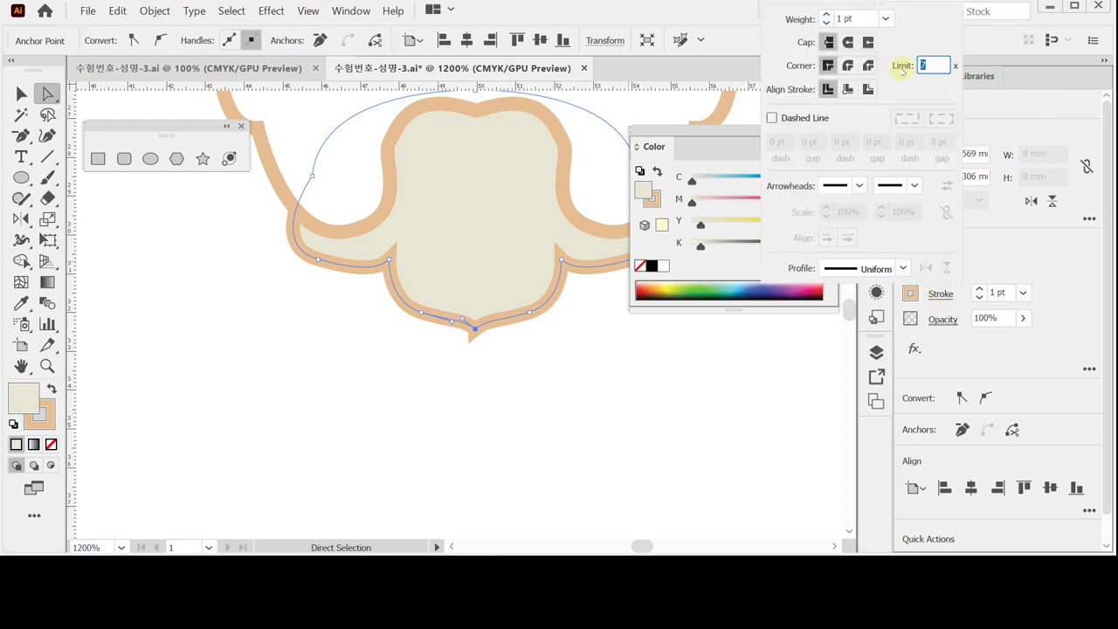
type("4")
key("Return")
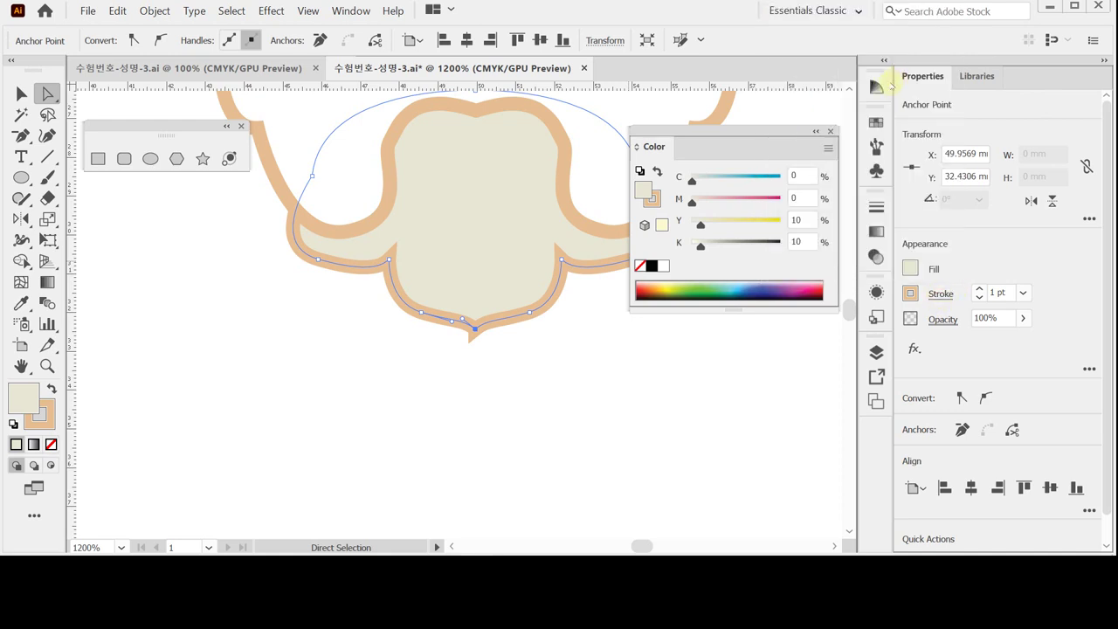
left_click(508, 366)
left_click(478, 332)
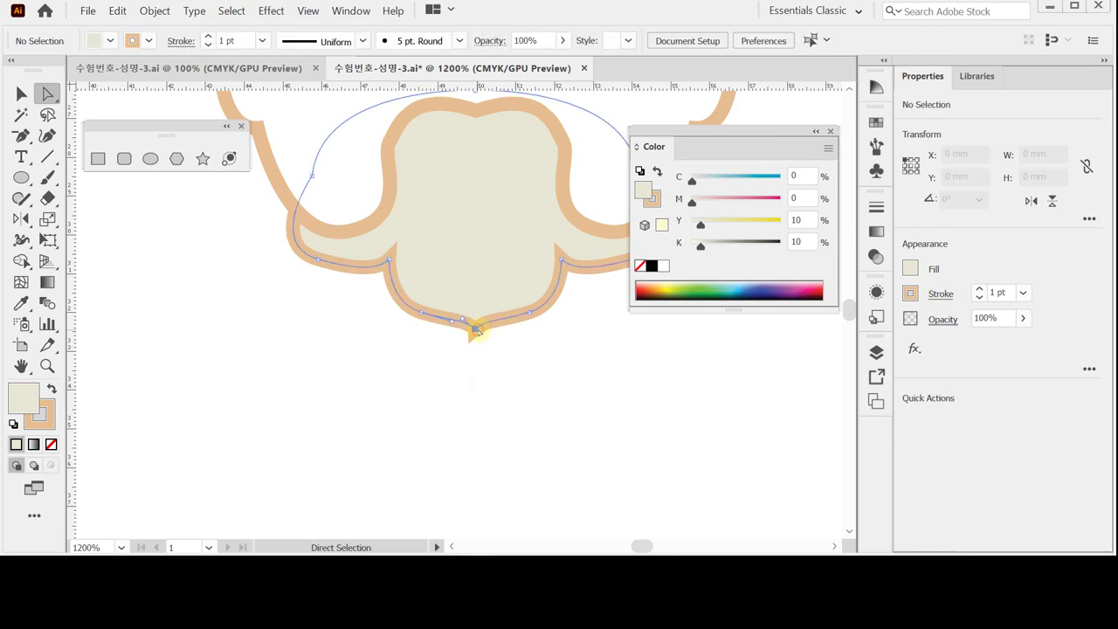
Adjust the direction handle on the right side of the lower beard's bottom tip to mirror the left curve
left_click(479, 333, "ctrl+space")
left_click(458, 328, "ctrl+space")
left_click(359, 300, "ctrl+space")
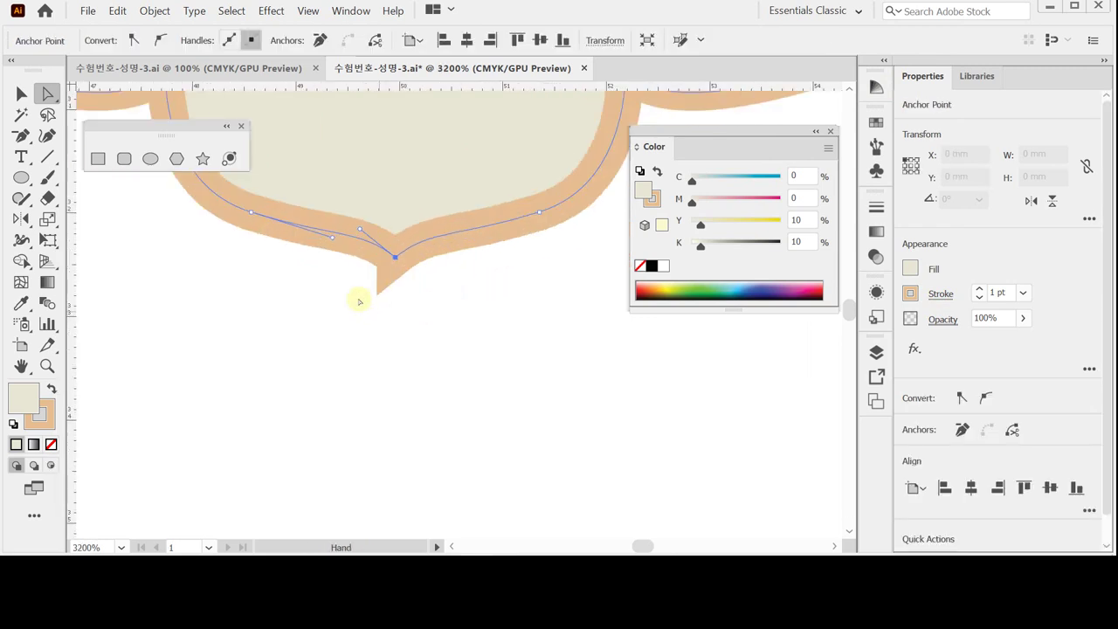
left_click(394, 258)
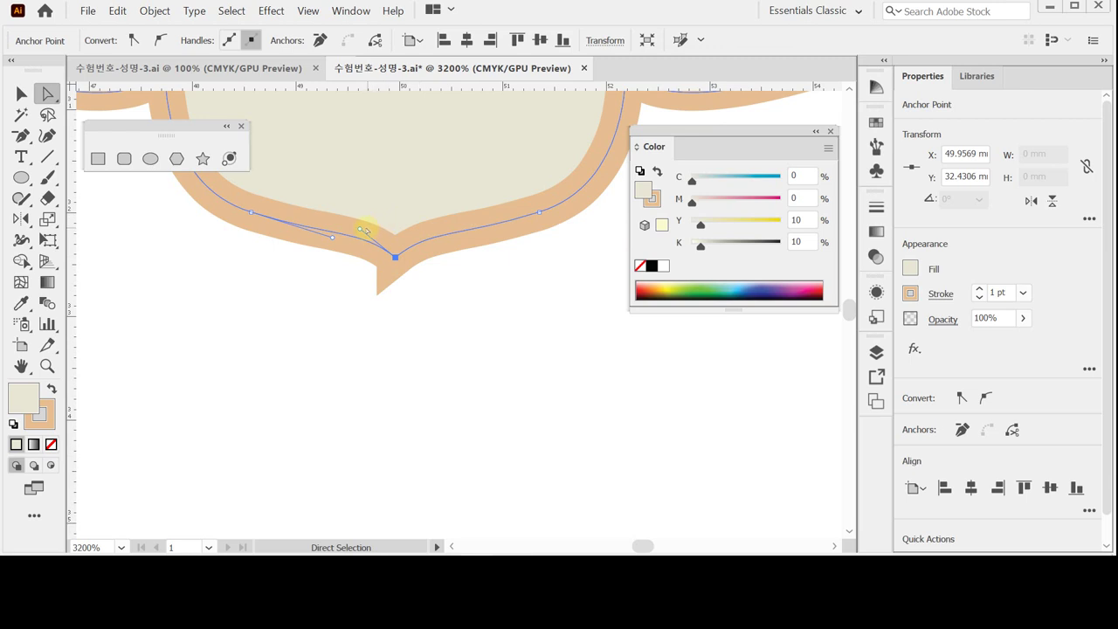
left_click_drag(365, 231, 425, 225)
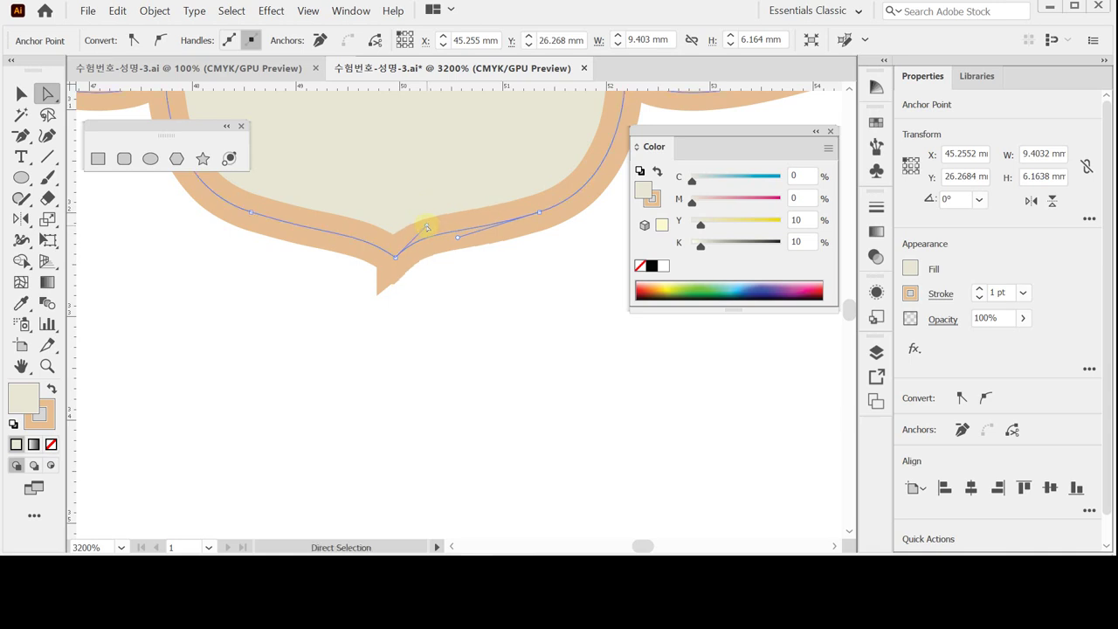
left_click_drag(403, 327, 352, 404)
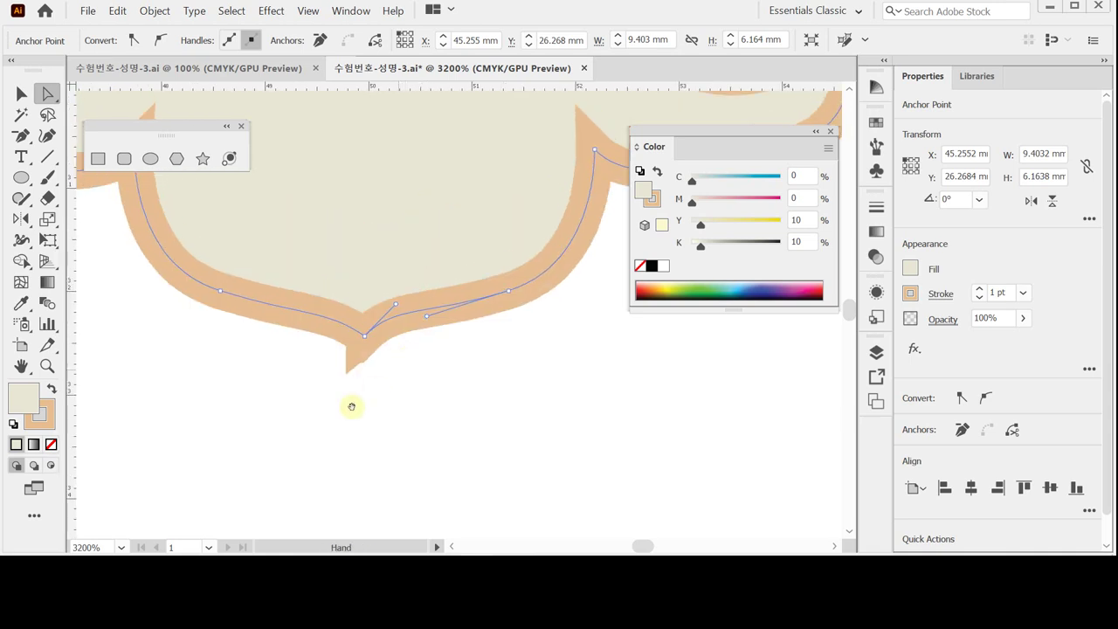
left_click(346, 411)
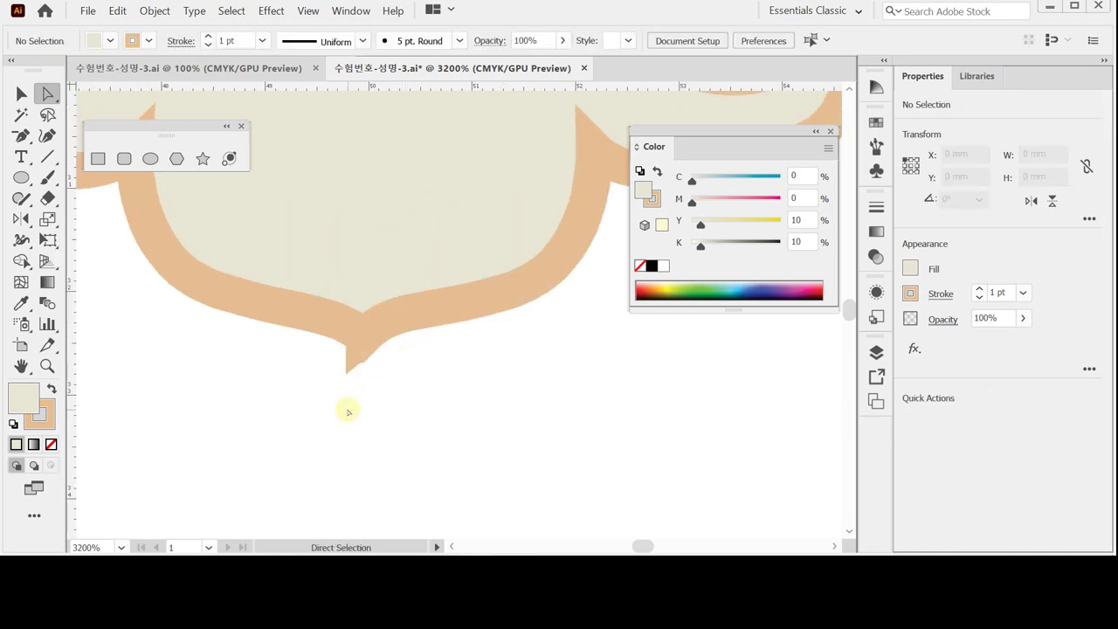
Show the guides over the dog's head and save the document
key("ctrl+minus")
key("ctrl+minus")
key("ctrl+minus")
key("ctrl+minus")
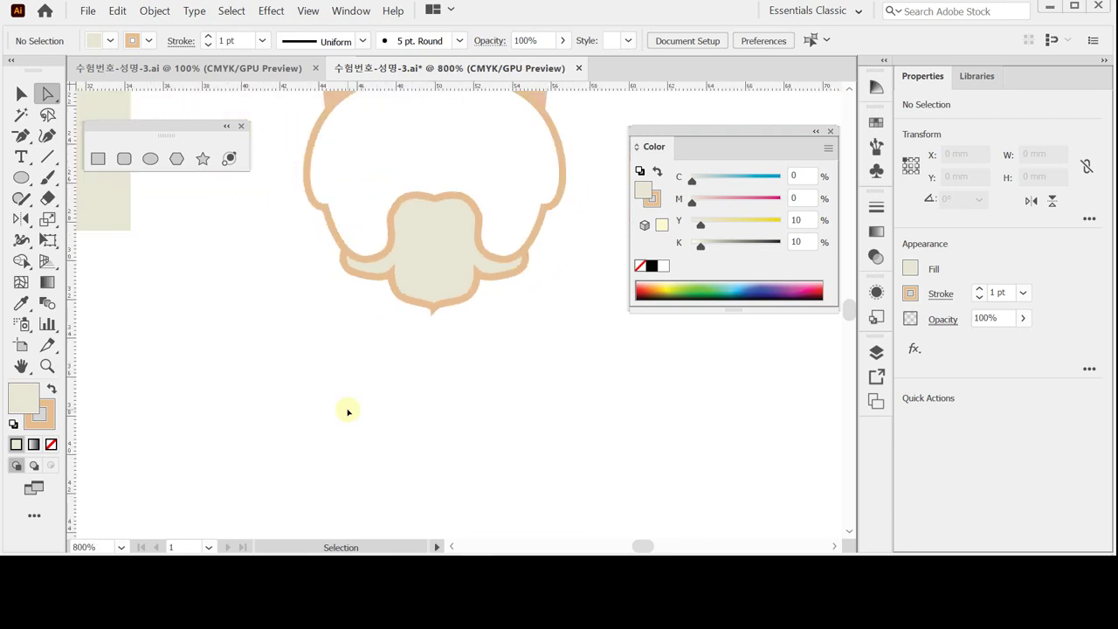
key("ctrl+minus")
left_click_drag(448, 312, 448, 346)
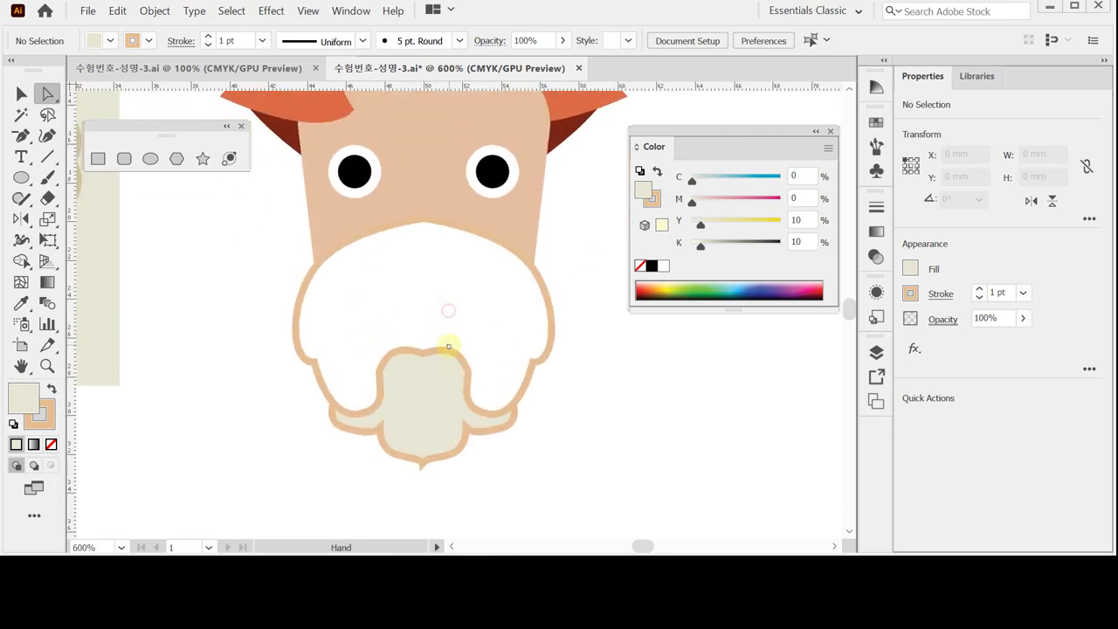
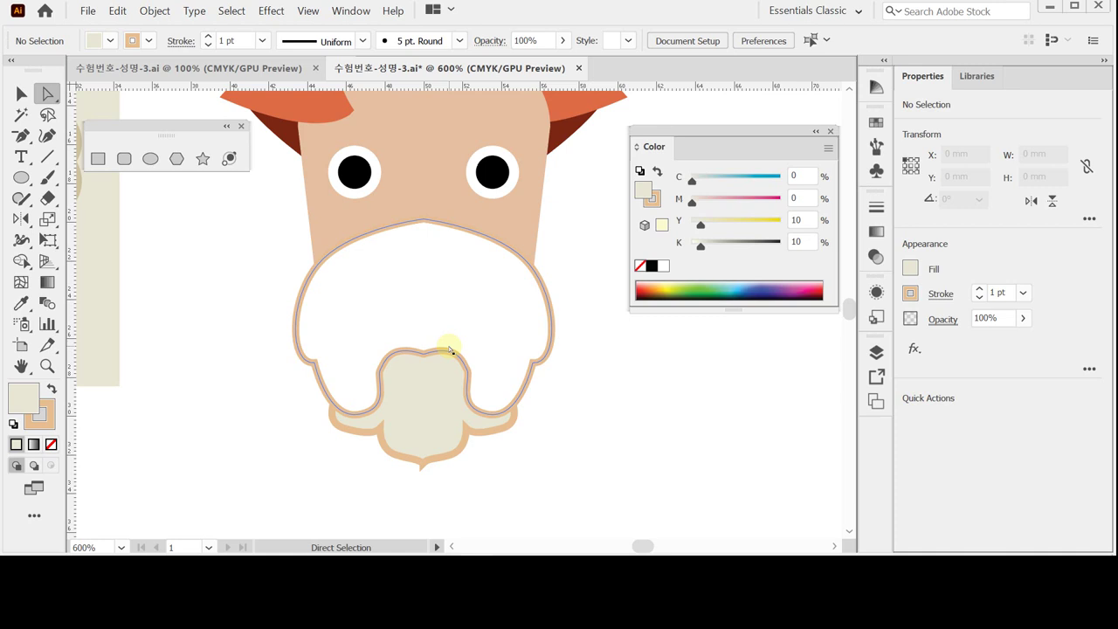
key("ctrl+semicolon")
key("v")
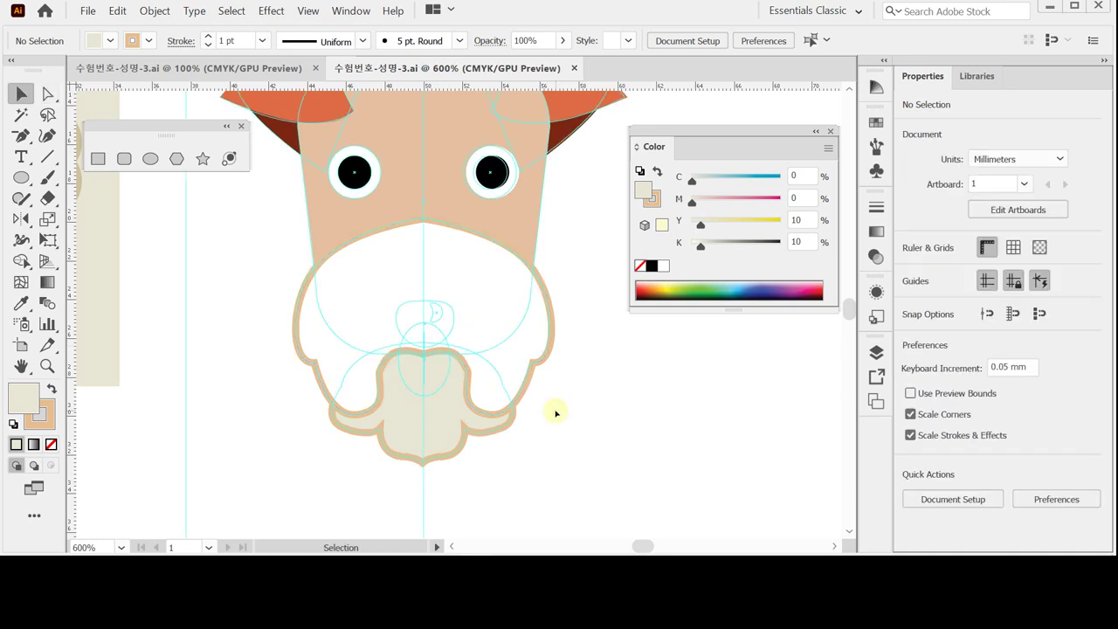
Draw a tongue ellipse about 2.6 mm wide and 3.8 mm high, centred on the vertical guide where muzzle and beard meet
scroll(485, 362, "up", 2)
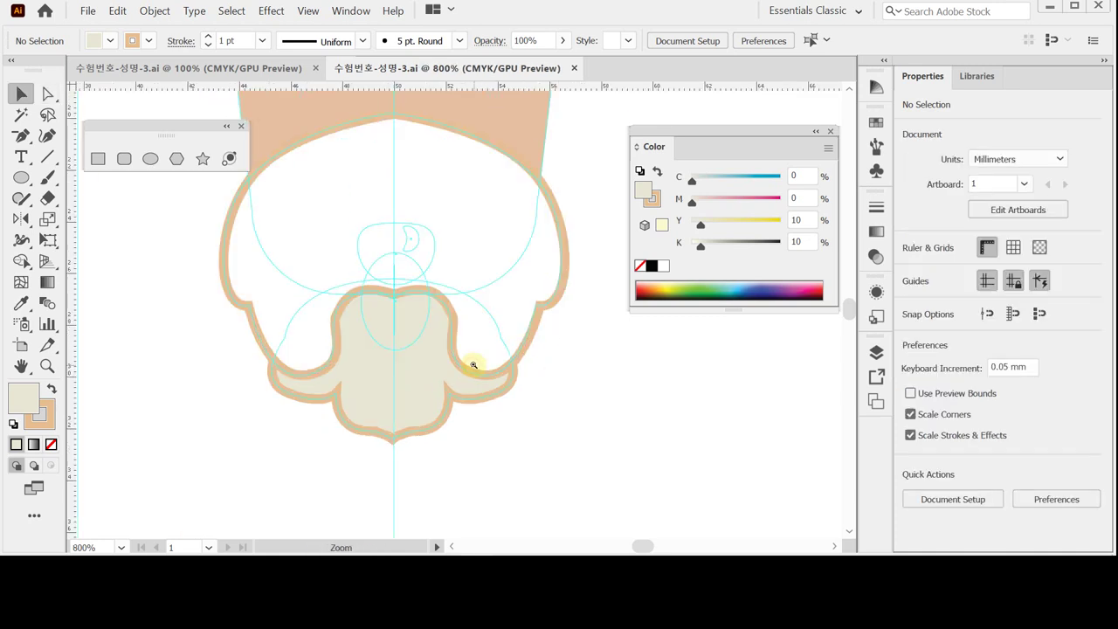
left_click_drag(472, 288, 405, 302)
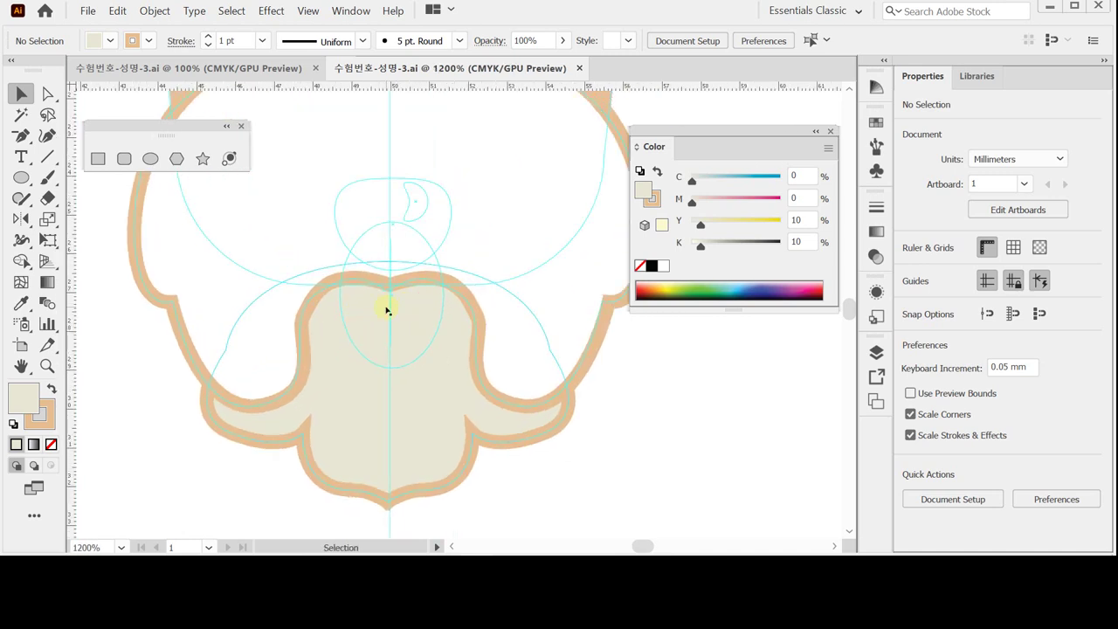
left_click(150, 160)
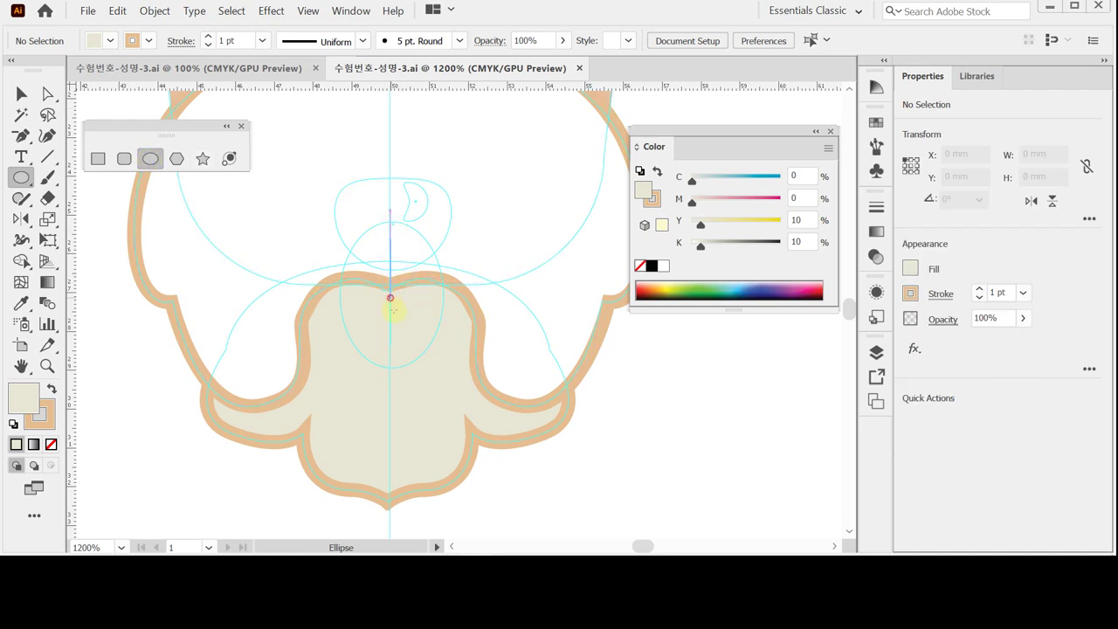
mouse_move(393, 310)
left_mouse_down()
mouse_move(441, 368)
mouse_move(427, 370)
left_mouse_up()
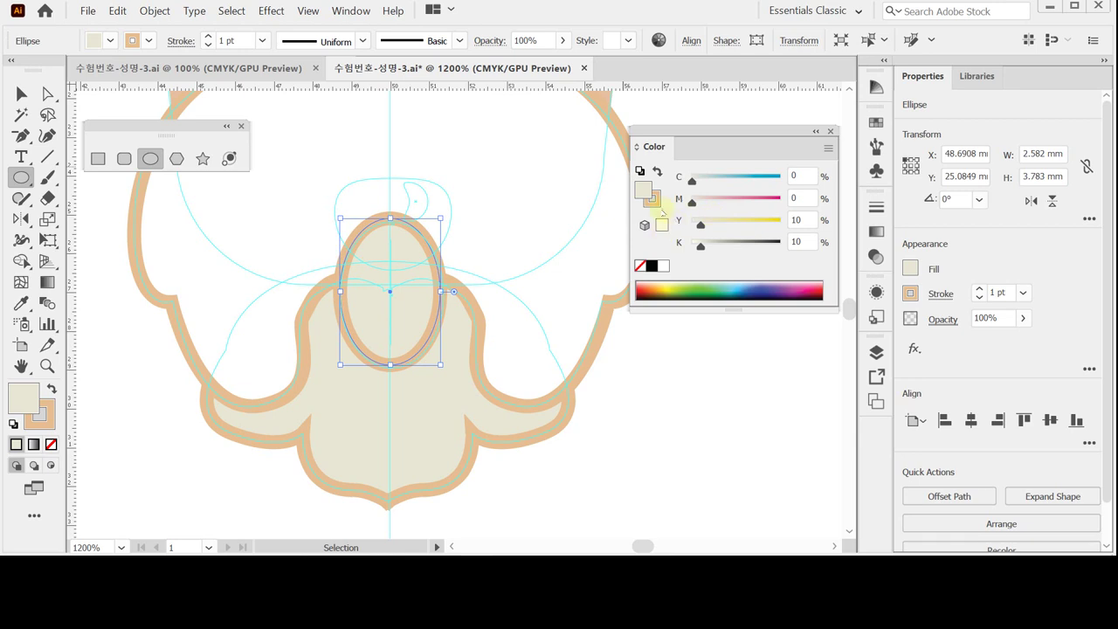
Remove the tongue ellipse's stroke and fill it with C0 M40 Y40 K0
left_click(640, 265)
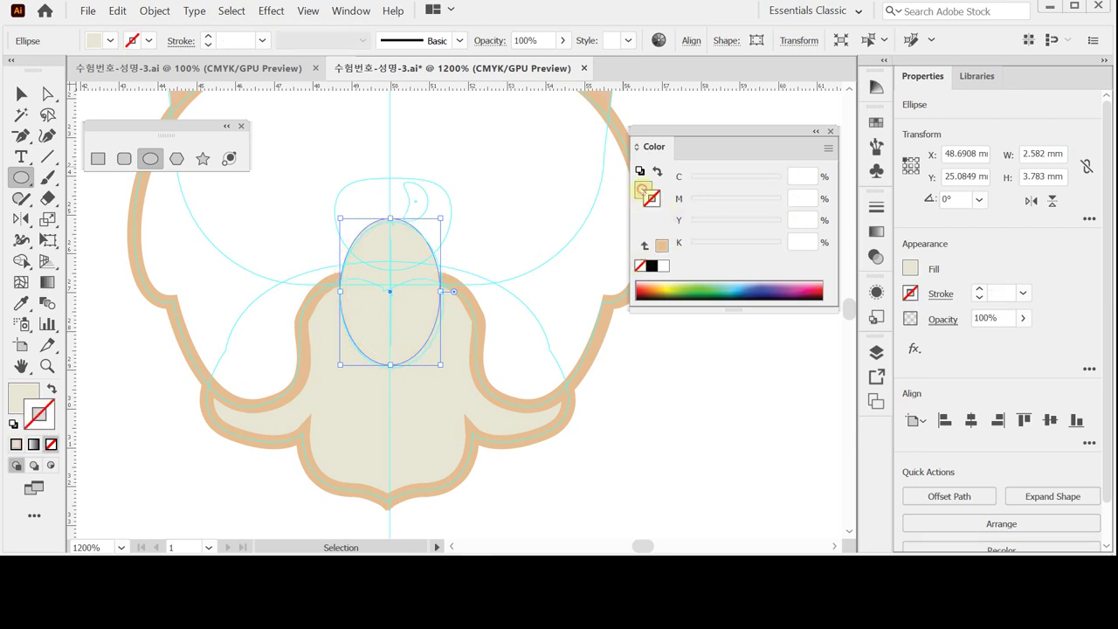
left_click(643, 189)
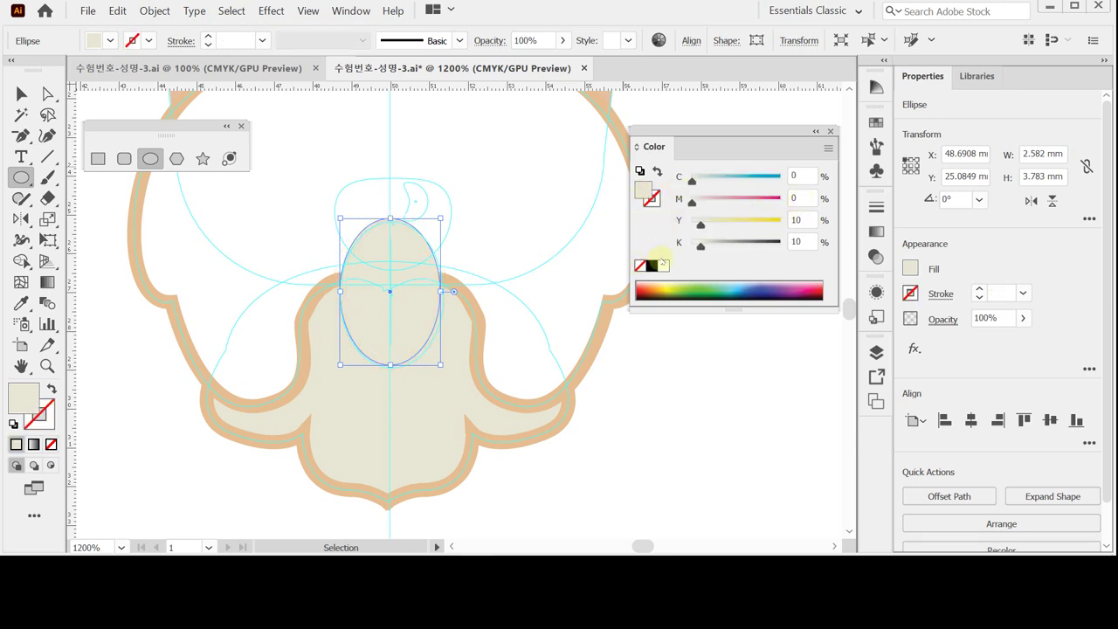
left_click(663, 266)
left_click(794, 200)
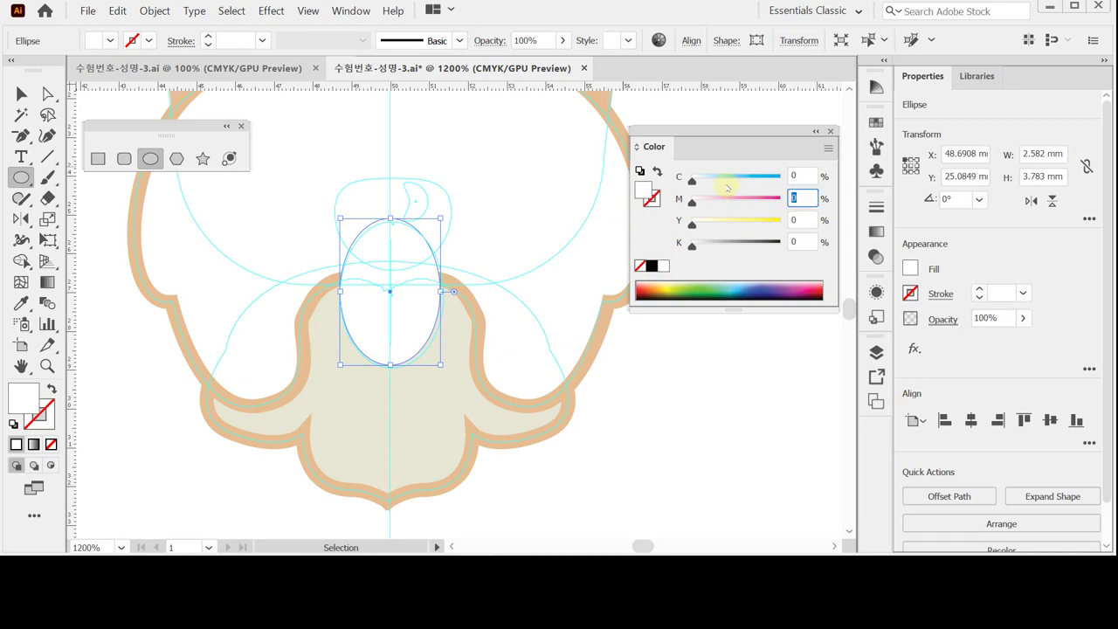
type("40")
key("Tab")
type("40")
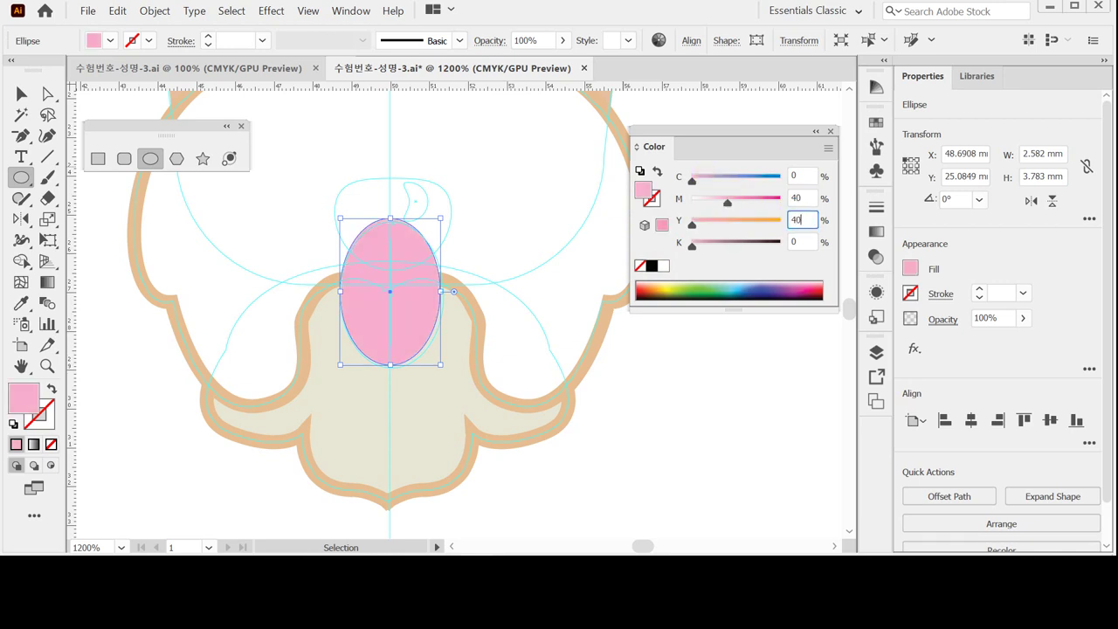
key("Return")
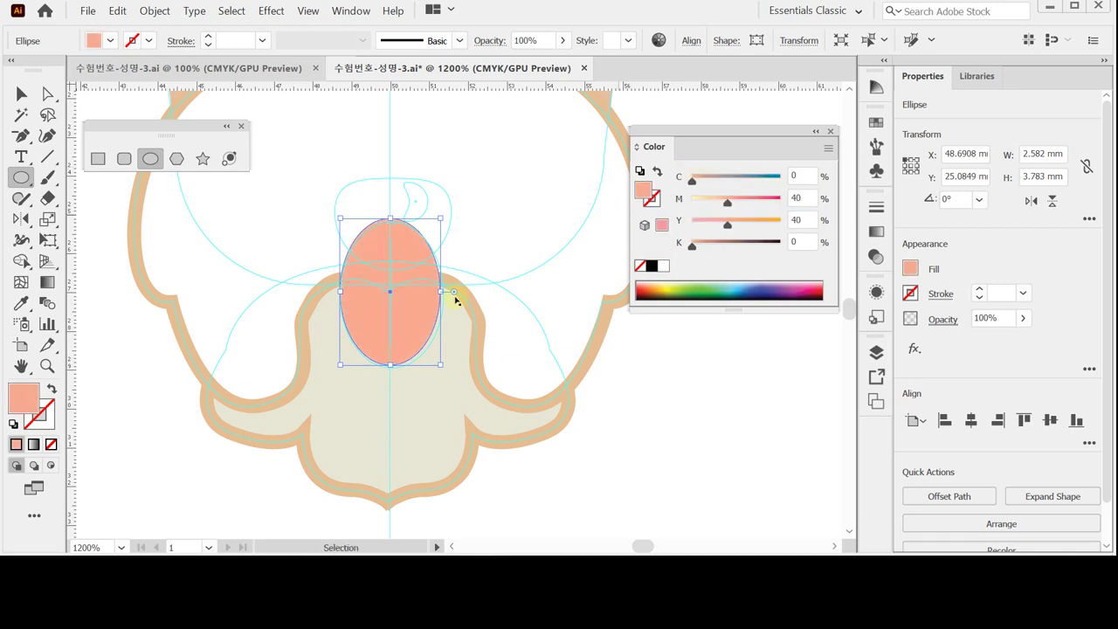
left_click(145, 408, "ctrl")
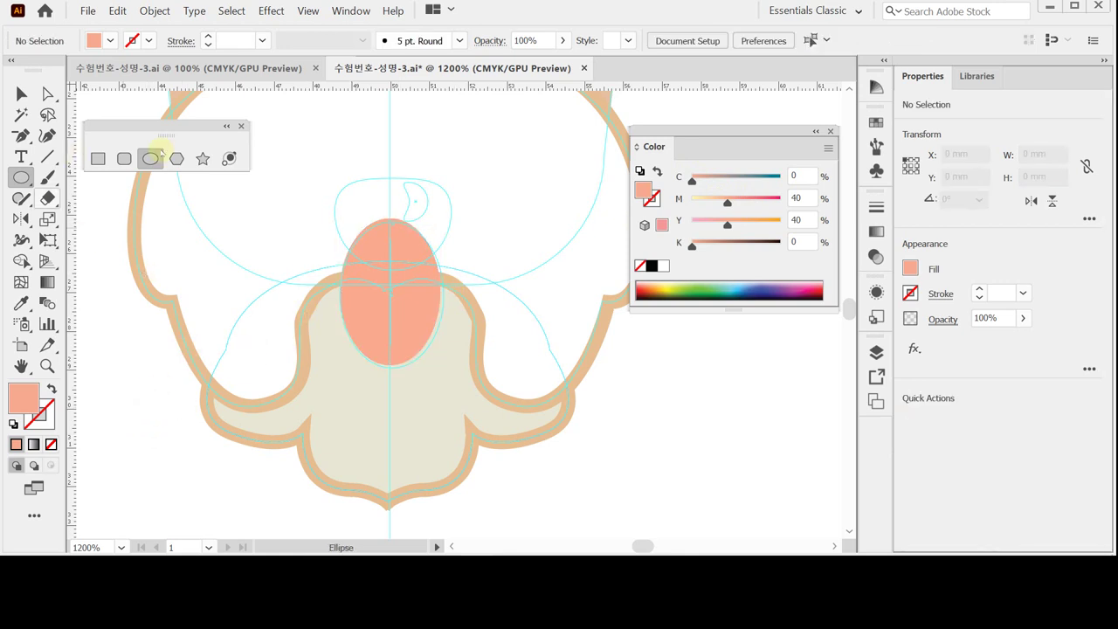
Prepare the Line Segment tool for the tongue's centre line with no fill and a stroke colour of C10 M70 Y0 K30
left_click(47, 159)
left_click(47, 159)
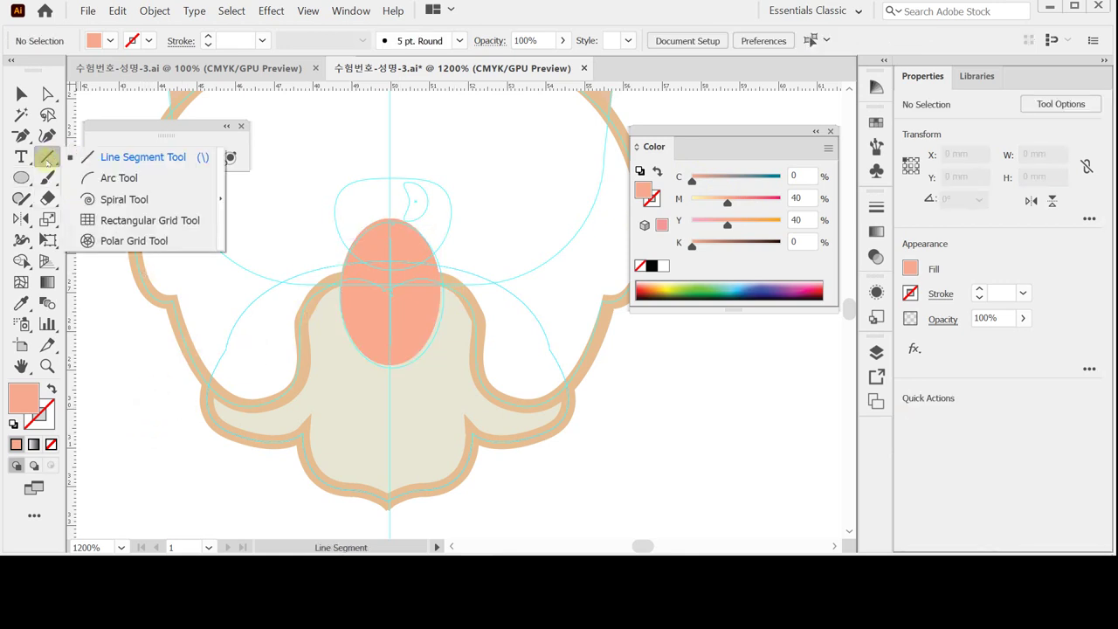
left_click(374, 309)
left_click(390, 308)
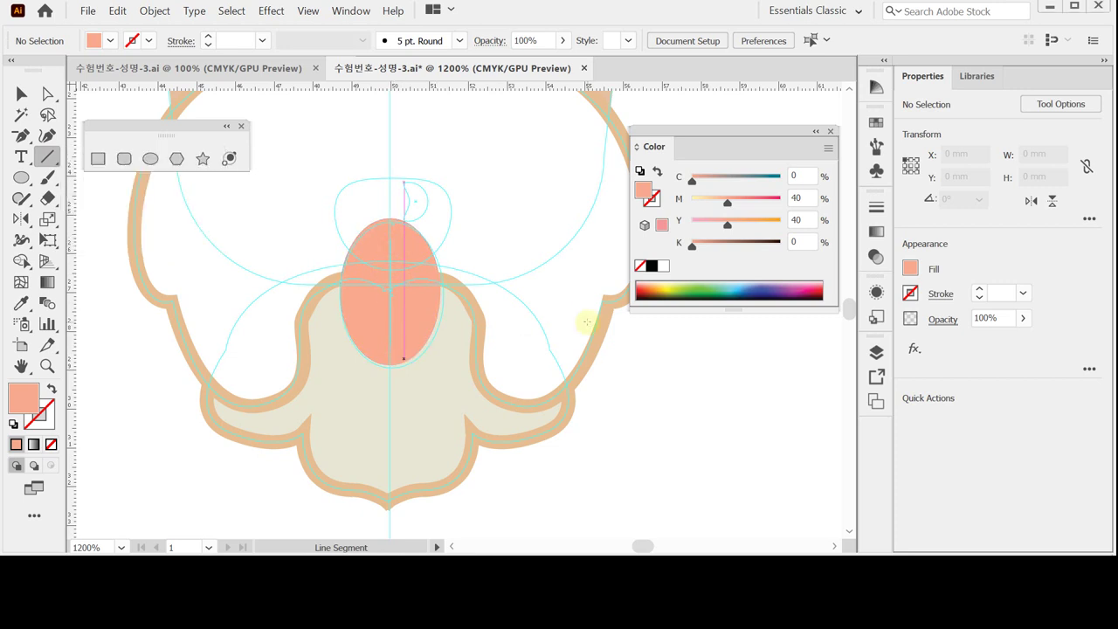
left_click(658, 172)
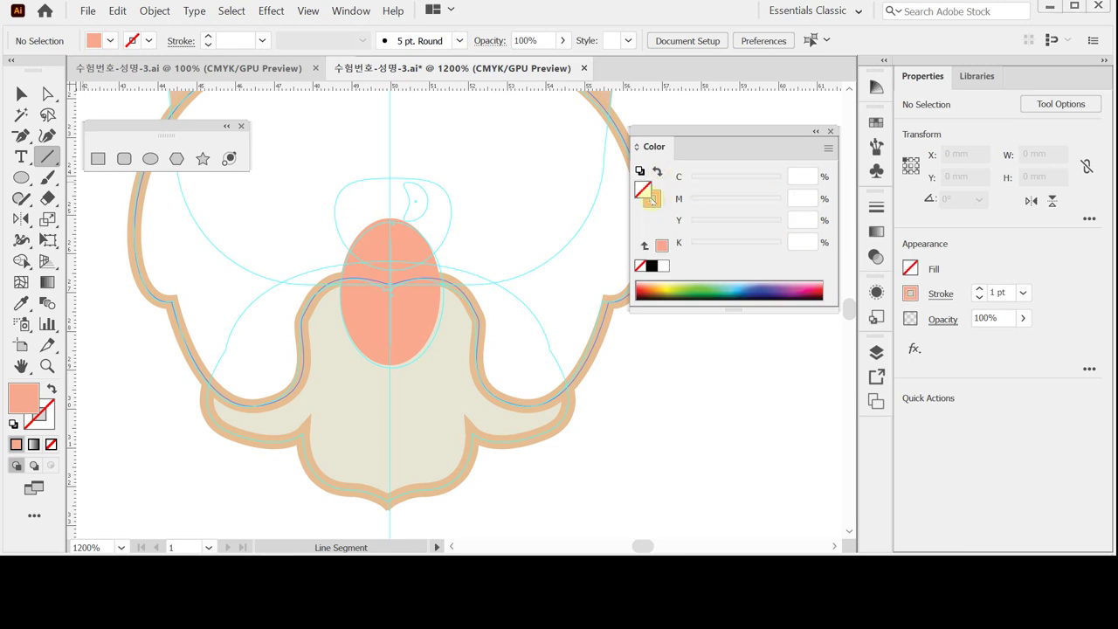
left_click(655, 201)
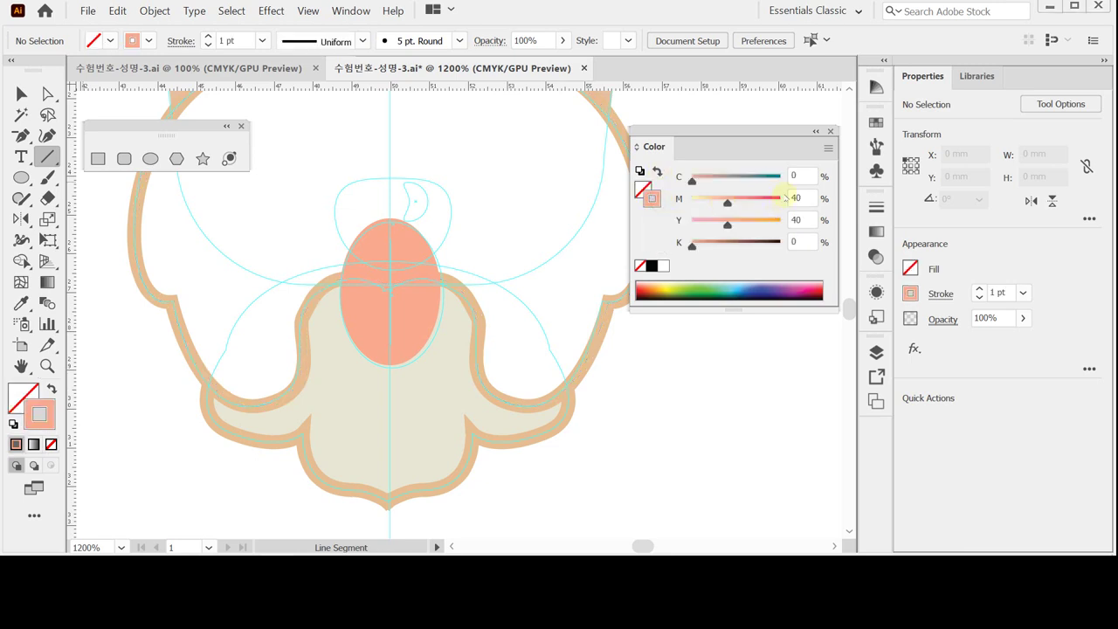
left_click(803, 178)
type("10")
key("Tab")
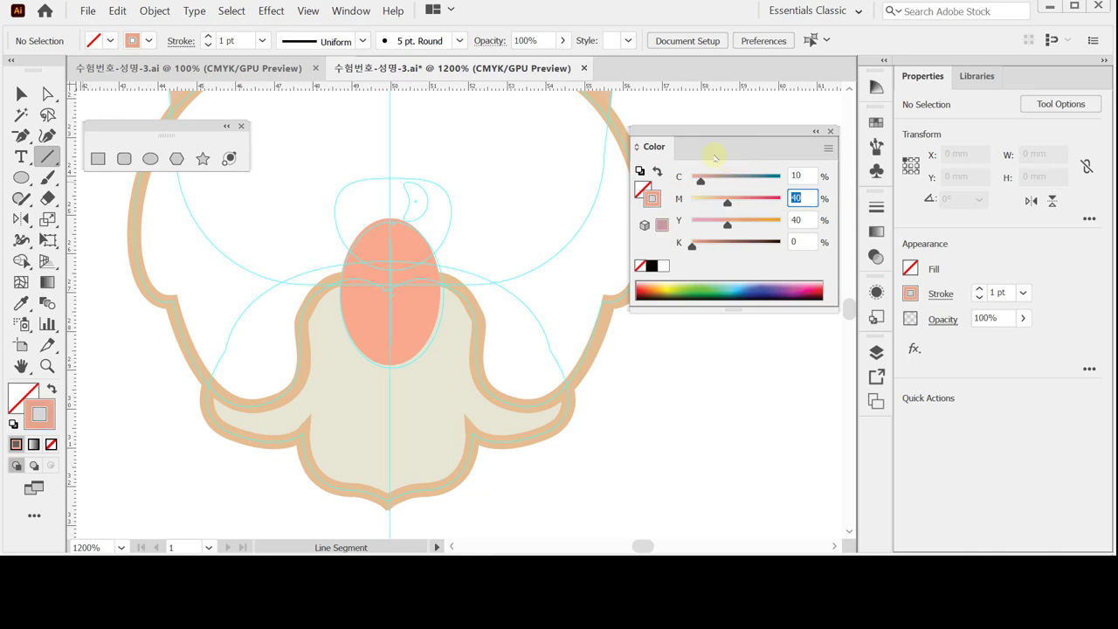
key("Tab")
type("0")
key("Tab")
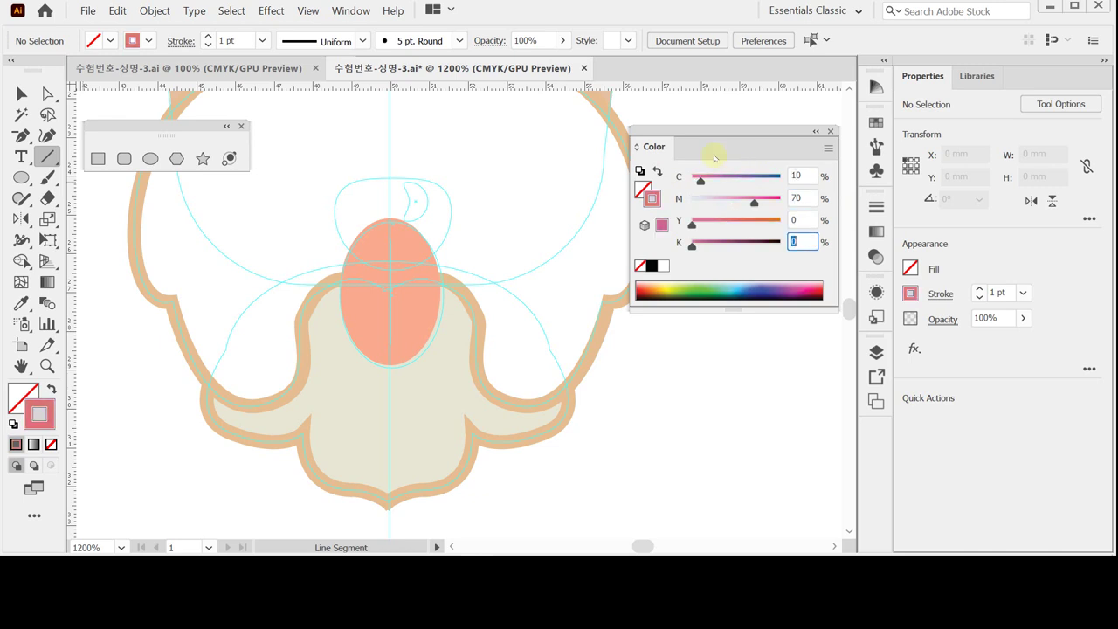
left_click(715, 157)
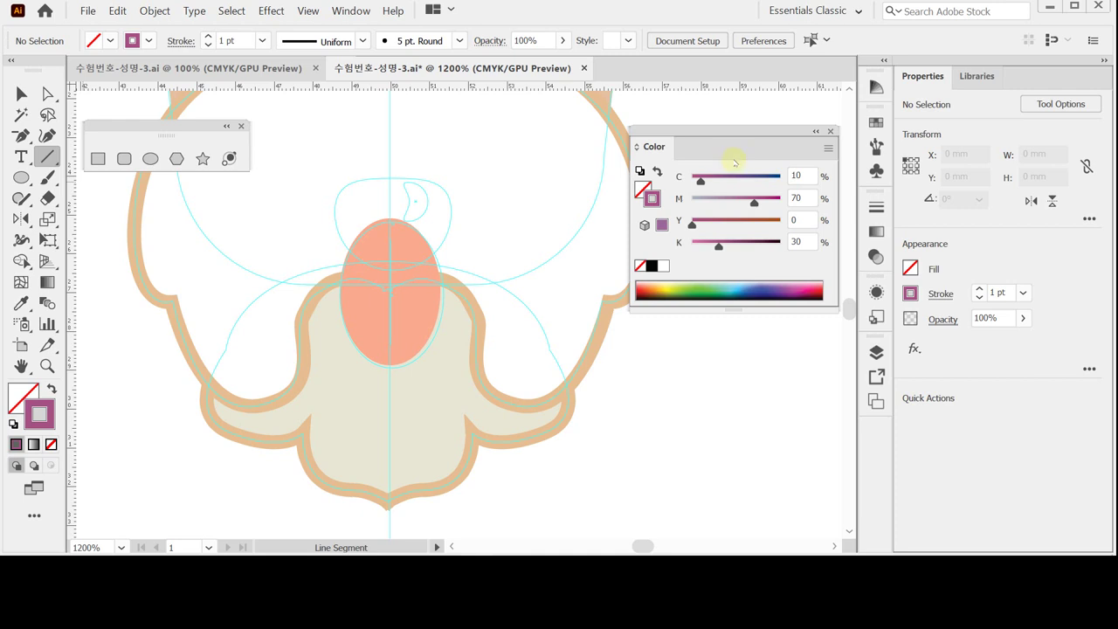
Draw a vertical centre line about 2.6 mm long down the middle of the tongue ellipse
left_click(392, 320, "ctrl")
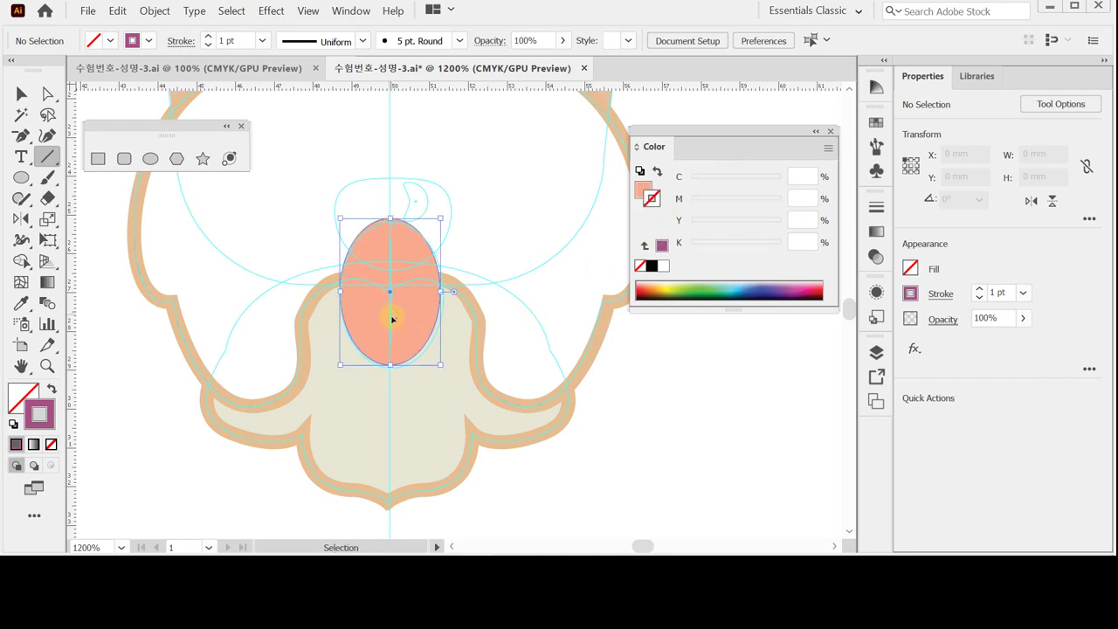
left_click(391, 320, "ctrl")
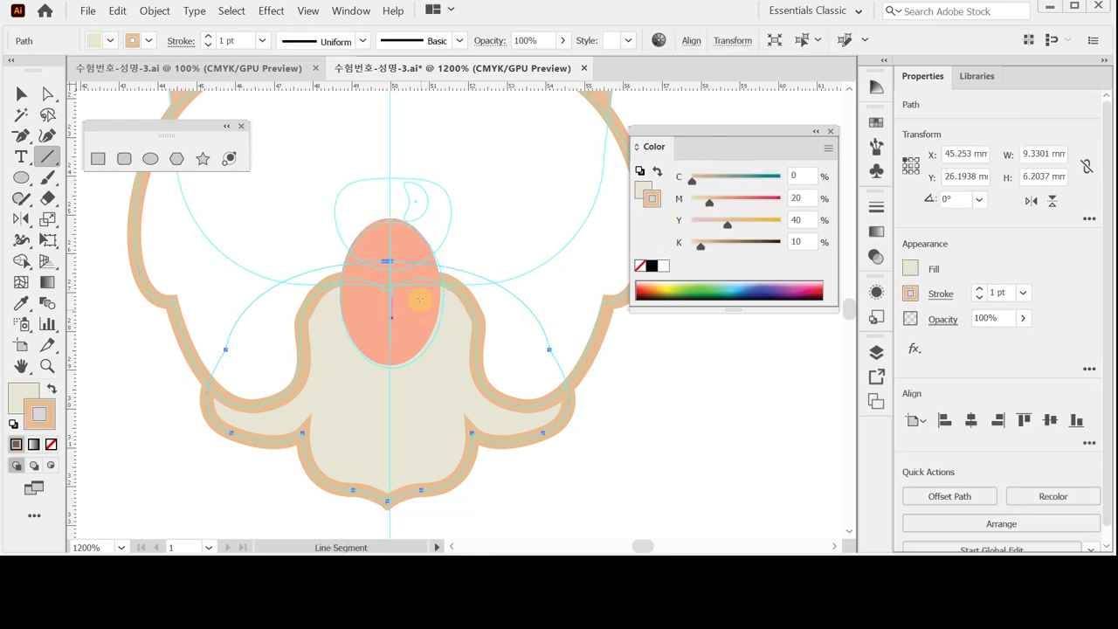
left_click(684, 442, "ctrl")
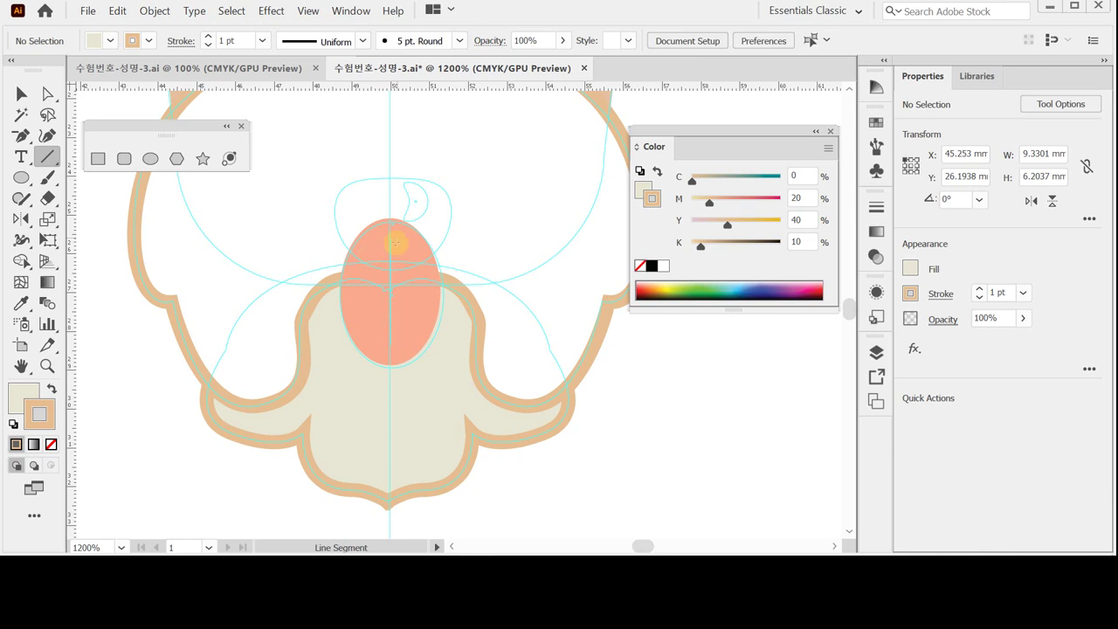
left_click(393, 244, "ctrl")
left_click(107, 320, "ctrl")
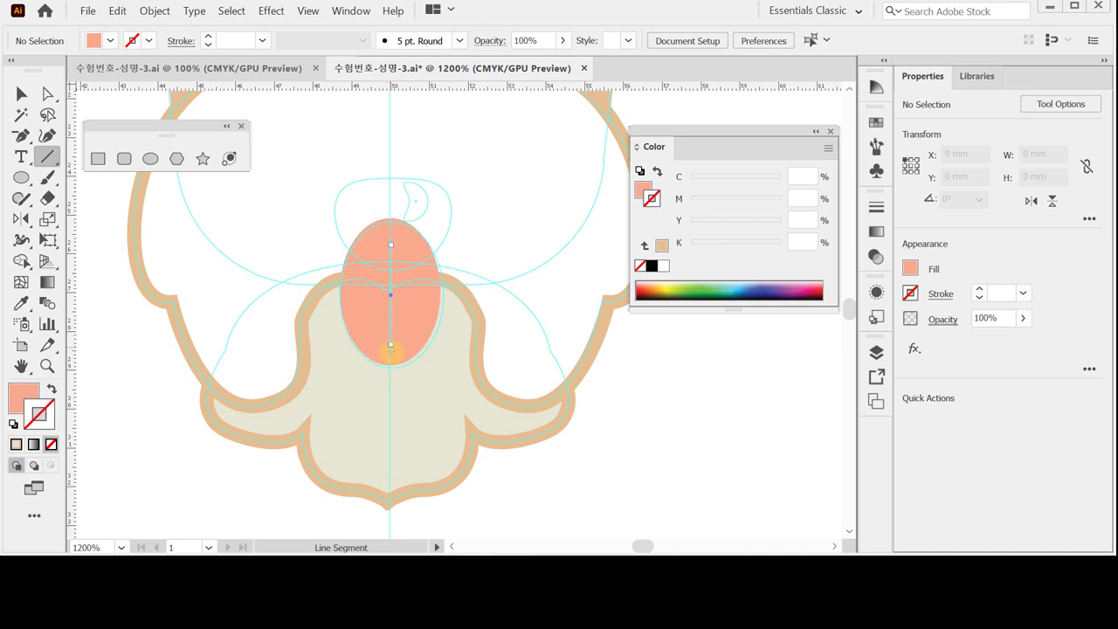
left_click_drag(390, 349, 390, 345)
Remove the tongue line's fill and set its stroke colour to C10 M70 Y0 K30
left_click(662, 247)
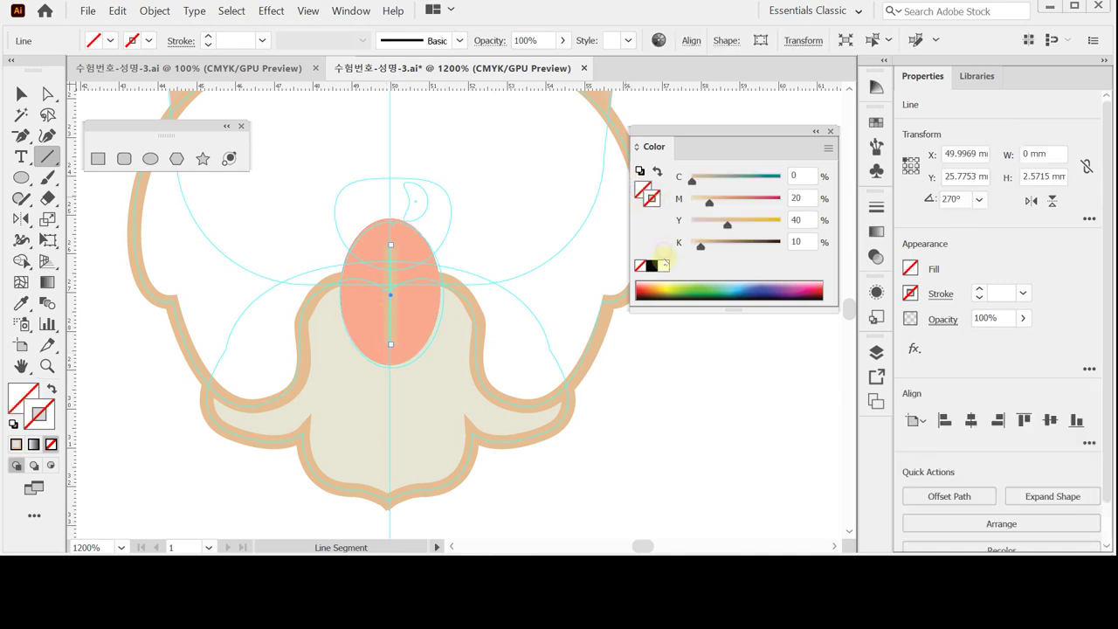
left_click(664, 262)
left_click(802, 176)
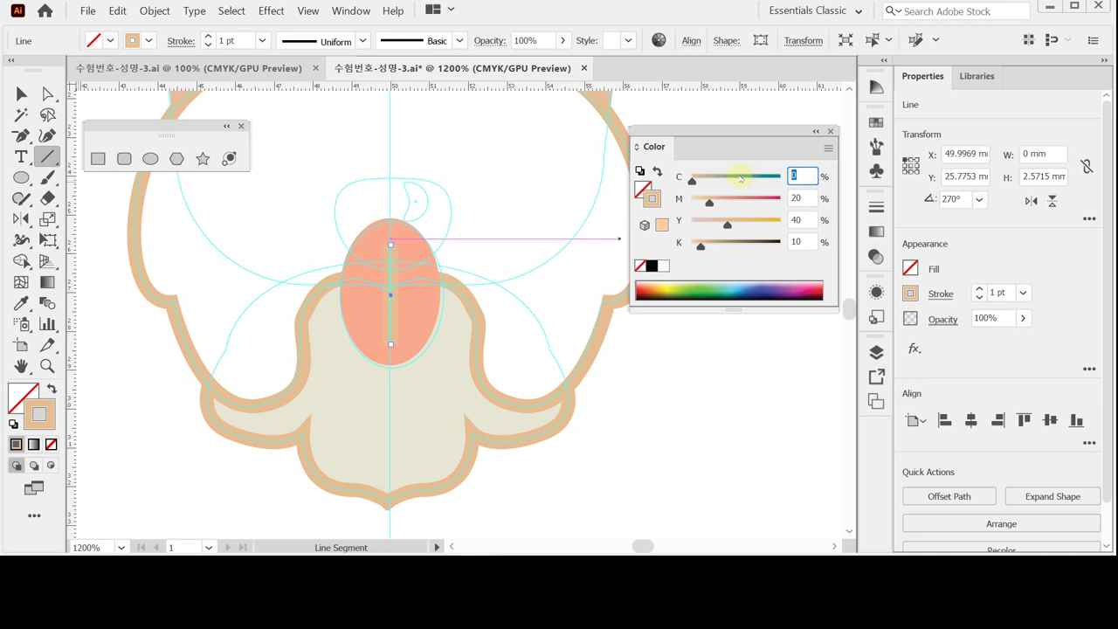
type("10")
key("Tab")
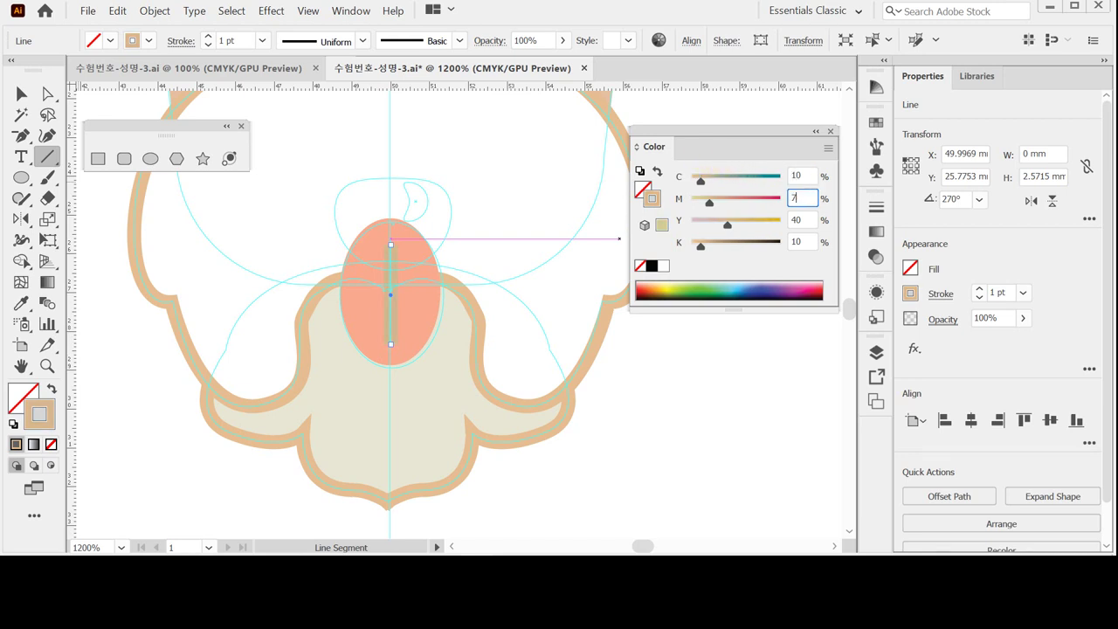
type("70")
key("Tab")
type("0")
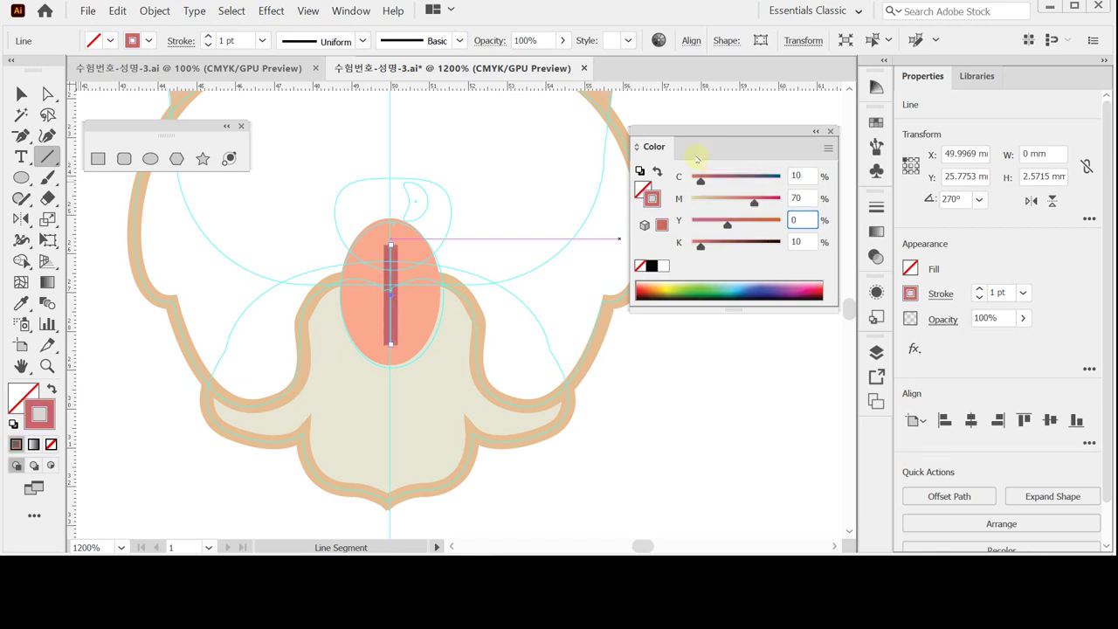
key("Tab")
type("30")
key("Return")
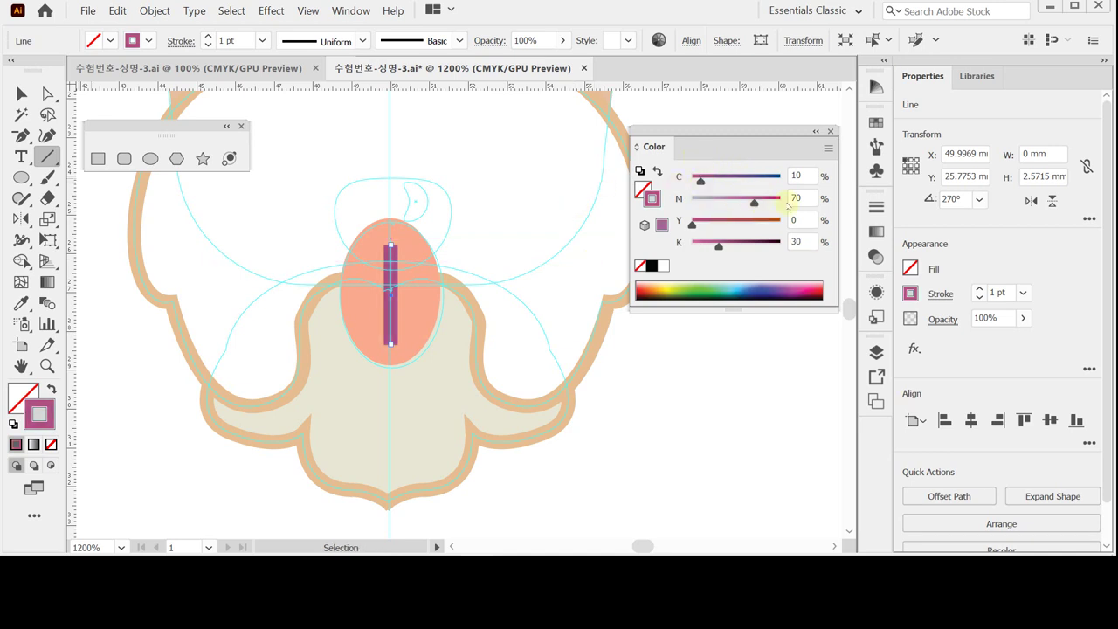
Give the tongue's centre line round stroke caps
left_click(937, 295)
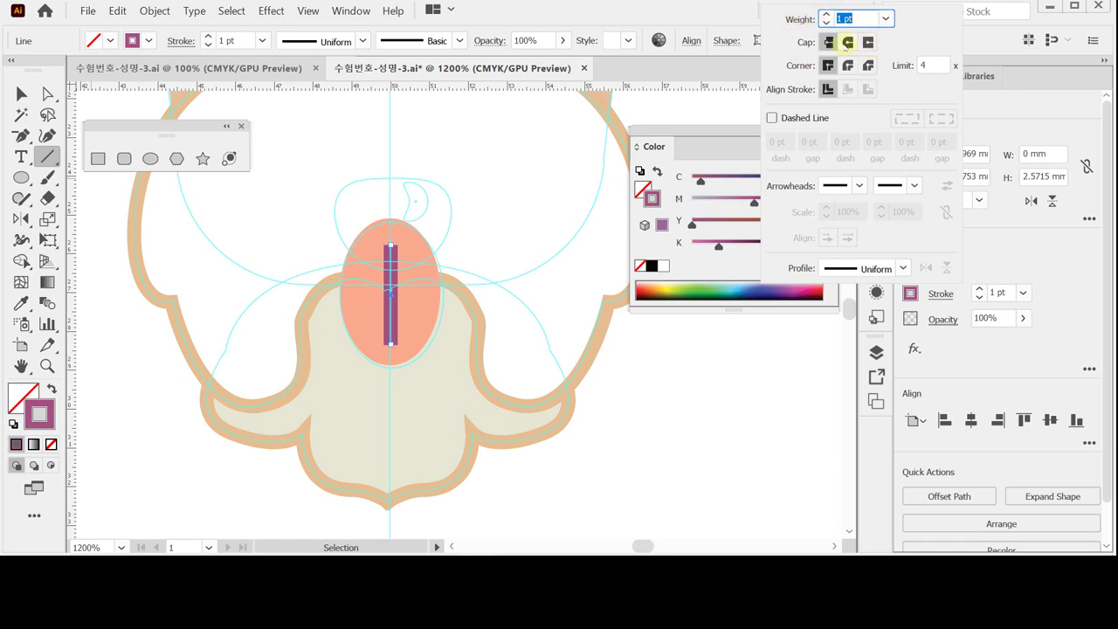
left_click(846, 41)
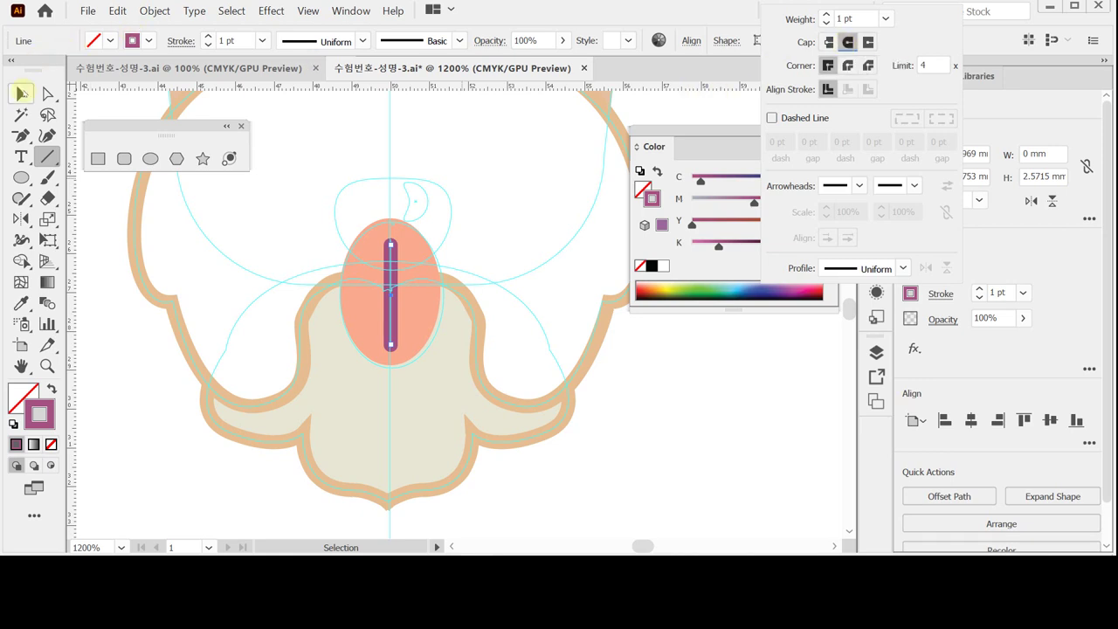
left_click(22, 93)
left_click(226, 249)
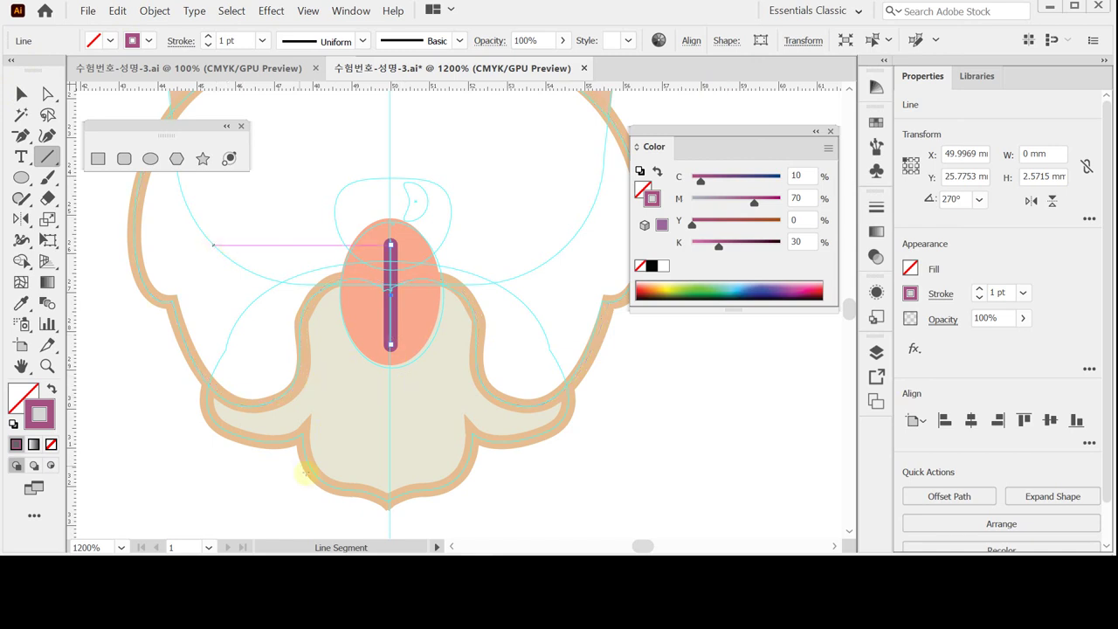
Bring the white muzzle shape to the front so it covers the upper part of the tongue, and save the document
left_click_drag(287, 253, 280, 294)
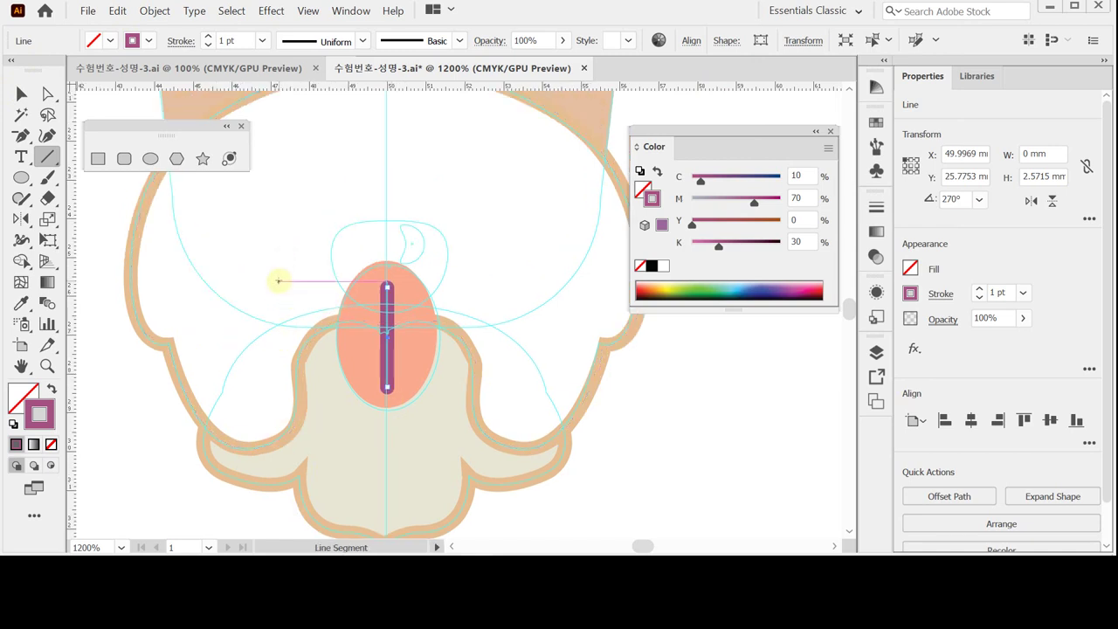
left_click(278, 280, "ctrl")
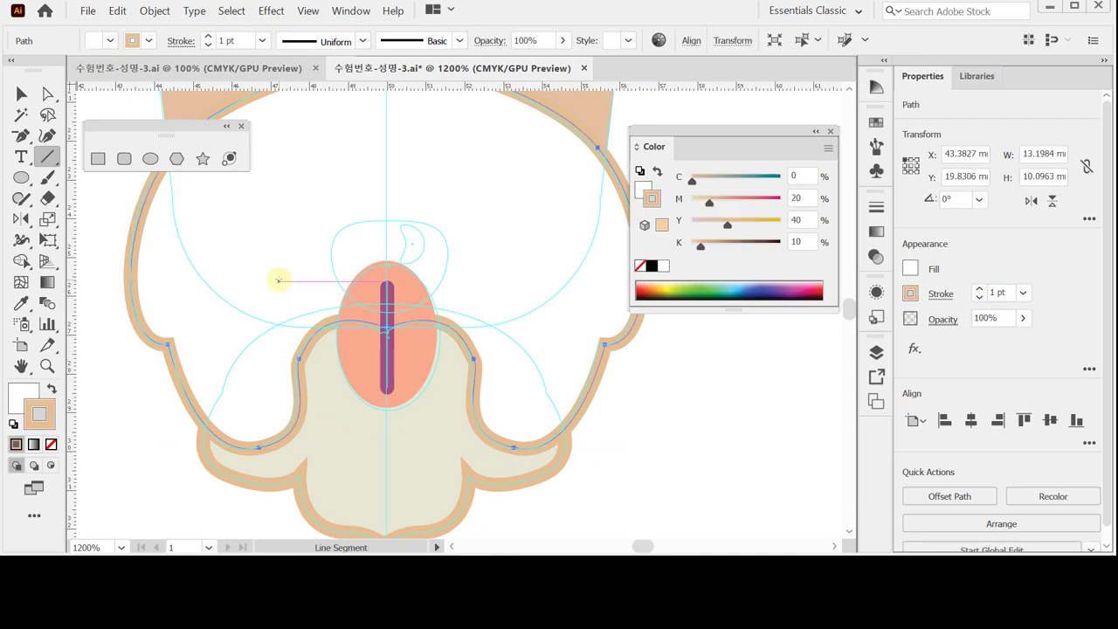
left_click(279, 280, "ctrl")
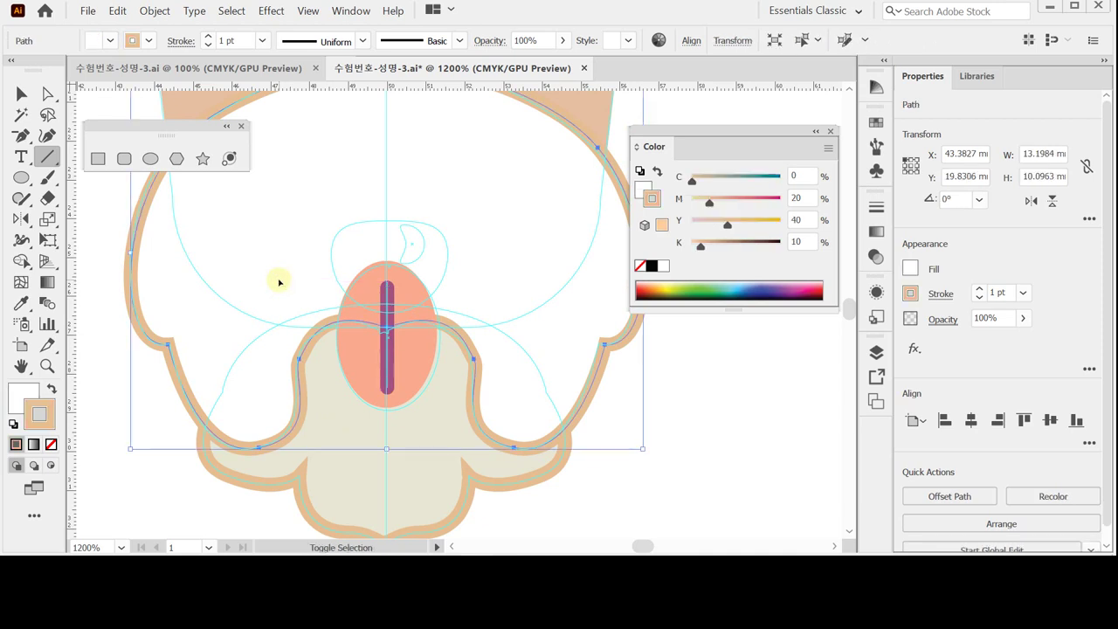
key("ctrl+shift+bracketright")
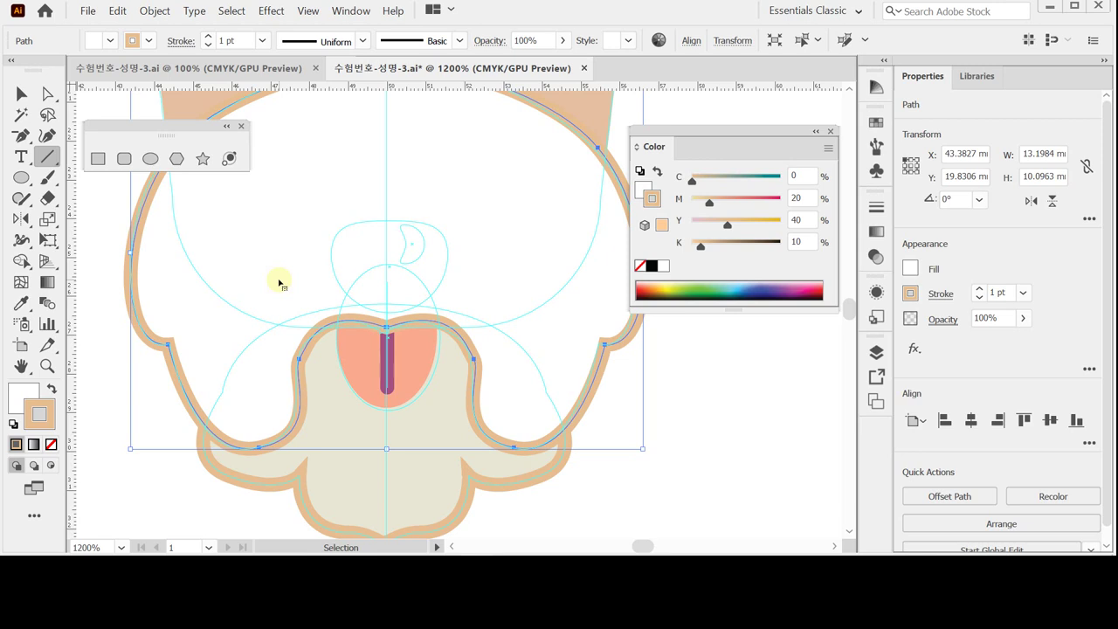
key("ctrl+s")
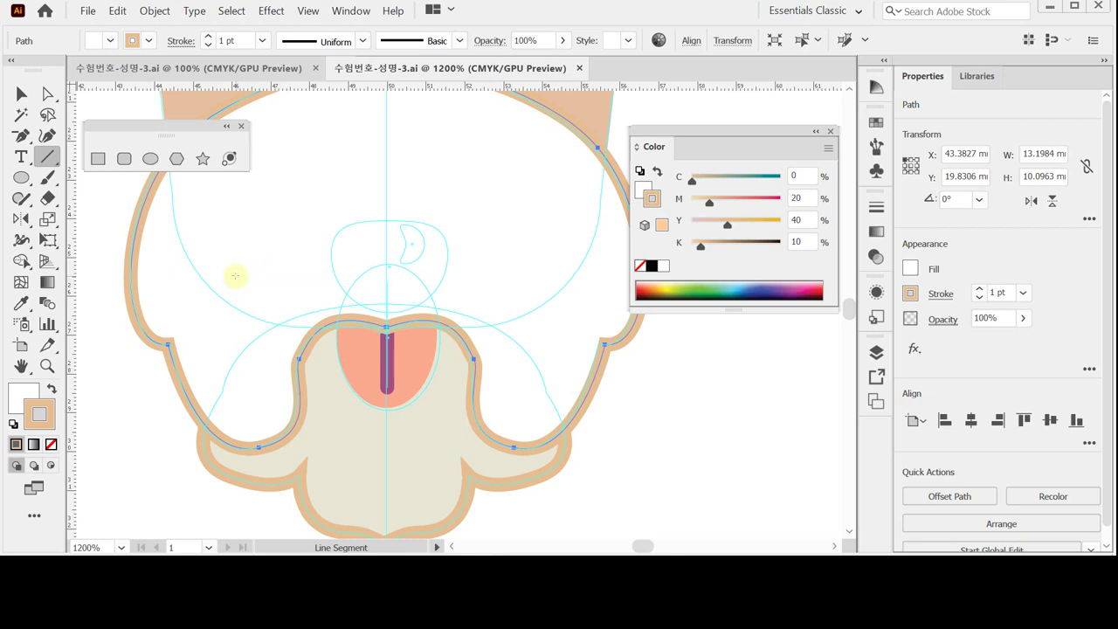
left_click(689, 469, "ctrl")
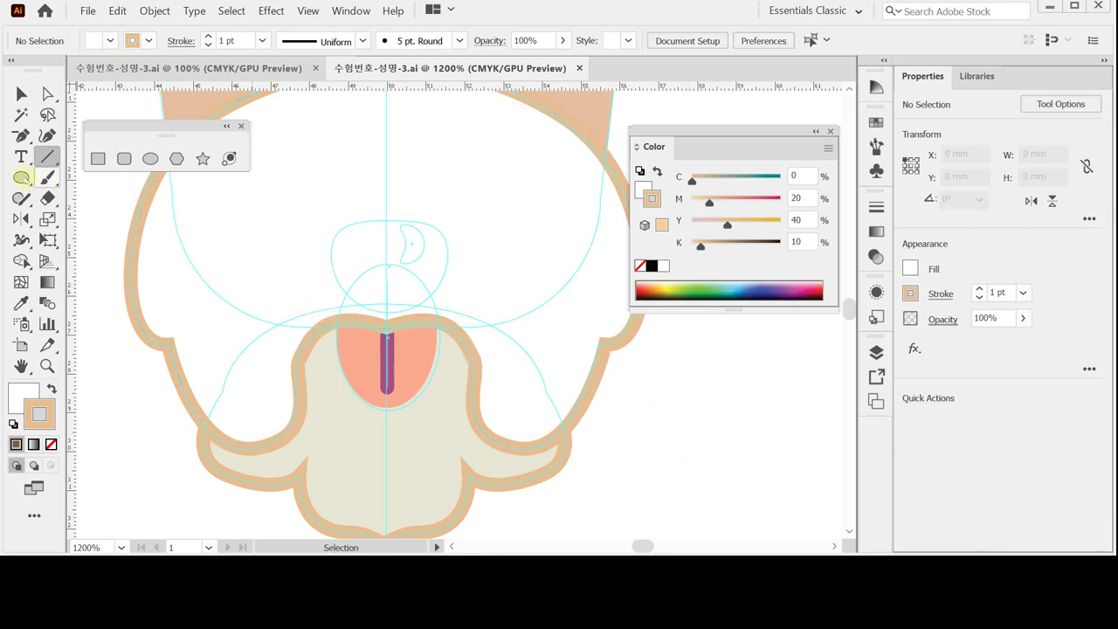
Draw a nose circle about 2.7 mm across, centred on the vertical guide above the tongue, with black fill and no stroke
left_click(21, 177)
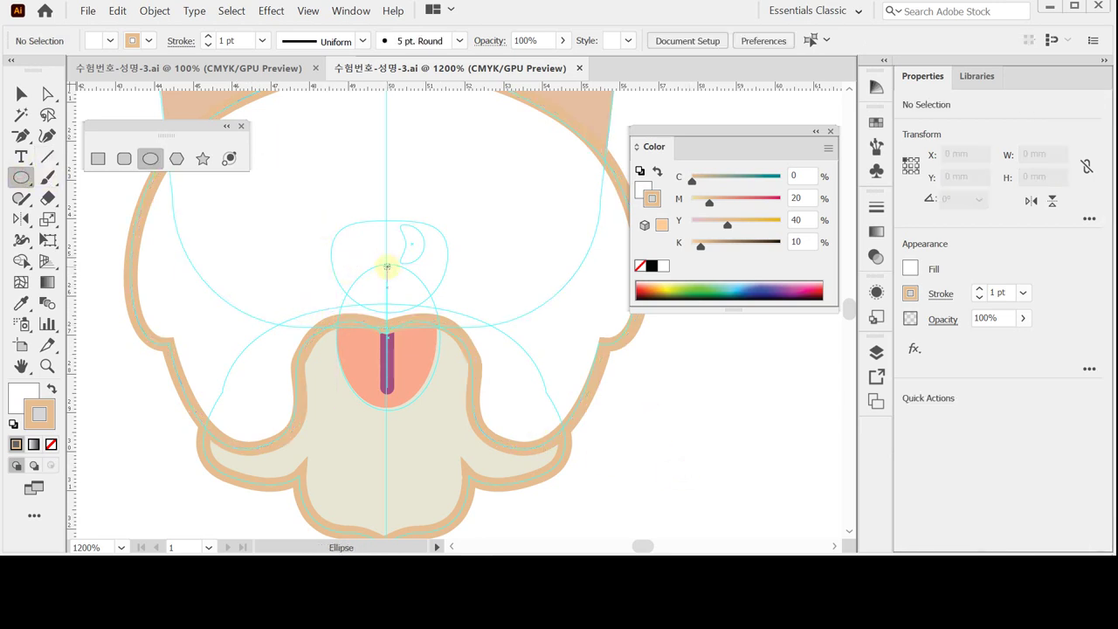
left_click_drag(388, 262, 441, 312)
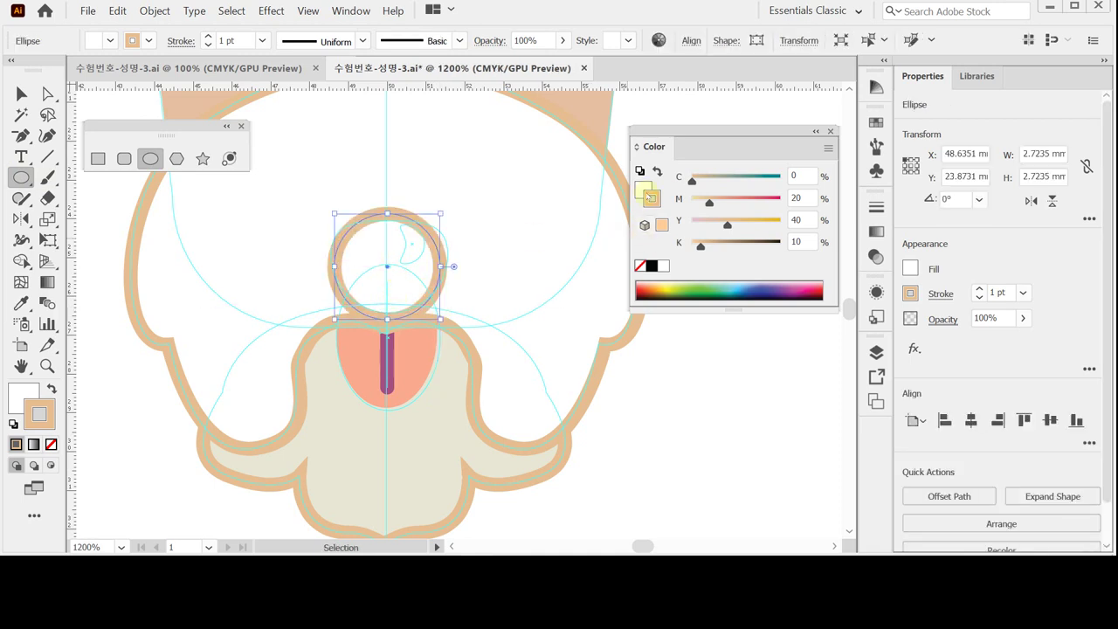
left_click(640, 265)
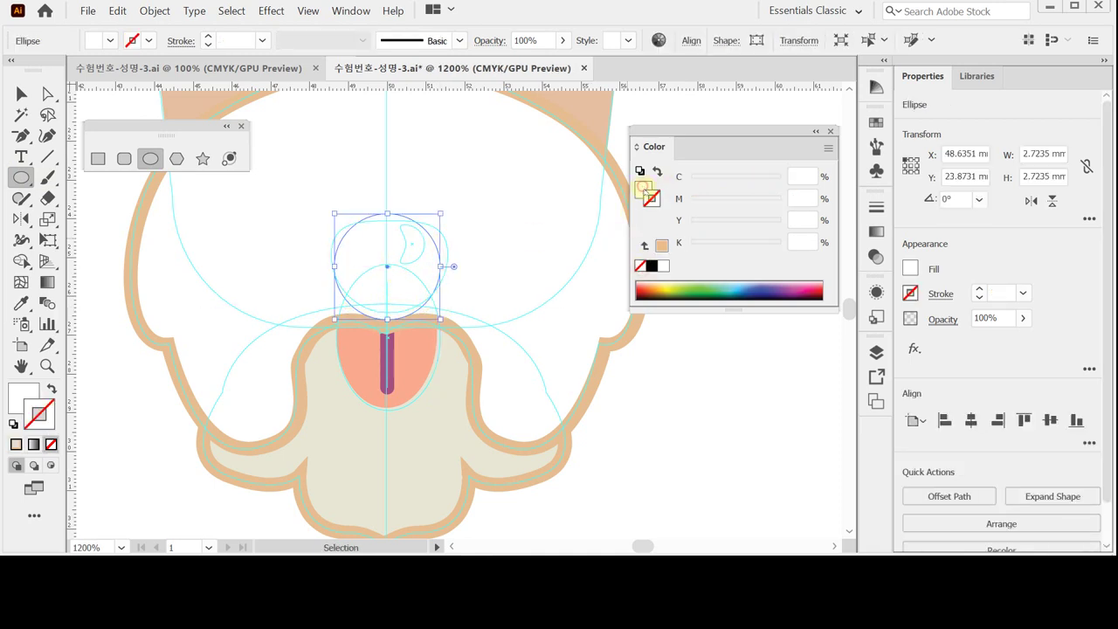
left_click(651, 266)
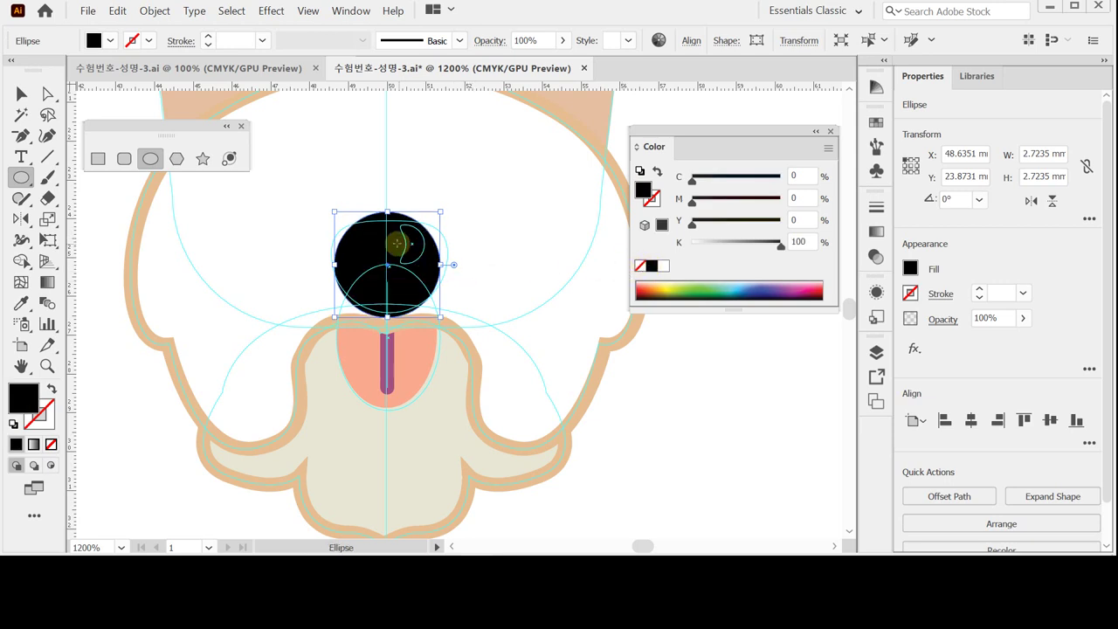
Shift the black nose circle slightly upward and hide the guides
left_click_drag(398, 247, 397, 242)
key("space")
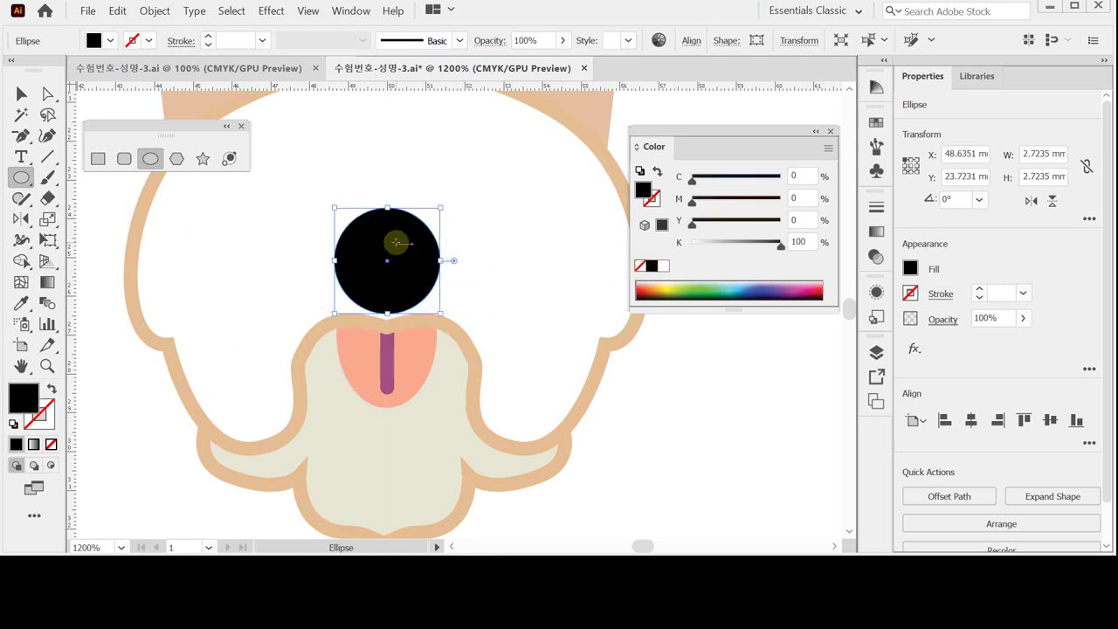
left_click_drag(404, 325, 372, 377)
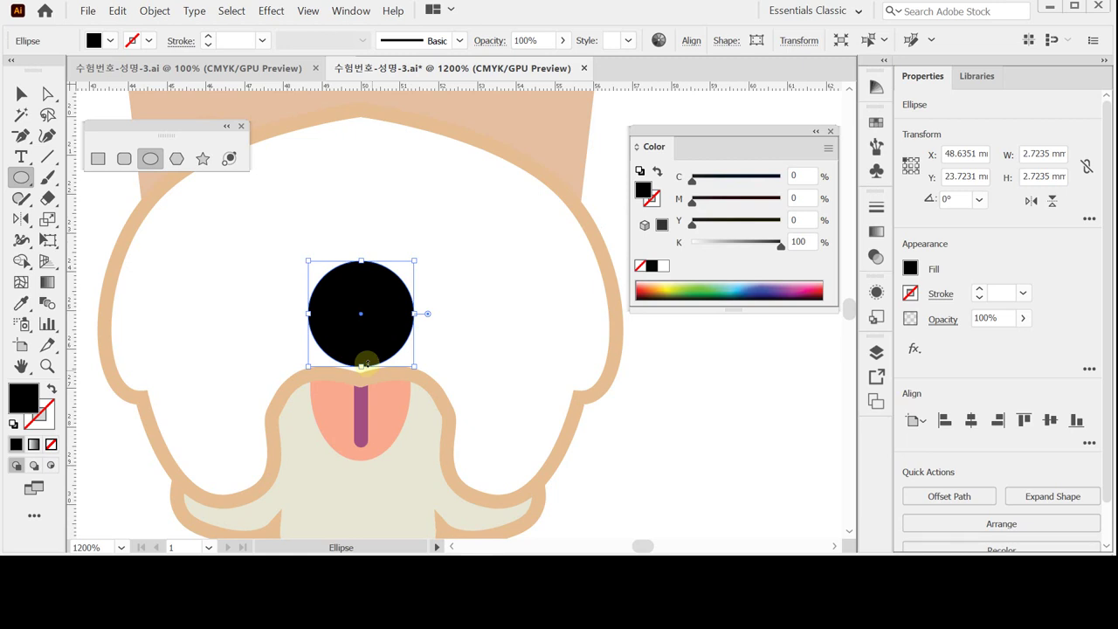
Flatten the top of the nose by lowering its top anchor point 0.6 mm, and deselect the shape
left_click(47, 93)
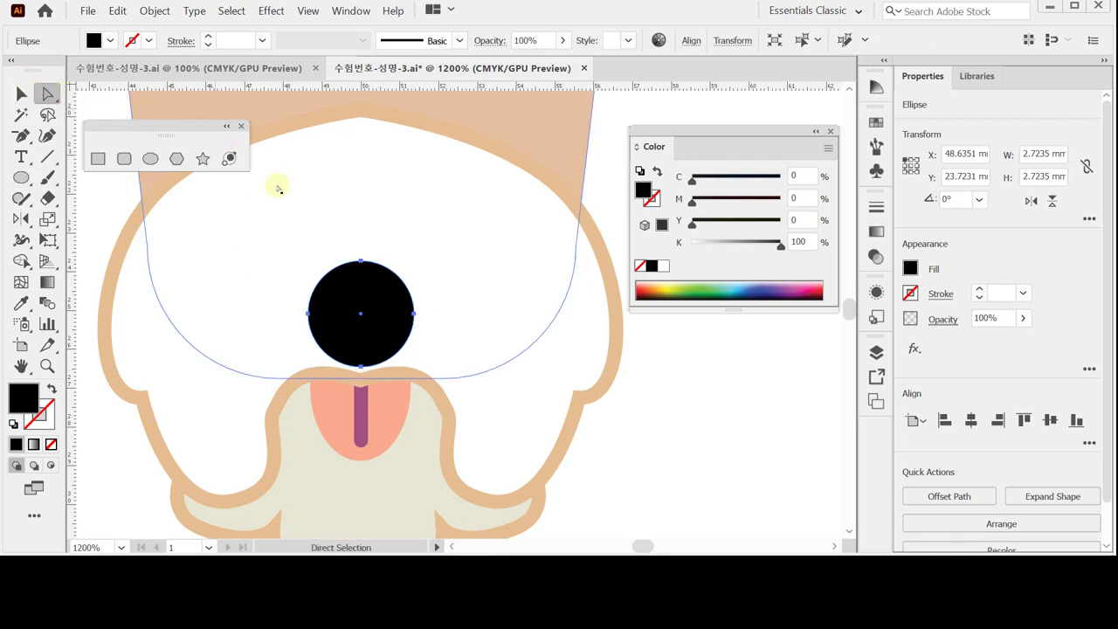
left_click(360, 261)
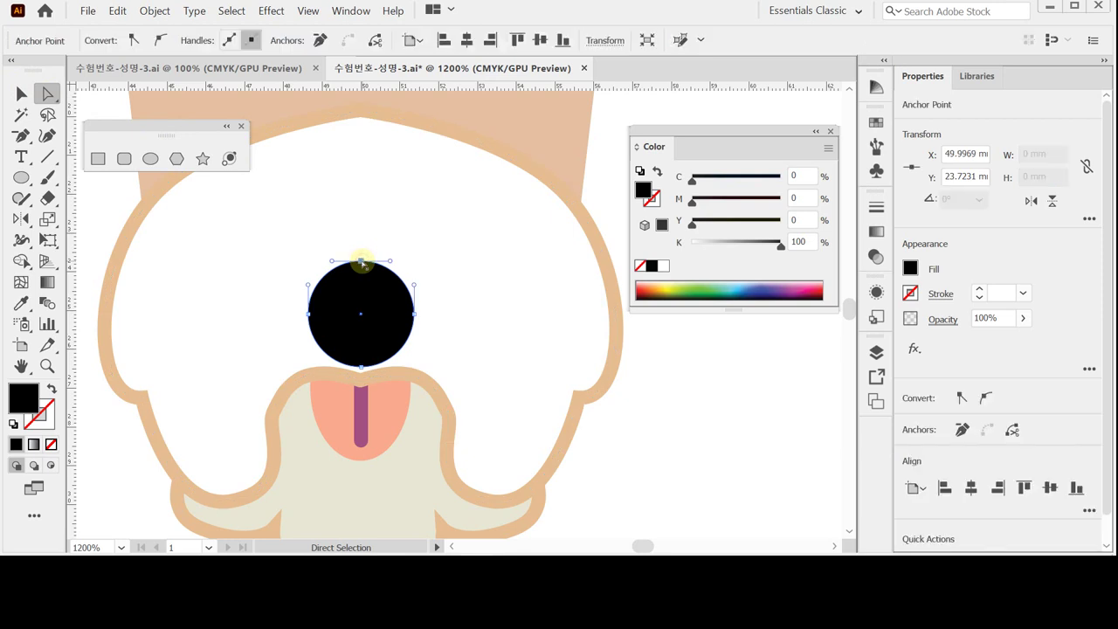
key("Down")
key("Down")
key("Down")
key("Down")
key("Down")
key("Down")
key("Down")
key("Down")
key("Down")
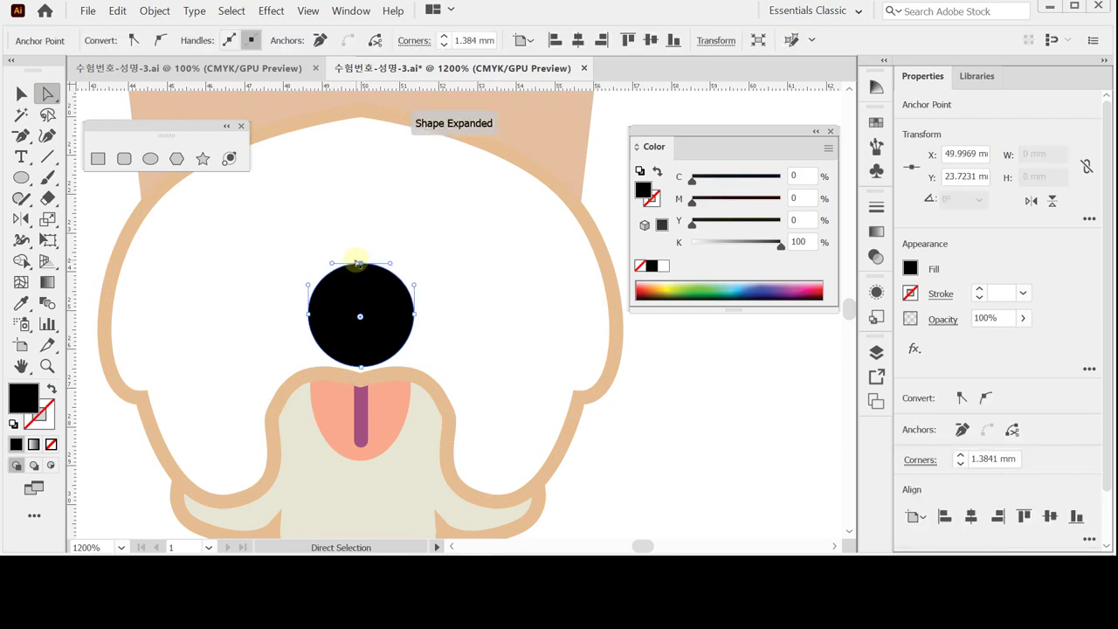
key("Down")
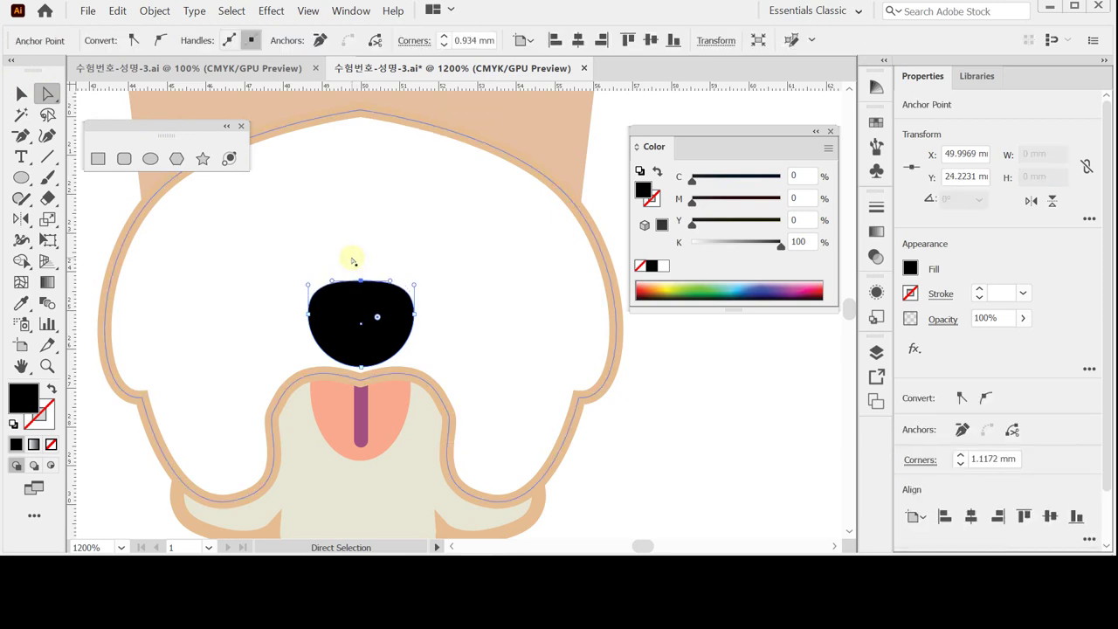
key("Down")
key("Down")
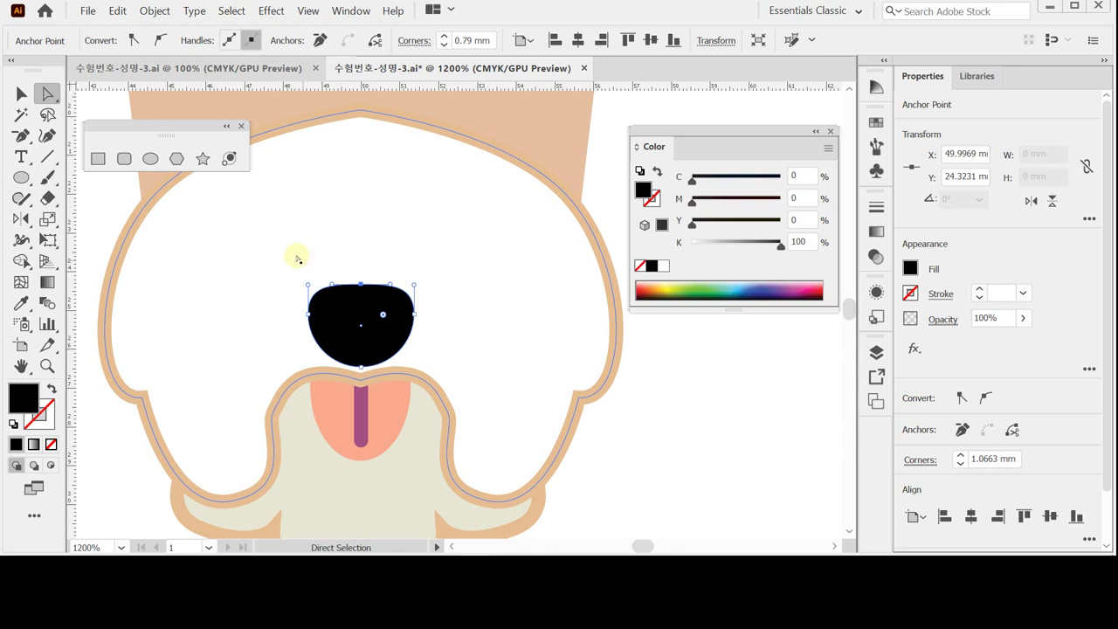
key("ctrl+shift+a")
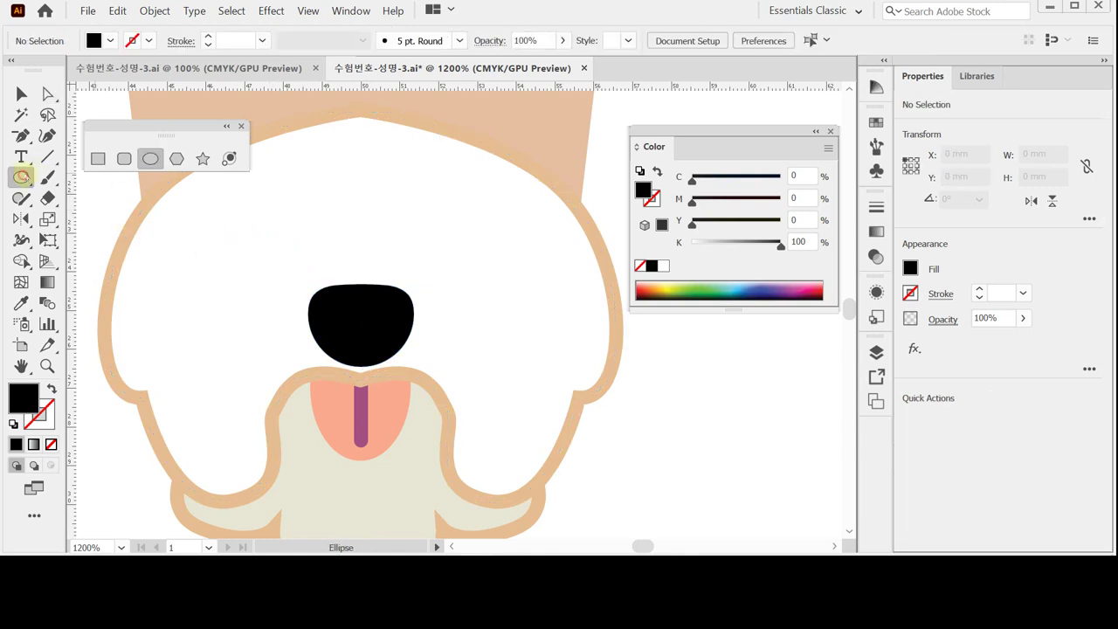
Draw a highlight circle about 0.58 mm across in the upper right of the nose and fill it with white
left_click(21, 178)
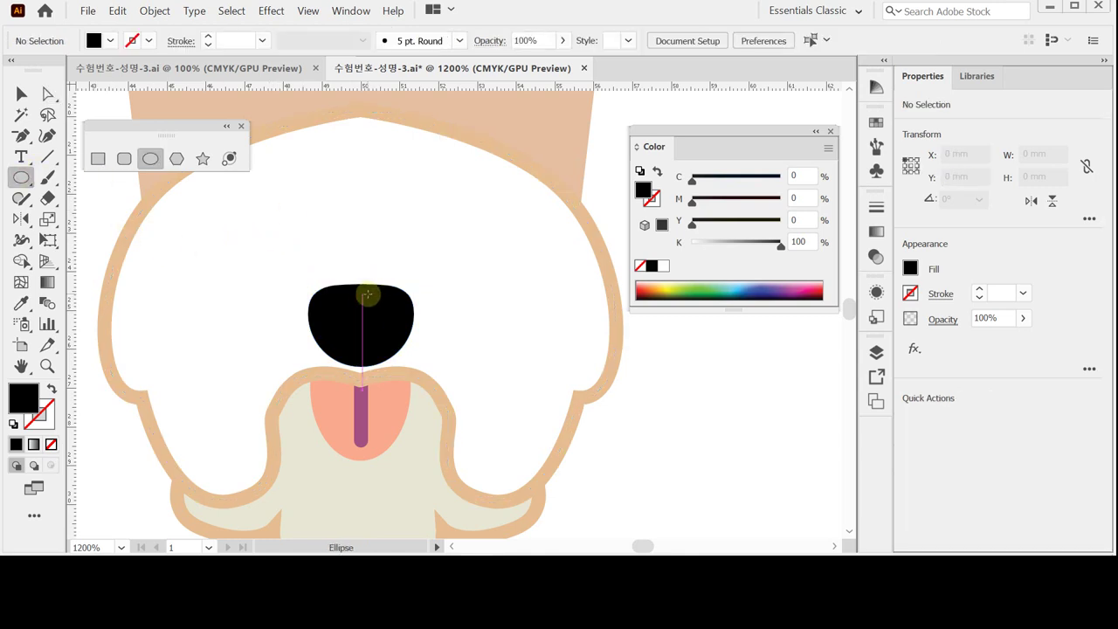
left_click_drag(368, 295, 390, 317)
left_click(663, 266)
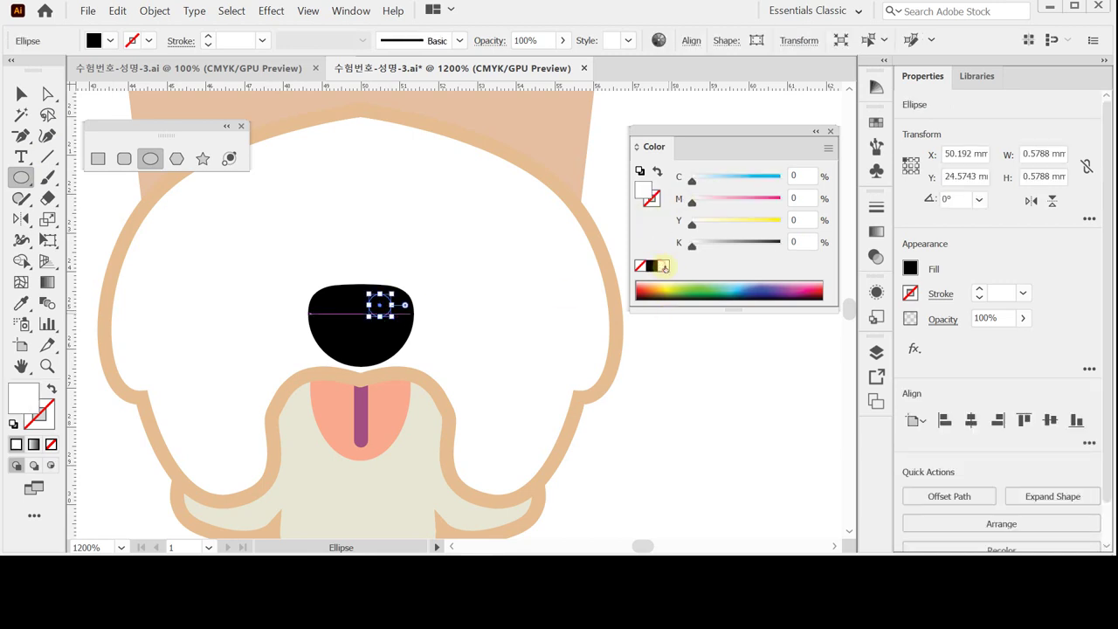
left_click(664, 267)
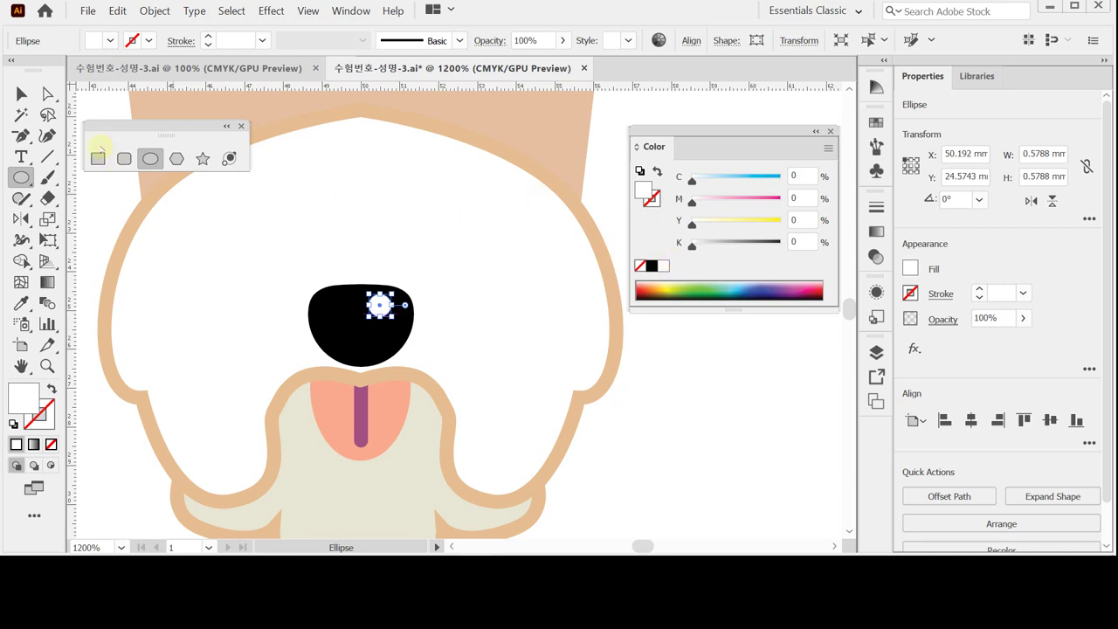
Move the left anchor point of the white nose highlight 0.35 mm inward to turn the circle into a crescent
key("a")
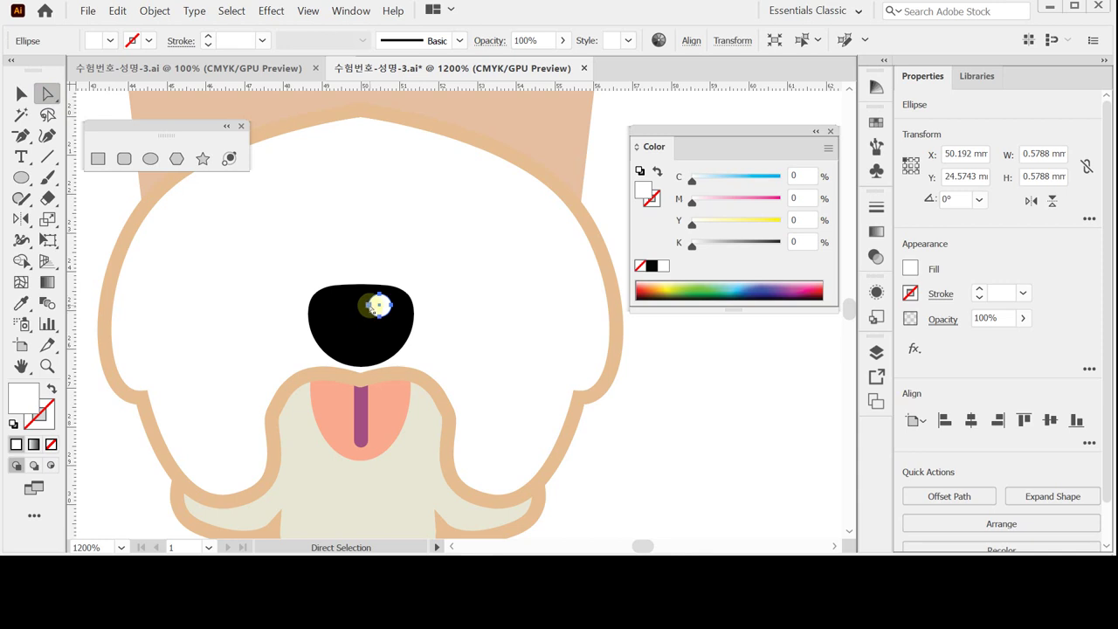
left_click(371, 306)
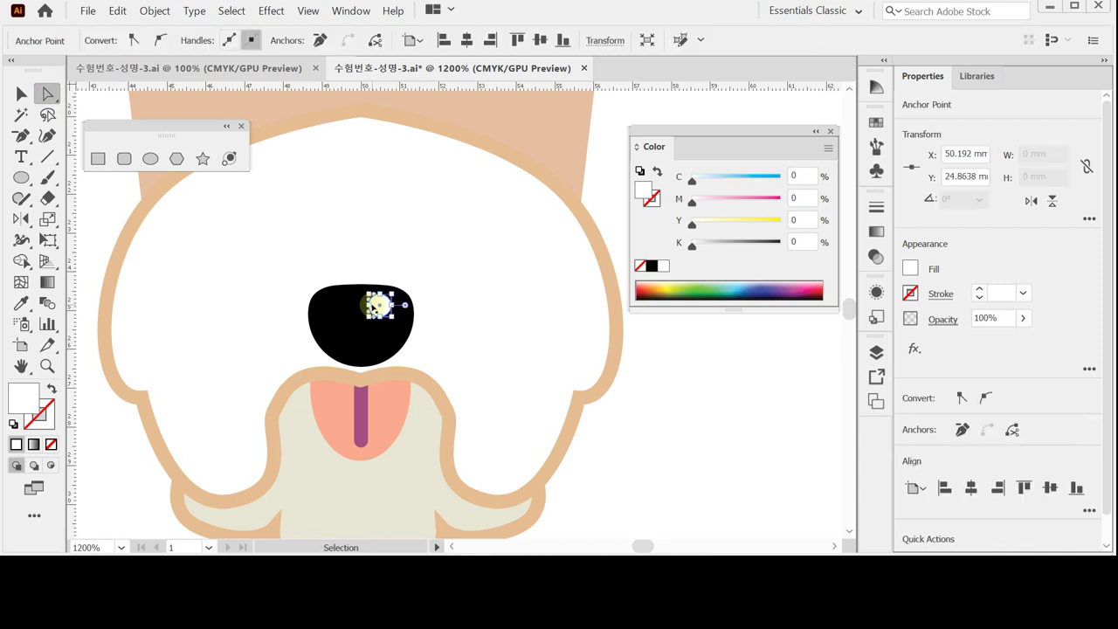
key("ctrl+=")
key("ctrl+=")
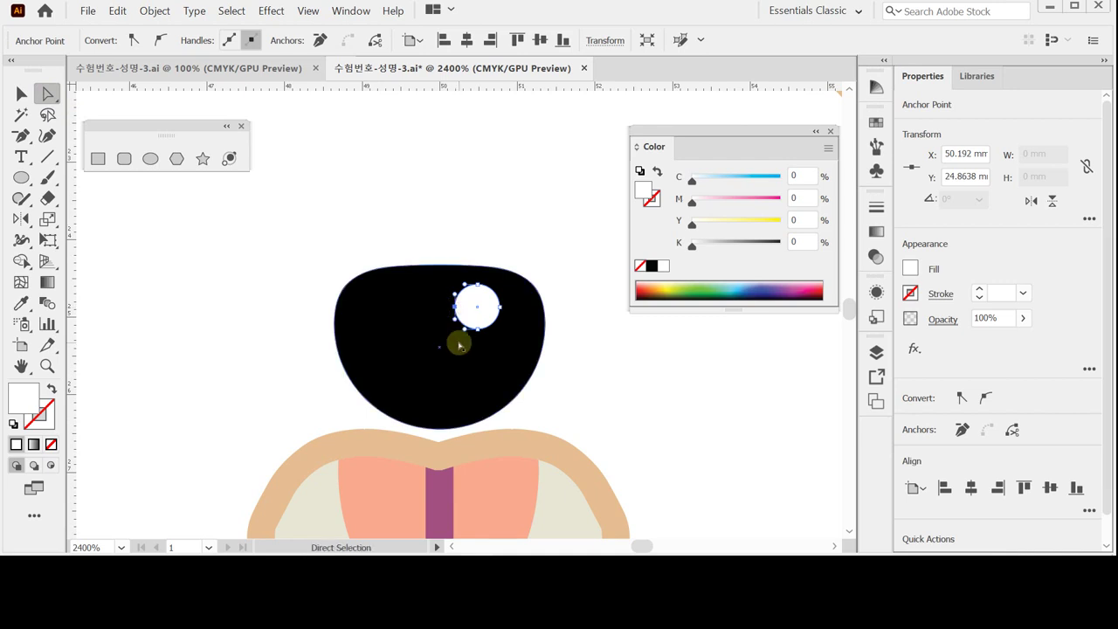
key("Right")
key("Right")
key("Right")
key("Right")
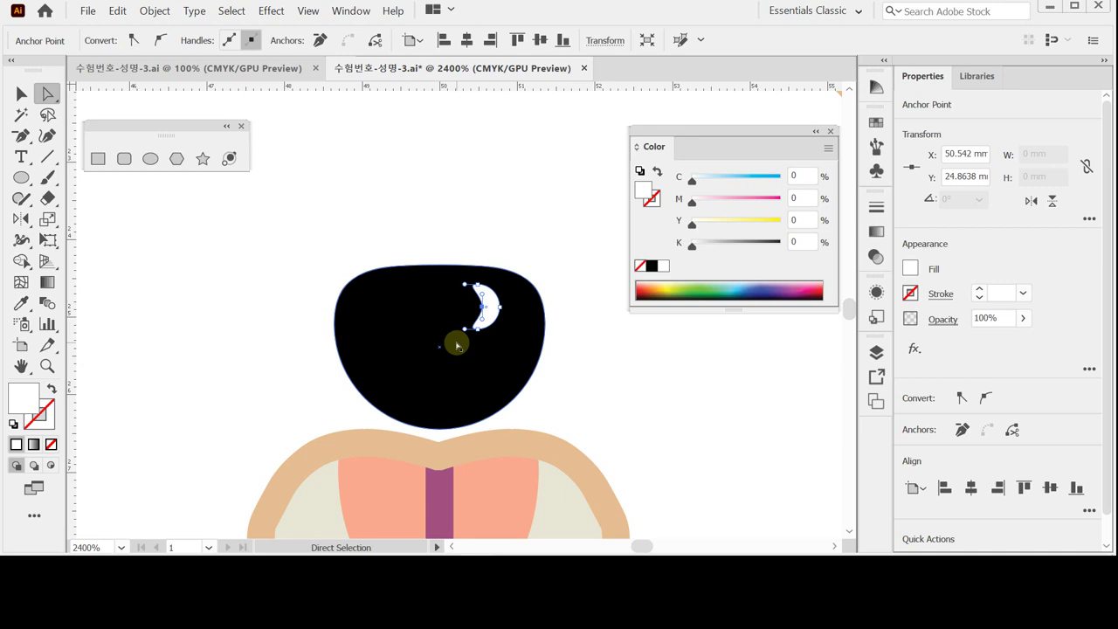
key("ctrl+z")
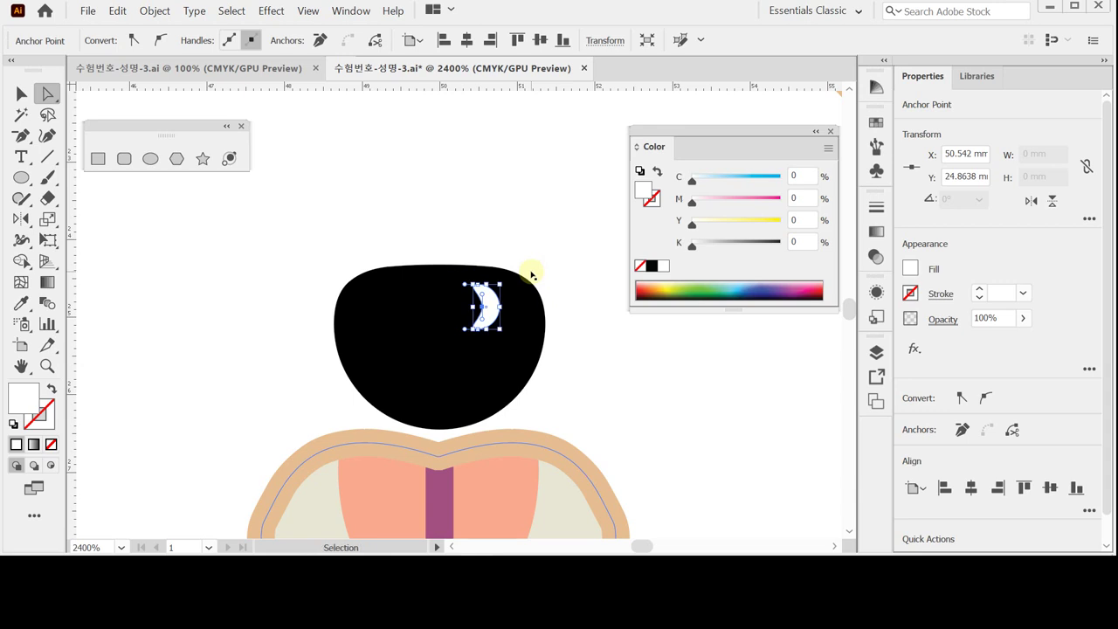
Deselect the nose highlight and save the document
key("ctrl+minus")
key("ctrl+minus")
key("ctrl+minus")
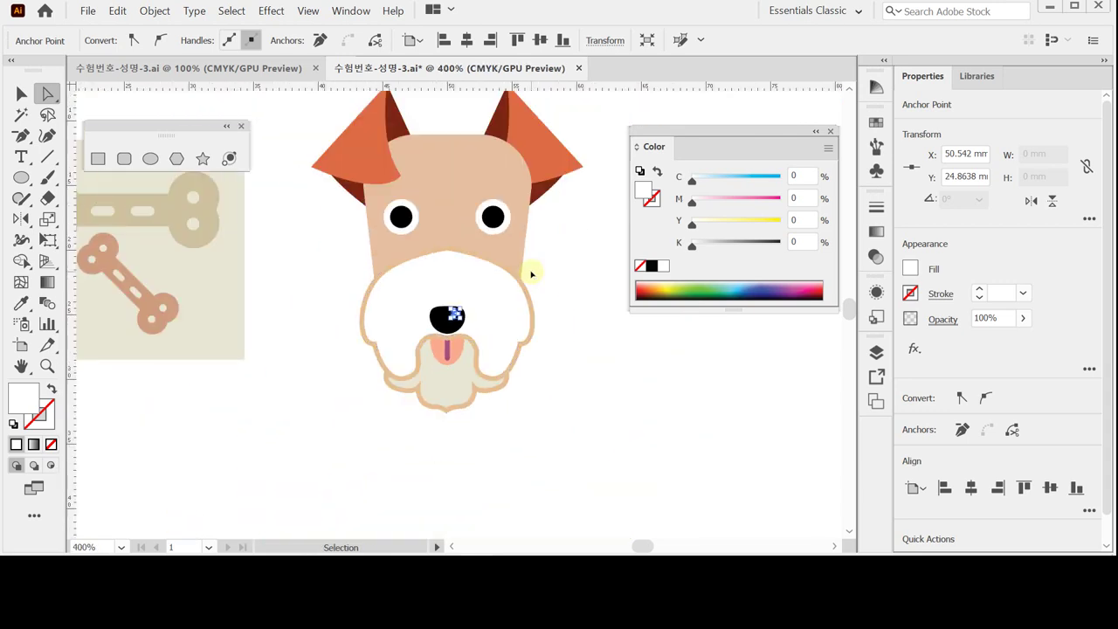
left_click(290, 250)
key("ctrl+s")
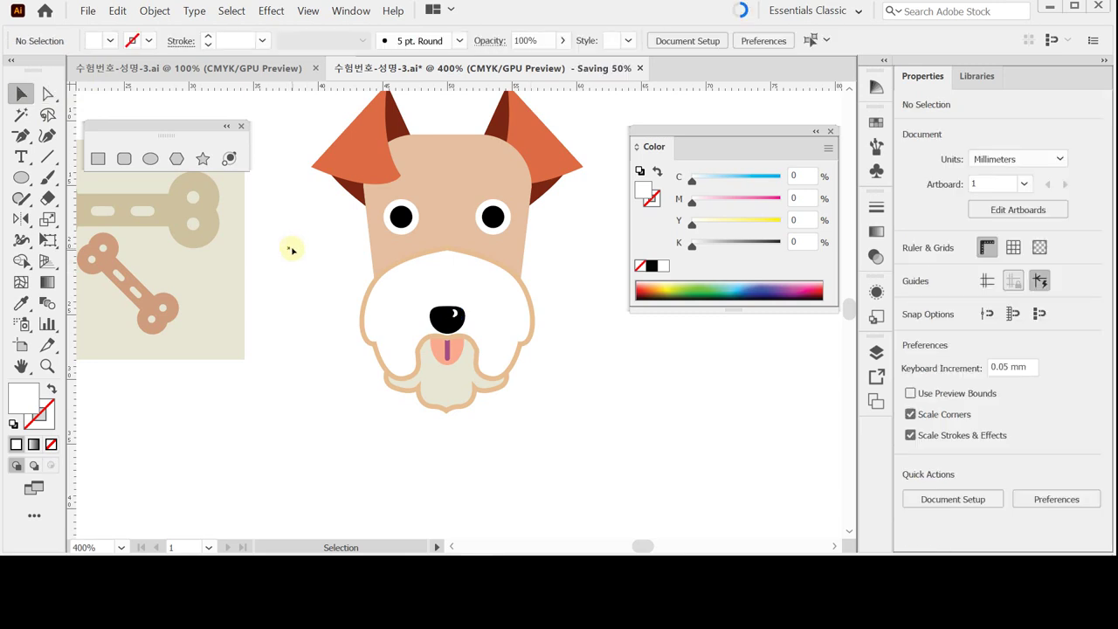
Bring the orange flap of the dog's right-hand ear to the front, above the head shape, and deselect it
key("v")
left_click(297, 116)
left_click_drag(505, 265, 574, 420)
left_click(601, 117)
left_click(545, 150)
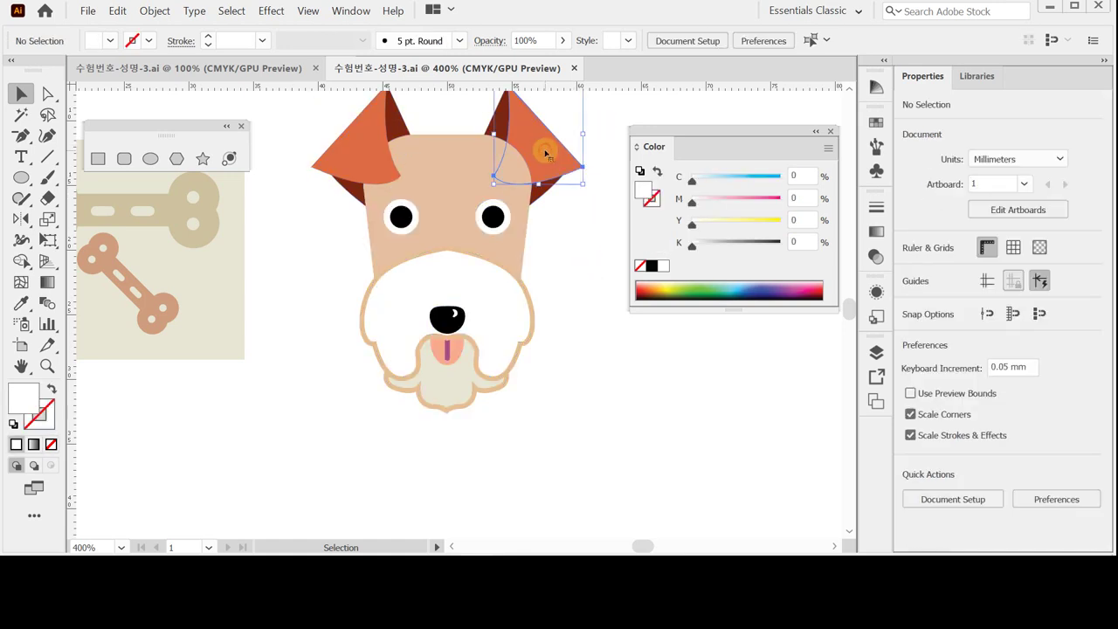
right_click(546, 153)
mouse_move(621, 439)
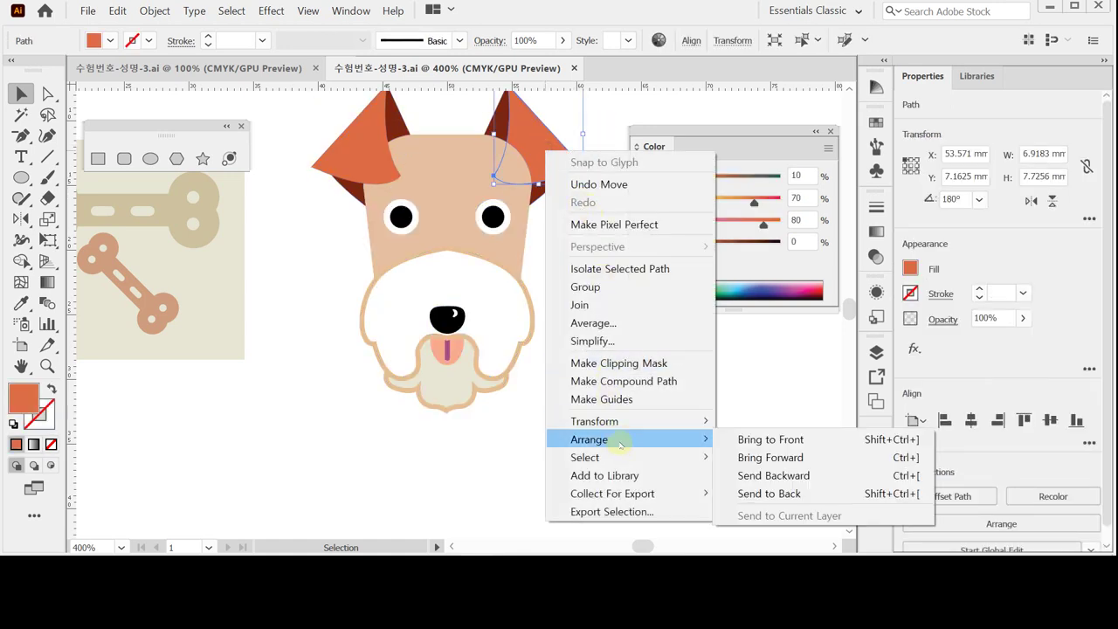
left_click(744, 439)
left_click(585, 345)
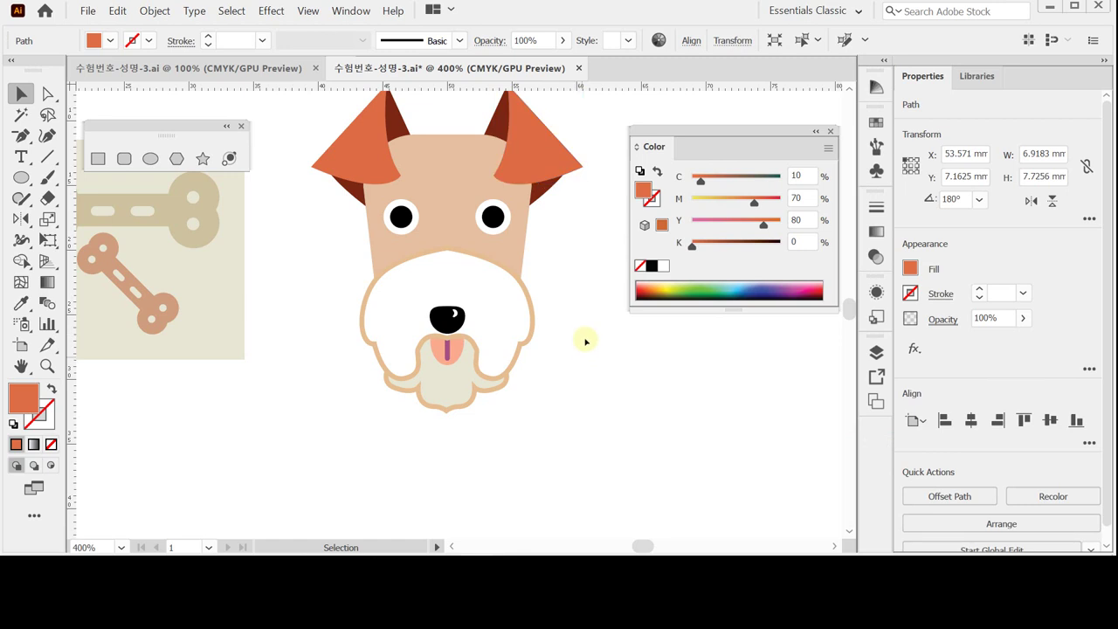
left_click_drag(584, 339, 574, 382)
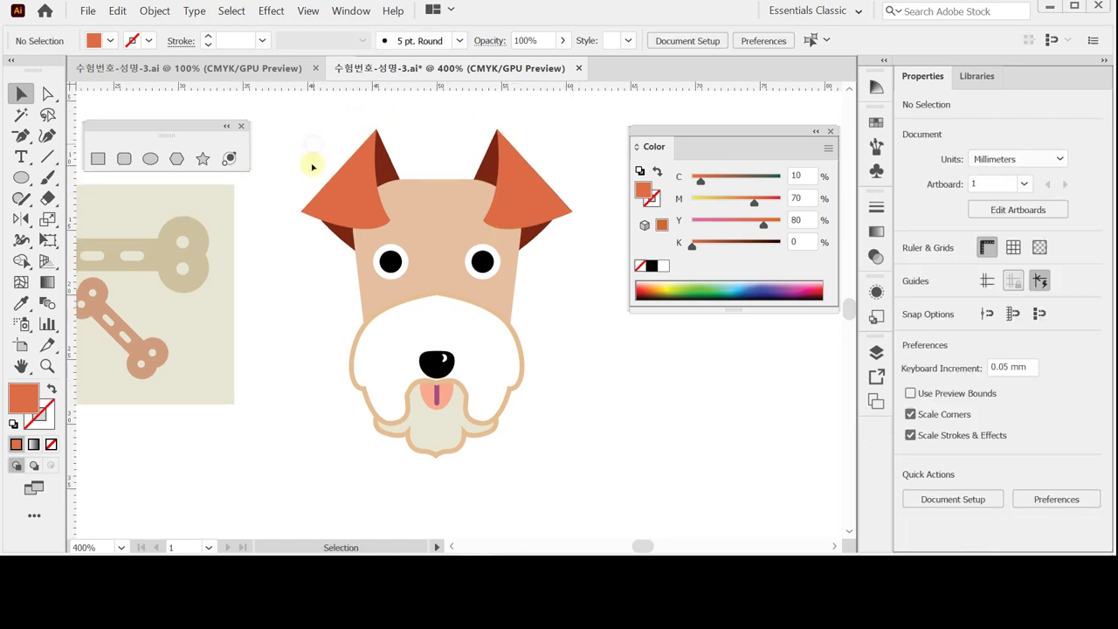
Group all the parts of the dog's head into one object and save the document
left_click_drag(304, 141, 545, 468)
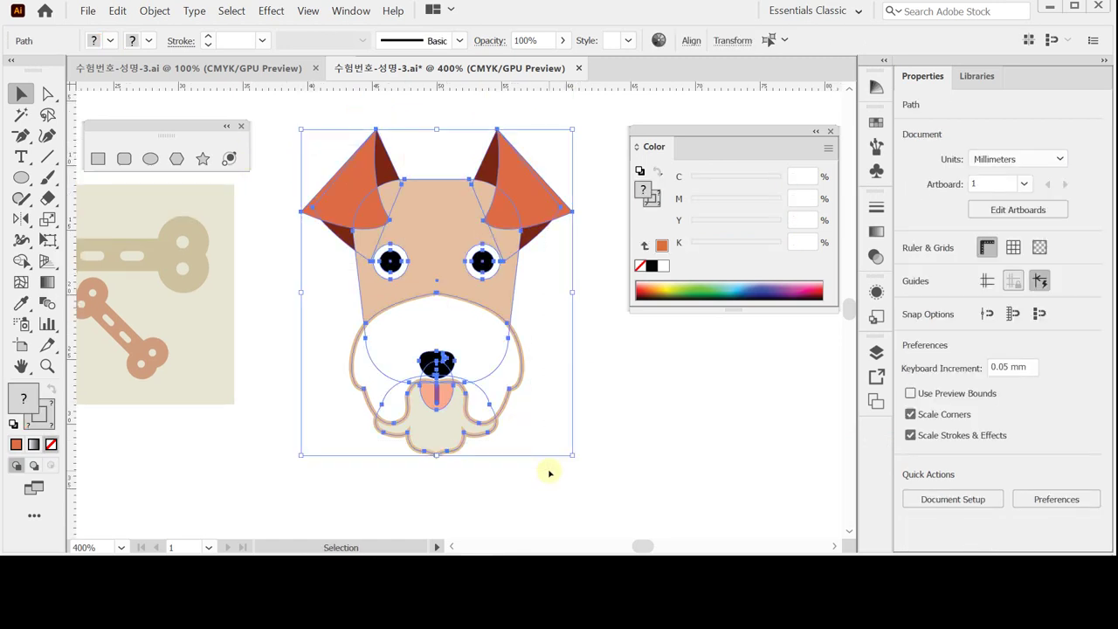
key("a")
key("v")
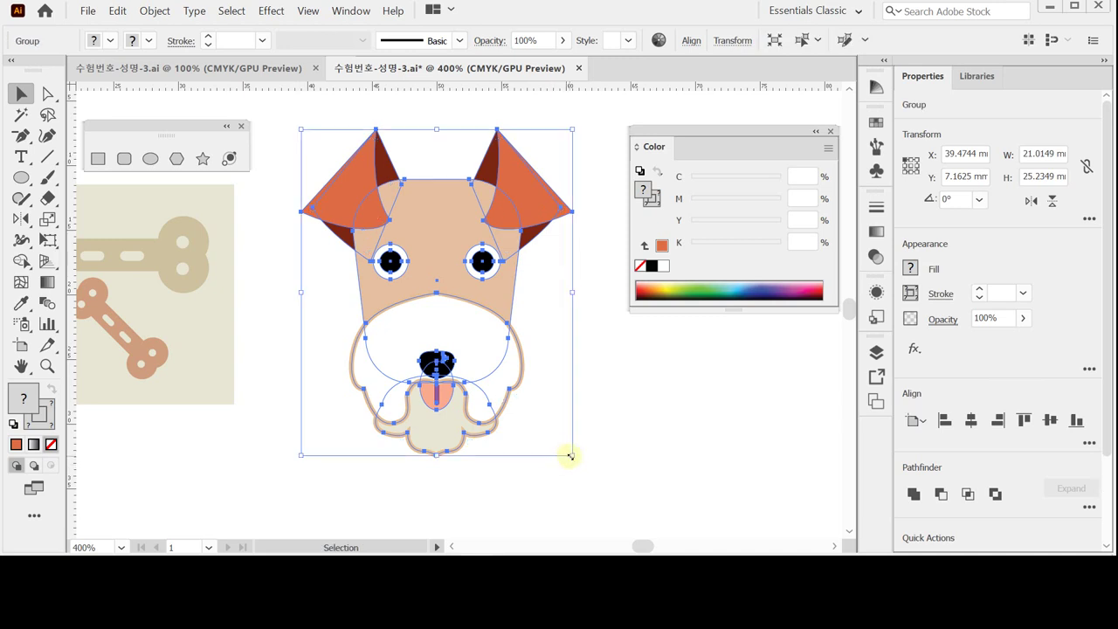
left_click(597, 408)
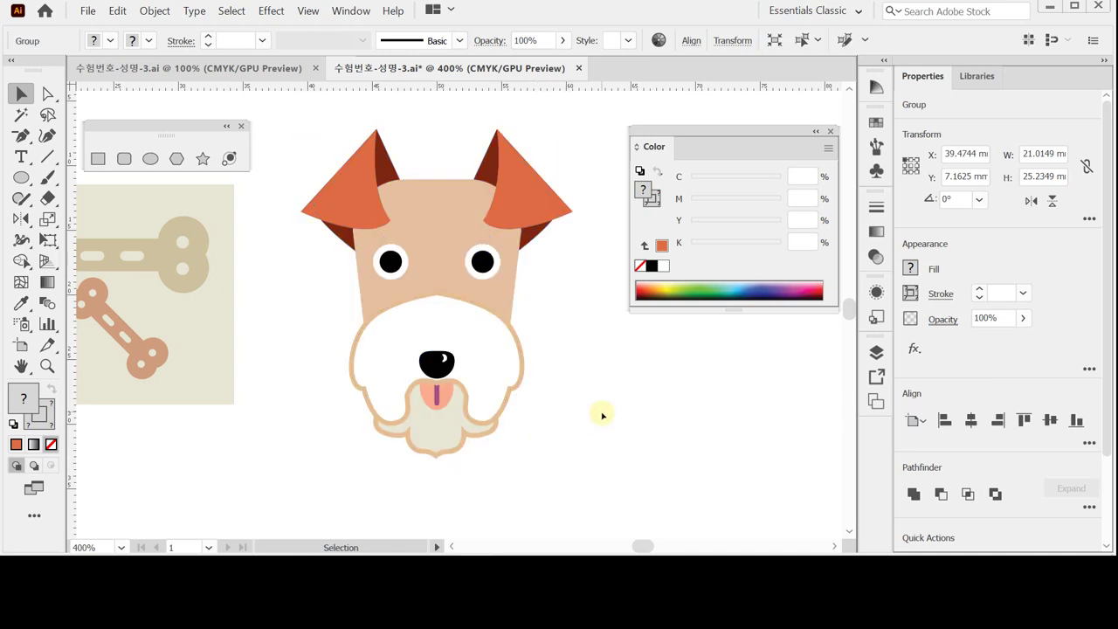
left_click(481, 289)
left_click(551, 338)
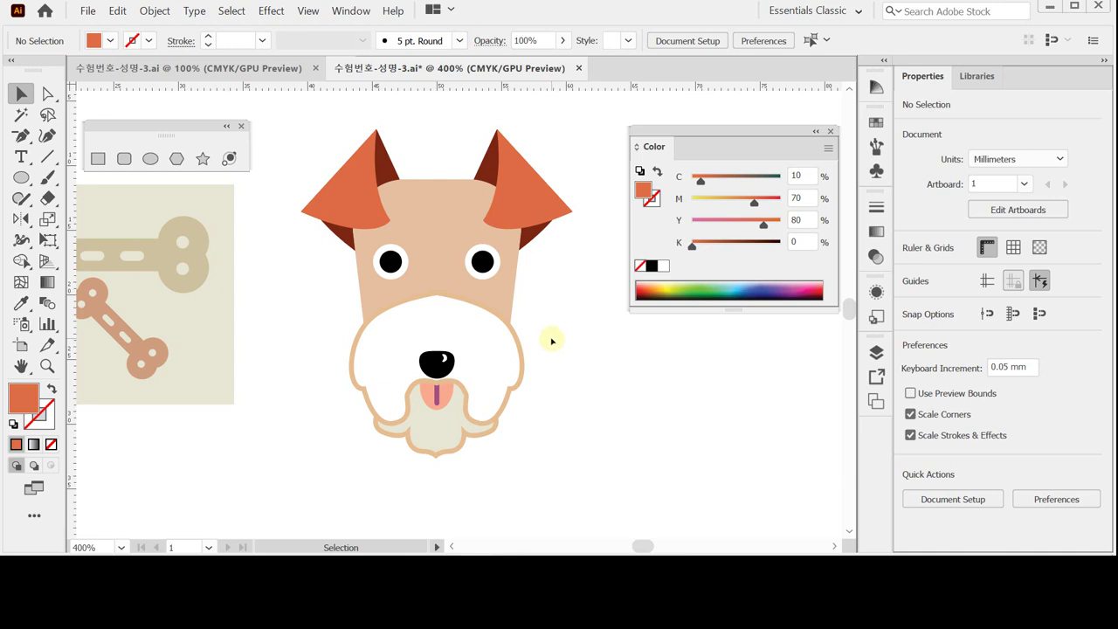
key("ctrl")
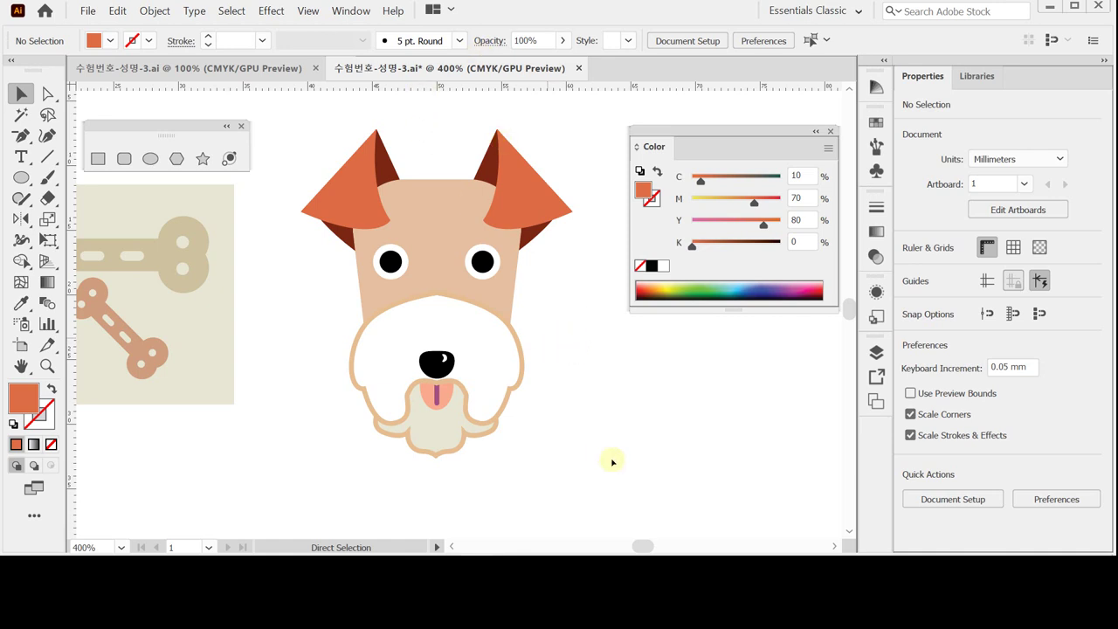
key("ctrl+s")
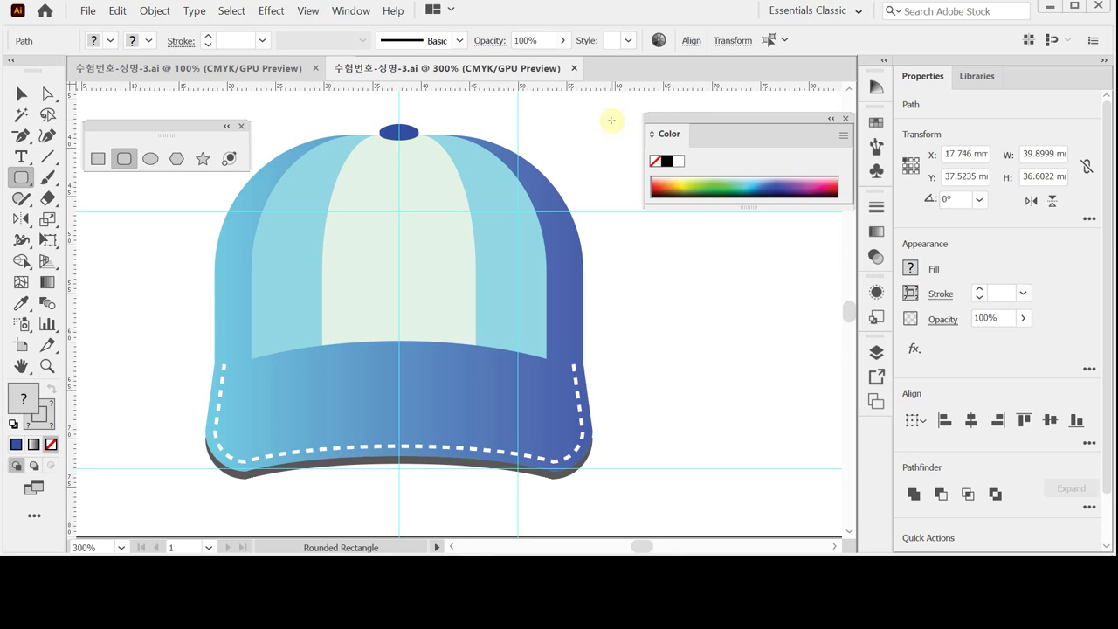
Convert the cap artwork below the dog's head into guides
key("ctrl+a")
key("ctrl+5")
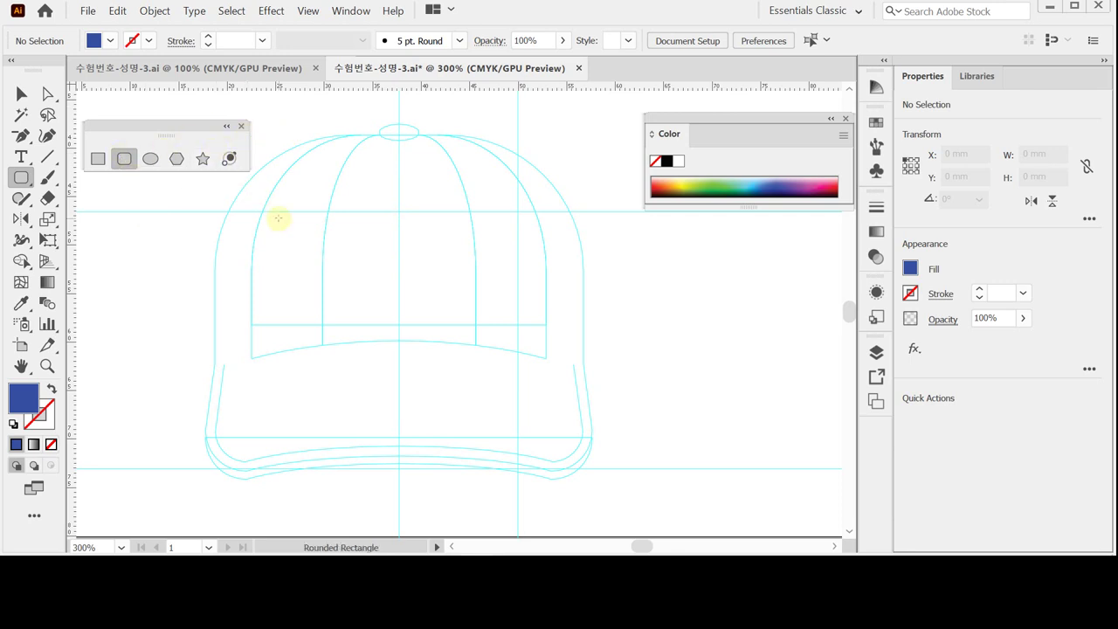
key("ctrl+minus")
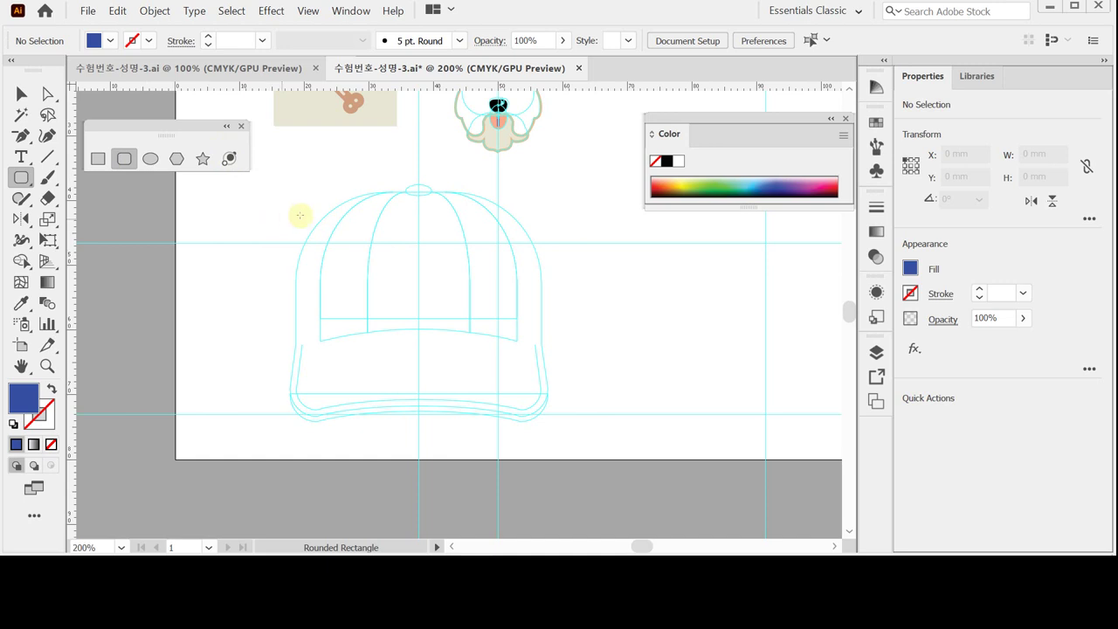
Create a 38 × 38 mm rounded rectangle with a 14 mm corner radius and centre it on the cap guides, level with the crown's top
left_click(306, 198)
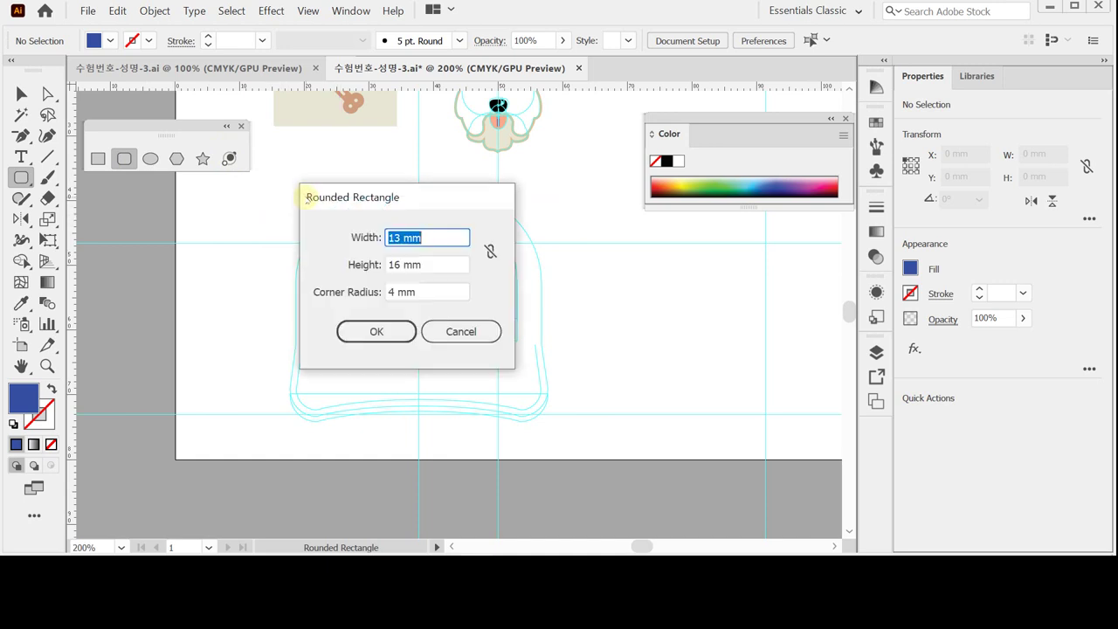
type("38")
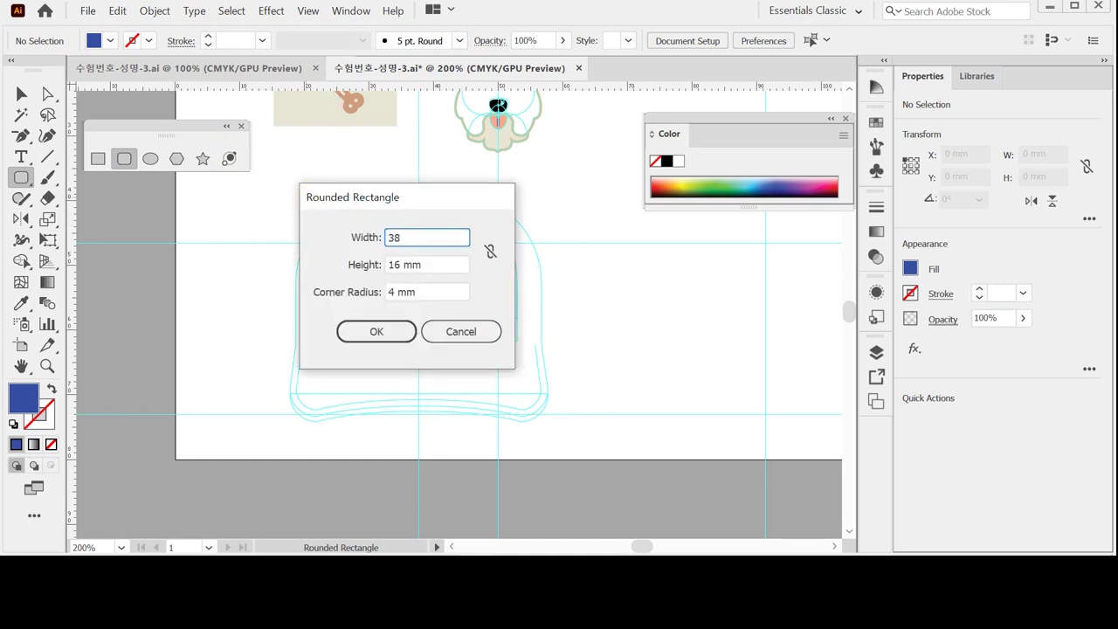
key("Tab")
type("38")
key("Tab")
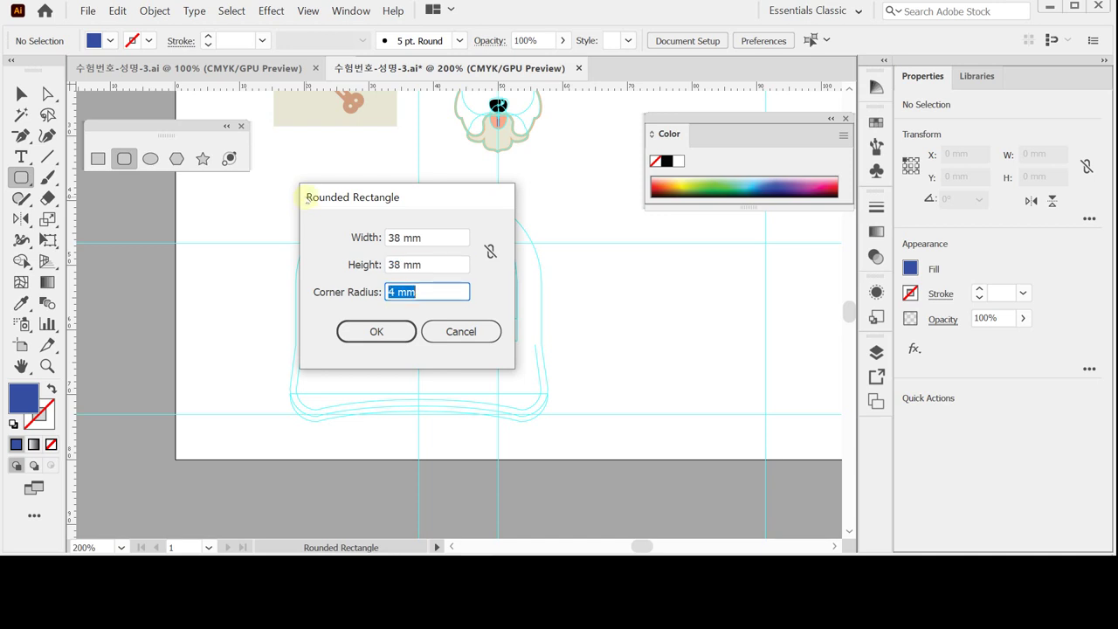
type("14")
key("Return")
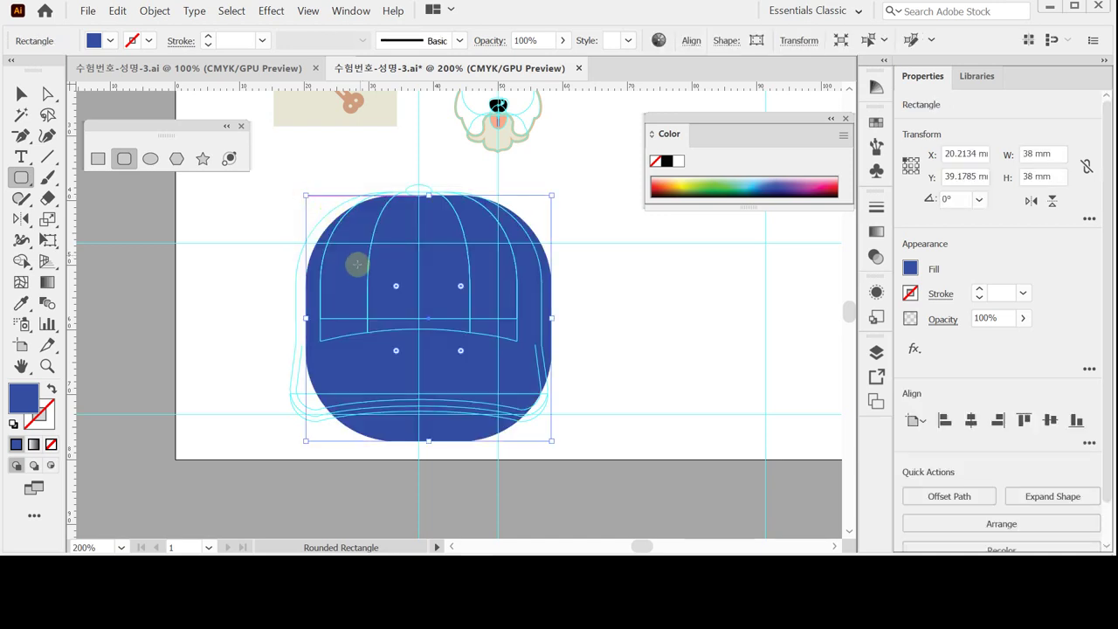
left_click_drag(351, 269, 346, 264)
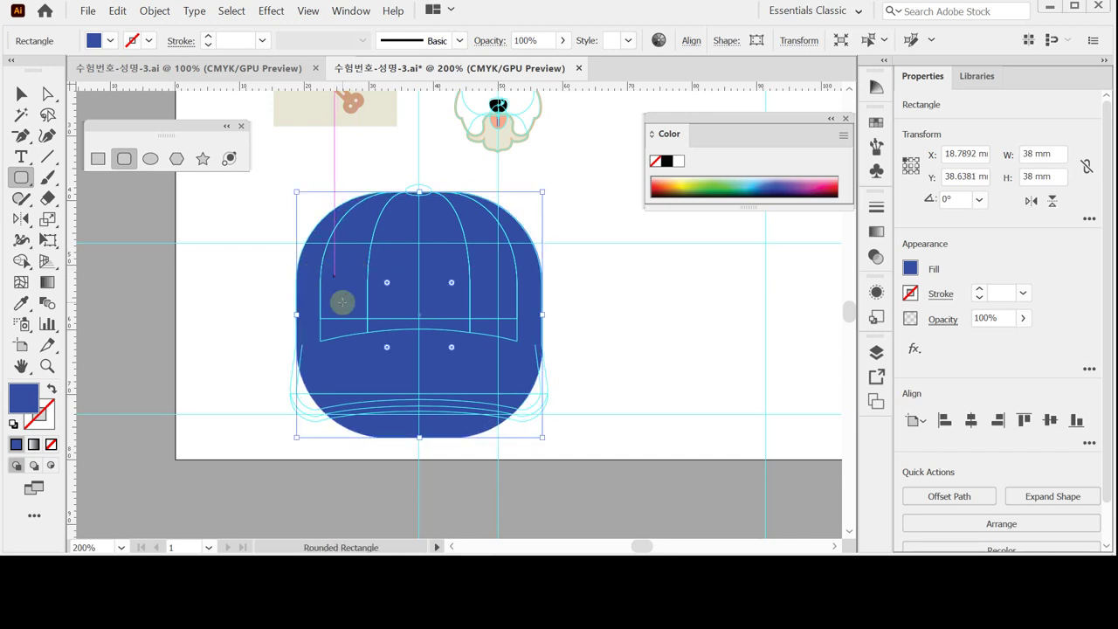
Turn the rounded rectangle's blue fill into its 1 pt stroke and set its fill to C10 M0 Y10 K0
left_click(51, 388)
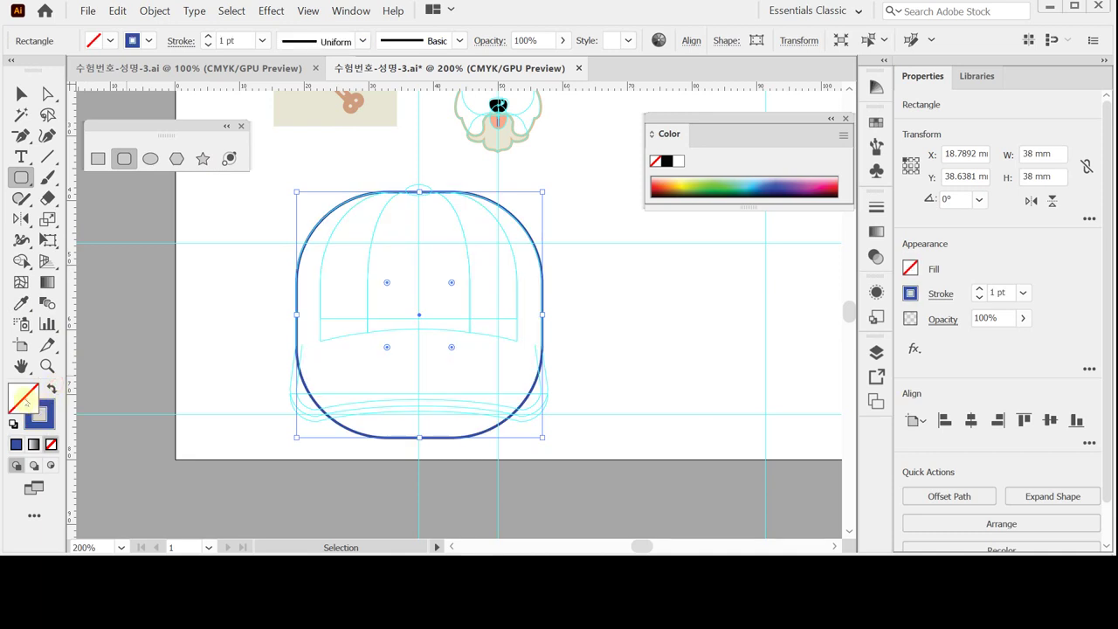
left_click(669, 134)
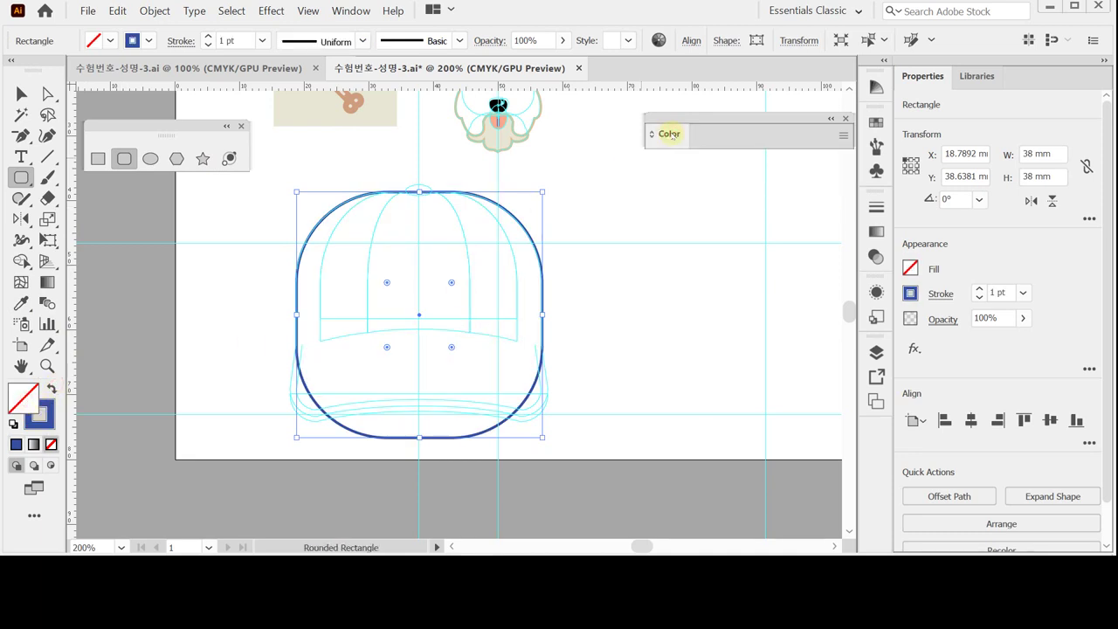
left_click(669, 134)
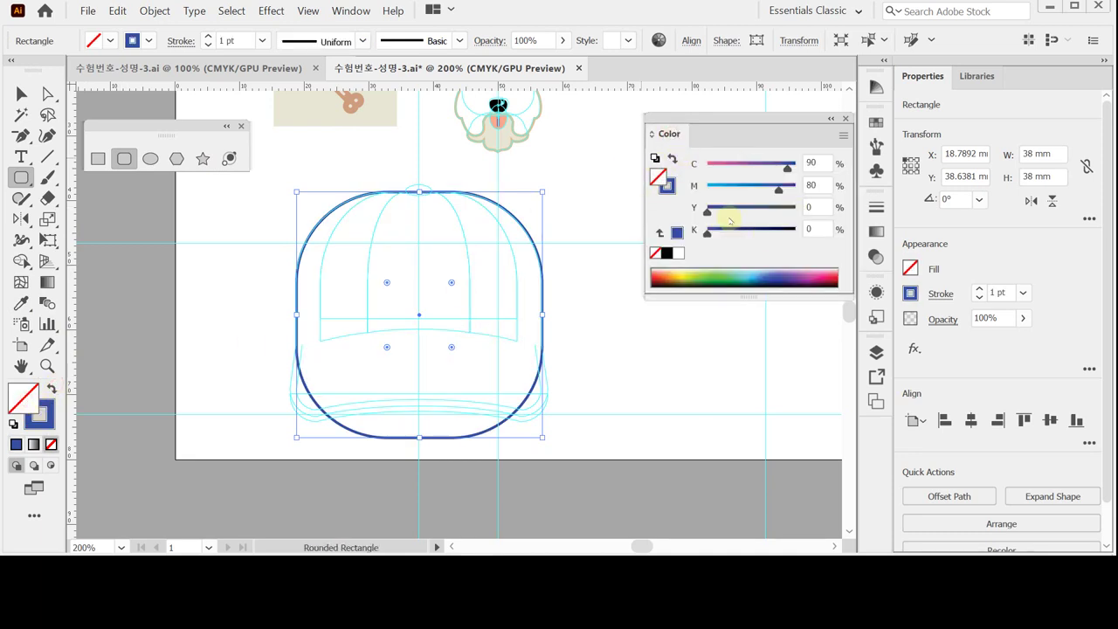
left_click(678, 252)
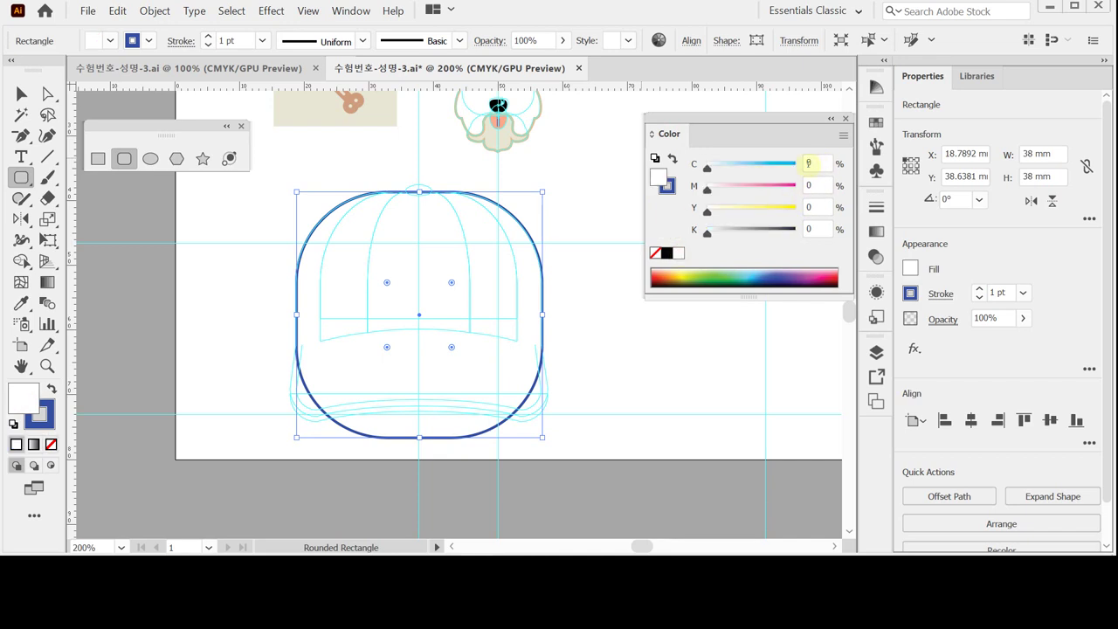
left_click(808, 163)
type("1")
left_click(808, 207)
type("1")
key("Return")
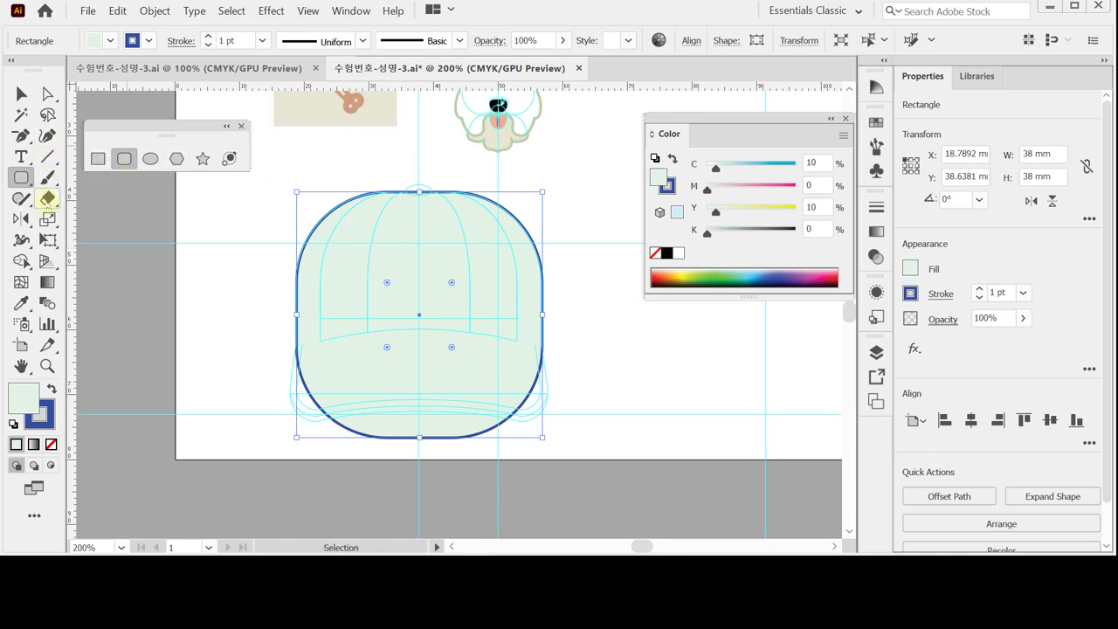
Make a copy of the rounded rectangle scaled non-uniformly to 80% horizontally and 100% vertically
double_click(48, 218)
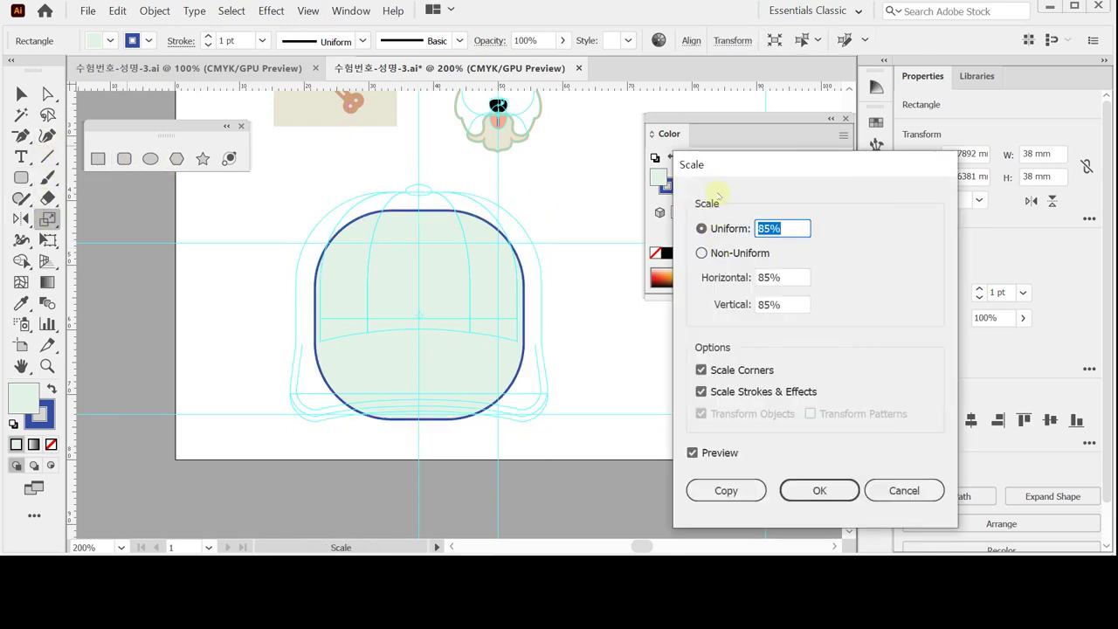
left_click_drag(707, 170, 639, 162)
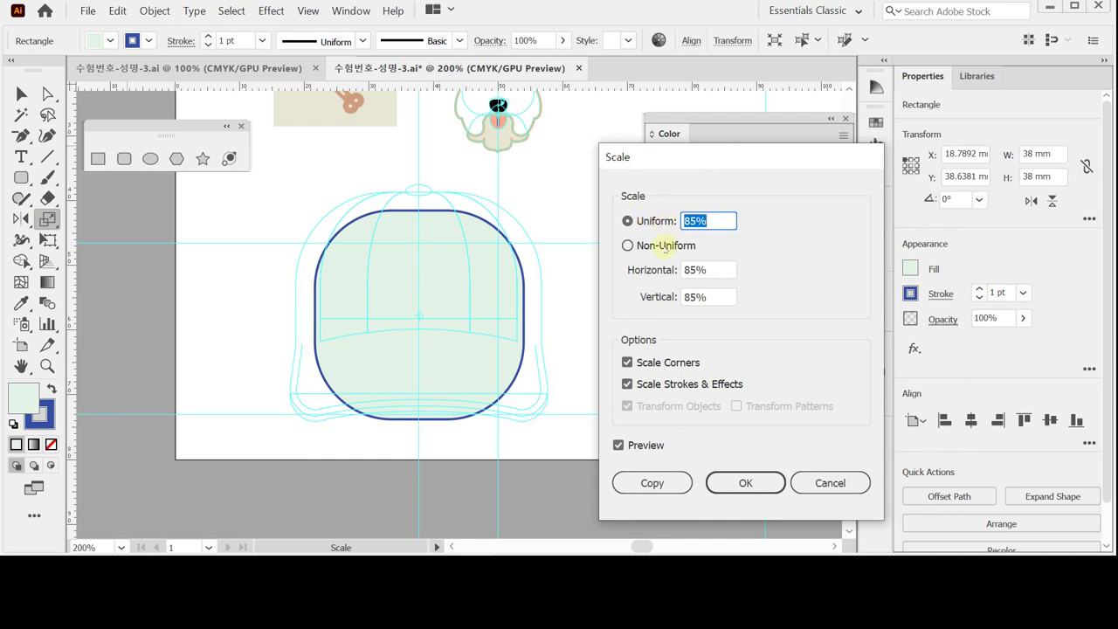
left_click(664, 245)
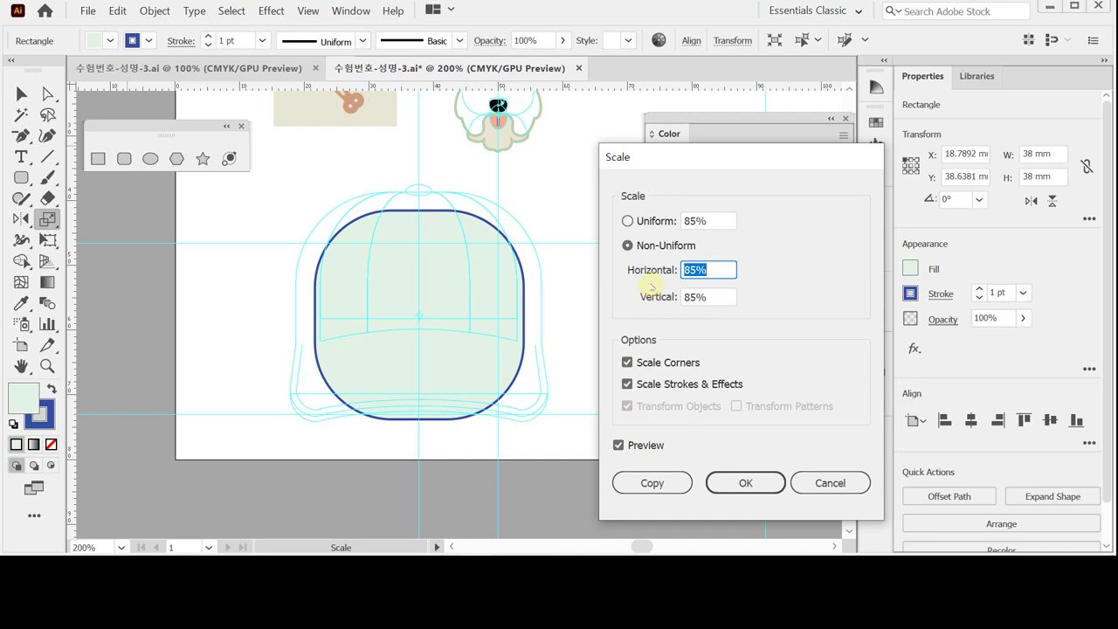
type("80")
key("Tab")
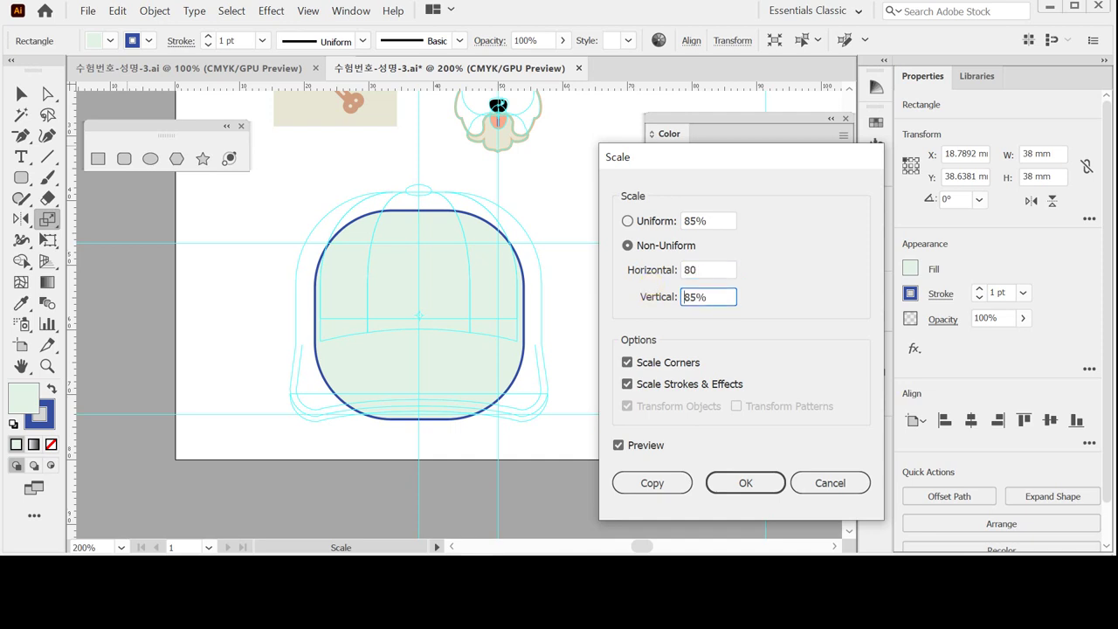
key("Tab")
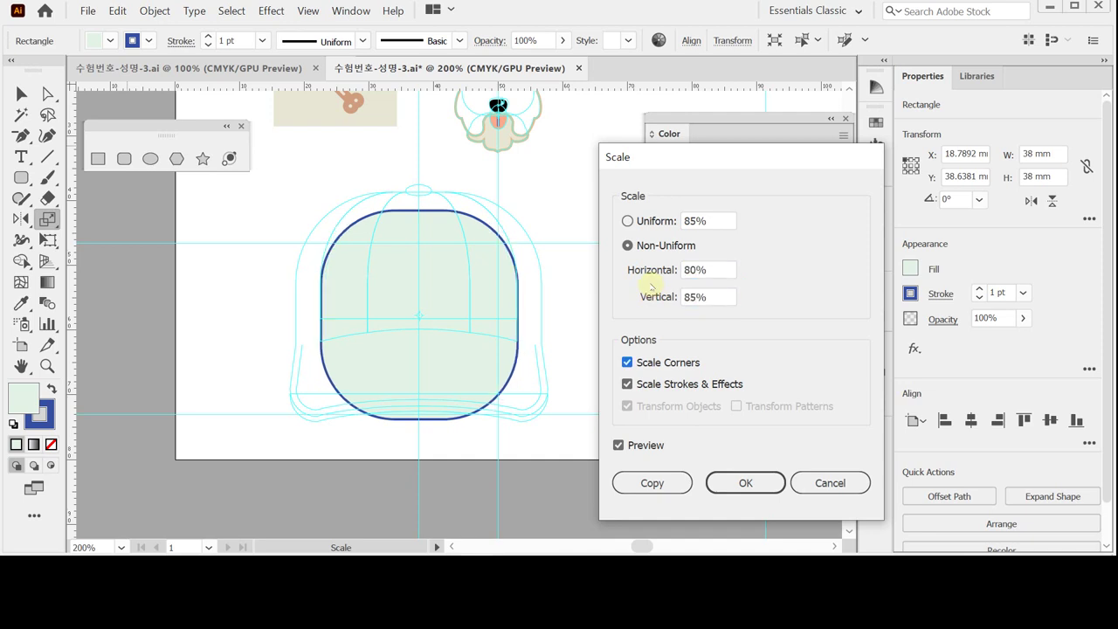
key("shift+Tab")
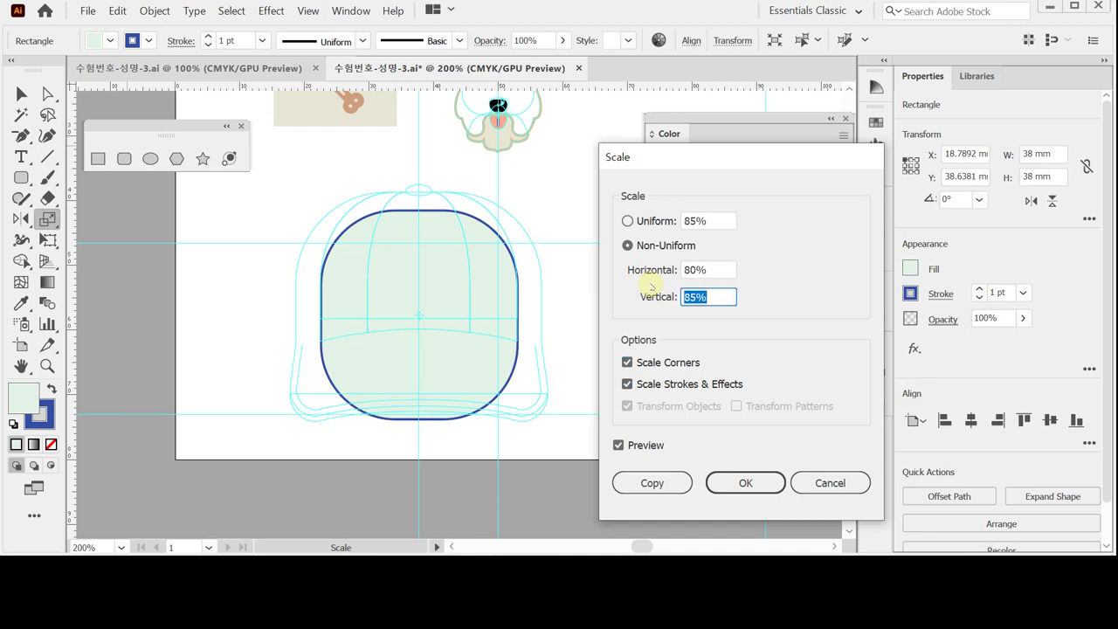
type("100")
key("Tab")
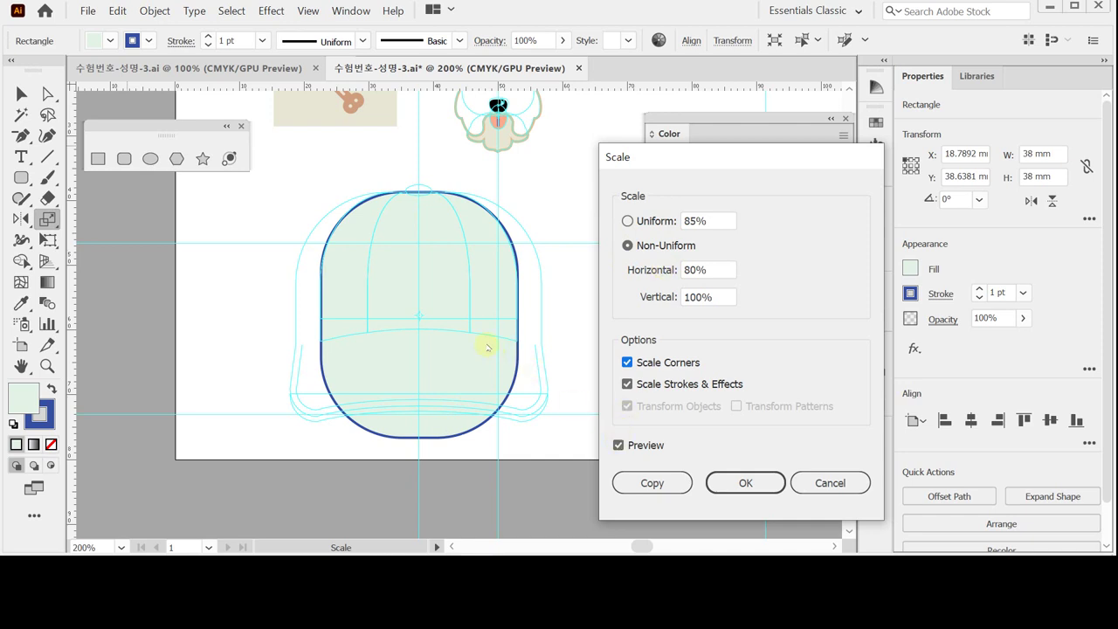
left_click(652, 487)
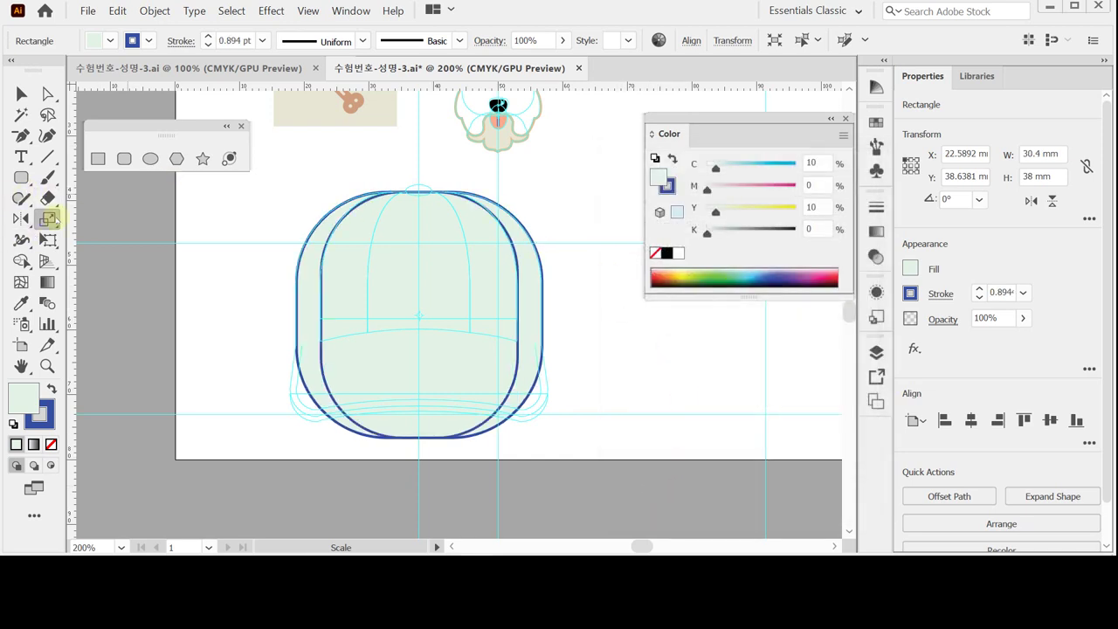
Make a narrower copy of the scaled rounded rectangle at 52% horizontal and 100% vertical
double_click(48, 219)
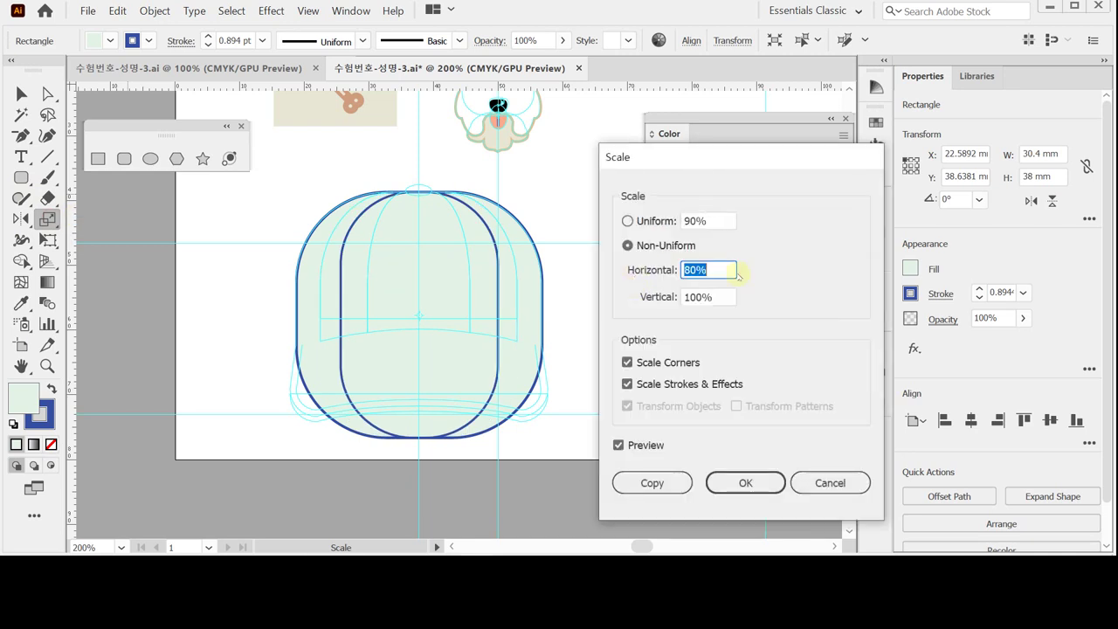
type("52")
key("Tab")
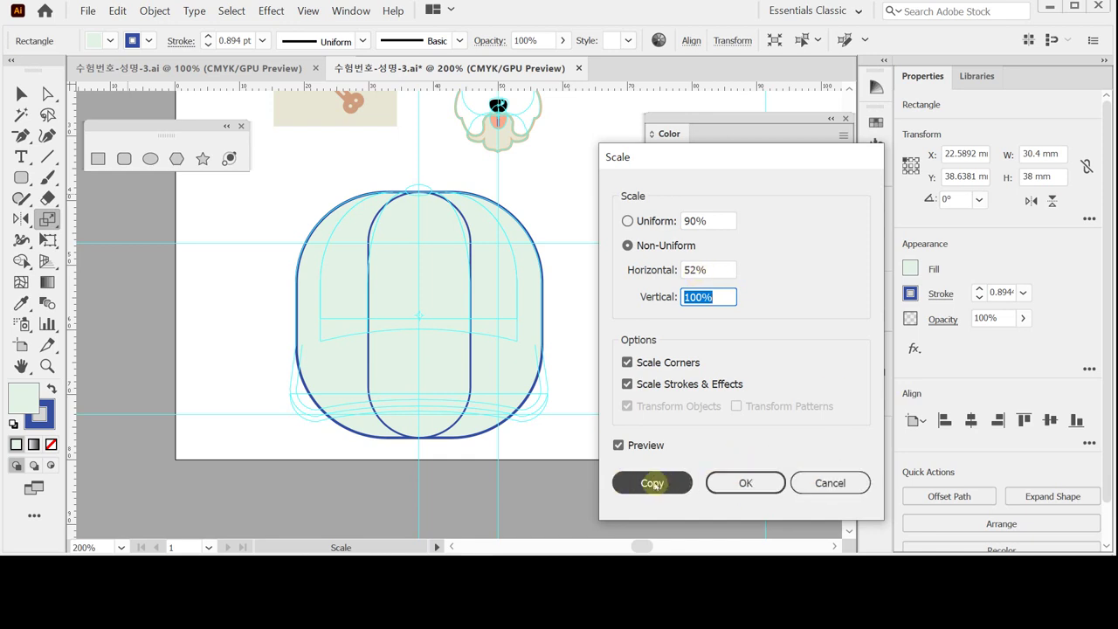
left_click(653, 483)
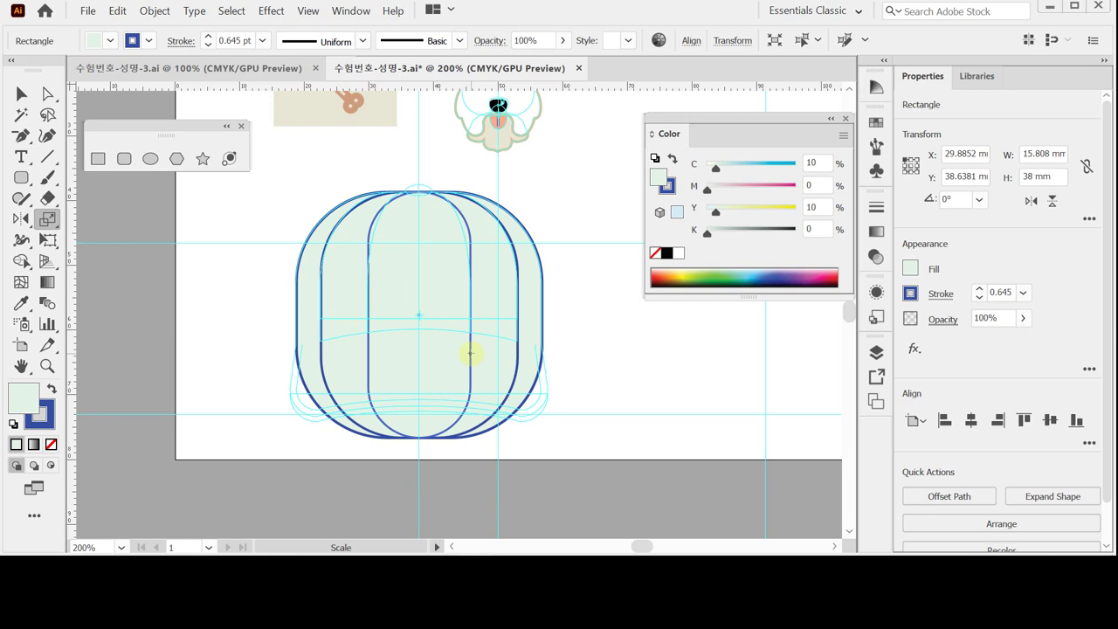
Create a 50 × 18 mm ellipse centred on the cap's vertical guide and nudge it down until its upper edge meets the brim's curved guide
left_click(150, 158)
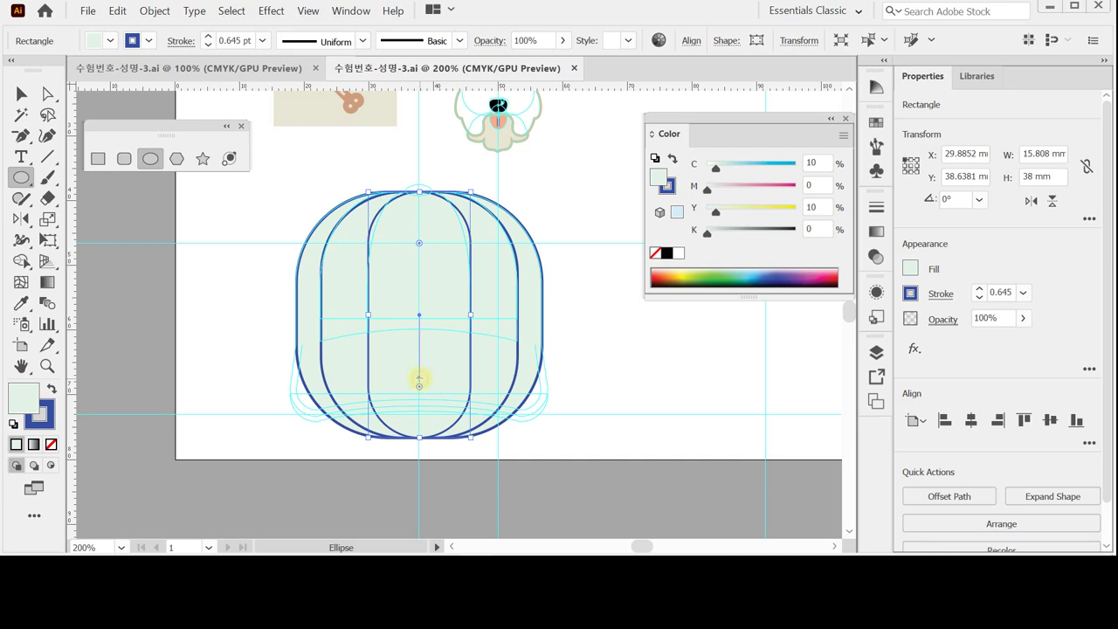
left_click(419, 378)
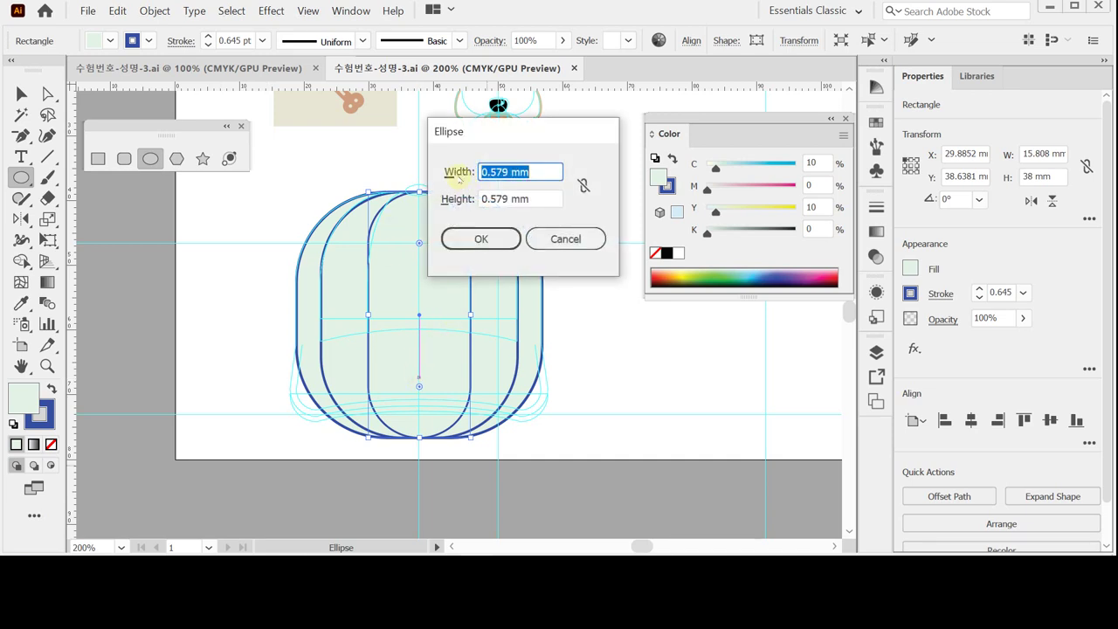
type("50")
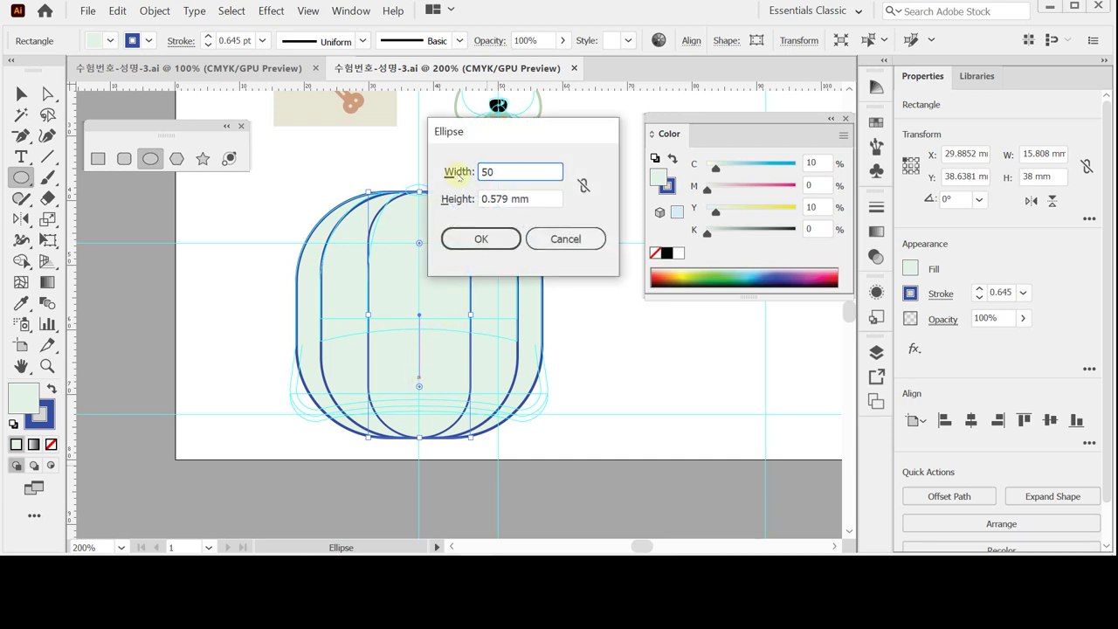
key("Tab")
type("38")
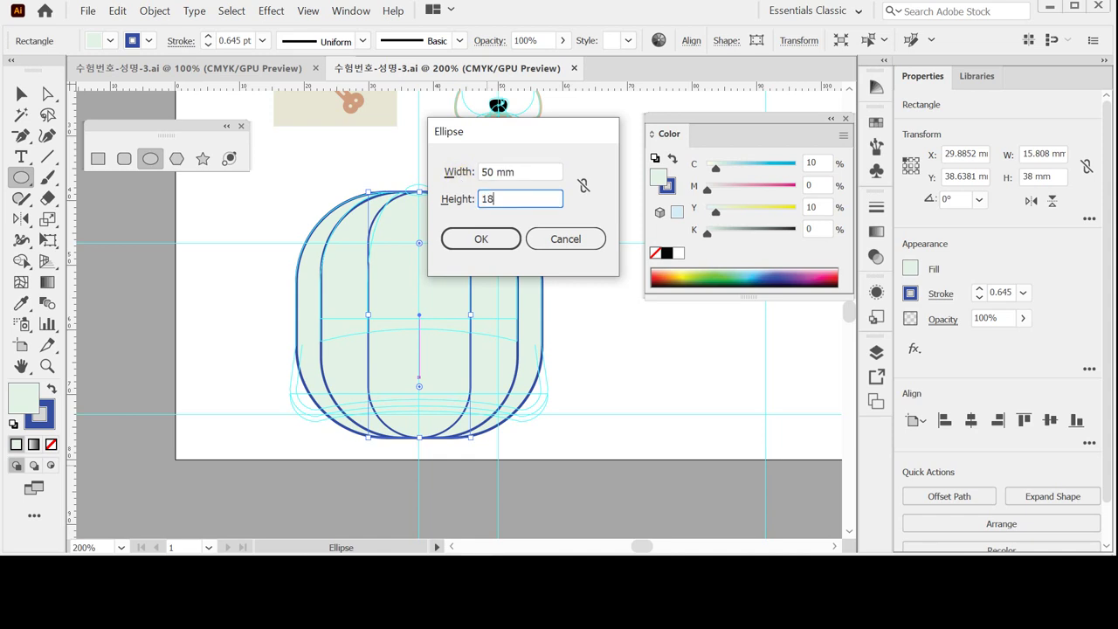
left_click(489, 240)
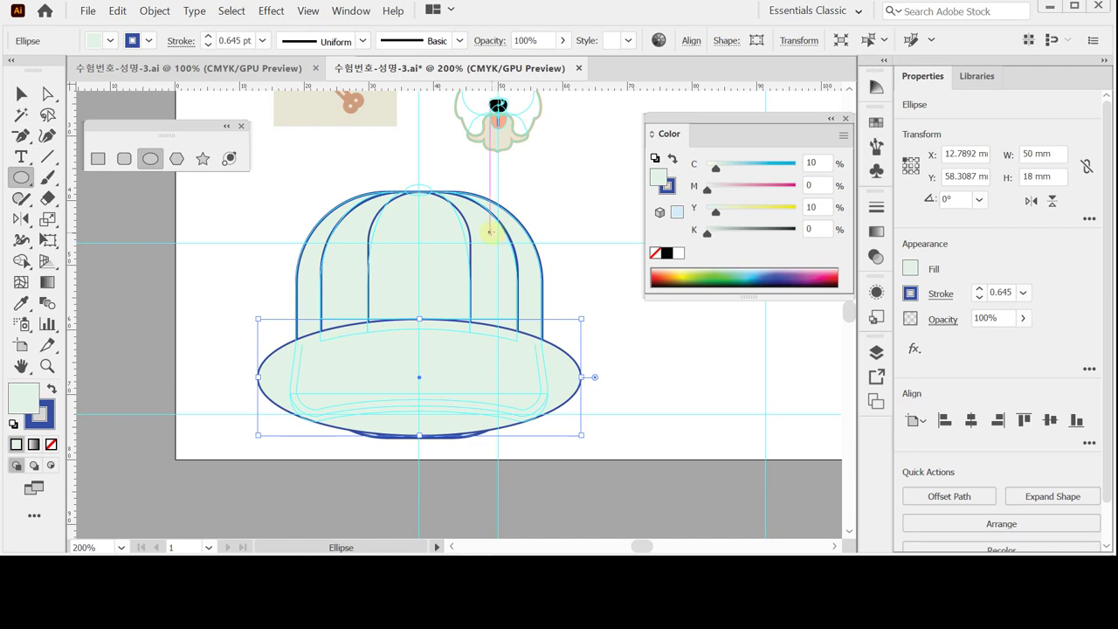
key("Down")
key("Down")
key("Down")
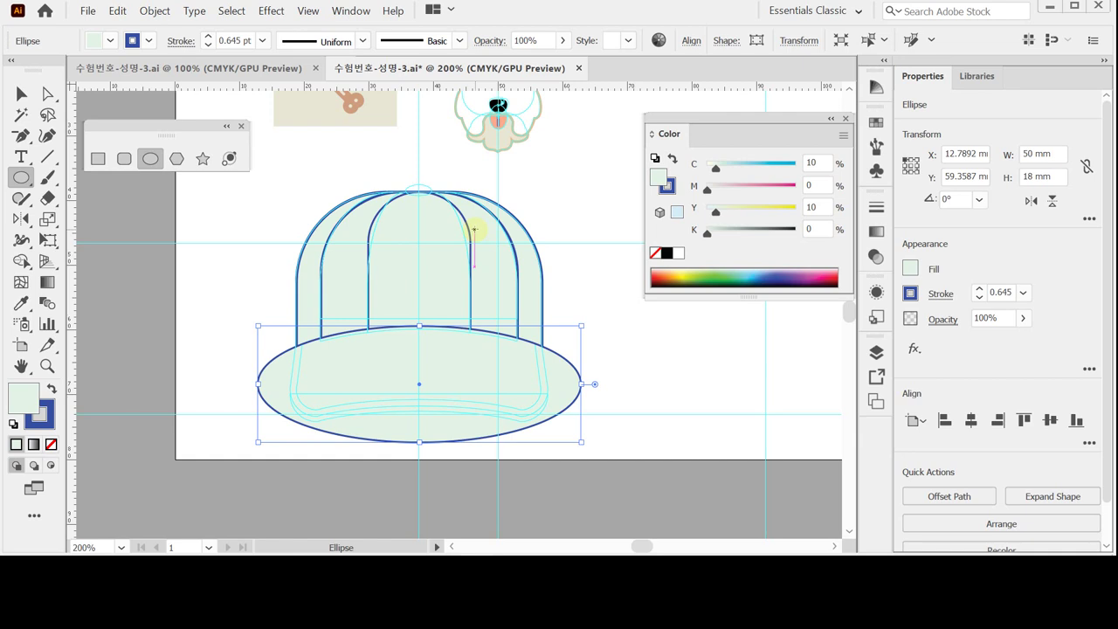
key("Down")
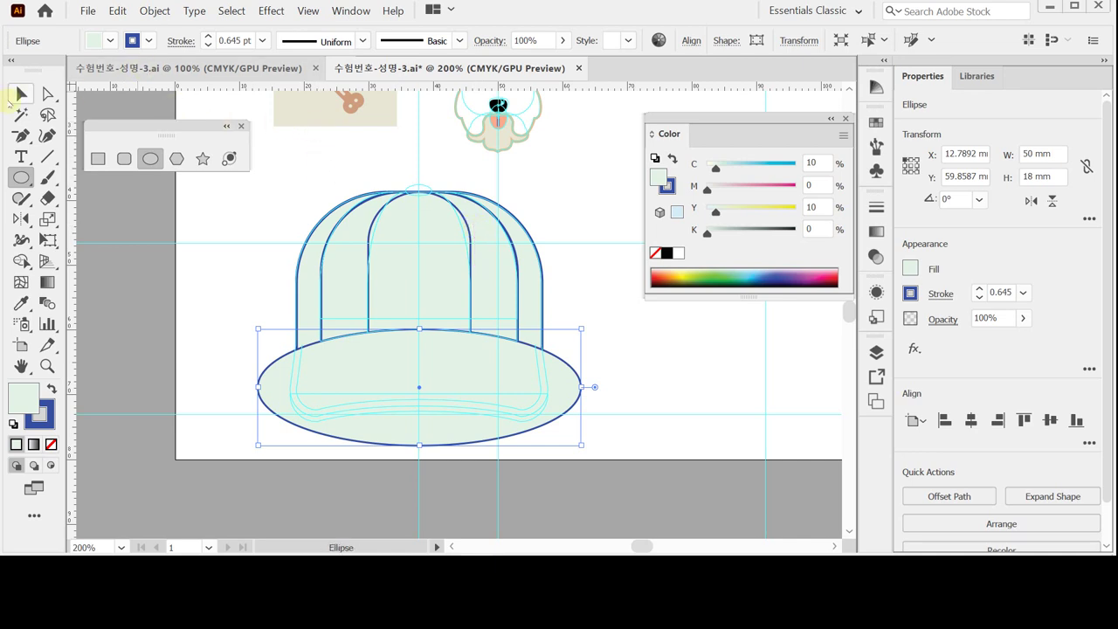
Select the three rounded rectangles and the ellipse and apply the Trim pathfinder to them
left_click(21, 93)
left_click_drag(267, 238, 427, 399)
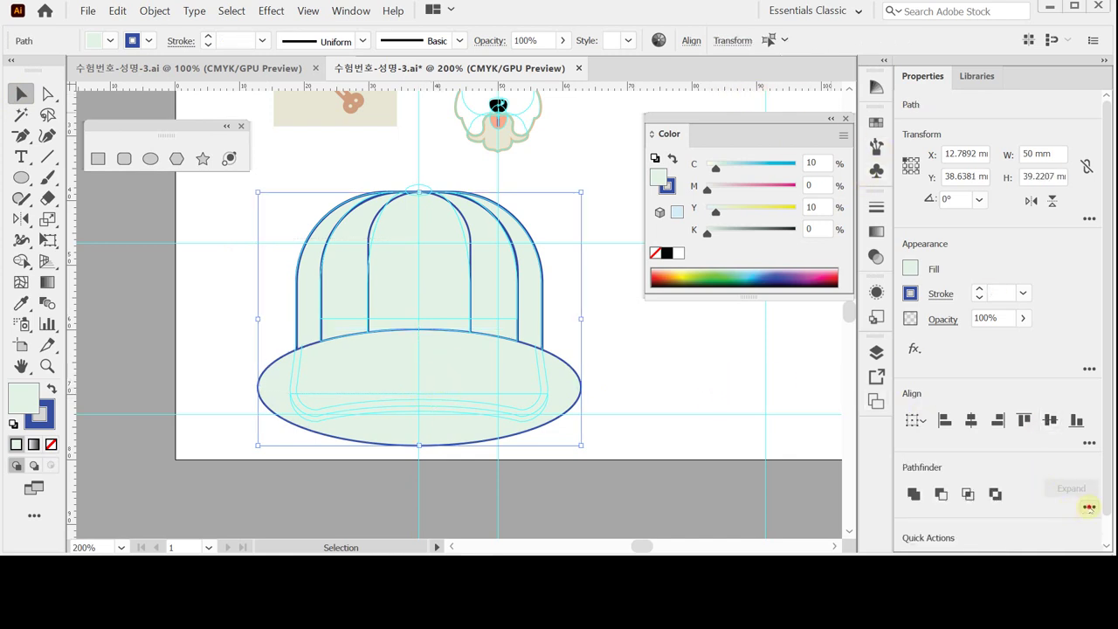
left_click(1088, 507)
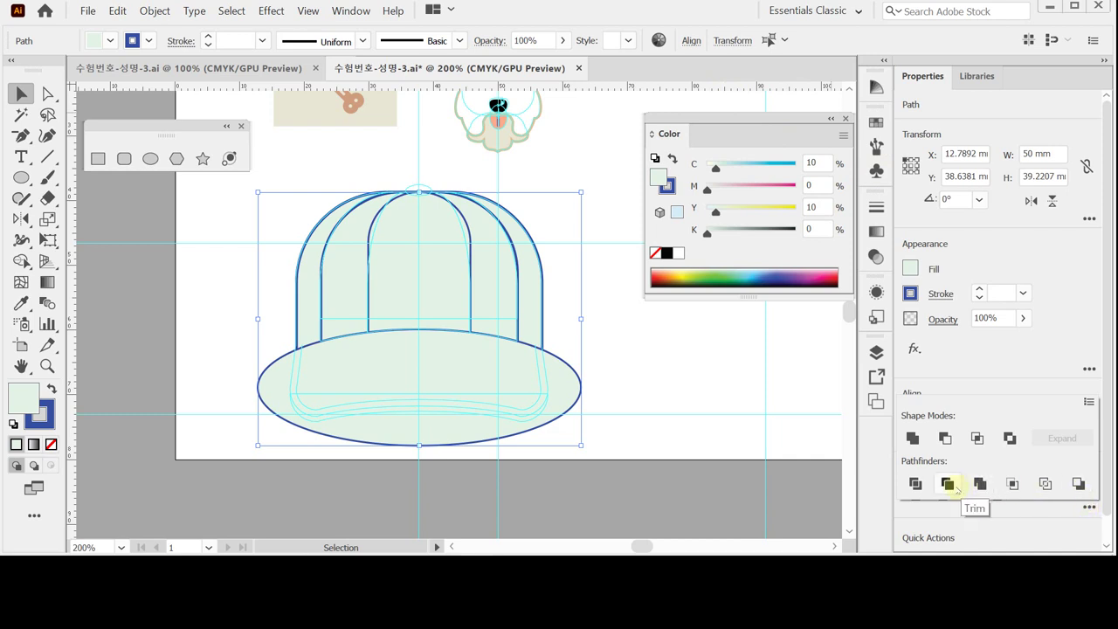
left_click(916, 486)
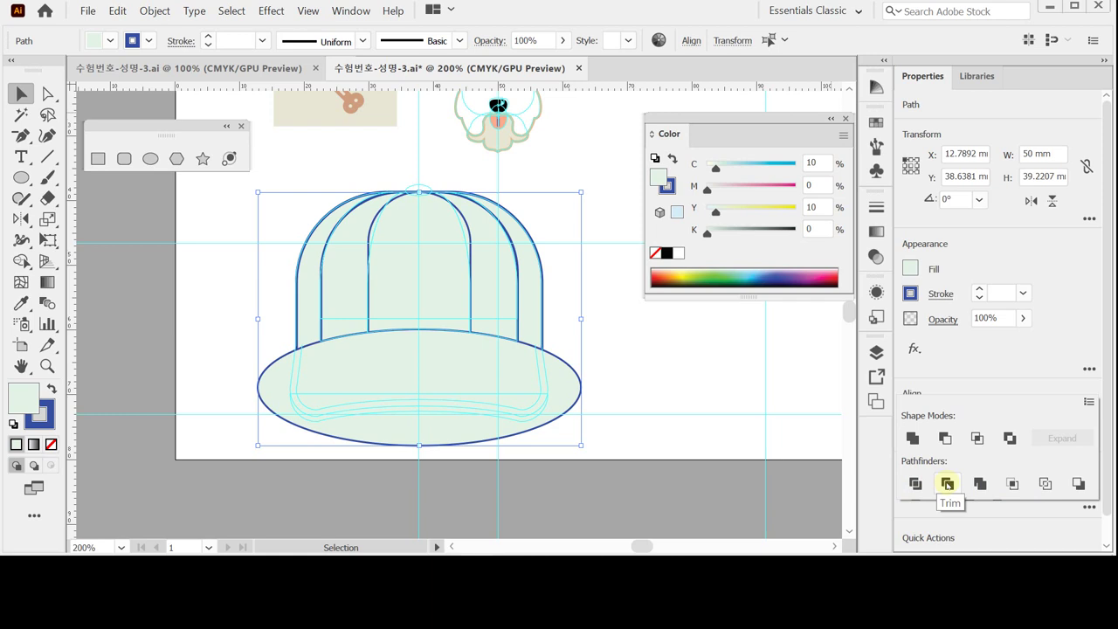
left_click(948, 484)
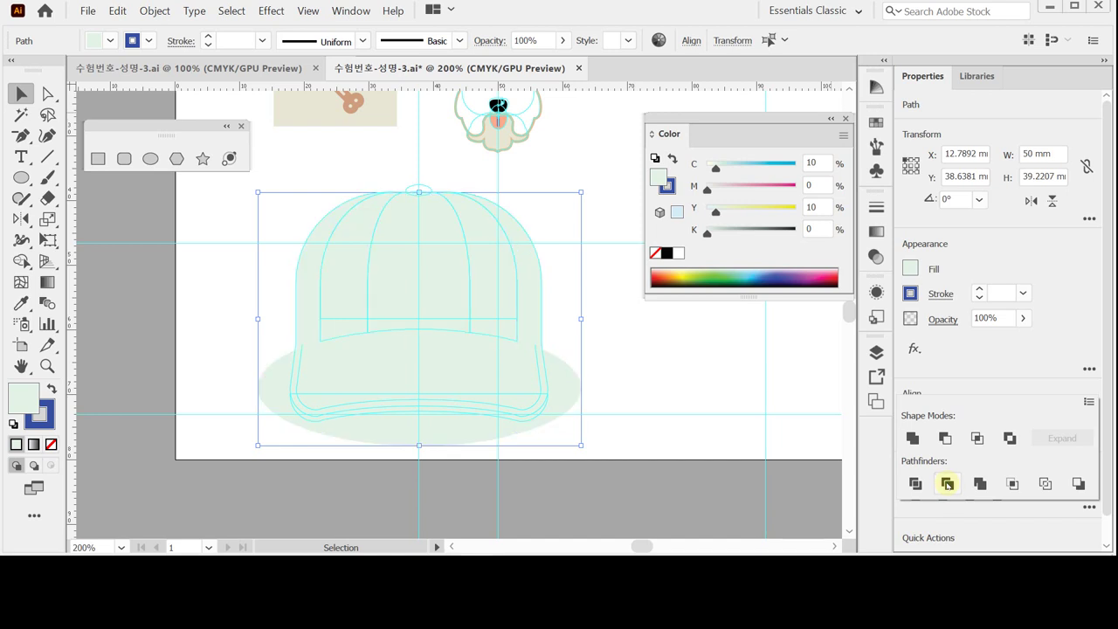
left_click(948, 475)
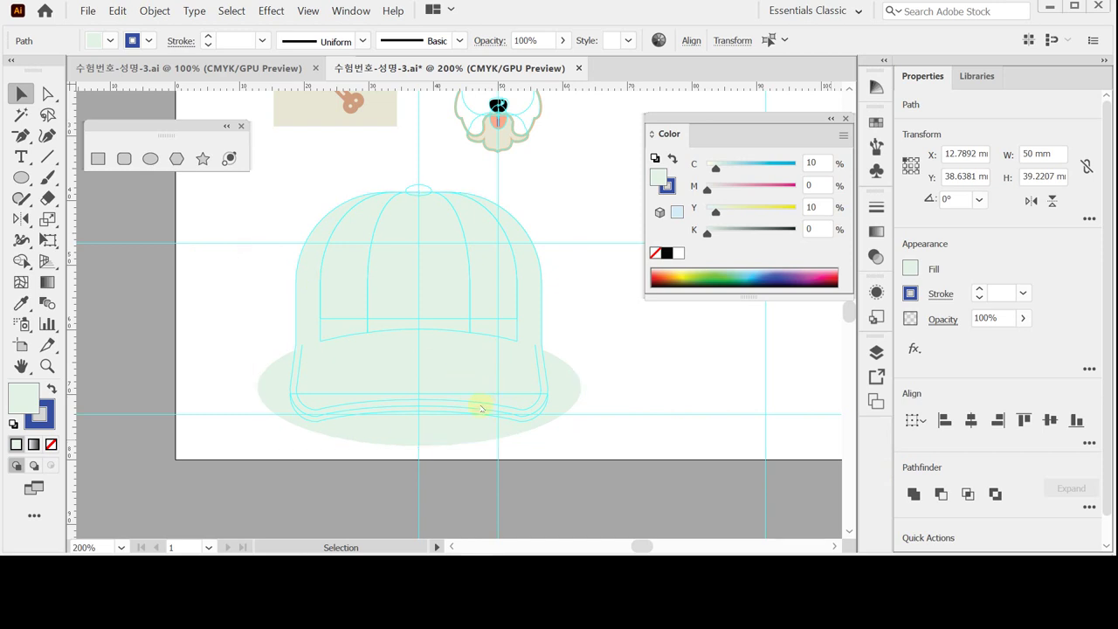
Show the selection edges and give the trimmed cap group a 1 pt black stroke
left_click(476, 248)
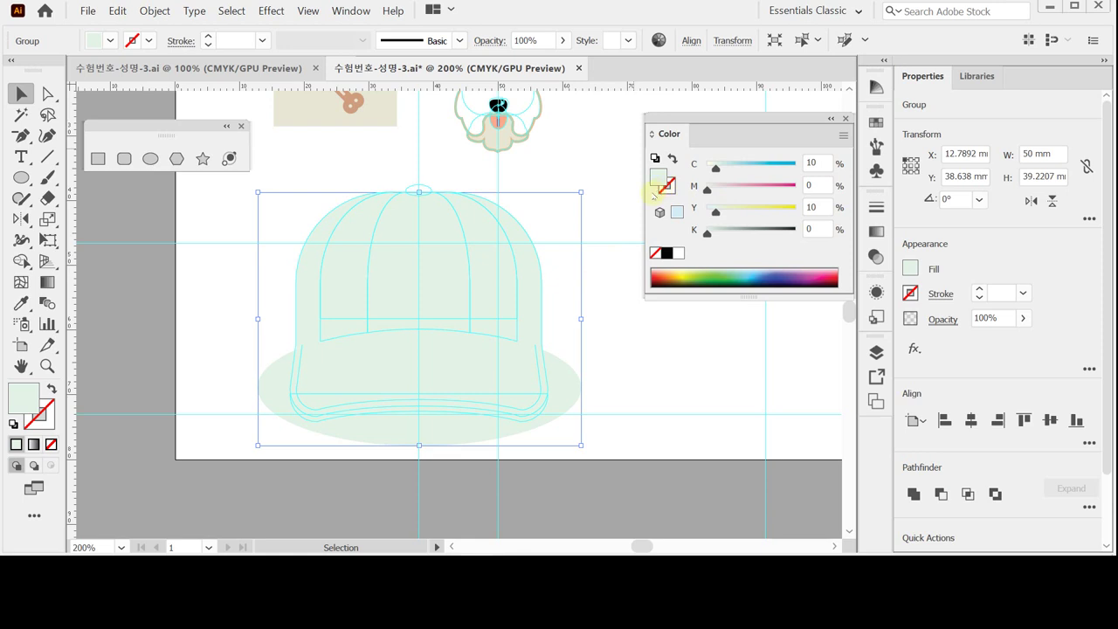
key("ctrl+h")
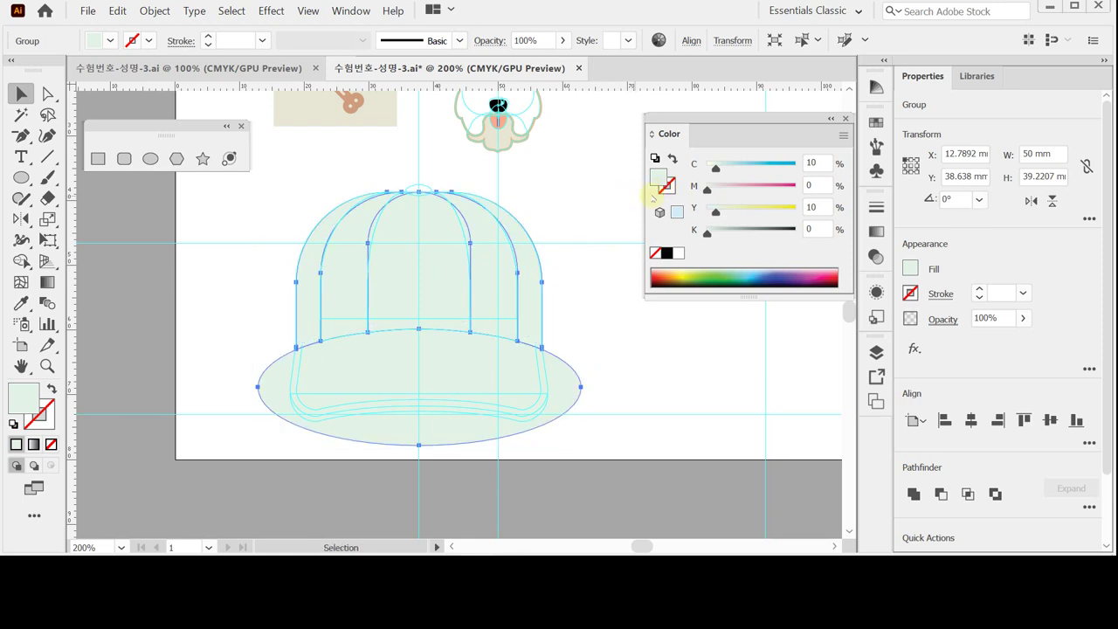
left_click(666, 186)
left_click(666, 253)
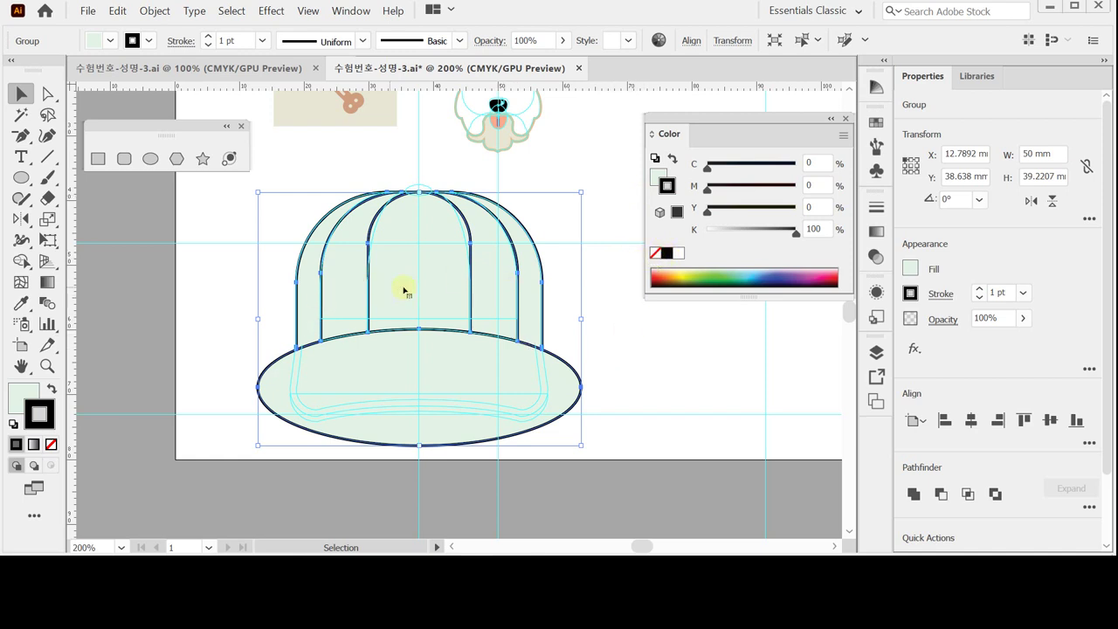
left_click(627, 367)
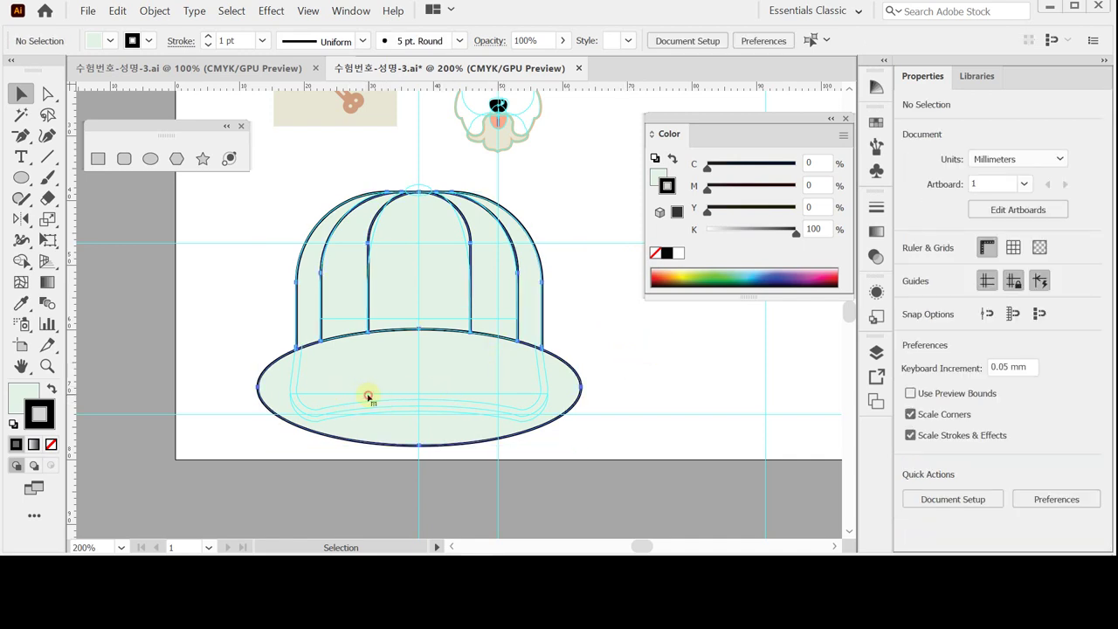
Isolate the trimmed cap group and delete the ellipse covering the brim area
left_click(371, 398)
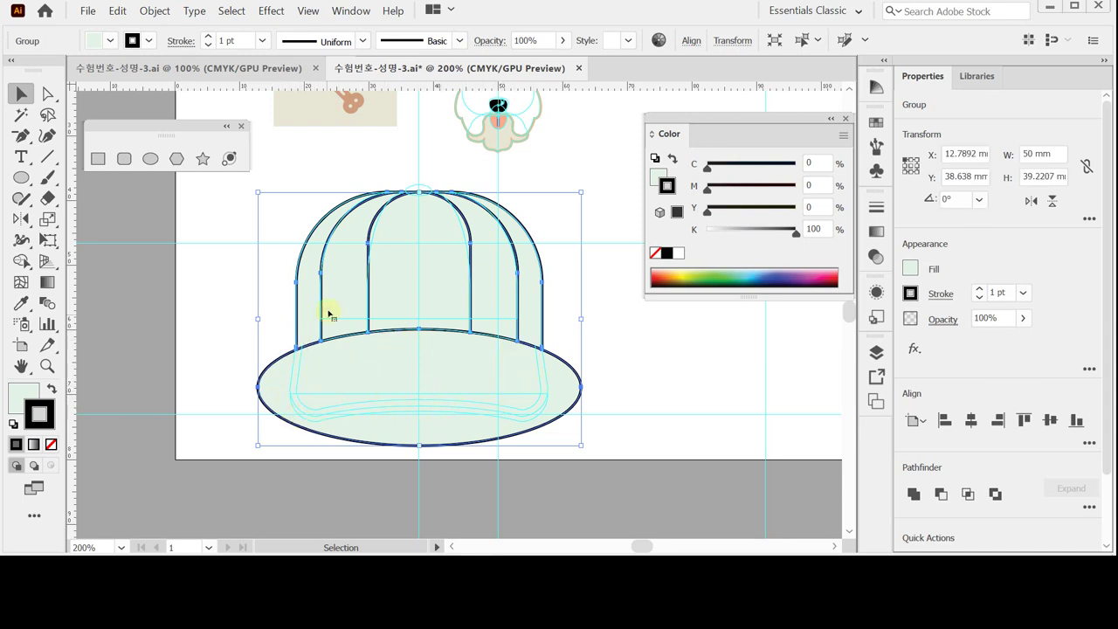
left_click(631, 329)
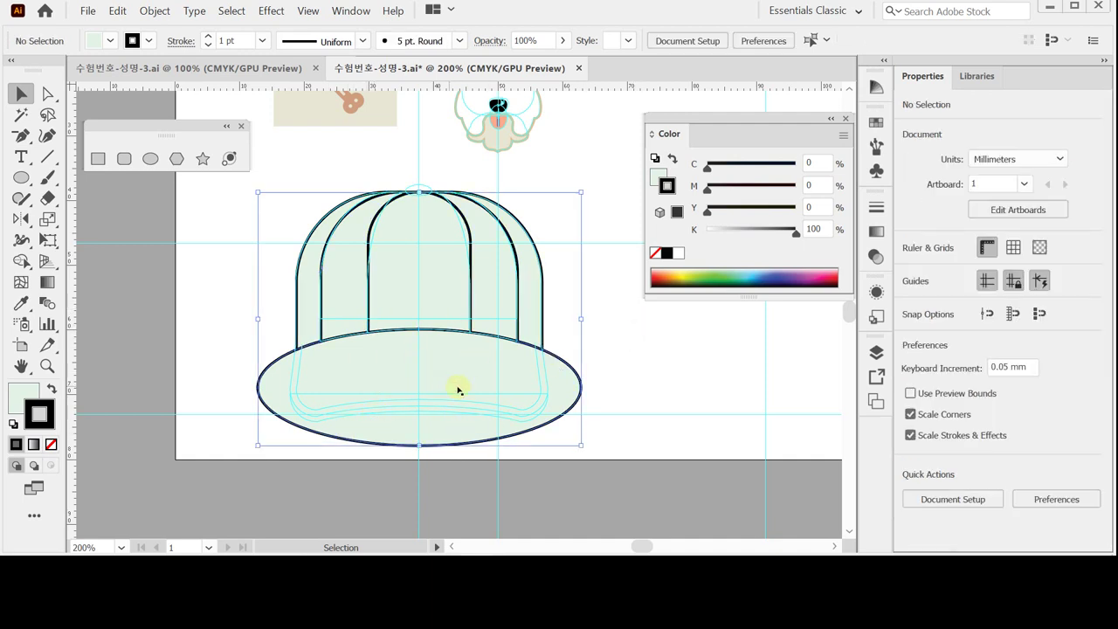
double_click(441, 392)
left_click(440, 392)
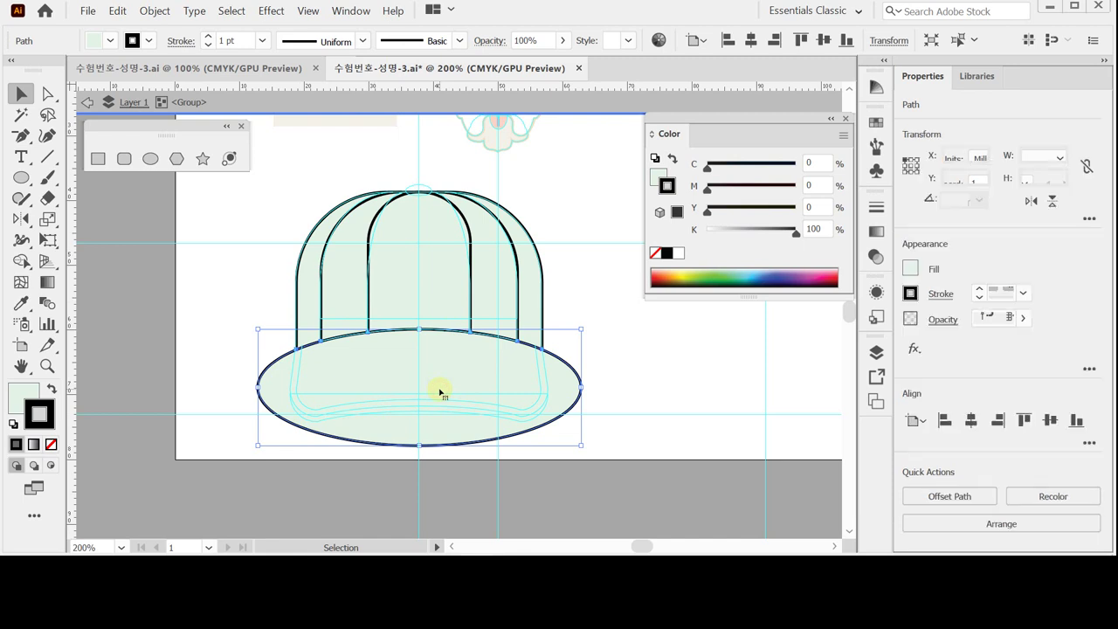
key("Delete")
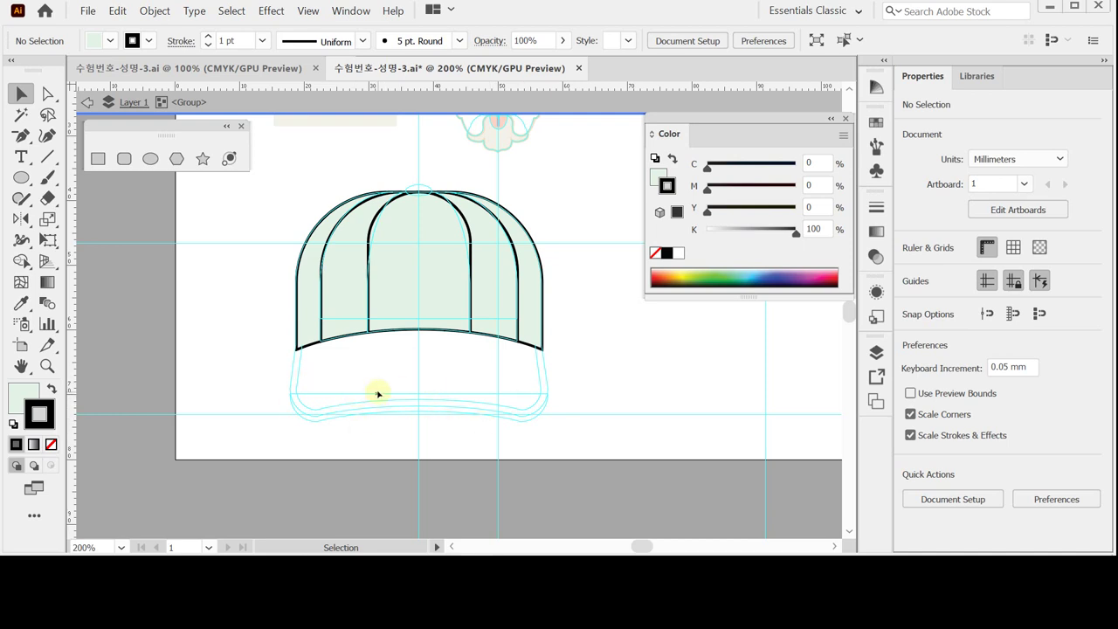
Set the fill of the two crown panels flanking the centre panel to C40 M0 Y10 K0
left_click(346, 293)
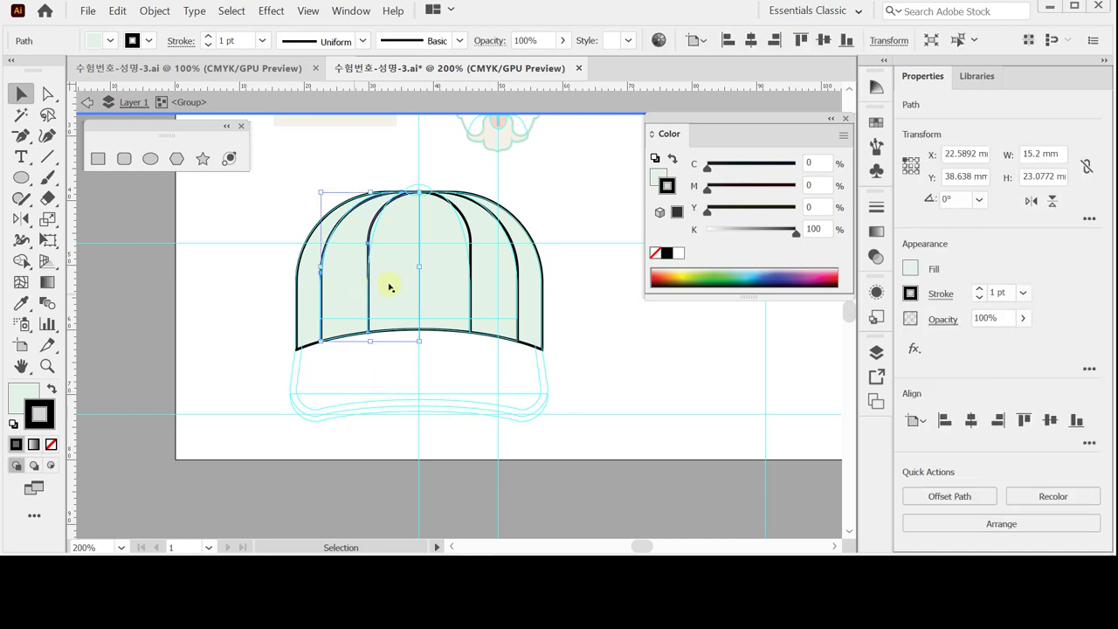
left_click(486, 278, "shift")
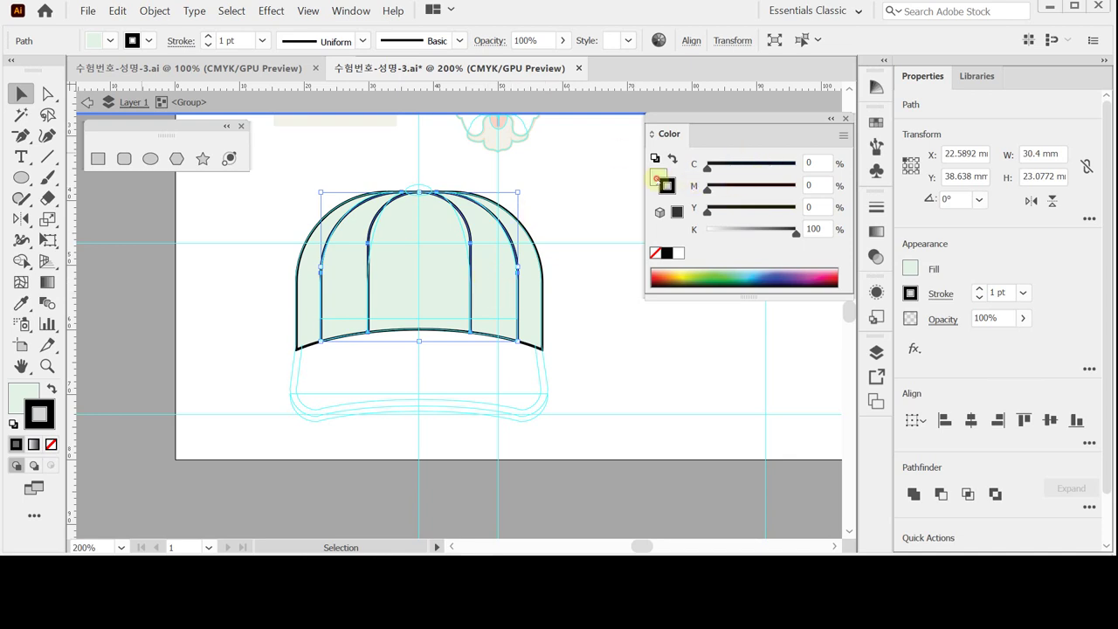
left_click(660, 178)
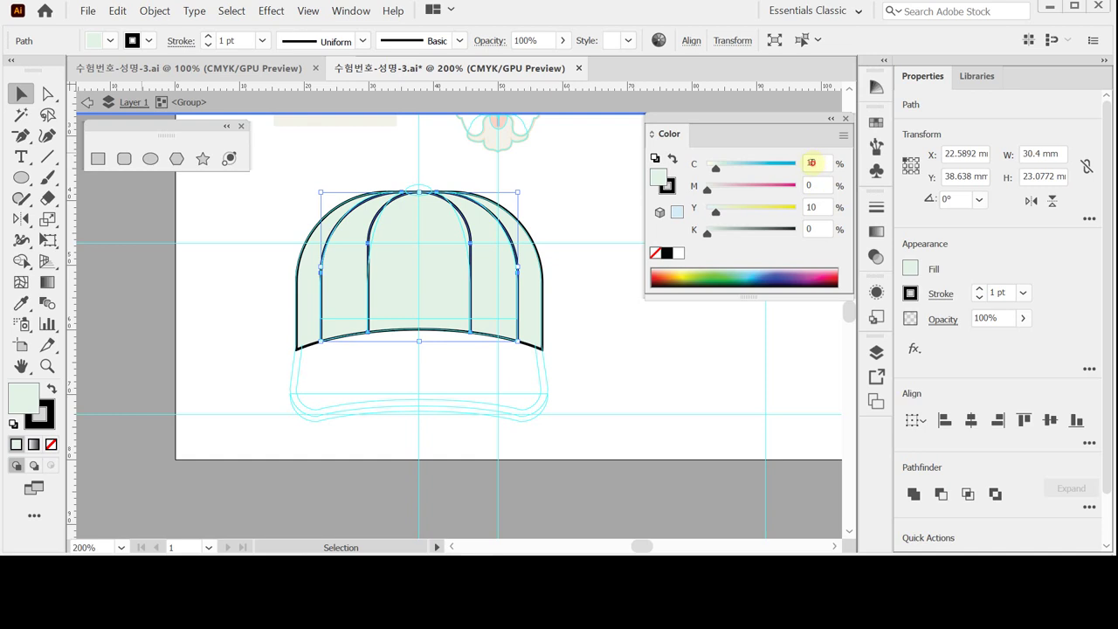
left_click(811, 162)
type("40")
key("Return")
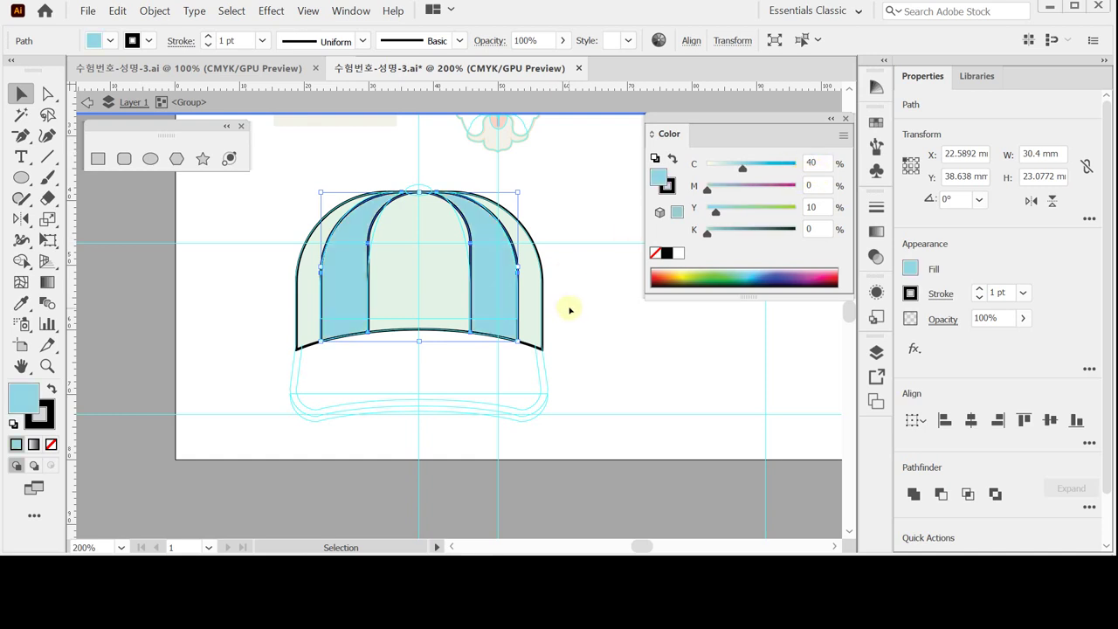
Remove the black stroke from all the crown panels in the isolated cap group and clear the selection
key("ctrl")
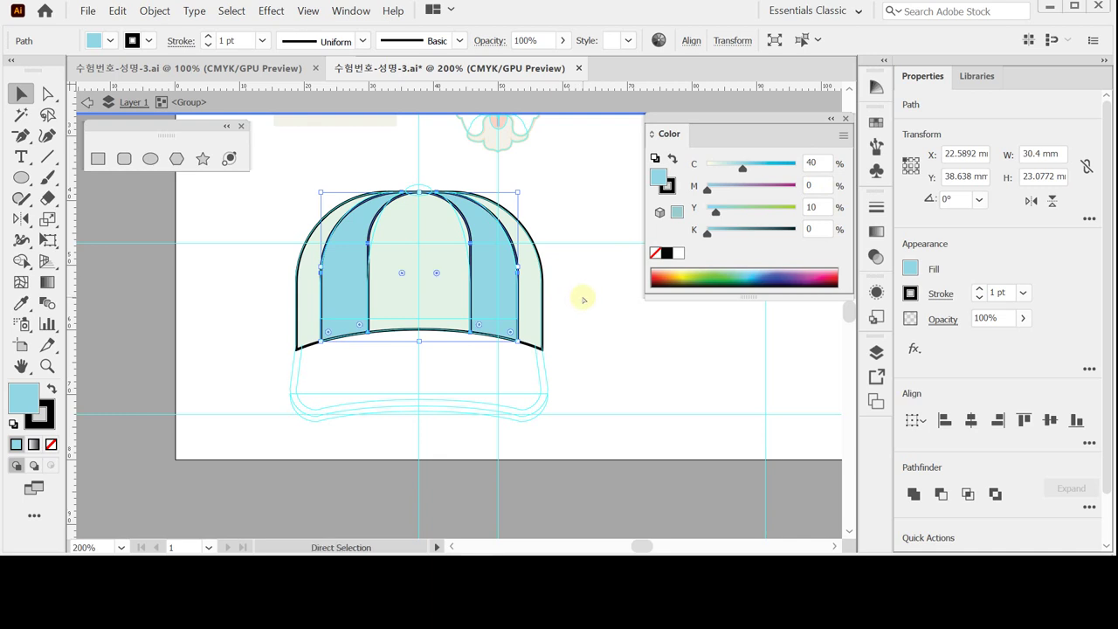
key("ctrl+a")
left_click(667, 186)
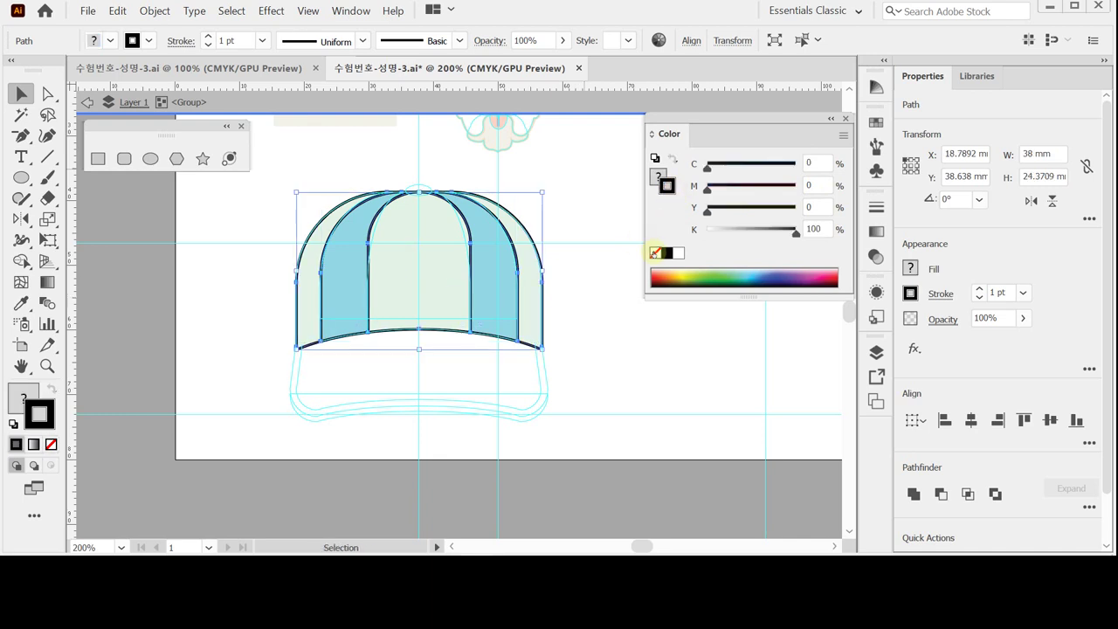
left_click(655, 253)
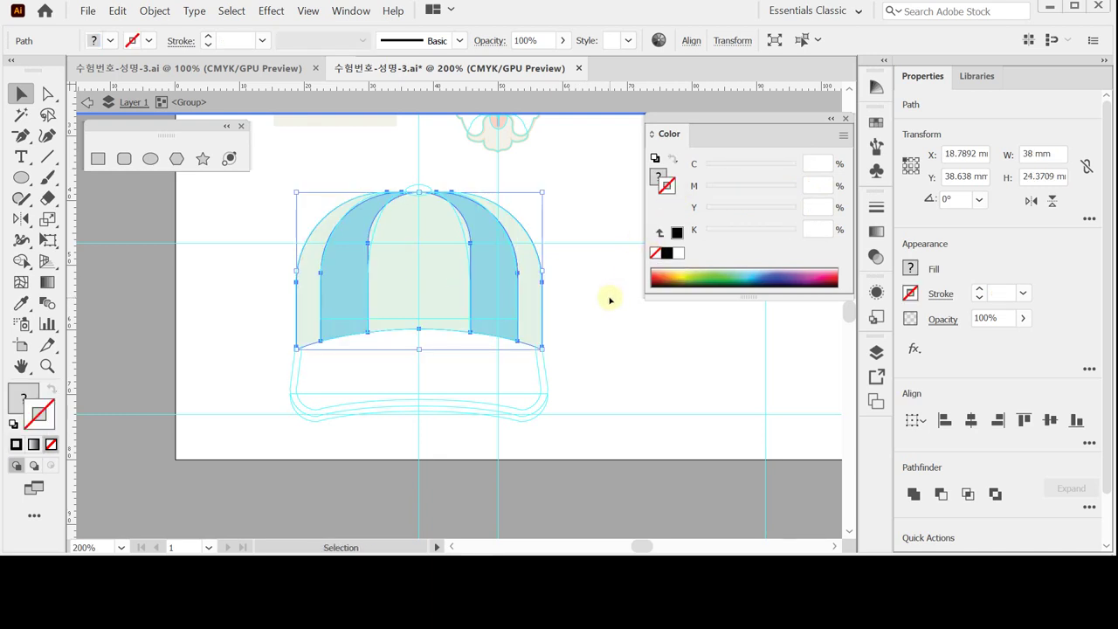
left_click(609, 300)
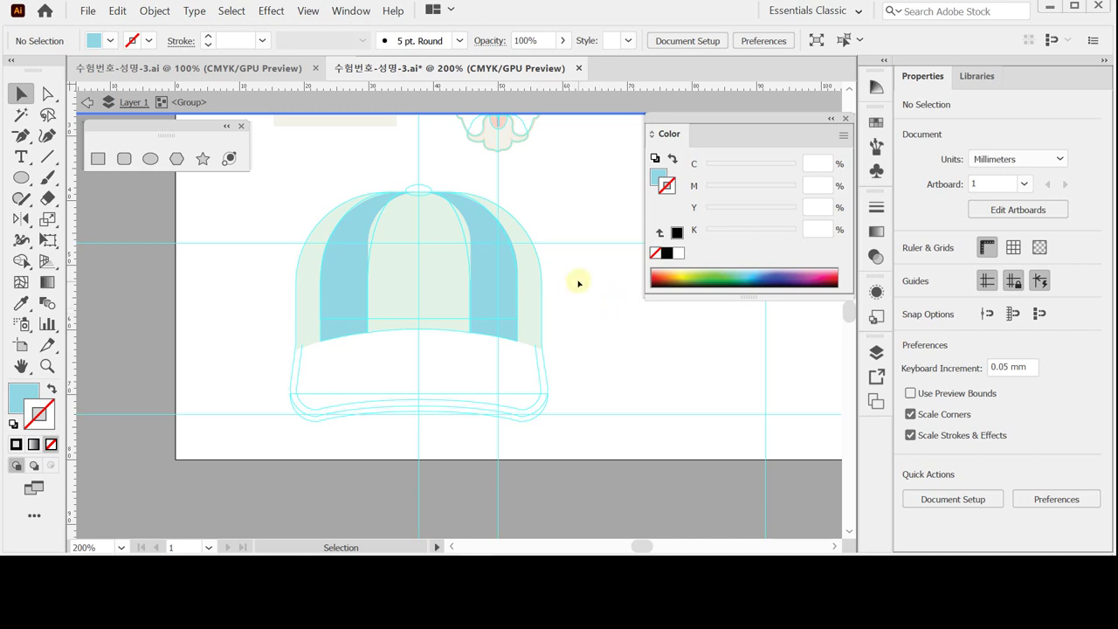
Open the numeric size settings for a new rounded rectangle at the brim guides, with its height ready for editing
left_click(123, 158)
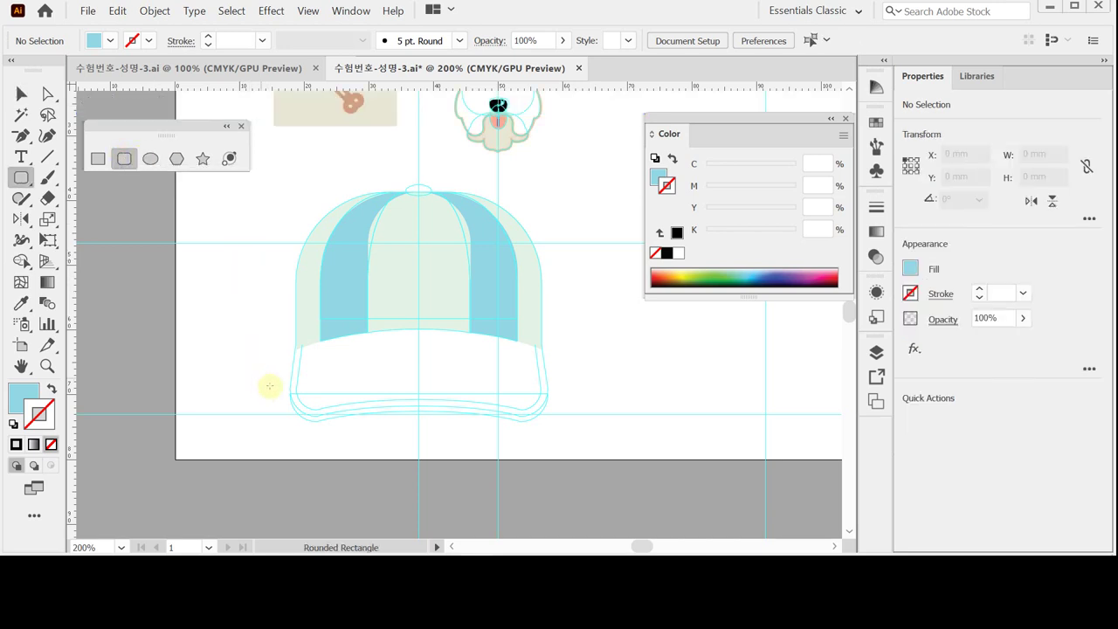
left_click(297, 332)
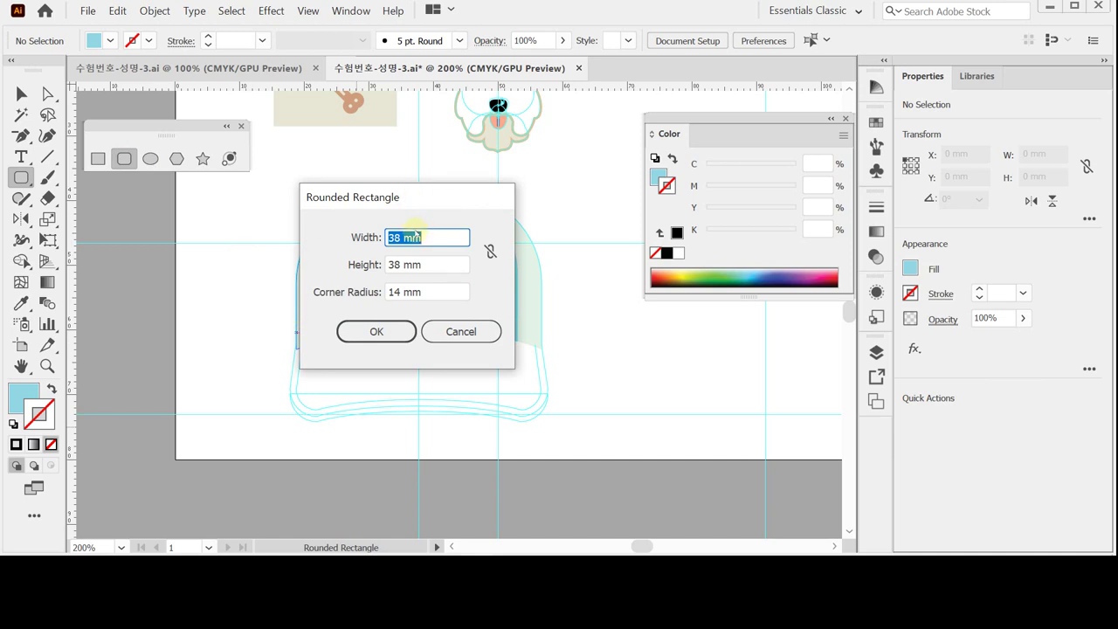
left_click(428, 265)
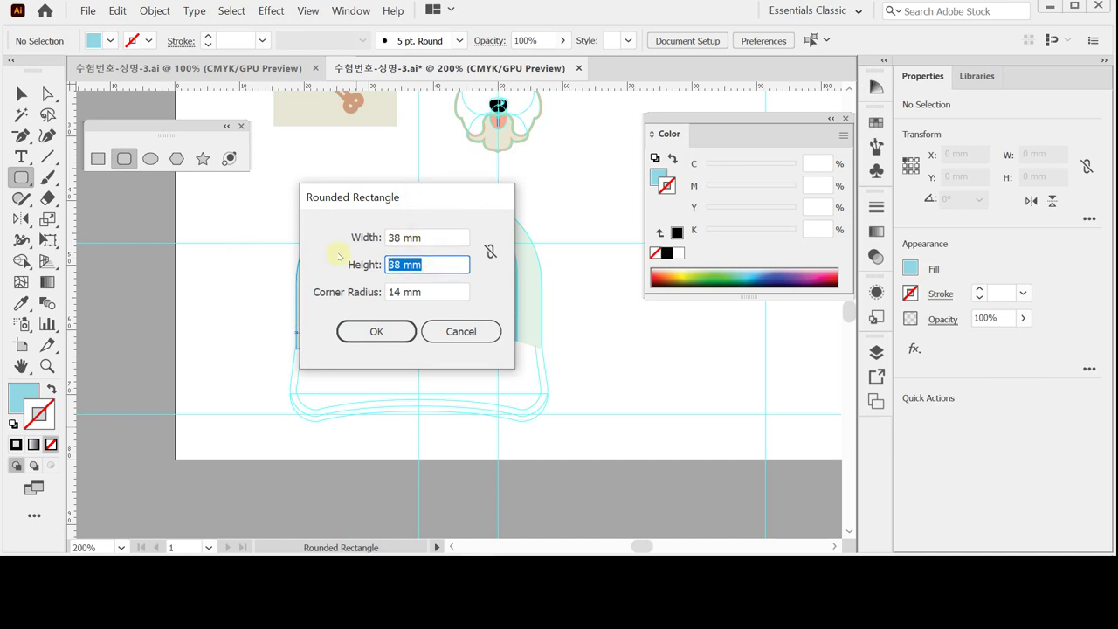
Create a 38 × 15 mm rounded rectangle with a 4 mm corner radius below the cap panels, with default white fill and black stroke
type("15")
left_click(437, 292)
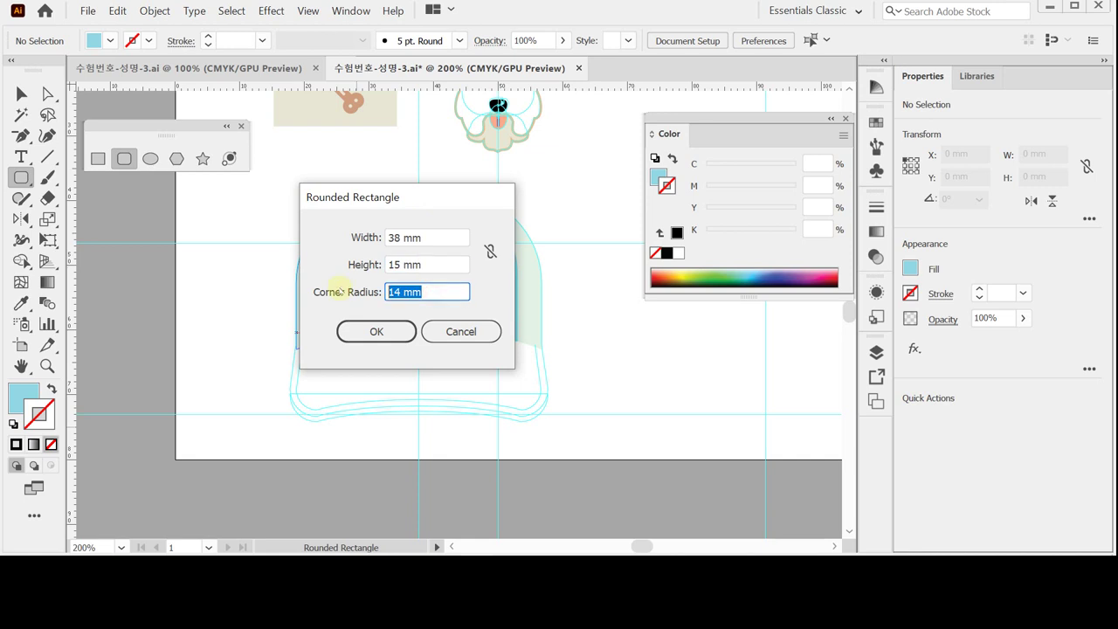
type("4")
left_click(406, 336)
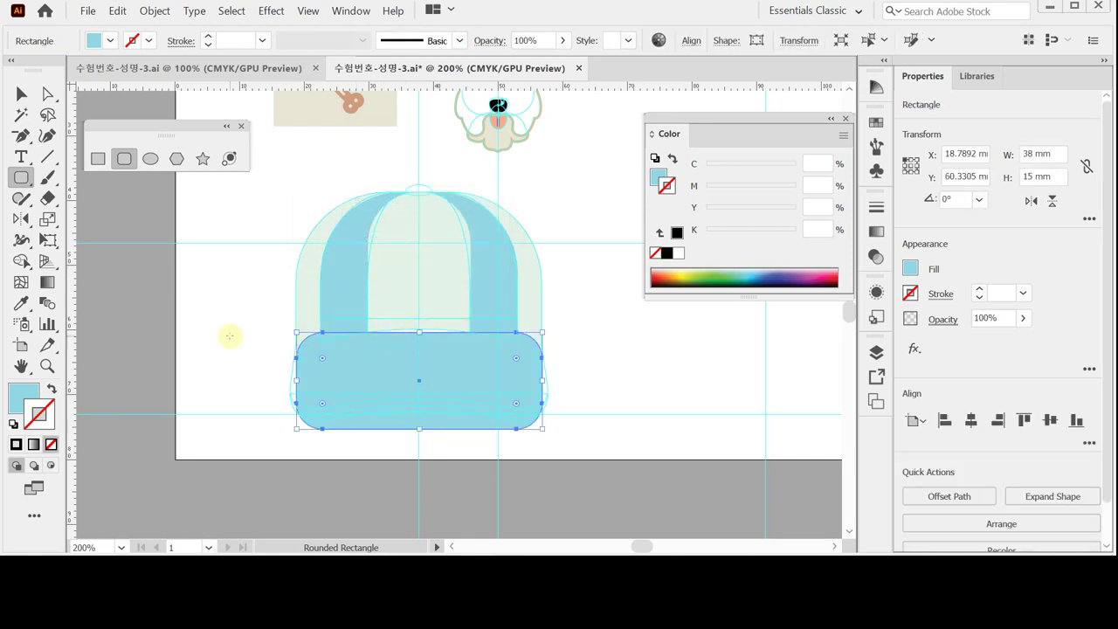
left_click(13, 423)
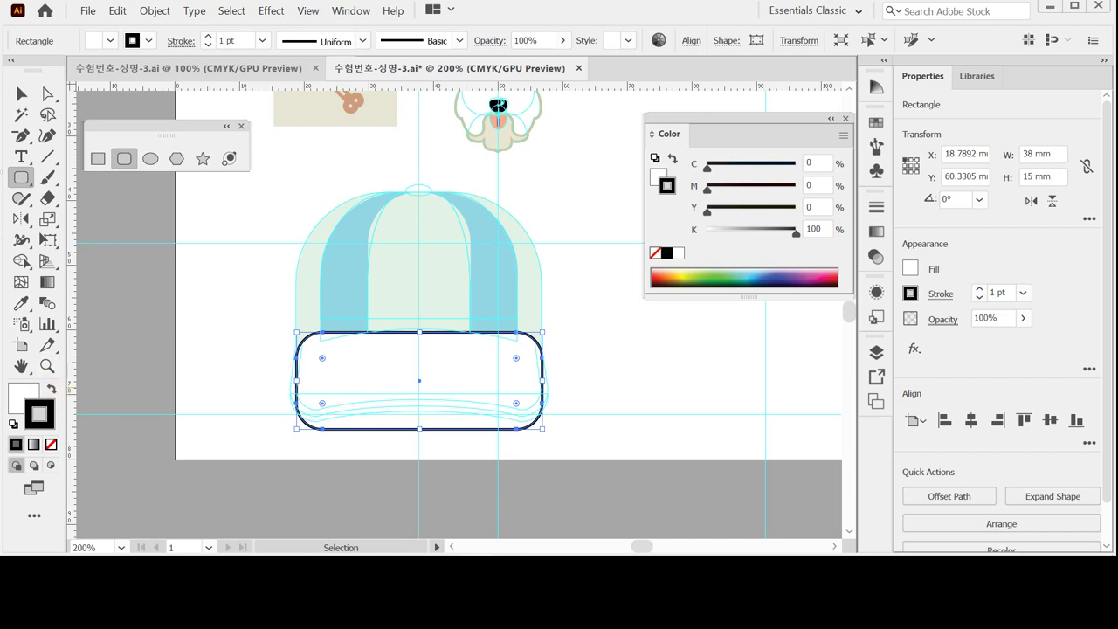
Hide the guides and scale only the lower corner anchor points of the rounded rectangle uniformly to 105%
left_click(47, 93)
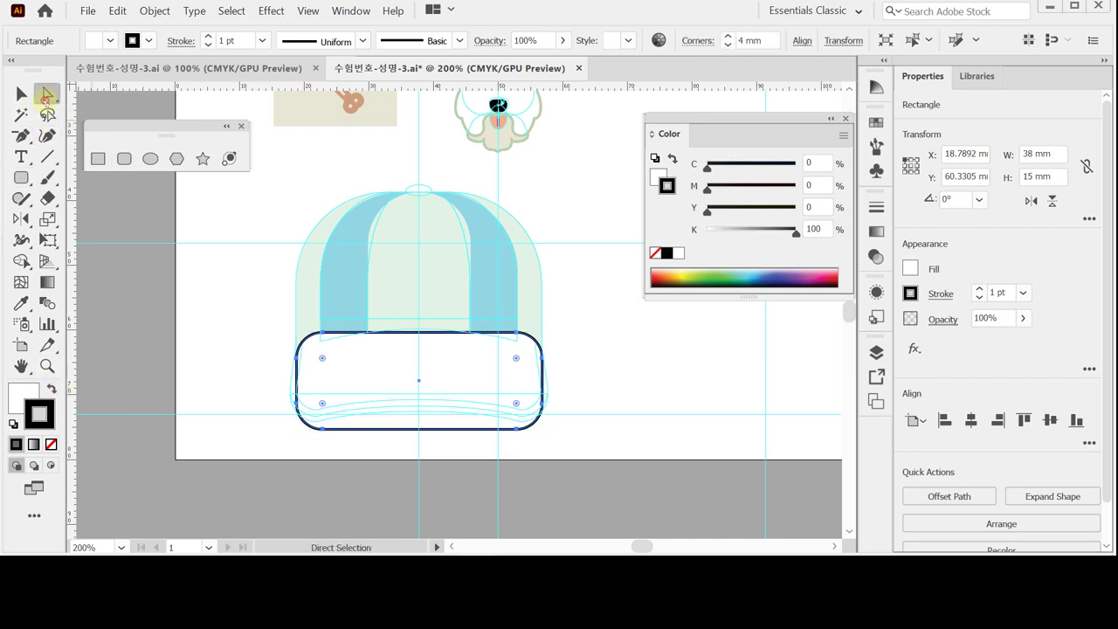
left_click_drag(254, 384, 562, 448)
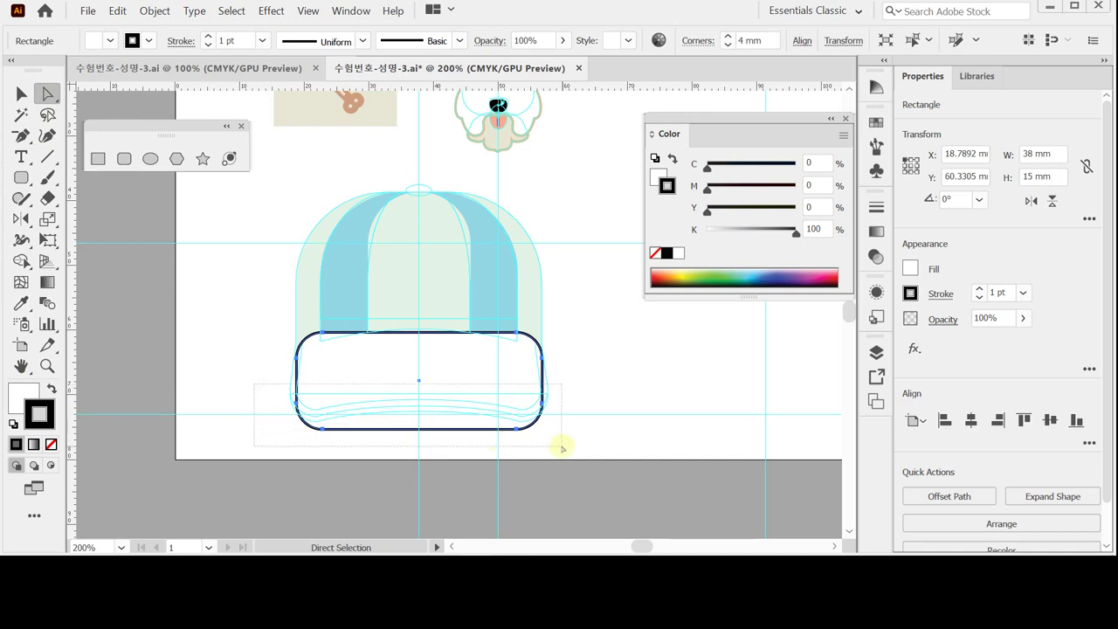
left_click_drag(562, 448, 549, 446)
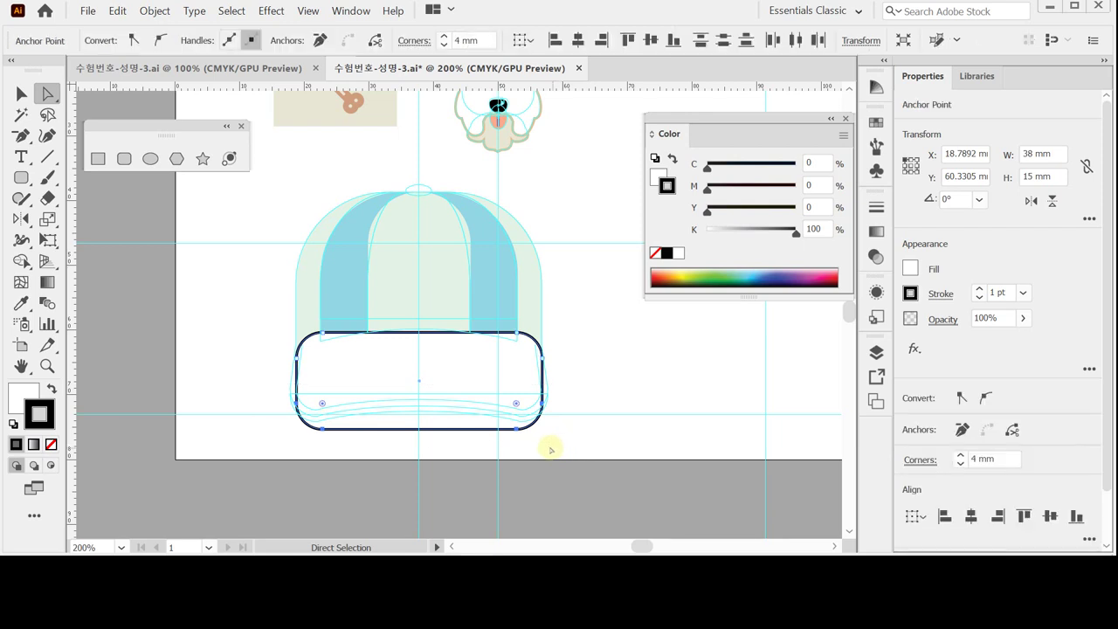
key("ctrl+semicolon")
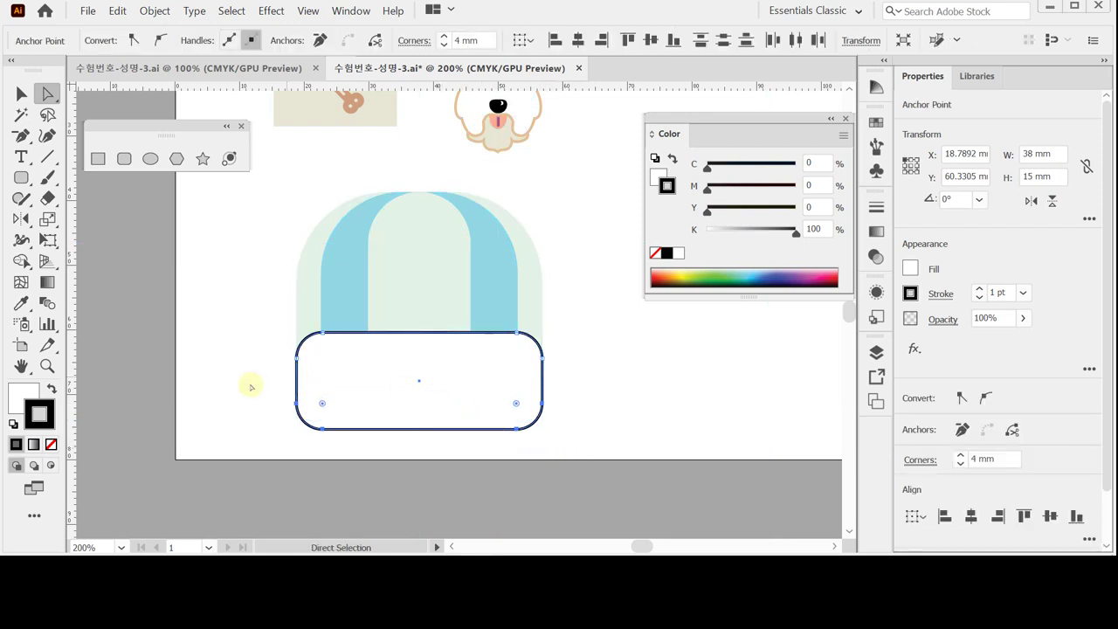
left_click_drag(257, 382, 569, 455)
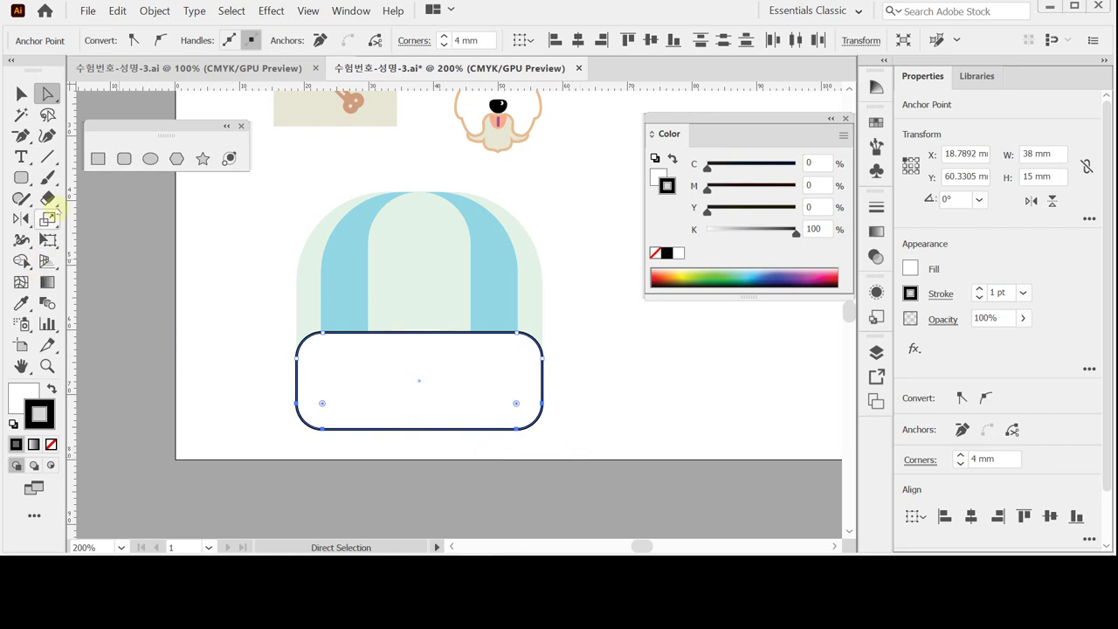
double_click(47, 219)
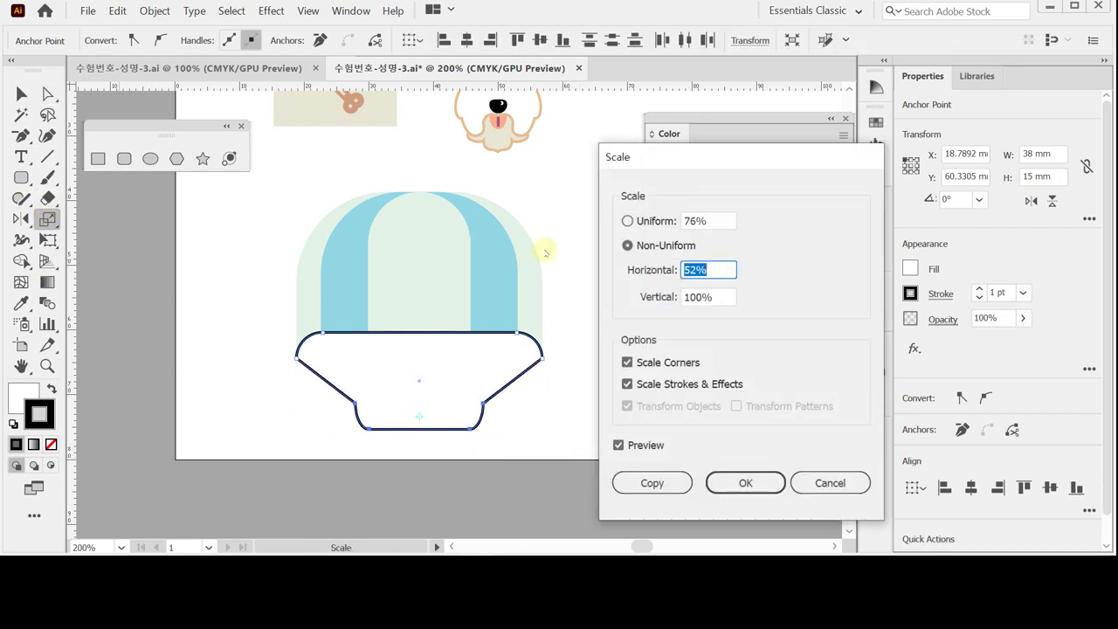
left_click(638, 224)
type("105")
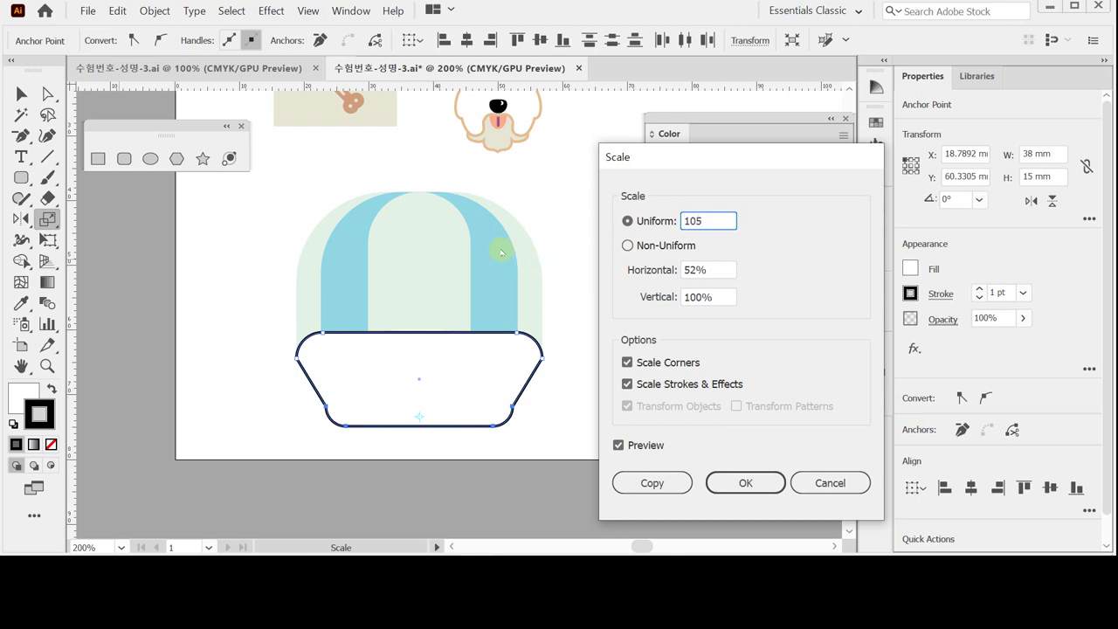
key("Return")
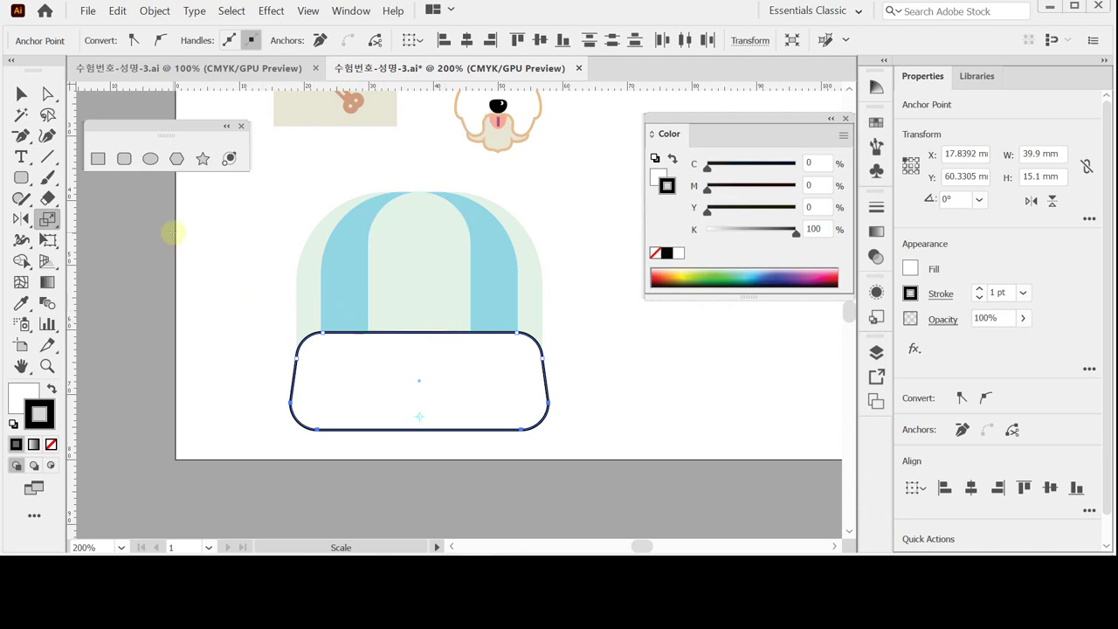
Ungroup the striped cap crown into its separate panels and clear the selection
key("a")
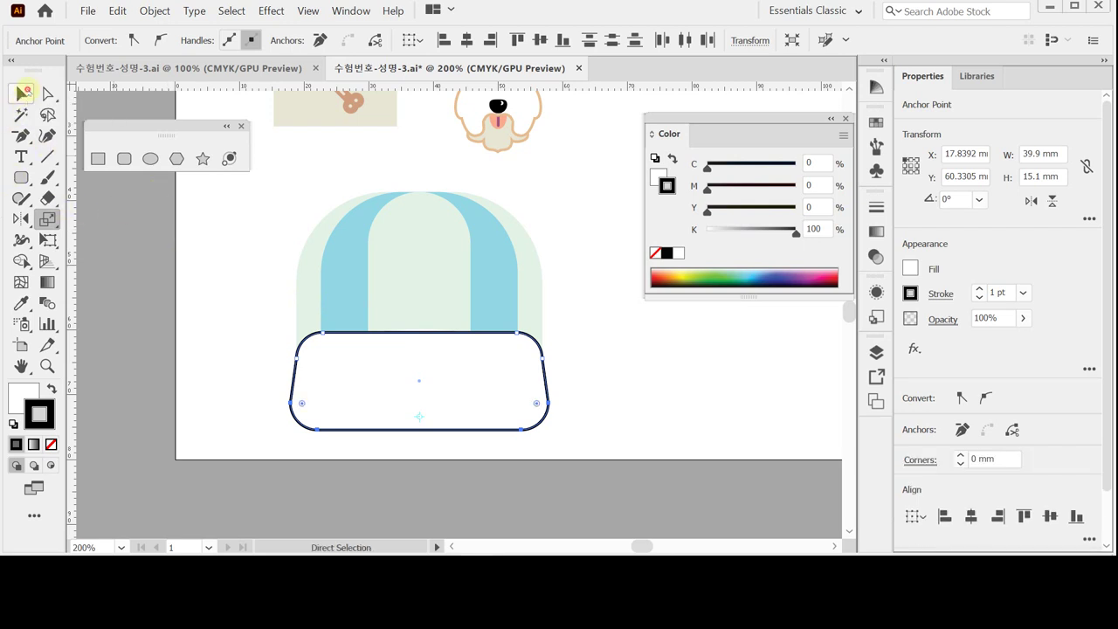
left_click(24, 92)
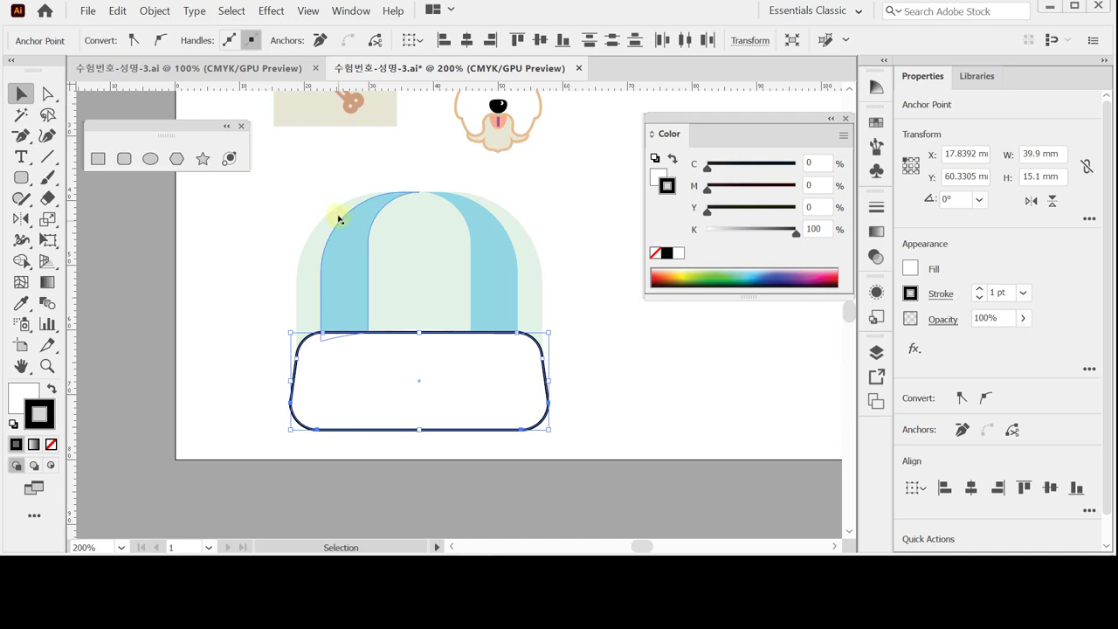
left_click(331, 262)
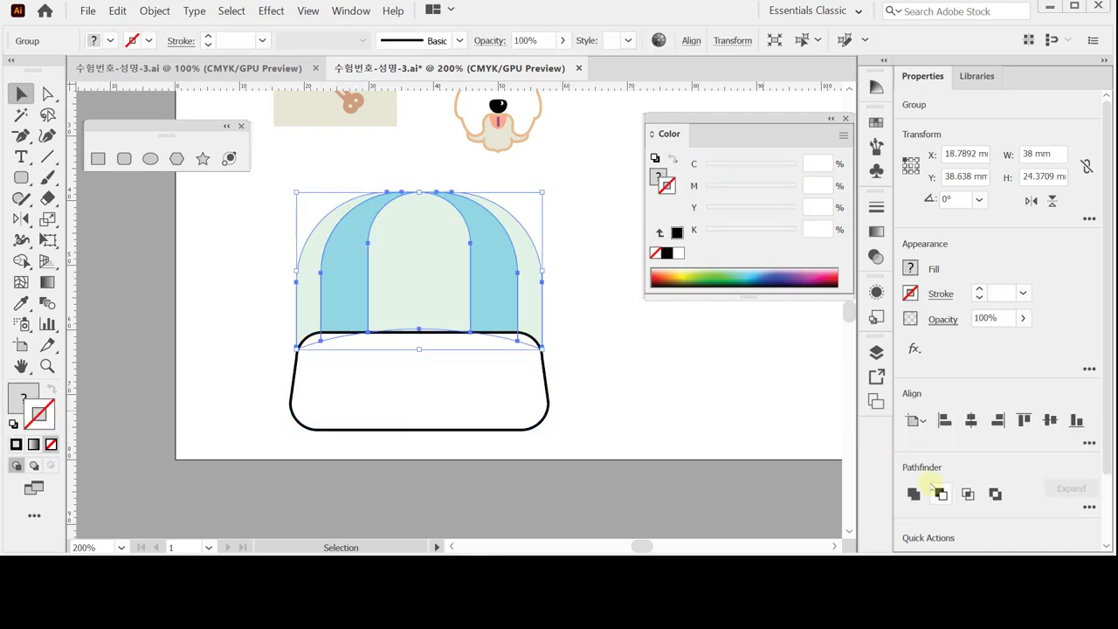
right_click(413, 227)
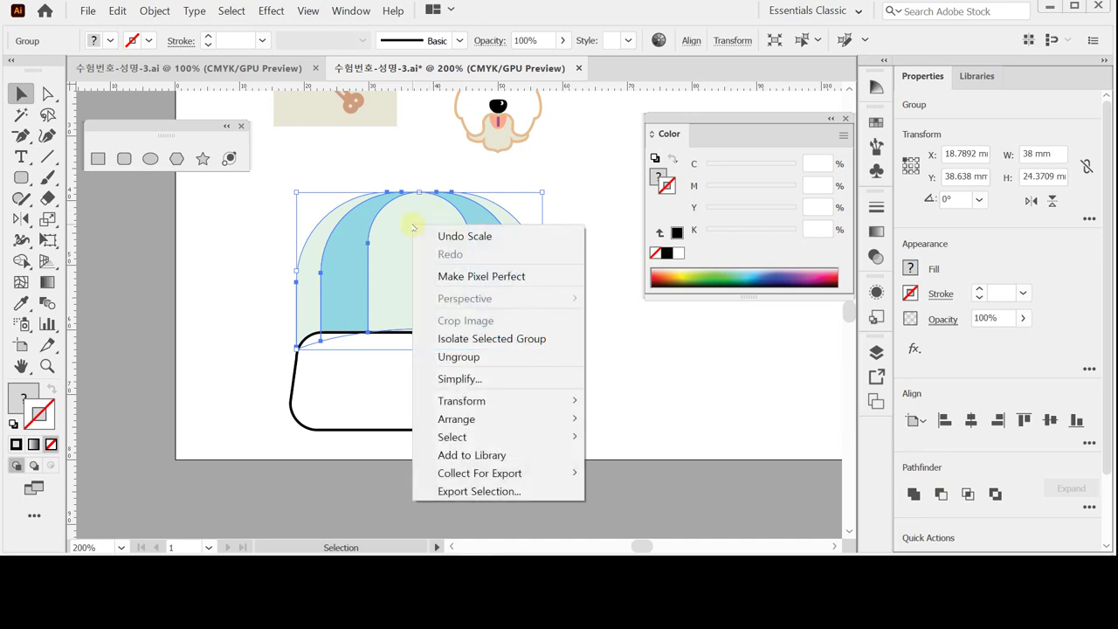
left_click(473, 357)
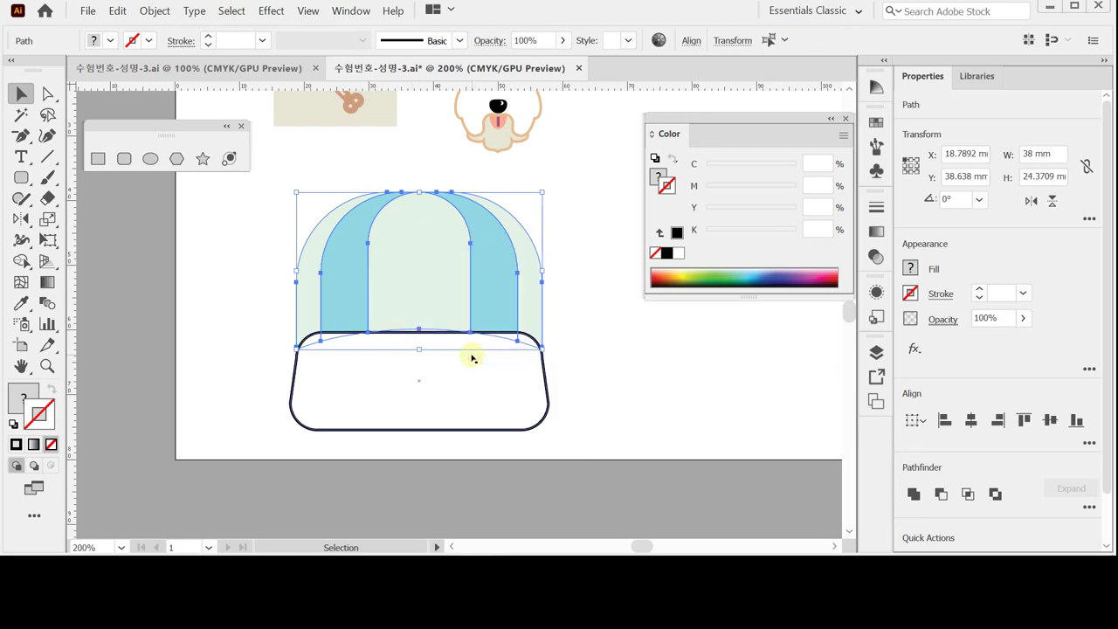
left_click(581, 308)
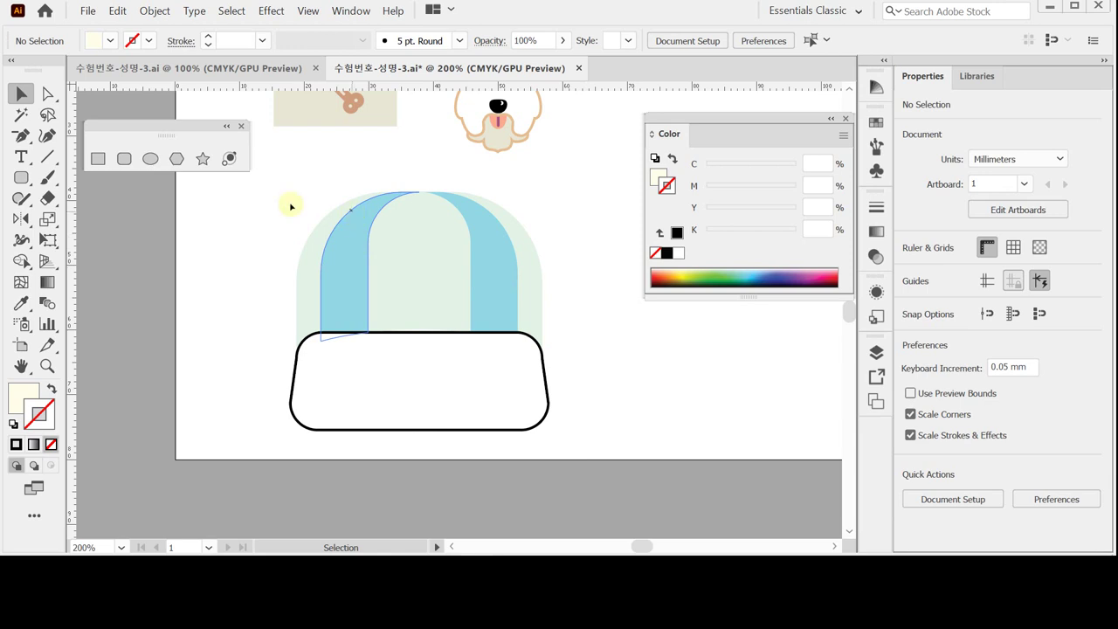
Unite the two outer light green crown panels with the rounded brim shape into one path
left_click(310, 291)
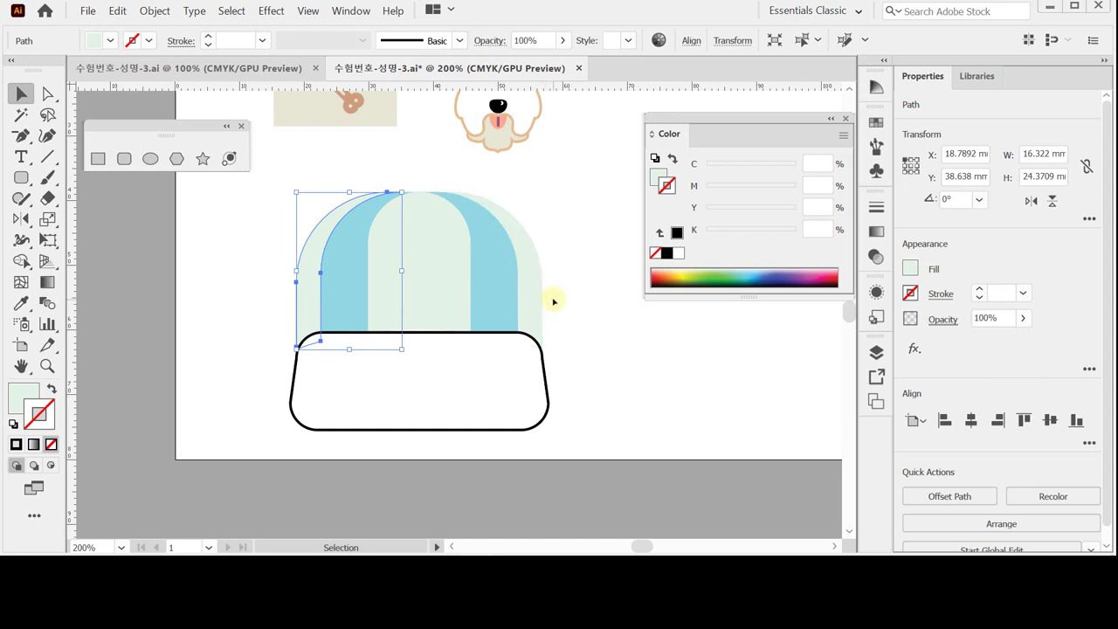
left_click(530, 320, "shift")
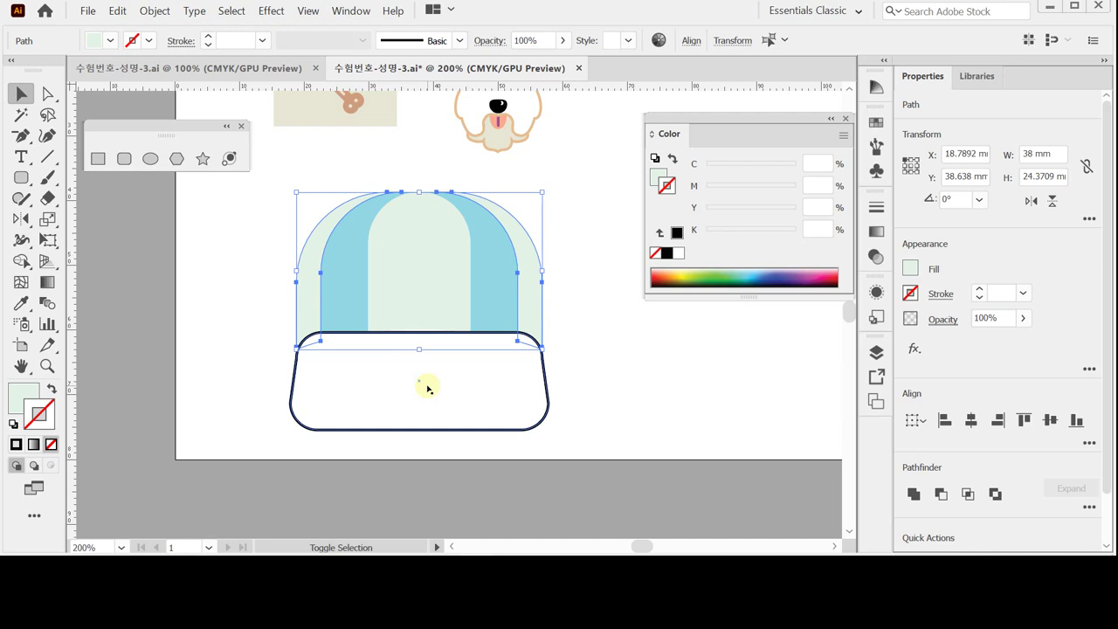
left_click(427, 388, "shift")
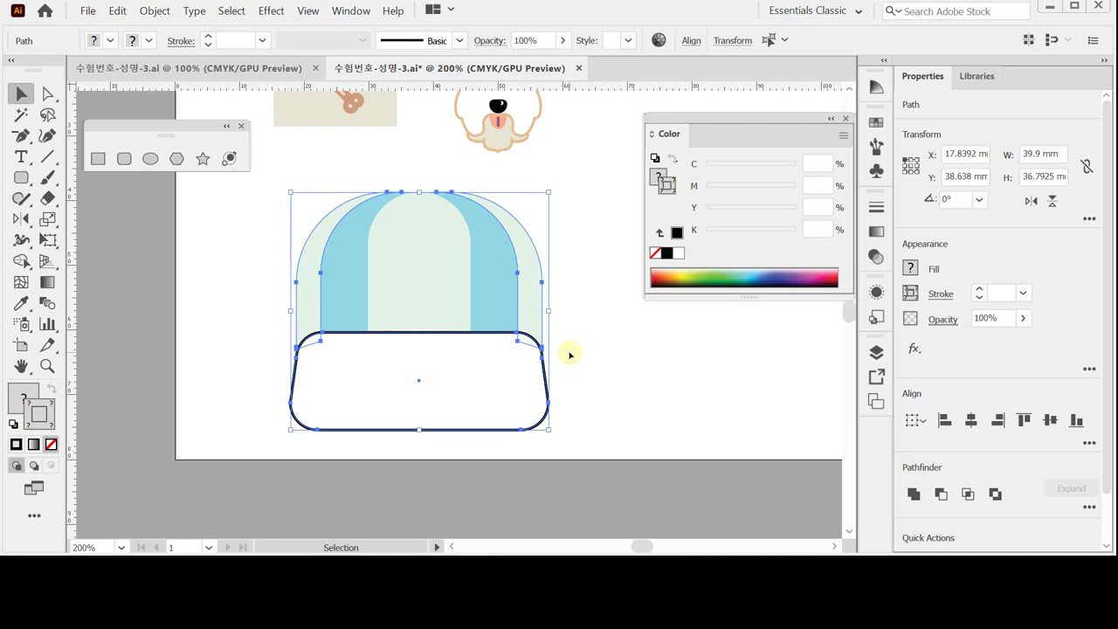
left_click(914, 494)
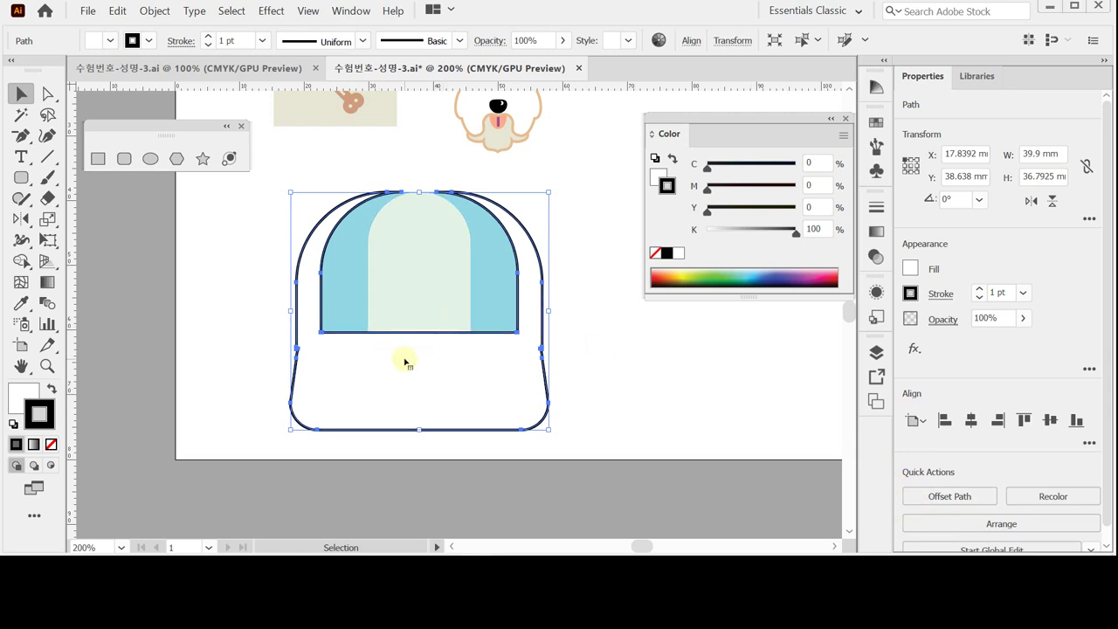
Send the united cap outline to the back, behind the blue and center panels
right_click(436, 362)
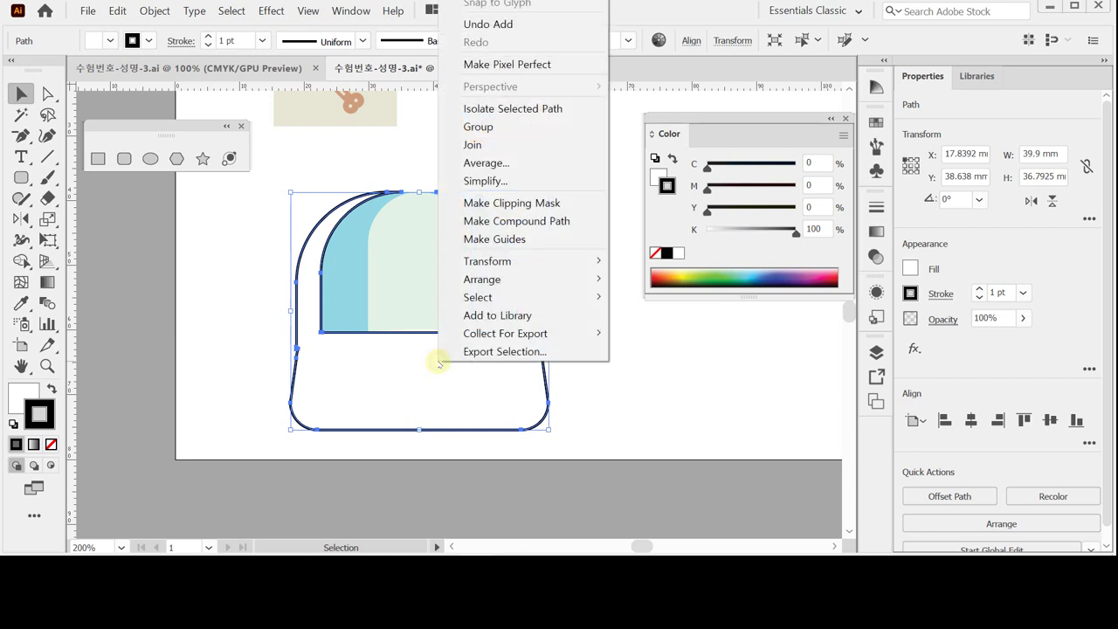
mouse_move(563, 283)
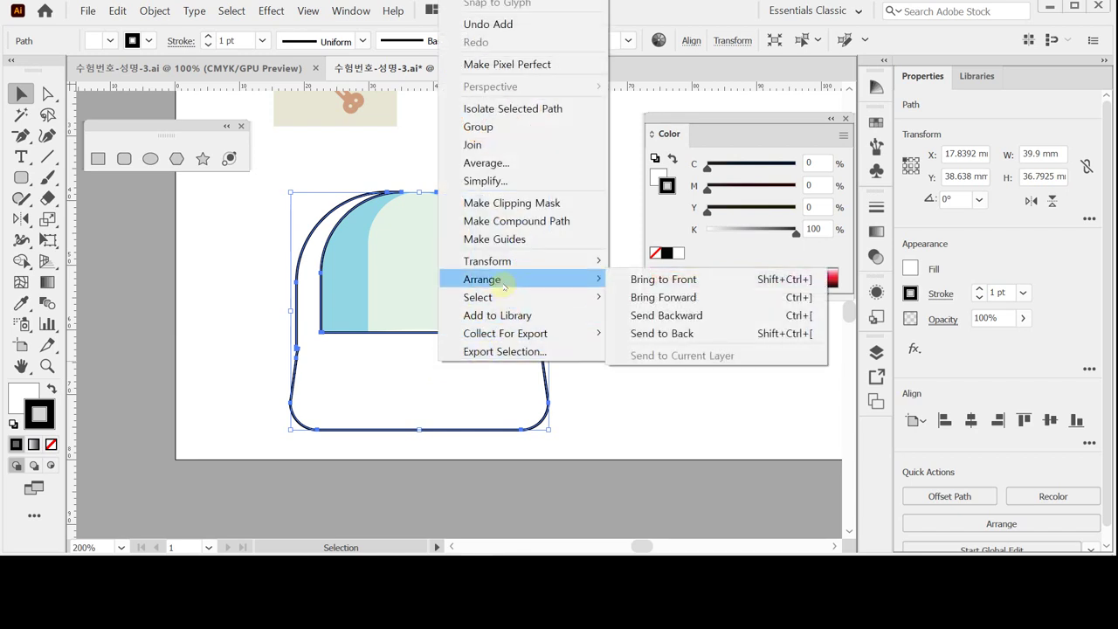
left_click(662, 333)
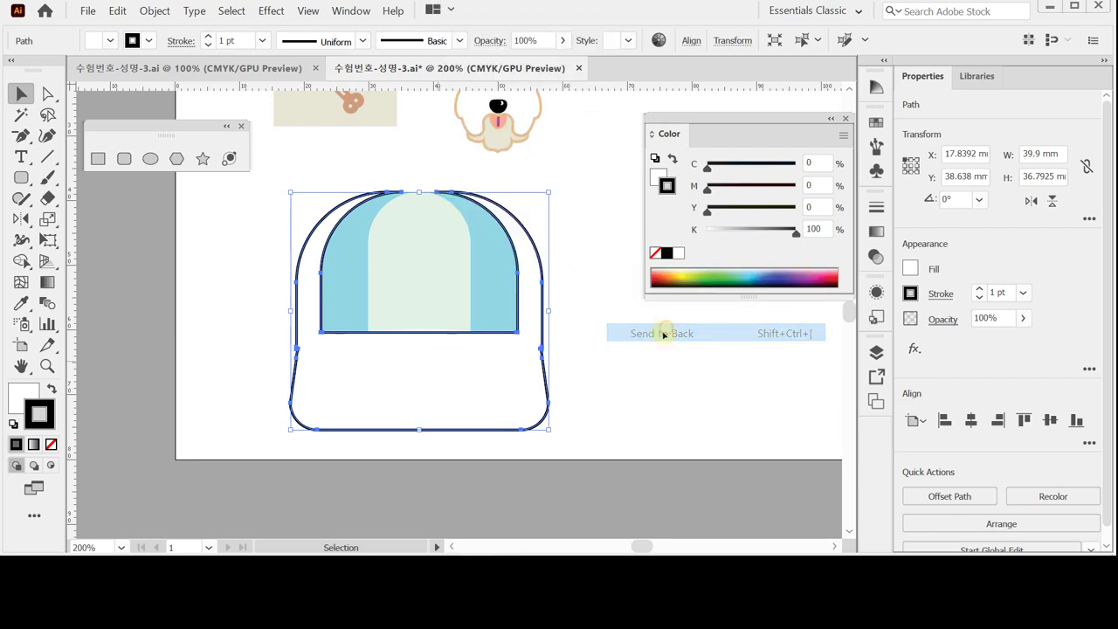
left_click(636, 384)
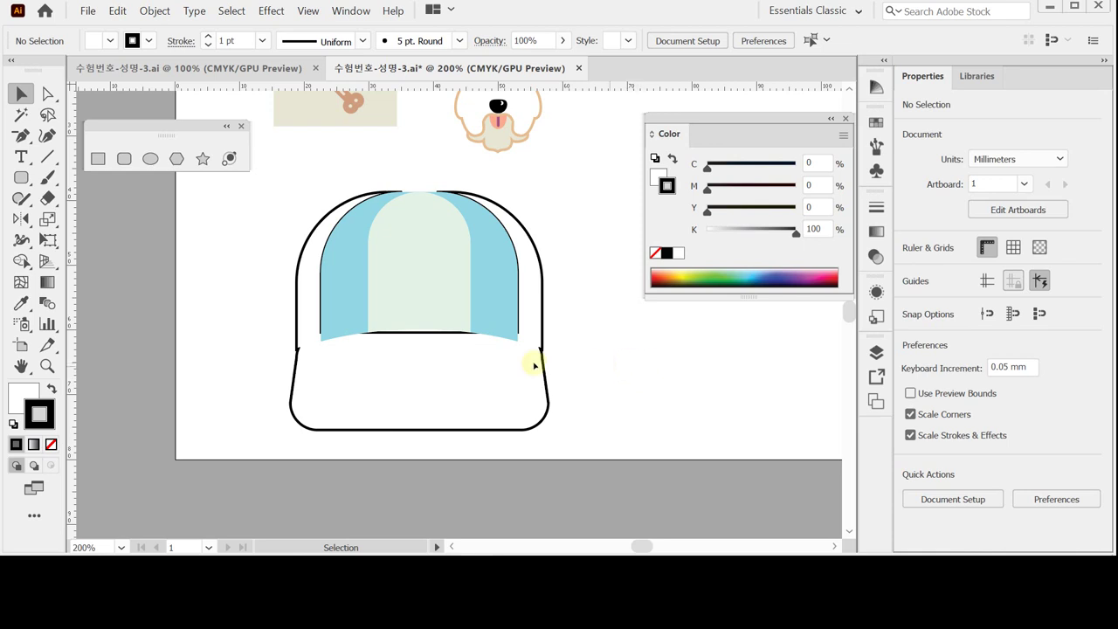
Add an anchor point at the middle of the brim's lower edge and raise it about 1.5 mm
left_click(423, 429)
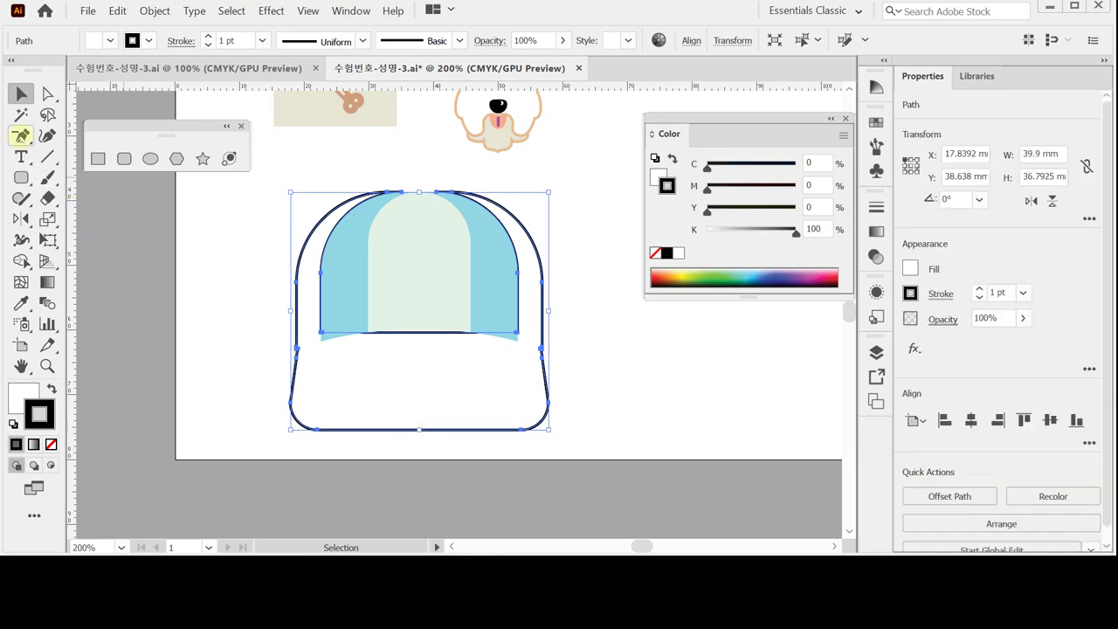
left_click(21, 136)
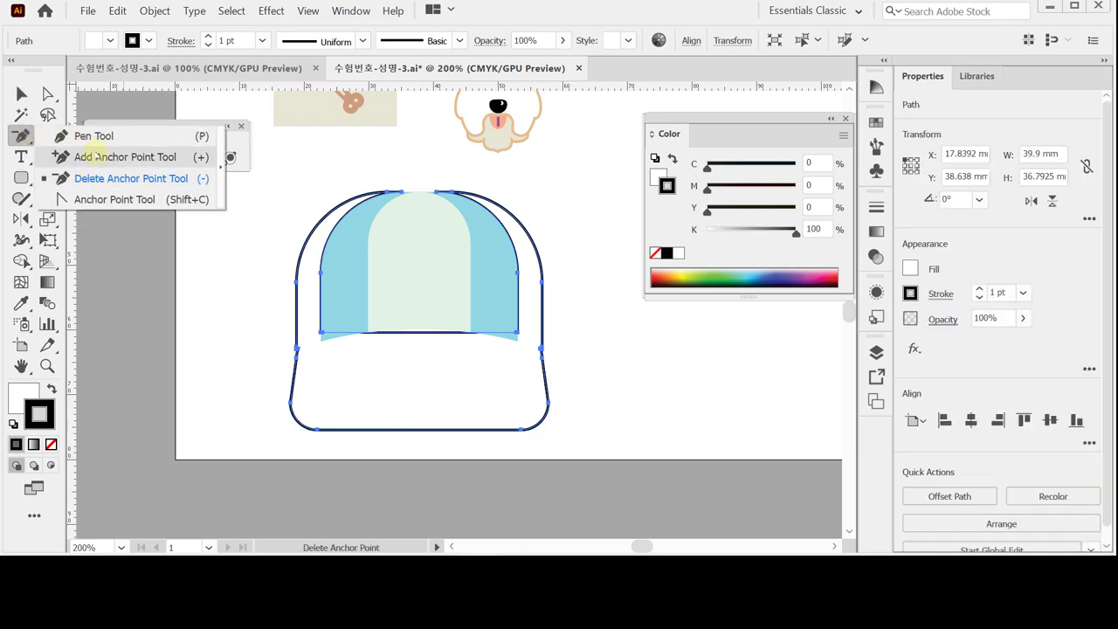
left_click(94, 156)
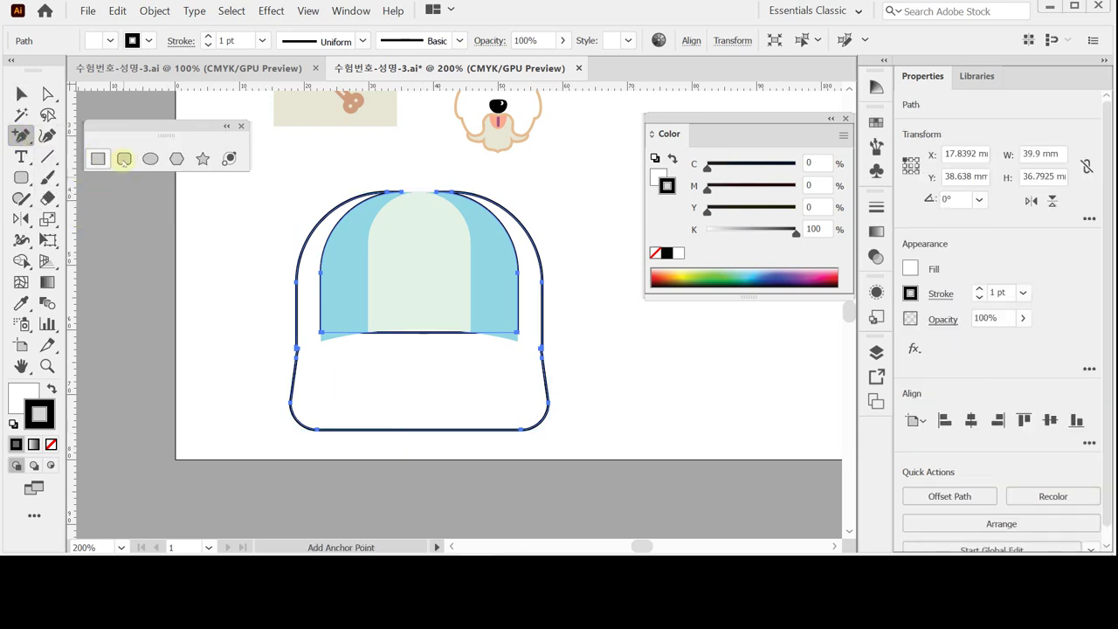
left_click(423, 430)
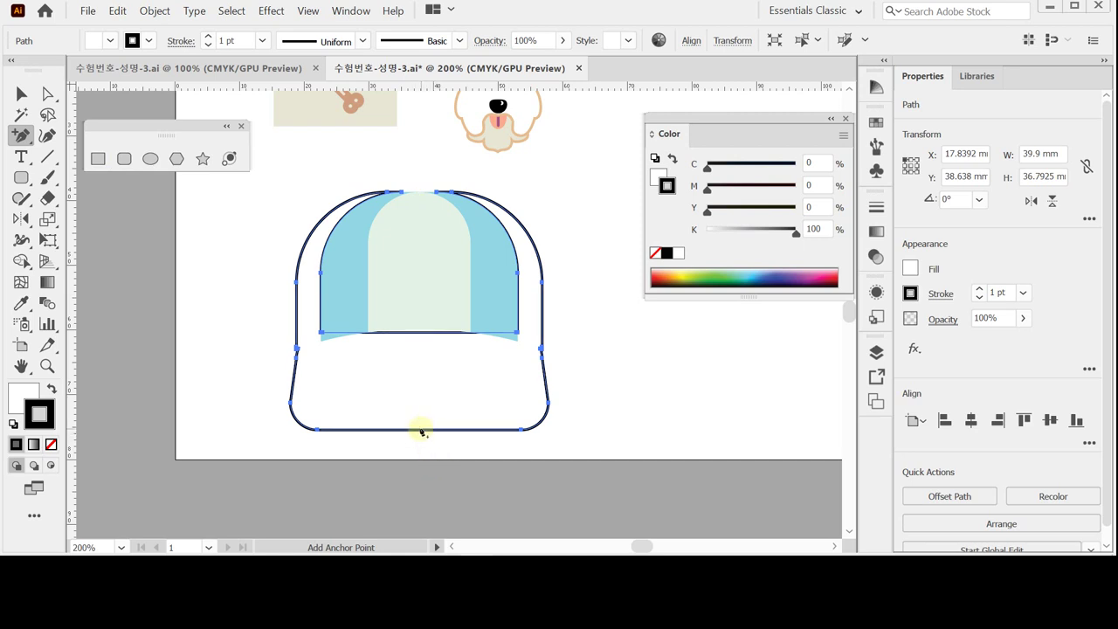
left_click(420, 430)
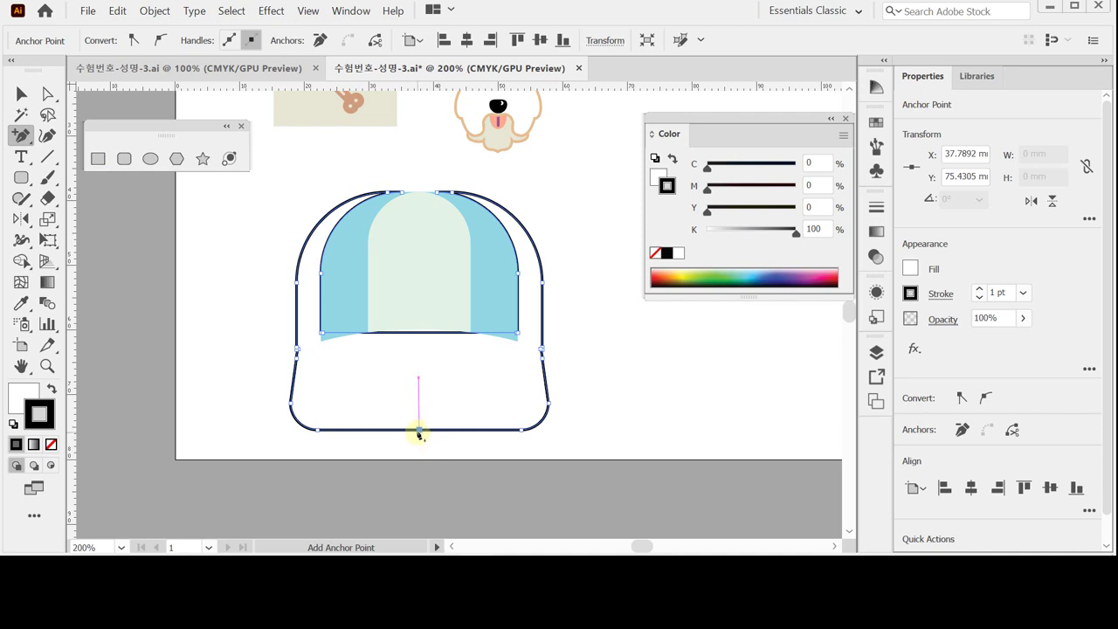
left_click_drag(419, 431, 373, 417)
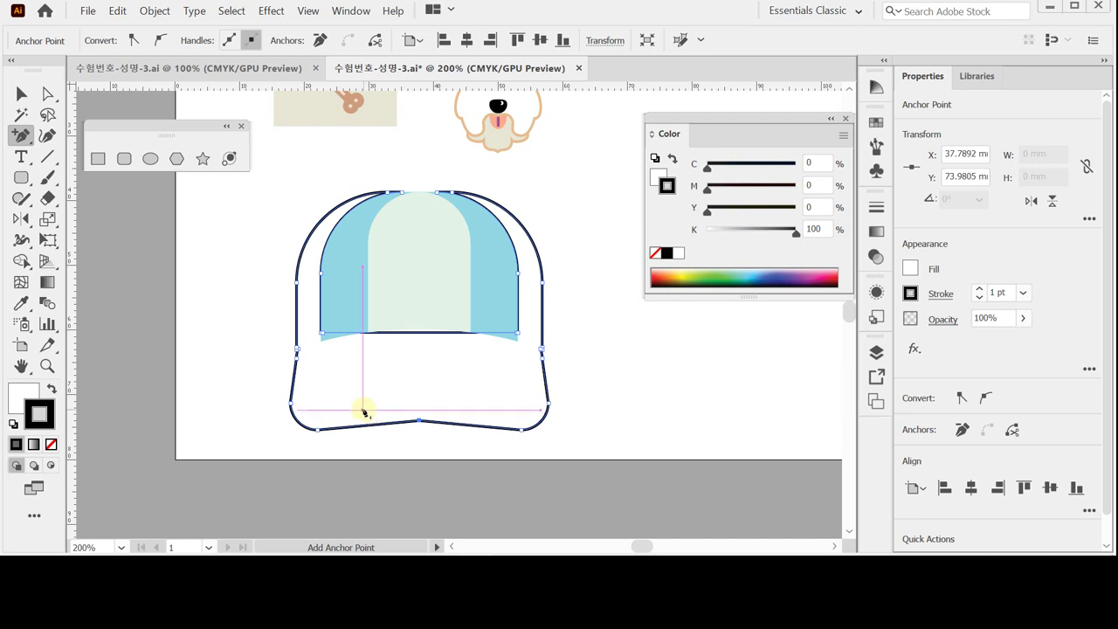
Convert the brim's raised middle anchor to a smooth point with horizontal handles, curving the lower edge, and save the document
left_click_drag(21, 138, 85, 199)
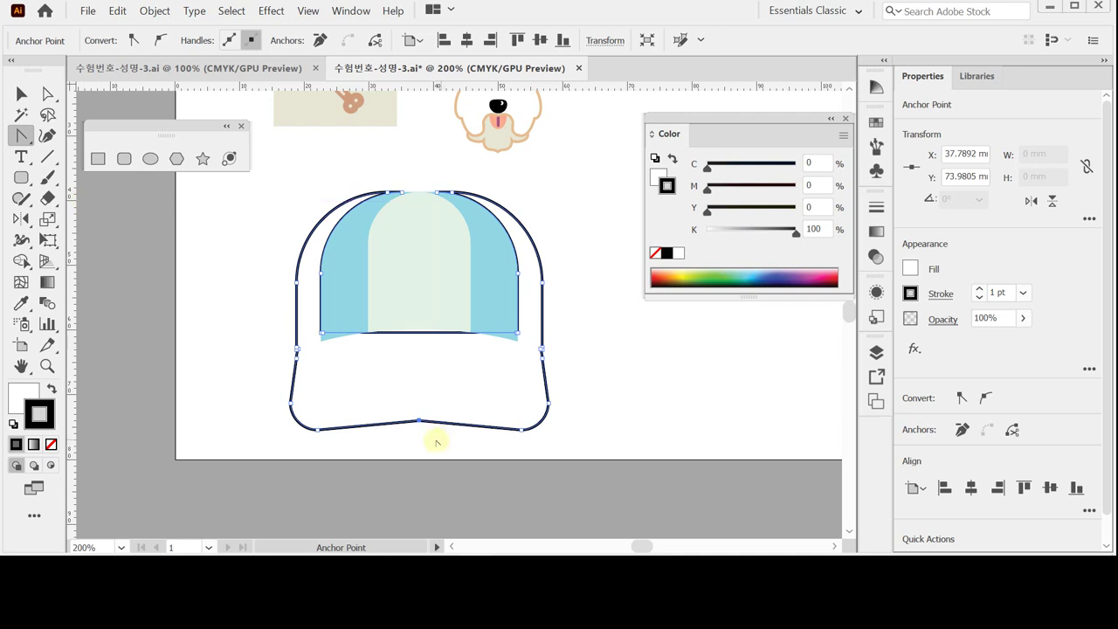
left_click(418, 421)
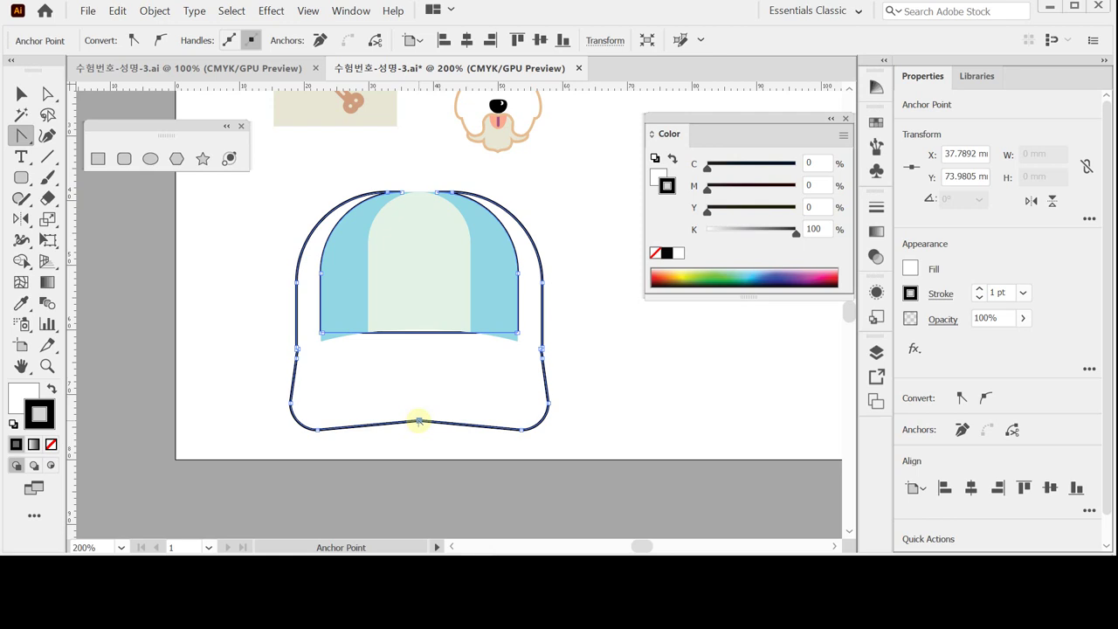
left_click_drag(418, 421, 489, 421)
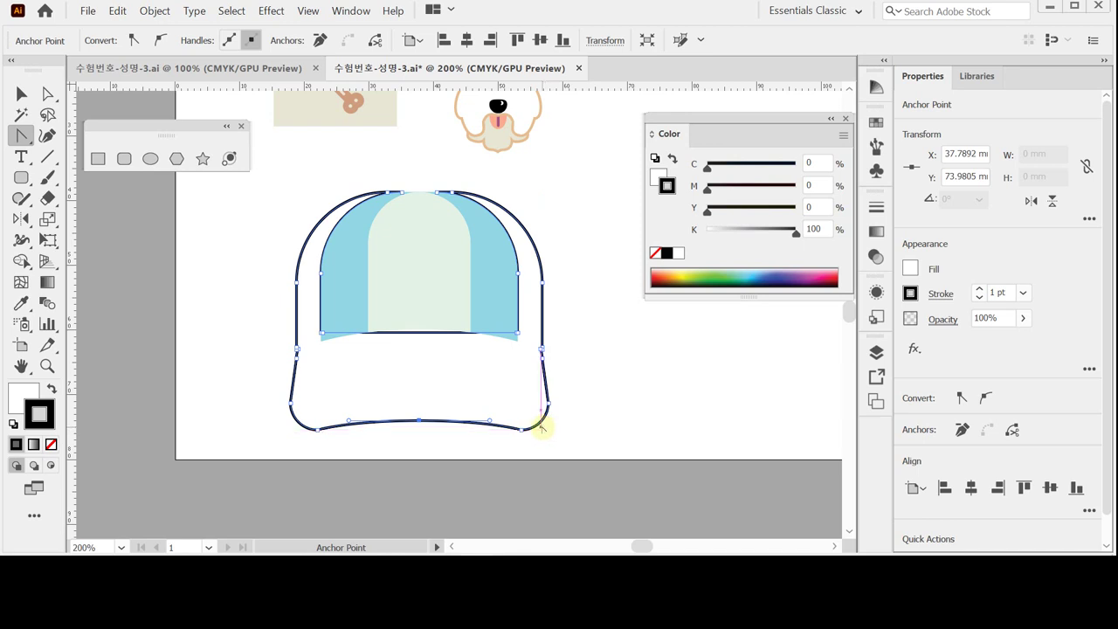
key("ctrl")
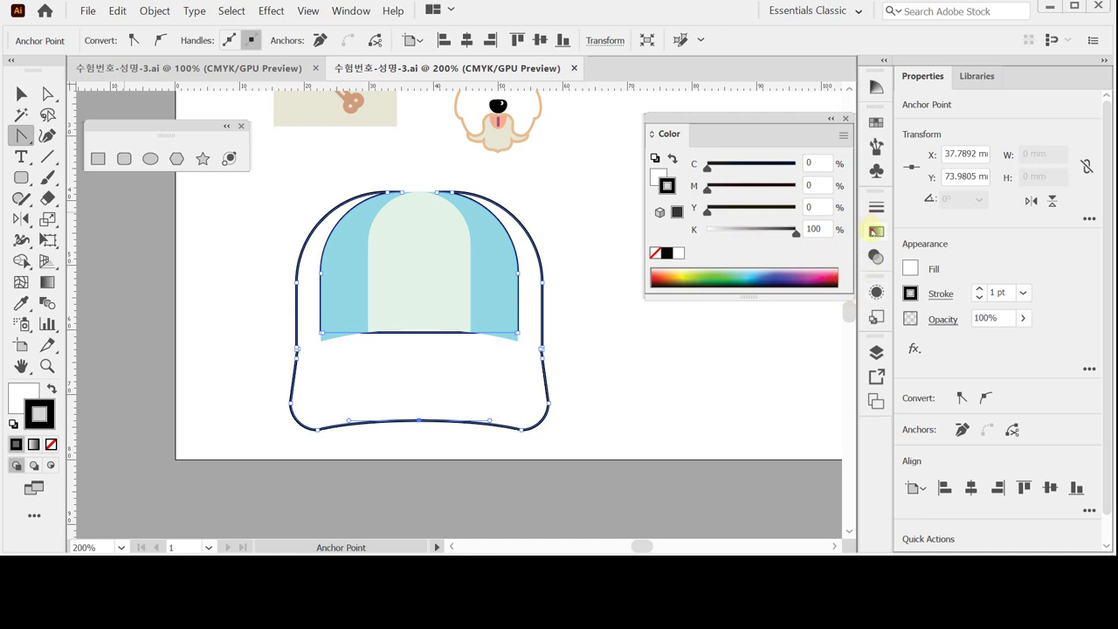
Apply a linear white-to-black gradient fill to the united cap and brim outline
left_click_drag(875, 232, 647, 325)
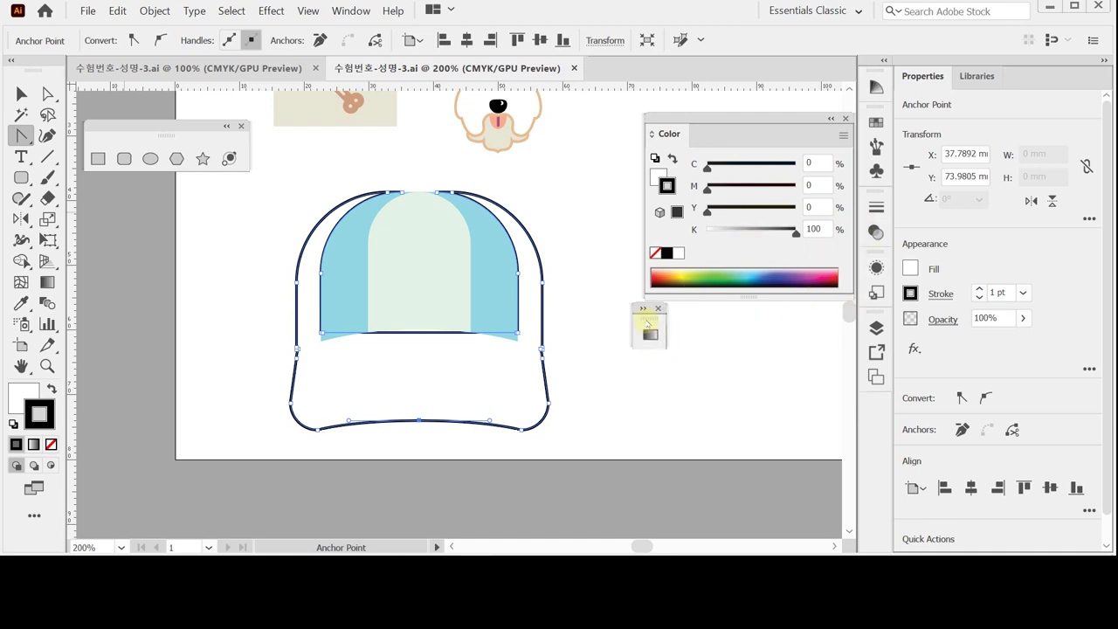
left_click(641, 308)
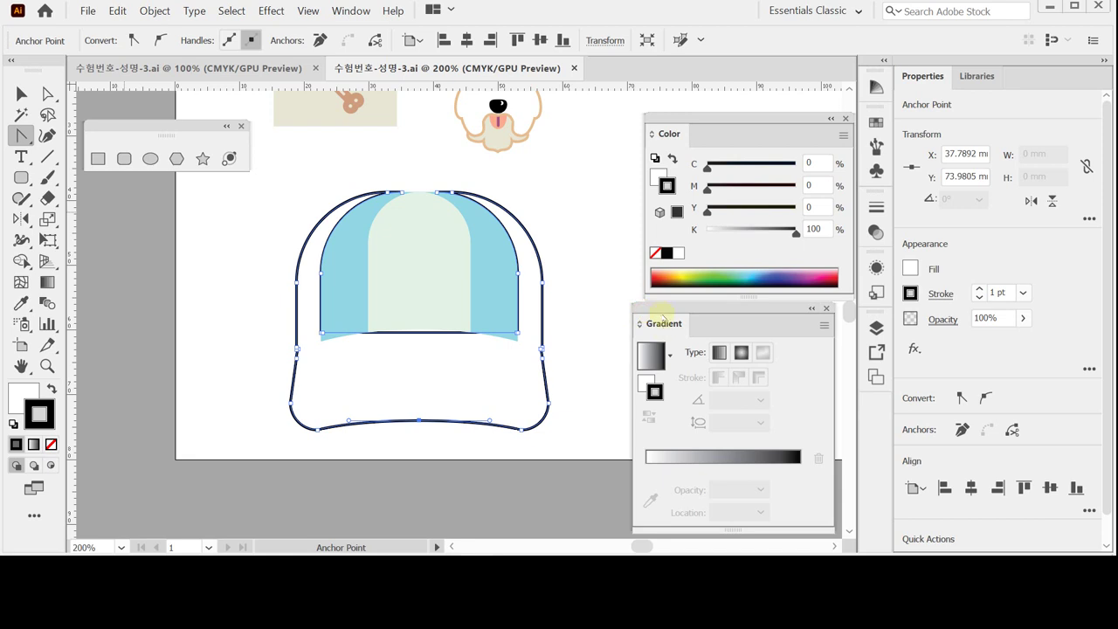
left_click(646, 383)
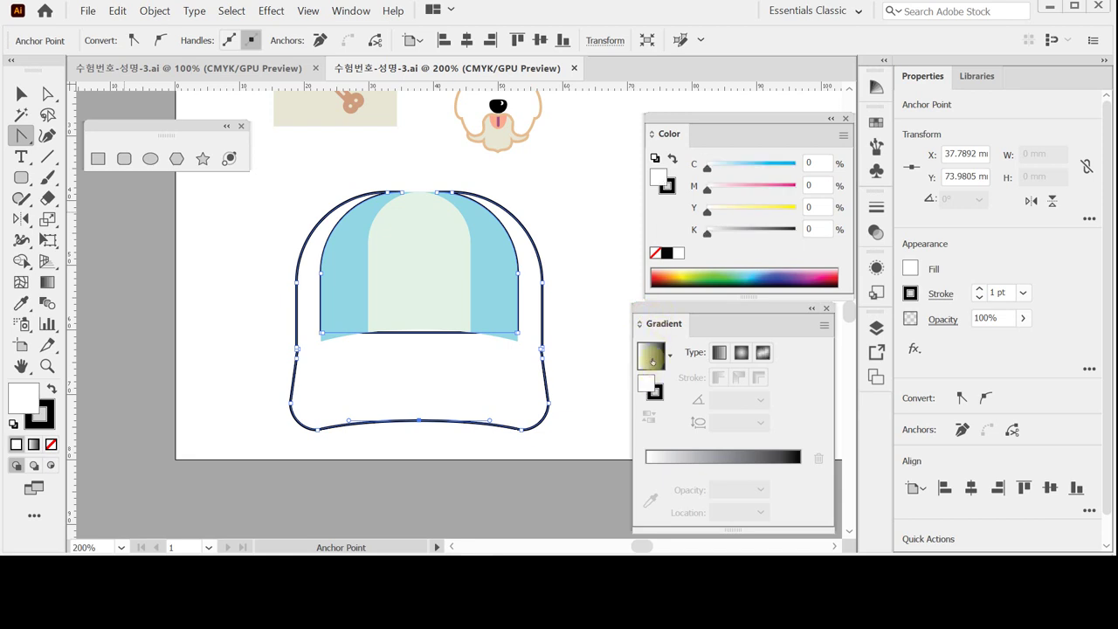
left_click(651, 361)
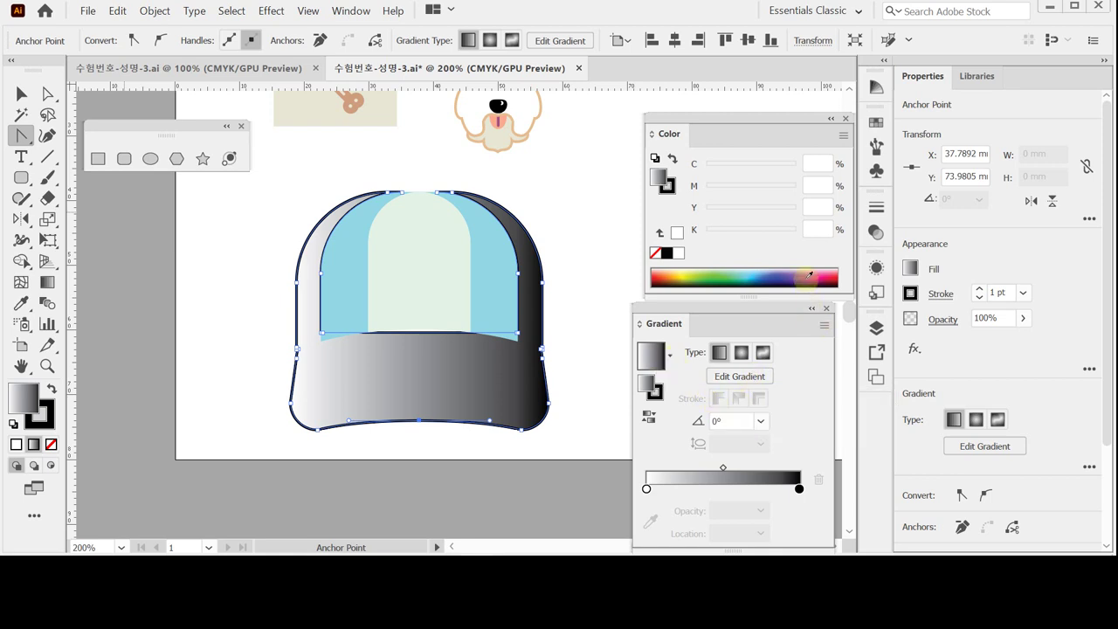
Set the gradient's starting color stop to CMYK light blue with C 50, M 0, Y 10, K 0
left_click(647, 489)
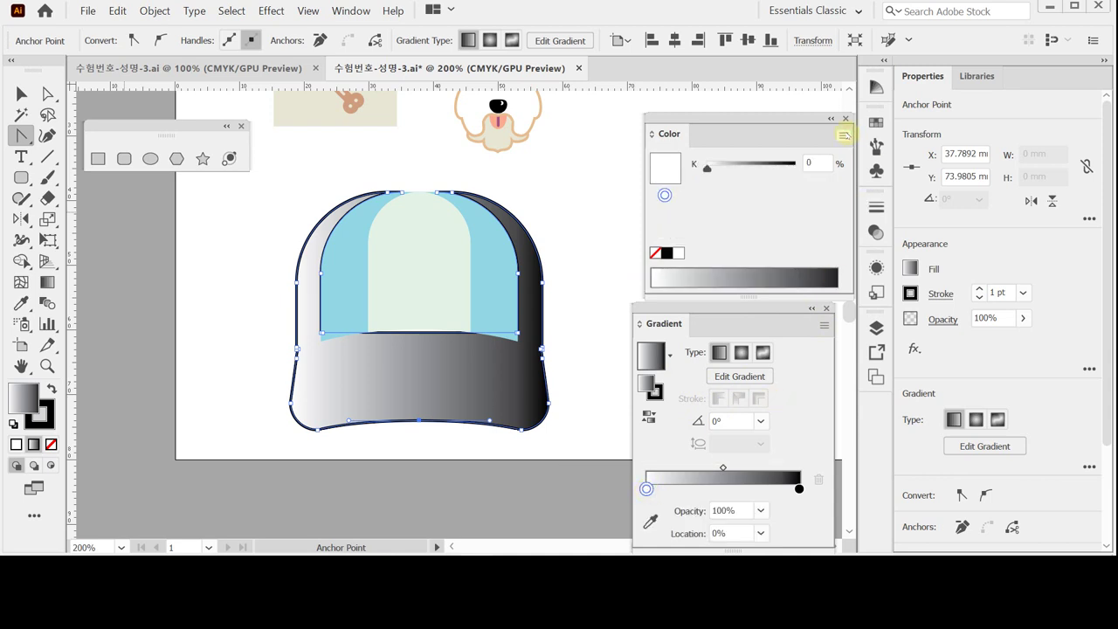
left_click(843, 136)
left_click(900, 218)
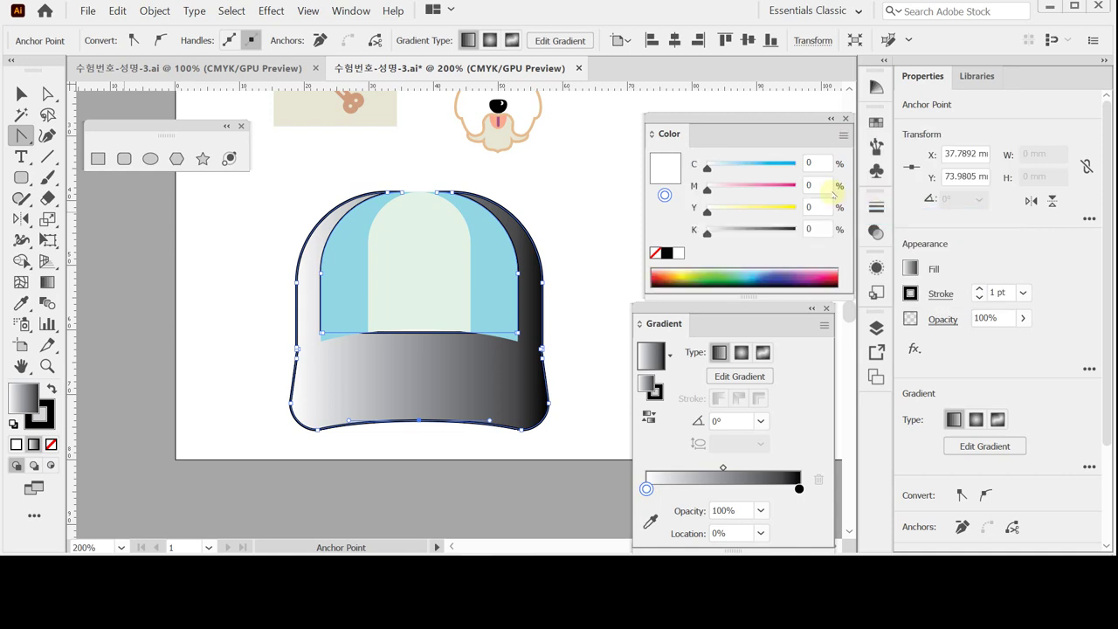
left_click_drag(708, 168, 751, 168)
left_click(817, 207)
type("10")
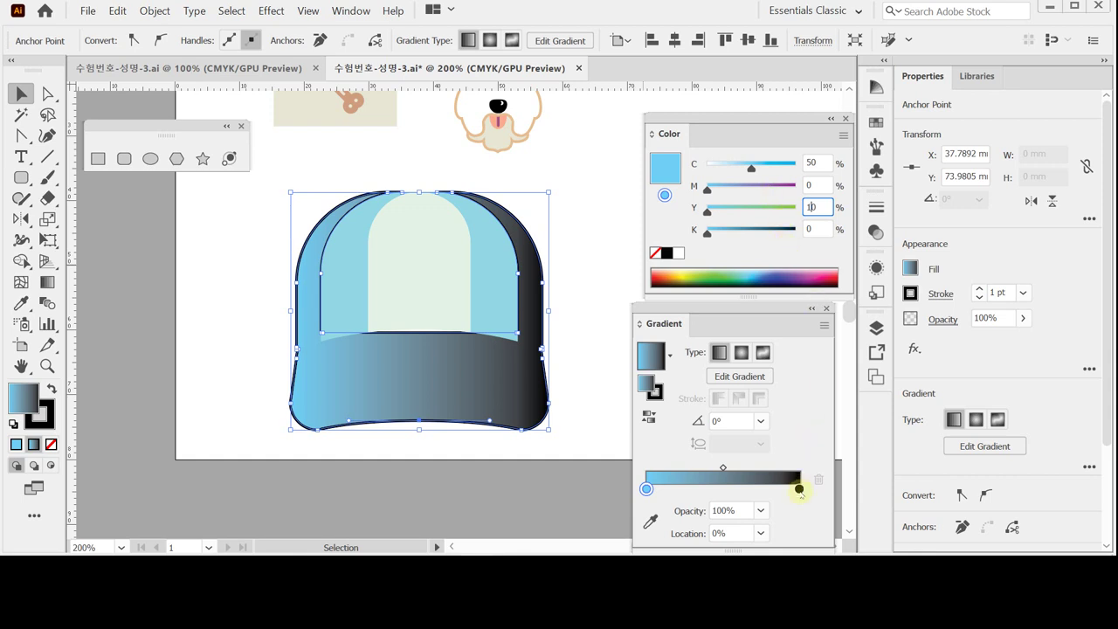
Set the gradient's ending color stop to CMYK blue with C 80, M 70, Y 0, K 0
left_click(798, 489)
left_click(842, 134)
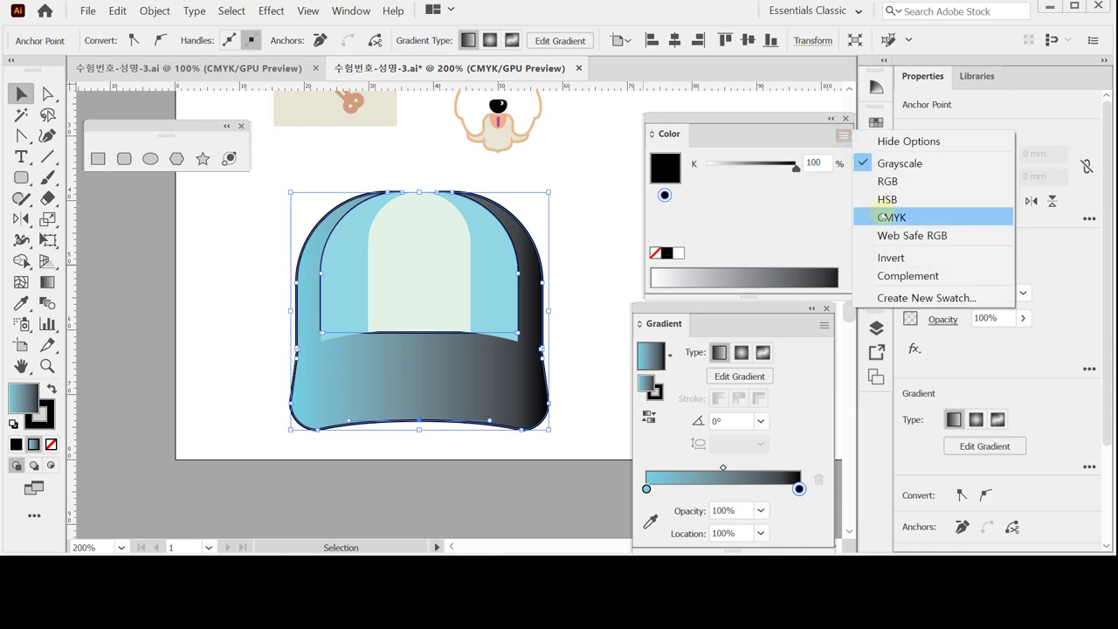
left_click(961, 215)
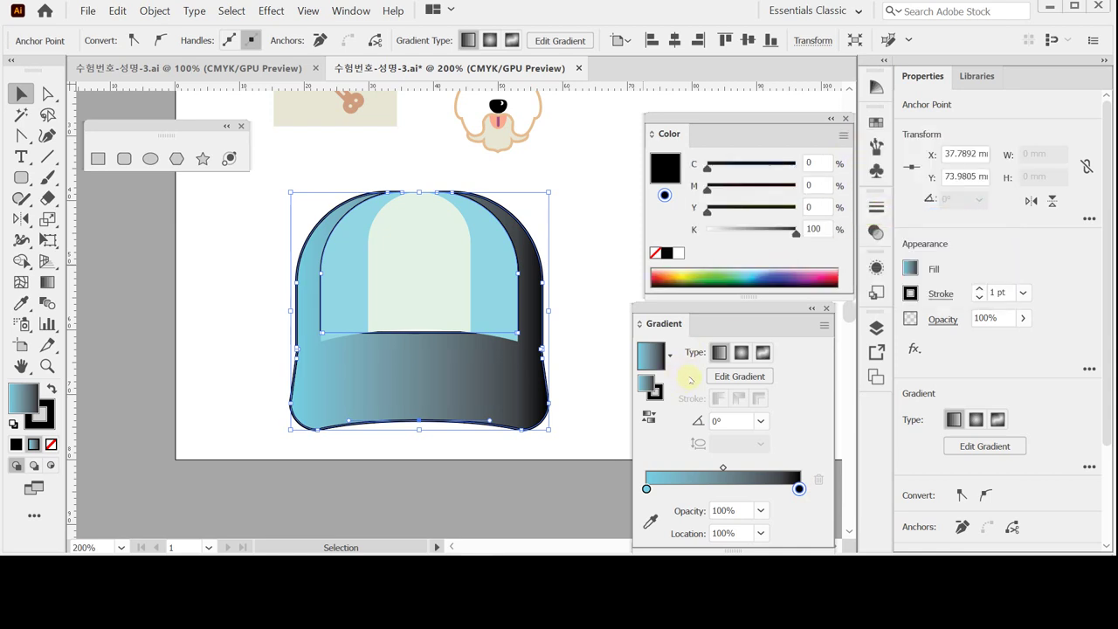
left_click(807, 163)
type("80")
left_click(807, 185)
type("70")
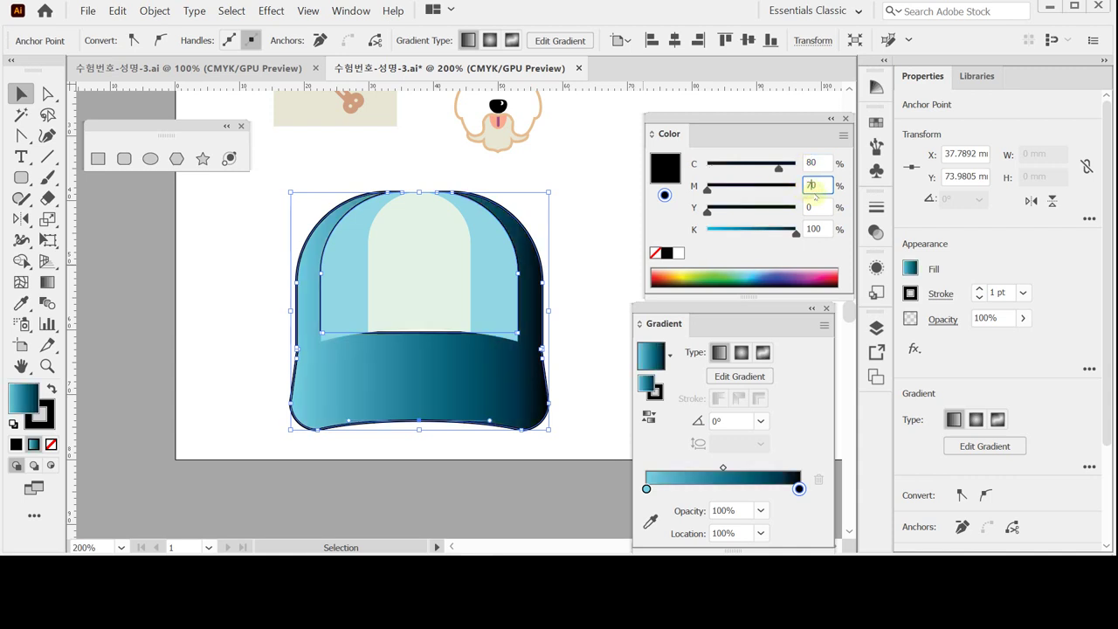
left_click_drag(795, 232, 707, 234)
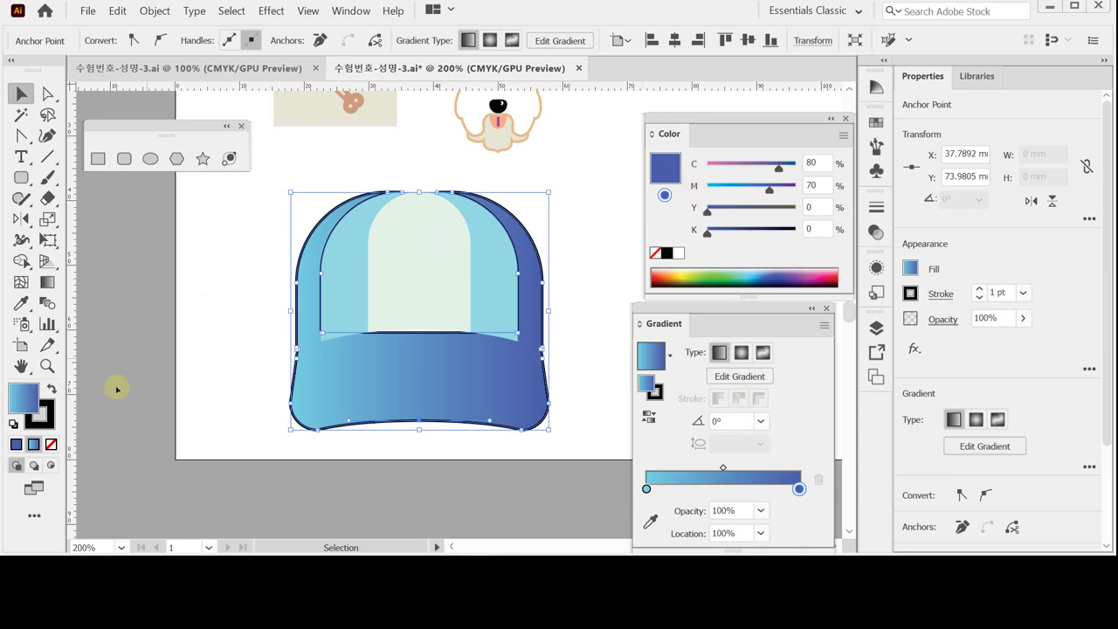
Remove the stroke from the gradient-filled cap outline and save the document
left_click(45, 417)
left_click(50, 444)
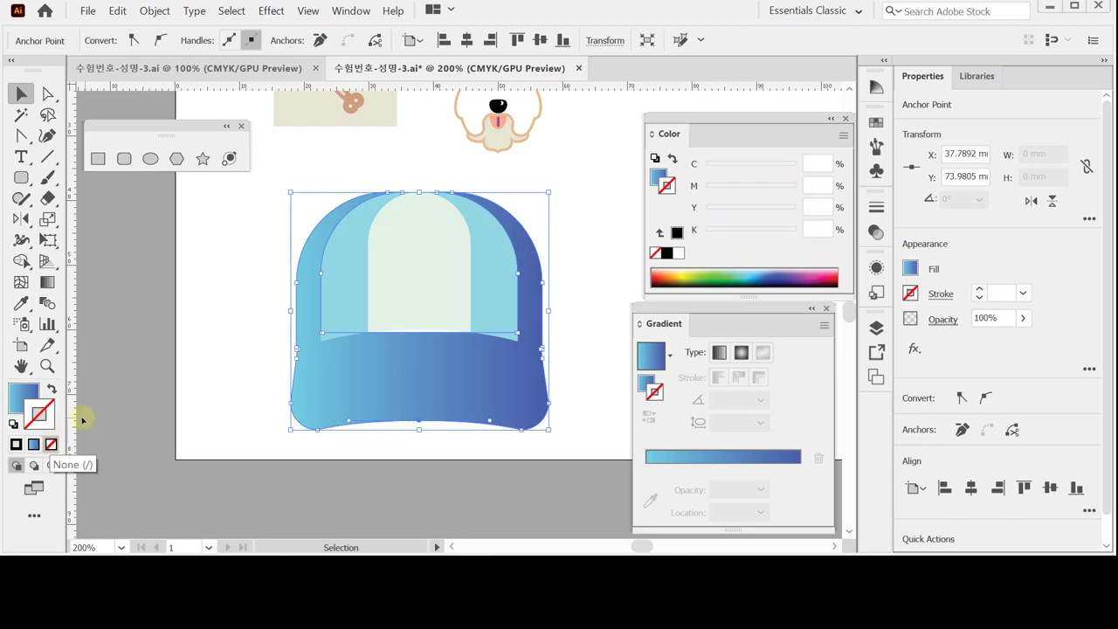
key("a")
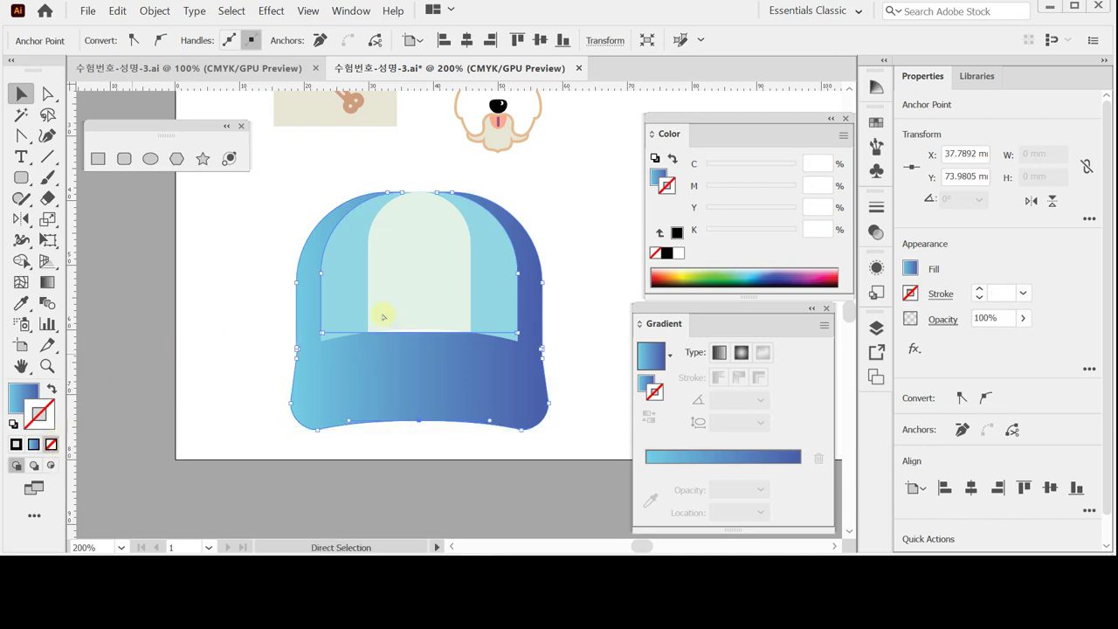
key("v")
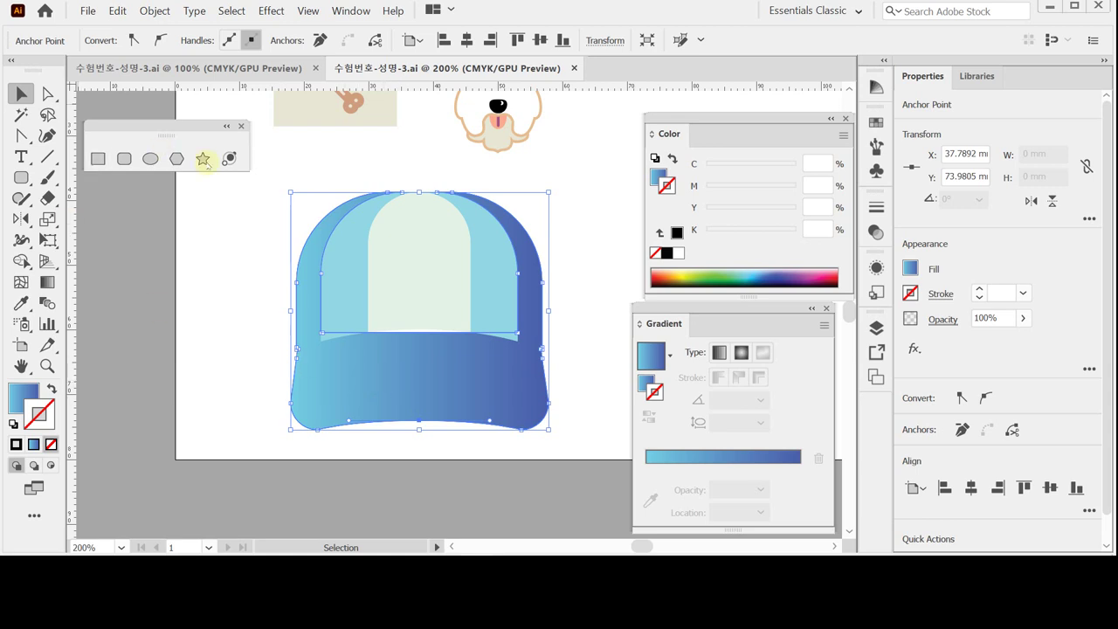
double_click(21, 93)
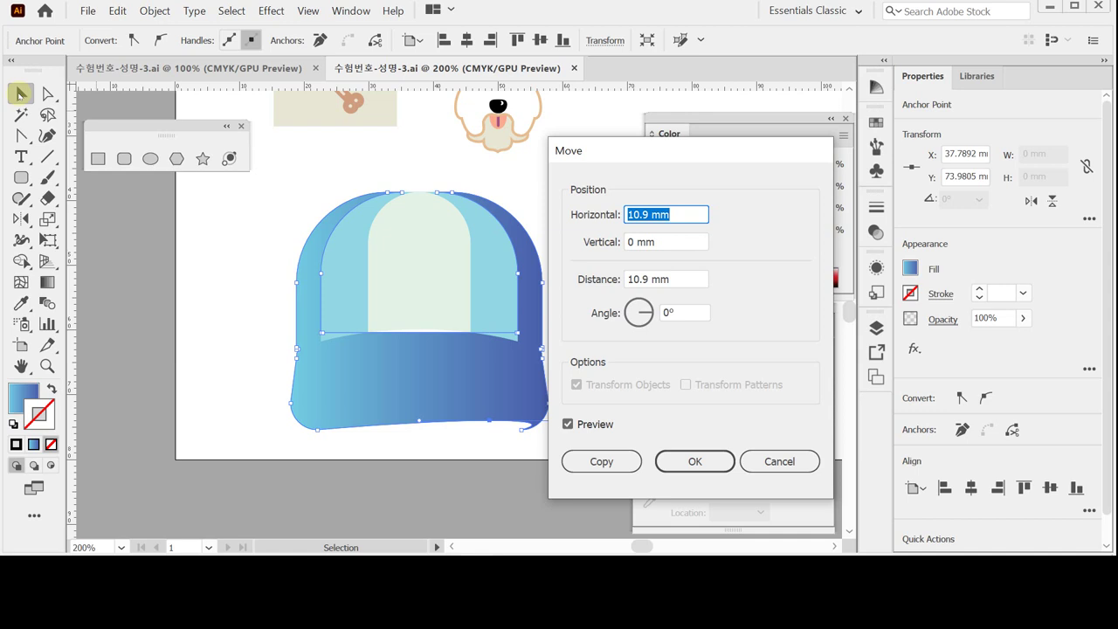
left_click_drag(616, 150, 648, 156)
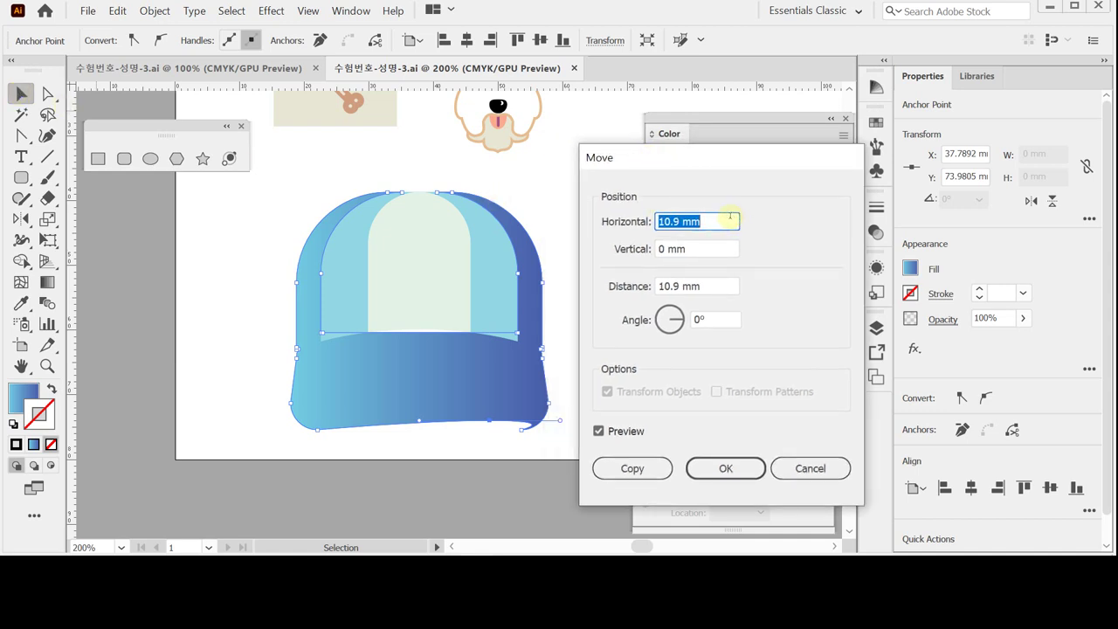
type("0")
key("Tab")
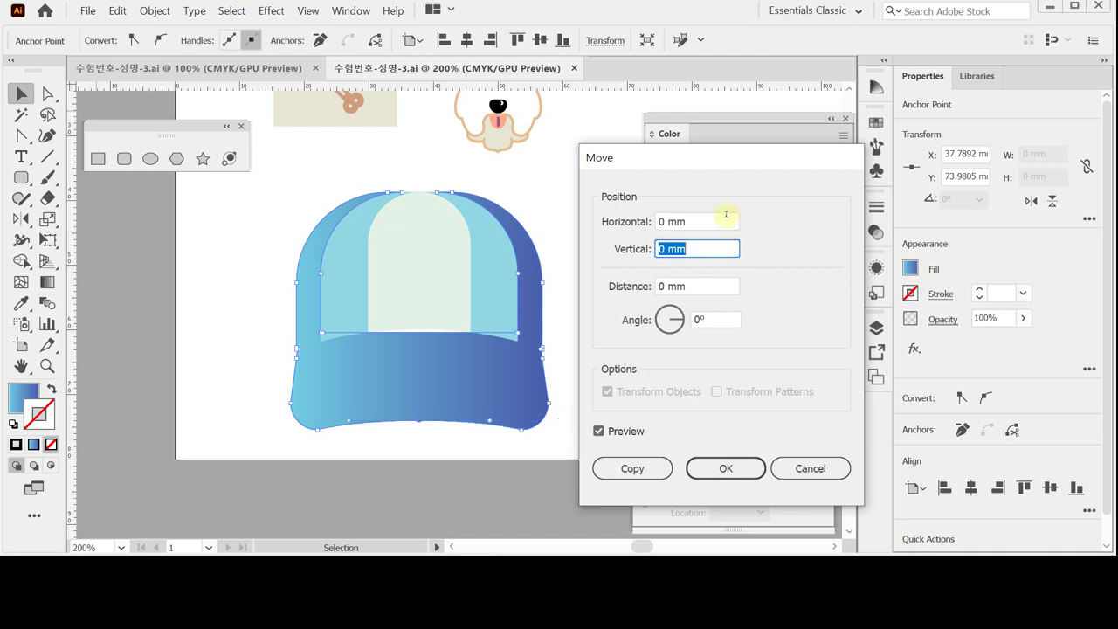
type(".8")
key("Tab")
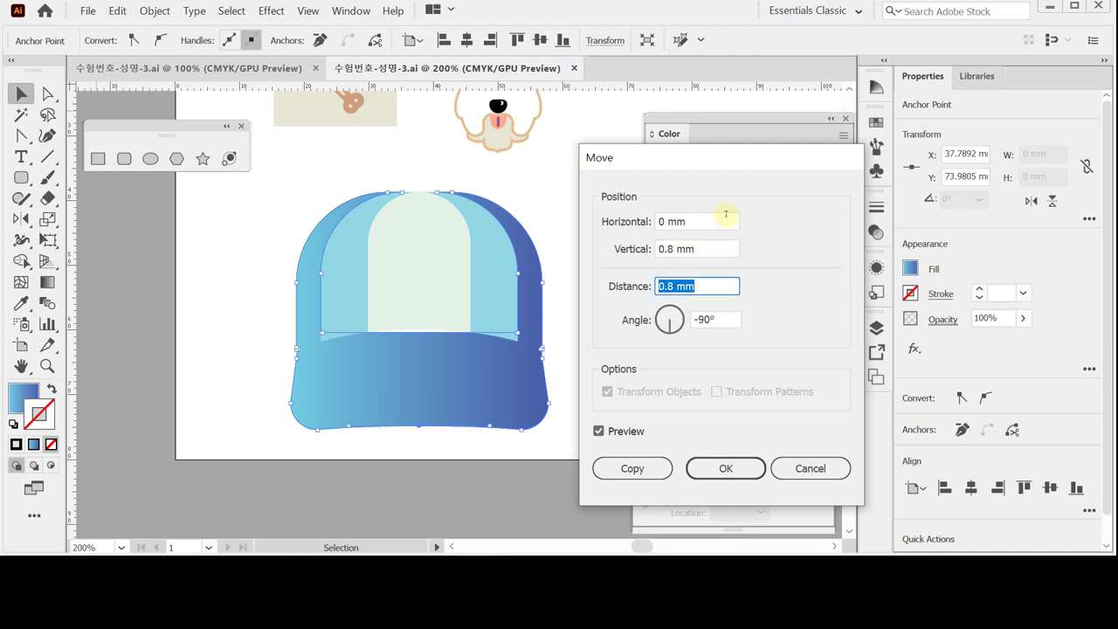
left_click(808, 469)
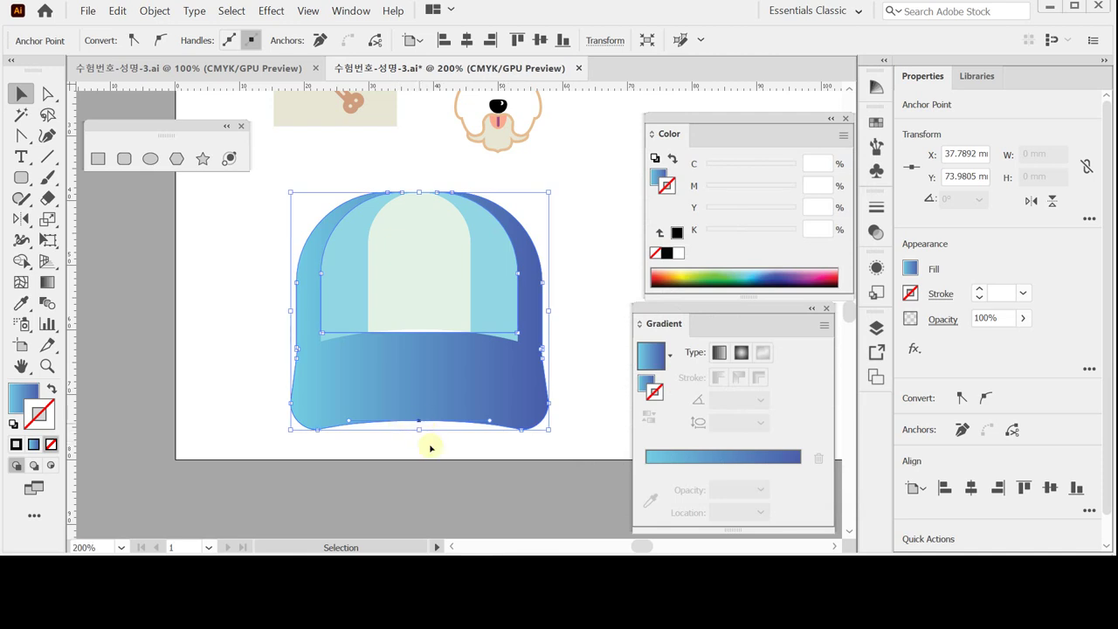
Select the whole gradient cap outline and make a copy moved 0 mm horizontally and 0.8 mm vertically
left_click(487, 460)
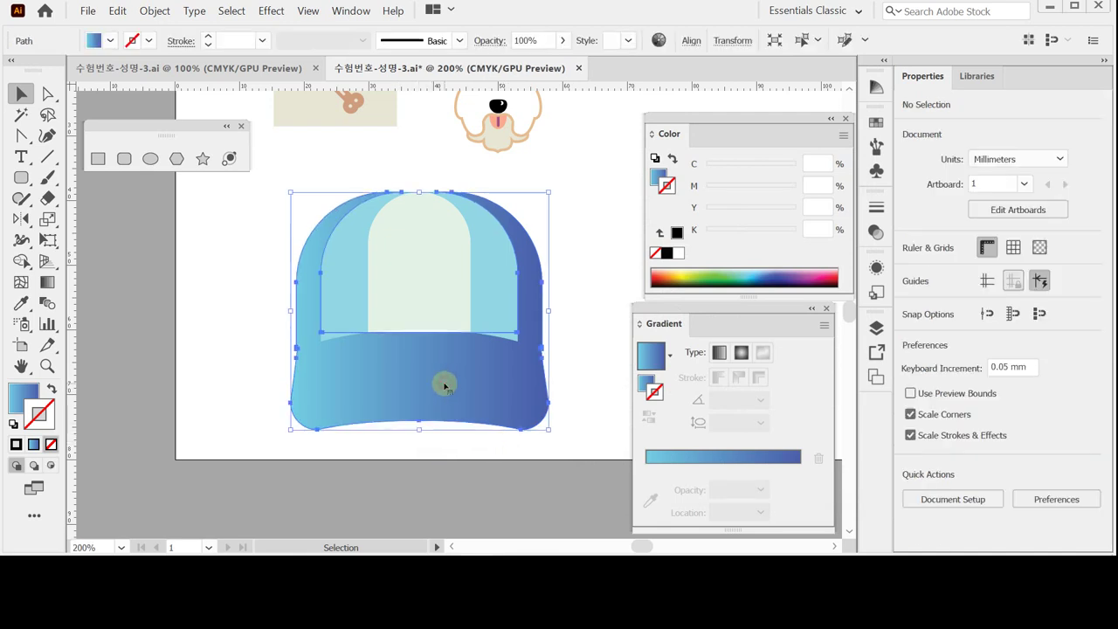
left_click(446, 387)
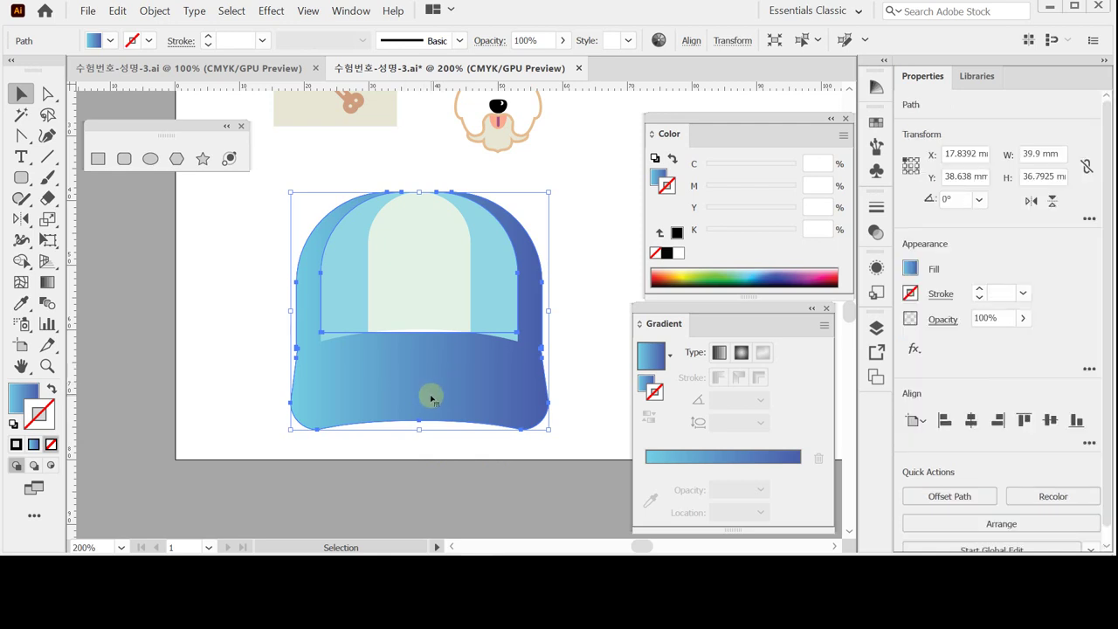
double_click(21, 94)
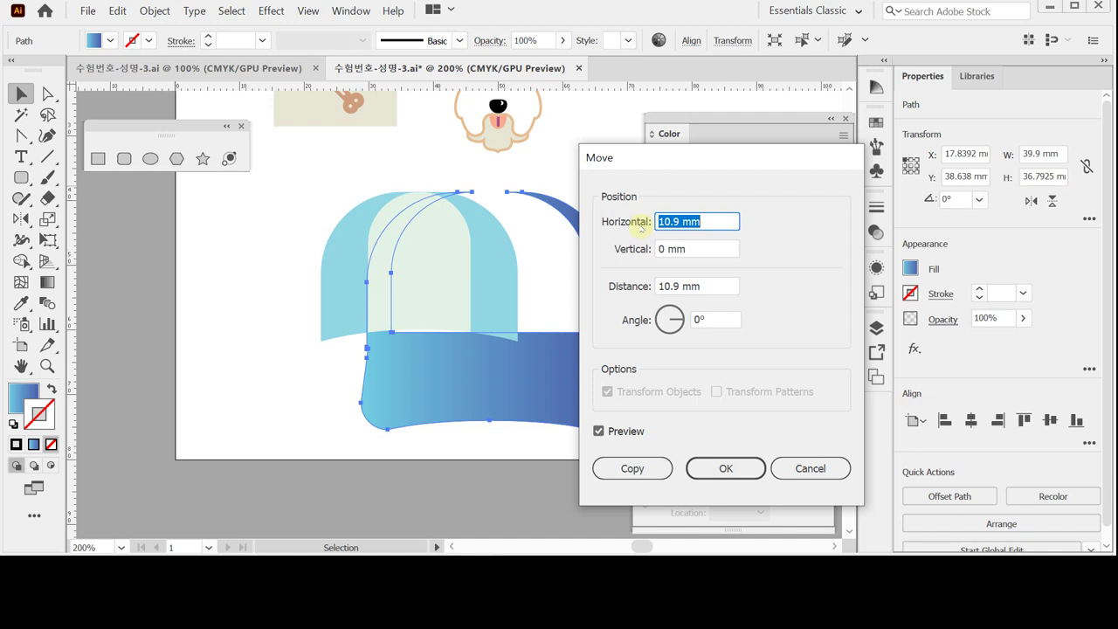
type("0")
key("Tab")
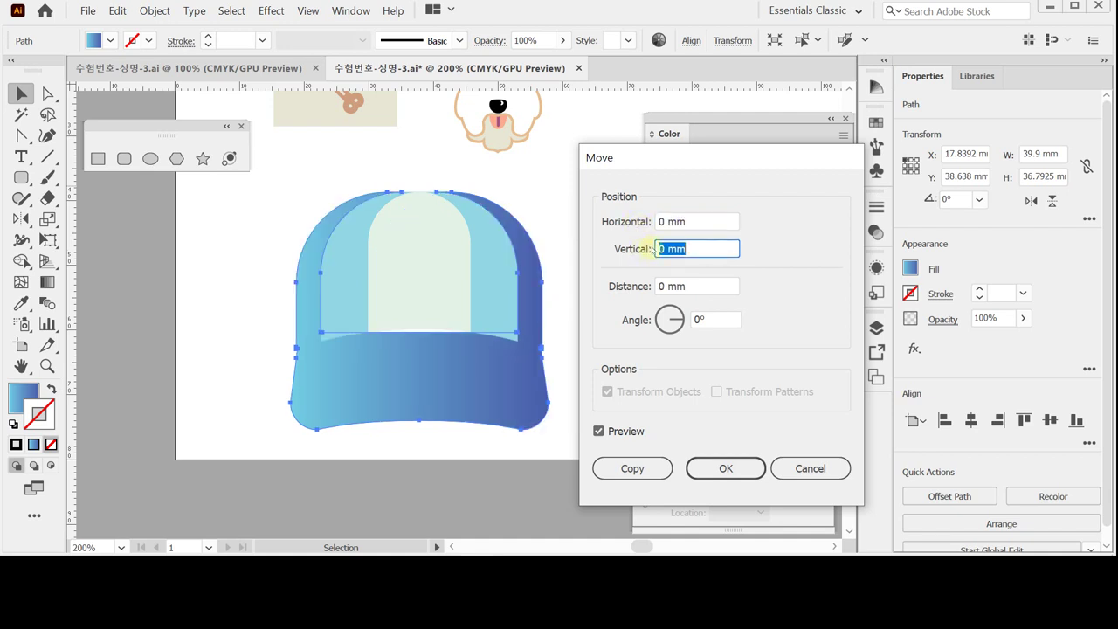
type(".8")
key("Tab")
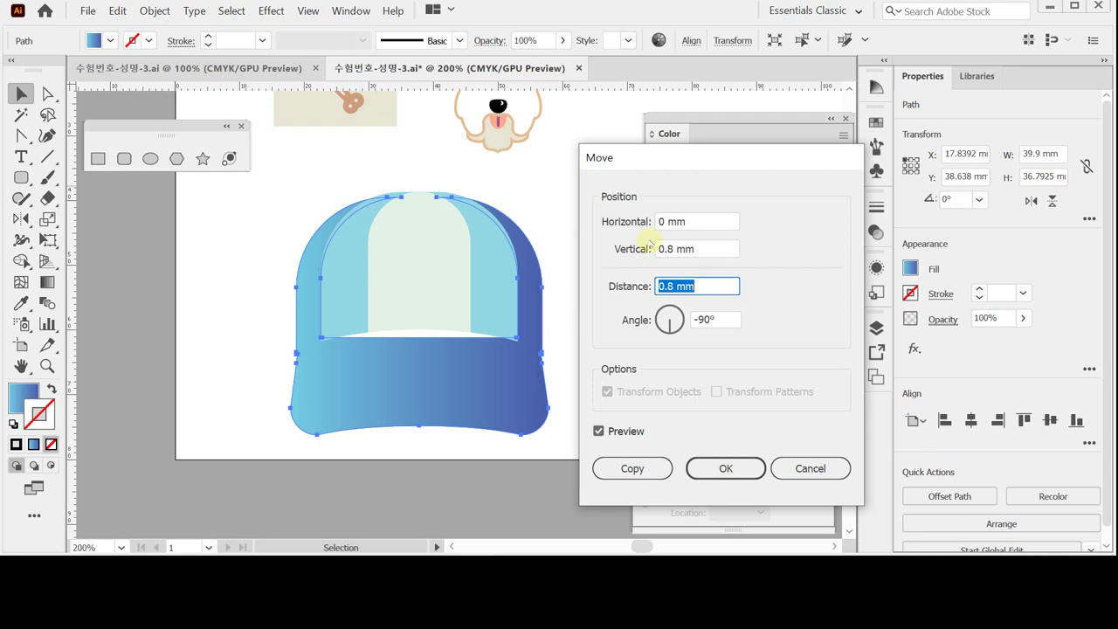
left_click(632, 468)
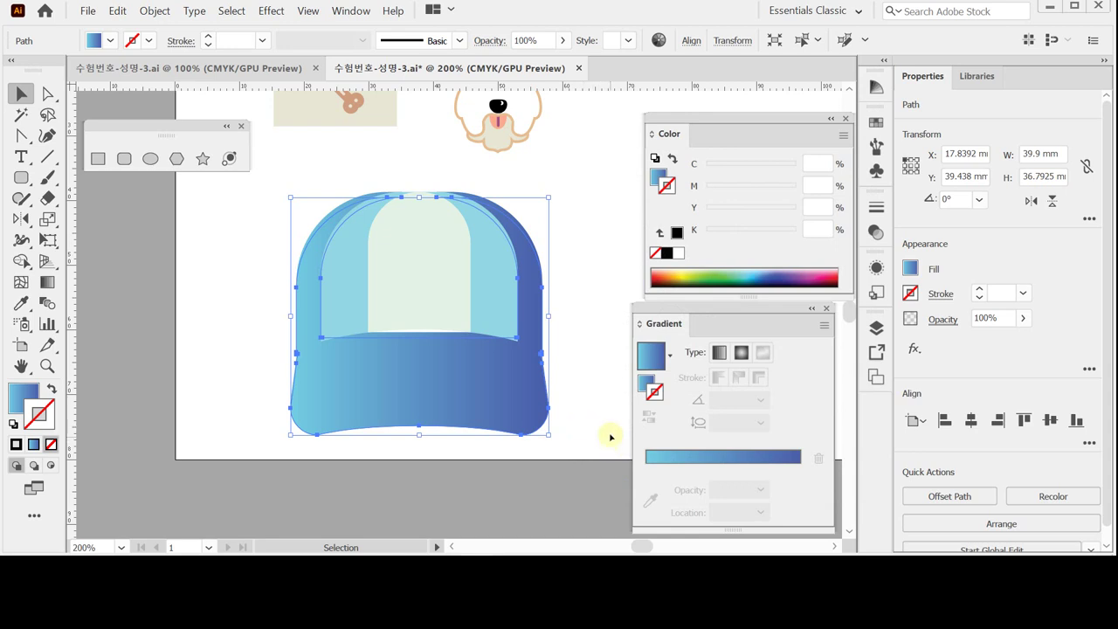
Fill the copied cap outline with 80% black, give it no stroke, and save the document
left_click(653, 180)
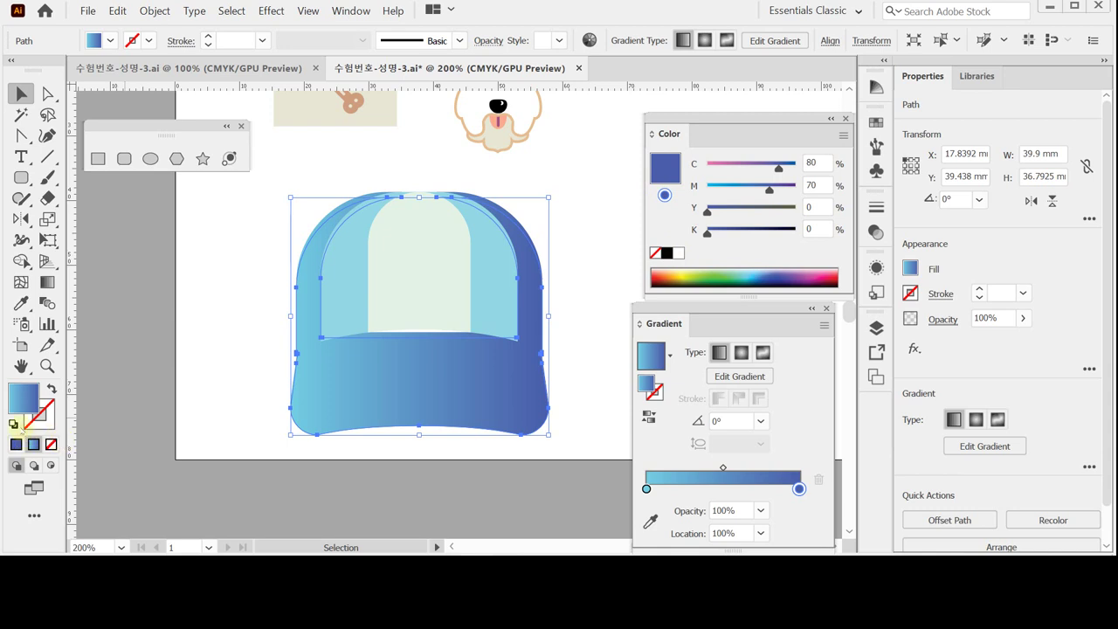
left_click(13, 423)
left_click(39, 410)
left_click(51, 443)
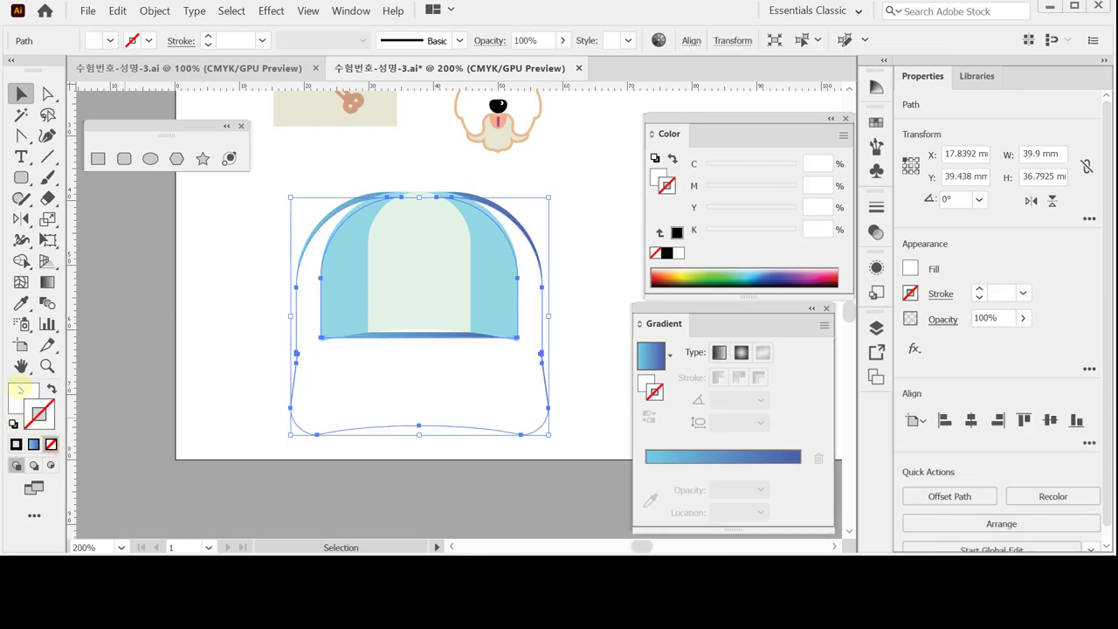
left_click(23, 395)
left_click(812, 229)
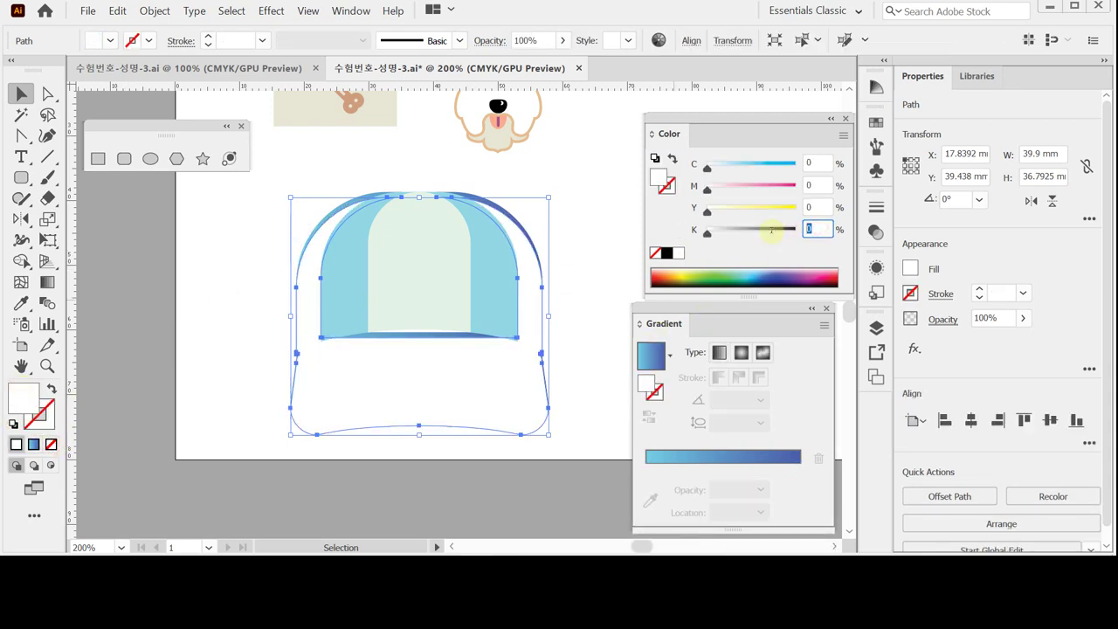
left_click(772, 231)
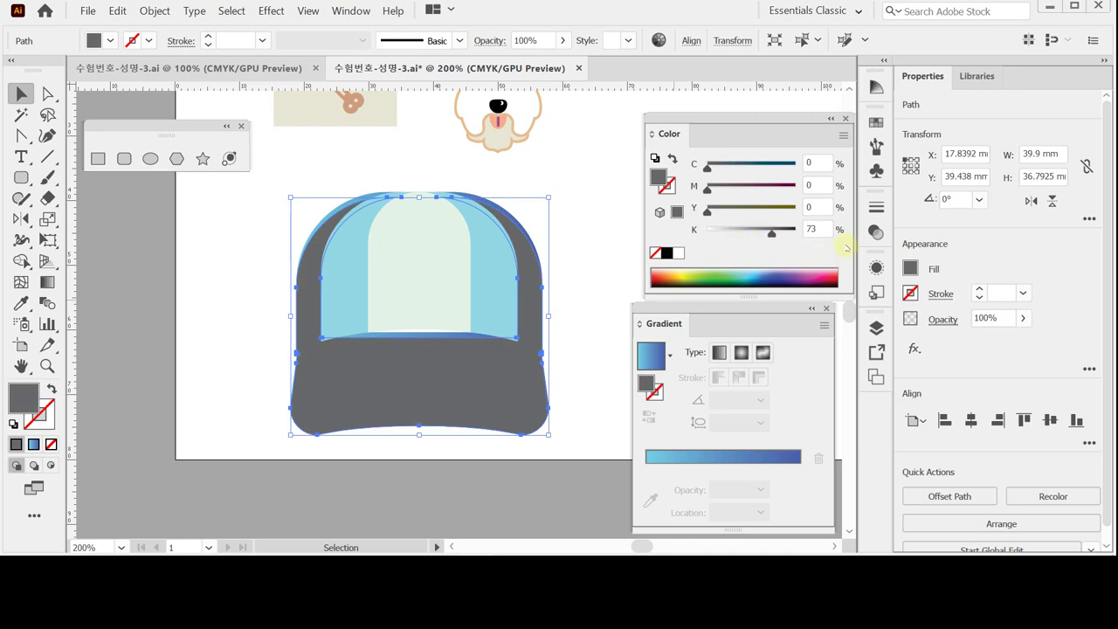
left_click_drag(772, 233, 782, 236)
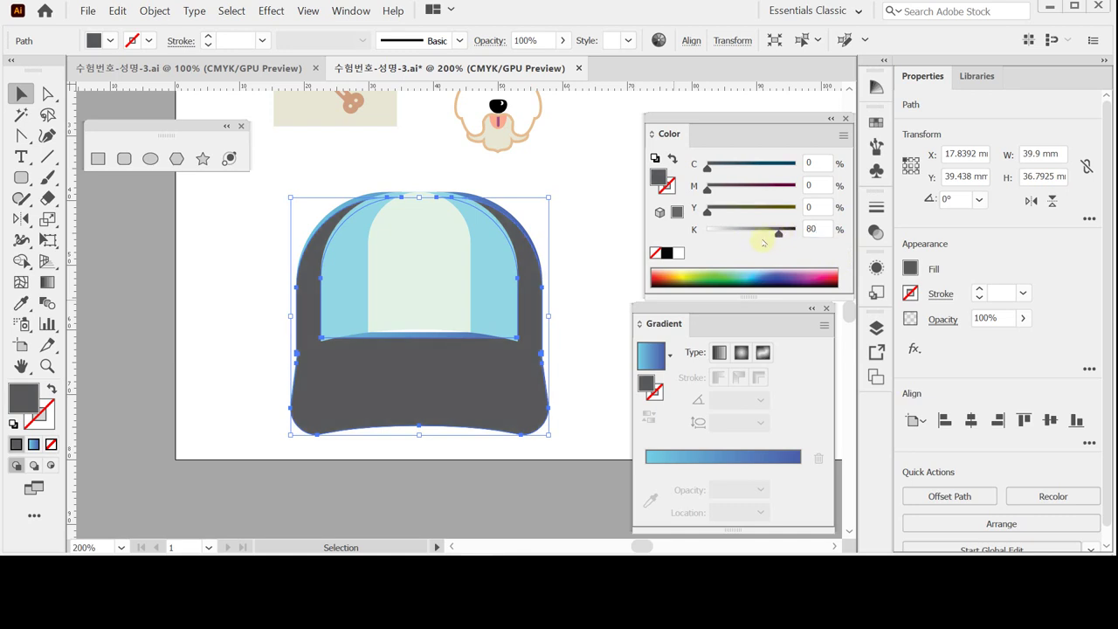
key("ctrl+s")
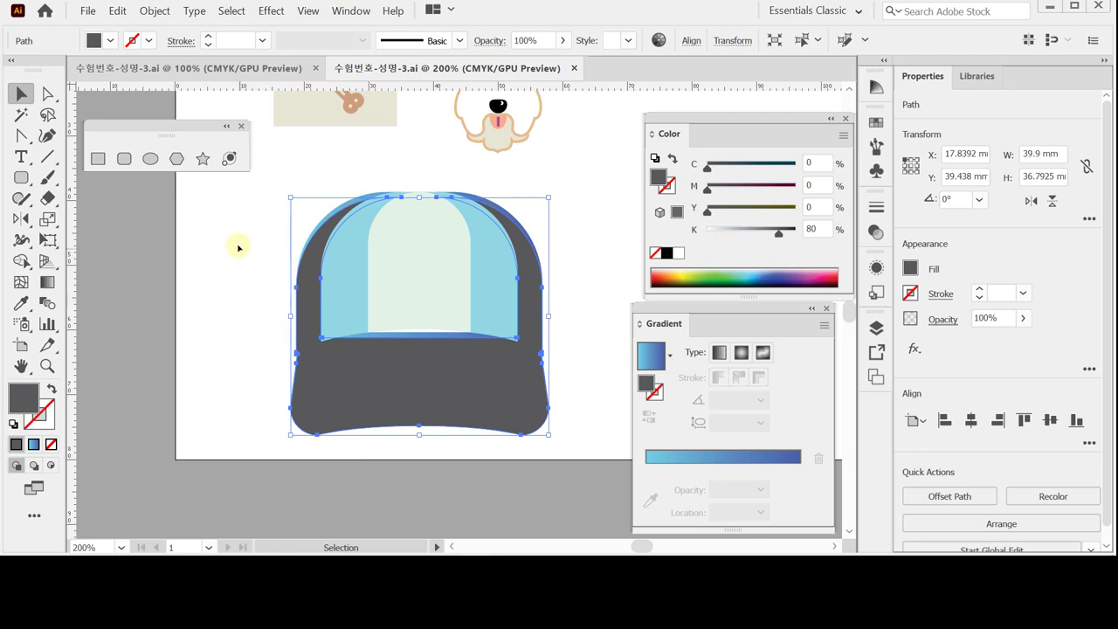
Draw a rectangle about 47.7 by 37 mm over the cap down to the lower brim, filled pale yellow with Y 35 and no stroke
left_click(97, 158)
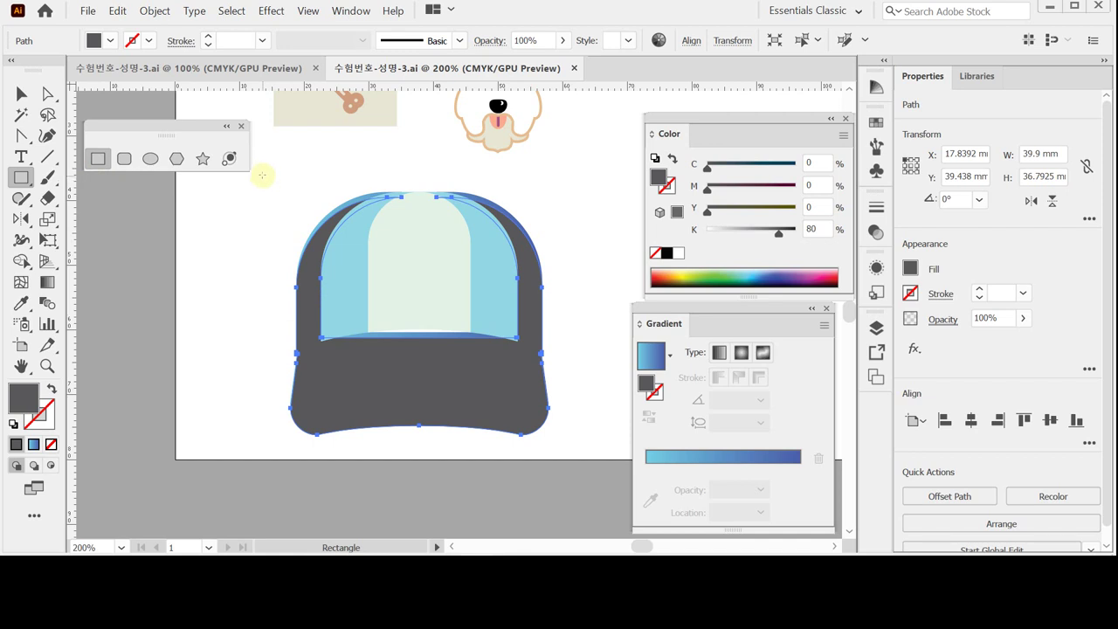
left_click_drag(262, 176, 570, 413)
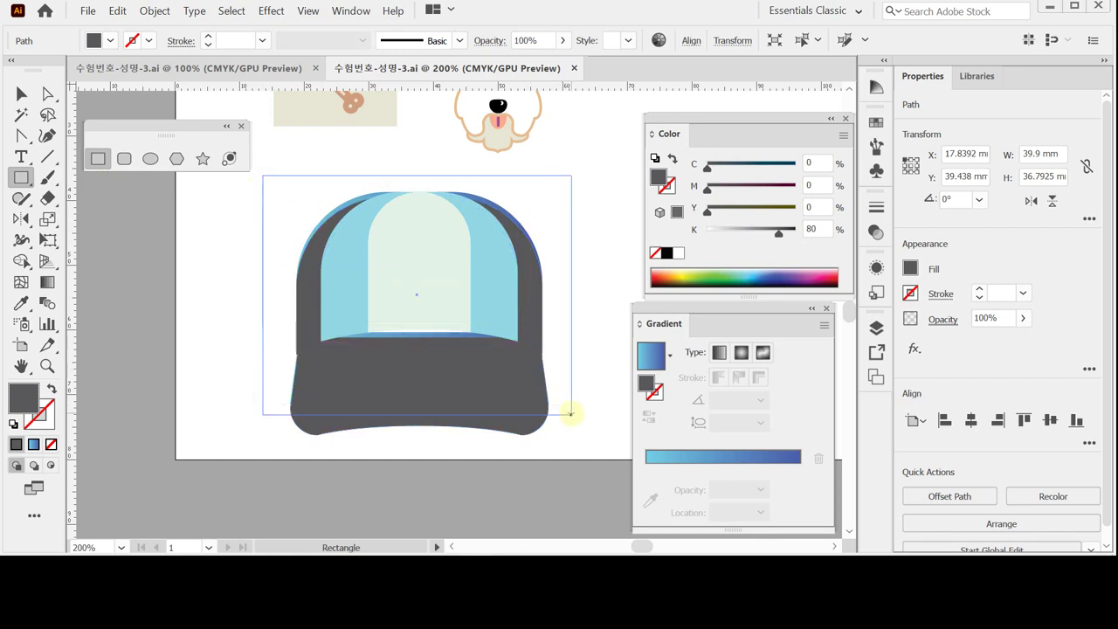
left_click_drag(570, 414, 570, 413)
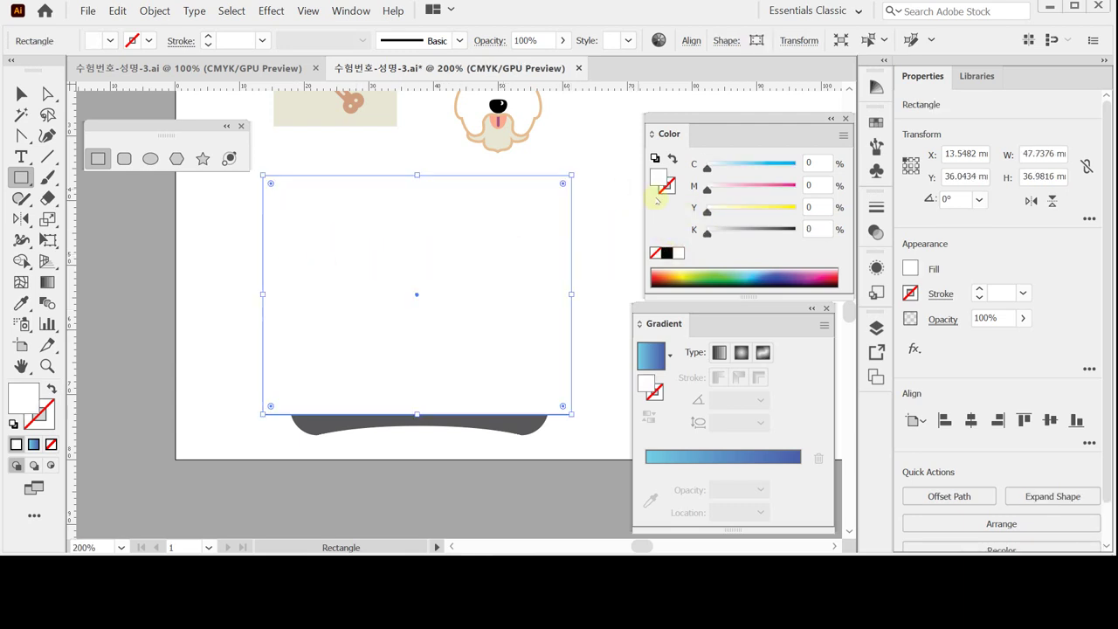
left_click(740, 207)
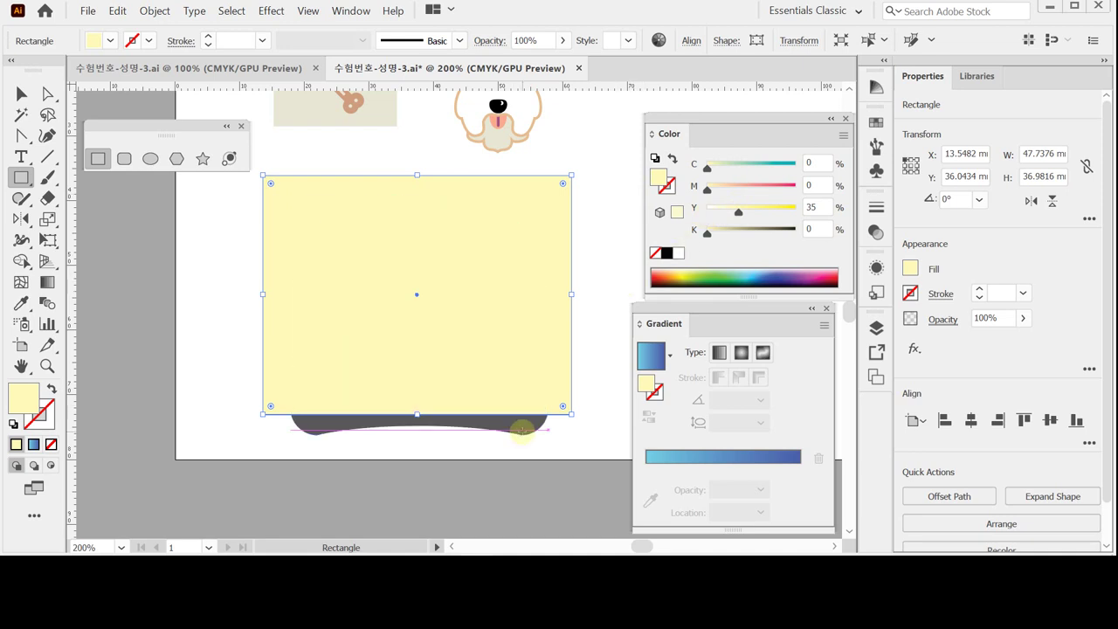
Subtract the pale yellow rectangle from the dark cap copy and send the remaining strip along the lower brim to the back
left_click(522, 435, "shift")
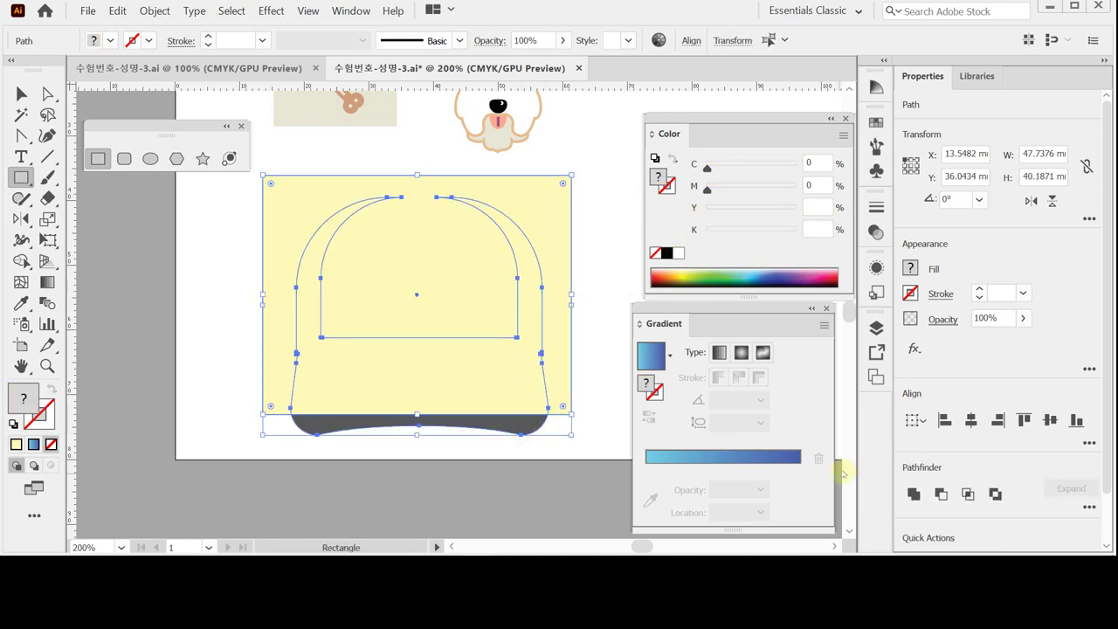
left_click(942, 496)
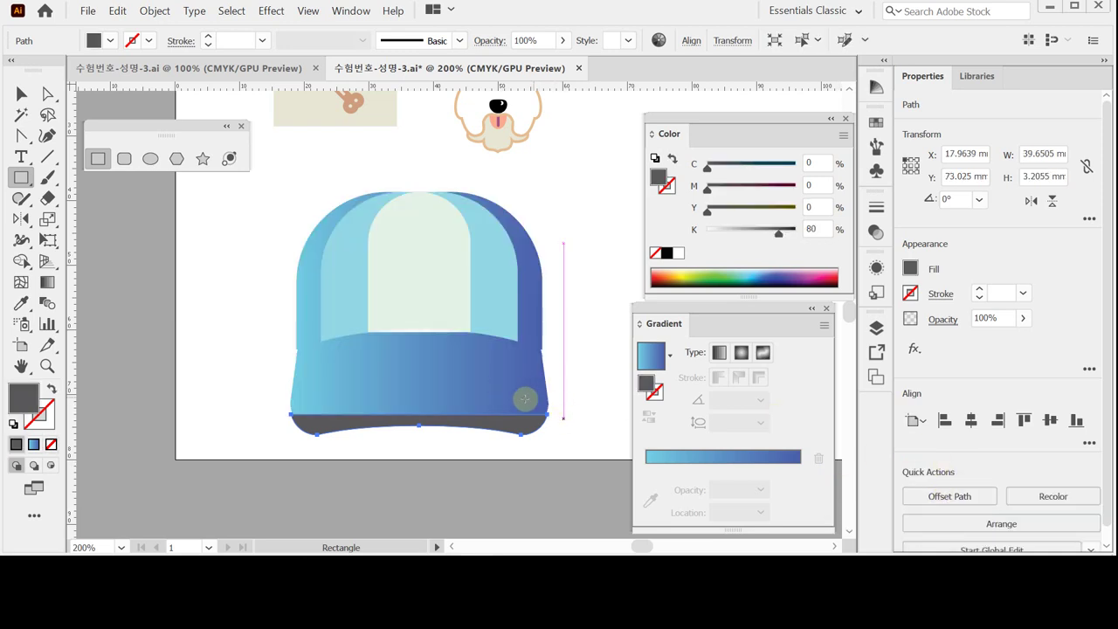
right_click(517, 428)
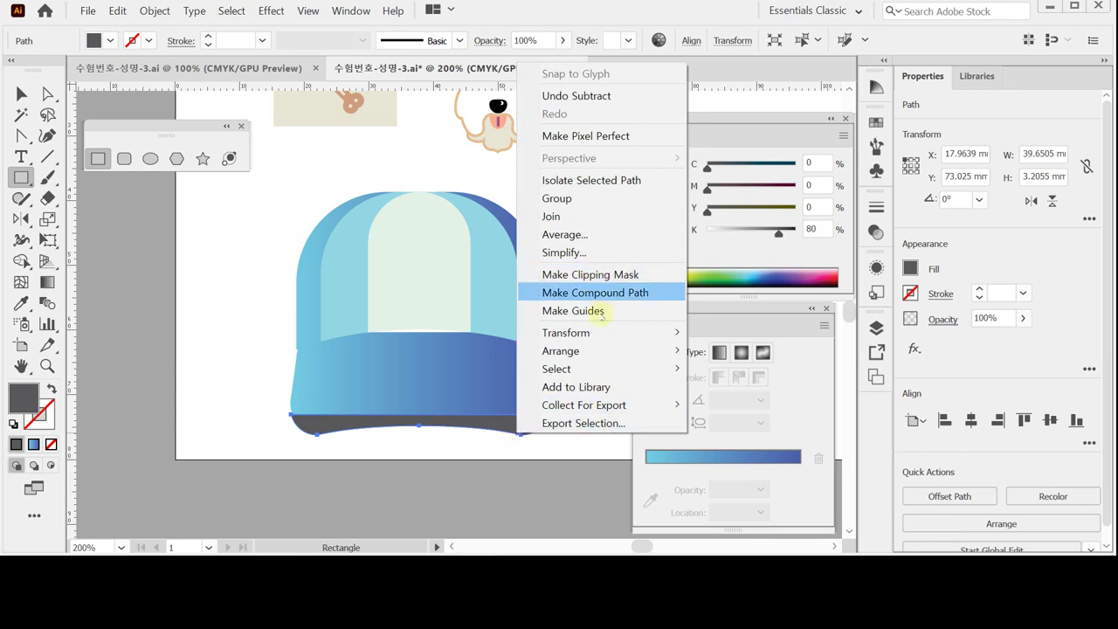
mouse_move(600, 350)
left_click(723, 406)
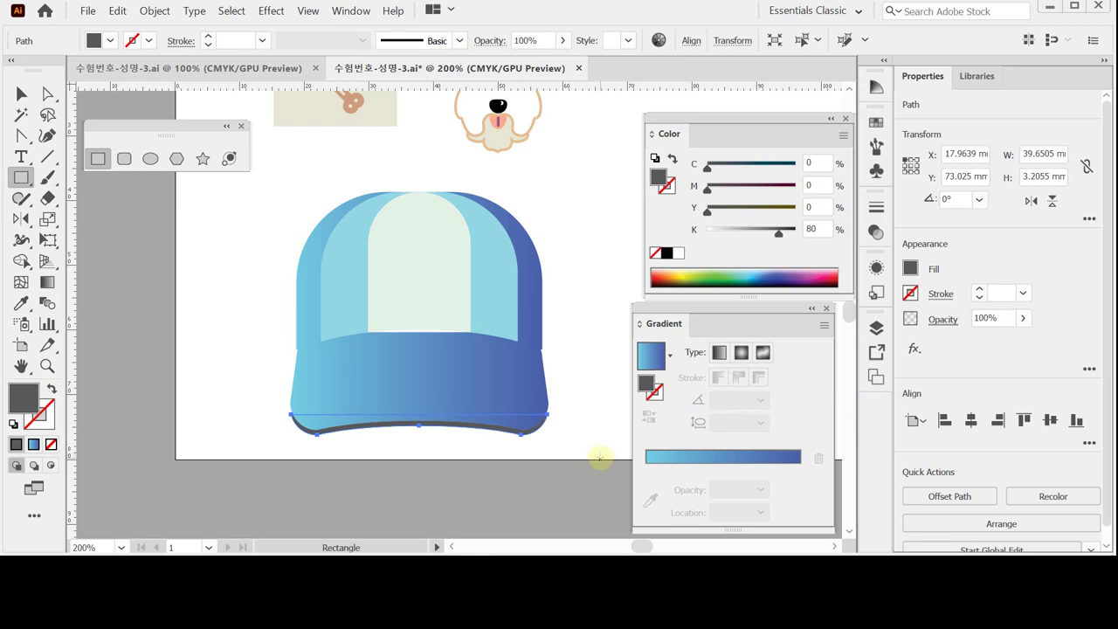
Save the document, and create an offset path of the gradient cap outline at -1 mm with miter joins
key("v")
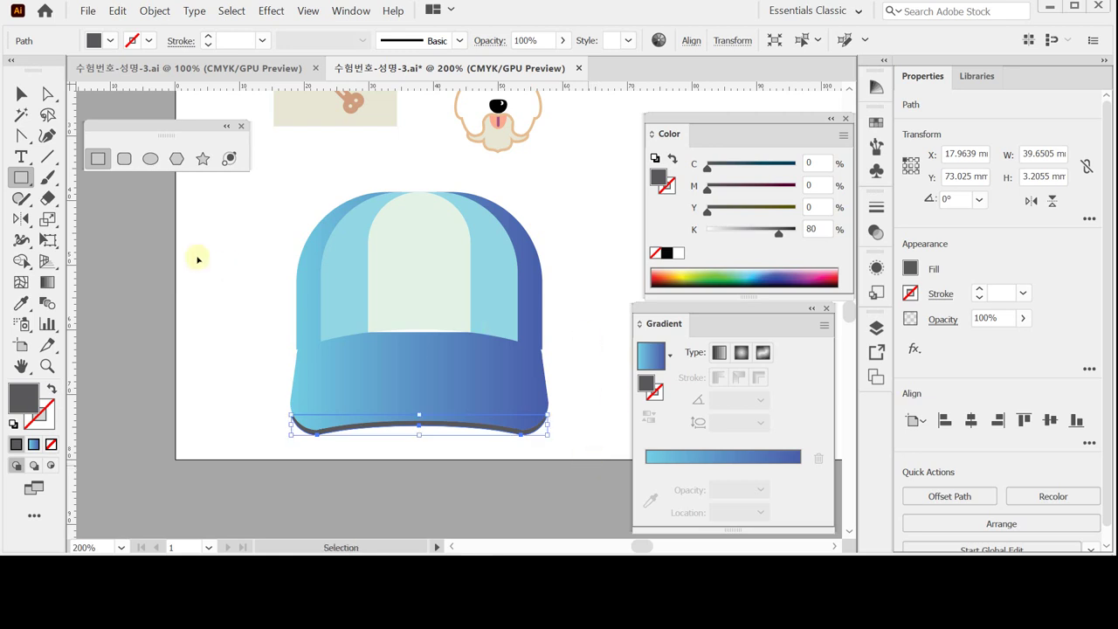
key("ctrl+s")
left_click(23, 94)
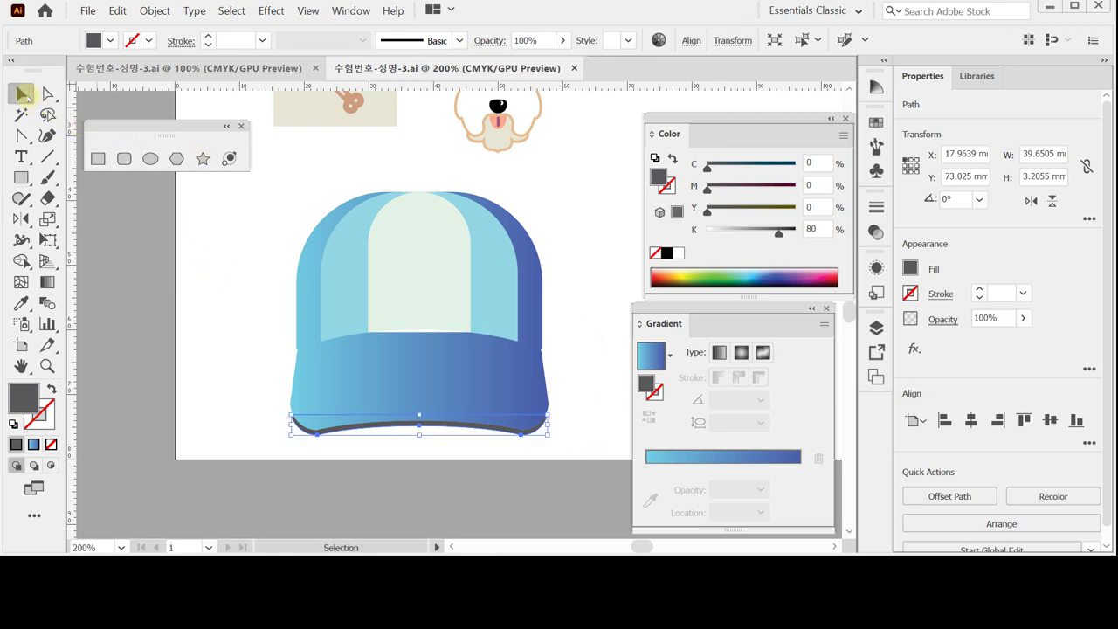
left_click(400, 359)
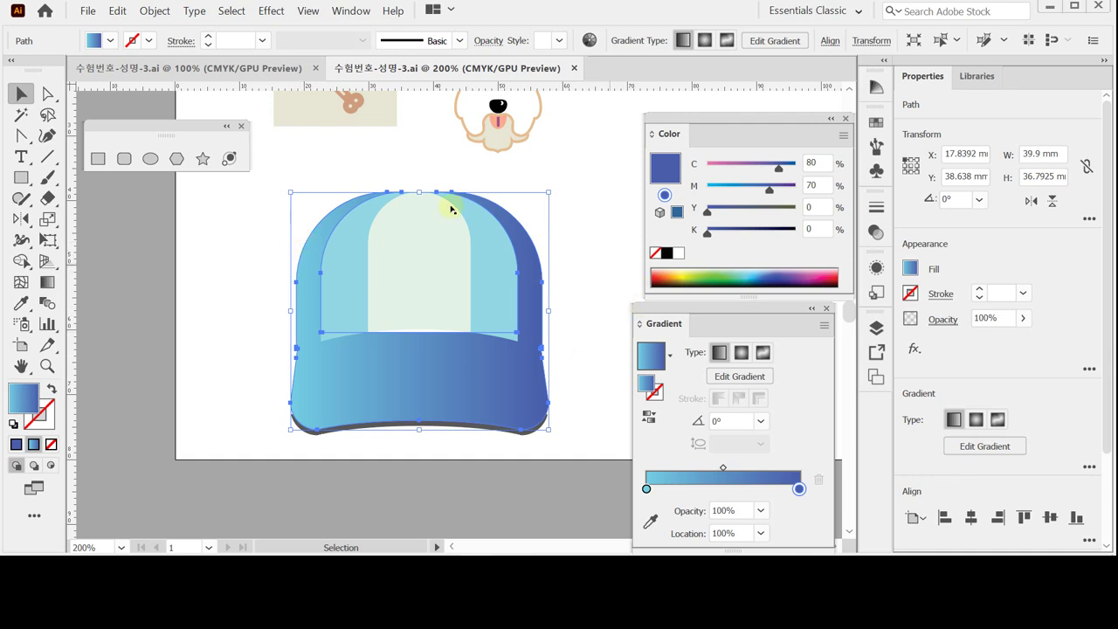
left_click(155, 10)
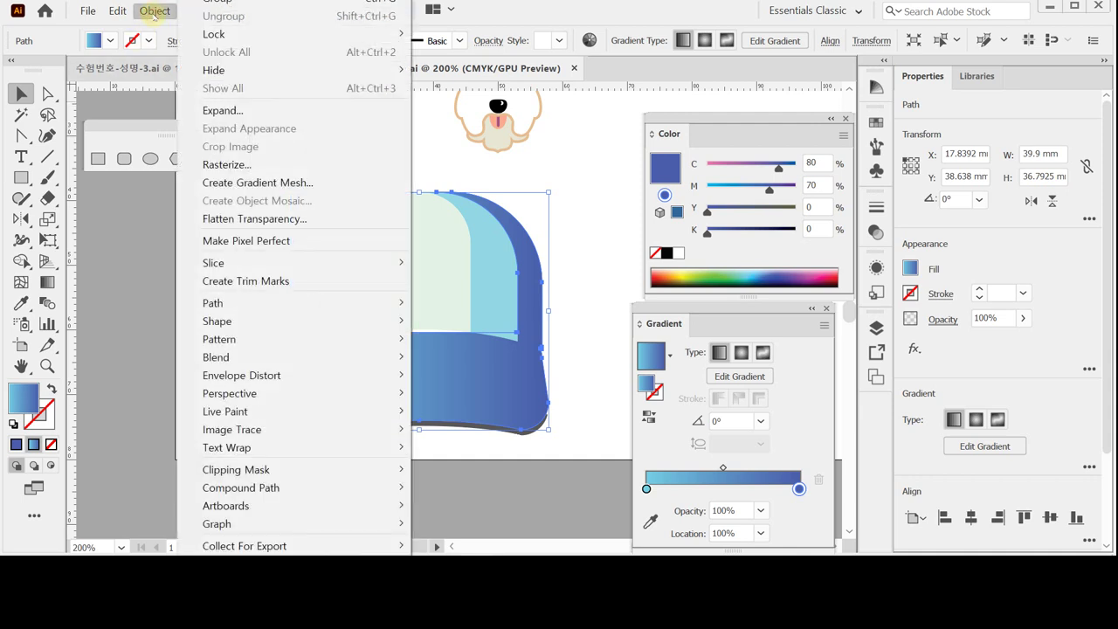
mouse_move(332, 302)
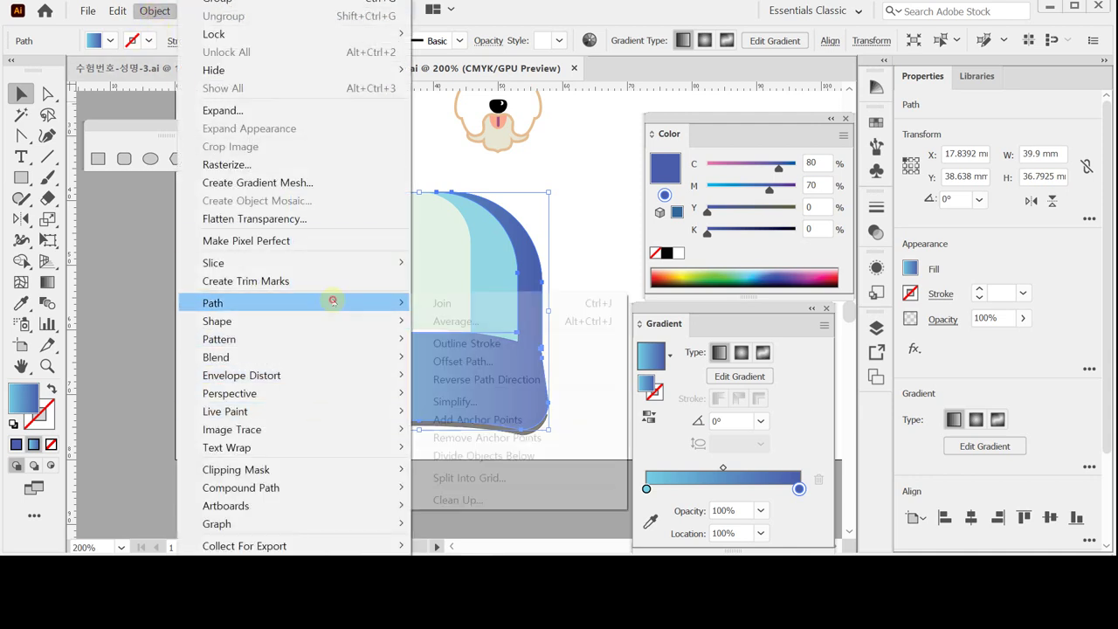
left_click(527, 362)
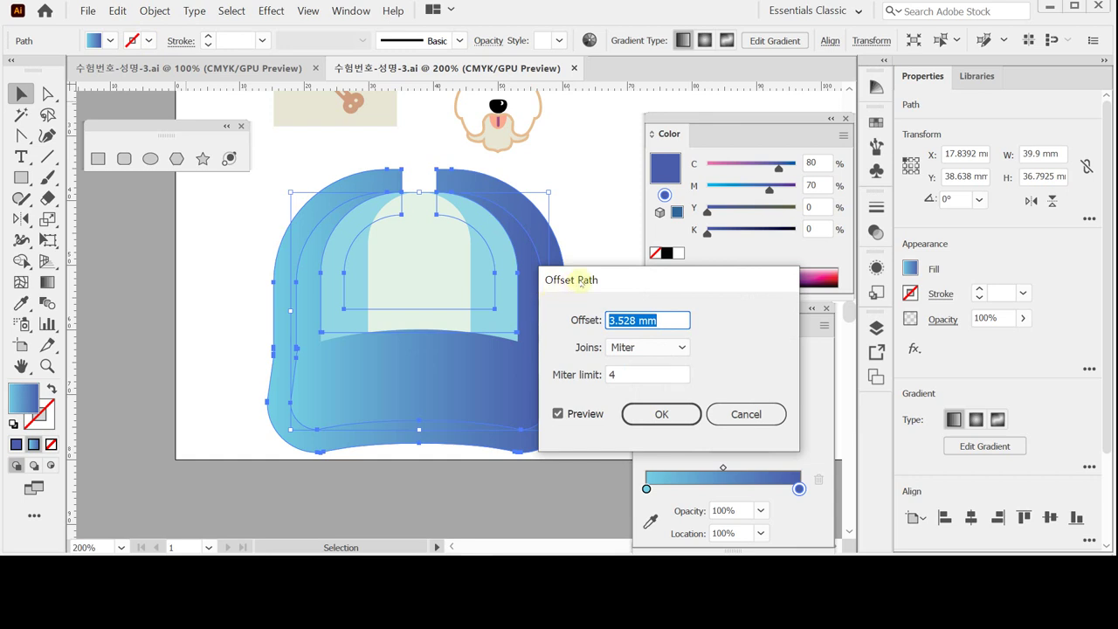
type("-1")
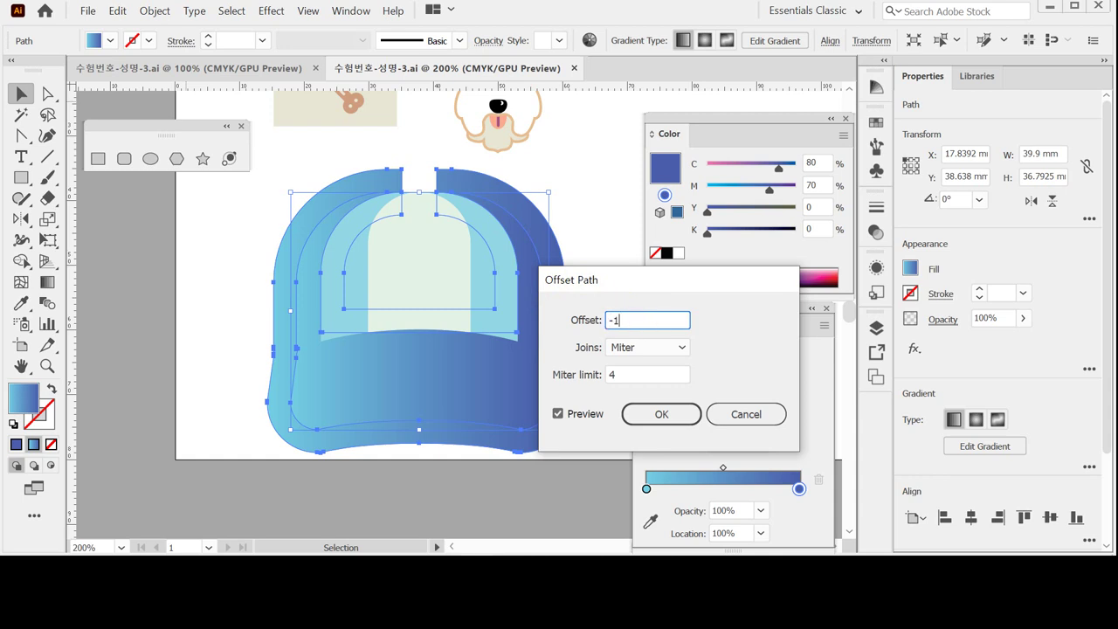
key("Tab")
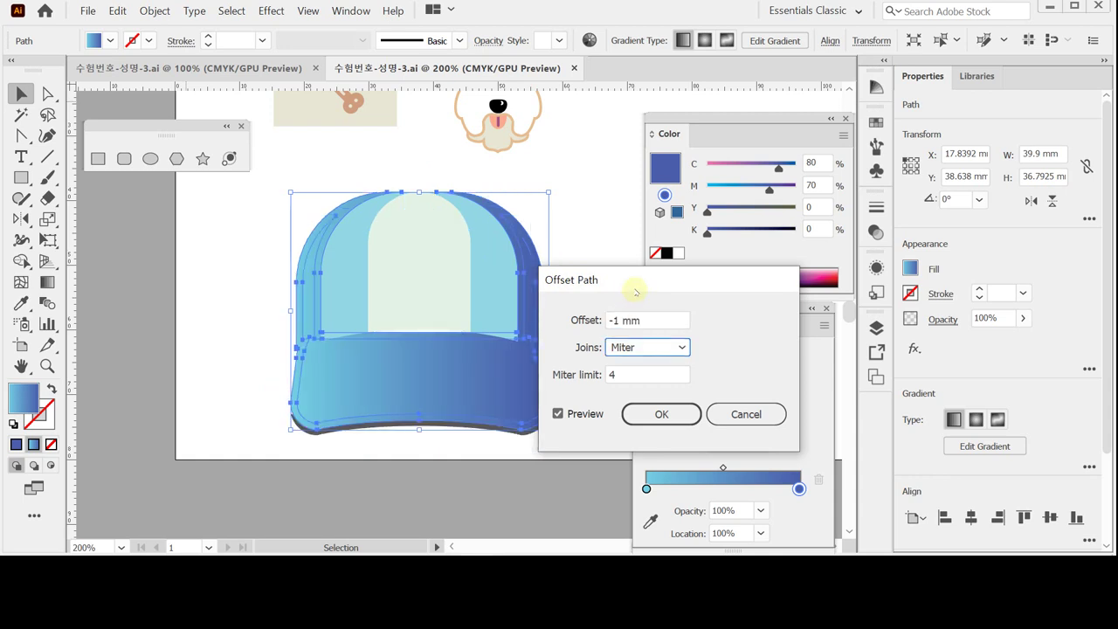
left_click(662, 416)
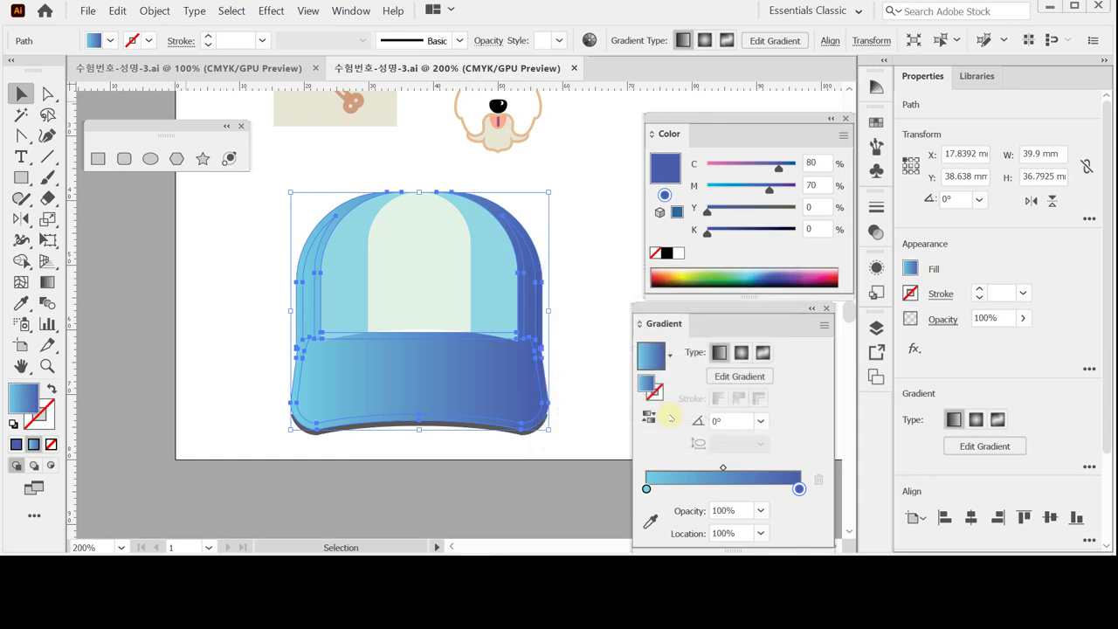
Isolate the offset cap path and delete its anchor points above the brim, keeping only the part that follows the brim's edge
double_click(365, 393)
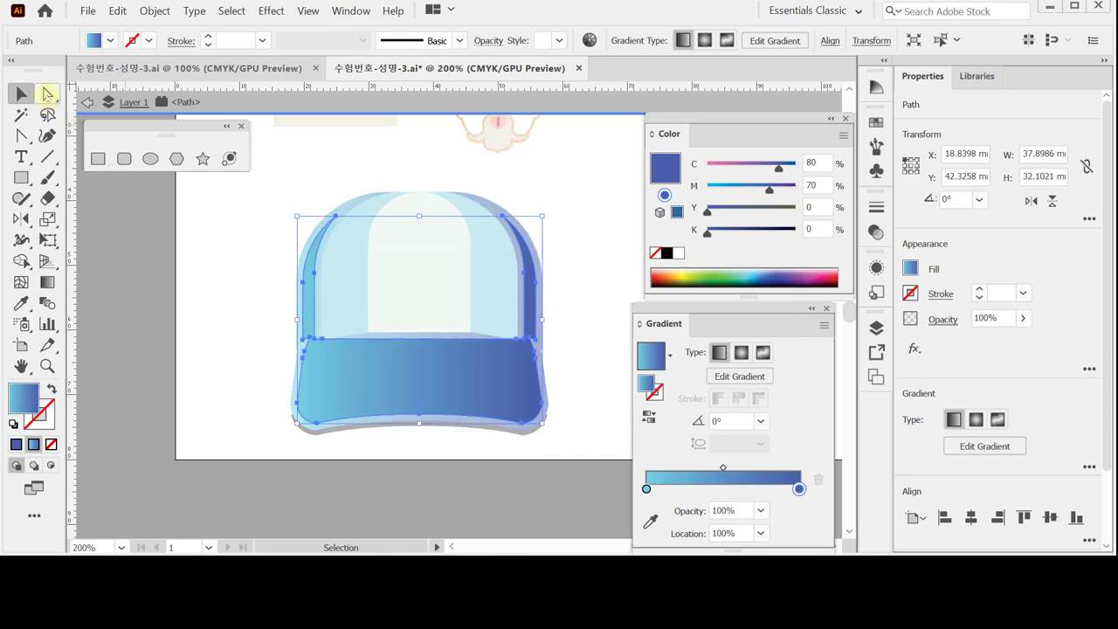
left_click(48, 94)
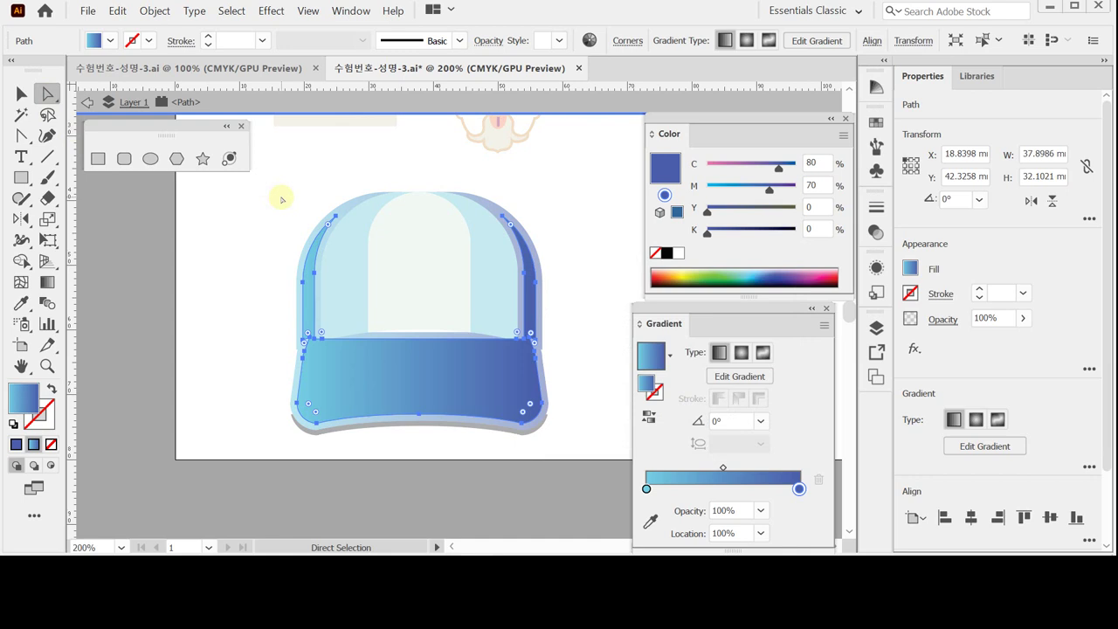
left_click_drag(270, 188, 566, 344)
key("Delete")
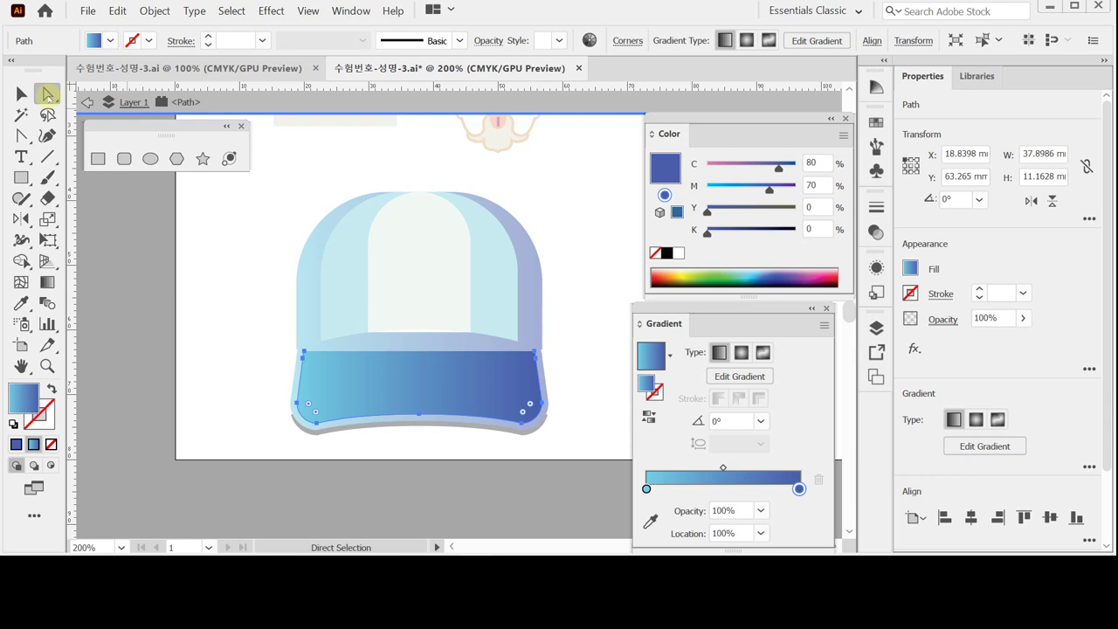
Give the brim's inner offset line a white stroke and no fill
left_click(12, 425)
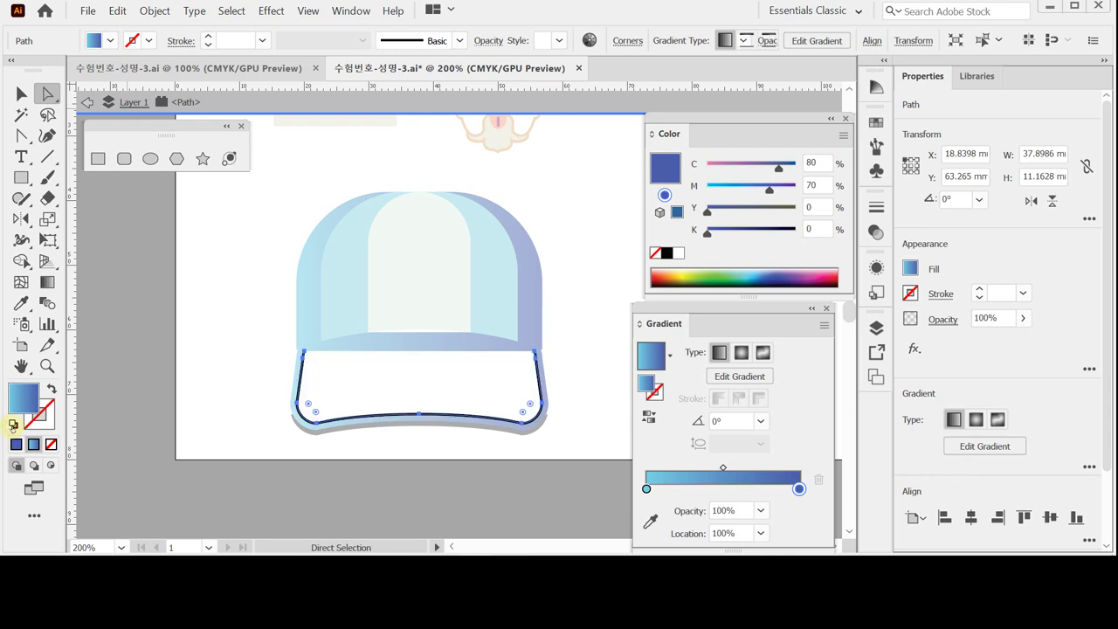
left_click(51, 390)
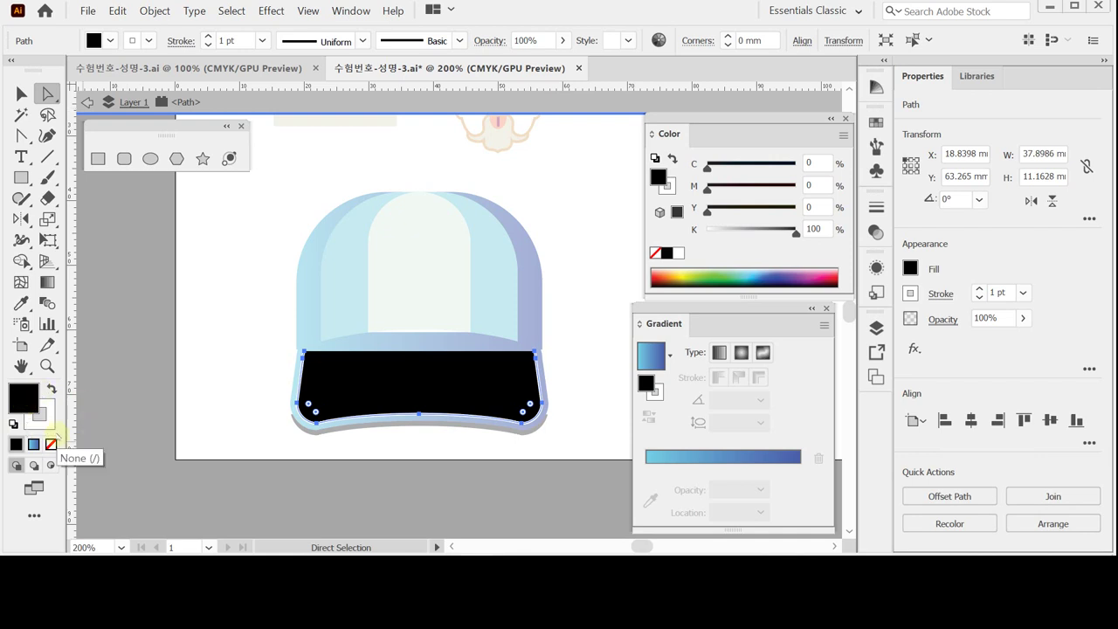
left_click(51, 444)
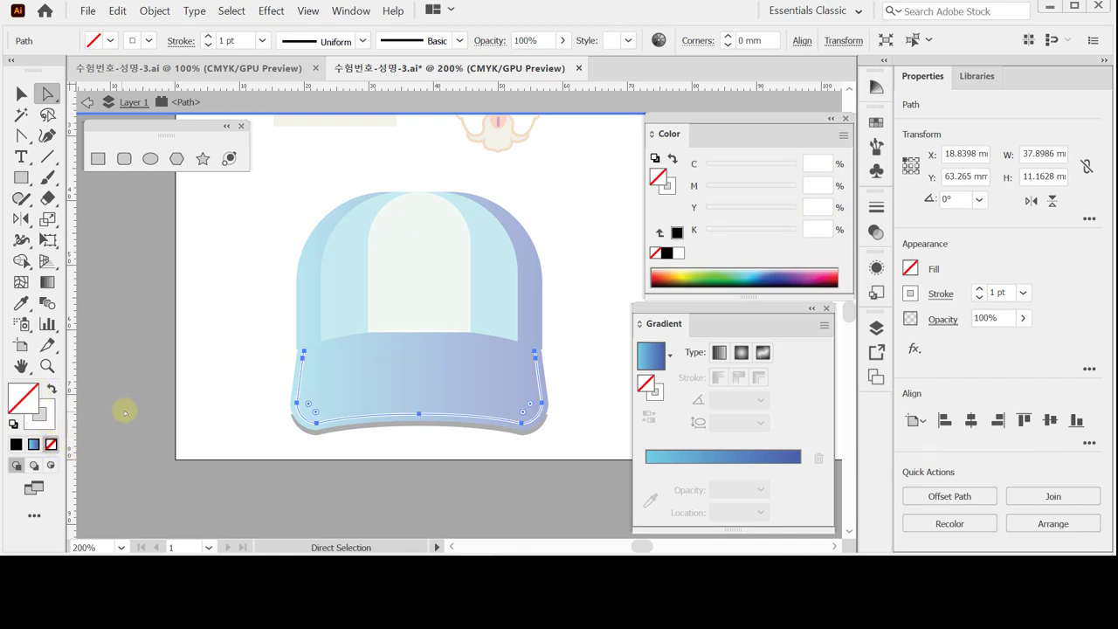
Make the white brim line dashed with a 2 pt dash, and exit isolation mode
left_click(934, 297)
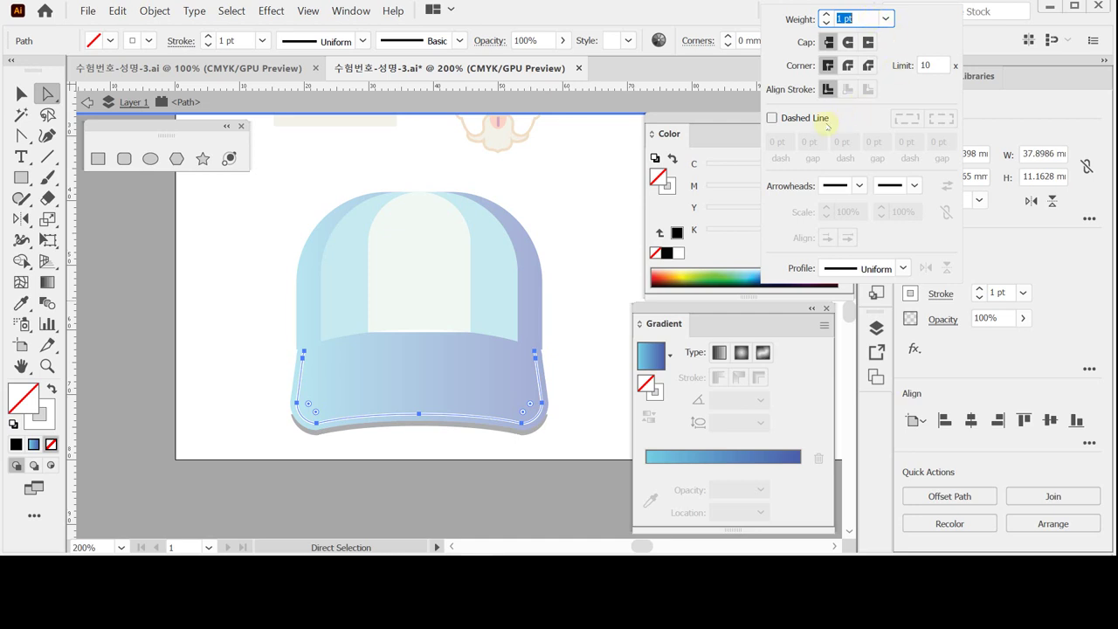
left_click(795, 118)
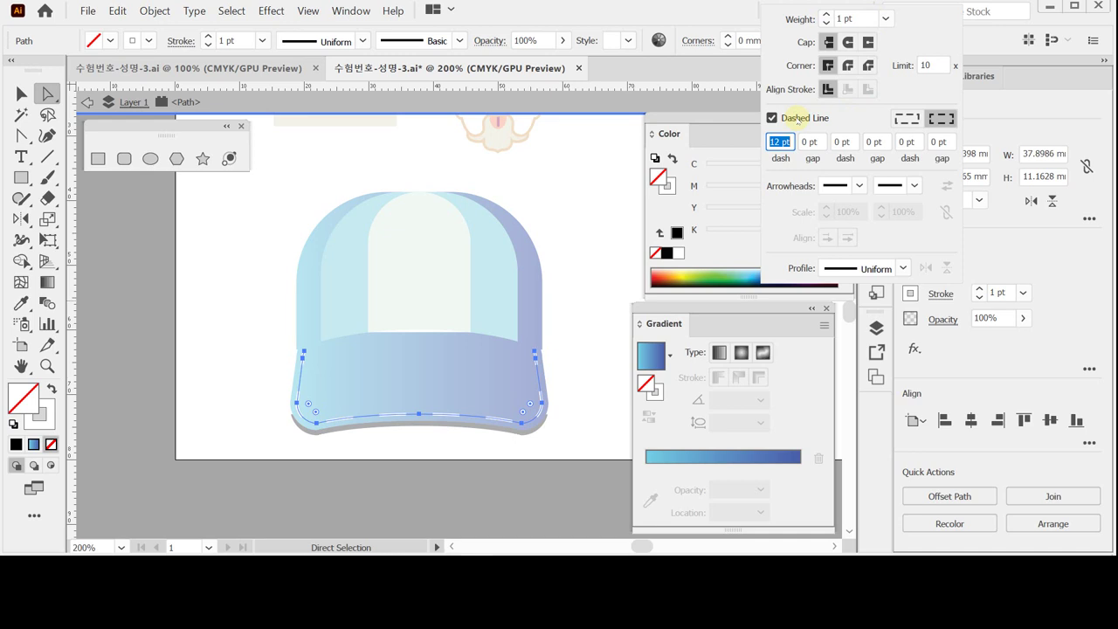
type("2")
key("Tab")
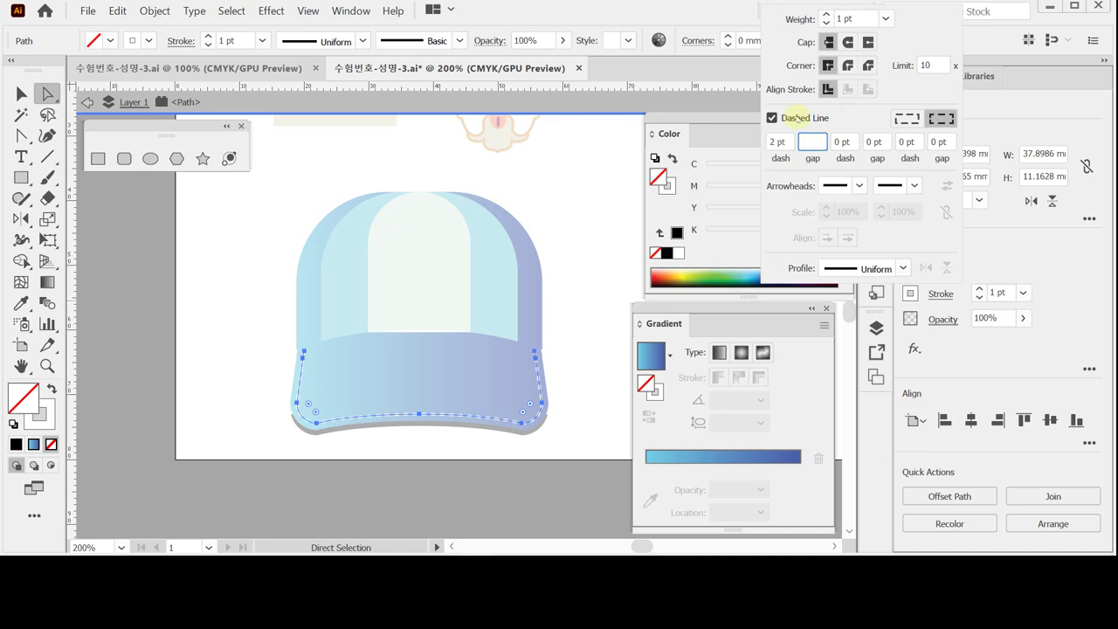
key("Return")
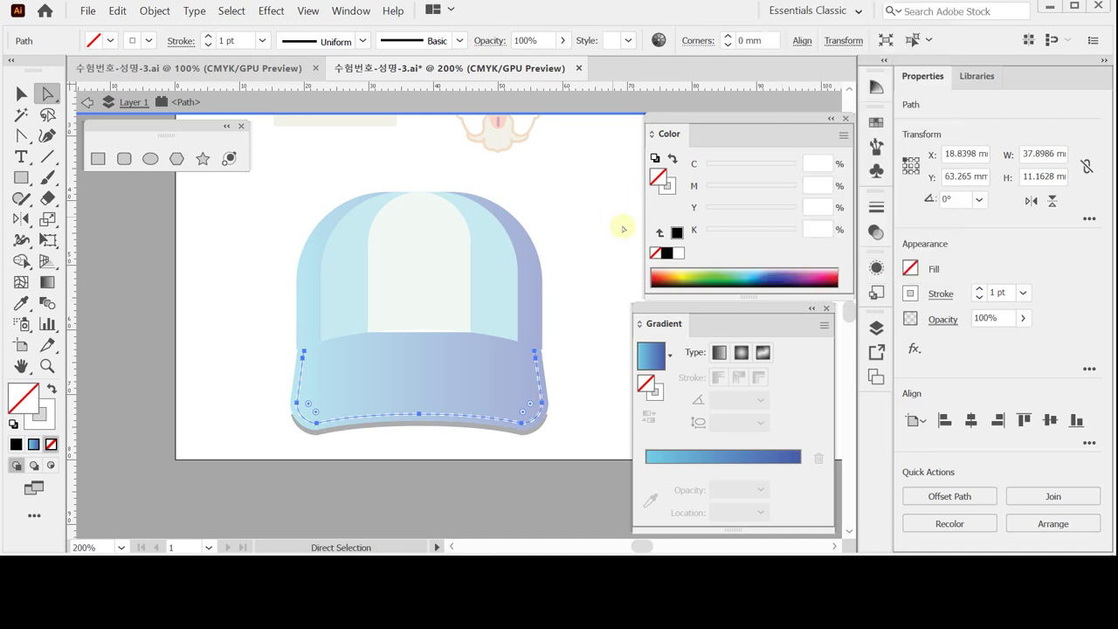
double_click(597, 241)
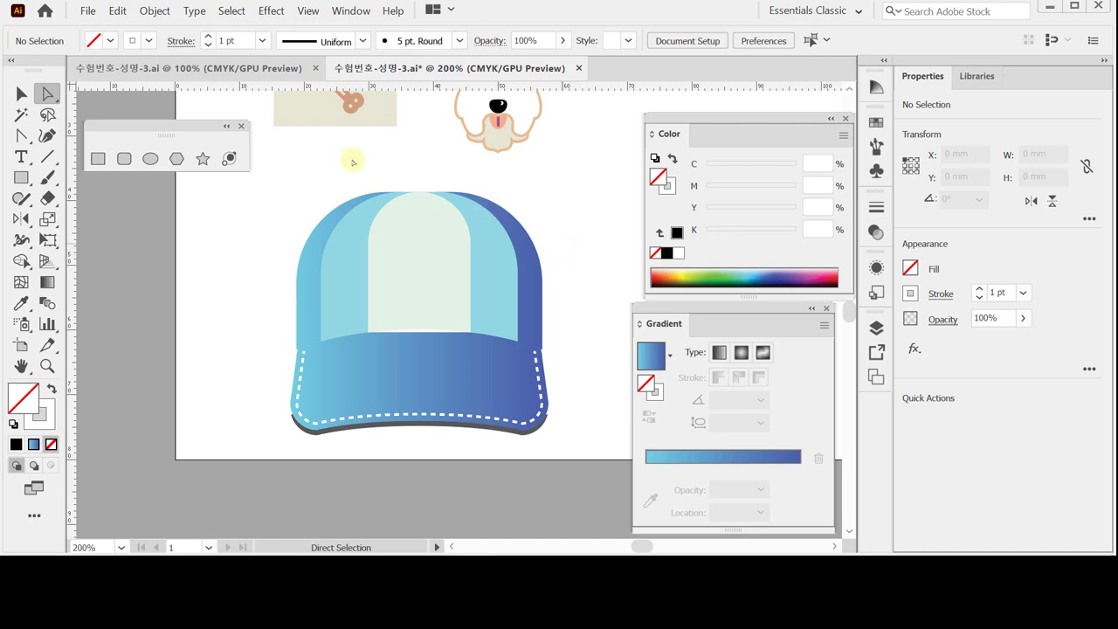
Draw an ellipse about 4 by 1.7 mm centered on the cap's top edge
left_click(150, 158)
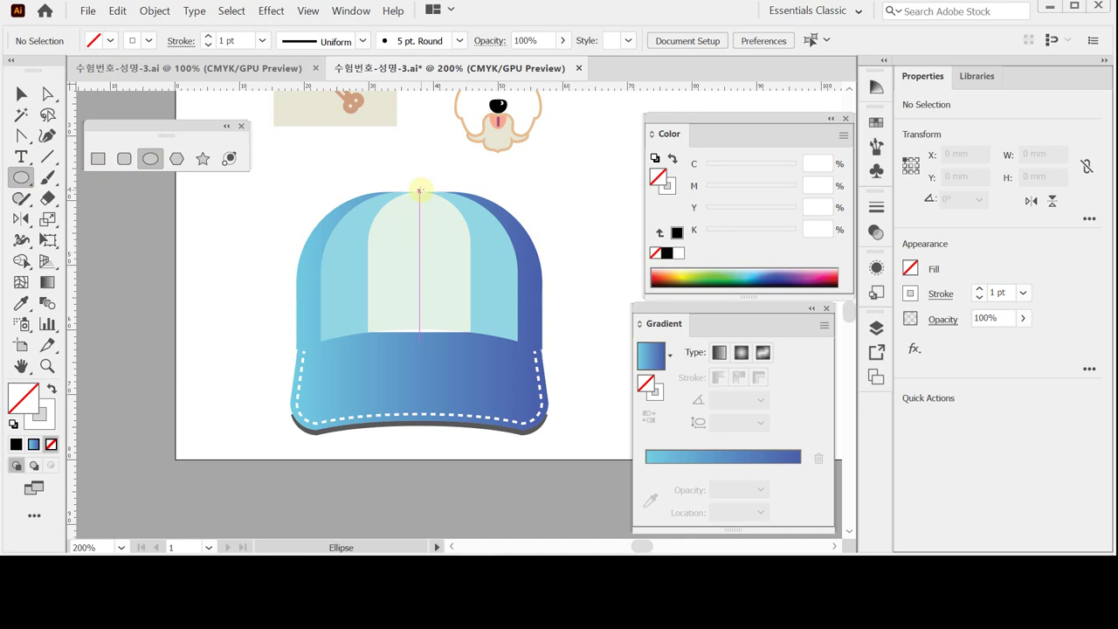
left_click_drag(411, 180, 517, 387)
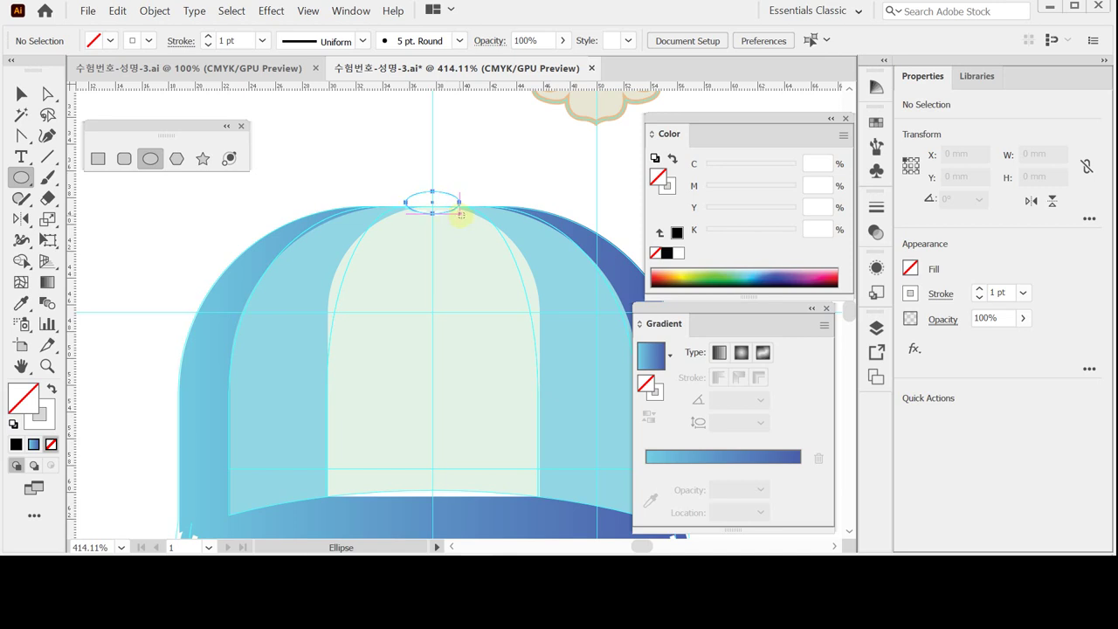
left_click(457, 213, "ctrl")
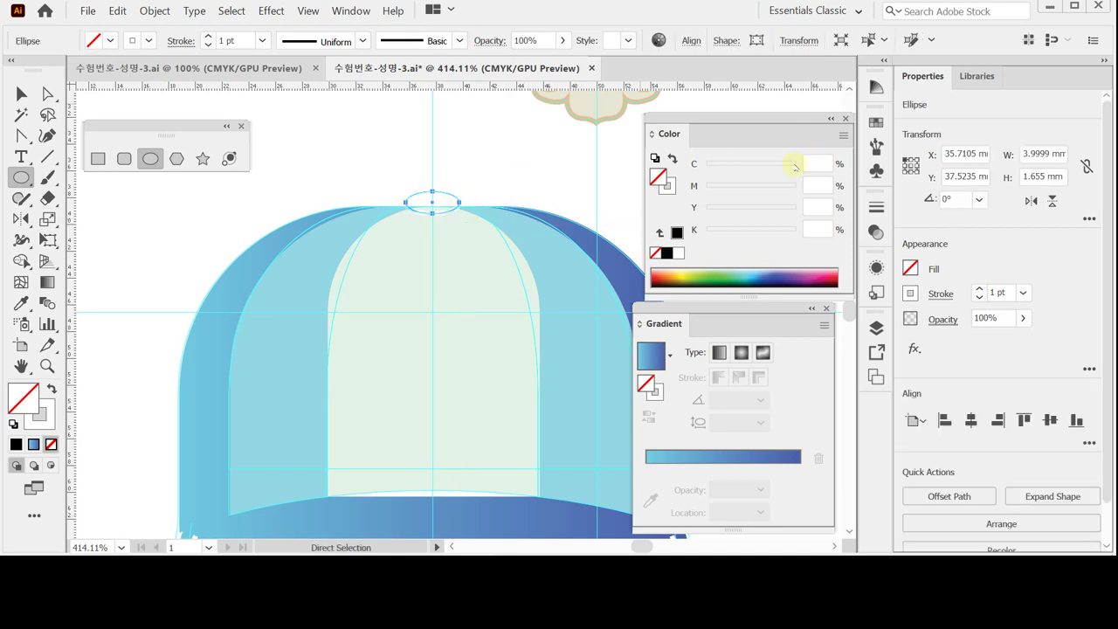
Fill the ellipse on the cap's top with C 90, M 80 and give it no stroke
left_click(672, 160)
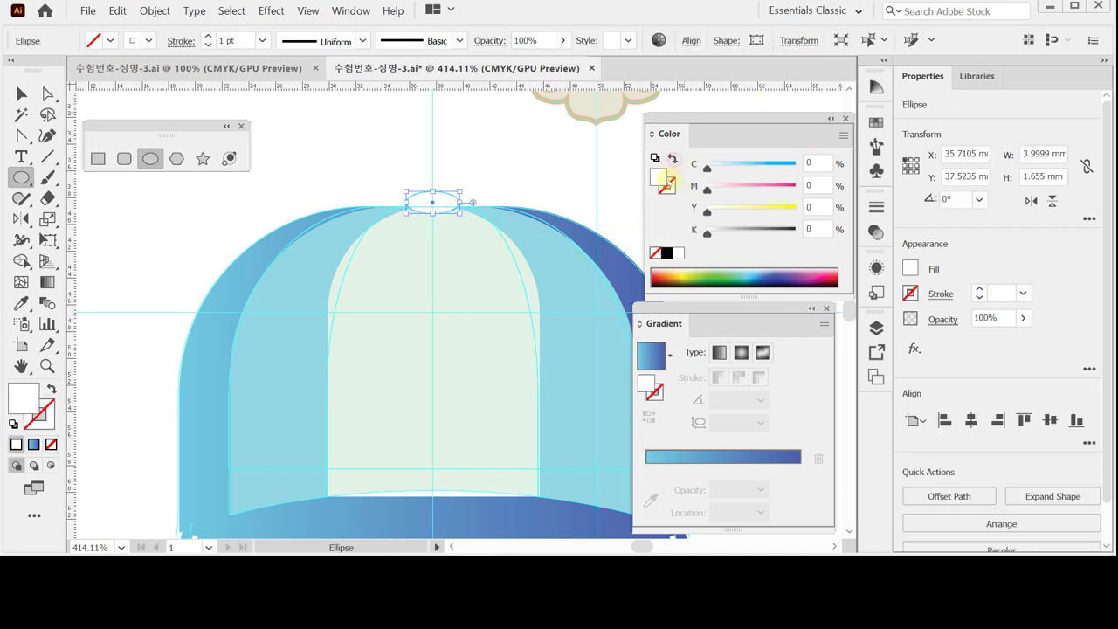
left_click(810, 162)
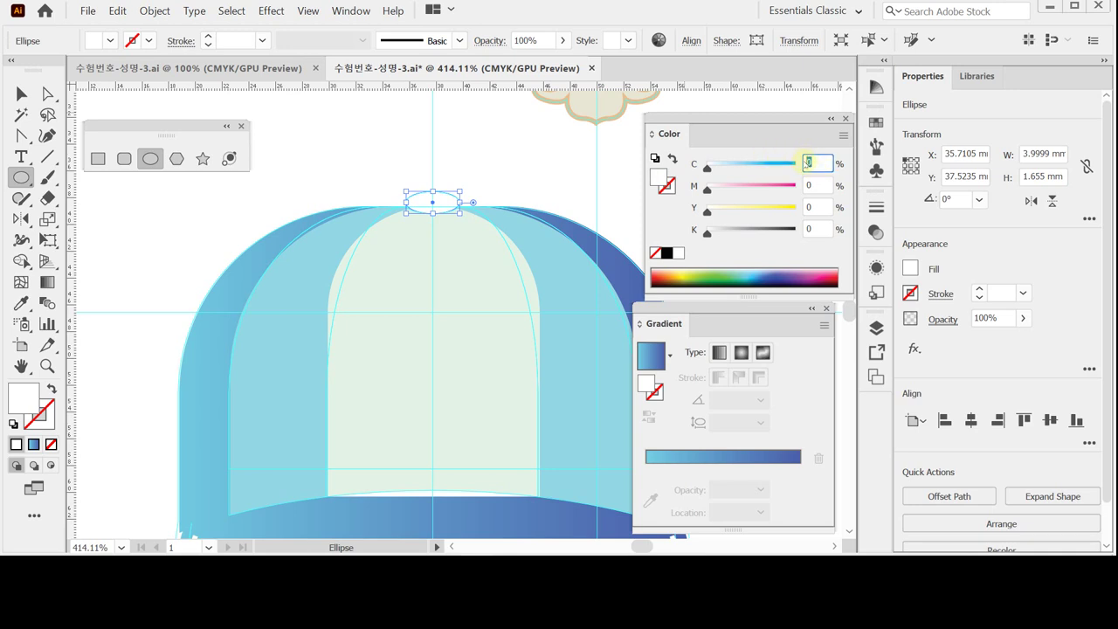
type("90")
left_click(813, 186)
type("80")
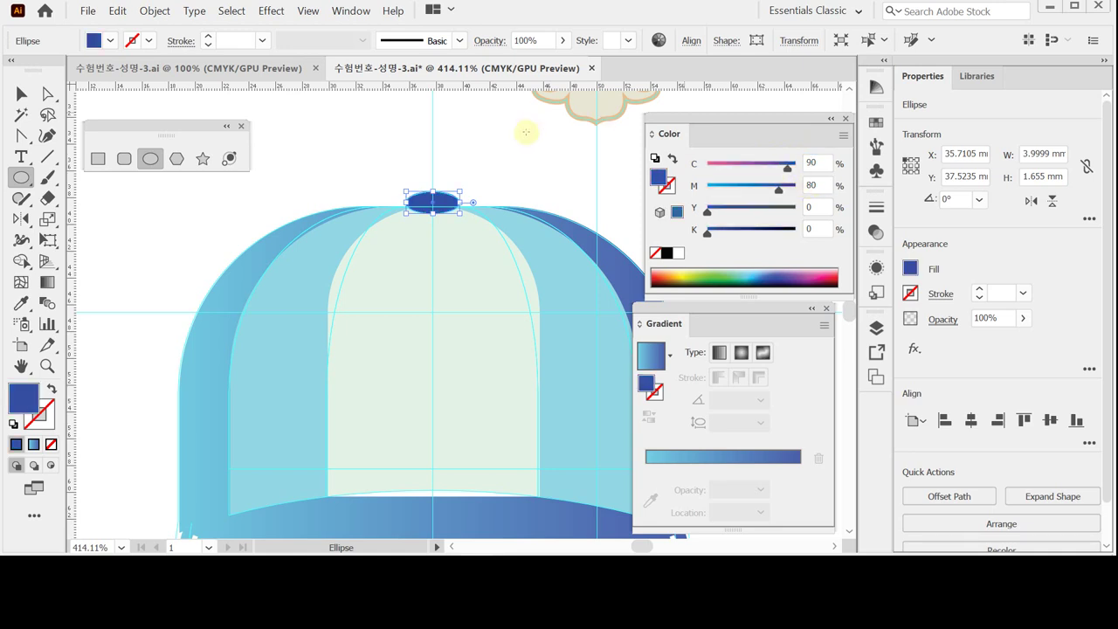
type("a")
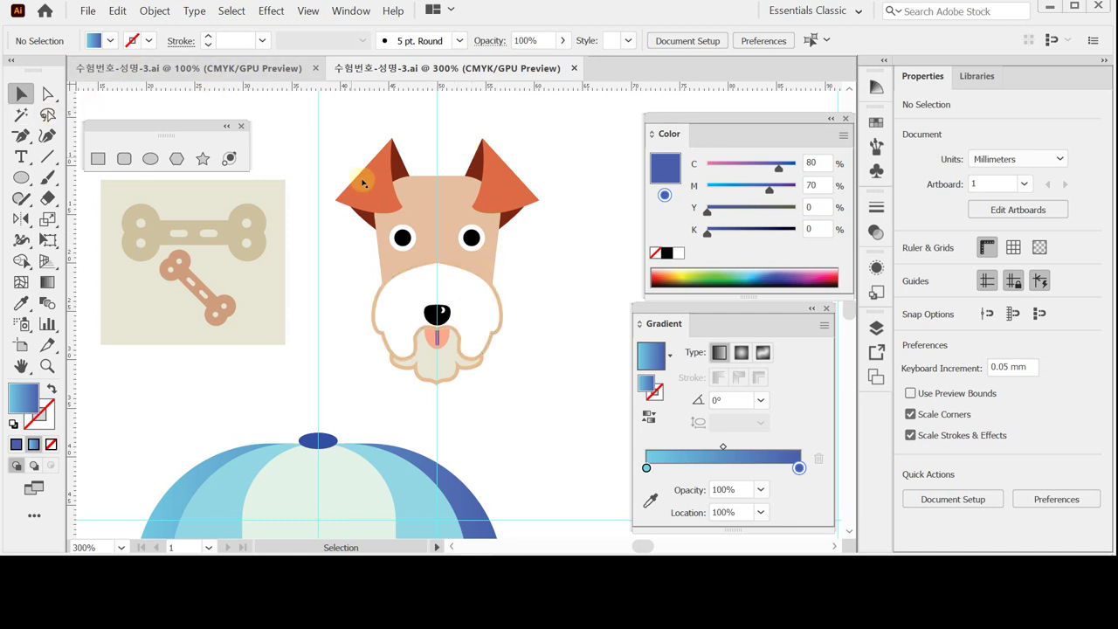
Place a copy of the grouped dog head over the center panel of the cap
left_click(426, 223)
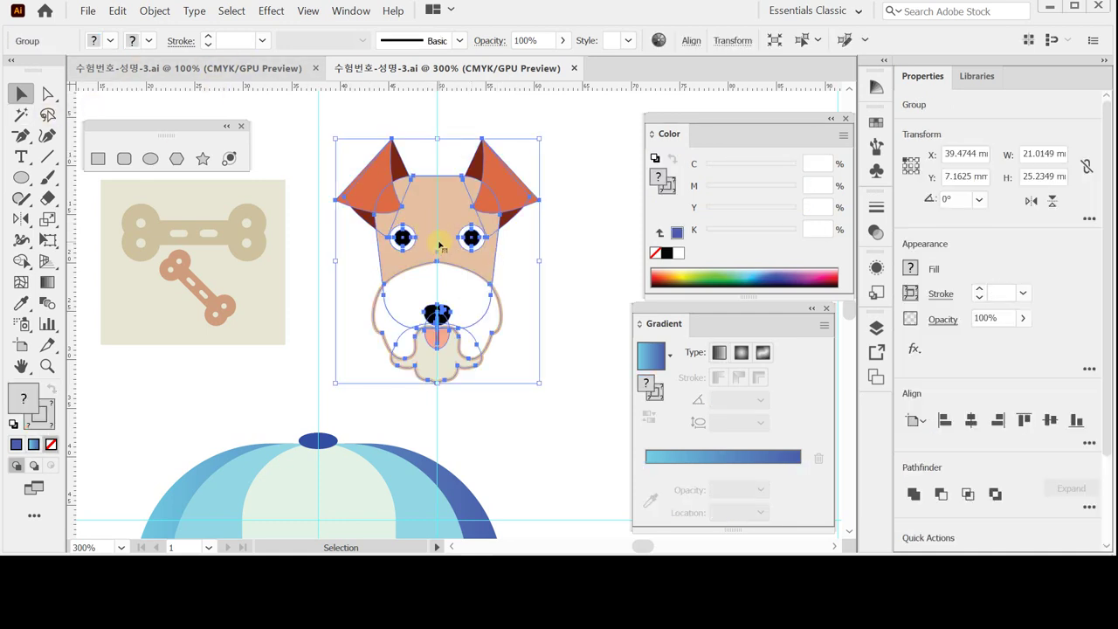
key("ctrl")
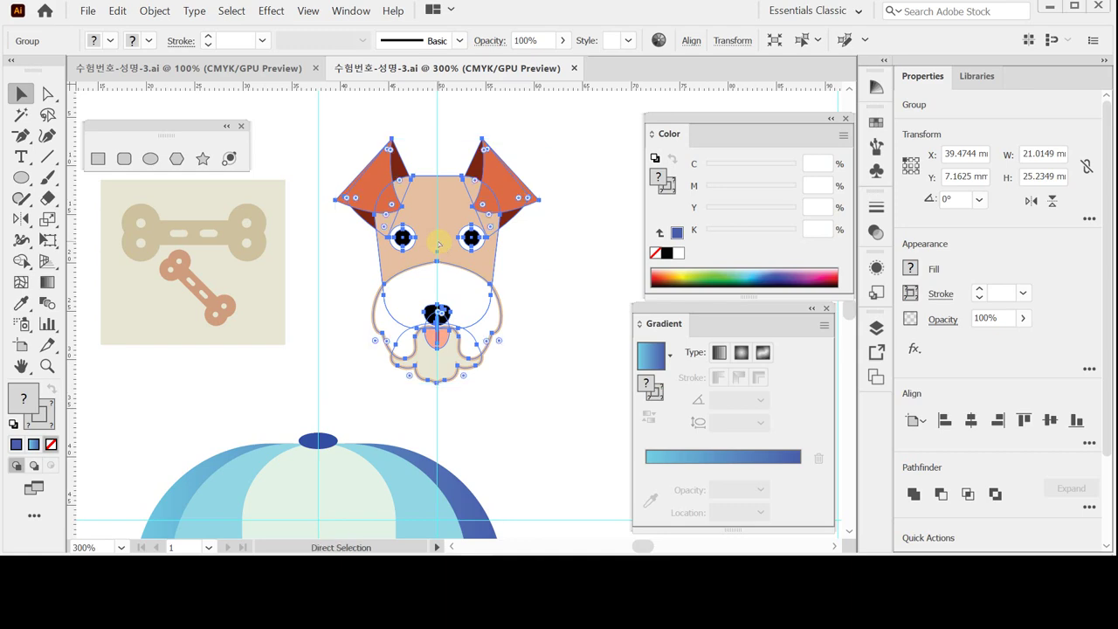
left_click_drag(438, 244, 362, 449)
scroll(489, 279, "down", 1)
scroll(361, 445, "down", 2)
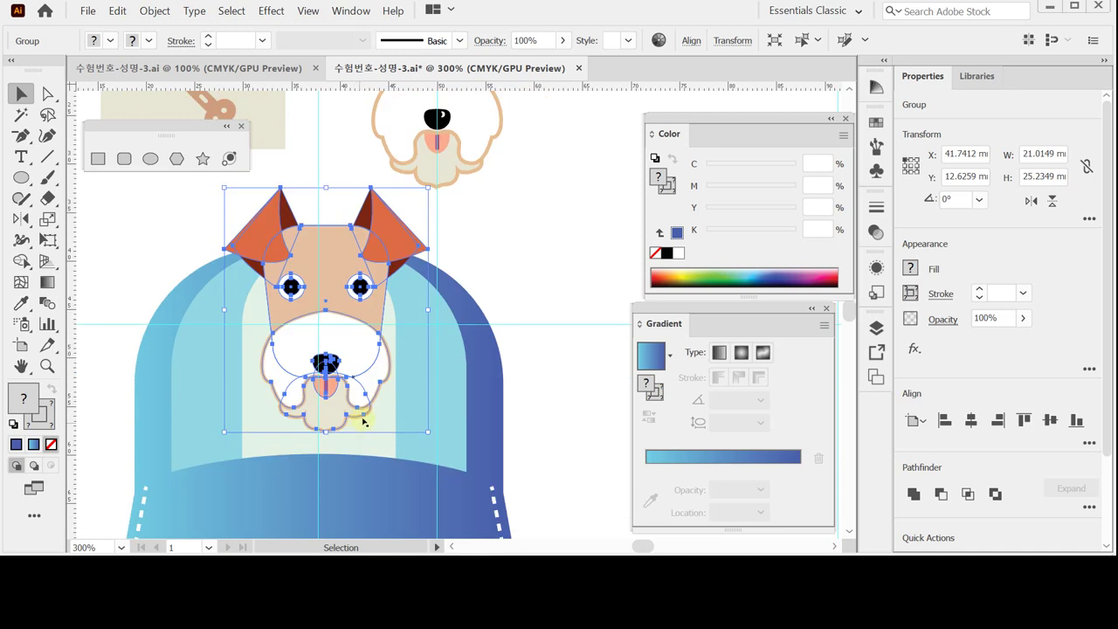
scroll(362, 417, "down", 1)
scroll(367, 419, "up", 1)
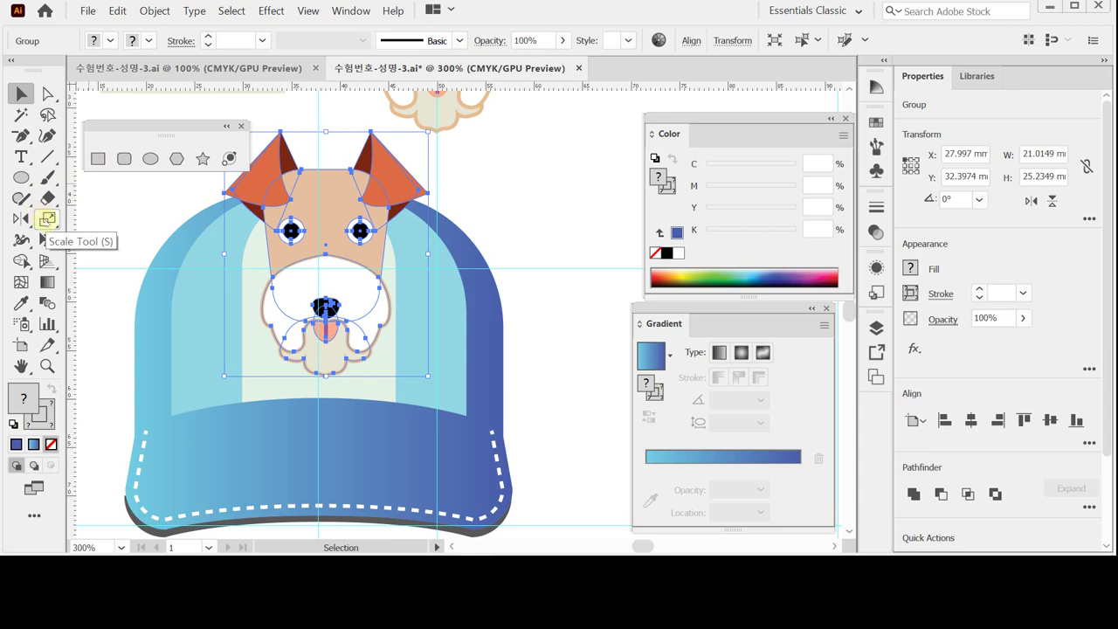
Scale the dog head on the cap uniformly to 60%, keeping corners, strokes and effects scaled with it
double_click(46, 219)
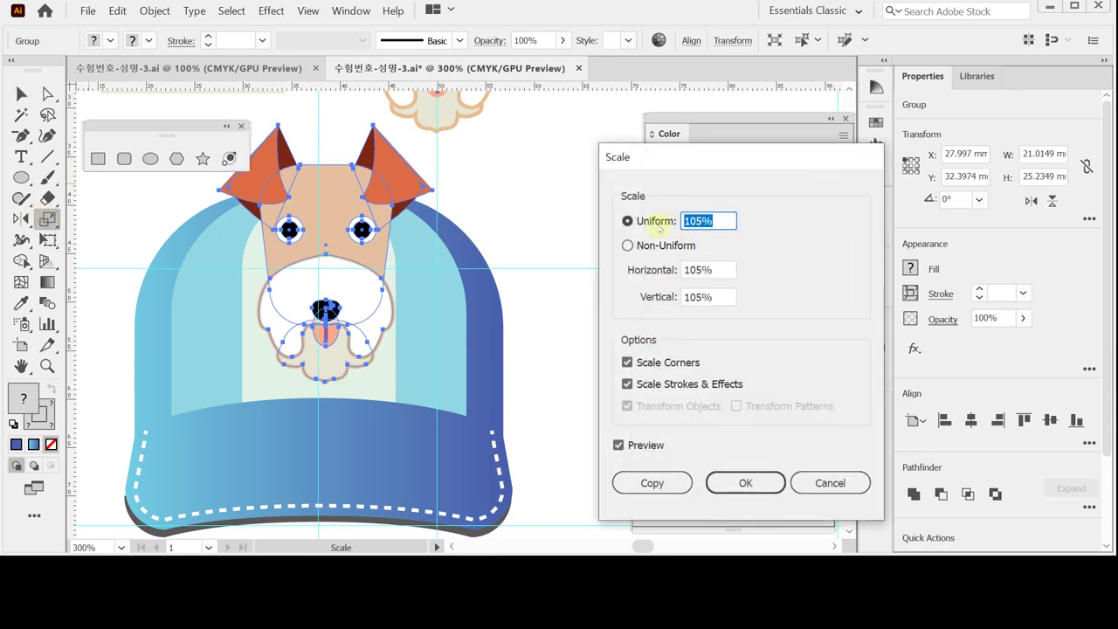
type("60")
key("Tab")
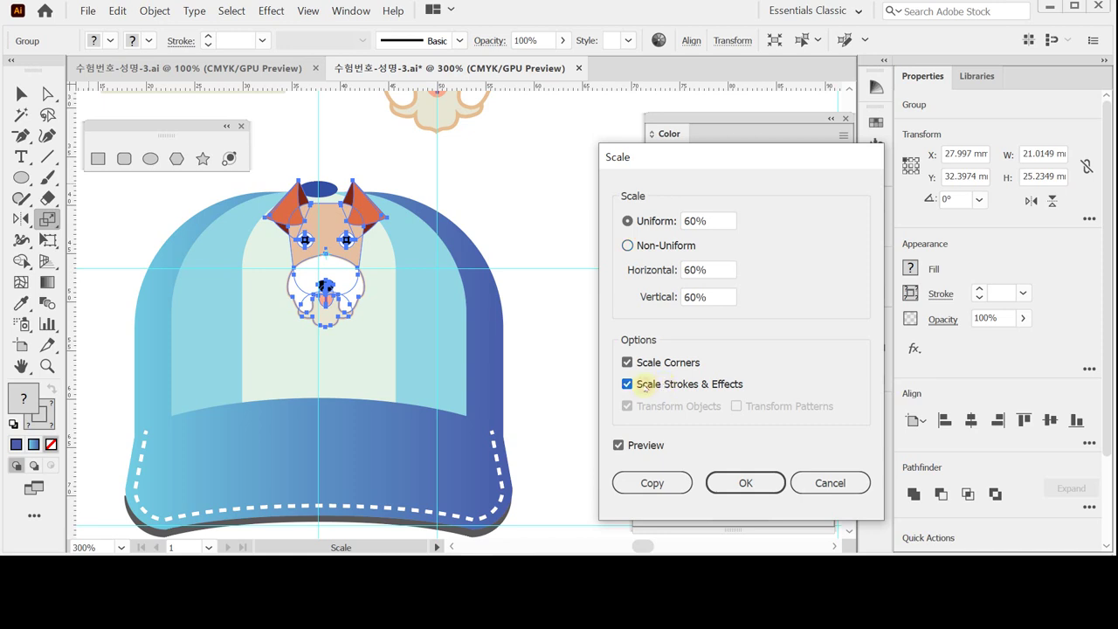
left_click(627, 384)
left_click(628, 385)
left_click(721, 483)
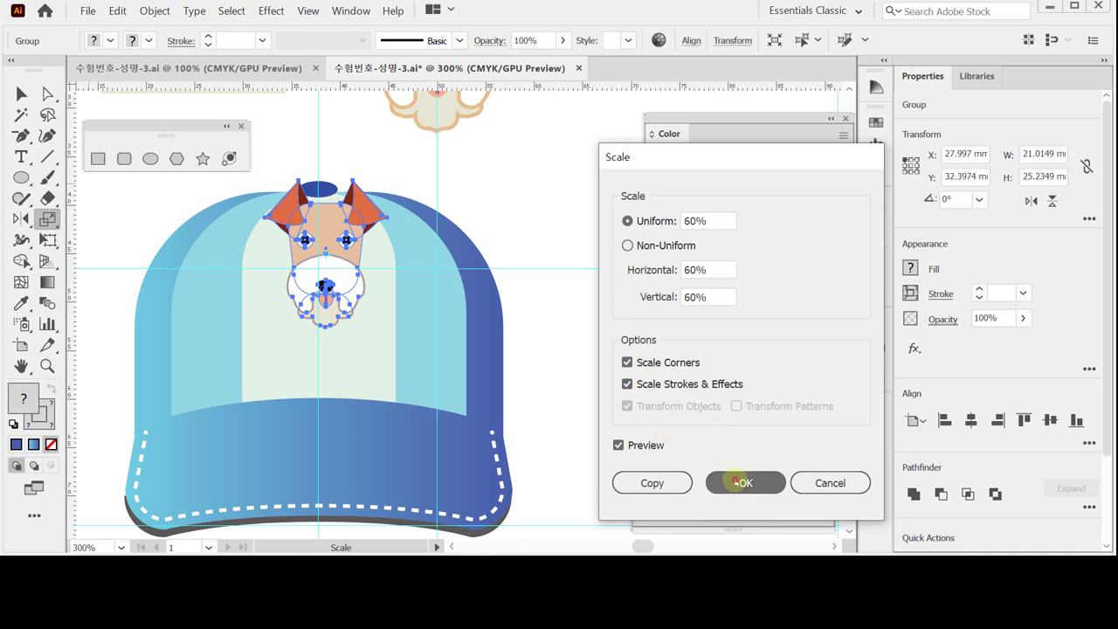
Move the dog head down to the middle of the cap's light center panel, deselect it and save the file
key("ctrl")
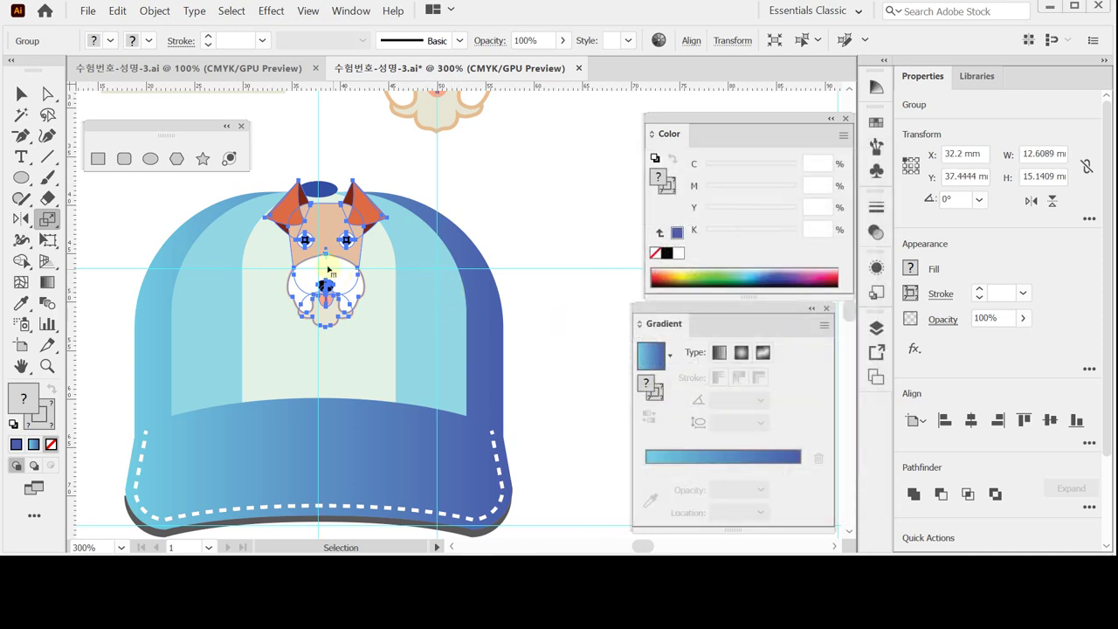
left_click_drag(339, 272, 333, 323)
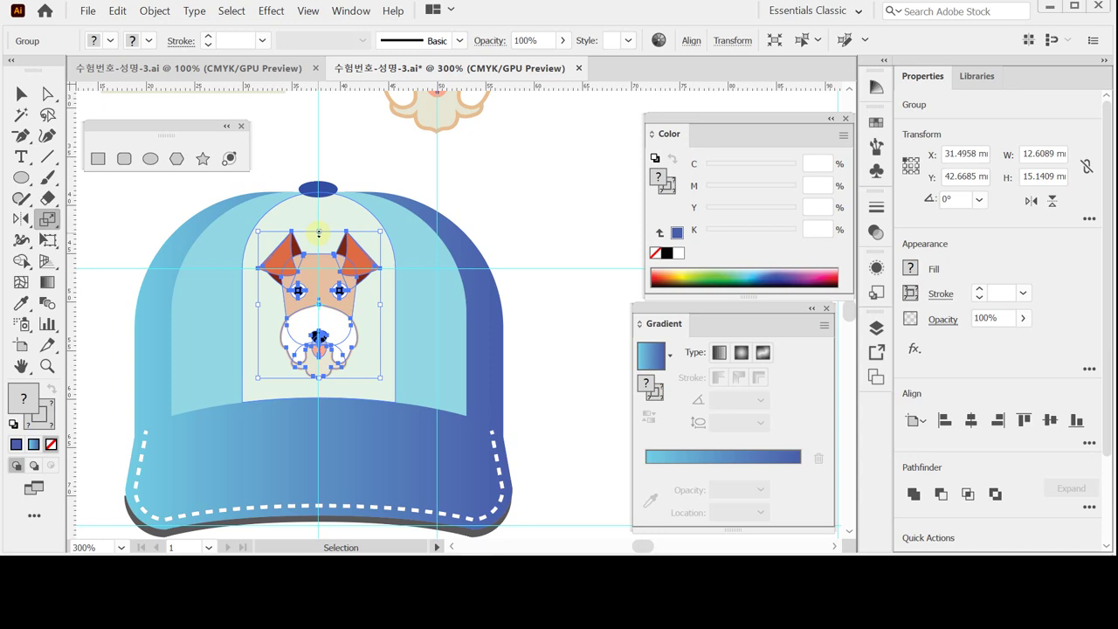
key("s")
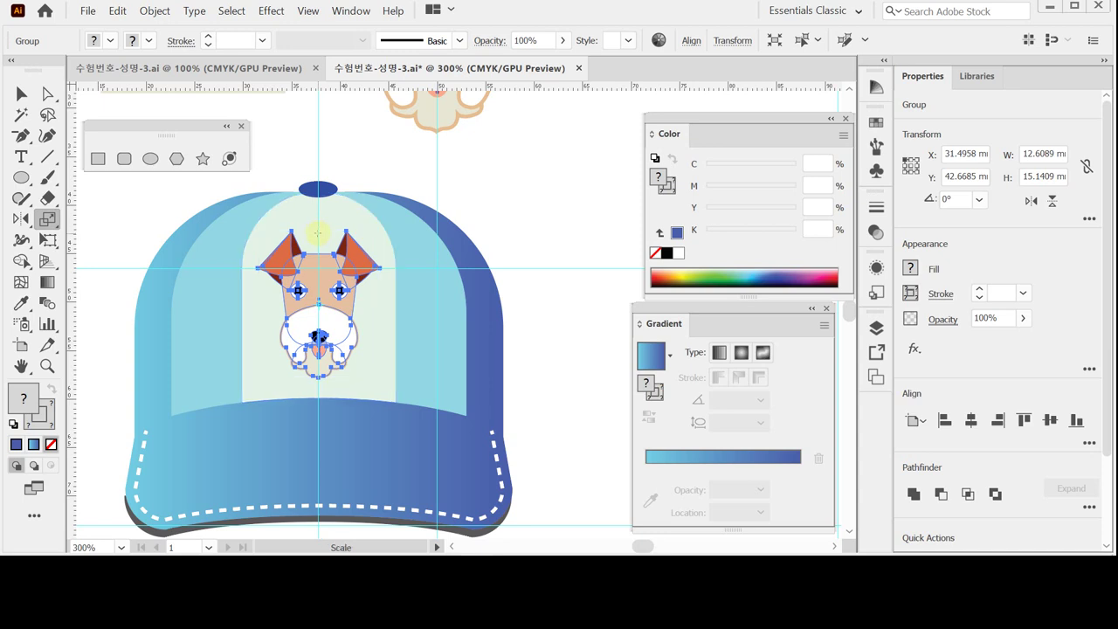
key("v")
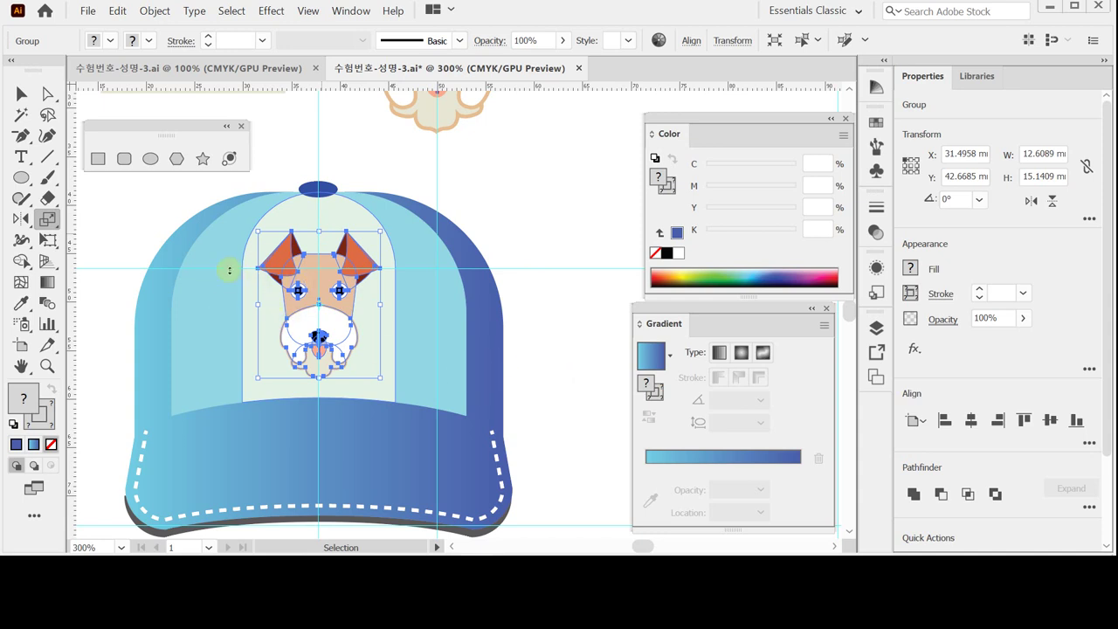
key("ctrl+shift+a")
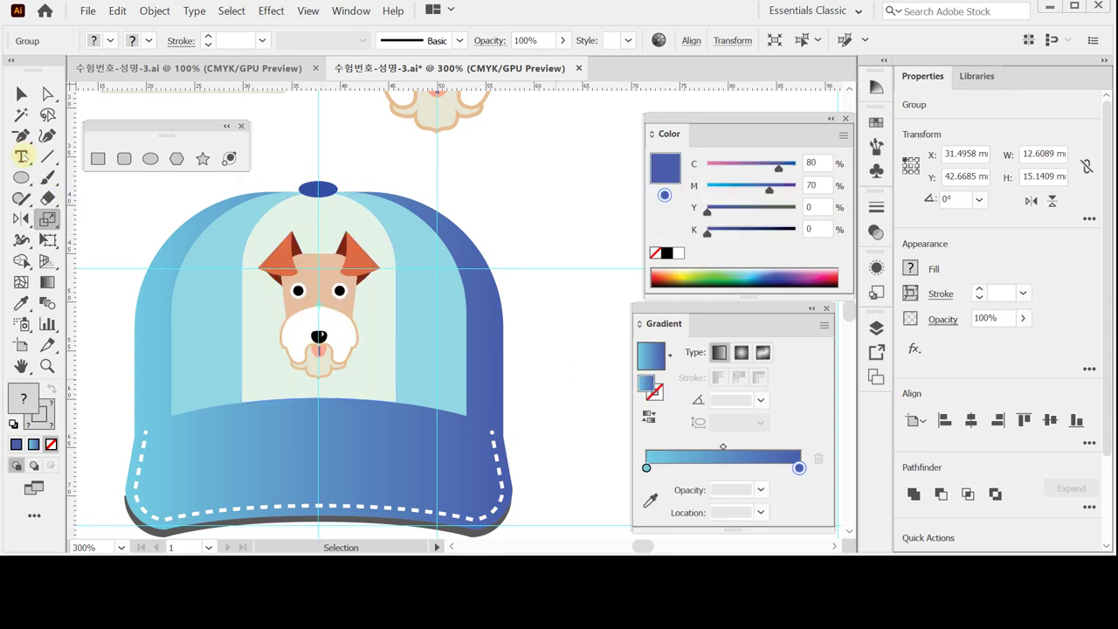
left_click(21, 157)
key("ctrl+s")
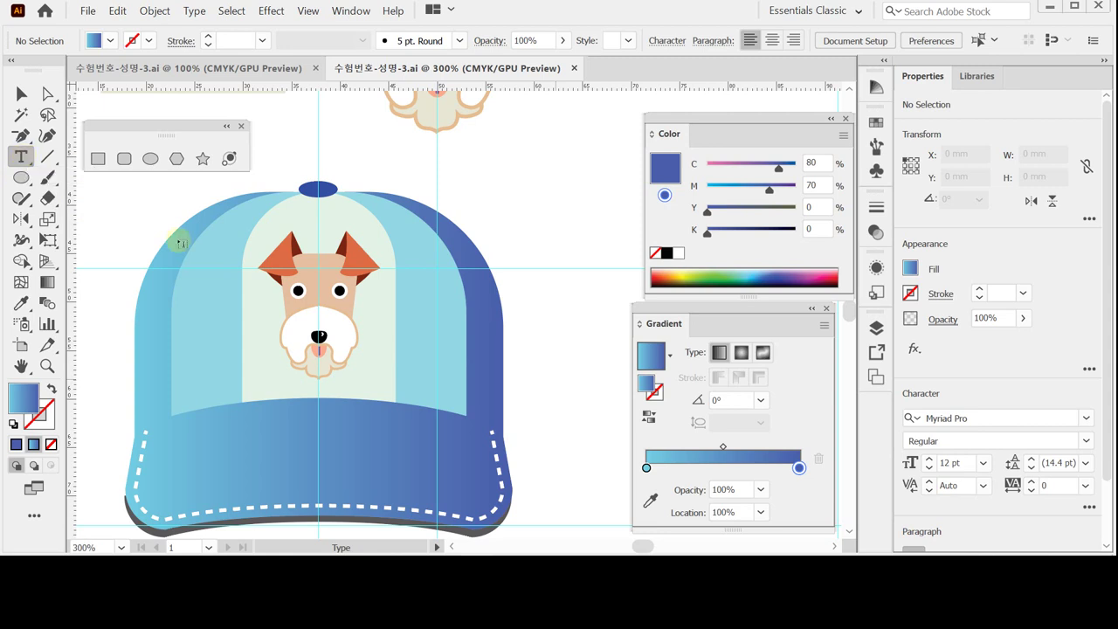
Start a point text on the cap's brim and set its font to Times New Roman Regular
left_click(349, 432)
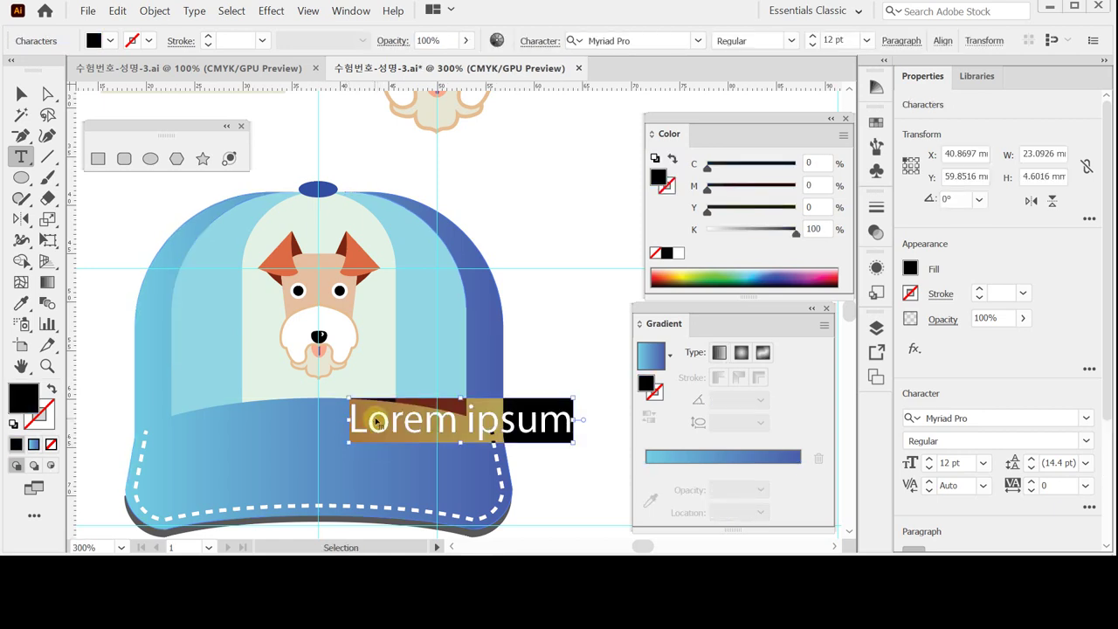
key("ctrl+t")
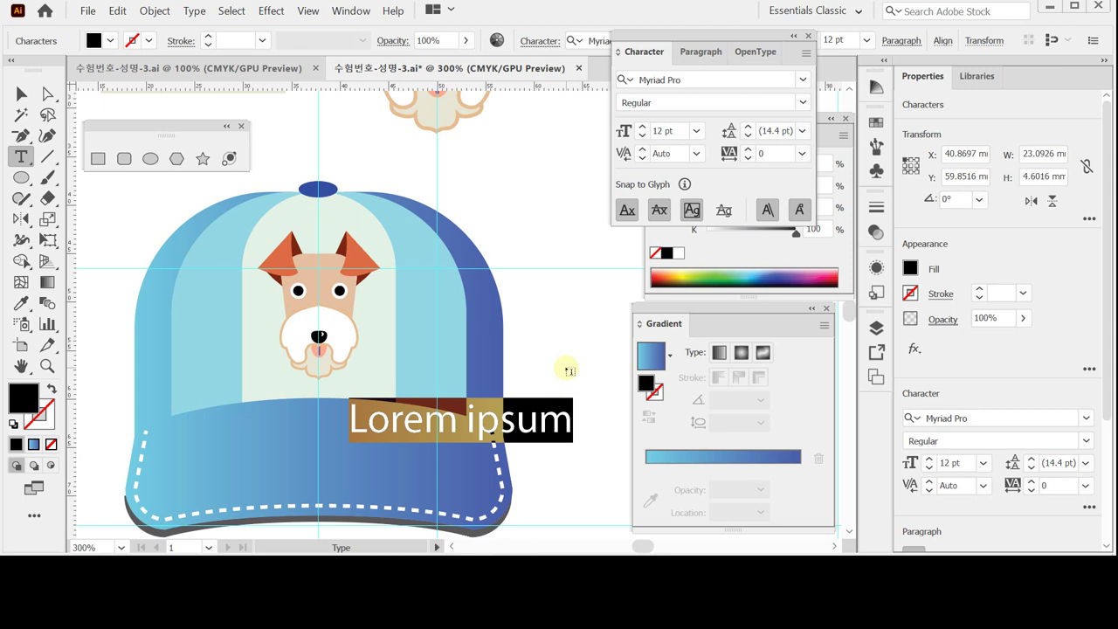
left_click(686, 82)
type("ti")
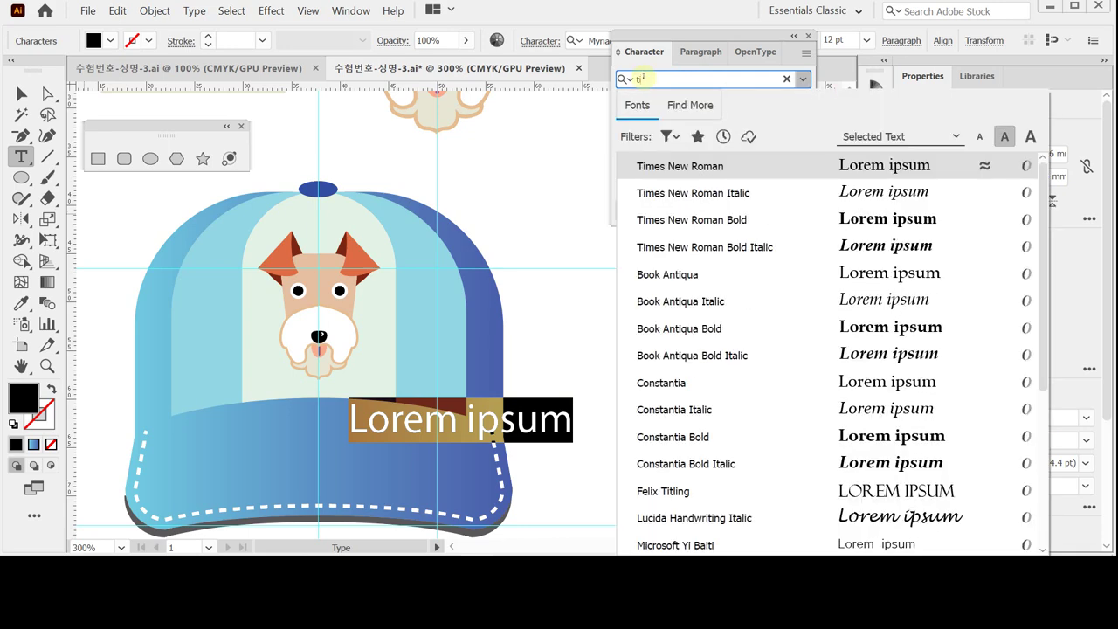
key("Down")
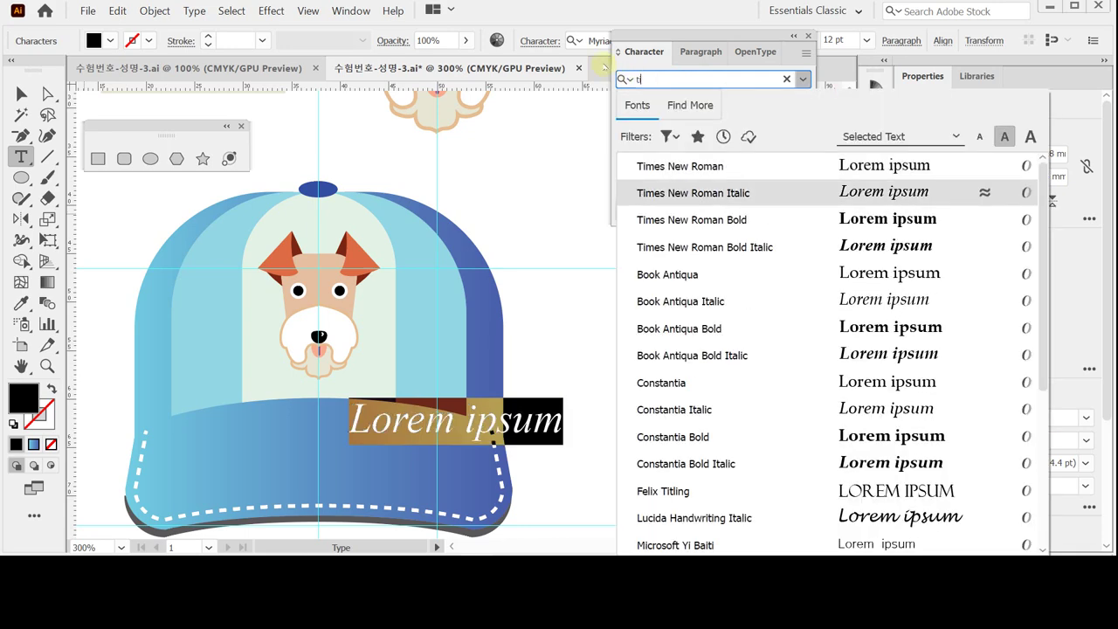
key("Up")
key("Return")
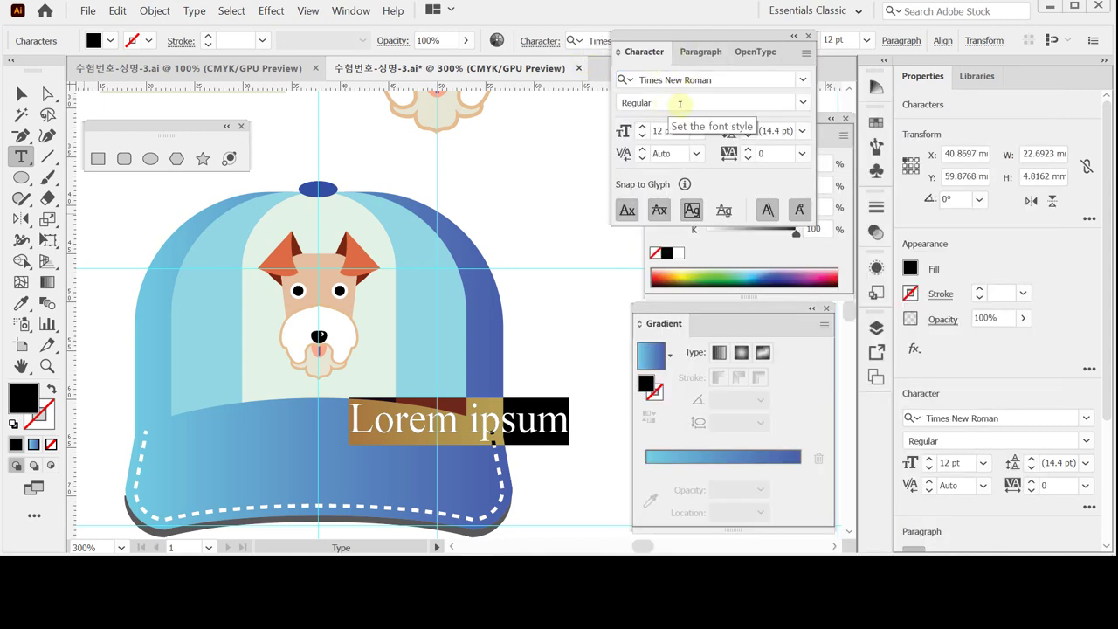
Set the brim text to 10 pt with a white fill and enter "My" and "Puppy" on two lines
left_click(642, 135)
left_click(642, 134)
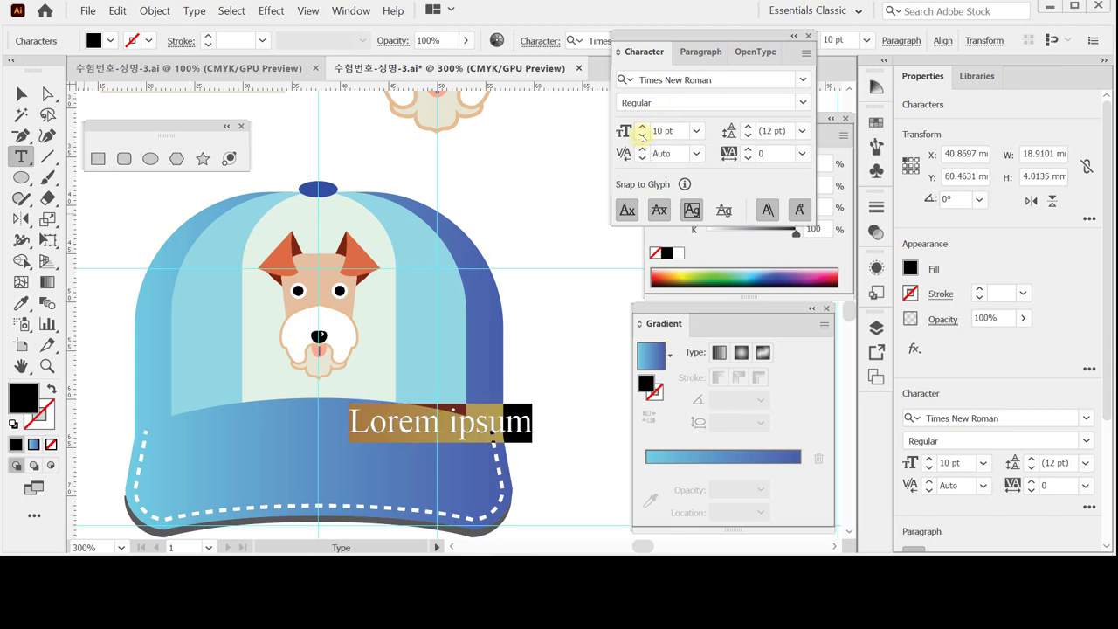
left_click(735, 253)
left_click(678, 253)
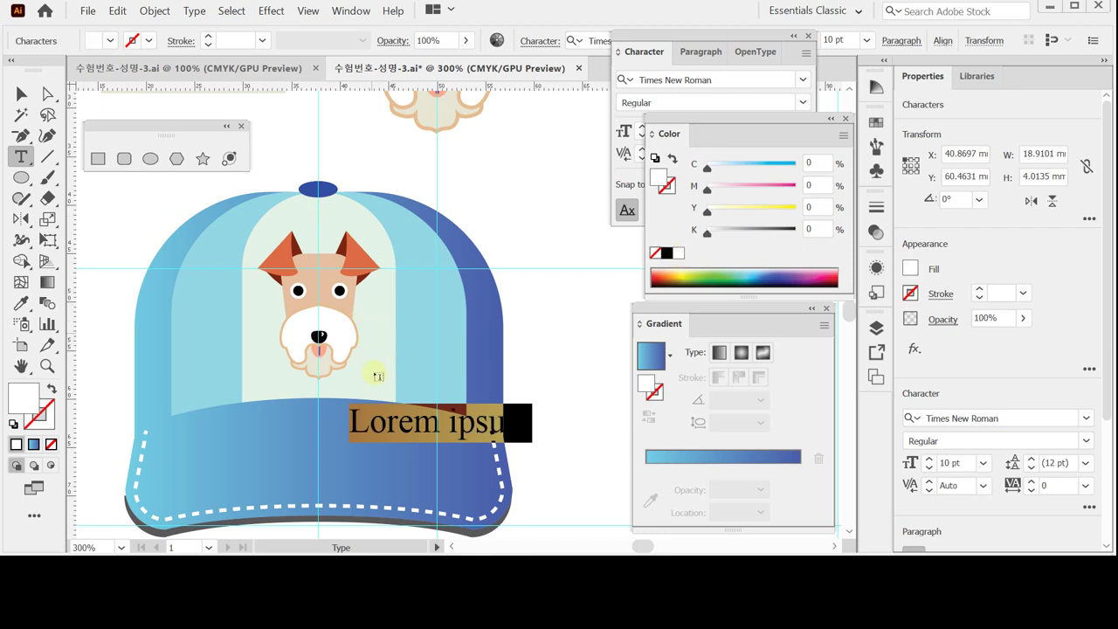
type("My ")
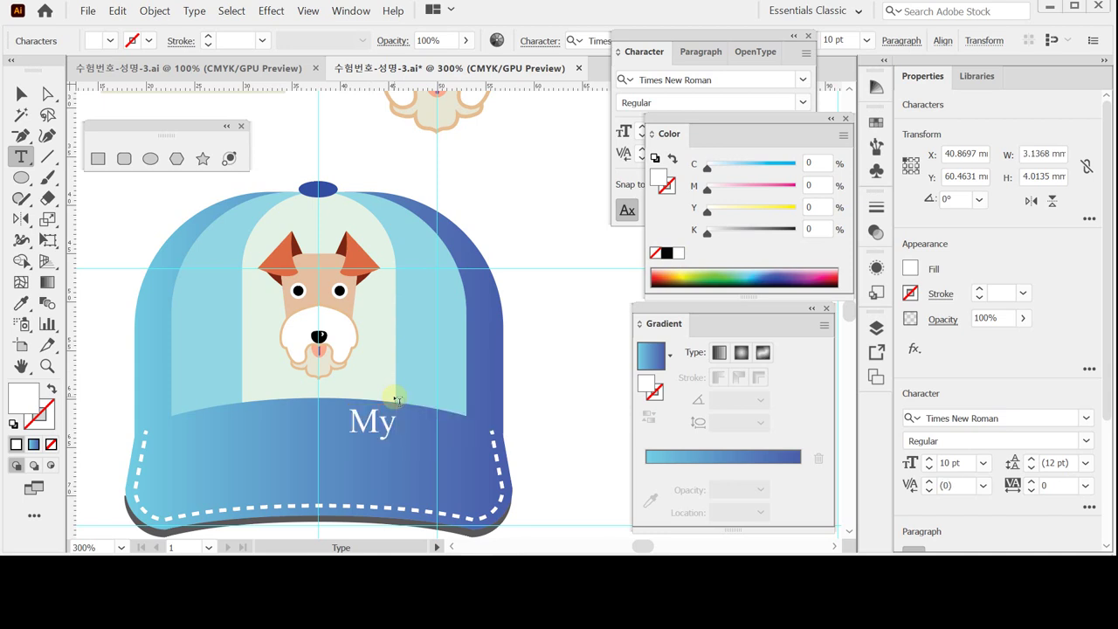
type("Puppy")
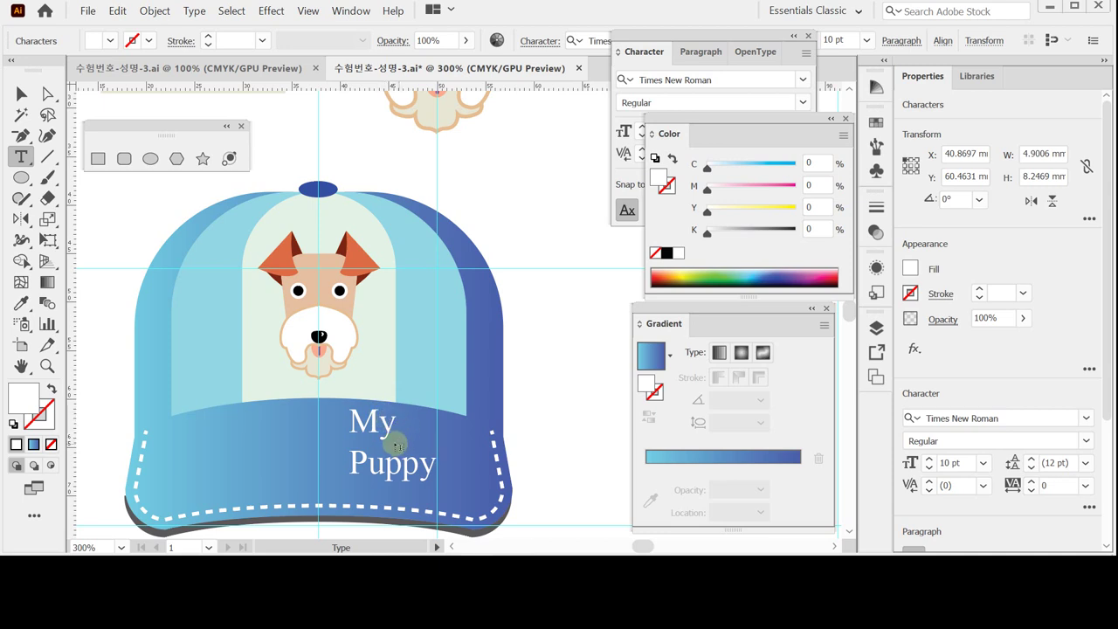
Finish the text entry and move the "My Puppy" text slightly to the right on the brim
left_click(18, 92)
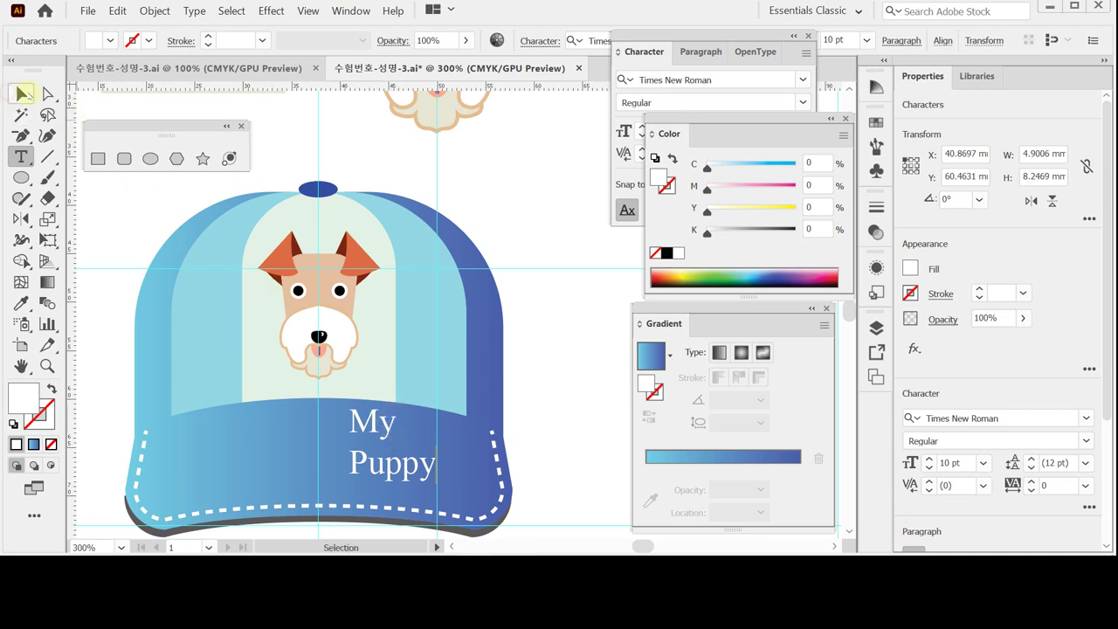
left_click(374, 472)
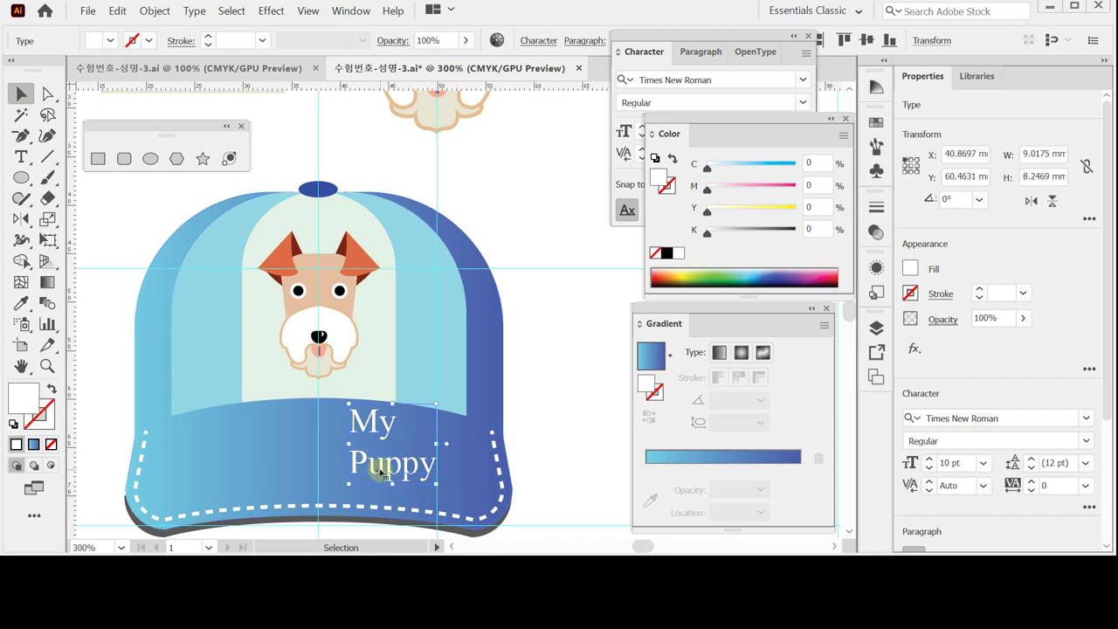
left_click_drag(349, 404, 357, 403)
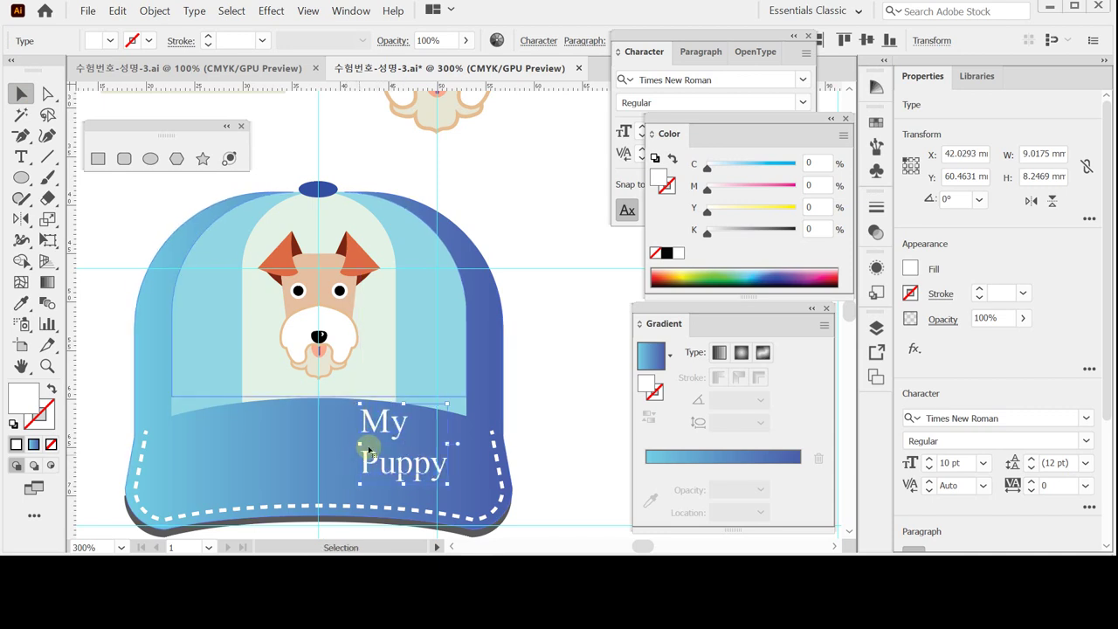
Try center and right alignment on the "My Puppy" text, and return it to left alignment
left_click(699, 52)
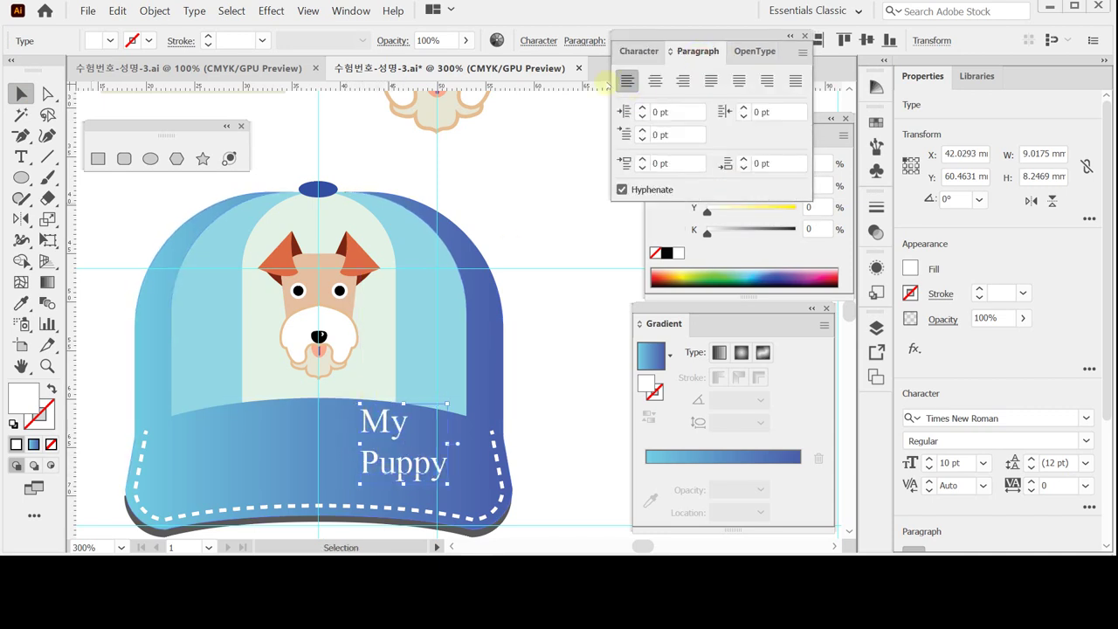
left_click(656, 82)
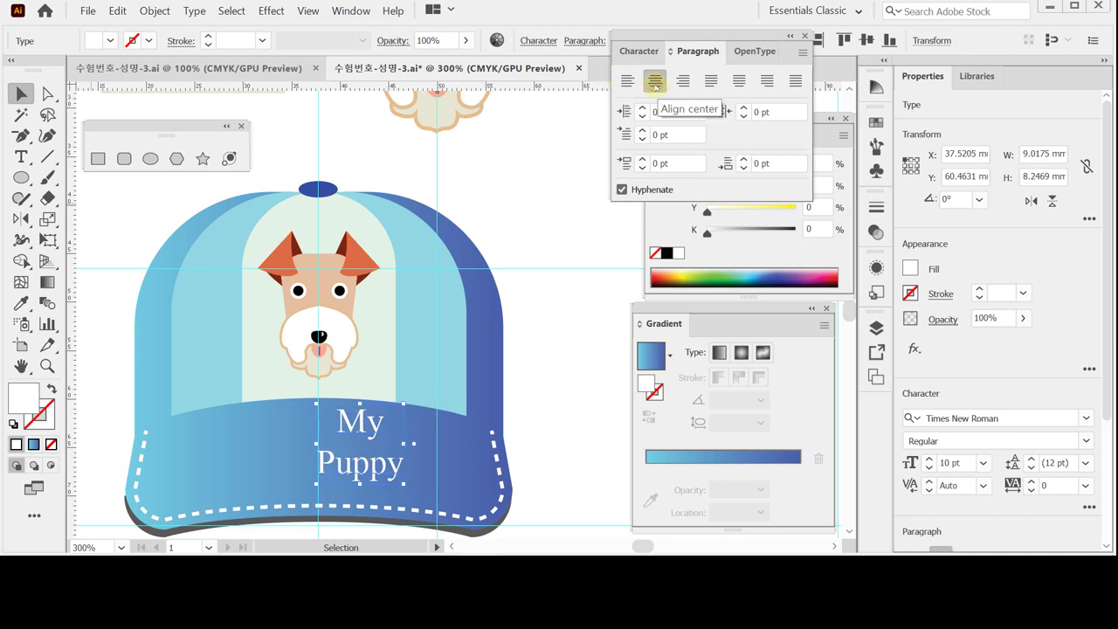
left_click(681, 81)
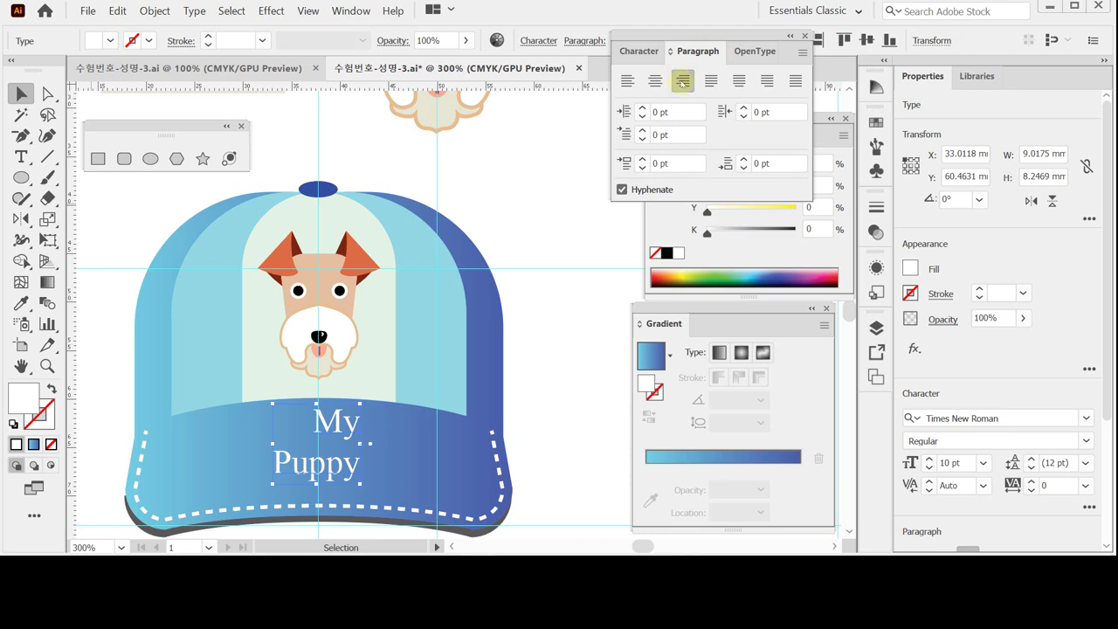
left_click(627, 81)
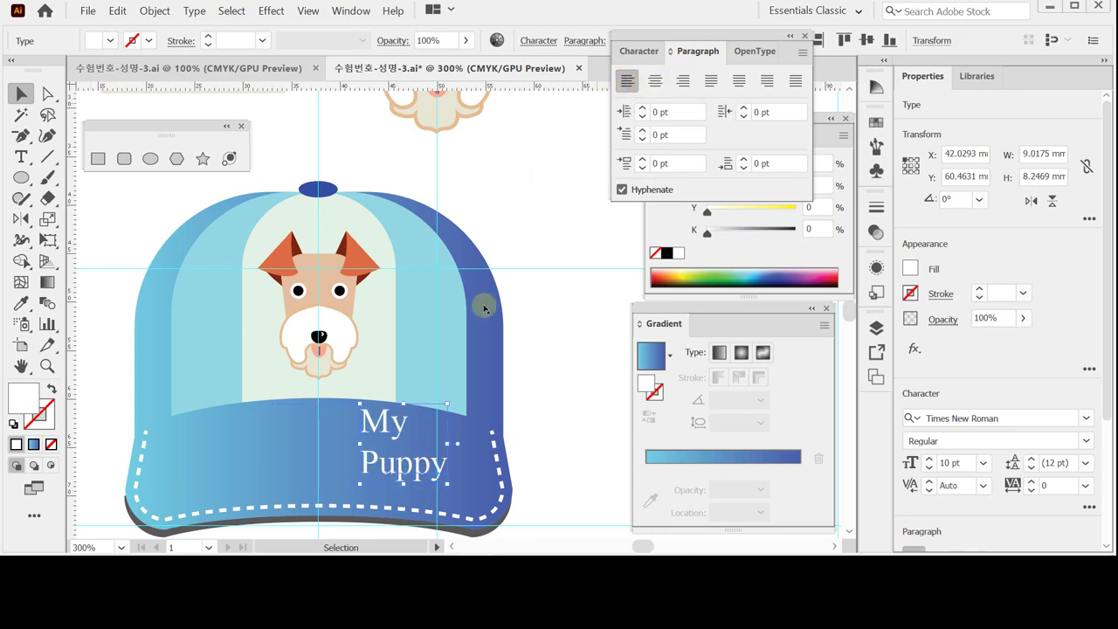
Move the "My Puppy" text toward the right end of the brim and rotate it by 30°
left_click_drag(419, 472, 445, 482)
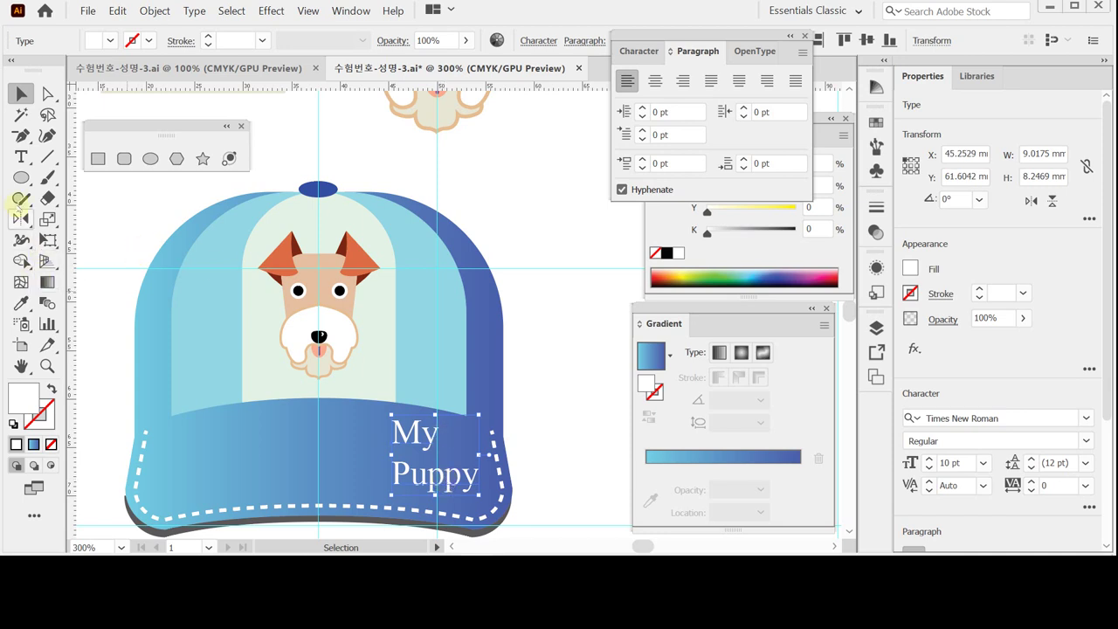
left_click(21, 218)
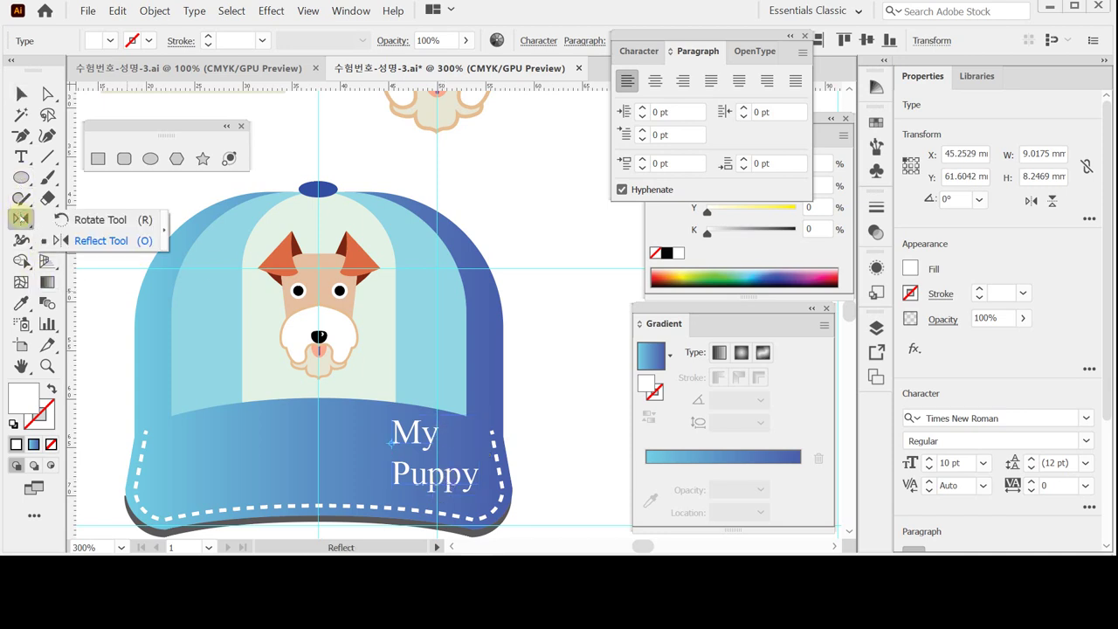
left_click(61, 219)
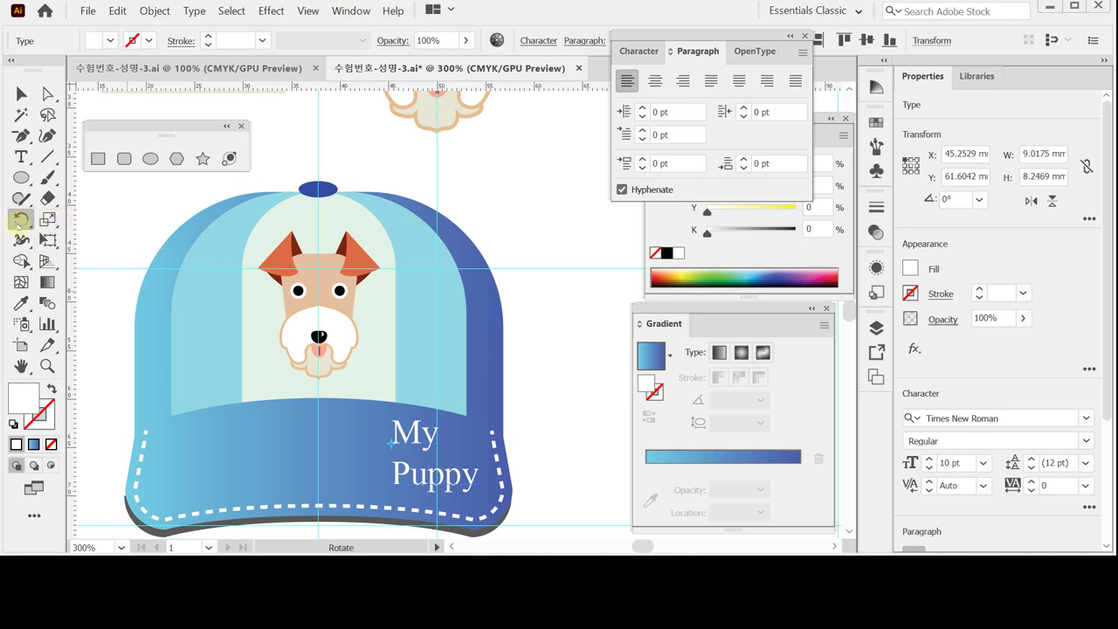
double_click(20, 220)
type("30")
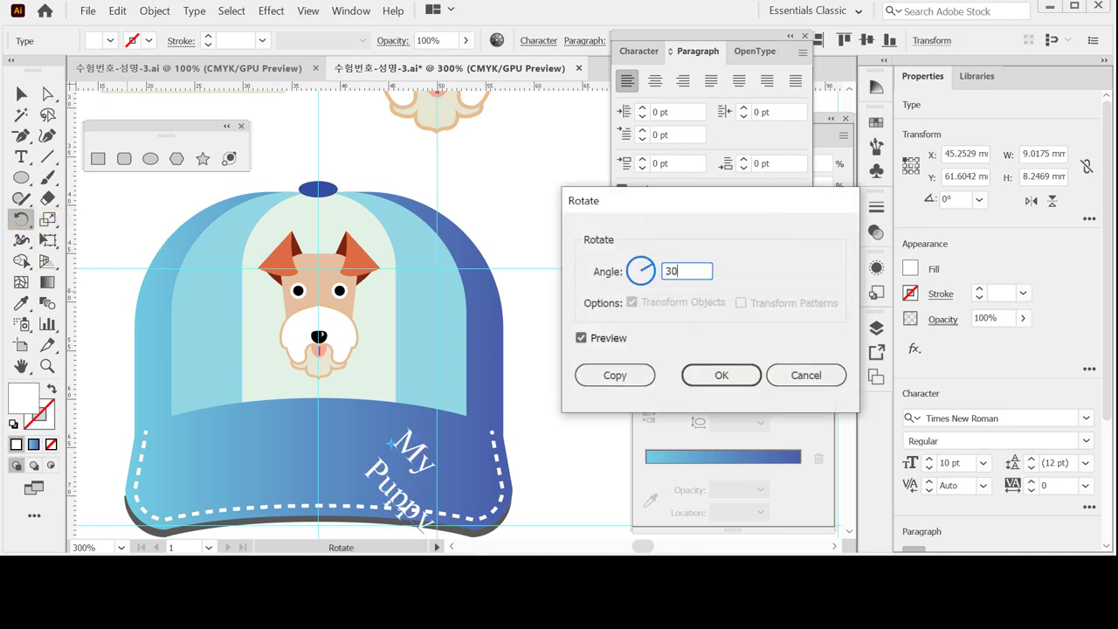
key("Return")
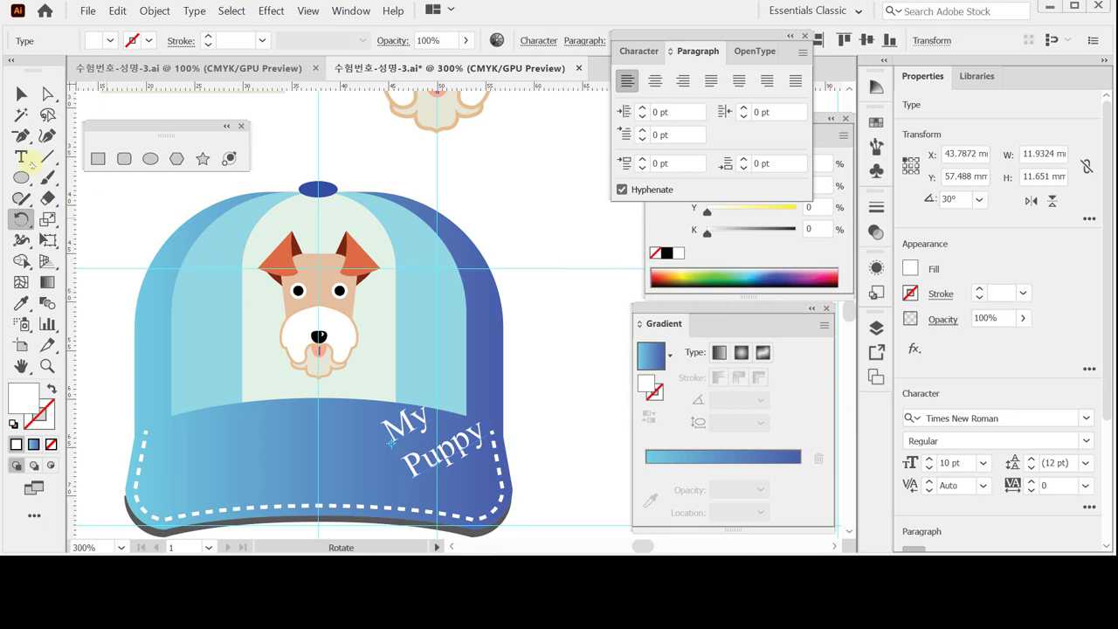
Shift the rotated "My Puppy" text down and left so it fits inside the brim stitching, deselect it and save the file
left_click_drag(400, 476, 368, 451)
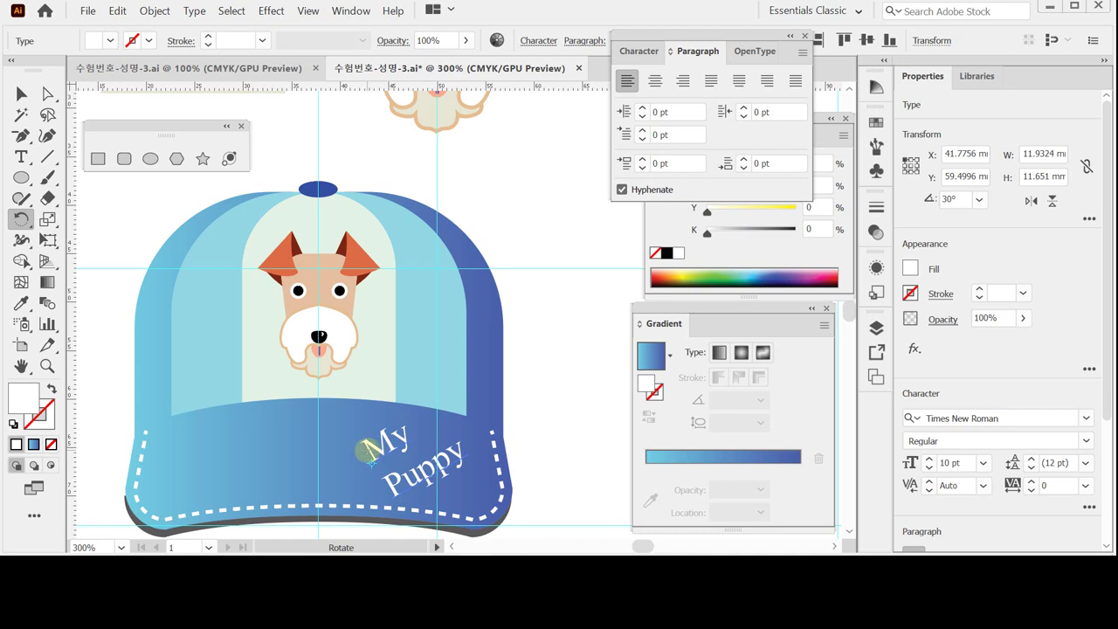
left_click_drag(367, 451, 369, 453)
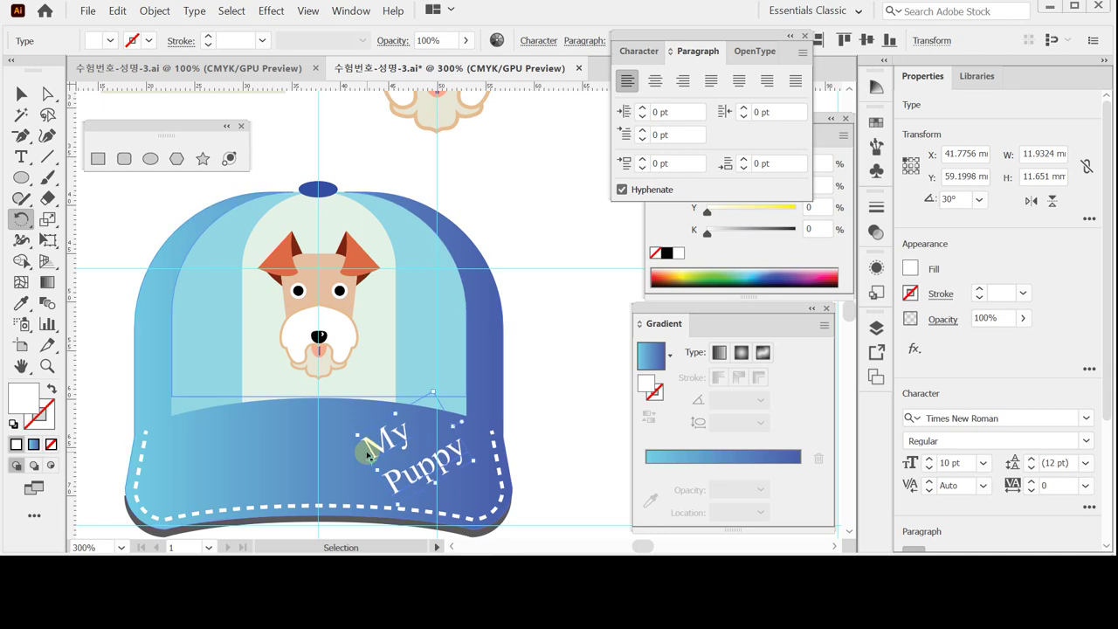
key("ctrl+shift+a")
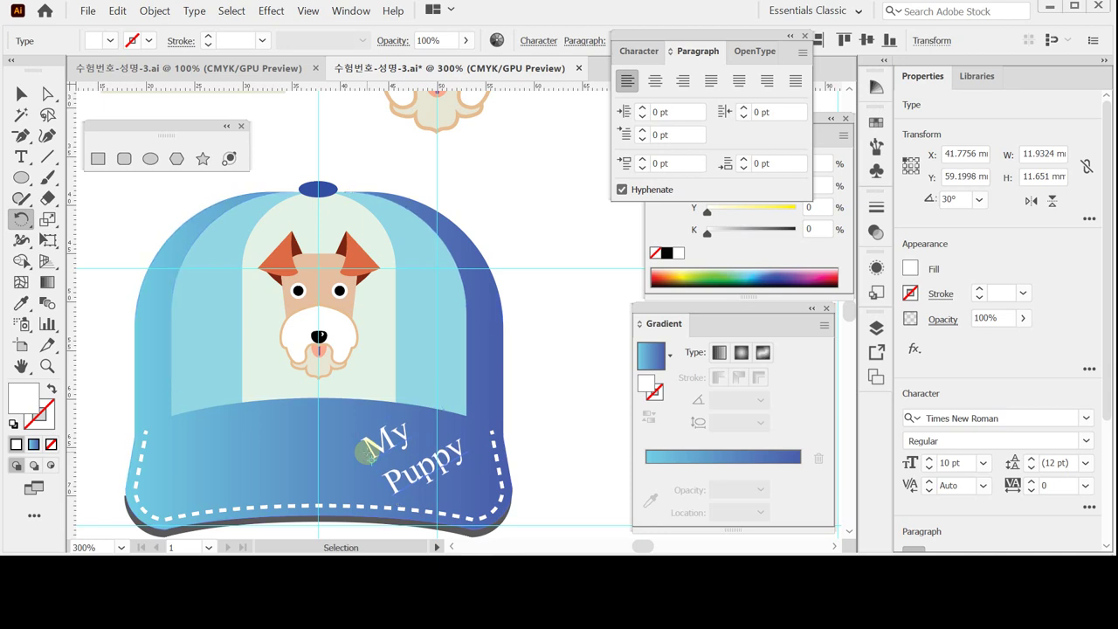
key("ctrl+s")
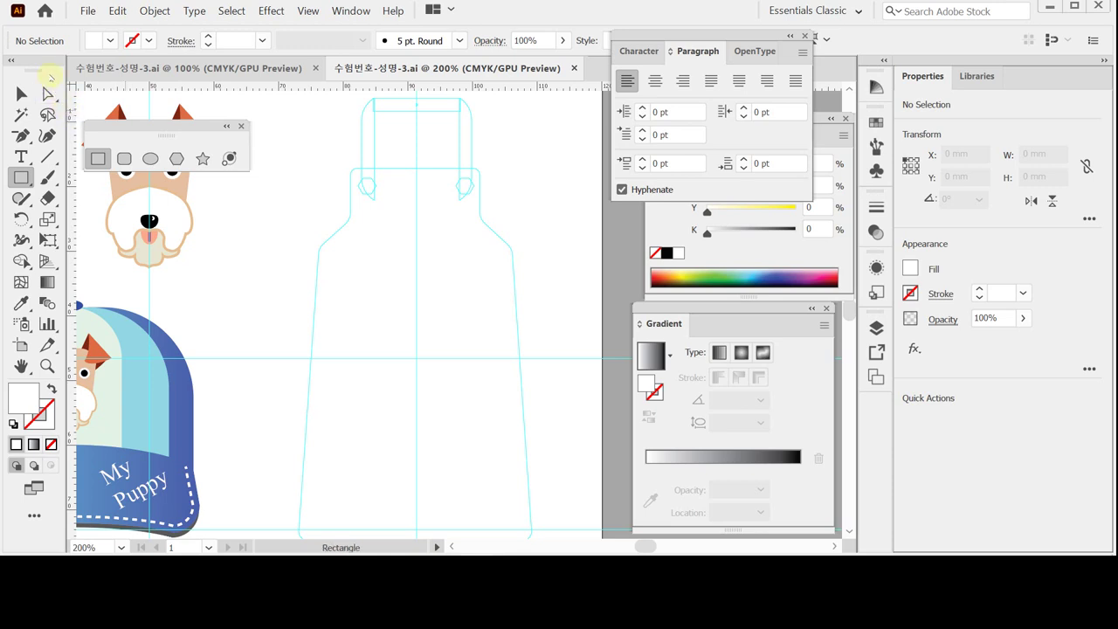
Draw a 20 × 14 mm rectangle from the guide's upper bib corner and give it the default white fill and black stroke
left_click(98, 159)
left_click(349, 169)
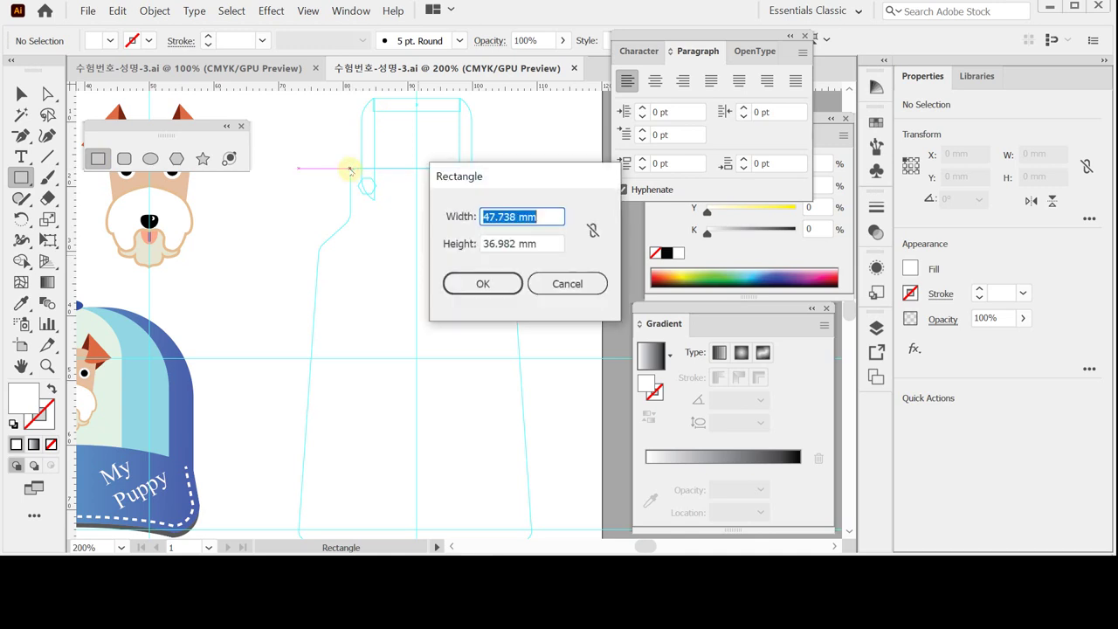
type("20")
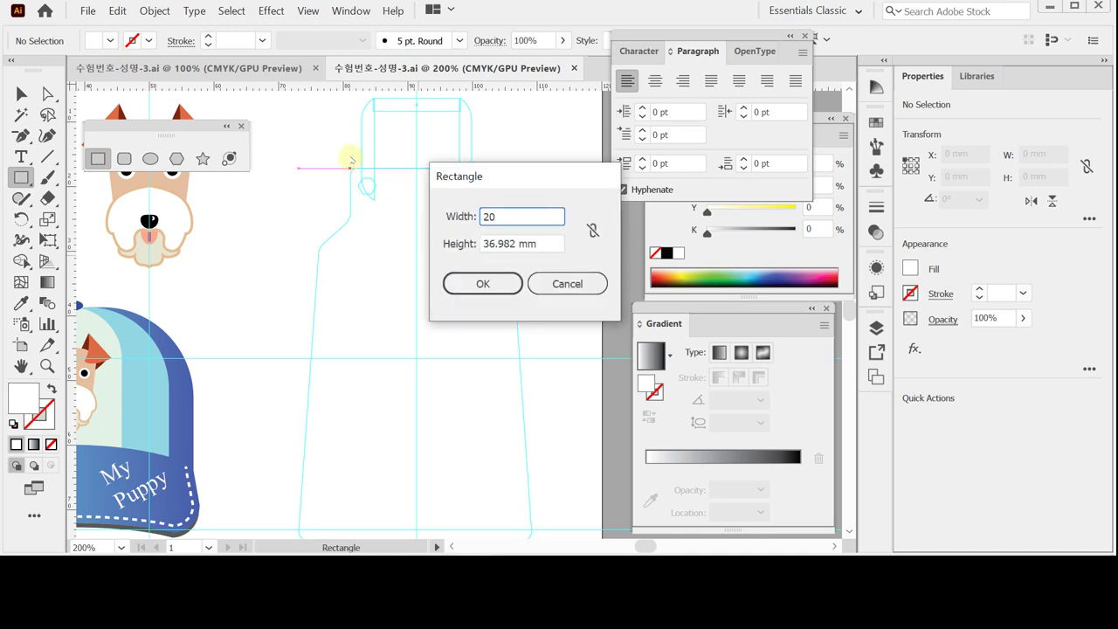
key("Tab")
type("14")
left_click(482, 284)
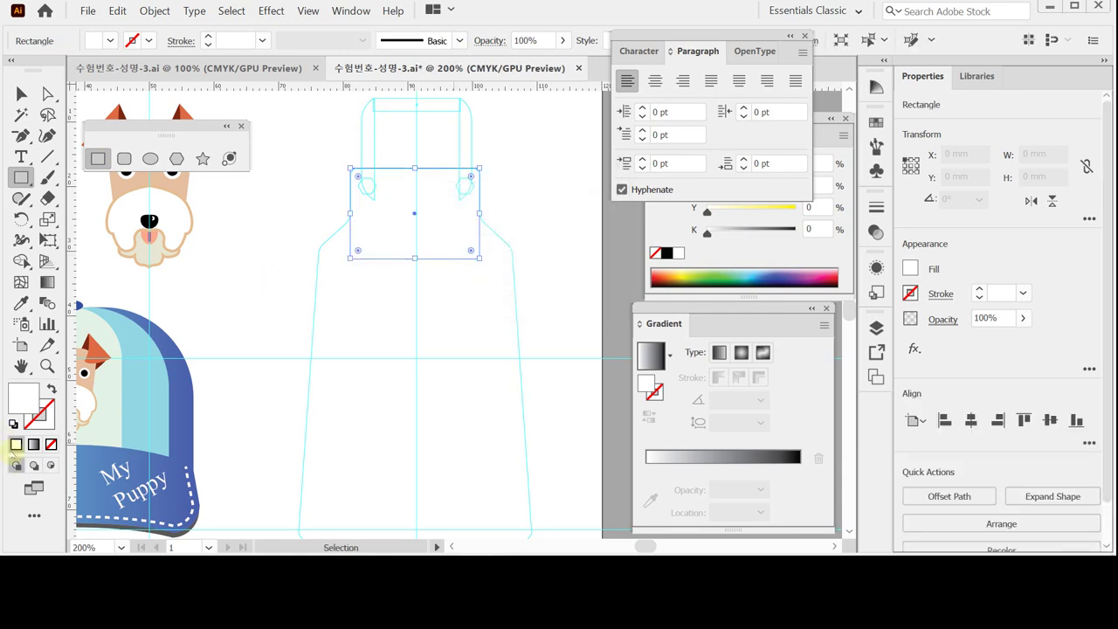
left_click(13, 423)
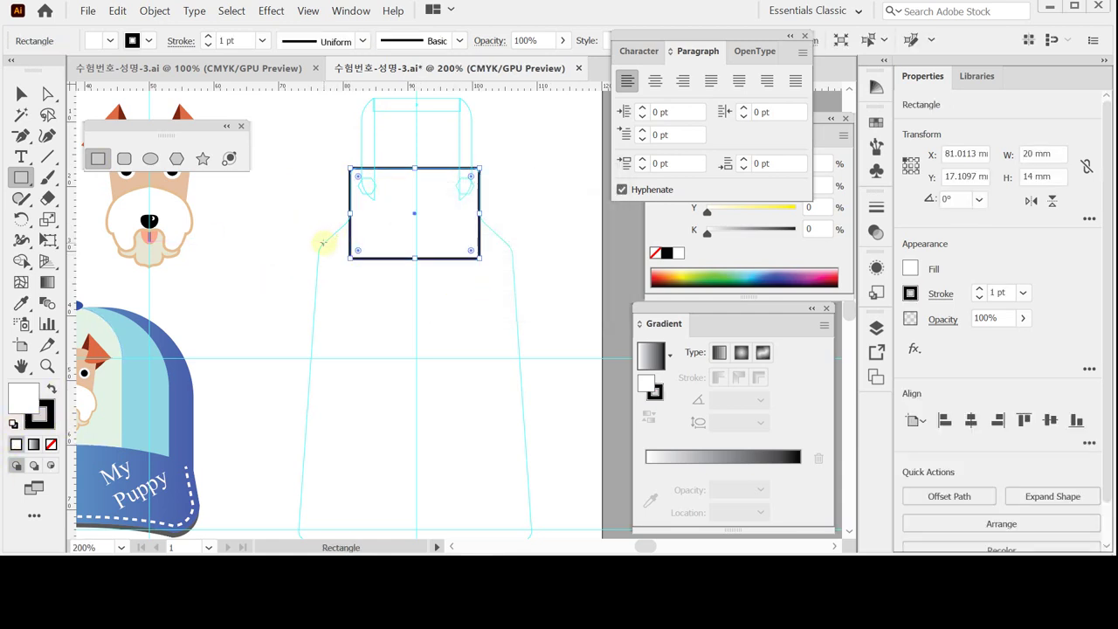
Draw a 30 × 45 mm rectangle for the apron's lower body, starting beside the guide's sloped shoulder
left_click(321, 230)
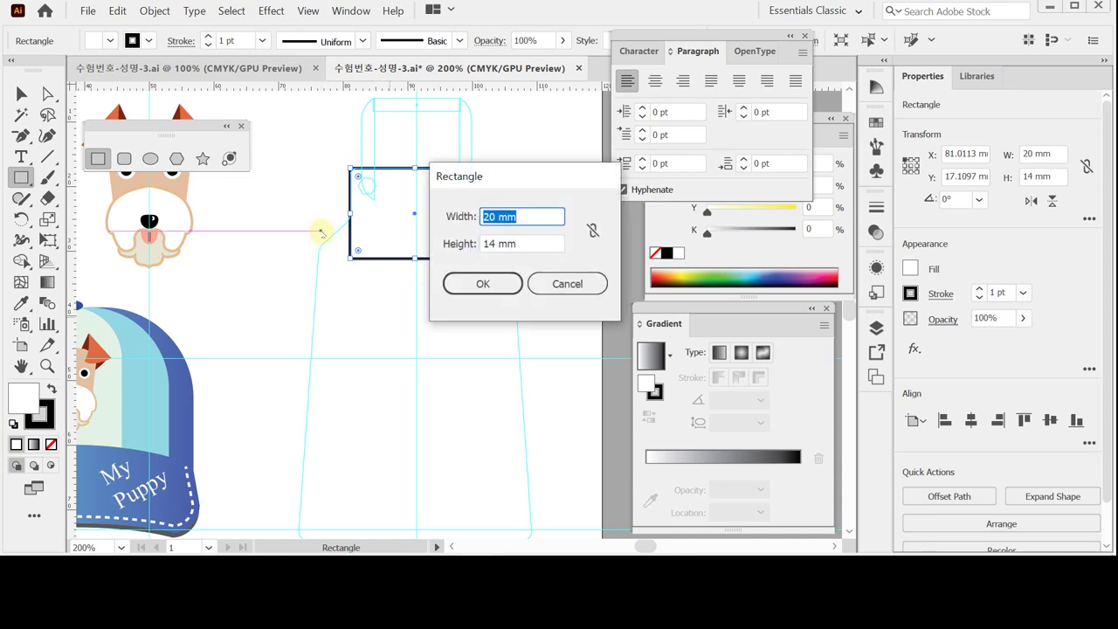
type("30")
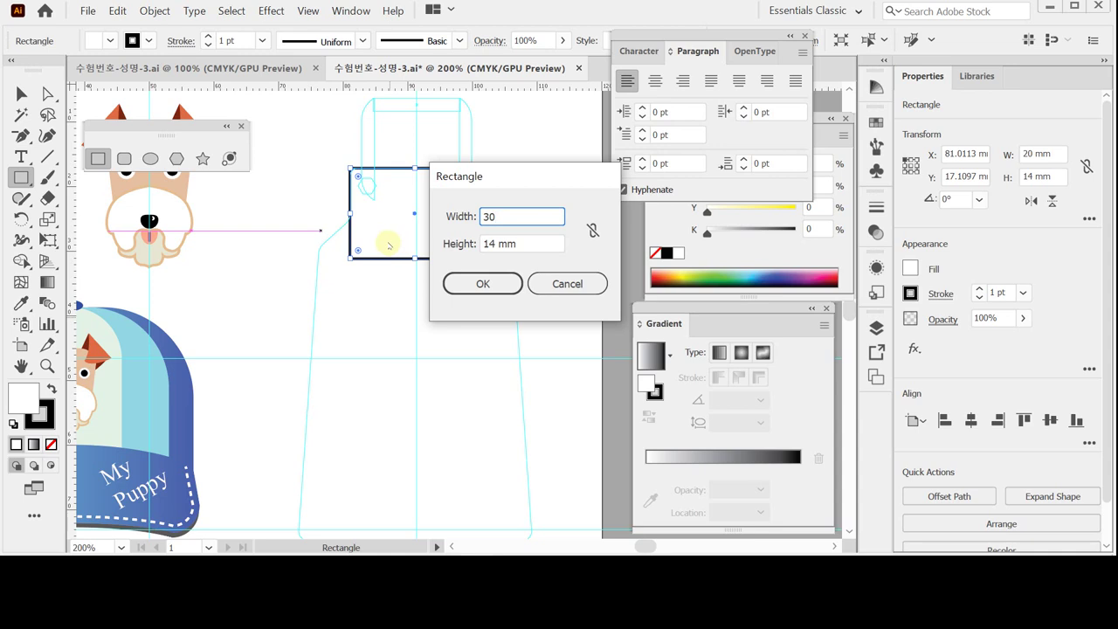
key("Tab")
type("45")
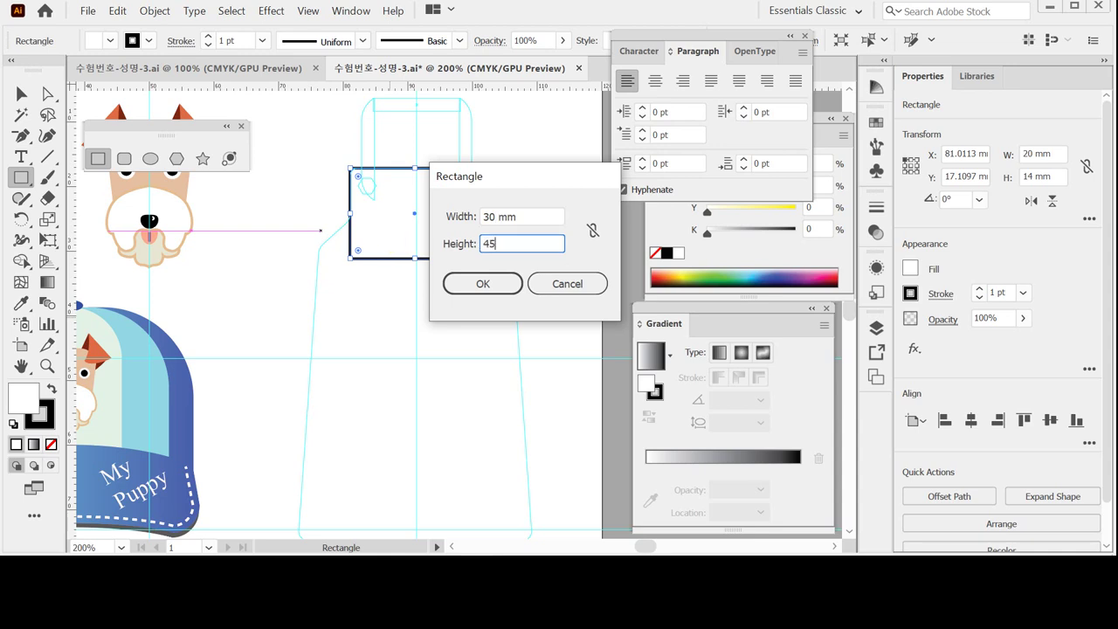
left_click(481, 283)
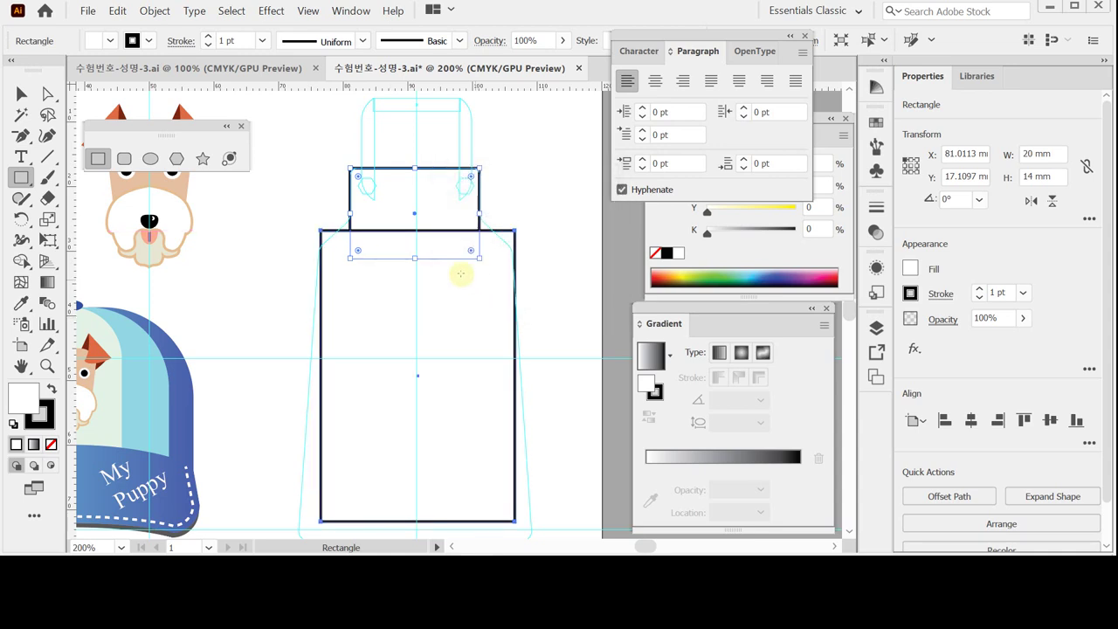
Remove the fill from the large body rectangle and nudge it down to the guide's bottom edge
scroll(470, 285, "down", 1)
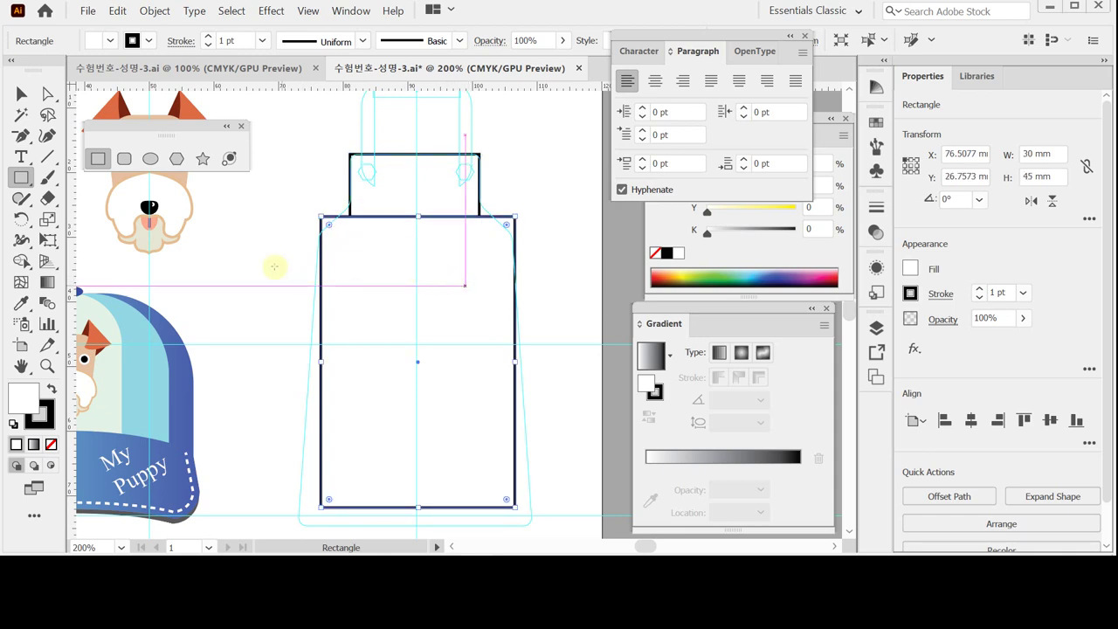
left_click(51, 445)
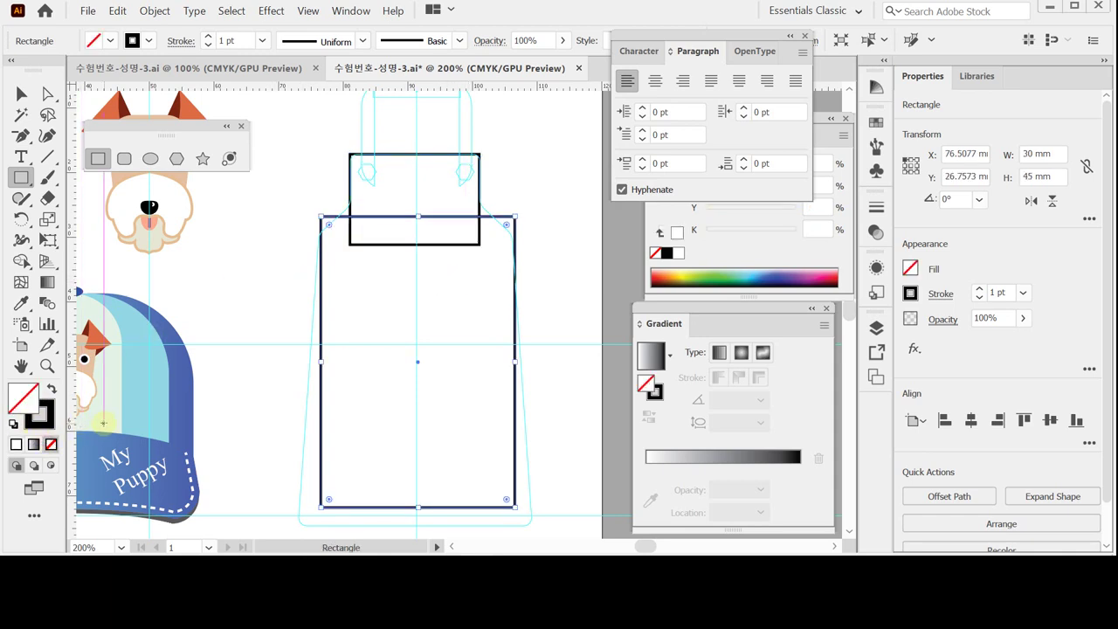
key("Down")
key("Down")
key("Down")
key("Down")
key("Down")
key("Down")
key("Down")
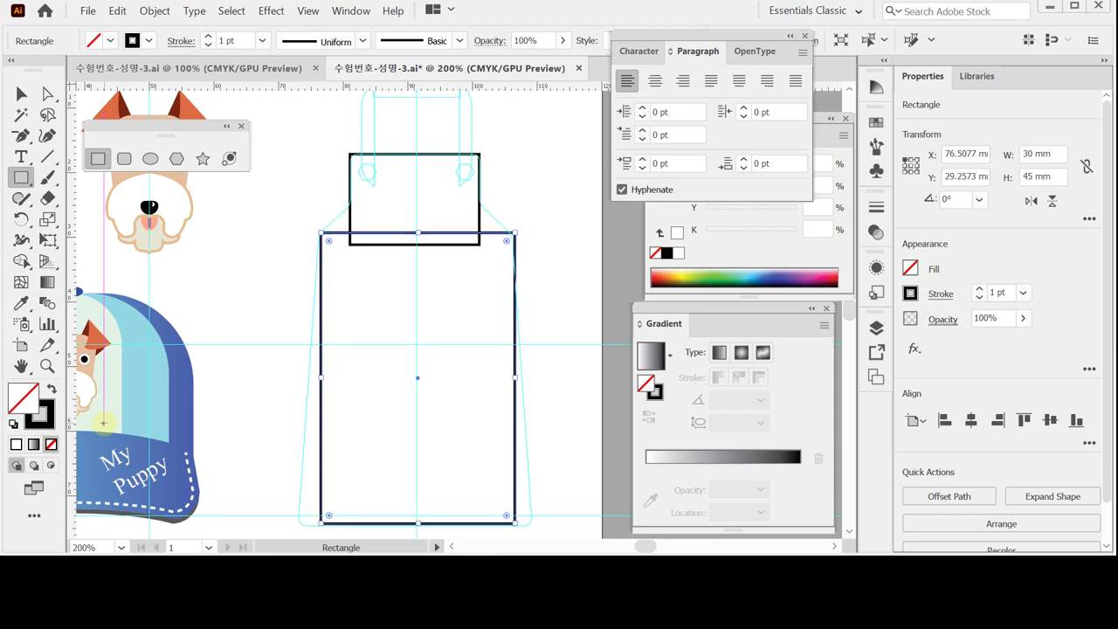
key("Down")
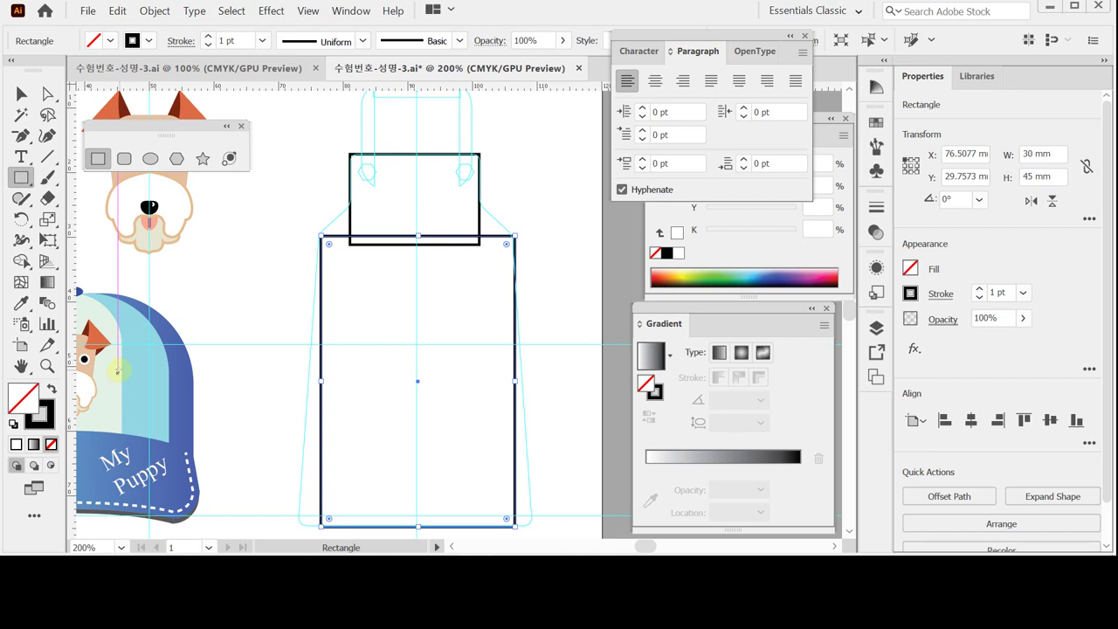
Center the bib and body rectangles horizontally on each other and unite them into one apron shape
left_click(21, 93)
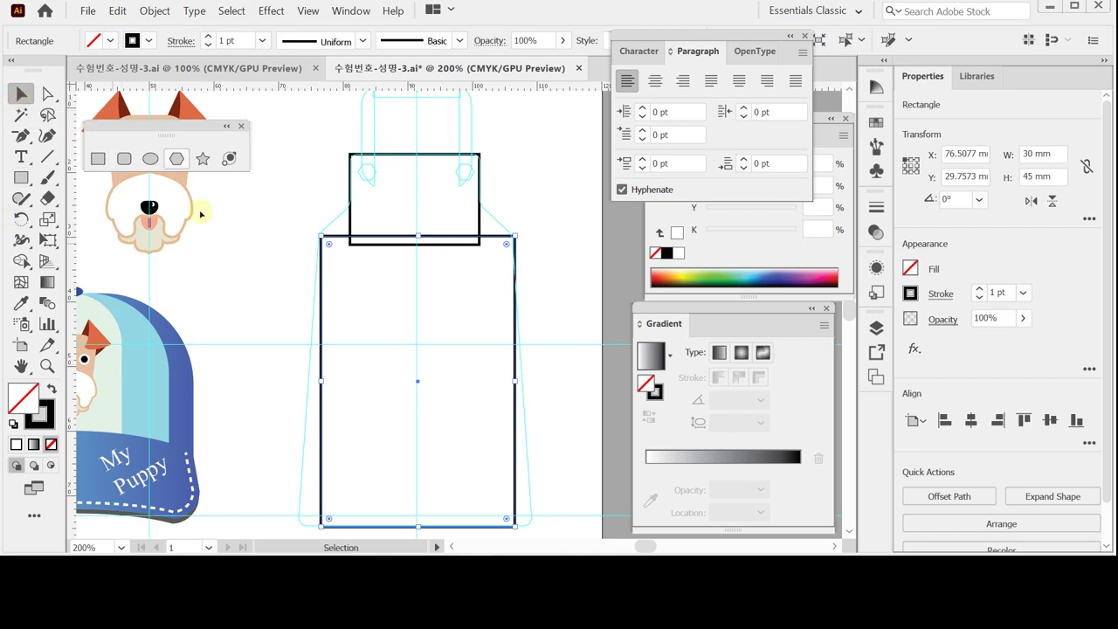
left_click_drag(320, 154, 423, 312)
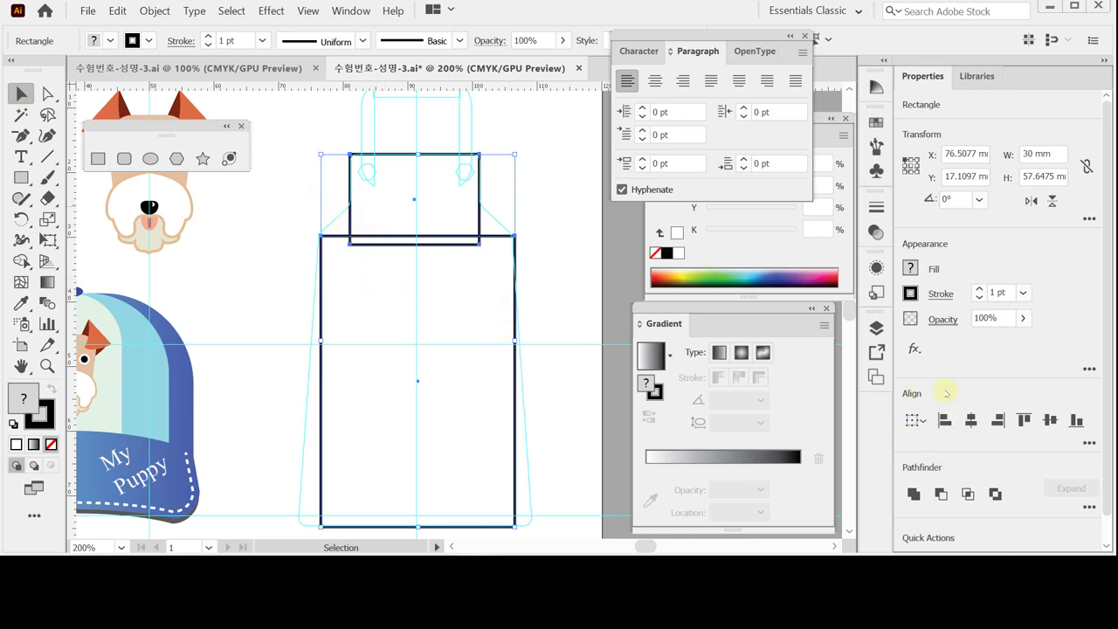
left_click(970, 420)
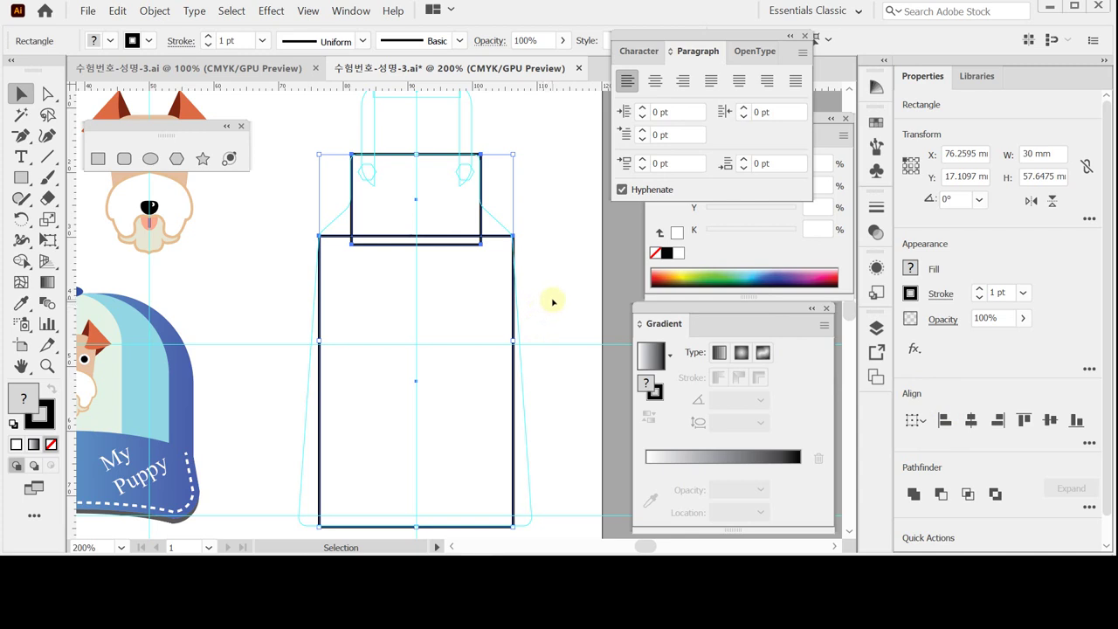
left_click(913, 495)
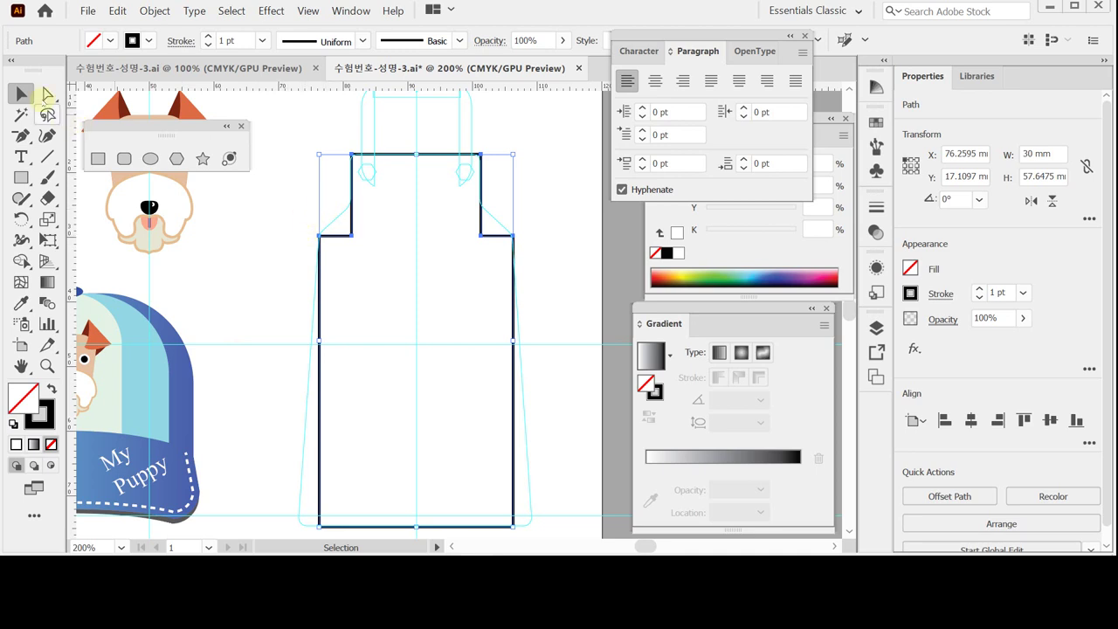
Move the two inner corner anchors between bib and body up to the guide to form sloped shoulders
left_click(46, 94)
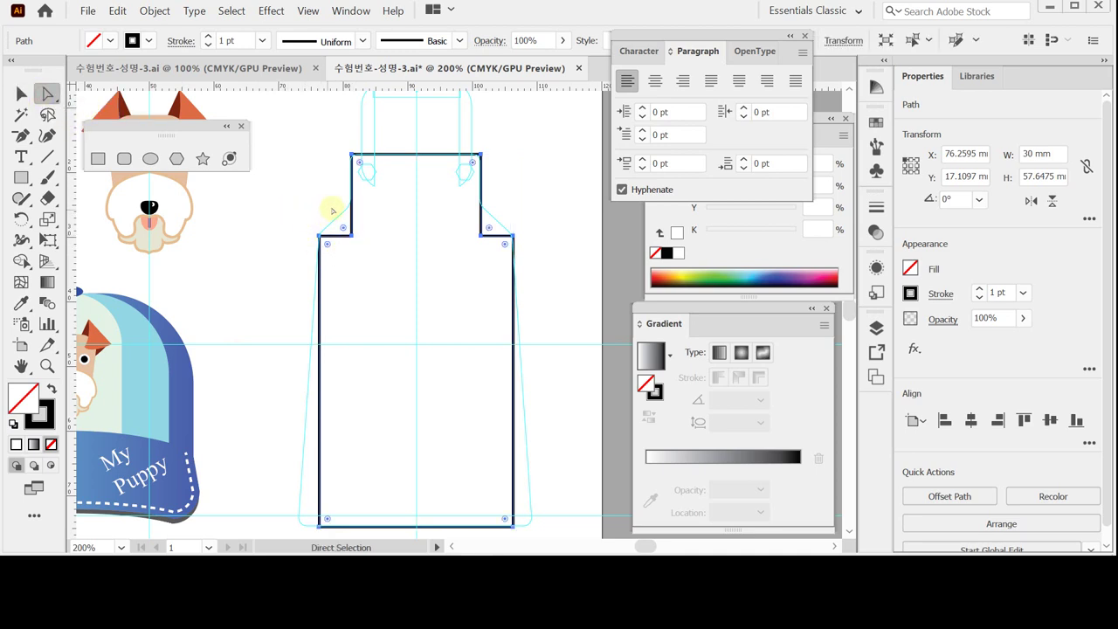
left_click_drag(332, 211, 496, 248)
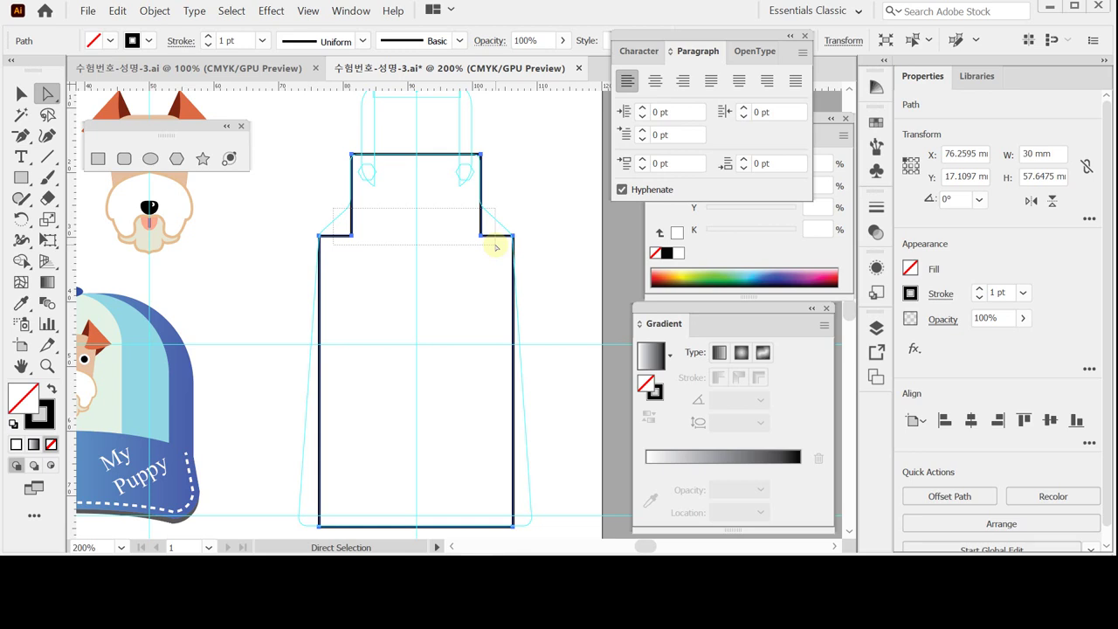
left_click_drag(496, 247, 491, 245)
left_click(445, 261)
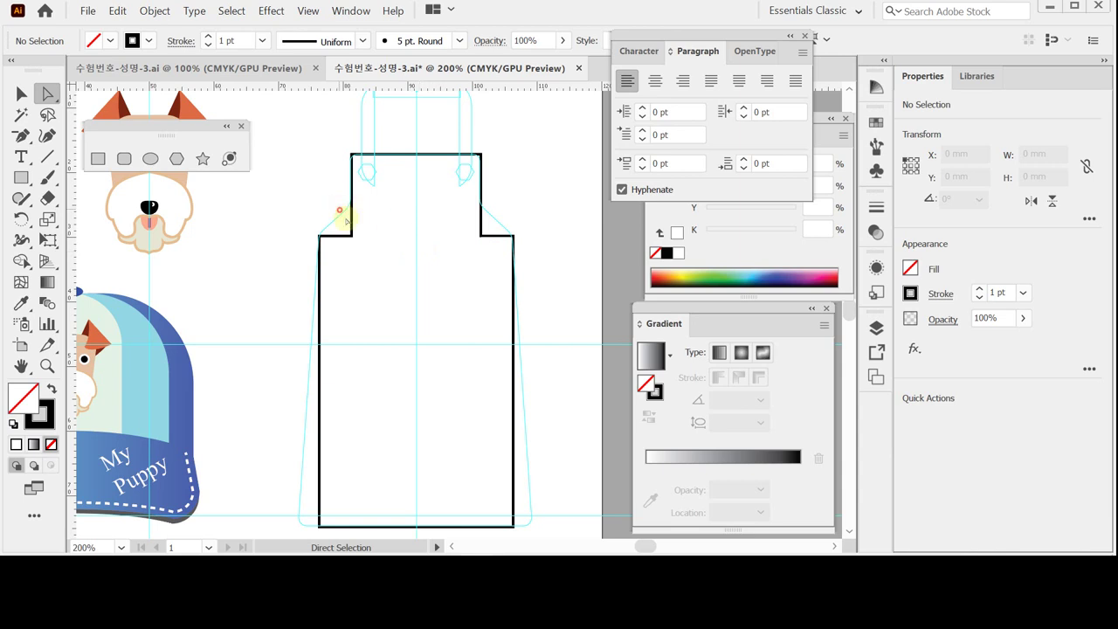
left_click_drag(337, 208, 499, 249)
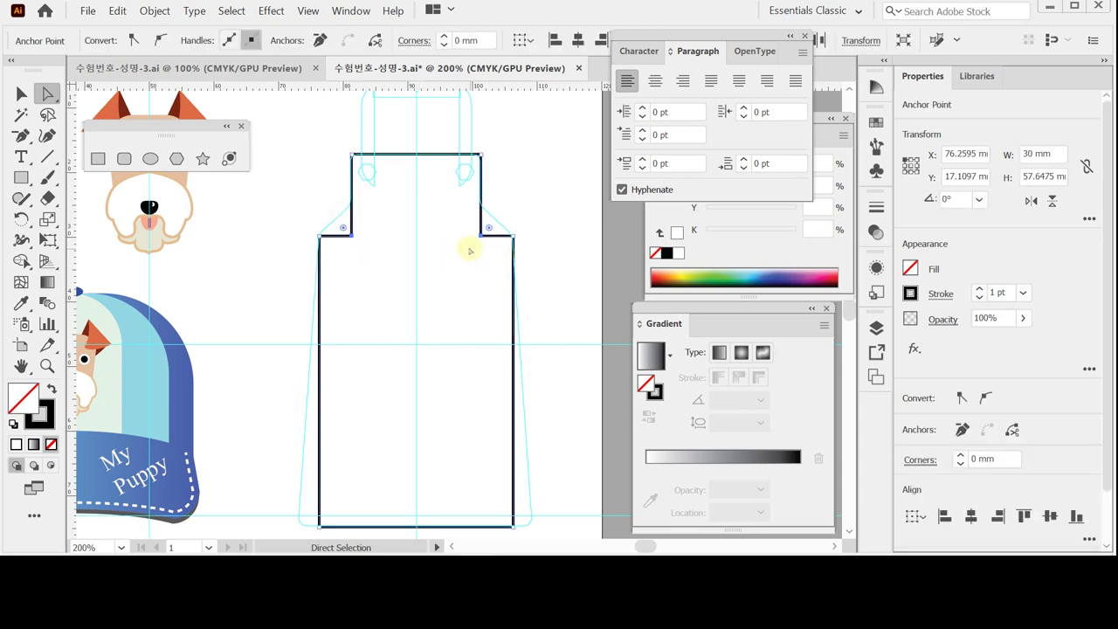
key("Up")
key("Up")
key("Up")
key("Up")
key("Up")
key("Up")
key("Up")
key("Up")
key("Up")
key("Up")
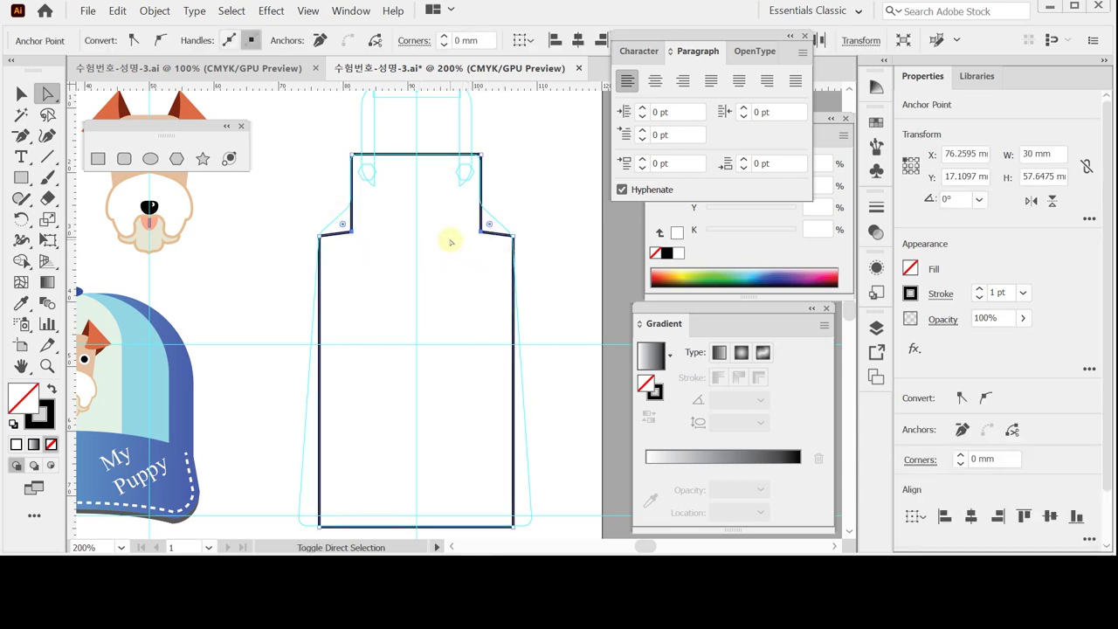
key("Up")
key("Up")
key("Up")
key("Up")
key("Up")
key("Up")
key("Up")
key("Up")
key("Up")
key("Up")
key("Up")
key("Up")
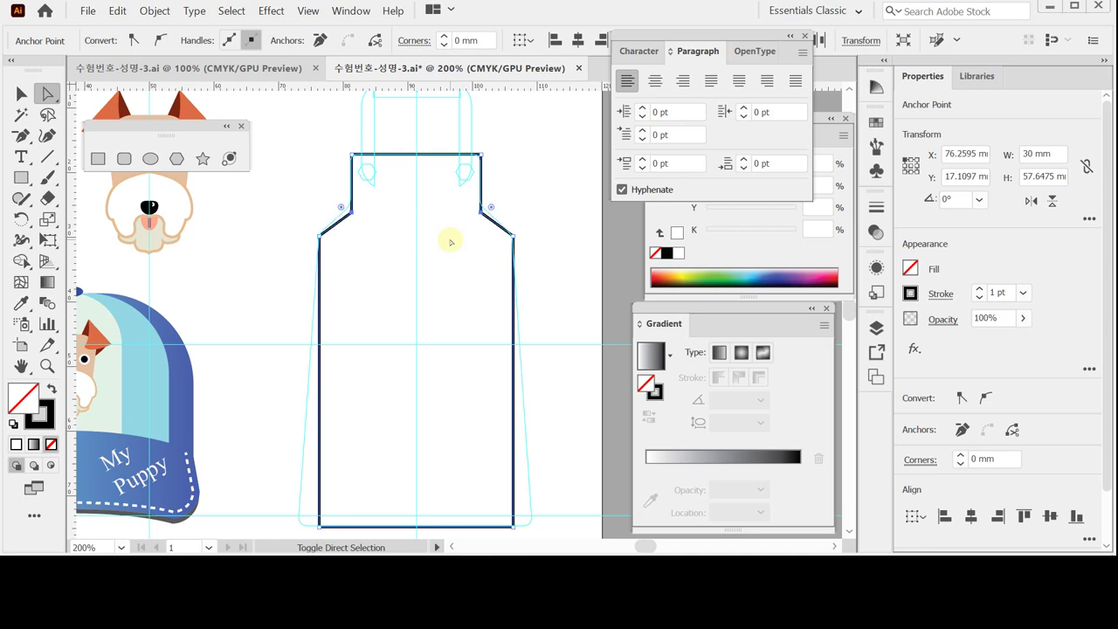
key("Up")
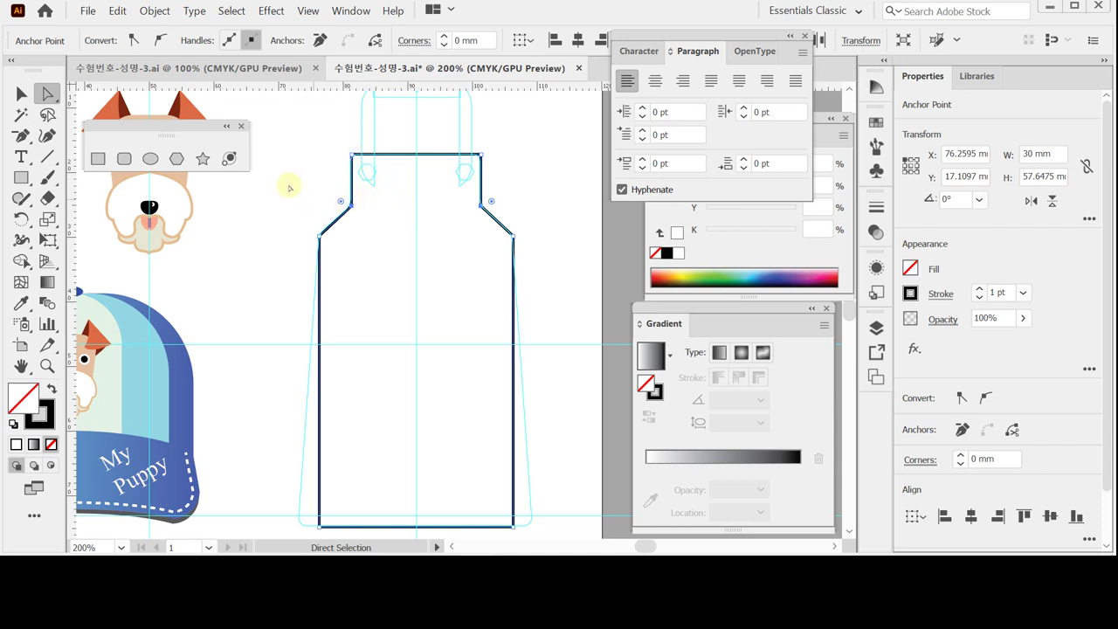
Apply Round Corners with a 1 mm radius to the whole apron outline and expand its appearance
key("v")
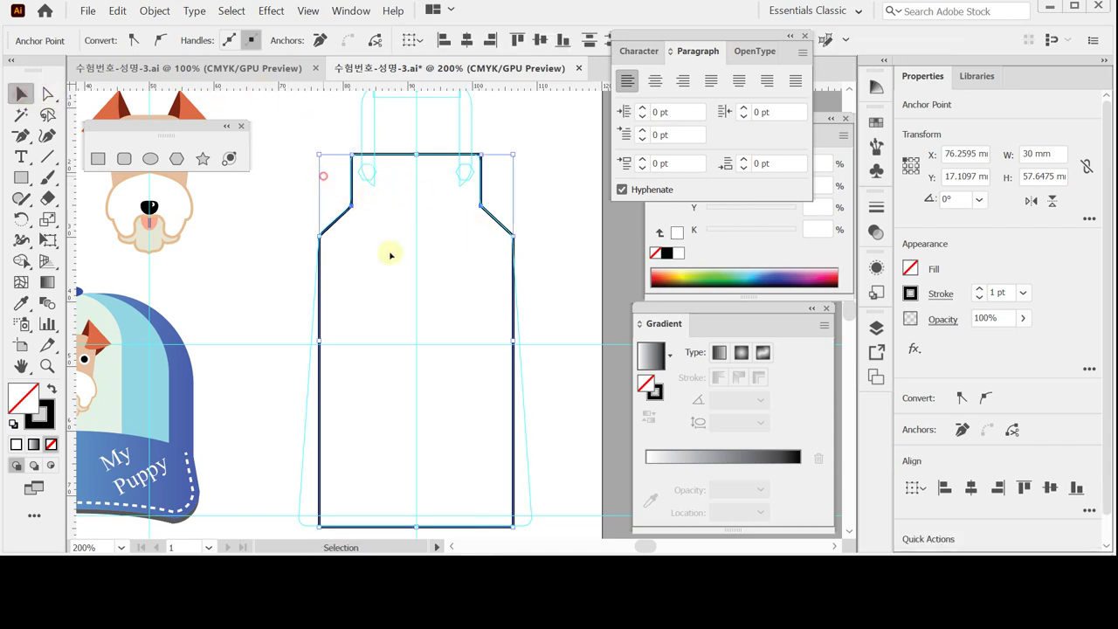
left_click(336, 220)
left_click(271, 11)
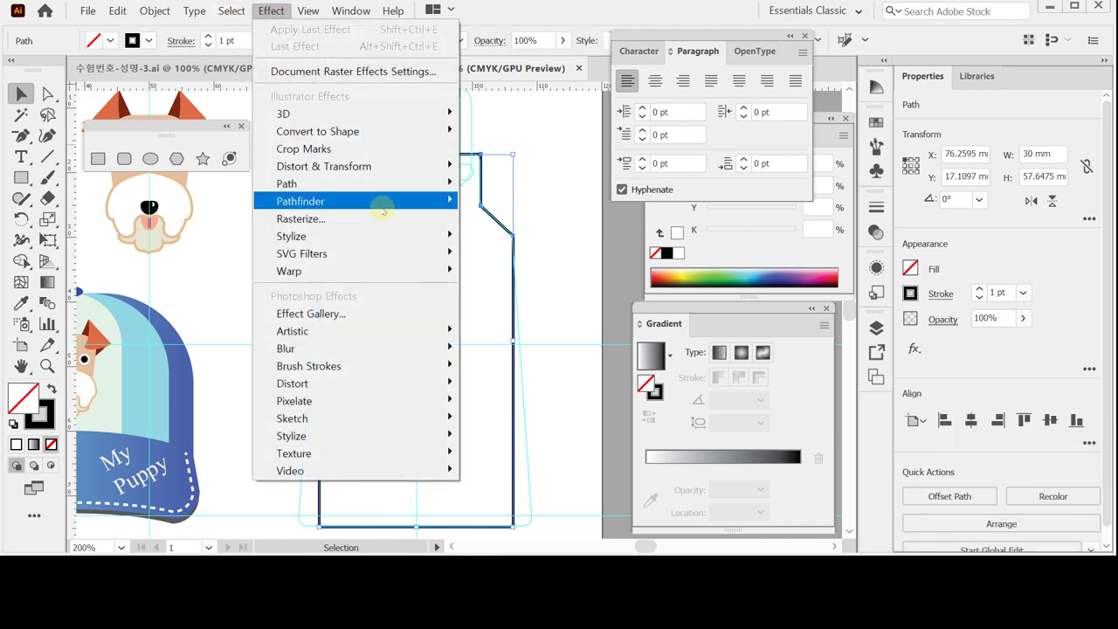
mouse_move(384, 241)
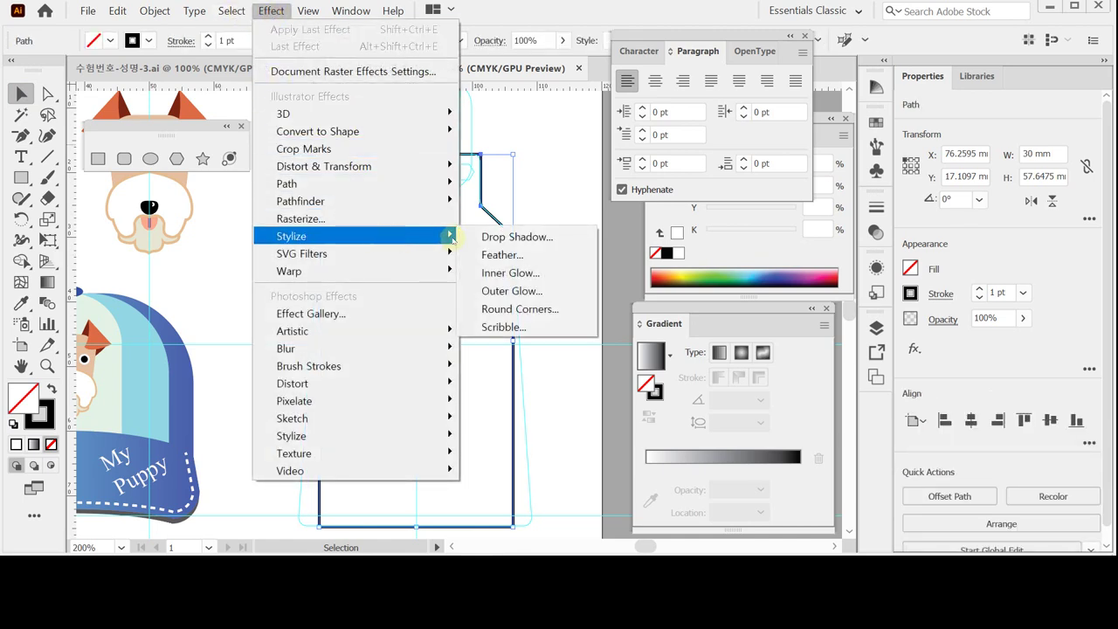
left_click(569, 310)
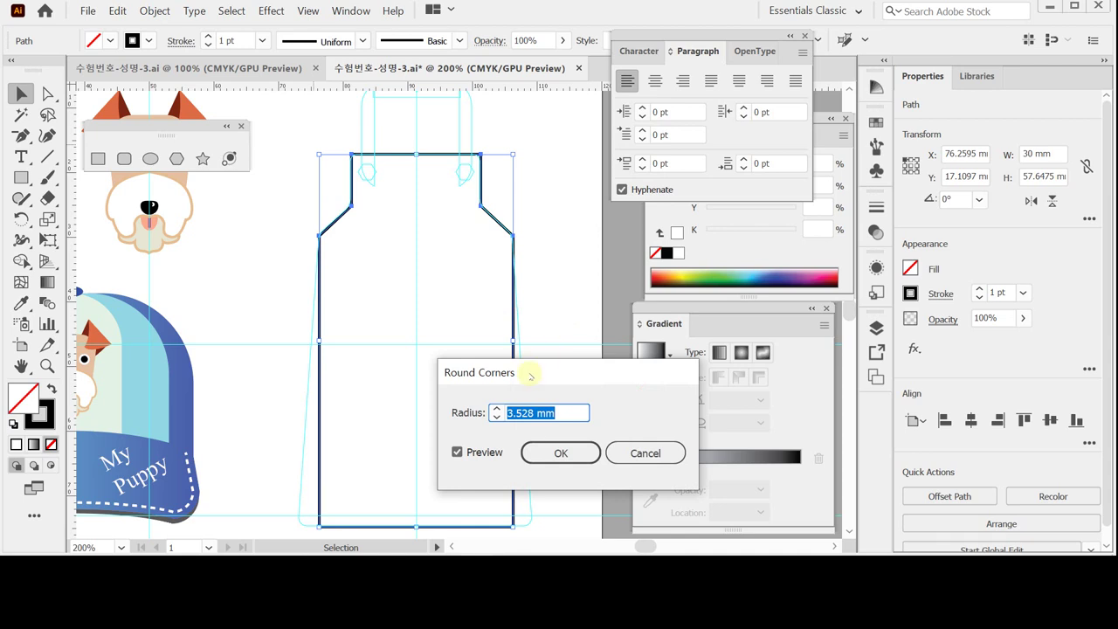
left_click_drag(529, 371, 498, 287)
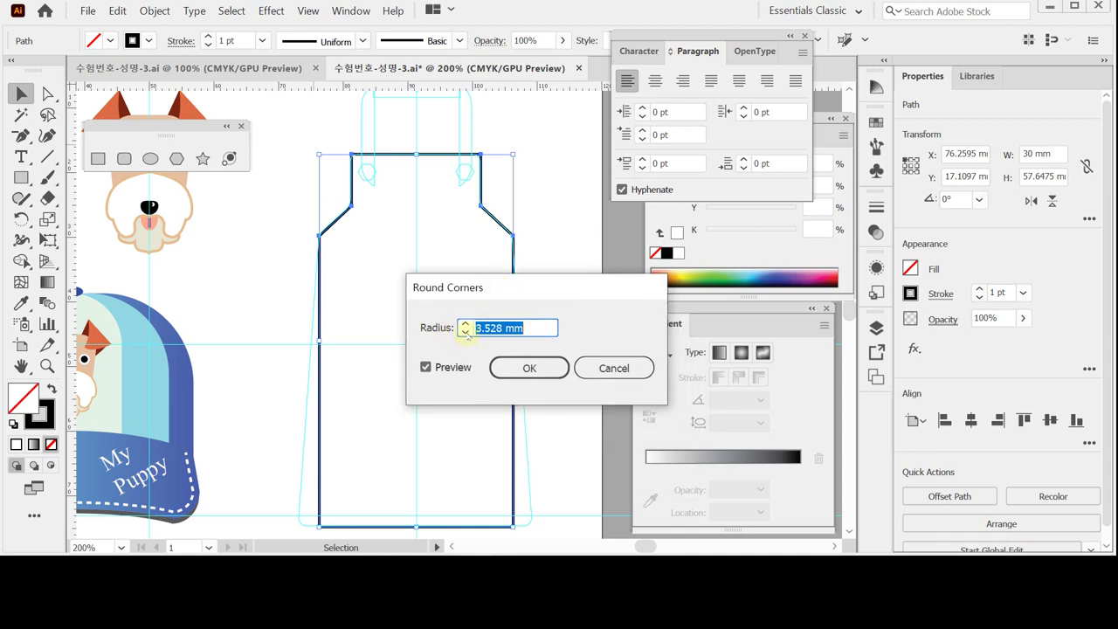
left_click(465, 332)
left_click(466, 332)
left_click(466, 332)
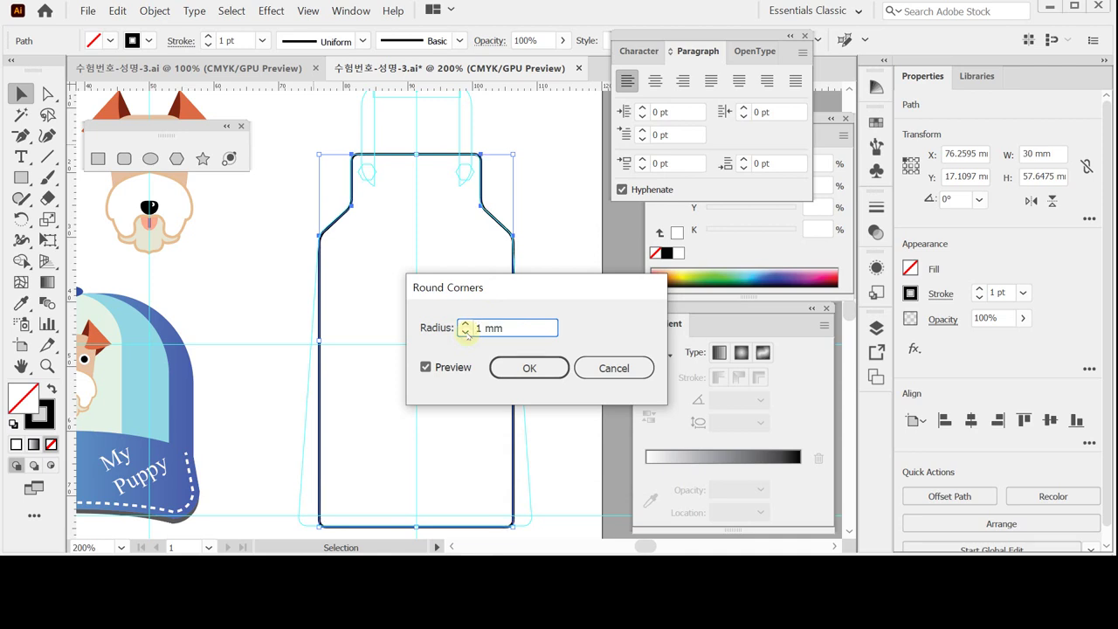
left_click(527, 368)
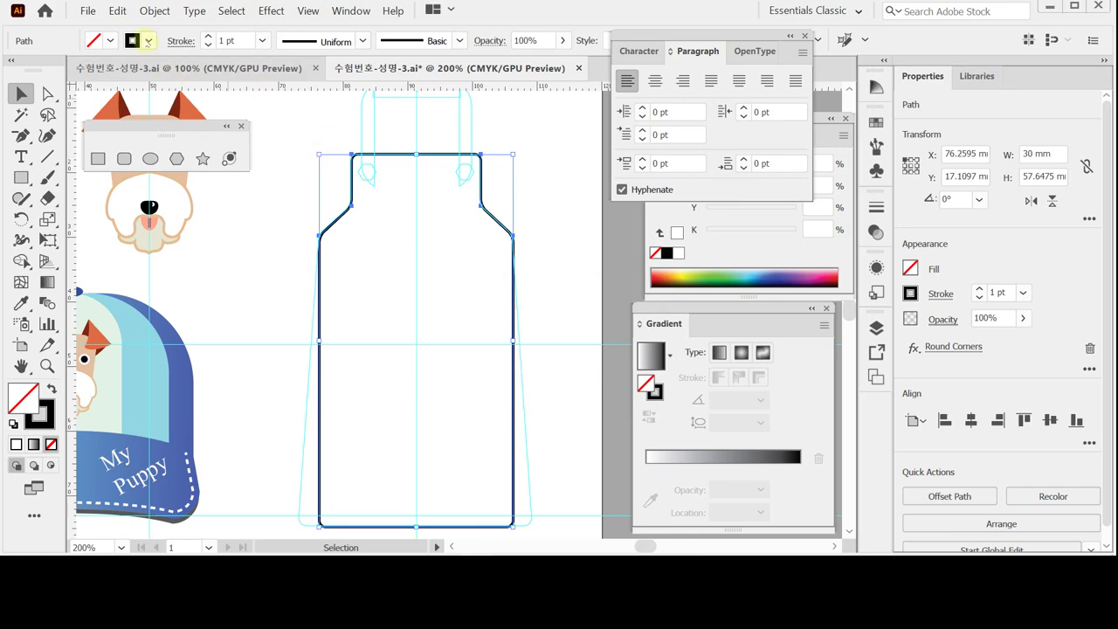
left_click(154, 10)
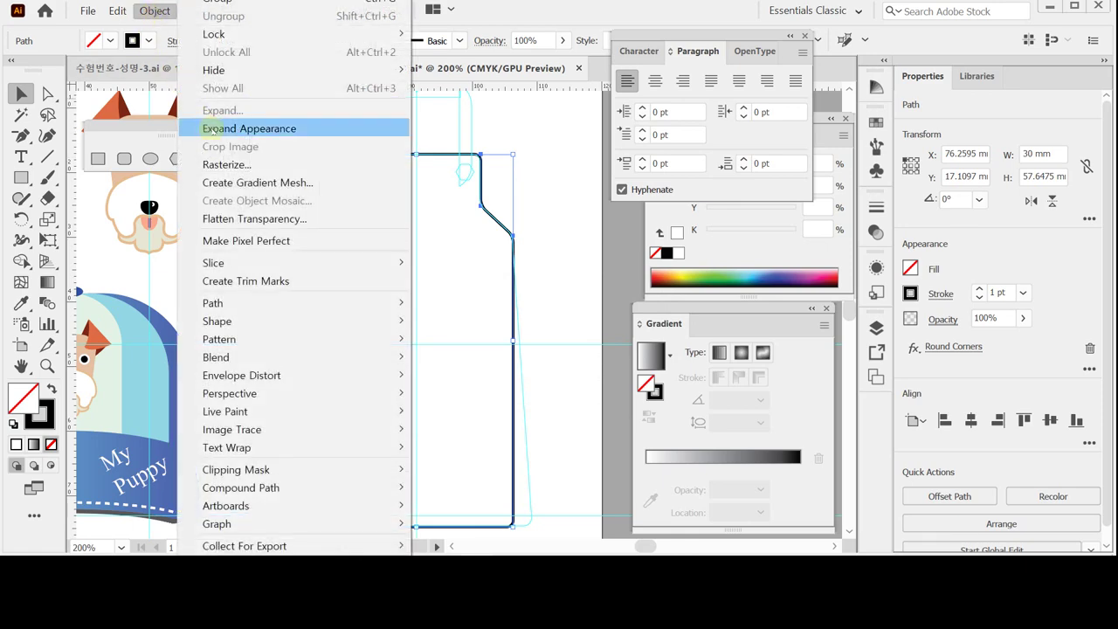
left_click(213, 128)
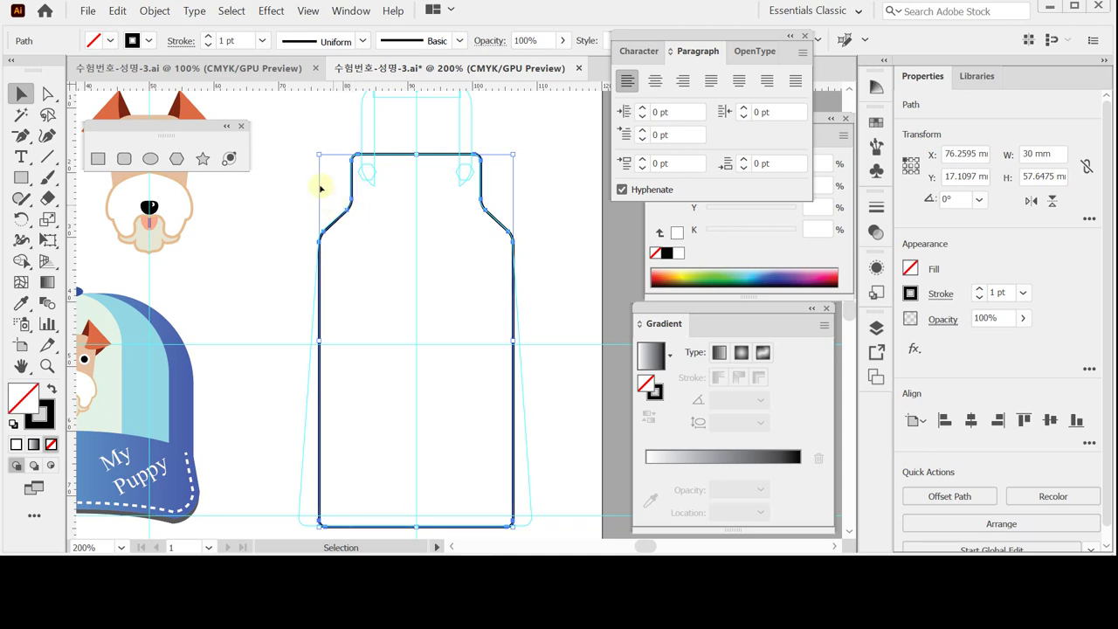
Save the document, then scale the two bottom corners of the apron outline uniformly to 120% to flare the hem to the guide
scroll(337, 302, "down", 2)
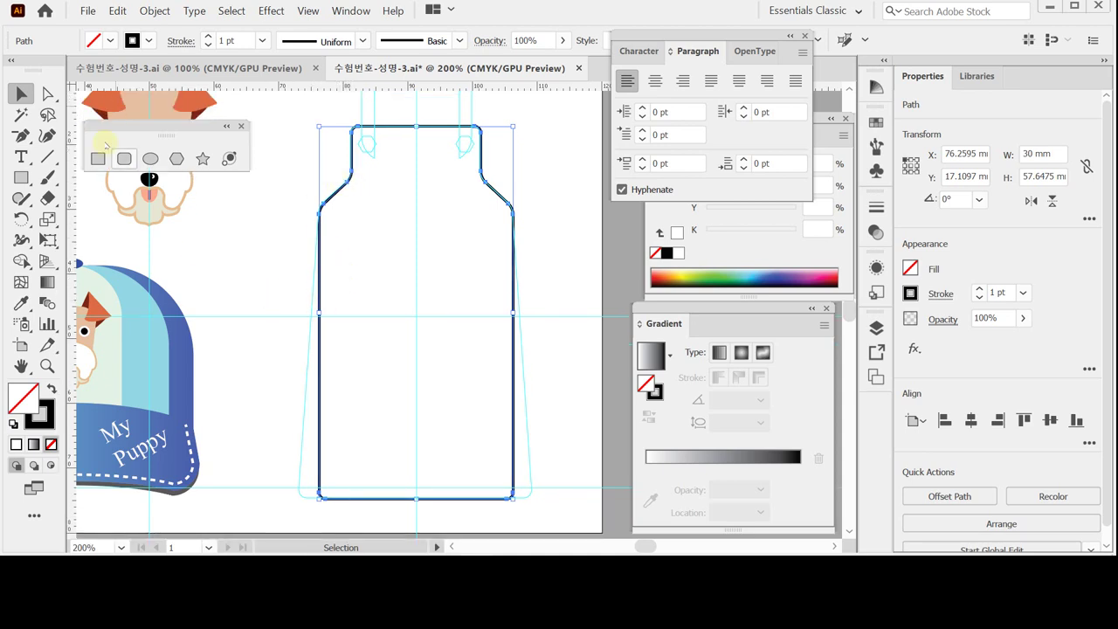
left_click(48, 93)
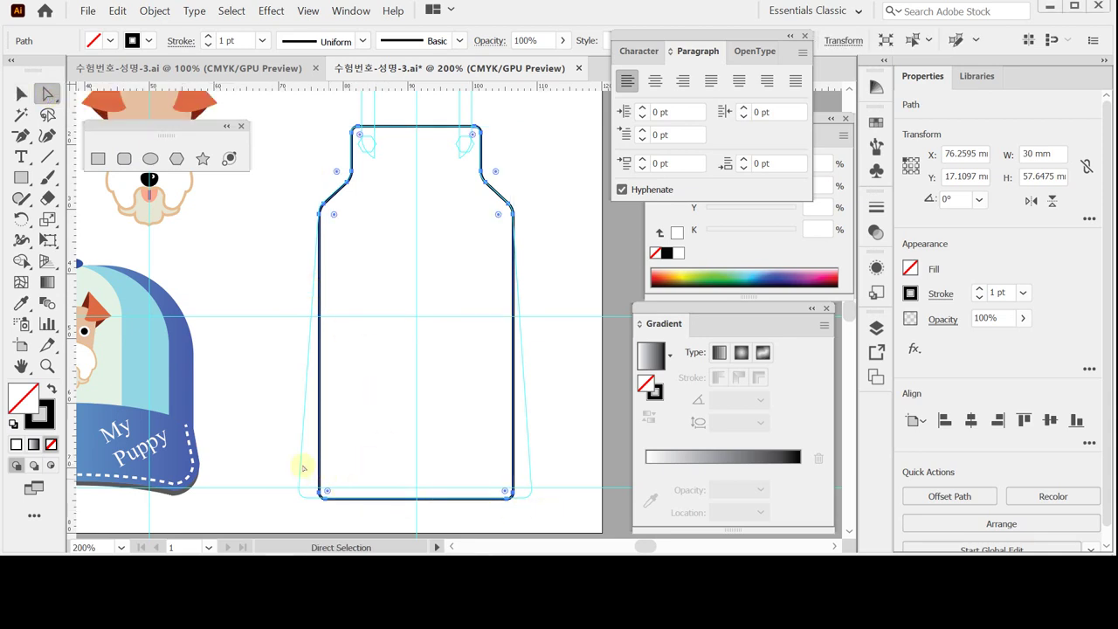
left_click(550, 510)
key("v")
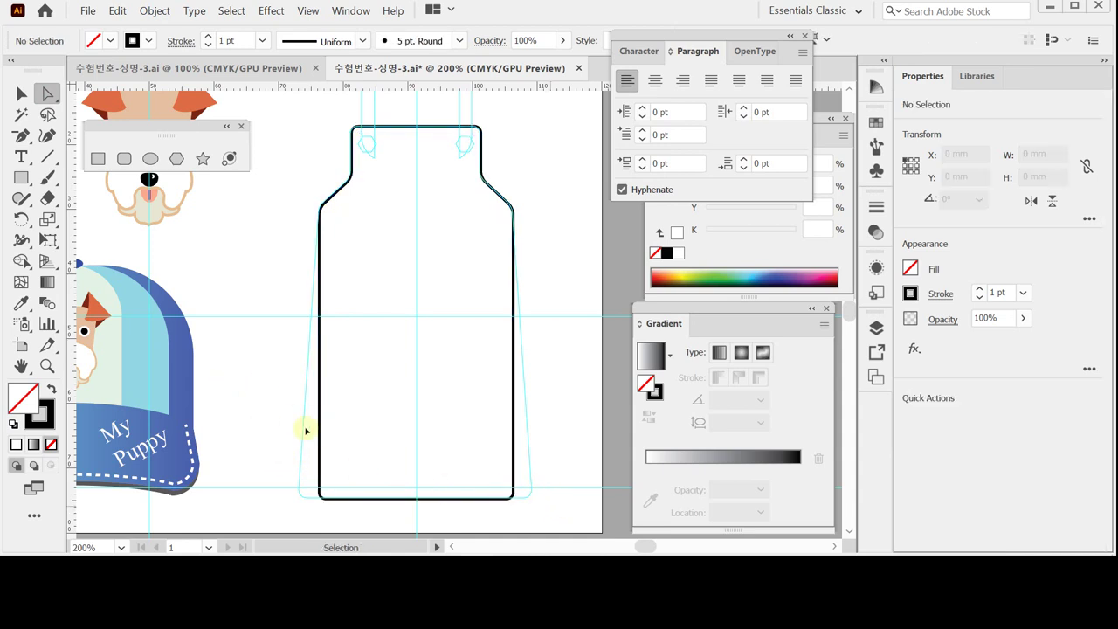
key("ctrl+s")
left_click_drag(286, 446, 557, 512)
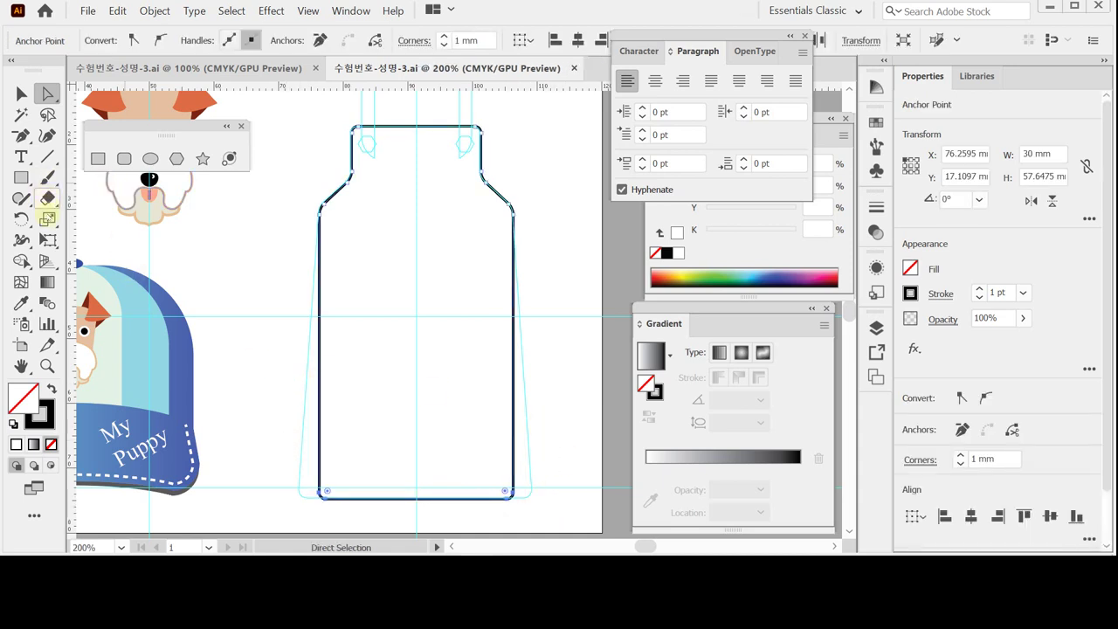
double_click(47, 218)
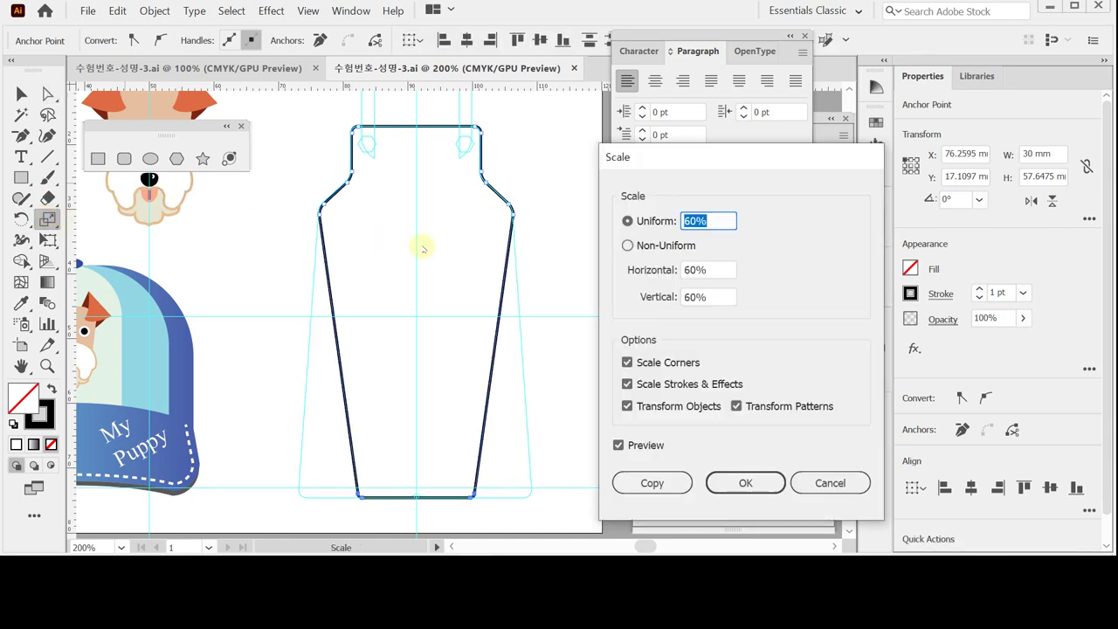
type("120")
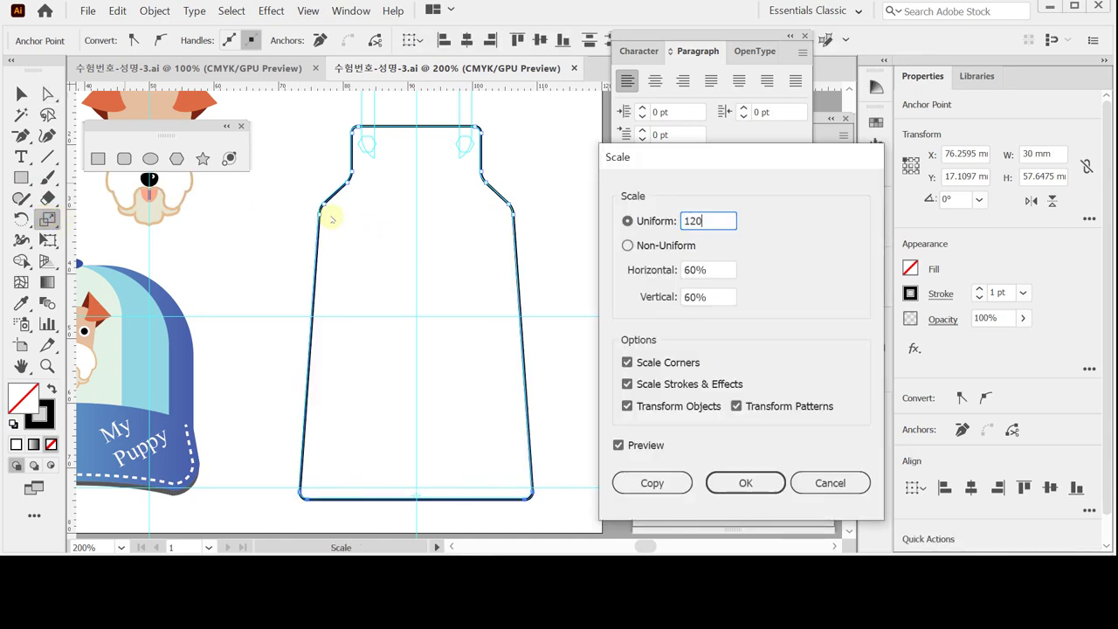
key("Return")
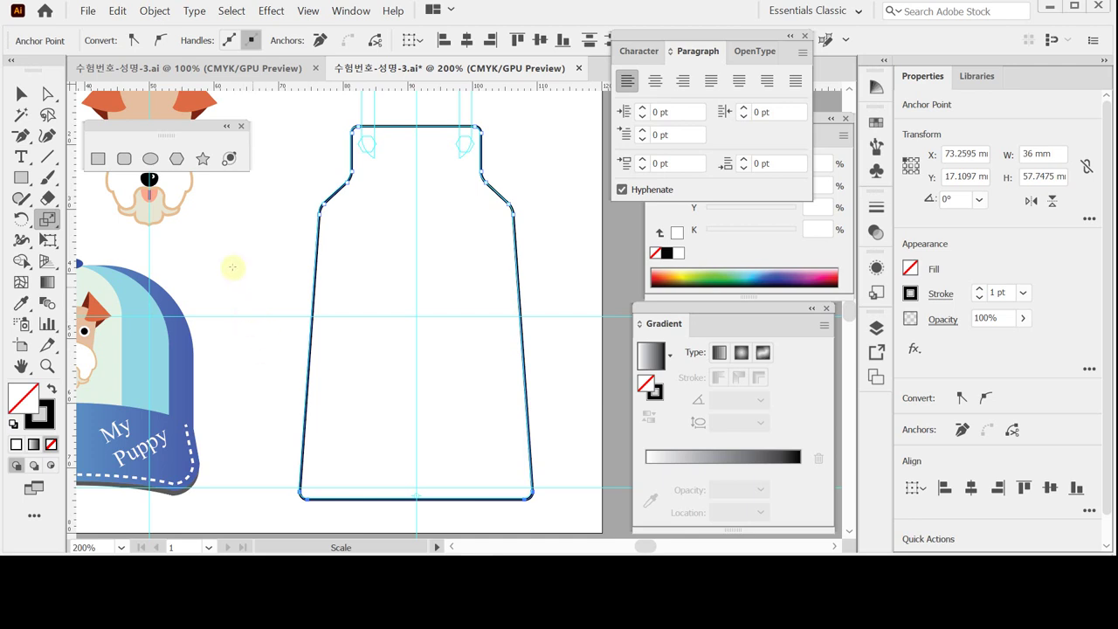
Draw a 17 by 17 mm rounded rectangle with a 4 mm corner radius over the neck strap guide and nudge it into place
left_click(124, 159)
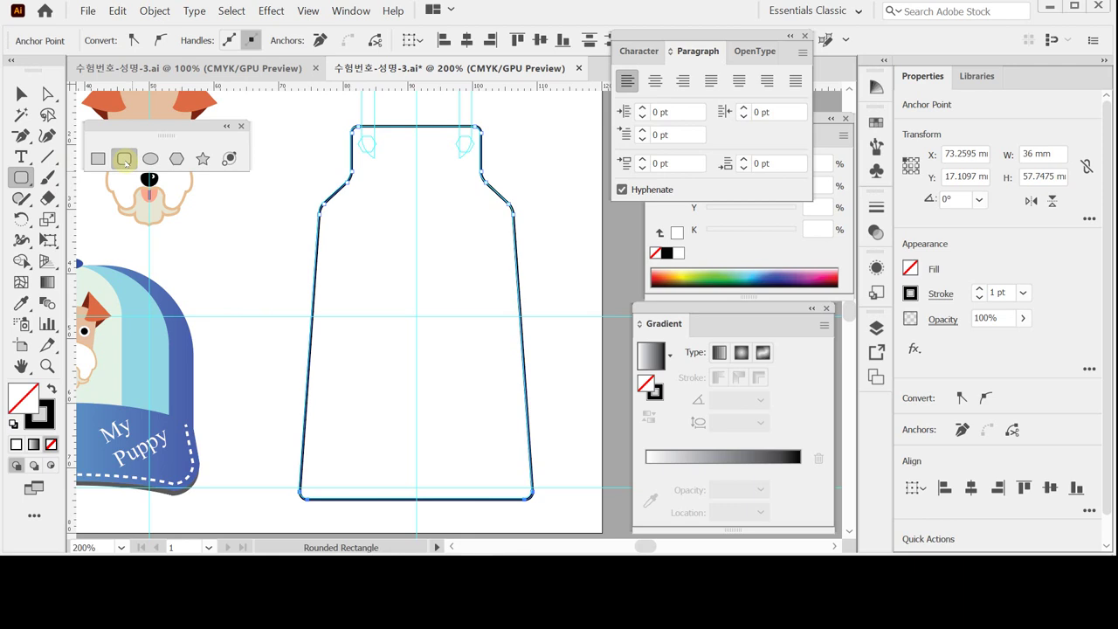
scroll(439, 254, "up", 3)
mouse_move(472, 262)
left_mouse_down()
mouse_move(357, 187)
mouse_move(362, 171)
left_mouse_up()
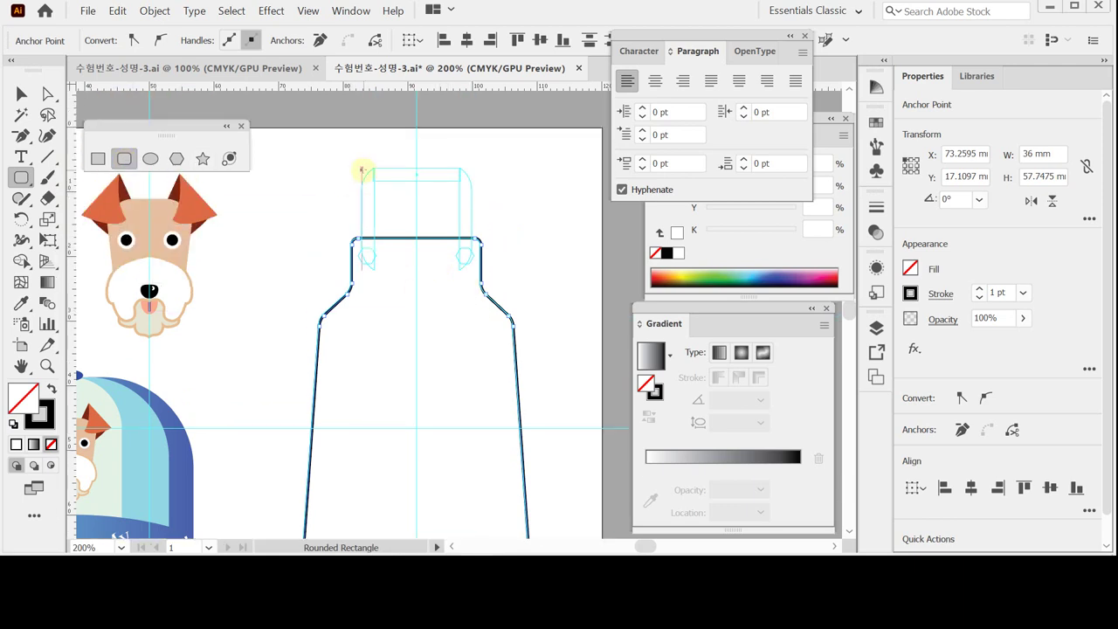
left_click(362, 170)
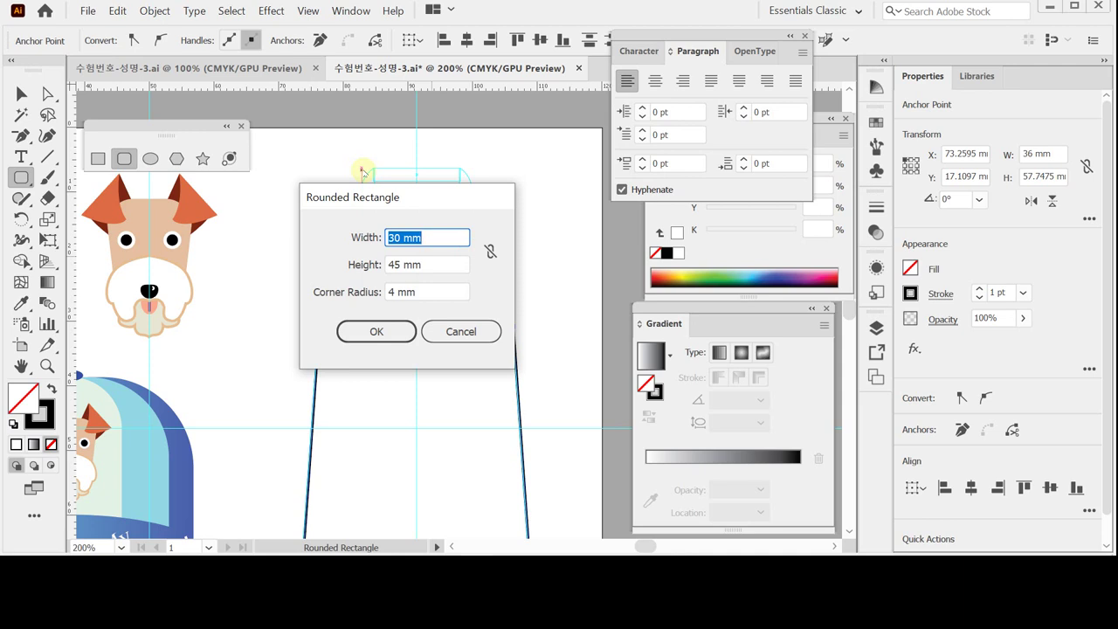
type("17")
key("Tab")
type("1")
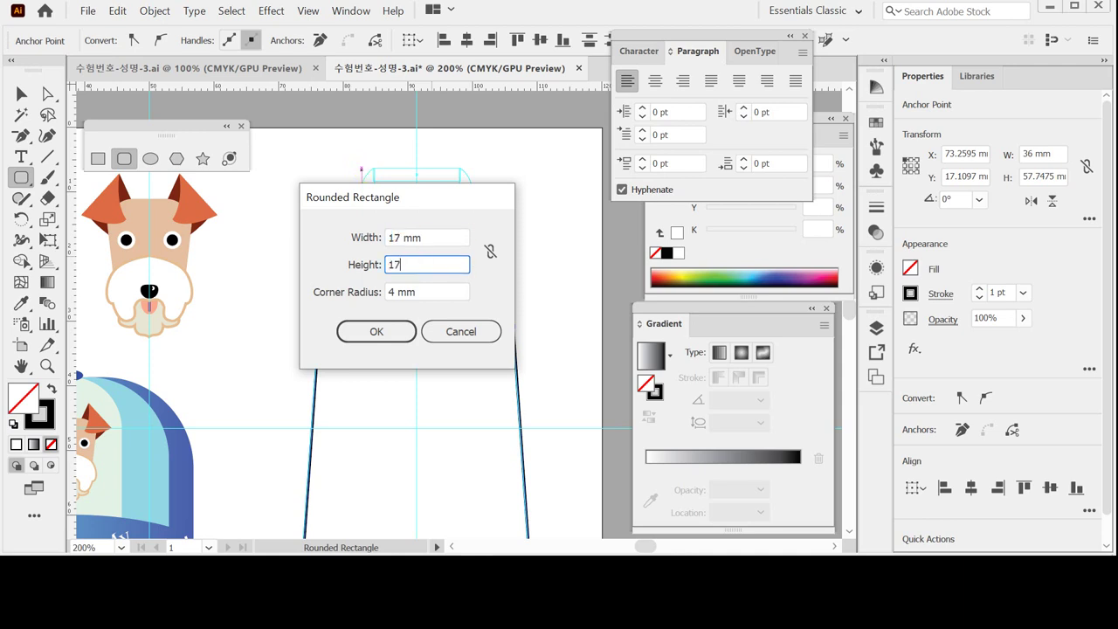
key("Tab")
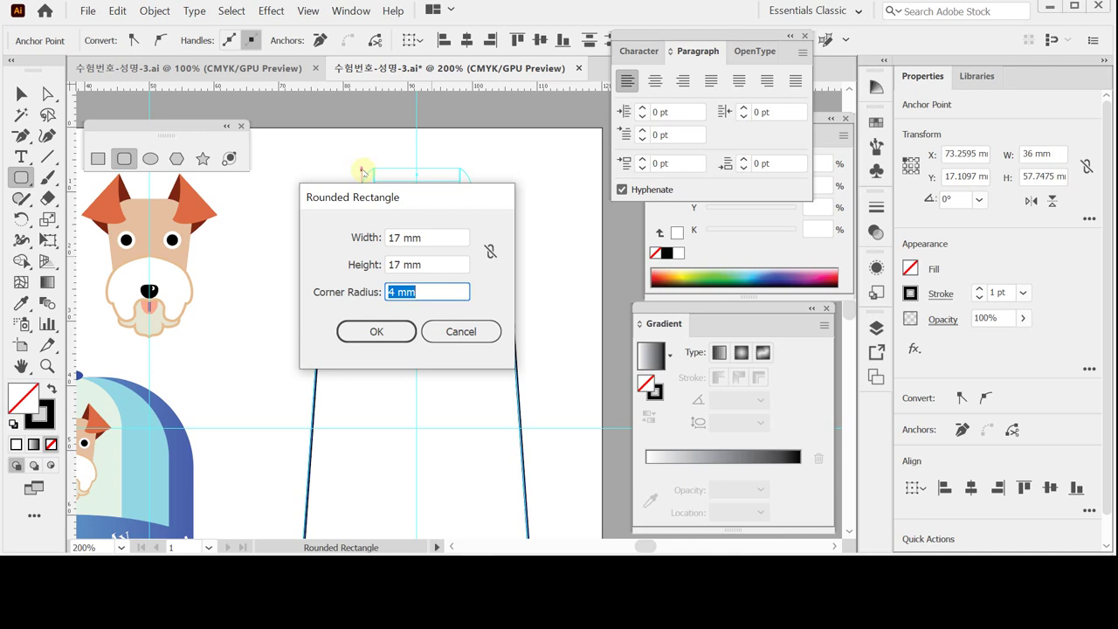
key("Return")
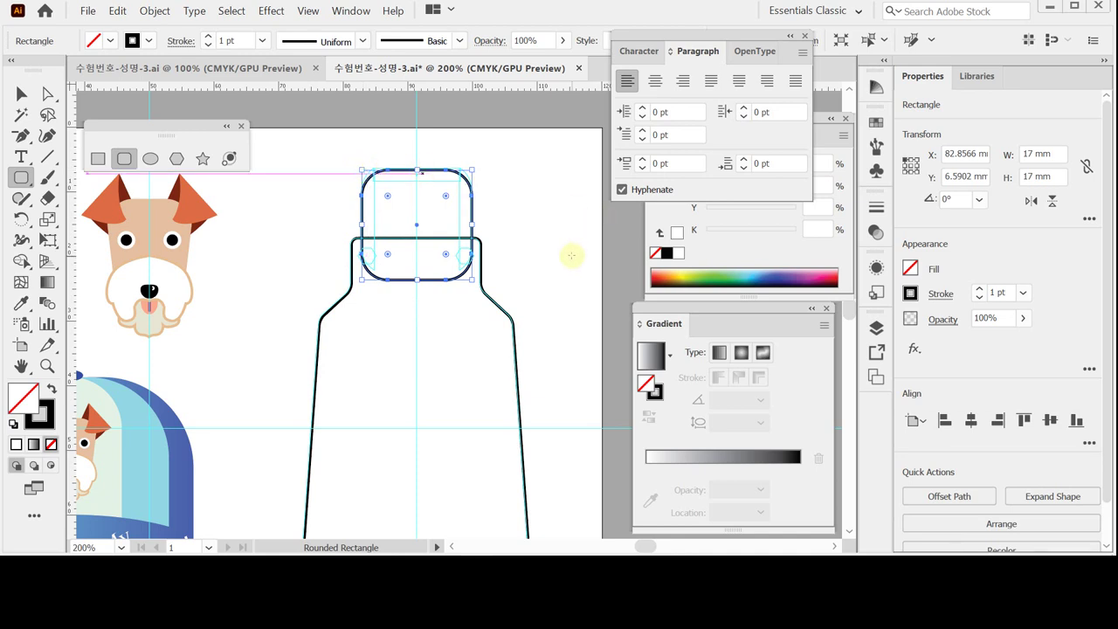
key("Up")
key("Up")
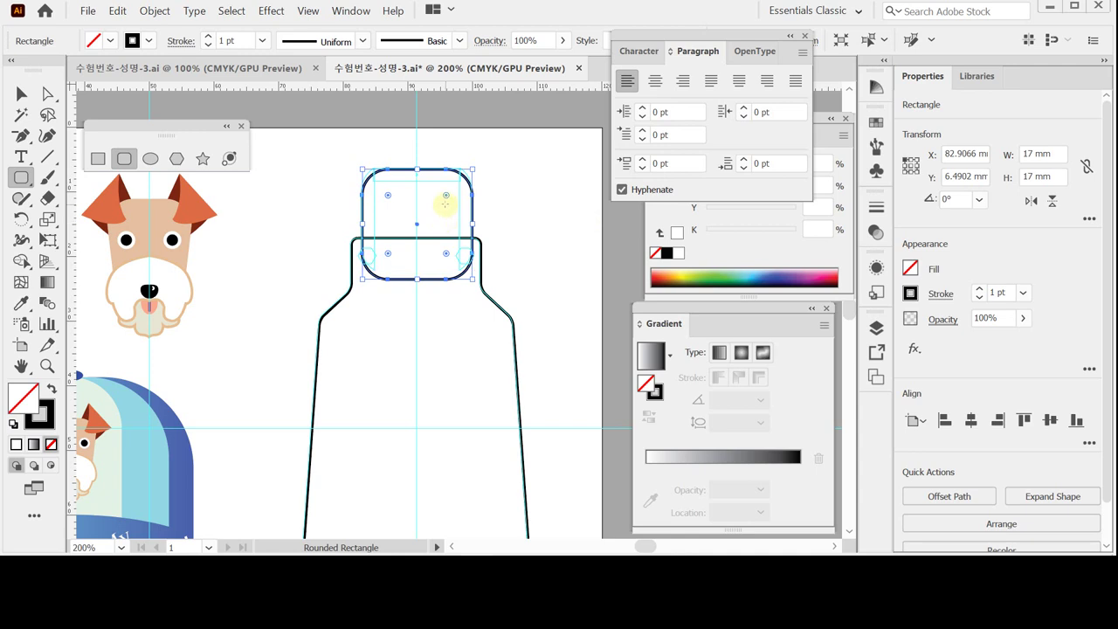
Remove the rounded rectangle's stroke and fill it with C90 M20 Y10 K0, closing the paragraph settings that cover the color controls
mouse_move(385, 189)
left_mouse_down()
mouse_move(376, 191)
mouse_move(394, 187)
left_mouse_up()
key("a")
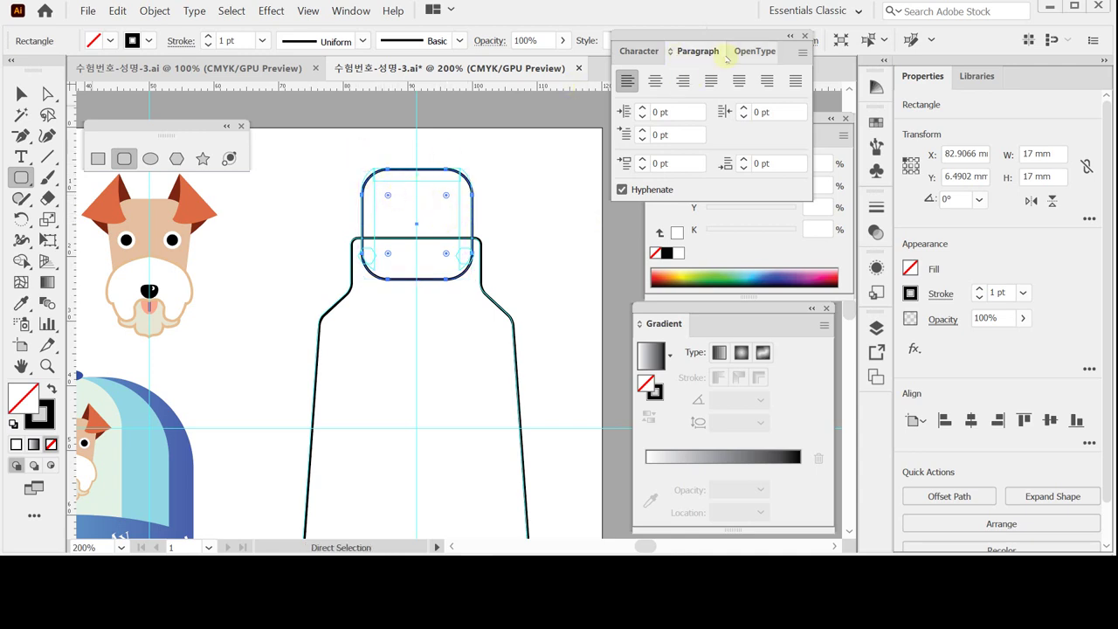
left_click(805, 36)
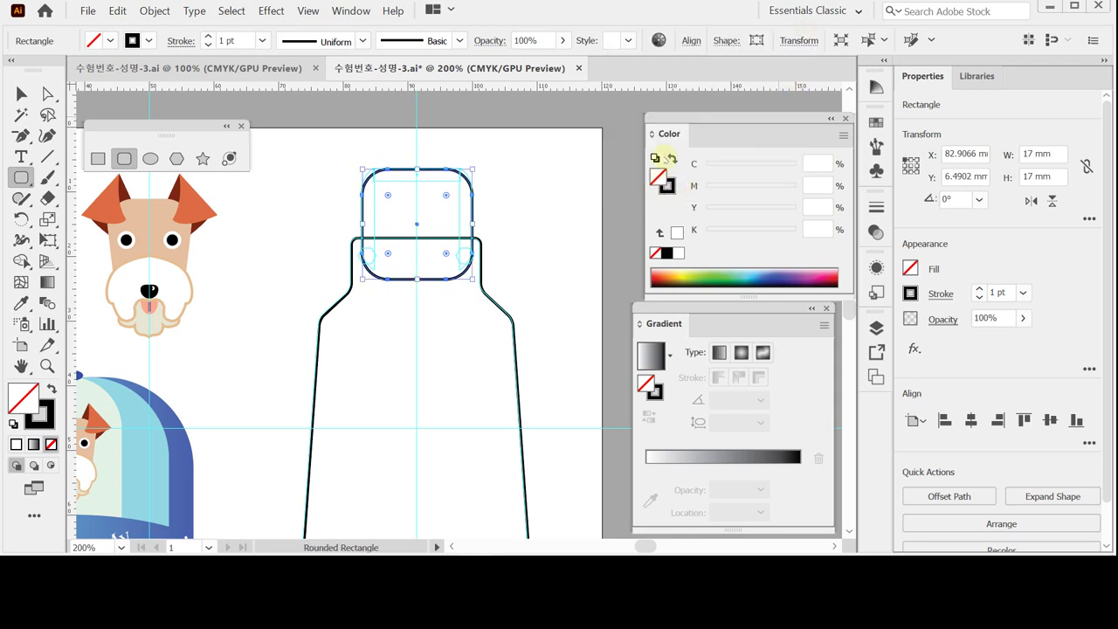
left_click(673, 158)
left_click(678, 253)
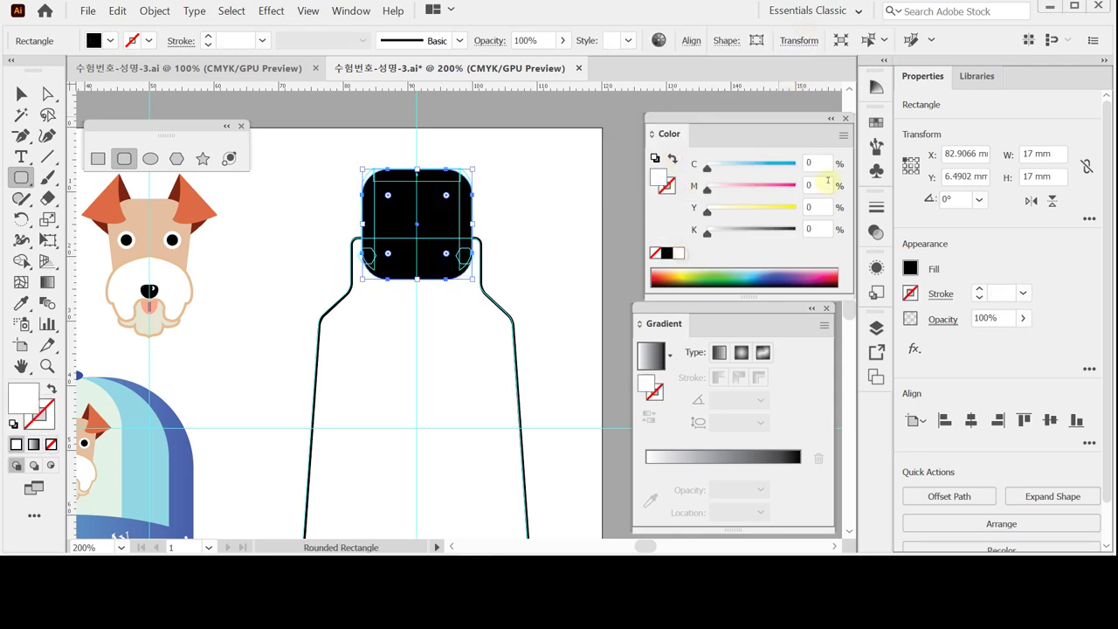
left_click(814, 161)
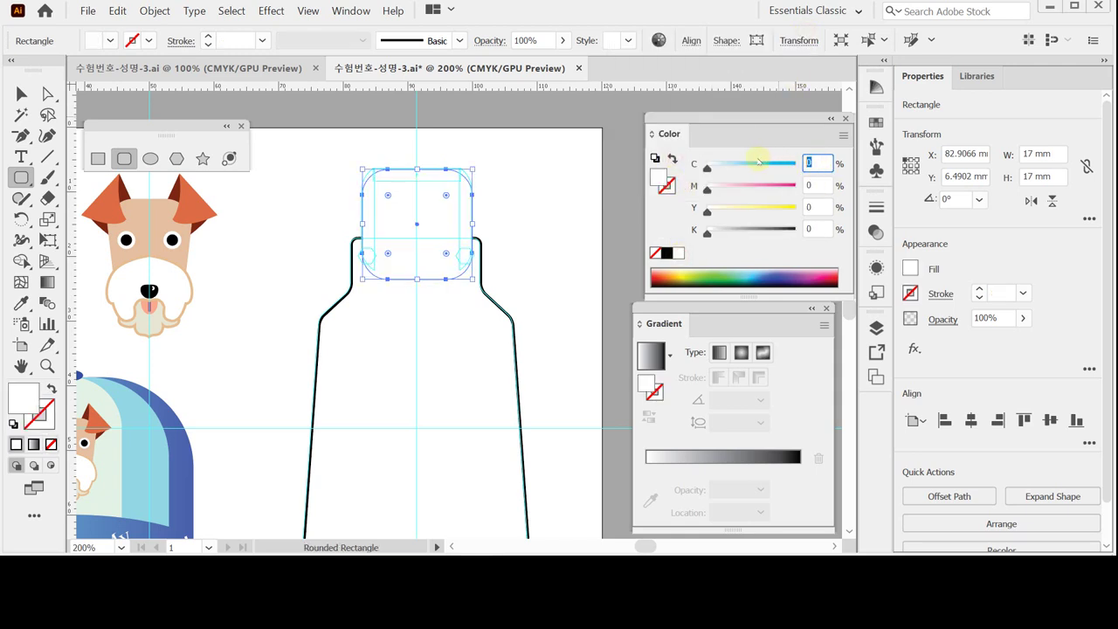
type("90")
key("Tab")
type("20")
key("Tab")
type("10")
left_click(732, 150)
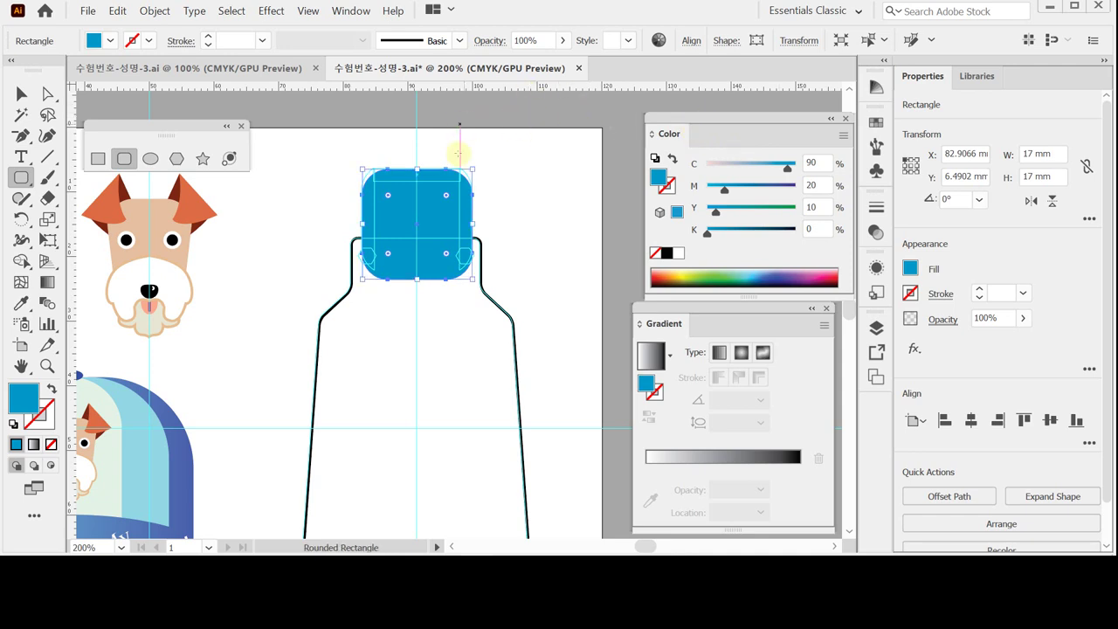
Nudge the blue rounded rectangle up to the top edge of the strap guide and deselect it
key("ctrl+plus")
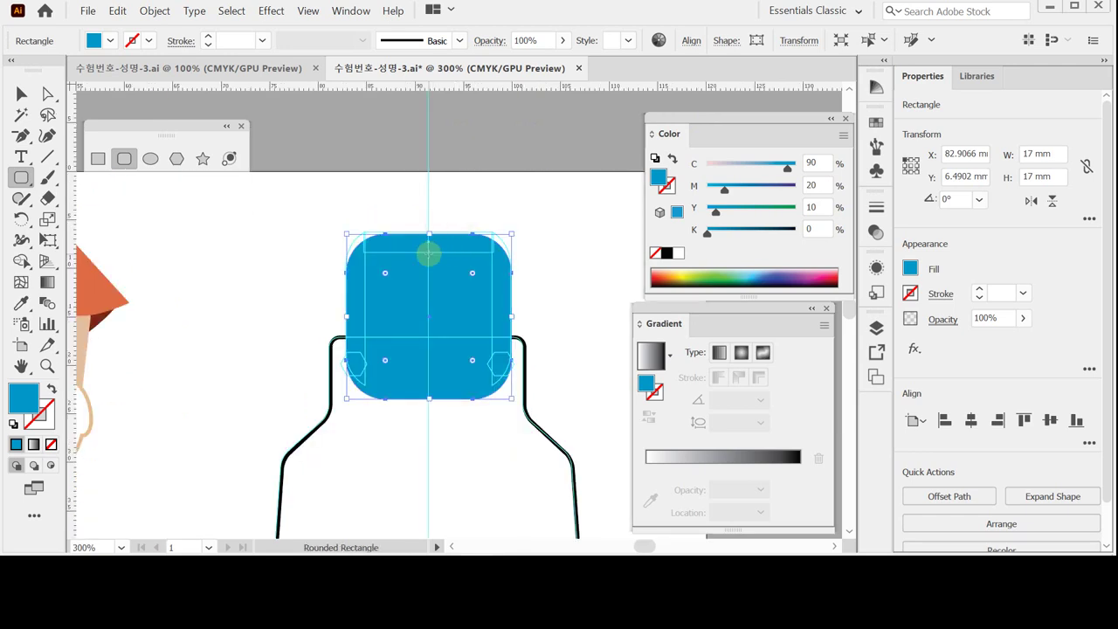
key("Up")
key("Up")
key("Up")
key("Up")
key("Up")
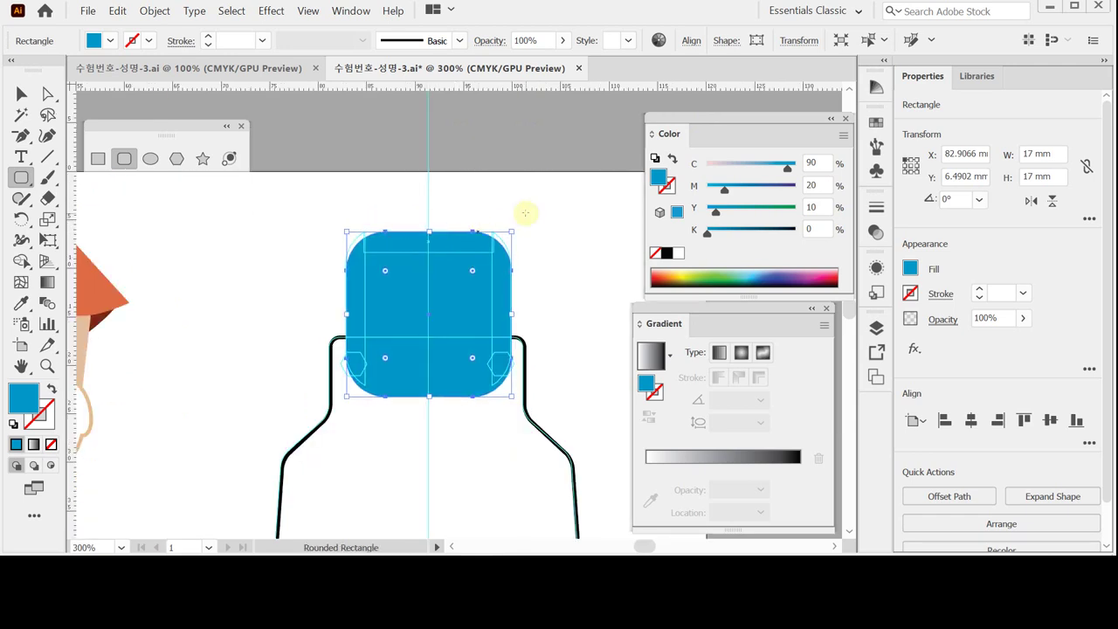
key("Up")
key("a")
key("v")
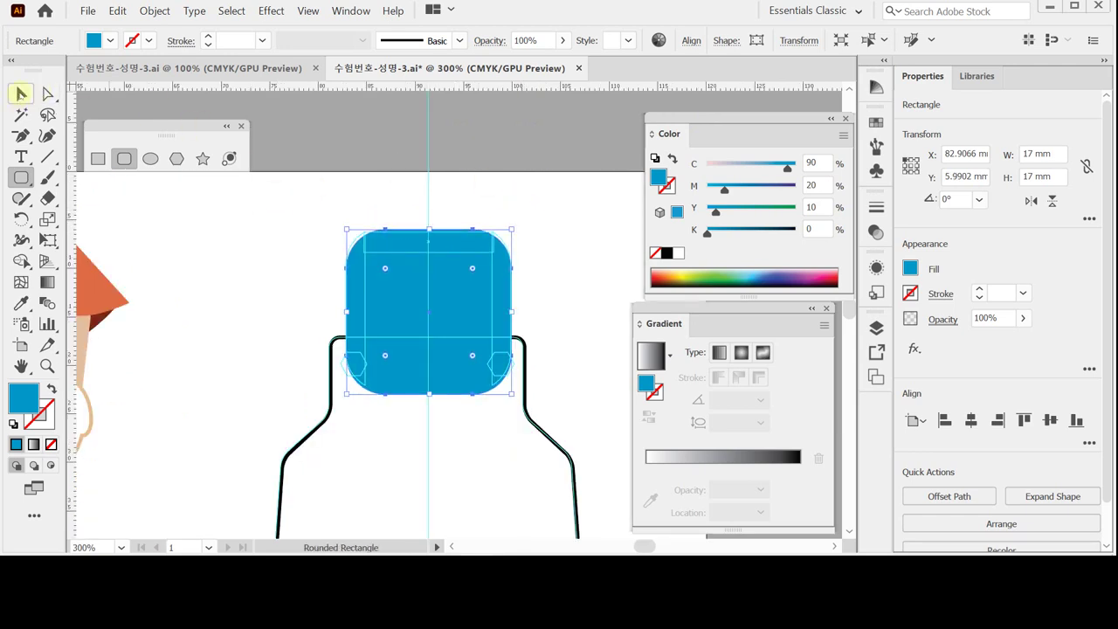
left_click(341, 287)
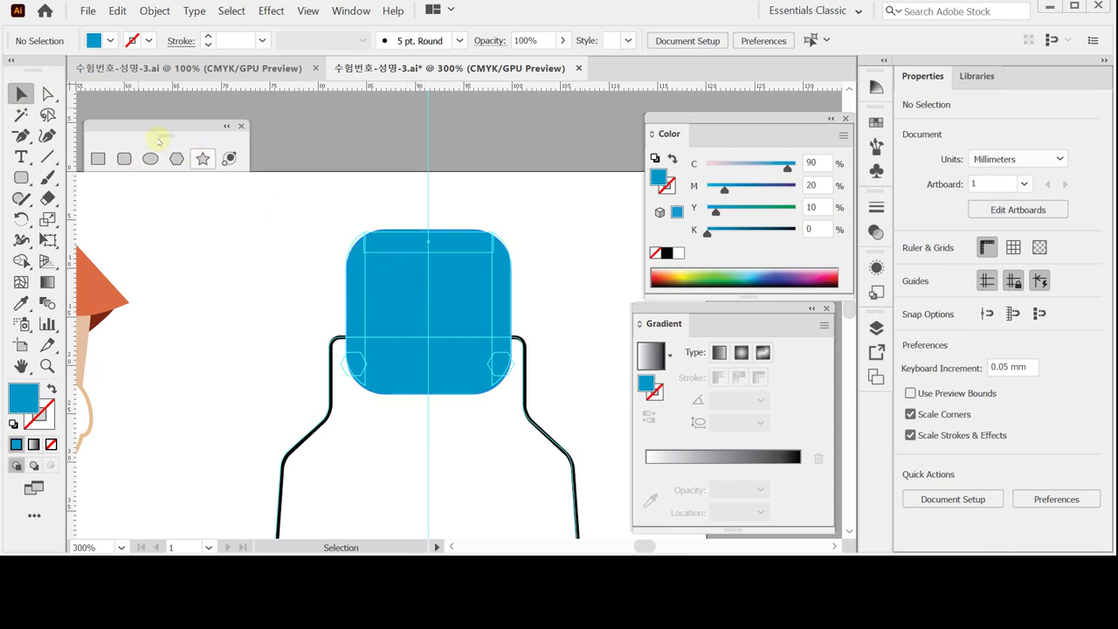
Draw a rectangle about 13 by 24 mm over the middle of the blue shape, using the default white fill and black stroke
left_click(97, 158)
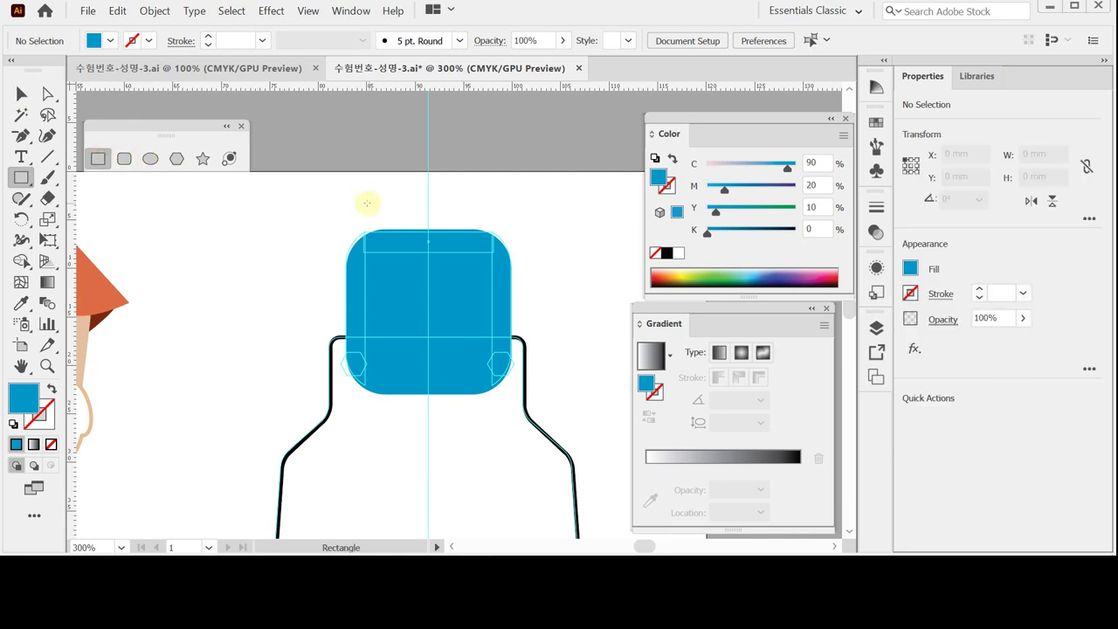
left_click_drag(365, 202, 491, 430)
key("v")
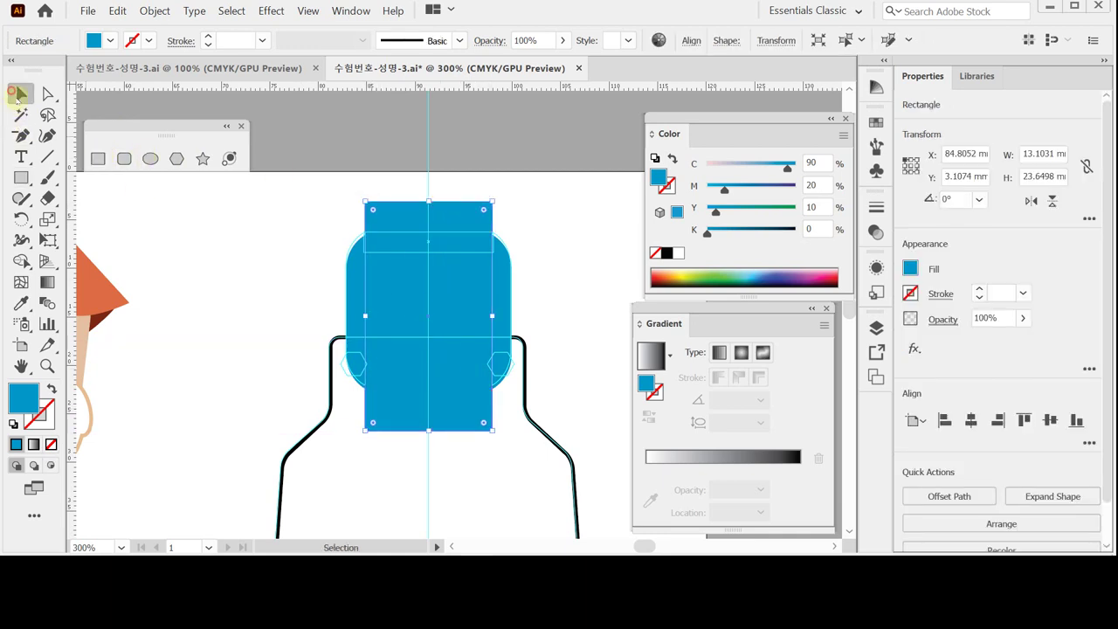
left_click(13, 423)
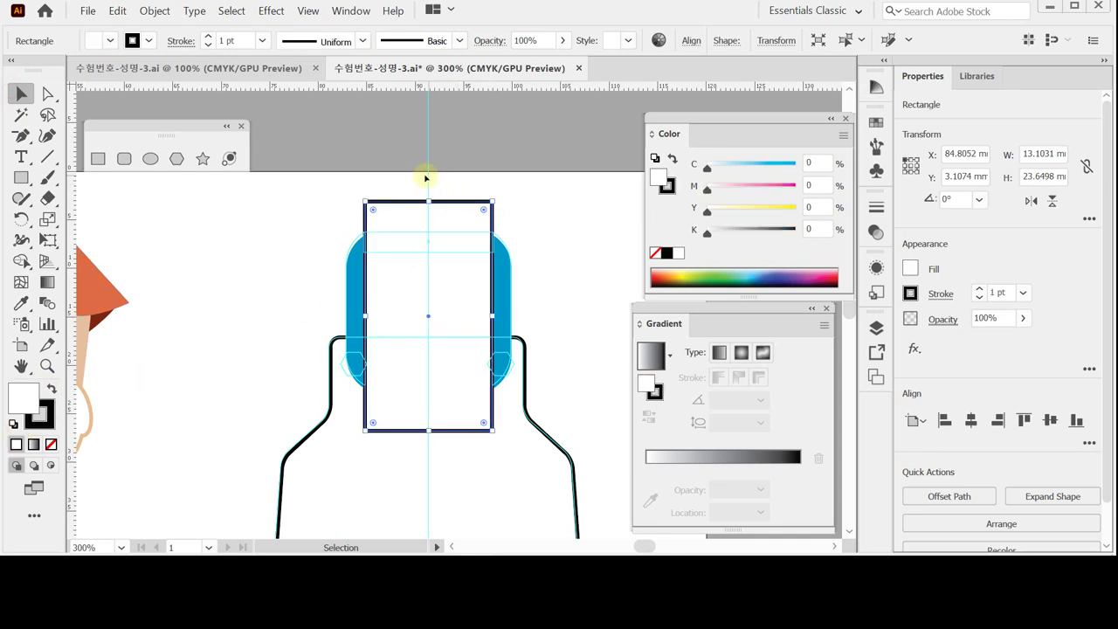
Center the tall rectangle and the blue rounded shape horizontally and subtract the rectangle, leaving two side straps
left_click(463, 278, "shift")
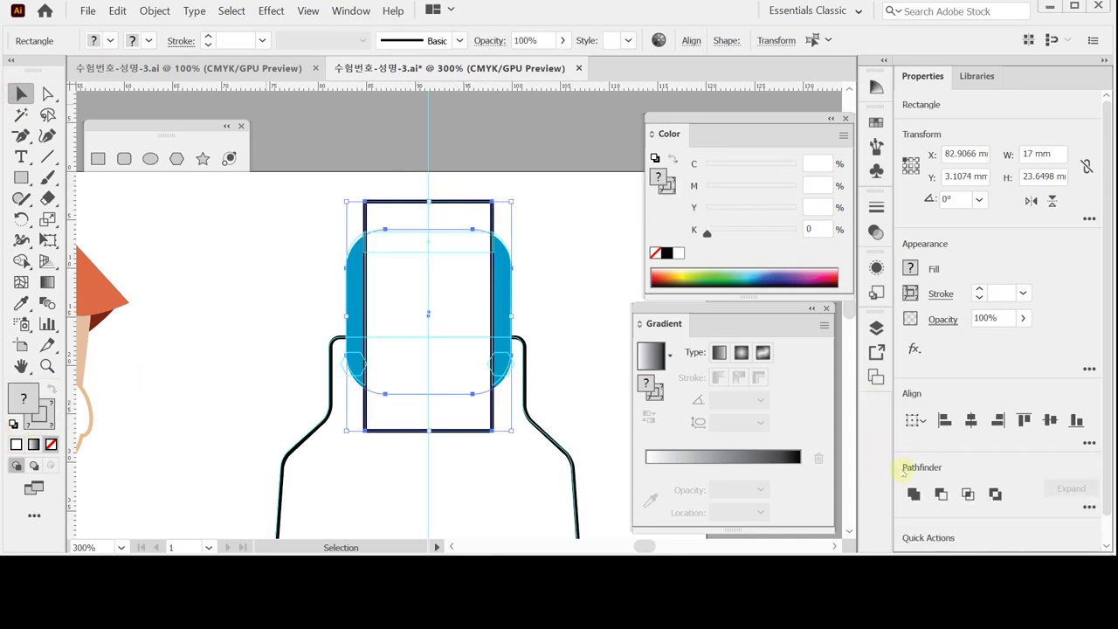
left_click(970, 420)
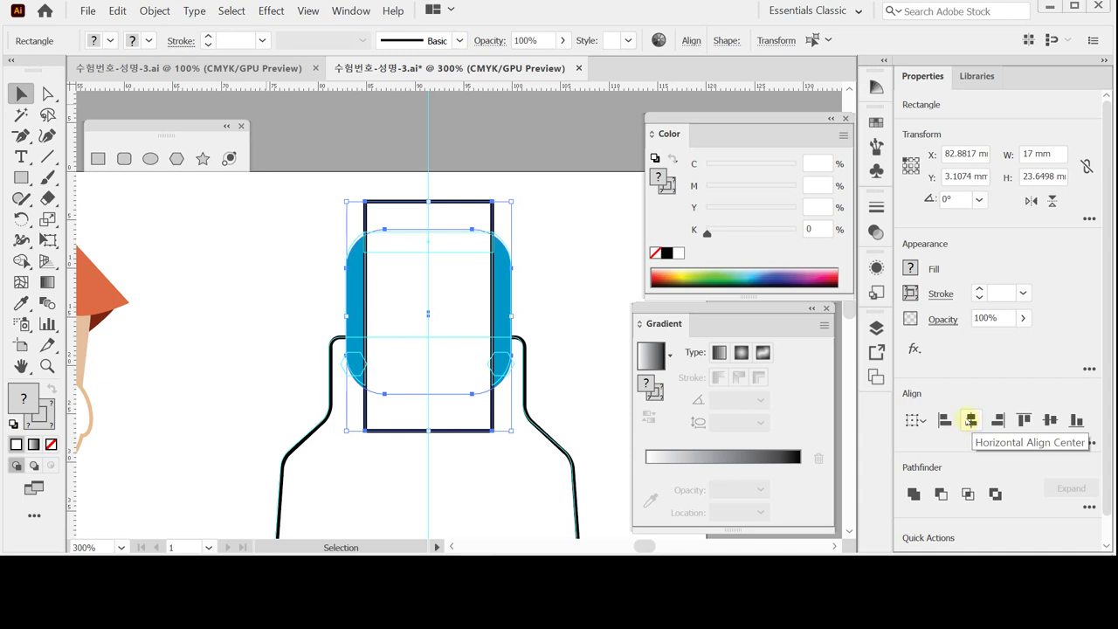
left_click(941, 494)
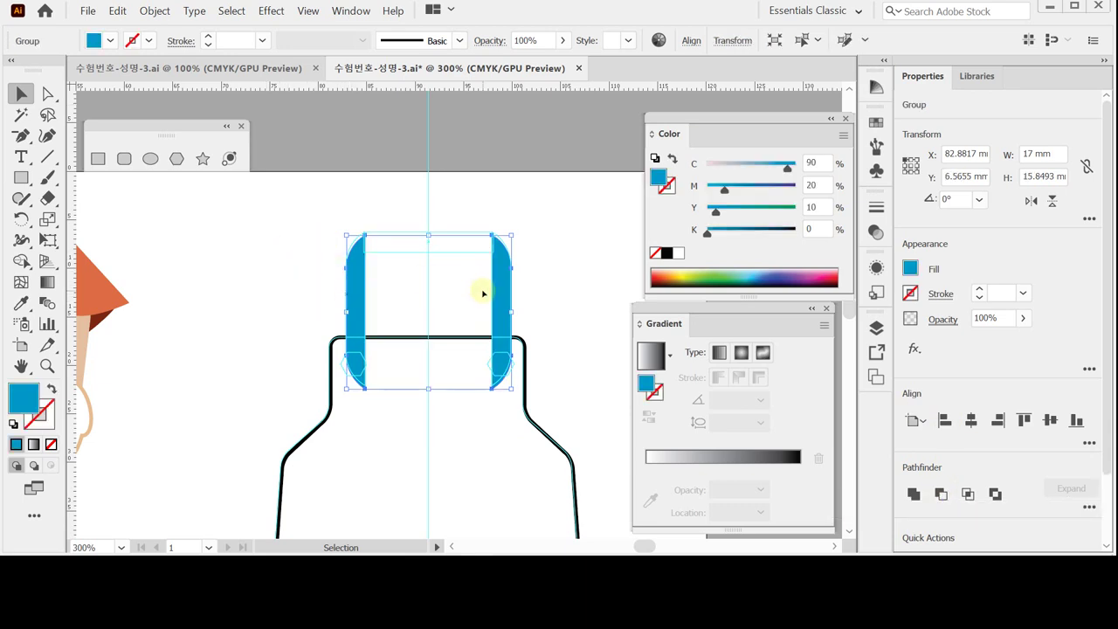
left_click(293, 277)
Draw a bar about 13.3 by 2.1 mm between the upper ends of the straps and nudge it down level with them
left_click(98, 158)
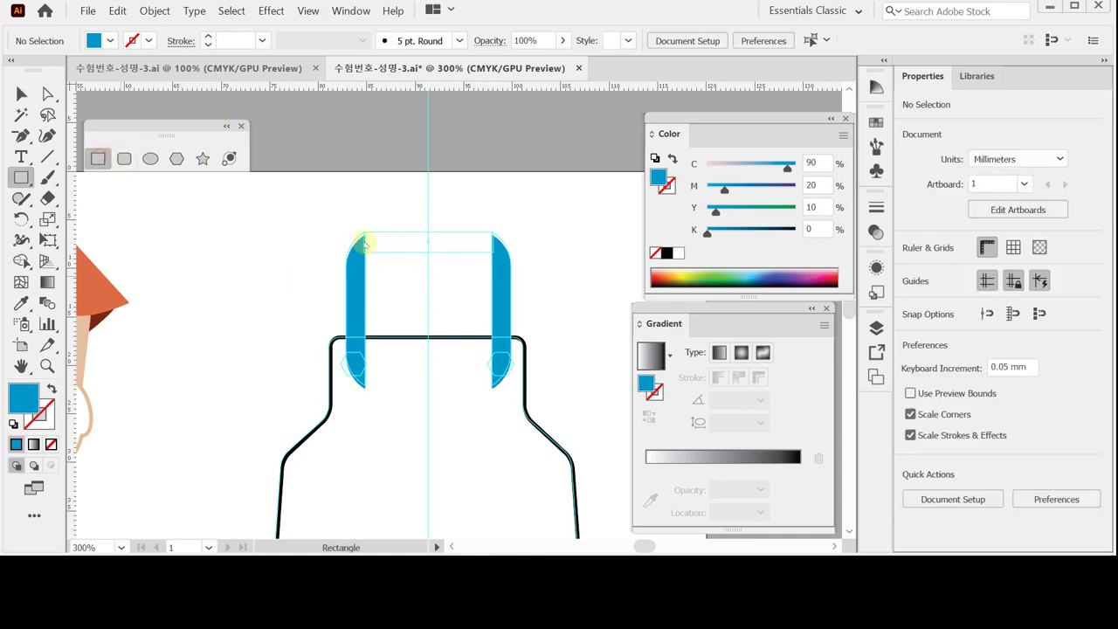
left_click_drag(366, 253, 495, 230)
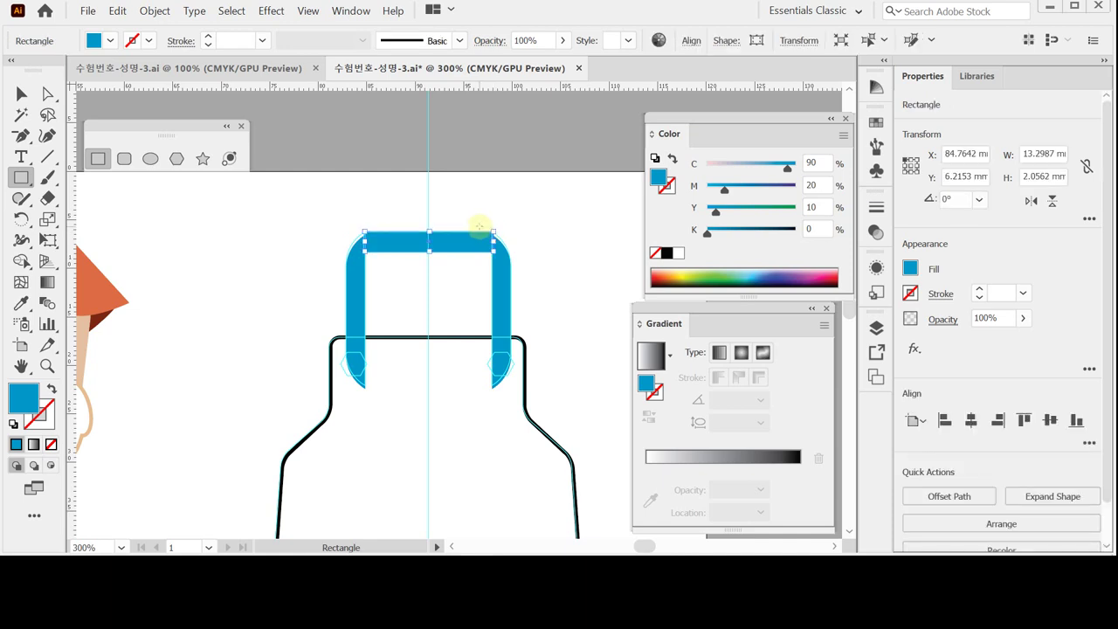
key("Down")
key("Down")
key("Down")
key("Down")
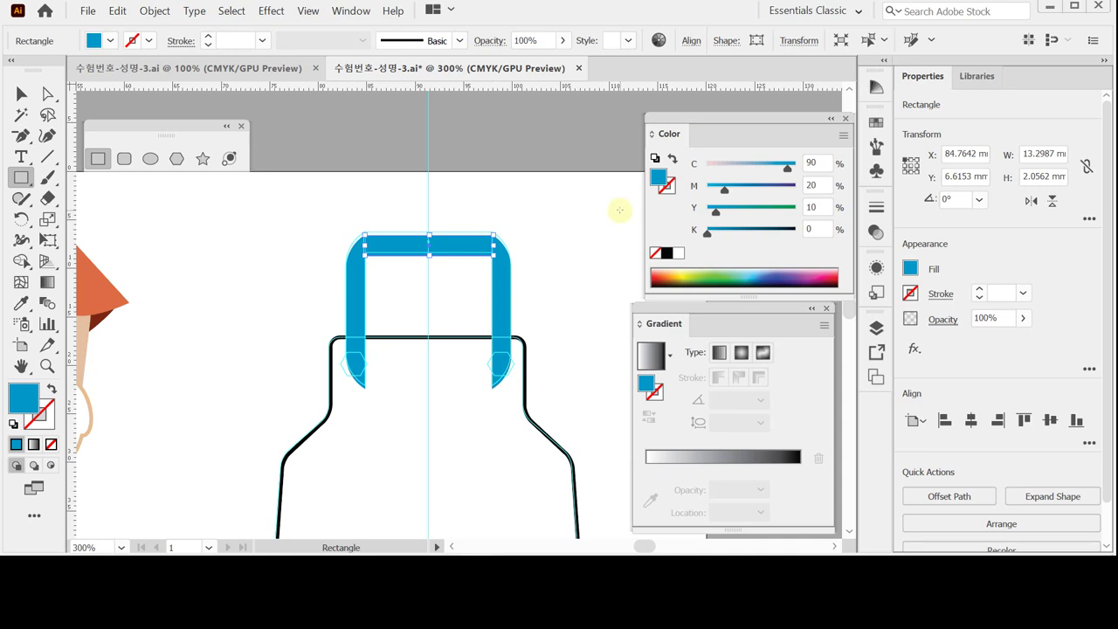
Fill the bar between the straps with pale green, C10 M0 Y10 K0
key("ctrl")
left_click(678, 252)
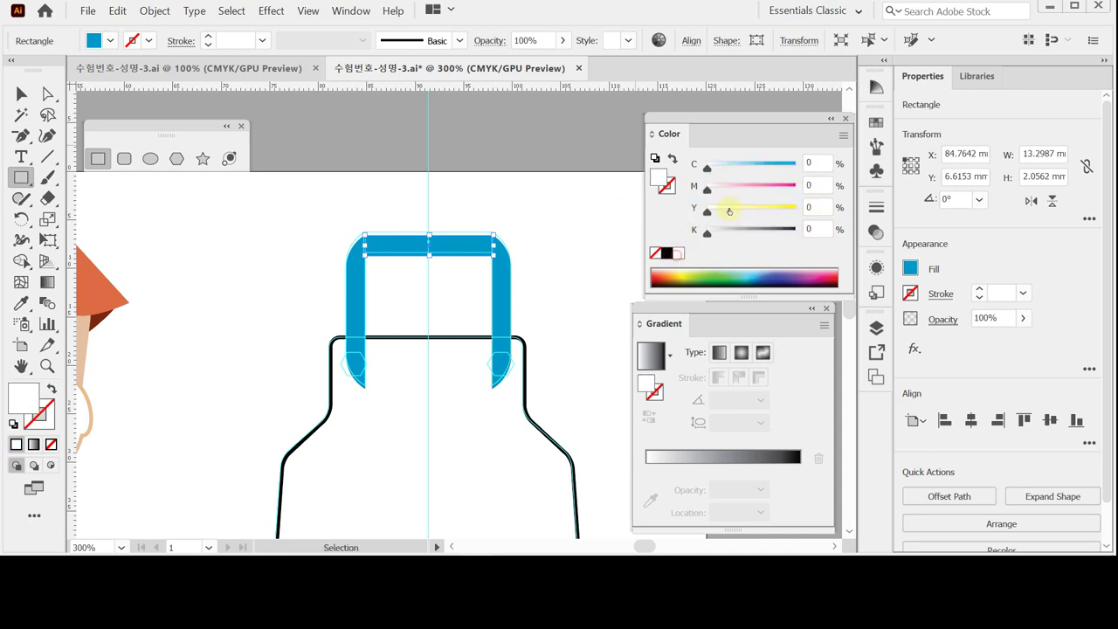
left_click(807, 163)
type("1")
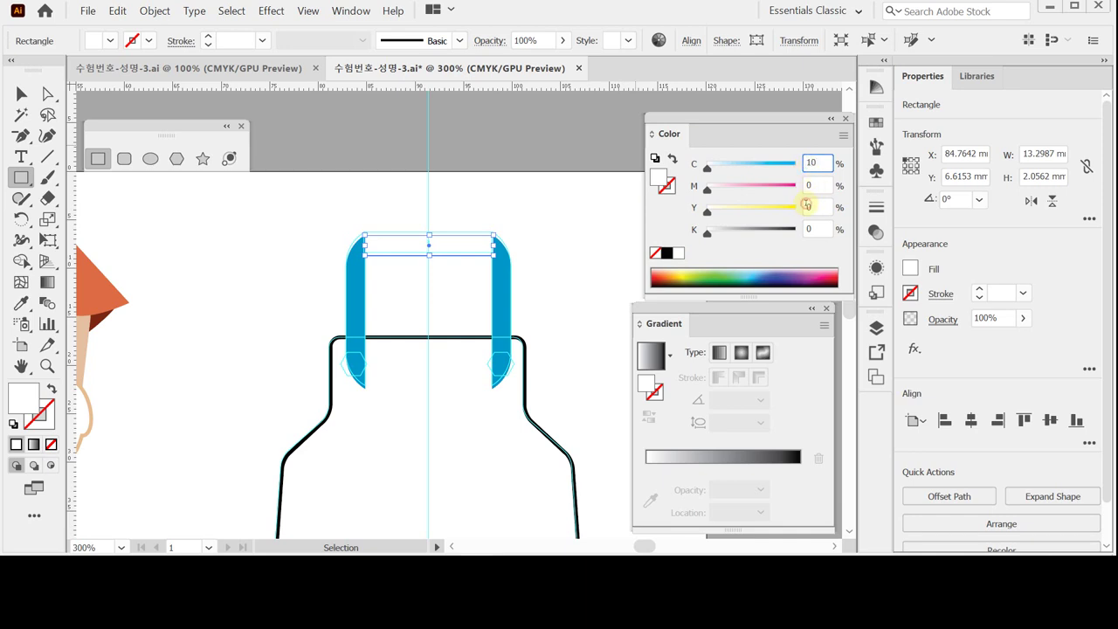
left_click(806, 206)
type("1")
key("Return")
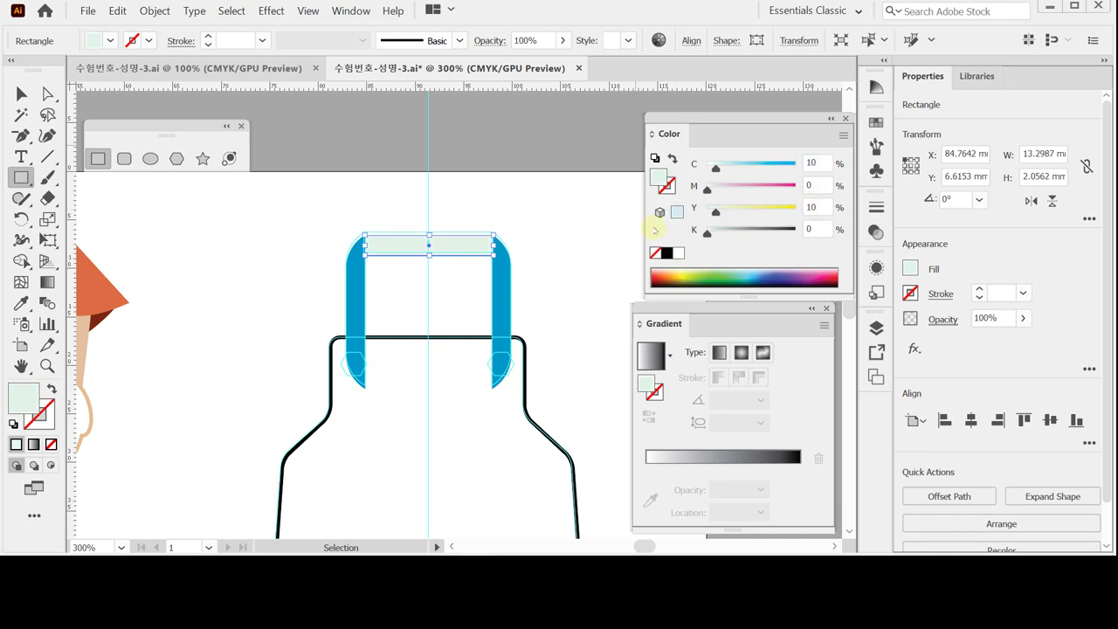
Align the pale green bar and the blue straps at their top edges
left_click(413, 204)
left_click_drag(357, 204, 542, 268)
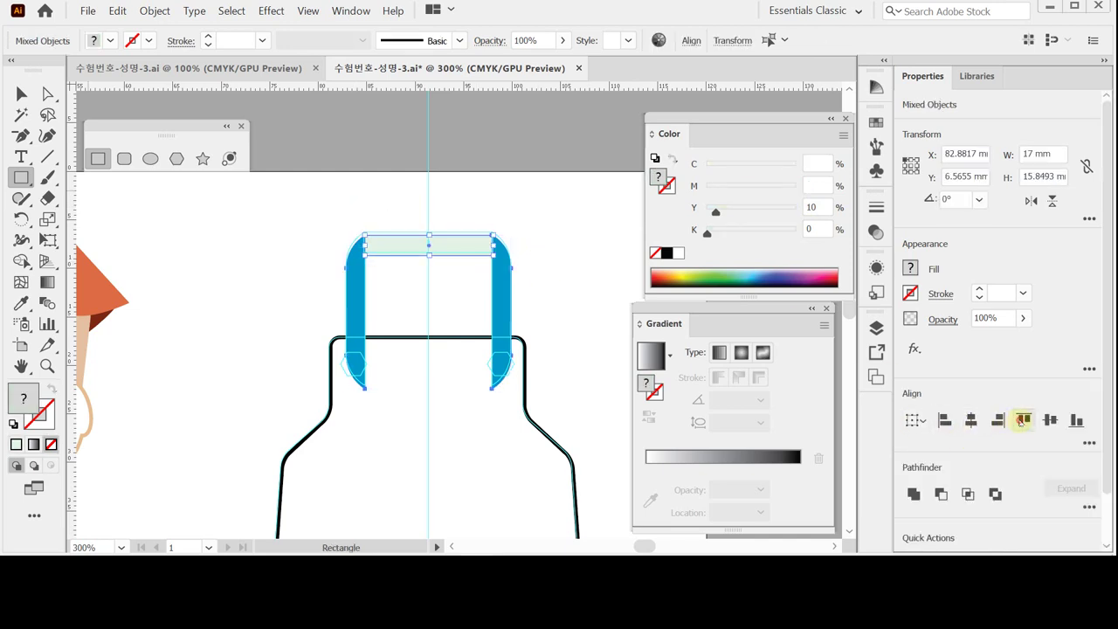
left_click(1023, 420)
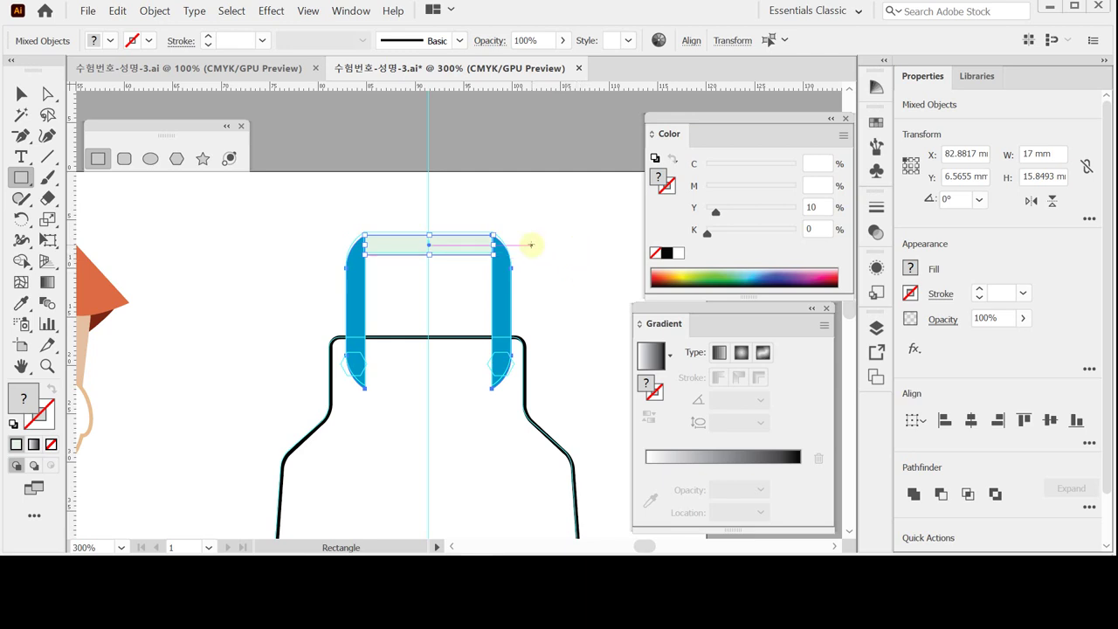
Send the bar and blue straps behind the apron outline and save the document
left_click_drag(317, 208, 512, 274)
right_click(477, 267)
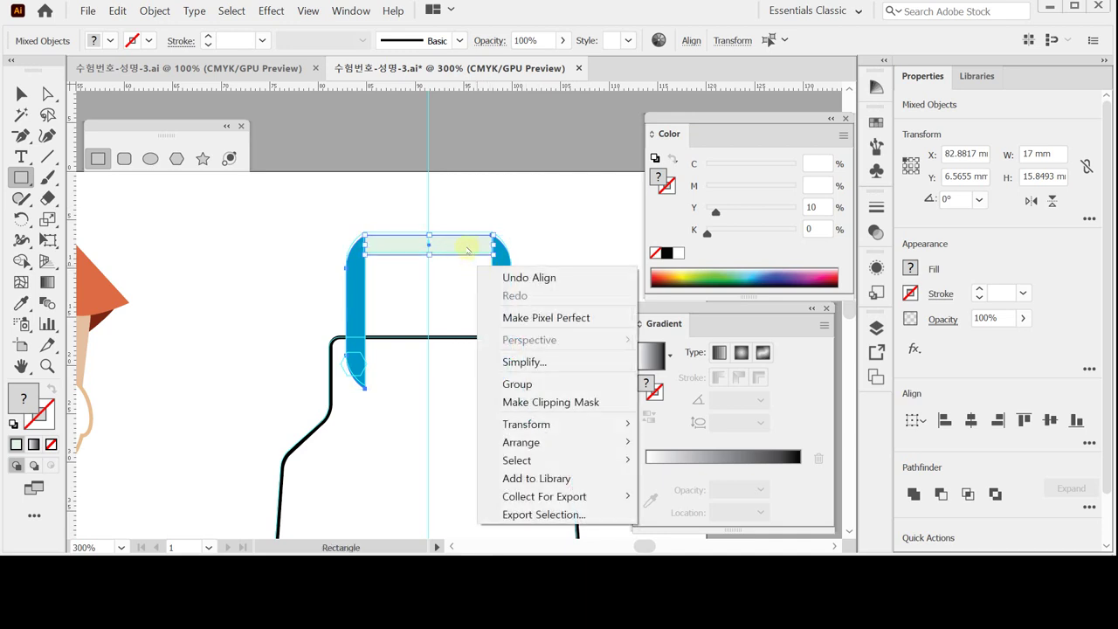
left_click(556, 439)
left_click(675, 478)
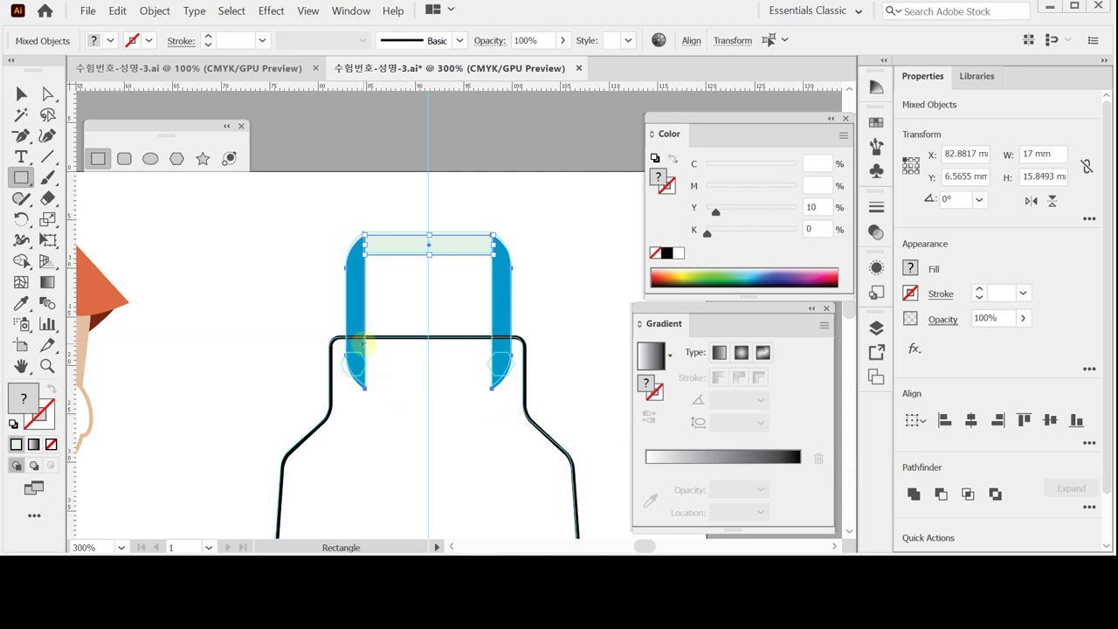
left_click(262, 269, "ctrl")
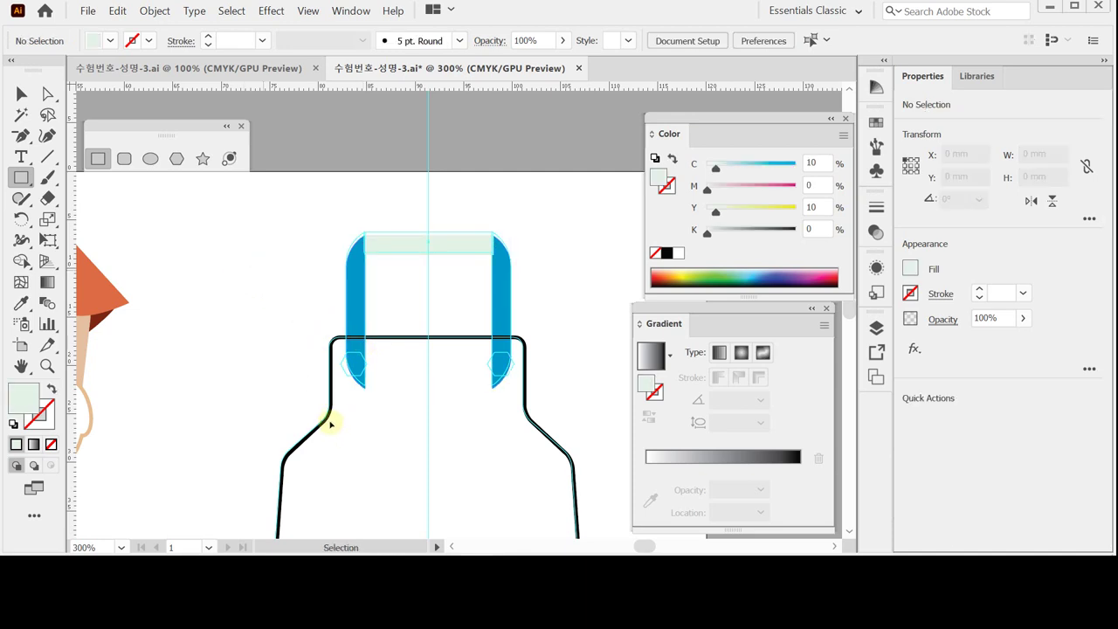
key("ctrl+s")
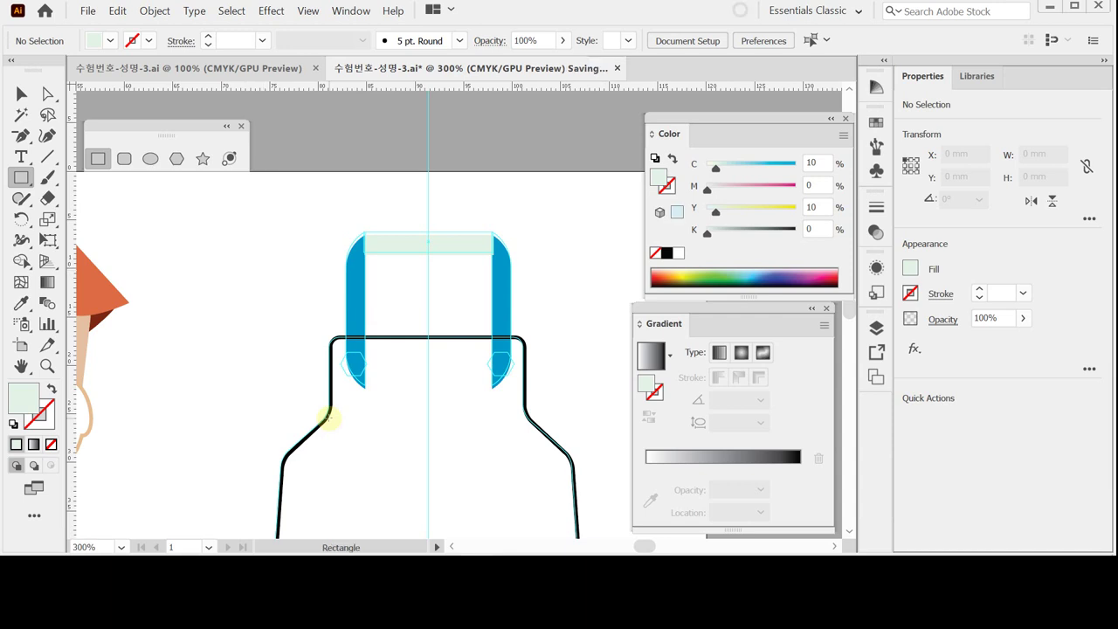
Make a pattern from the beige square containing the large bone and the small angled bone
scroll(237, 367, "left", 5)
scroll(166, 379, "left", 8)
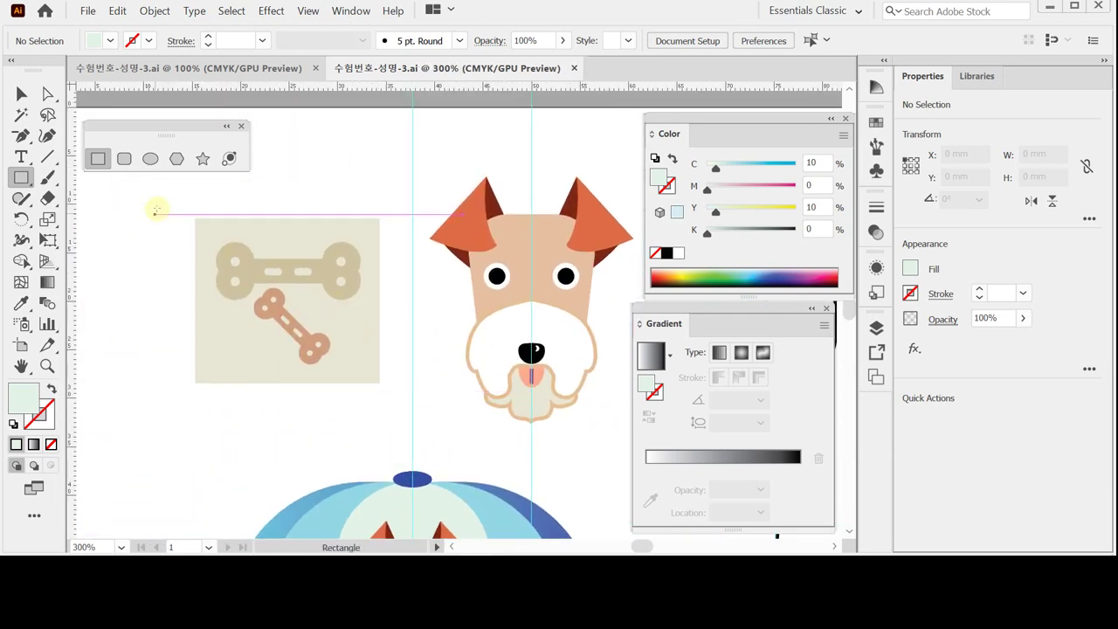
left_click_drag(167, 207, 321, 369)
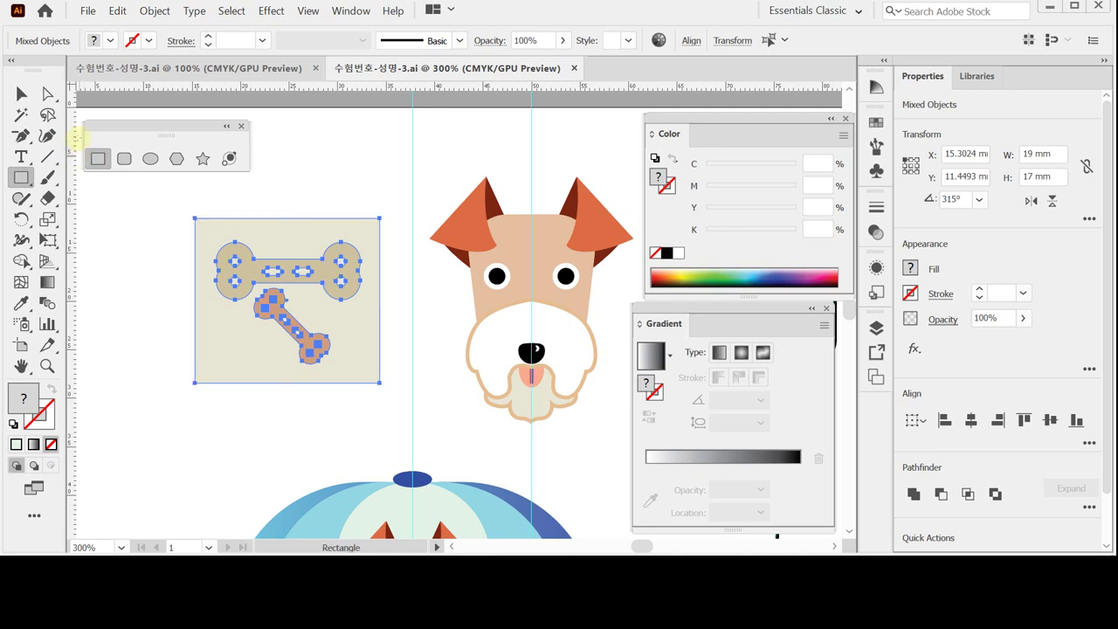
left_click(20, 93)
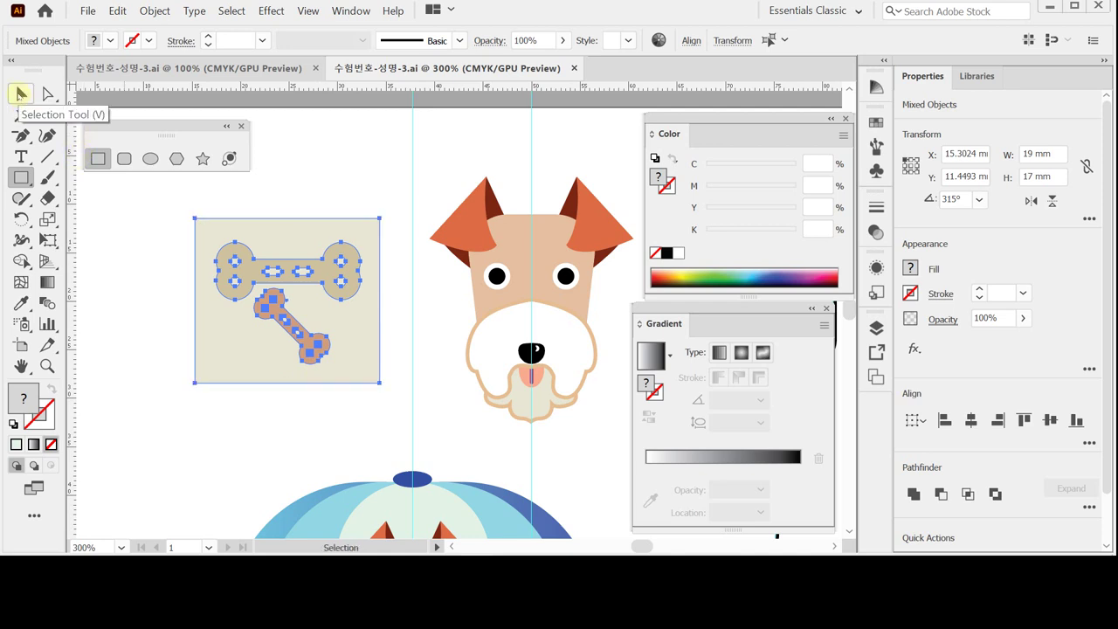
left_click(155, 11)
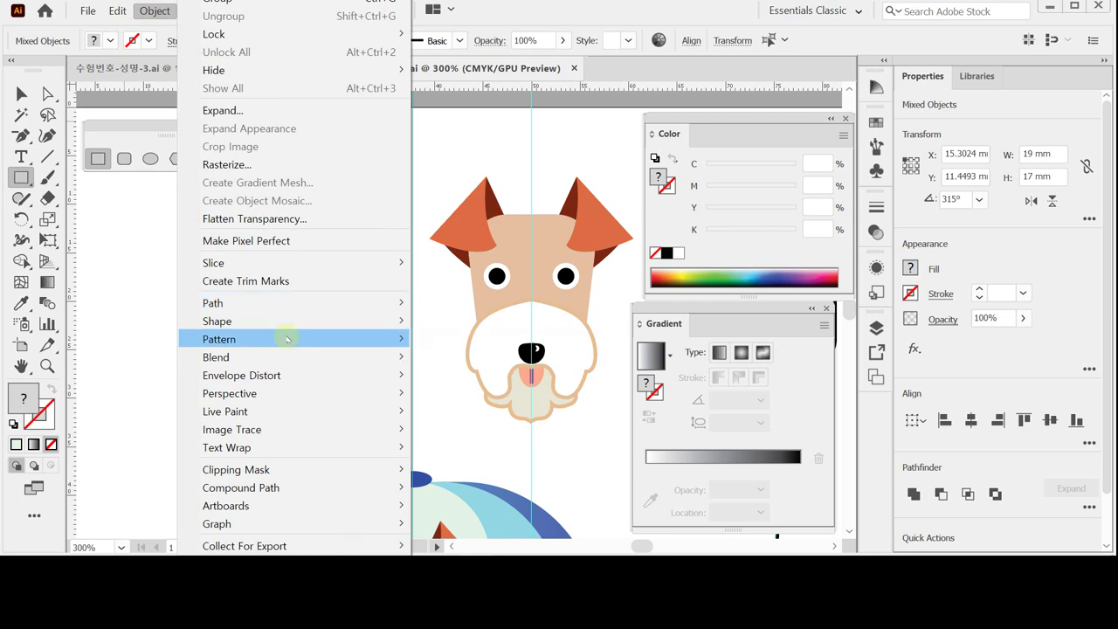
mouse_move(286, 339)
left_click(446, 340)
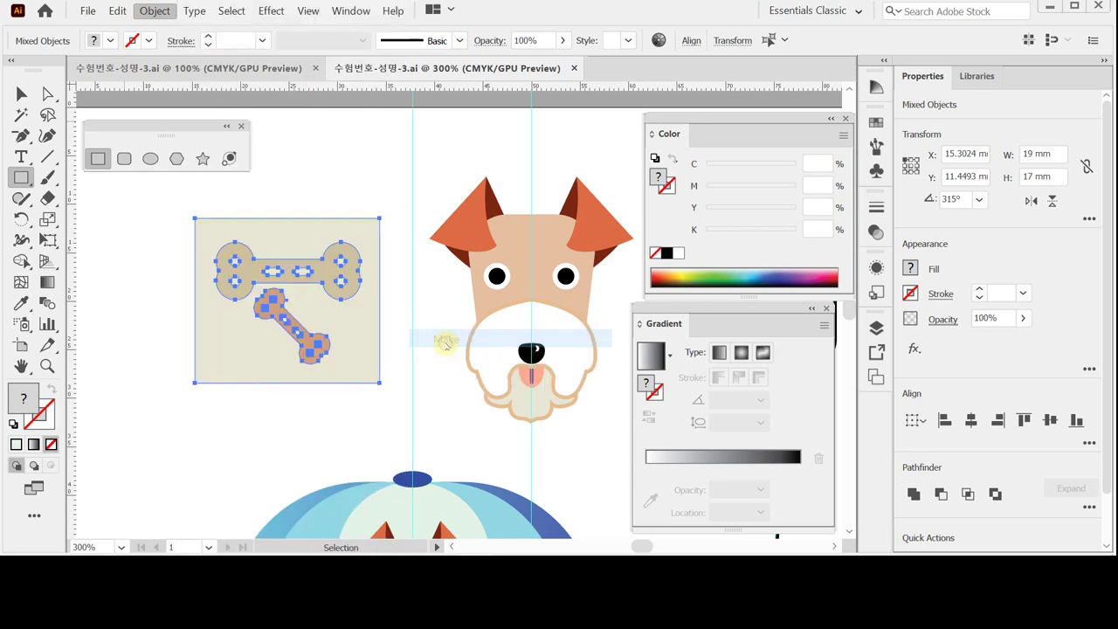
left_click(469, 190)
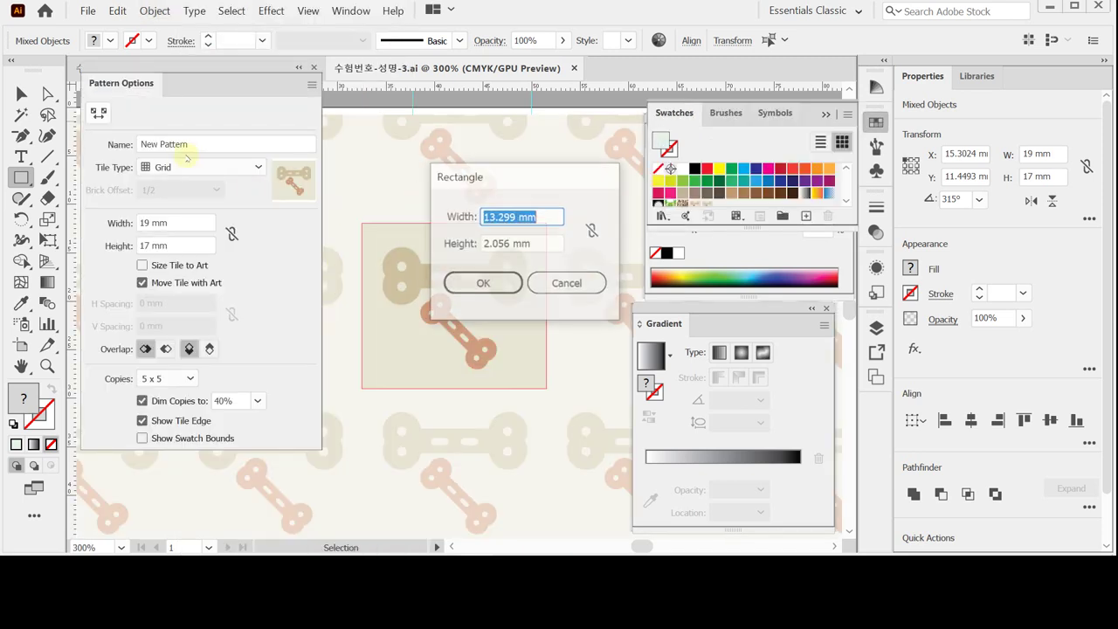
left_click(572, 283)
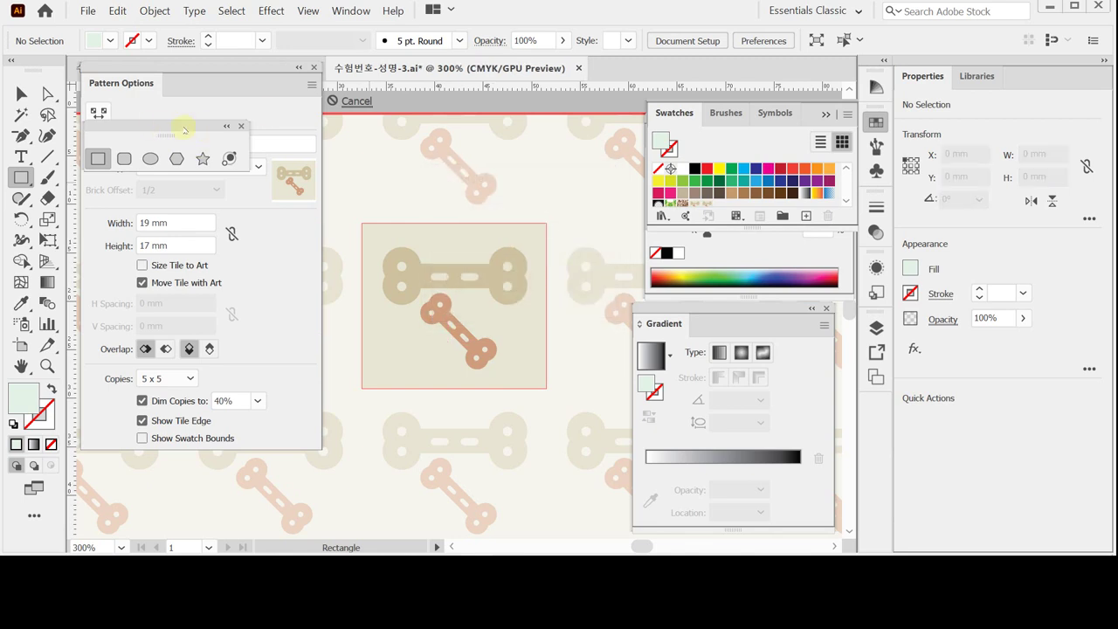
Name the bone pattern 뼈다귀 and leave pattern editing with the Grid tile at 19 by 17 mm
left_click_drag(188, 128, 482, 171)
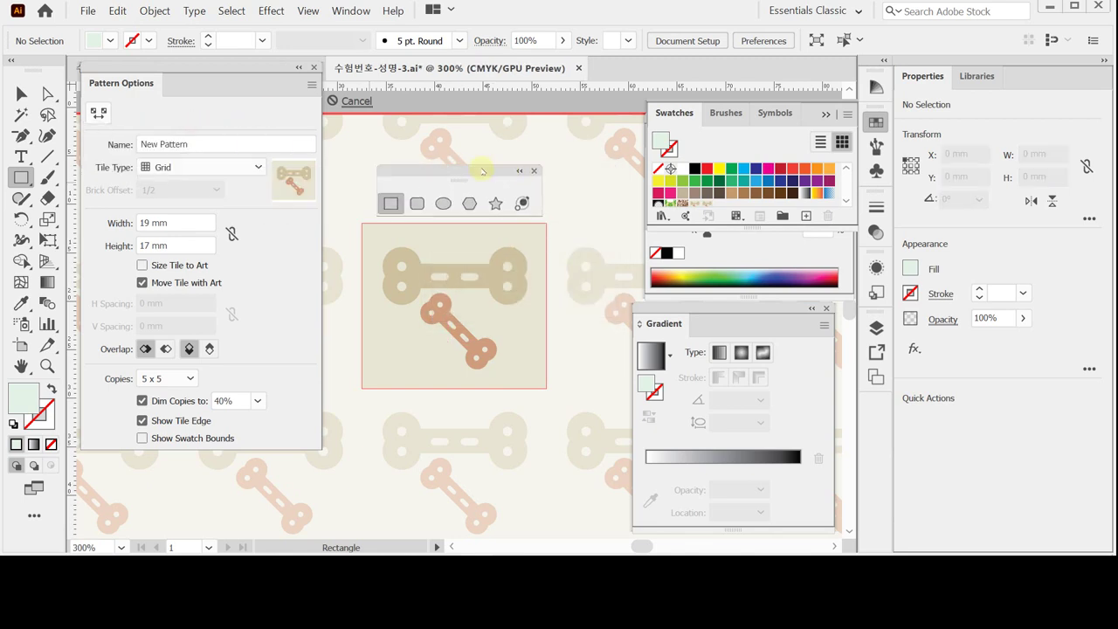
triple_click(215, 145)
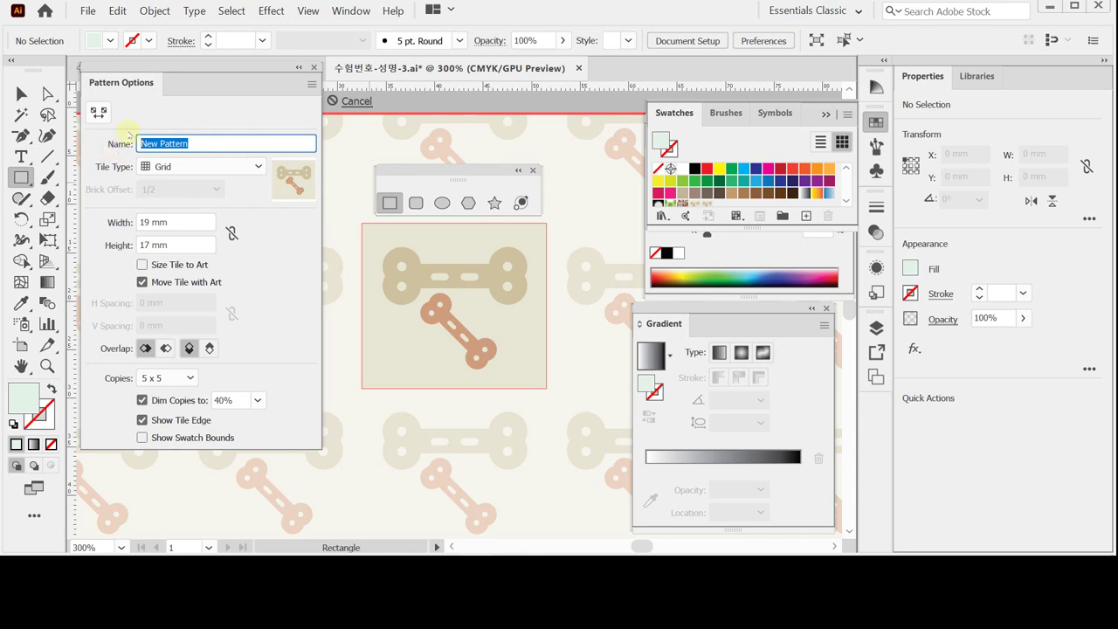
type("ㅂㅕㄷㅏㄱㅜ")
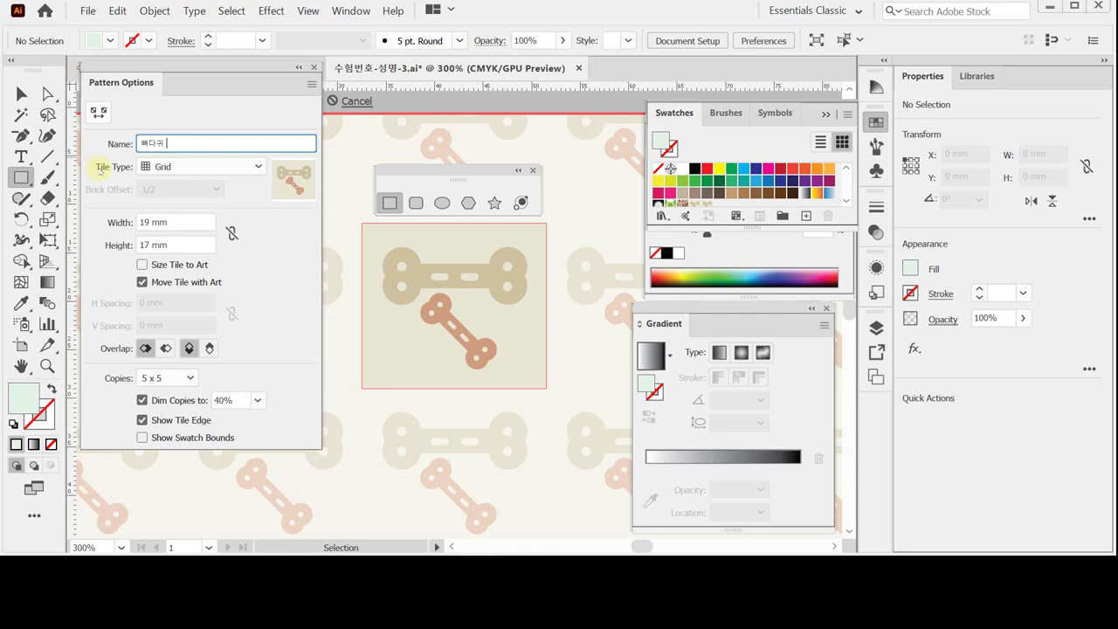
key("Return")
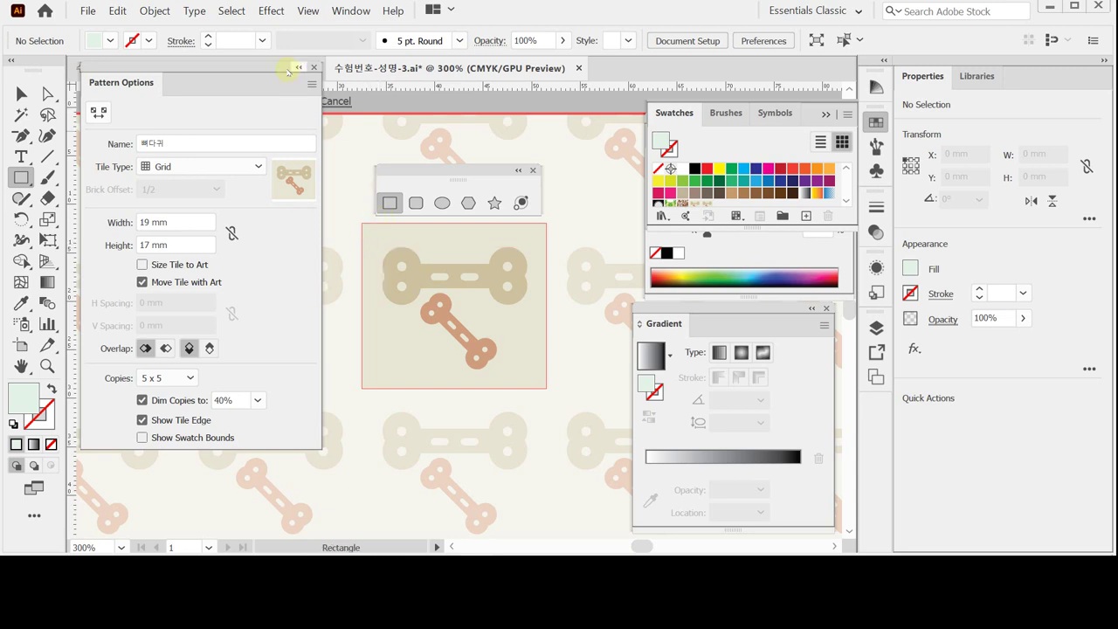
left_click_drag(270, 68, 310, 169)
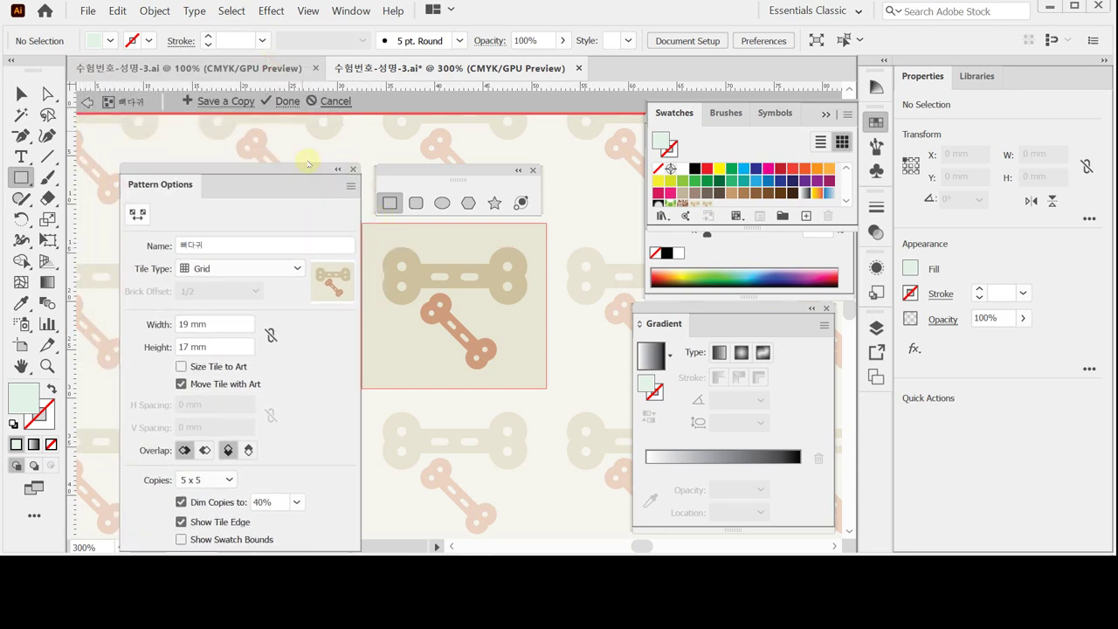
left_click(87, 103)
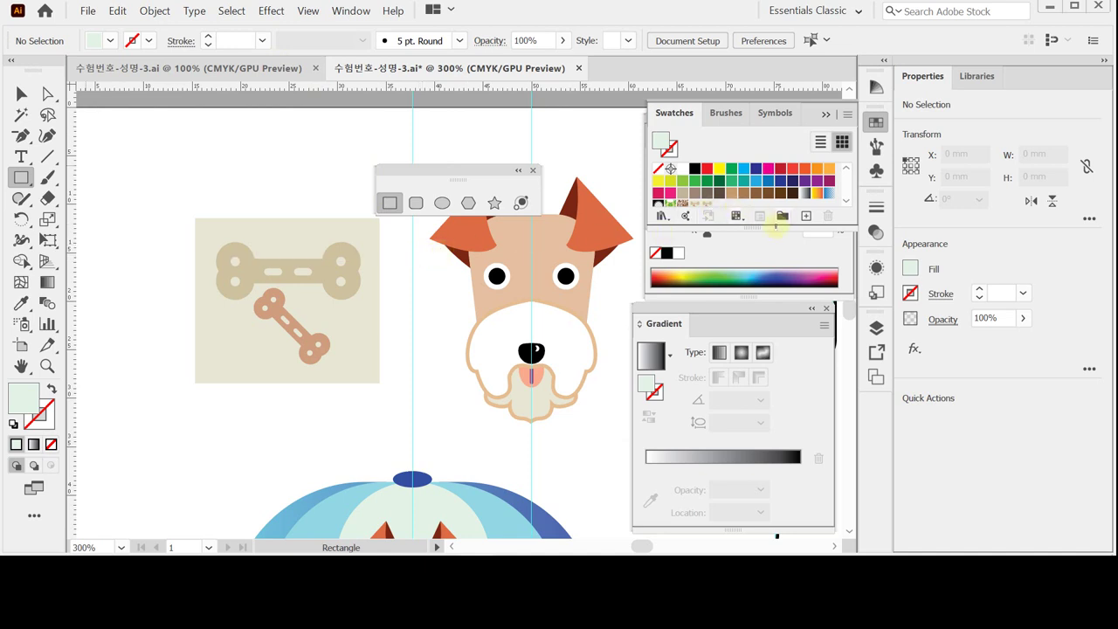
Fill the apron body with the bone pattern swatch and remove its black stroke
left_click_drag(777, 226, 780, 225)
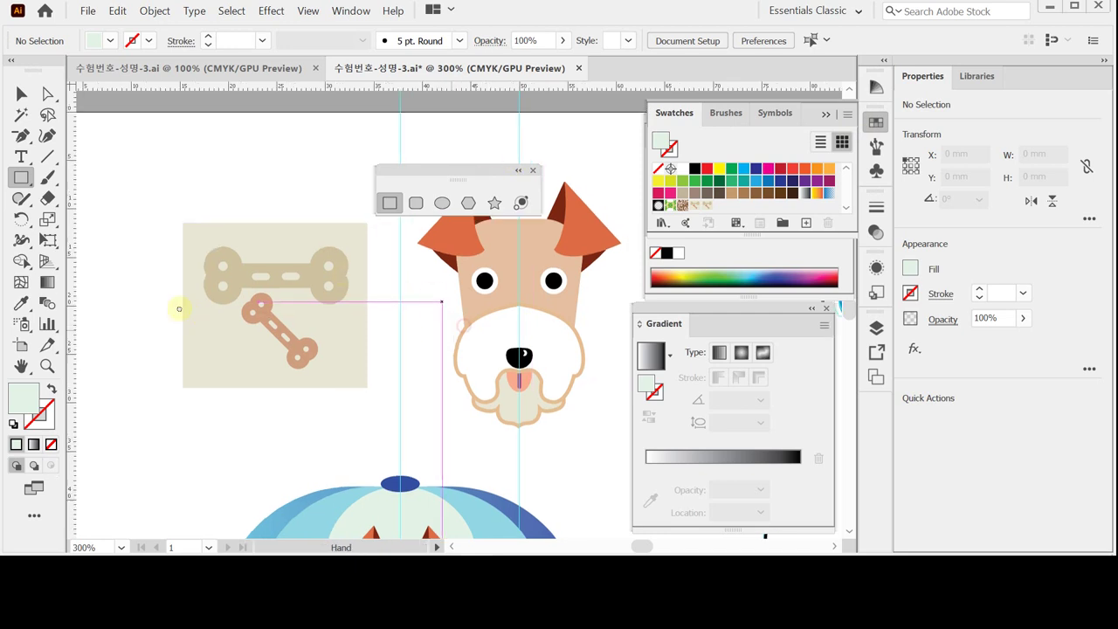
scroll(180, 309, "right", 5)
left_click_drag(489, 355, 324, 282)
left_click_drag(417, 320, 352, 304)
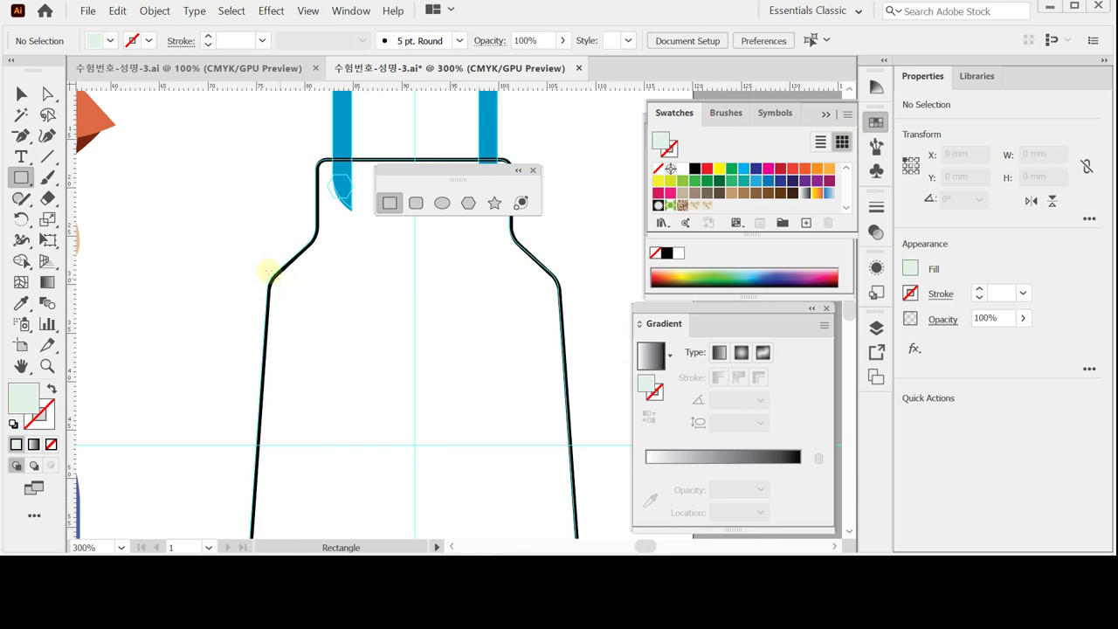
left_click_drag(268, 266, 300, 299)
key("ctrl+z")
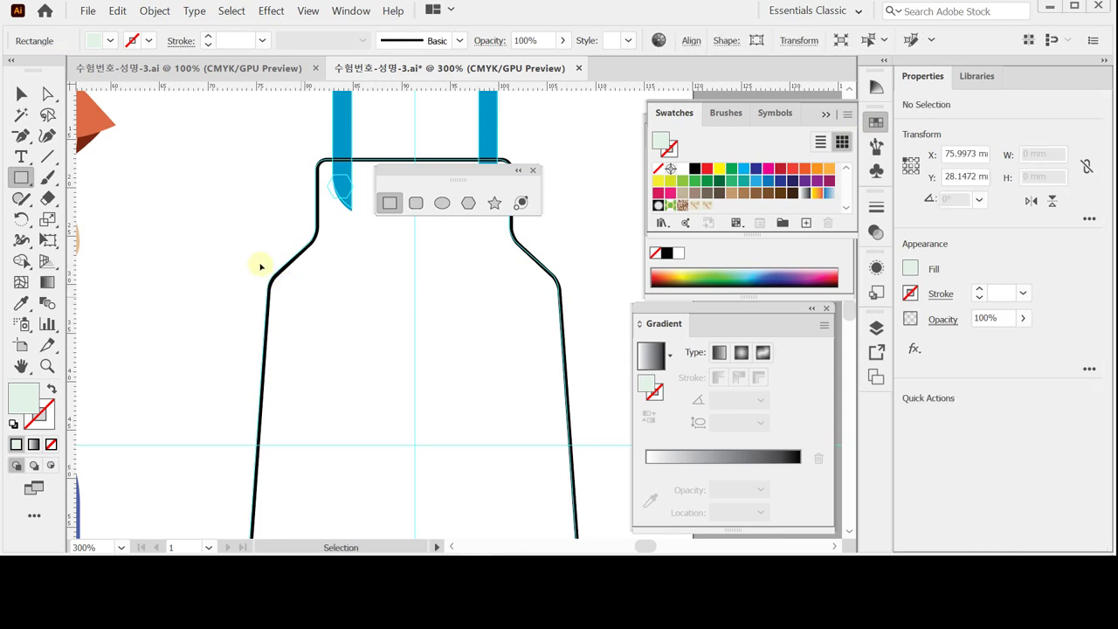
key("ctrl+z")
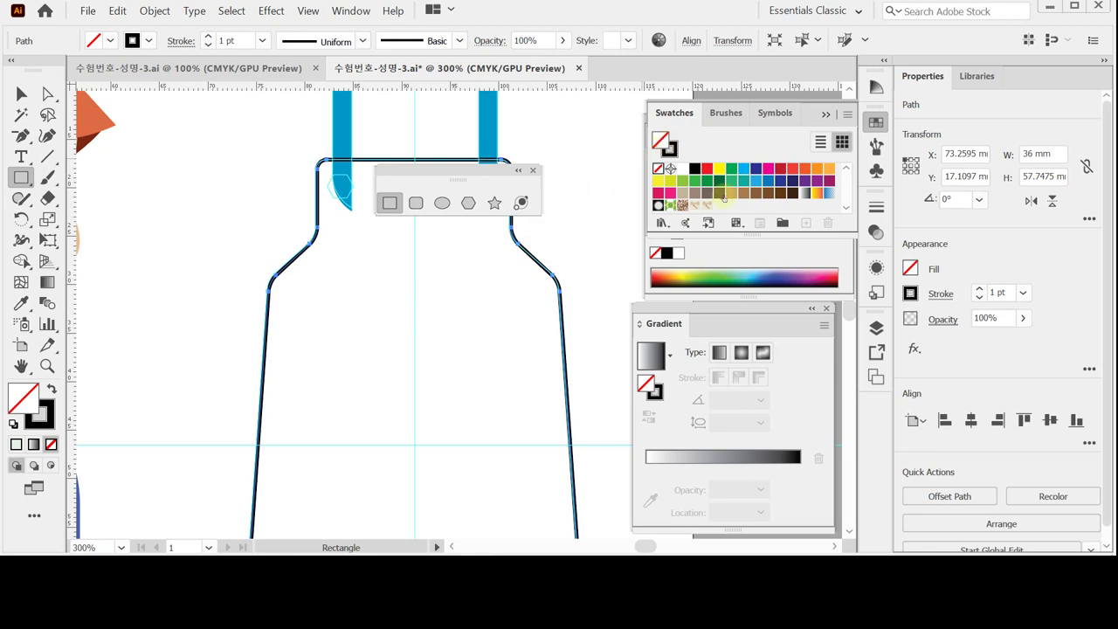
left_click(707, 206)
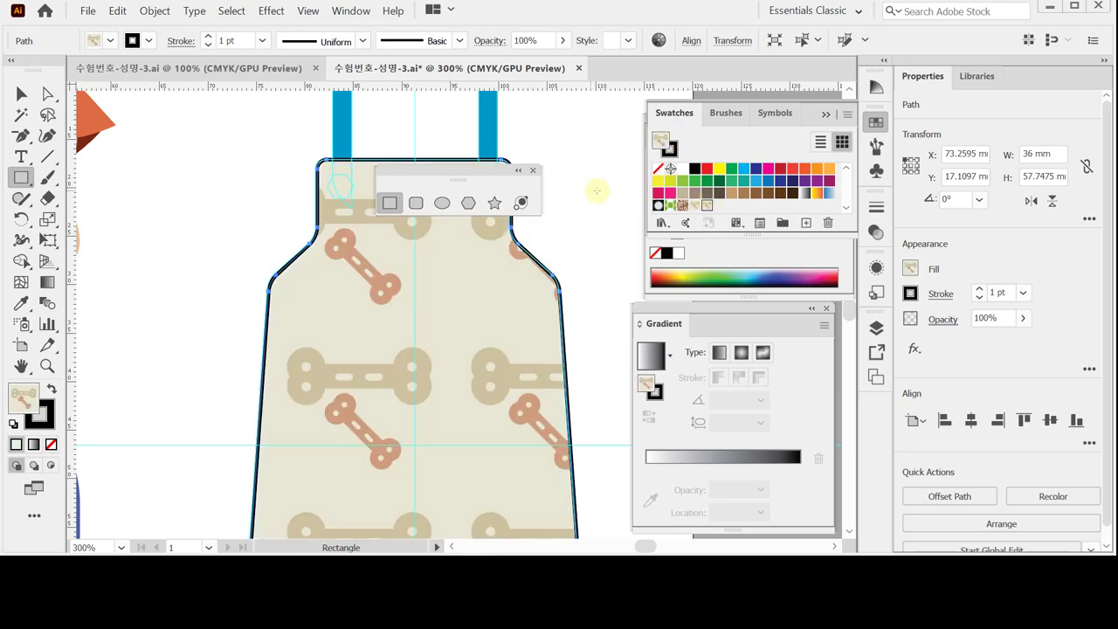
left_click(670, 152)
left_click(659, 169)
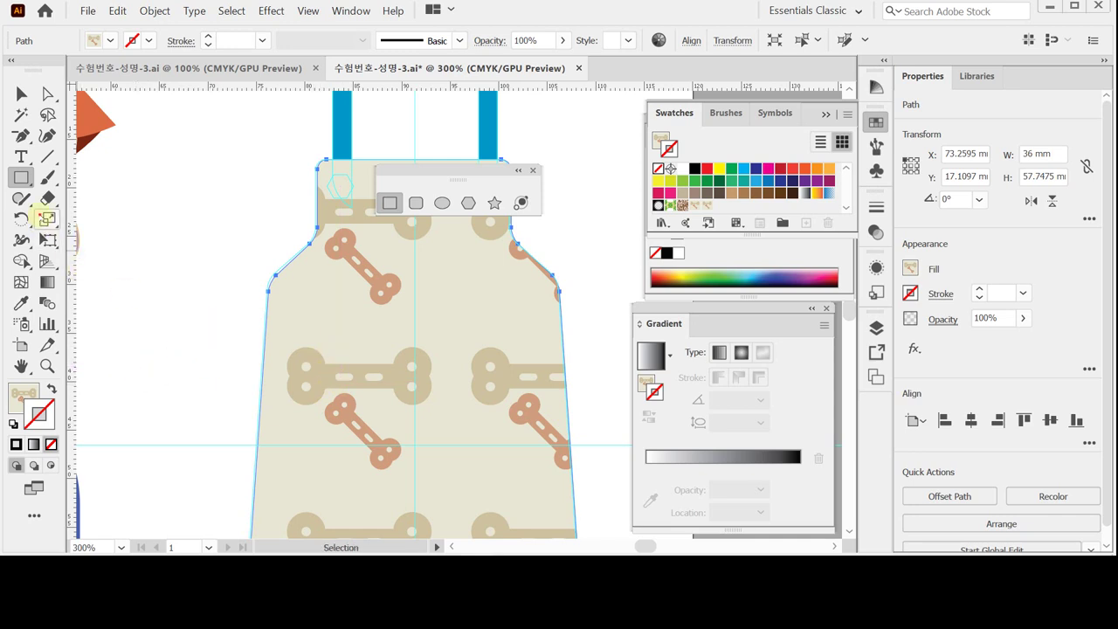
Scale only the bone pattern inside the apron uniformly to 40%, with Transform Objects off and Transform Patterns on
double_click(45, 218)
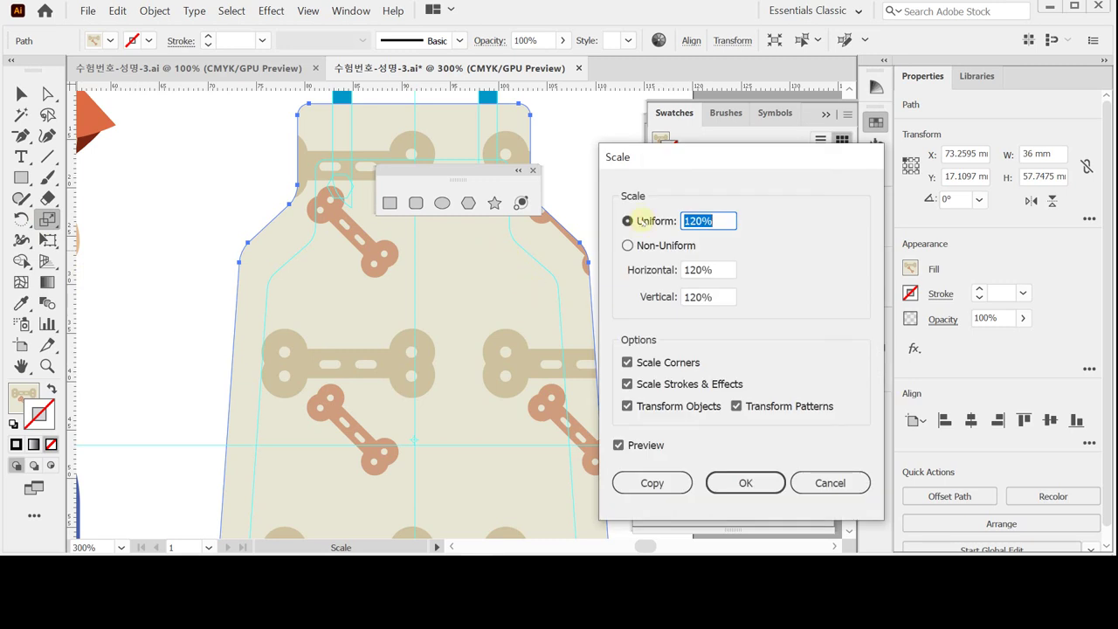
type("40")
key("Tab")
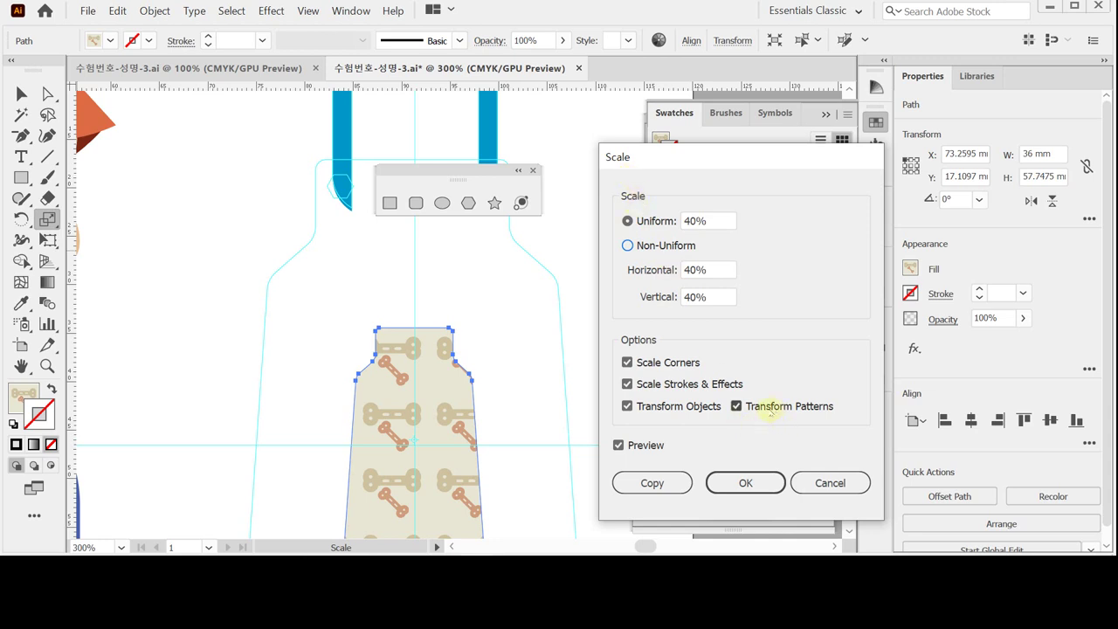
left_click(681, 409)
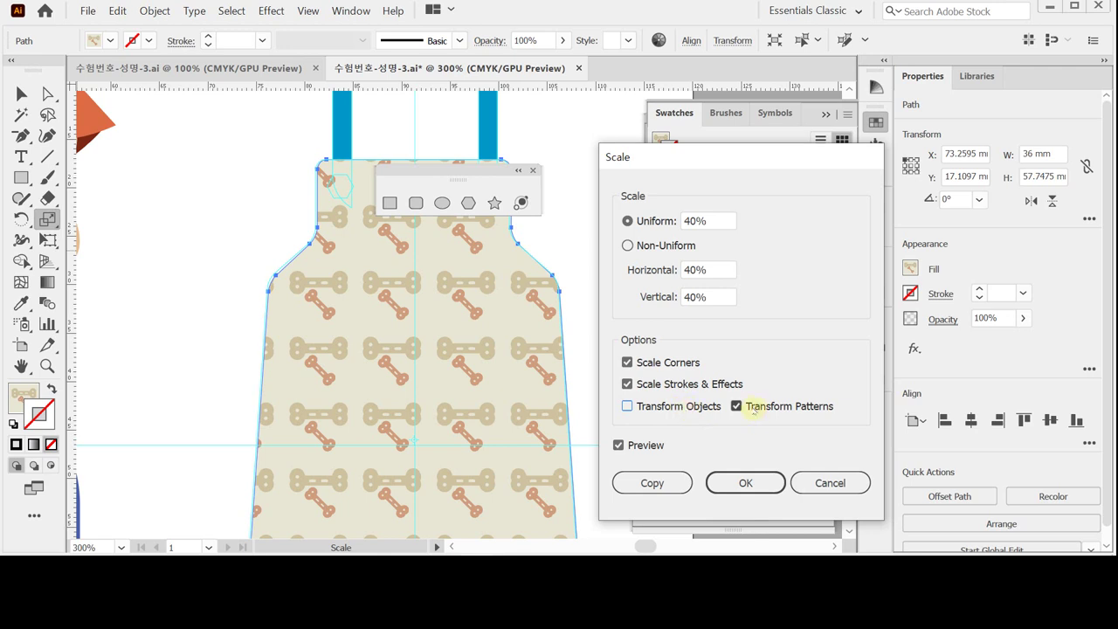
left_click(746, 482)
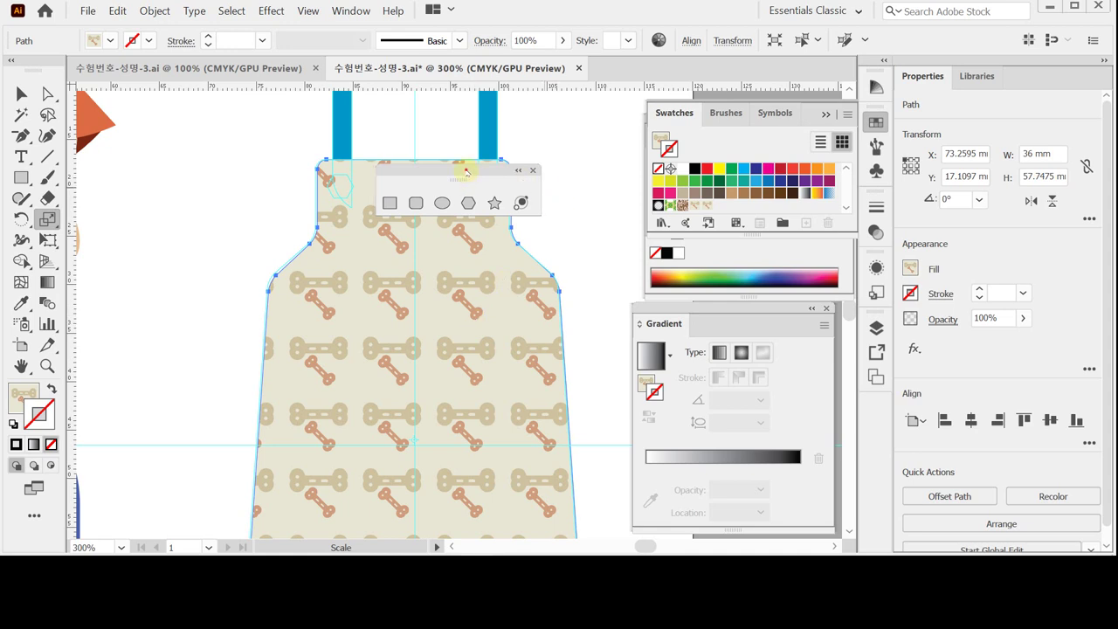
Draw a hexagon about 2.9 by 2.5 mm over the guide at the left strap end, filled with the strap's blue
left_click_drag(464, 172, 247, 186)
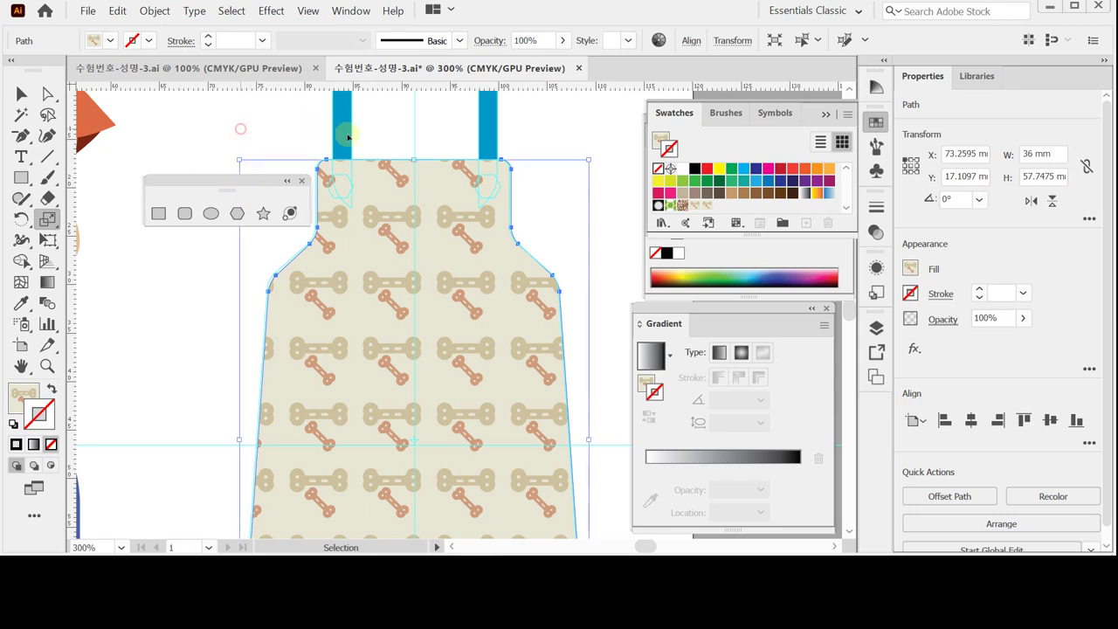
left_click(332, 147, "ctrl")
left_click(333, 147)
left_click(279, 133)
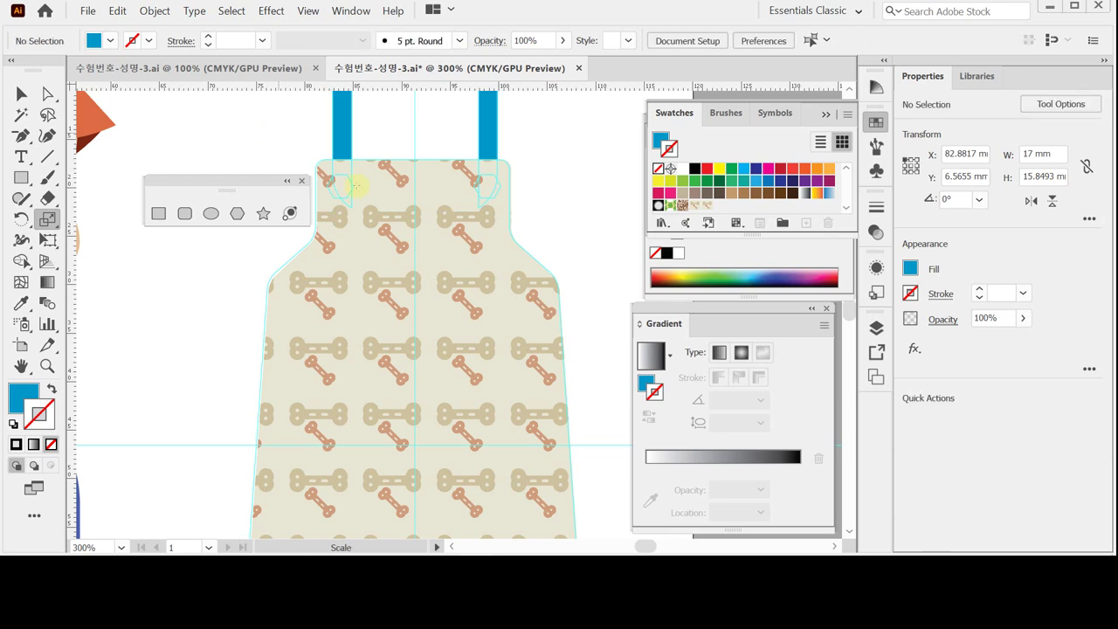
left_click(402, 245)
left_click(450, 264)
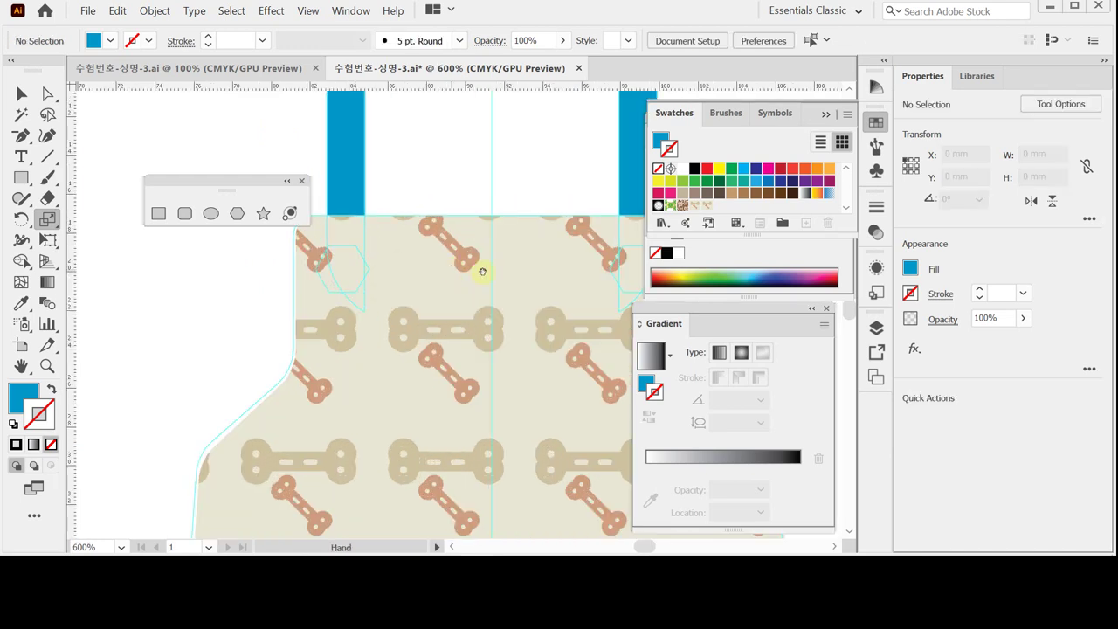
left_click_drag(481, 273, 428, 283)
left_click(876, 122)
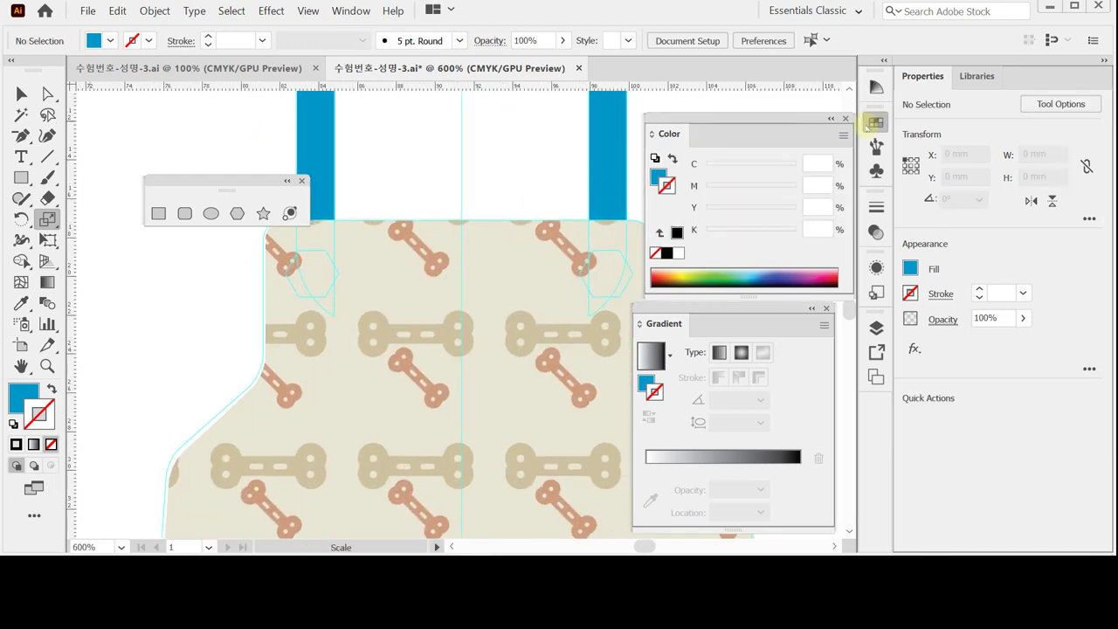
left_click(660, 175)
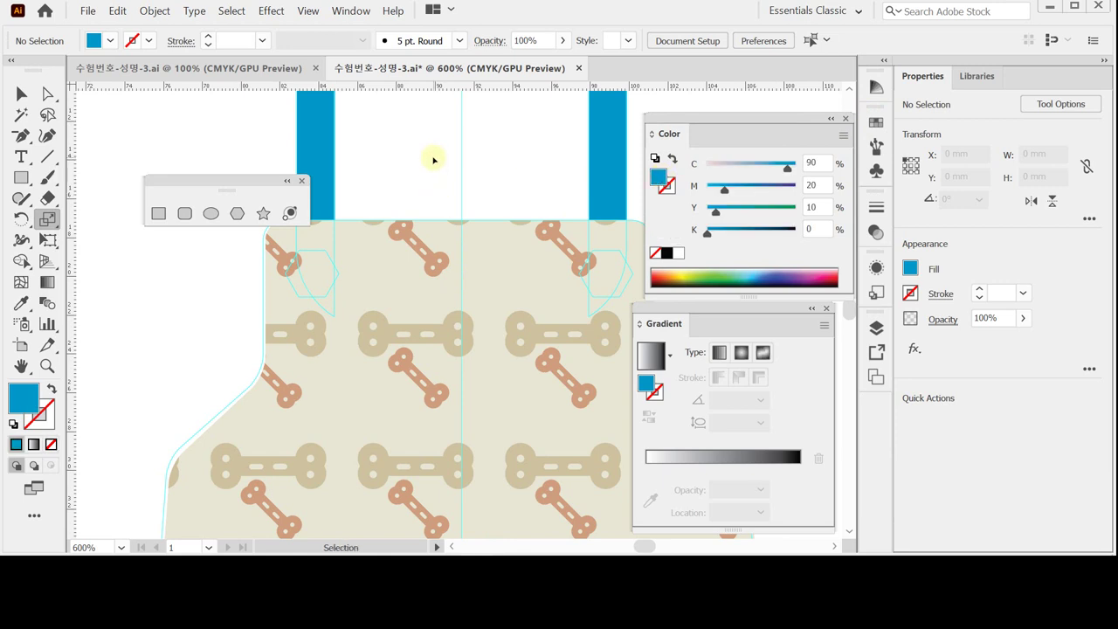
left_click(237, 213)
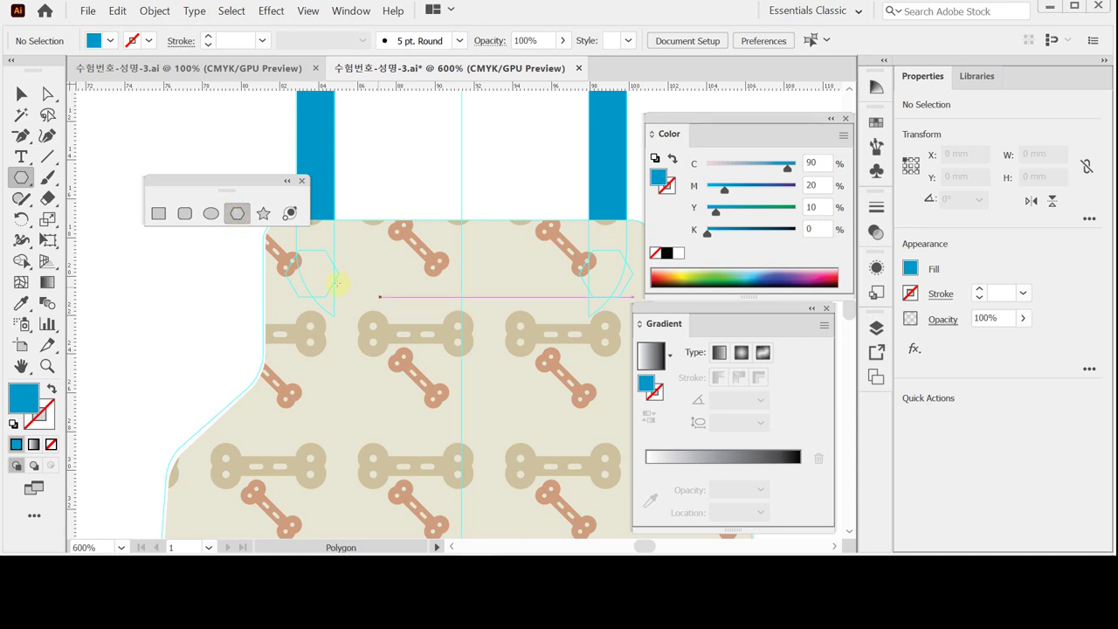
left_click_drag(291, 259, 313, 274)
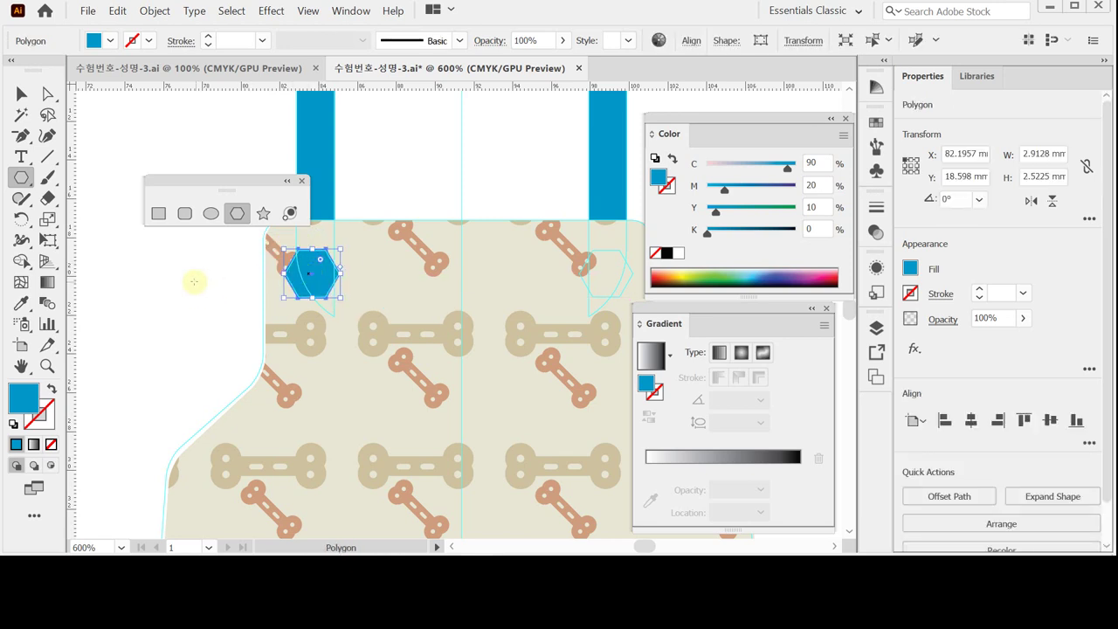
Draw a trial polygon beside the apron, varying its number of sides, and delete it
left_click_drag(203, 288, 222, 308)
key("Down")
key("Down")
key("Down")
key("Up")
key("Up")
key("Up")
key("Up")
key("Up")
key("Up")
key("Up")
key("Up")
key("Down")
key("Down")
key("Down")
key("Down")
key("Down")
key("Up")
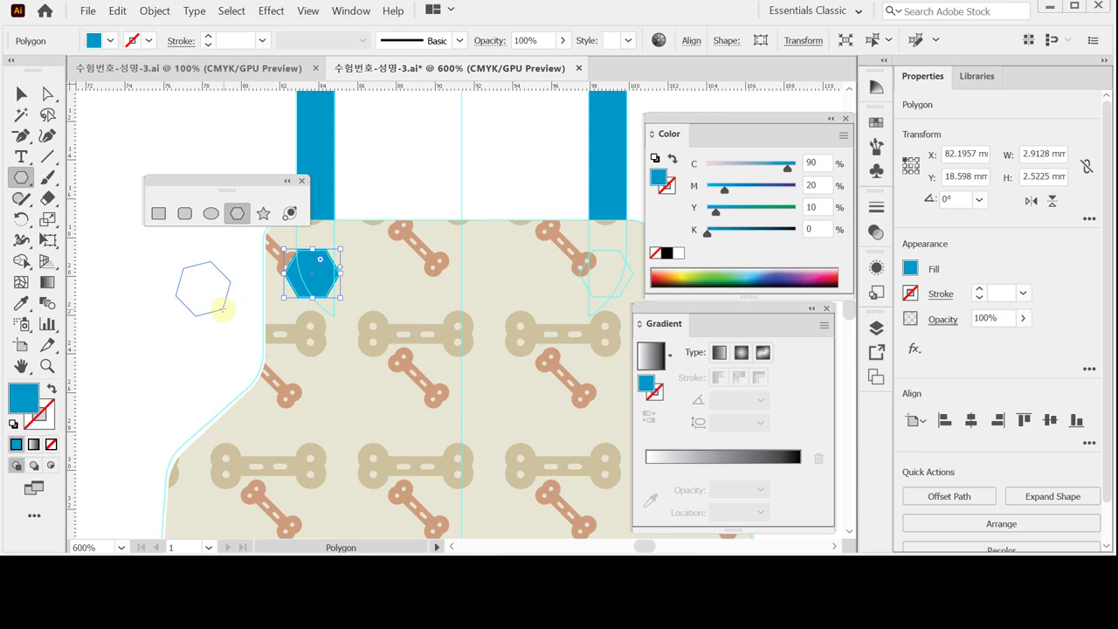
left_click_drag(223, 307, 225, 304)
left_click_drag(224, 304, 226, 306)
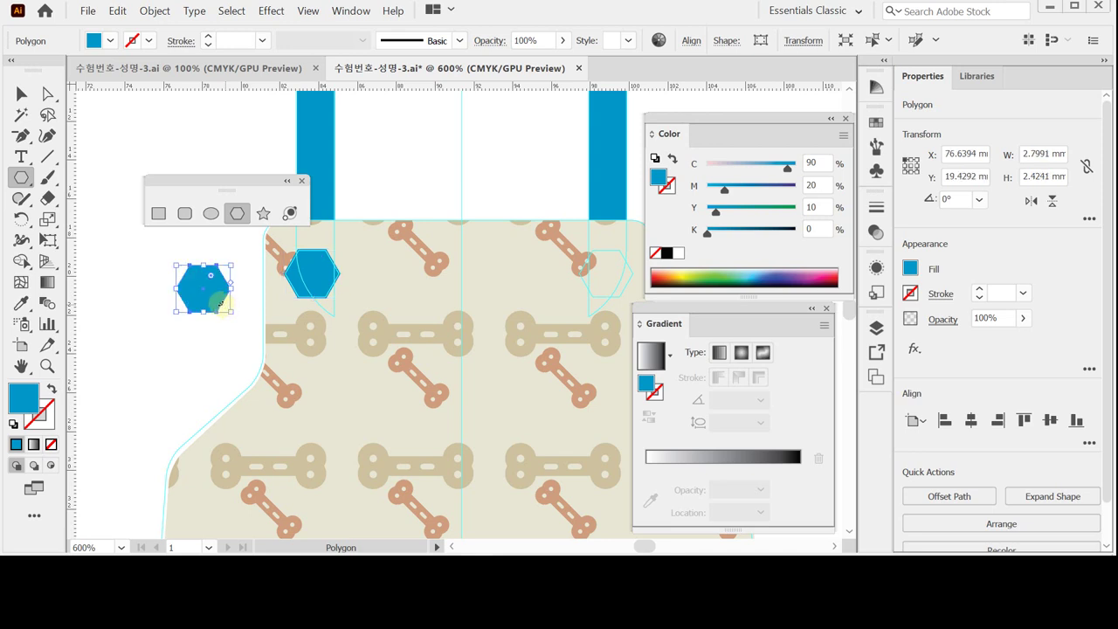
key("Delete")
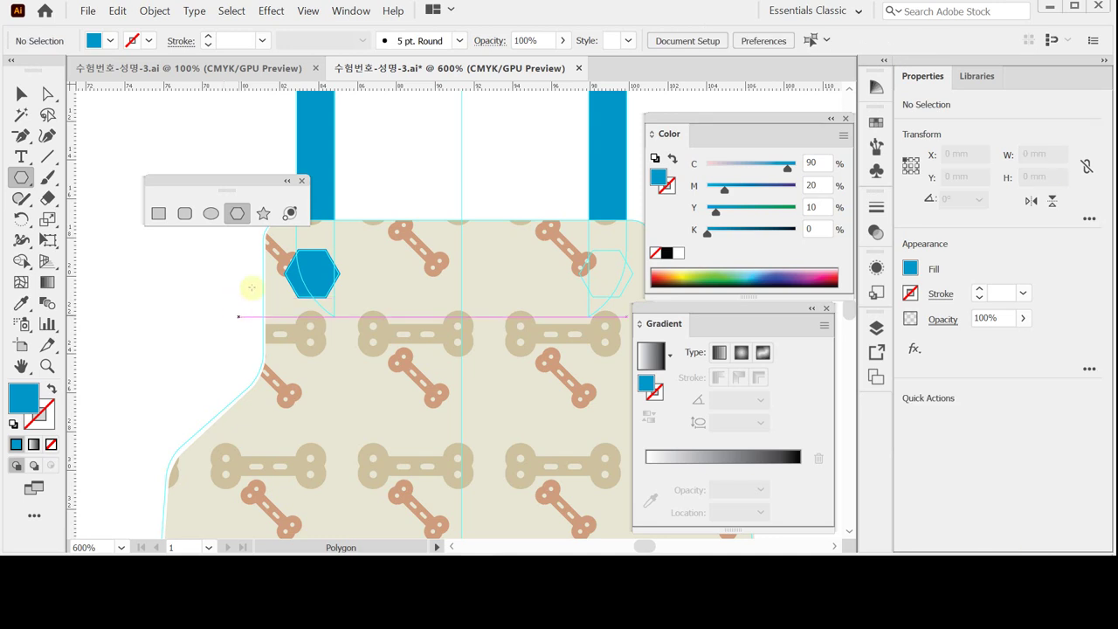
Copy the blue hexagon horizontally onto the guide at the right strap end and save the document
left_click_drag(319, 296, 498, 310)
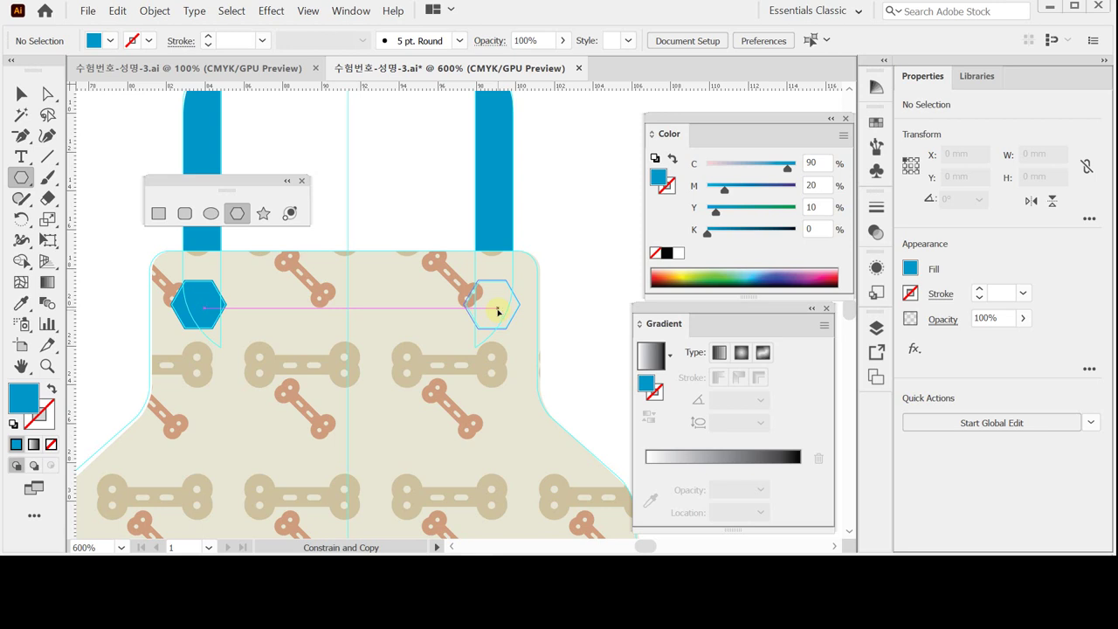
left_click_drag(496, 310, 495, 308)
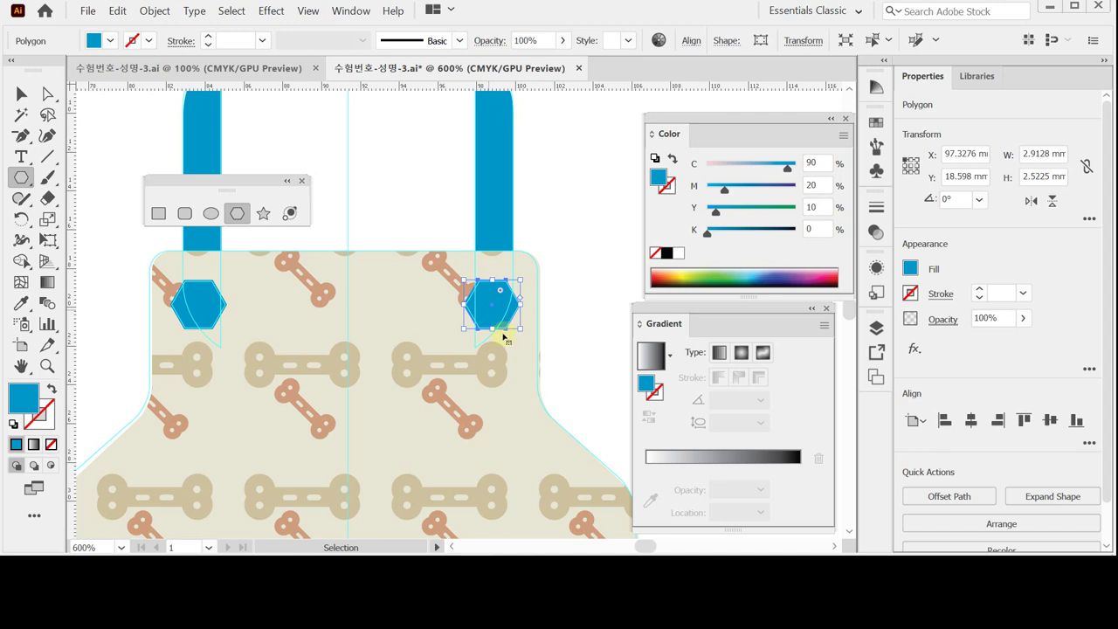
scroll(500, 336, "down", 2)
key("ctrl+s")
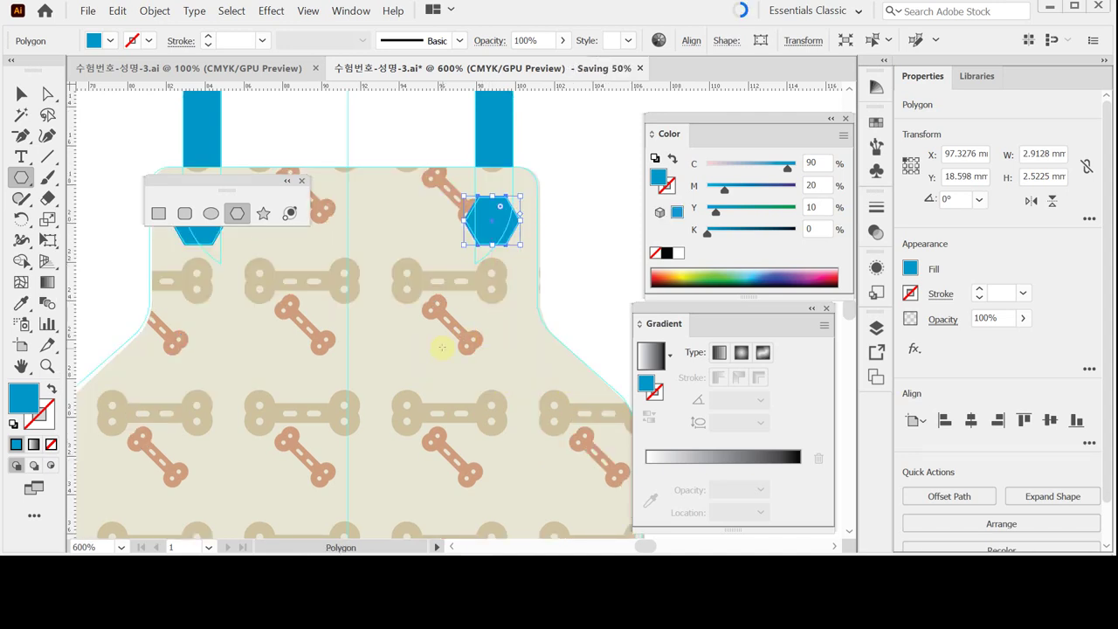
Create a 16 by 16 mm circle centred on the vertical guide in the middle of the apron
scroll(436, 349, "down", 2)
scroll(439, 347, "down", 1)
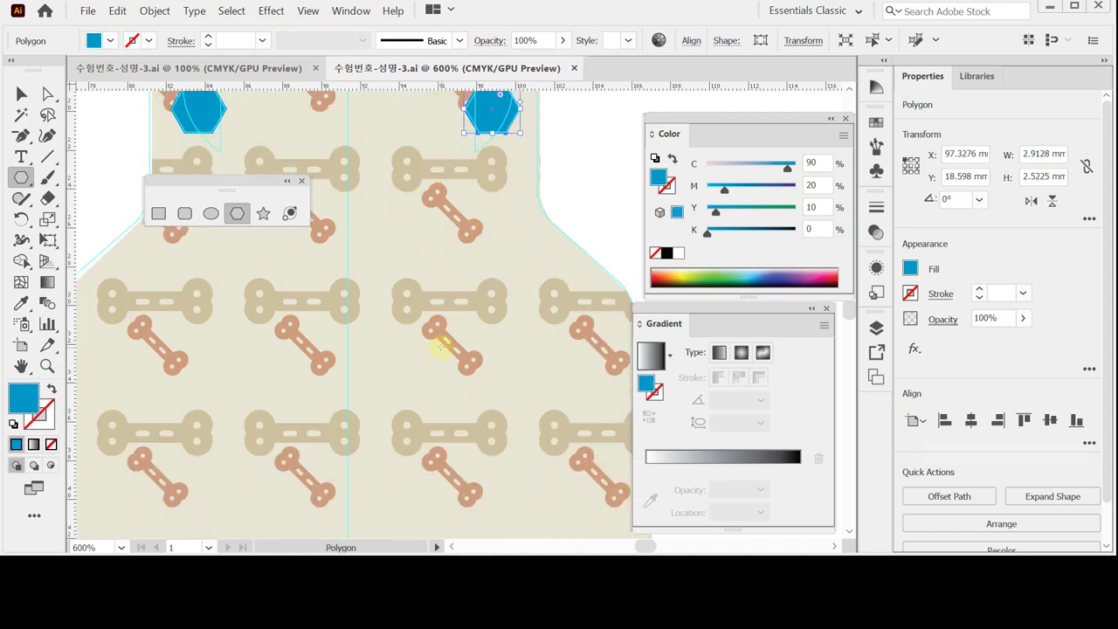
left_click(370, 363, "ctrl+alt")
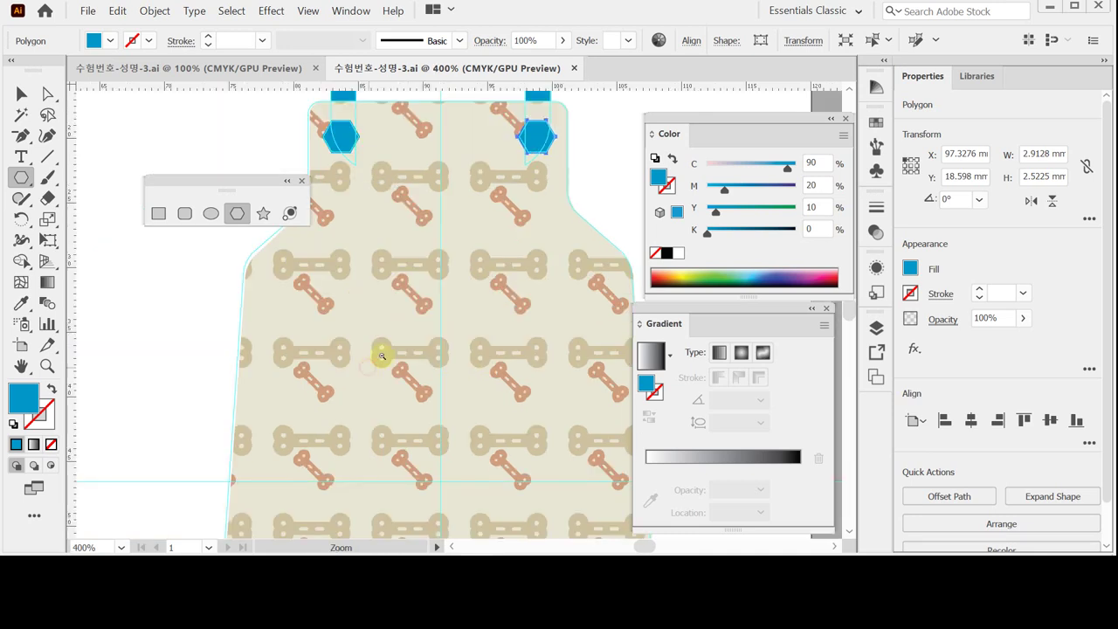
left_click_drag(426, 310, 389, 280)
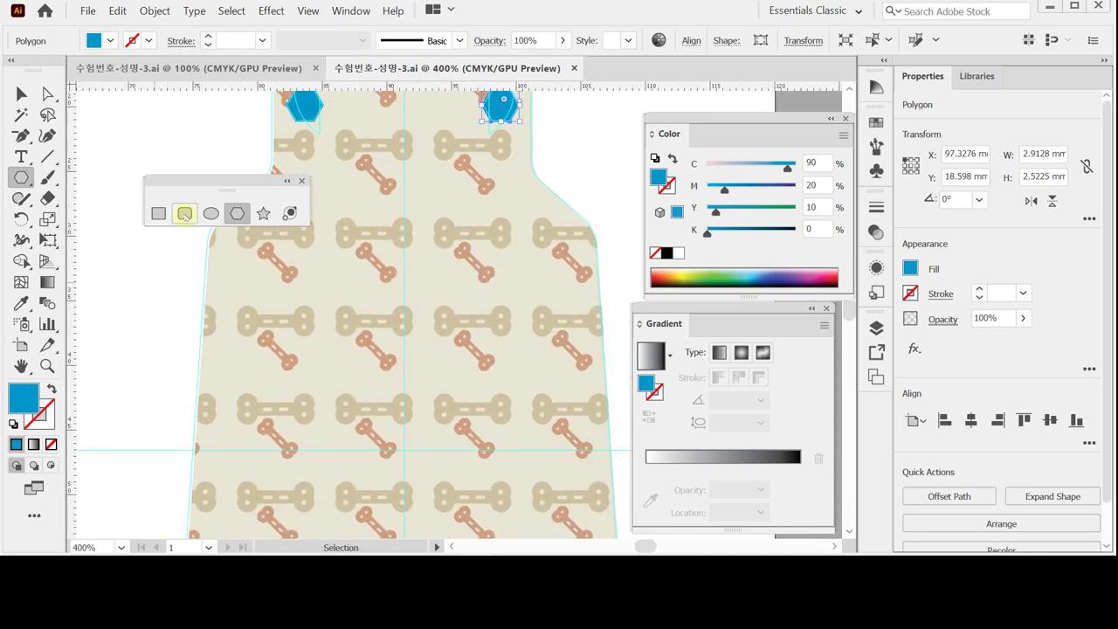
left_click(211, 213)
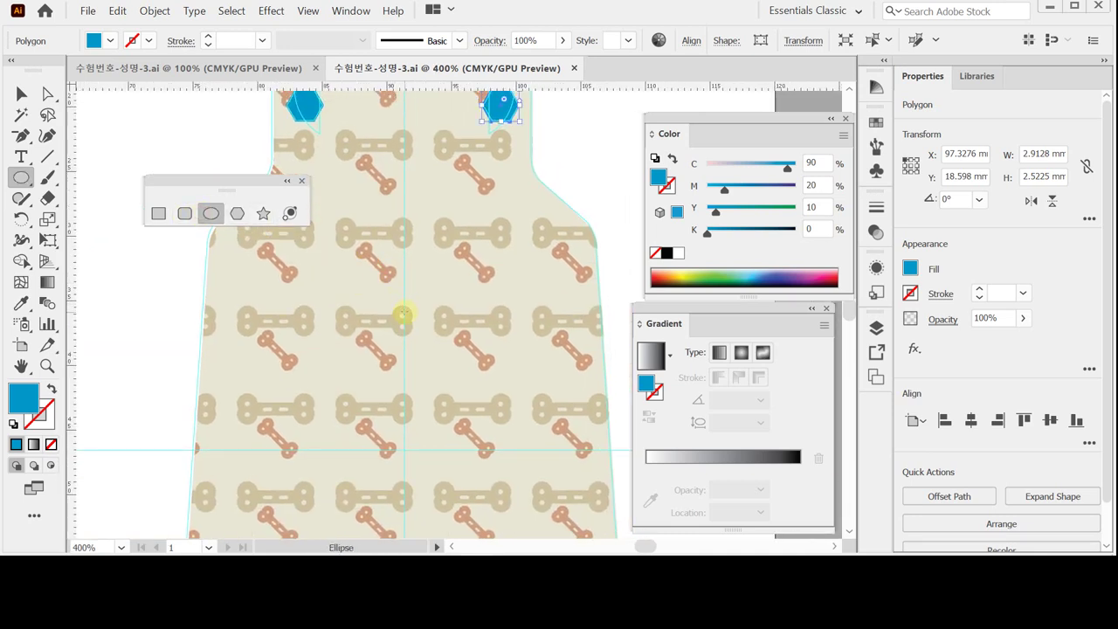
left_click(404, 312)
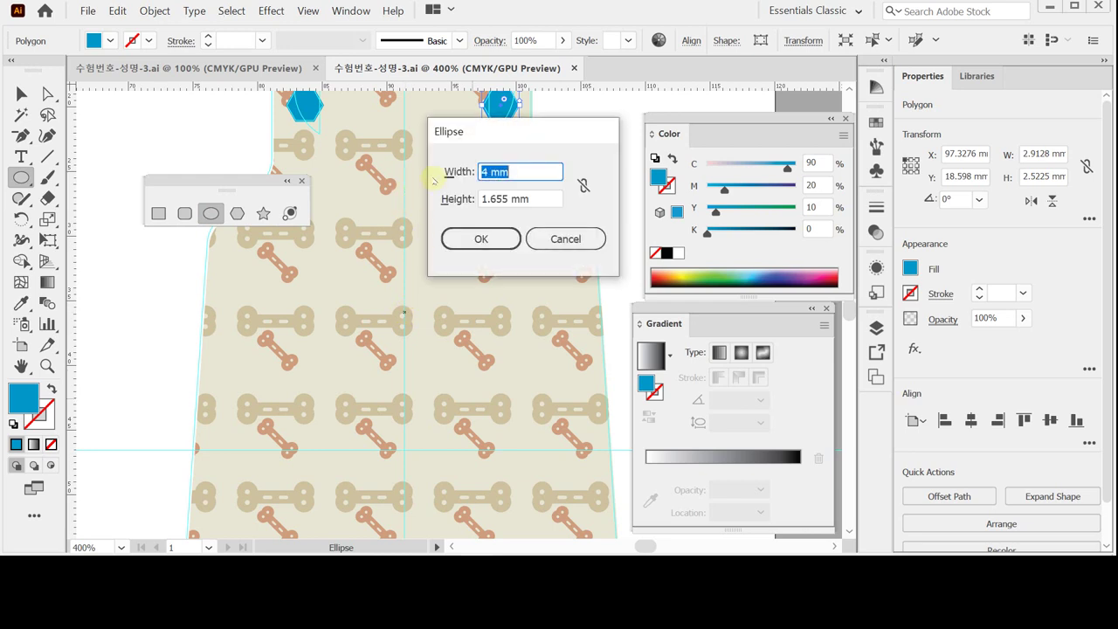
type("16")
key("Tab")
type("1")
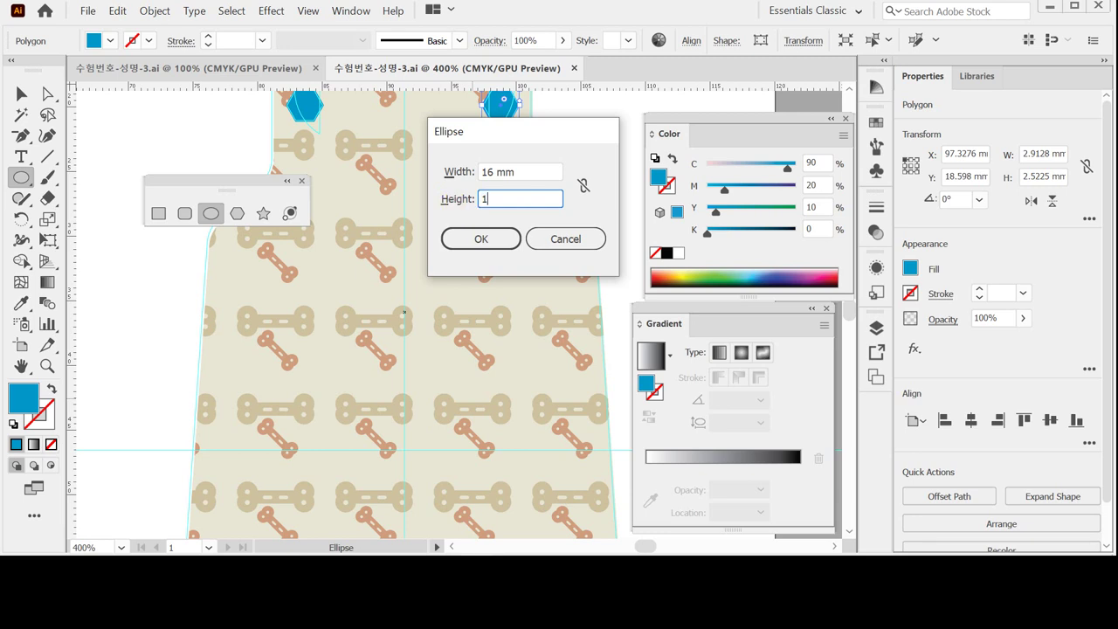
type("6")
left_click(481, 238)
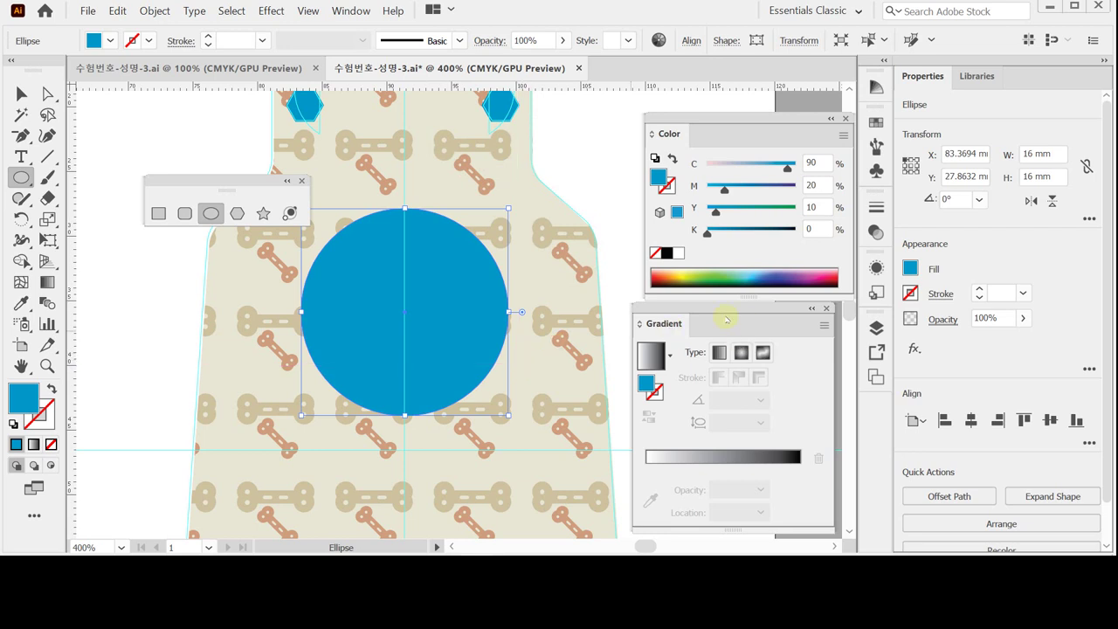
Set the circle's fill to C 90, M 70, Y 10, K 10 and save the document
left_click(814, 185)
type("770")
double_click(815, 185)
type("70")
left_click(808, 228)
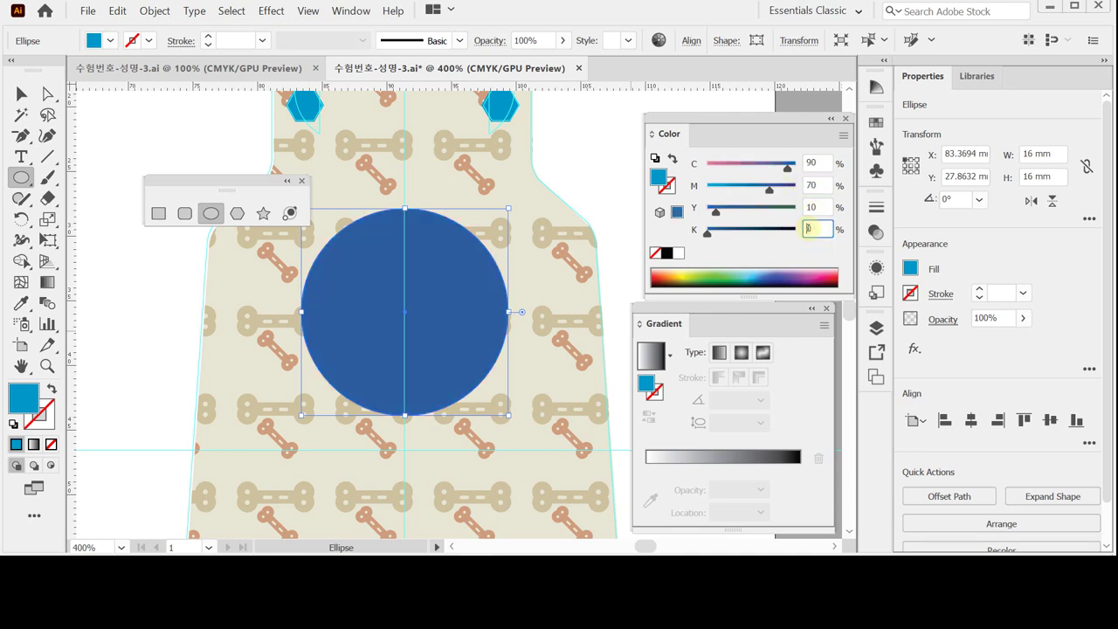
type("1")
key("Return")
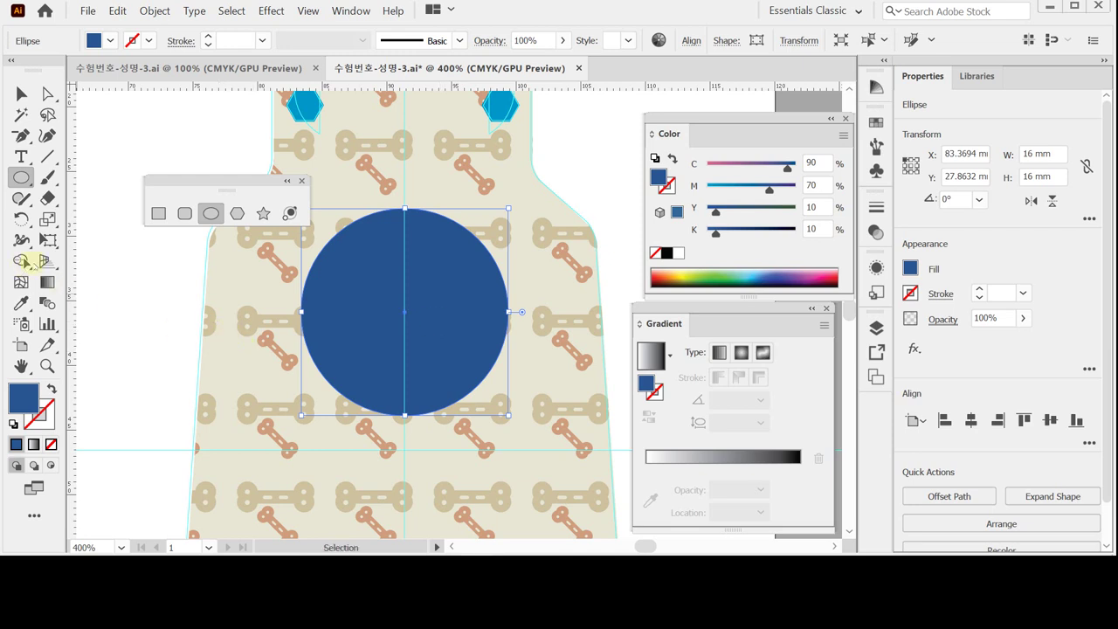
key("space")
left_click_drag(181, 322, 341, 384)
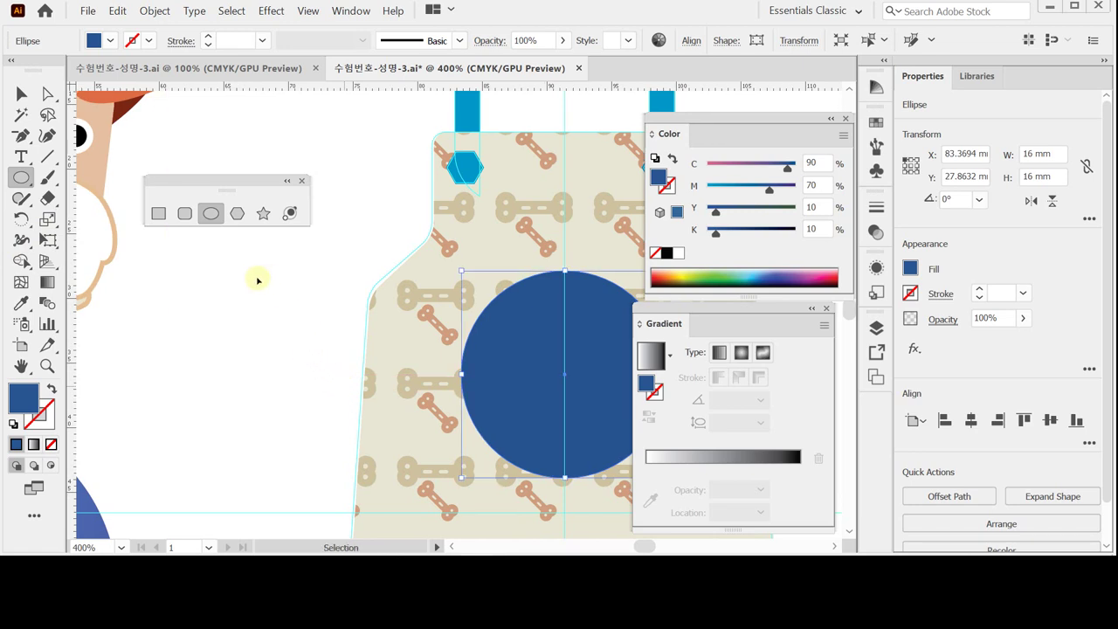
key("ctrl+s")
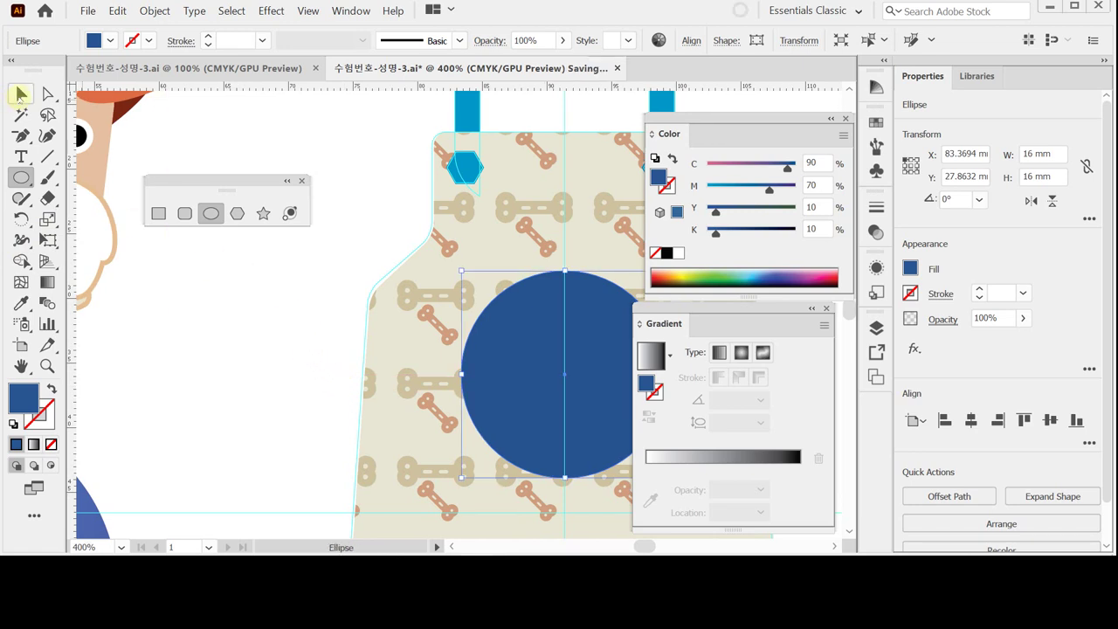
Place the dog face group on the apron, overlapping the left part of the dark blue circle
left_click(19, 94)
left_click(107, 250)
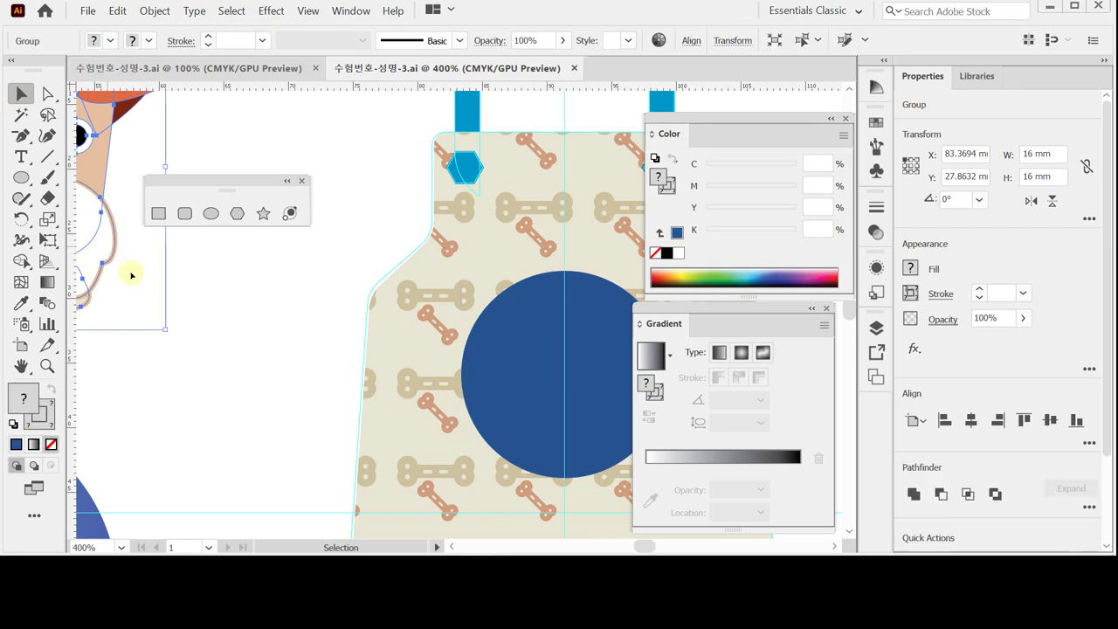
left_click(107, 252)
left_click(108, 253)
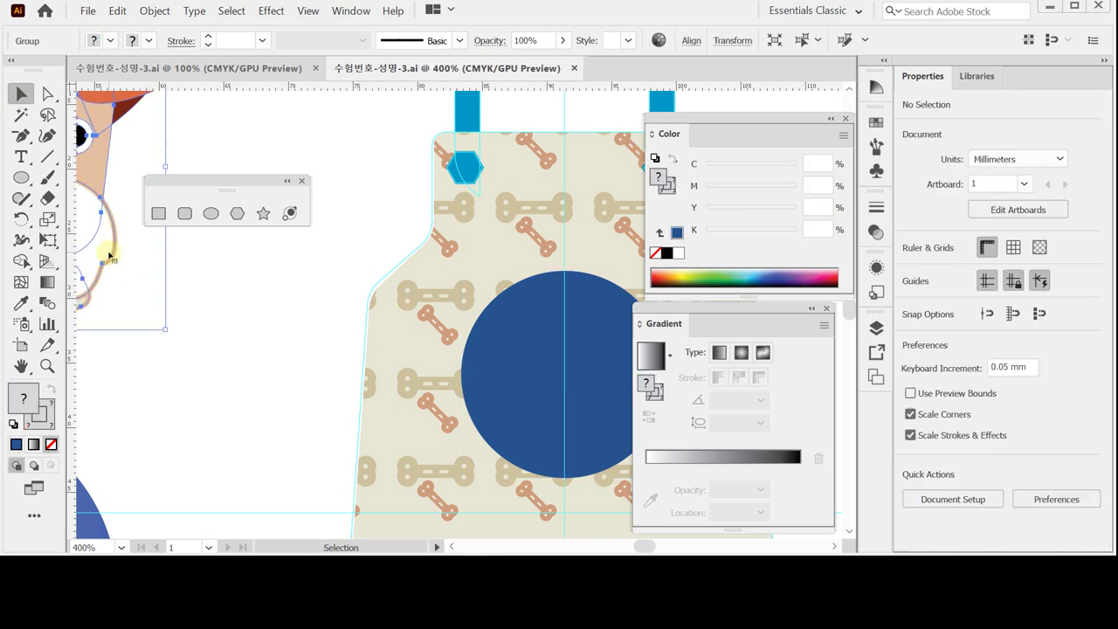
left_click(108, 254)
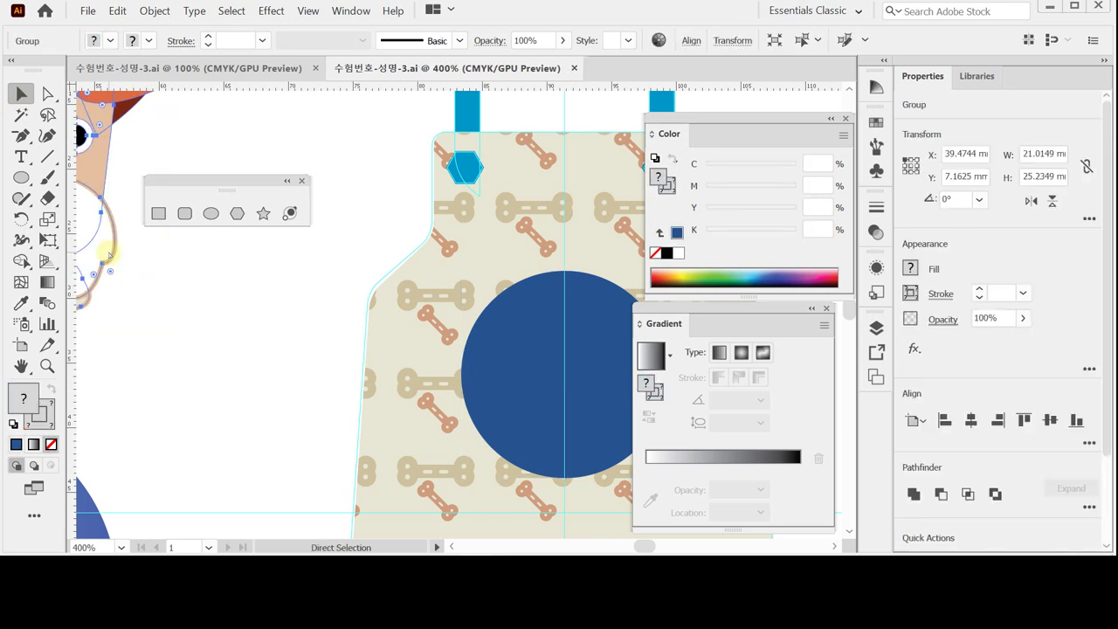
left_click_drag(107, 254, 329, 340)
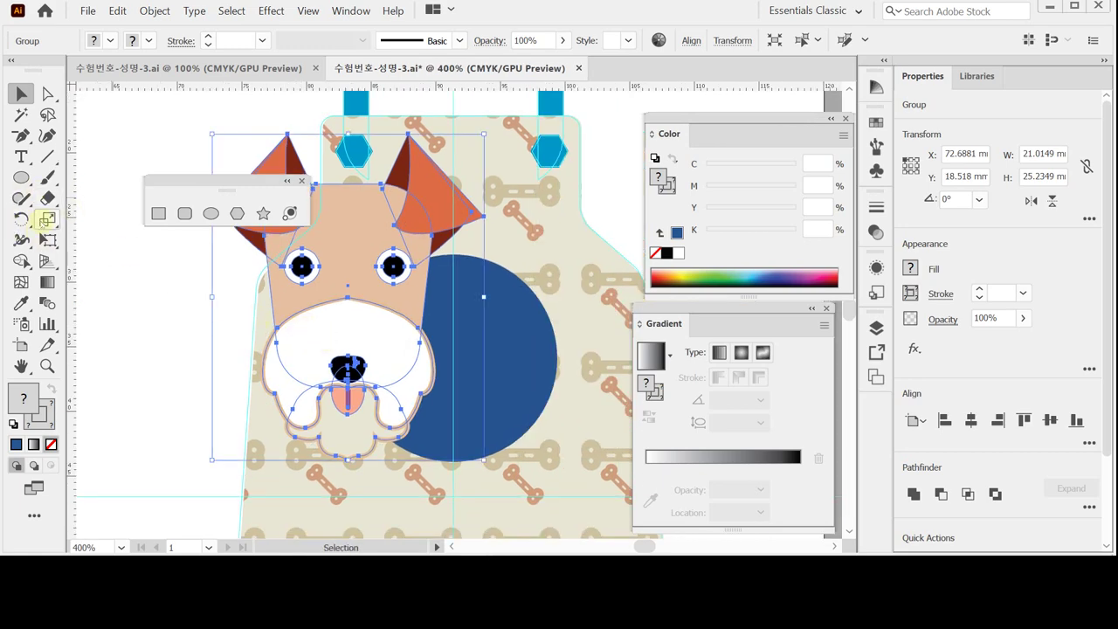
Scale the dog face uniformly to 40%, with Transform Objects on and Transform Patterns off
double_click(46, 219)
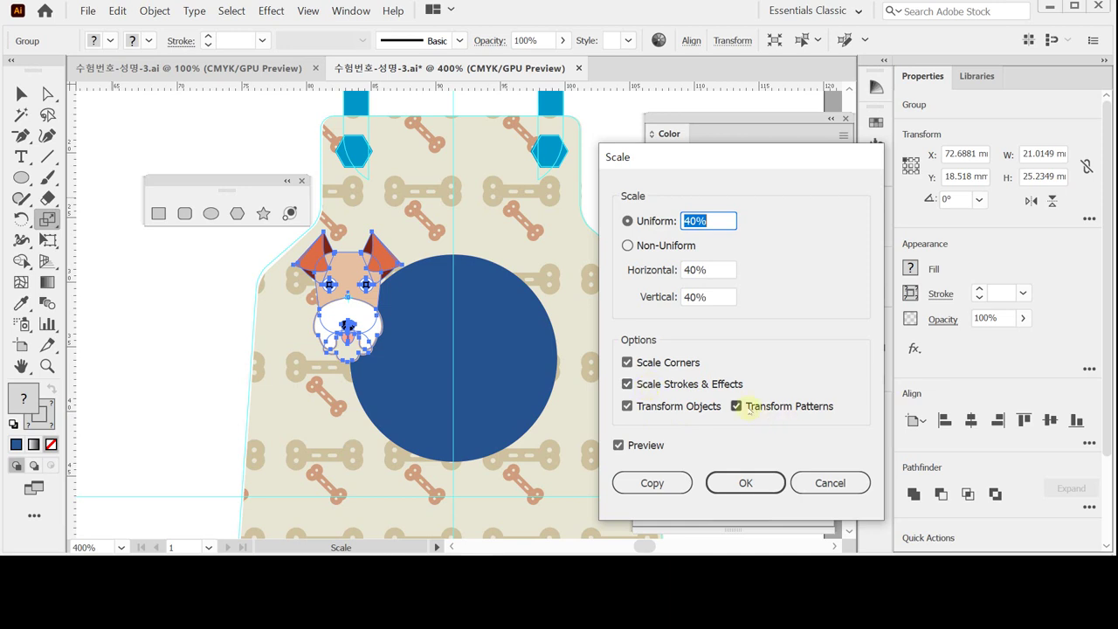
left_click(738, 406)
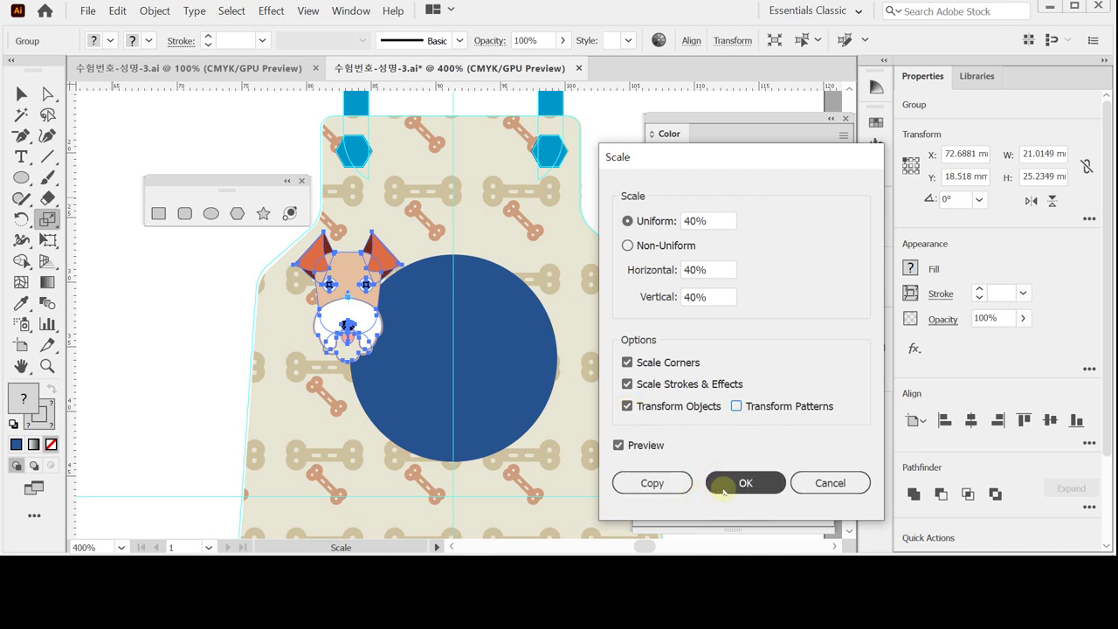
left_click(732, 491)
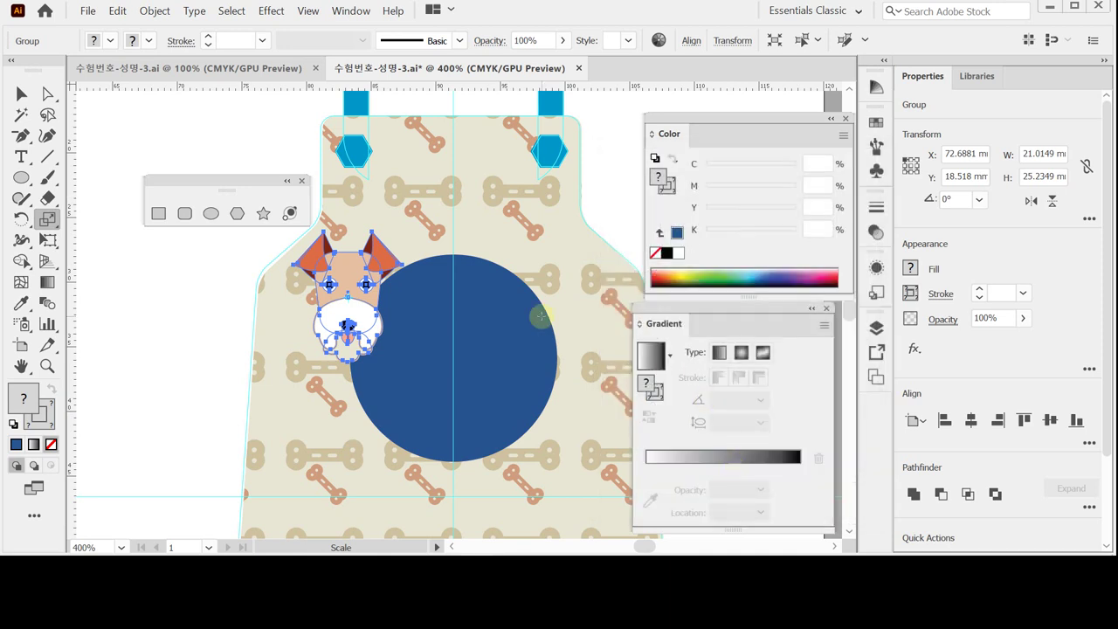
Rotate the dog face by 30° and move it to the middle of the dark blue circle
left_click(21, 219)
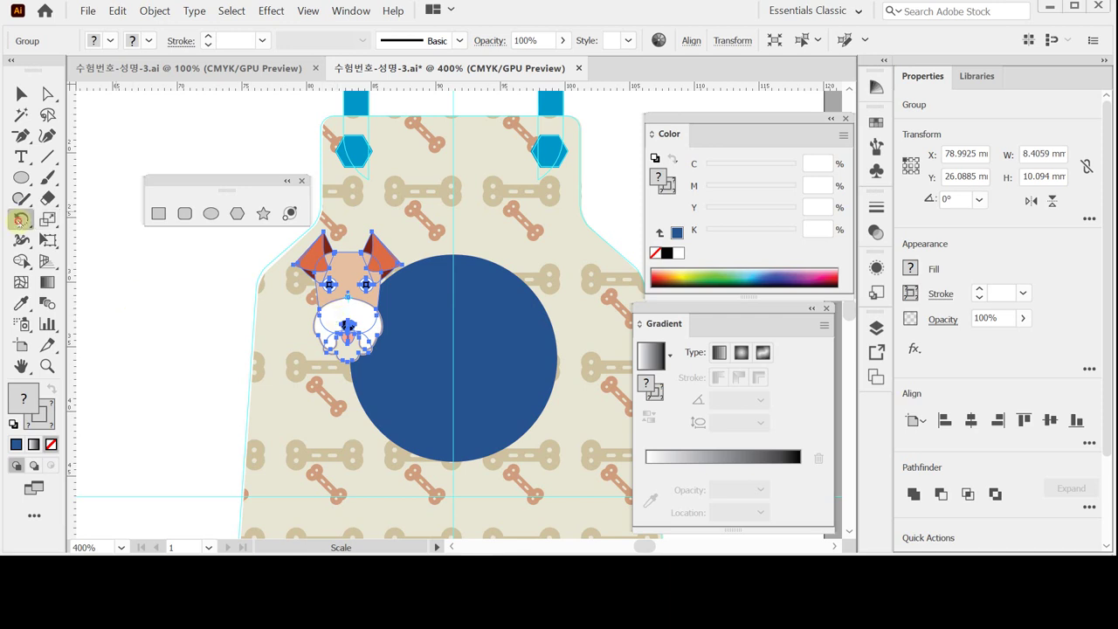
double_click(21, 220)
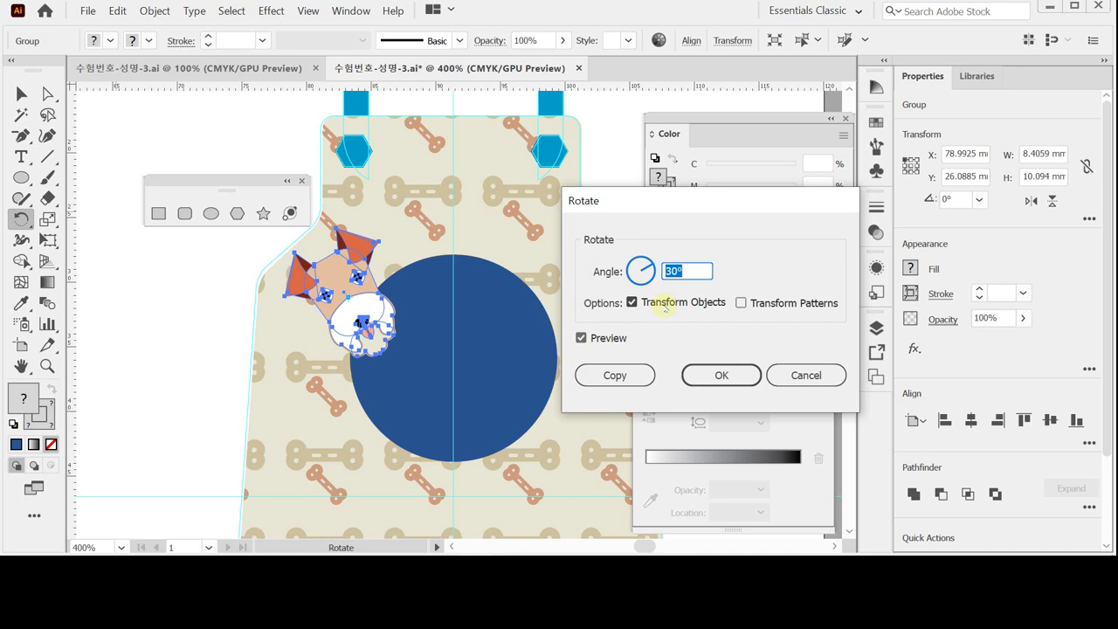
left_click(721, 375)
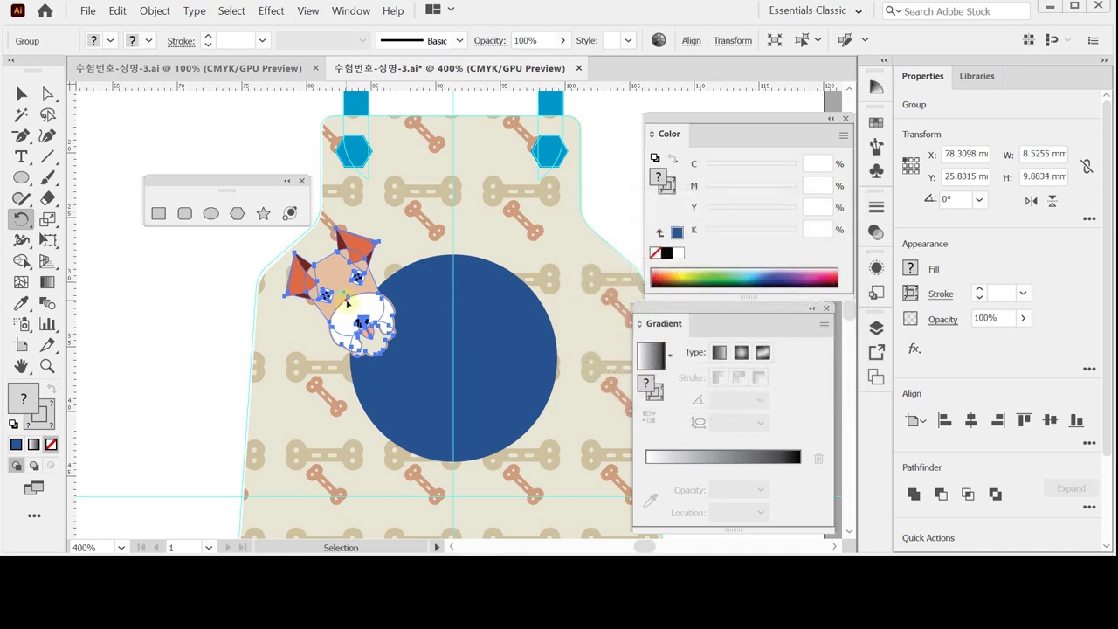
left_click_drag(358, 317, 455, 361)
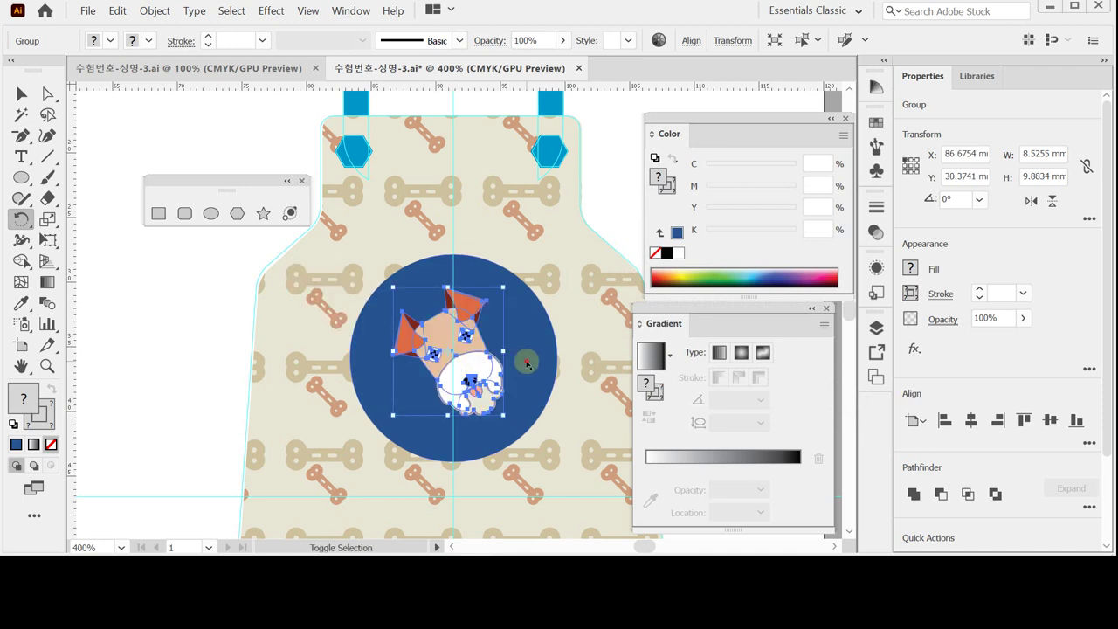
Center the dog face and the dark blue circle on each other horizontally and vertically
left_click(543, 375, "shift")
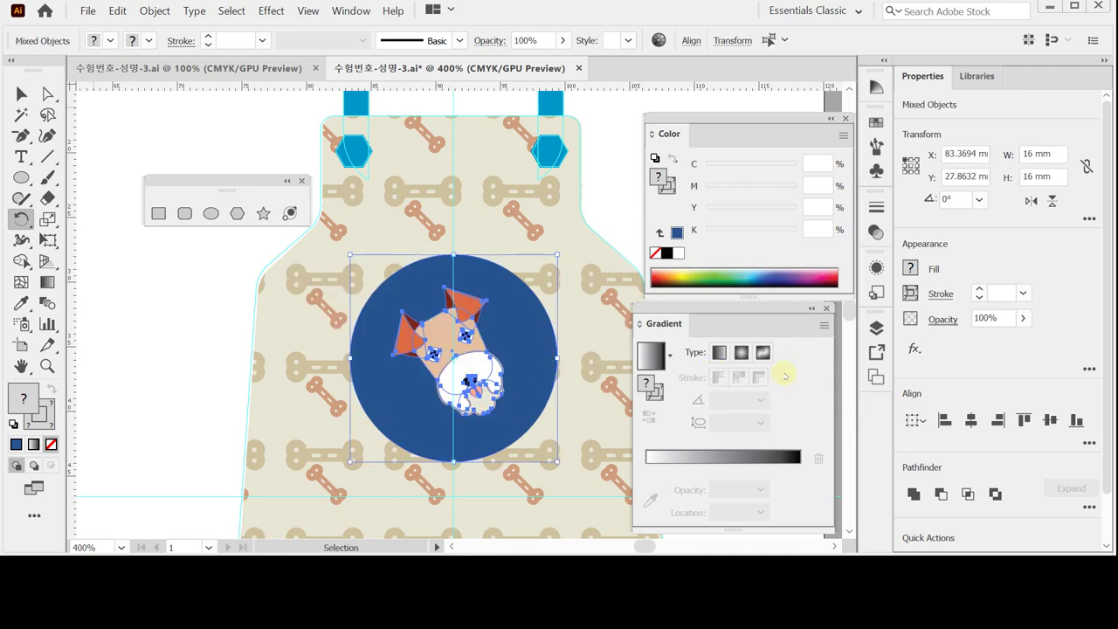
left_click(971, 420)
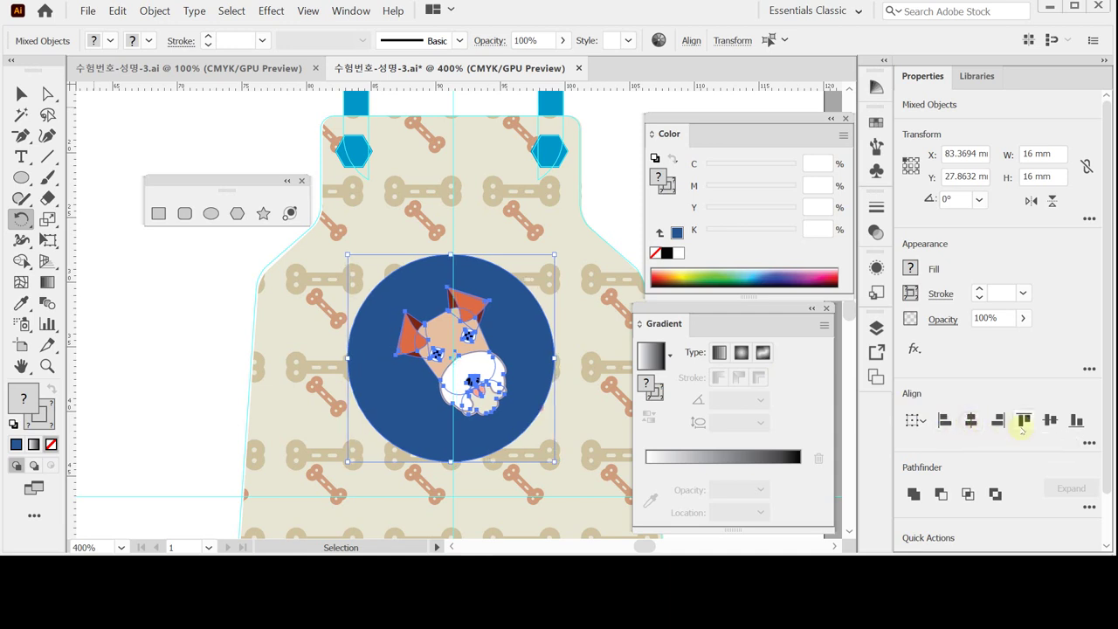
left_click(1050, 420)
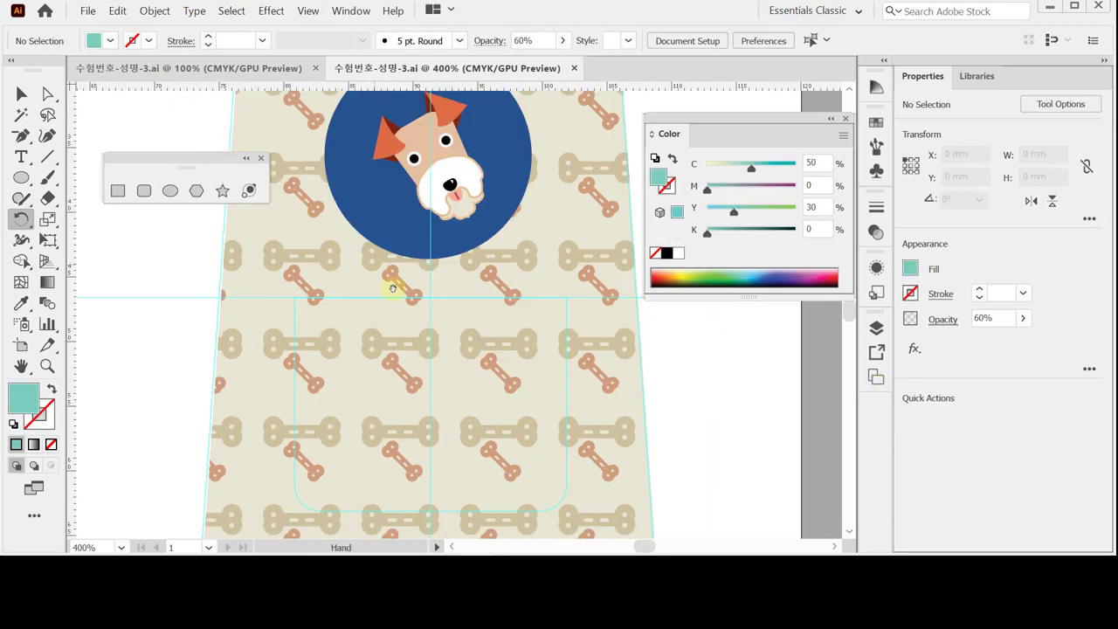
Draw a teal rounded rectangle about 21 mm wide and 19.7 mm high over the pocket guide, extending above the horizontal guide
left_click_drag(401, 314, 391, 266)
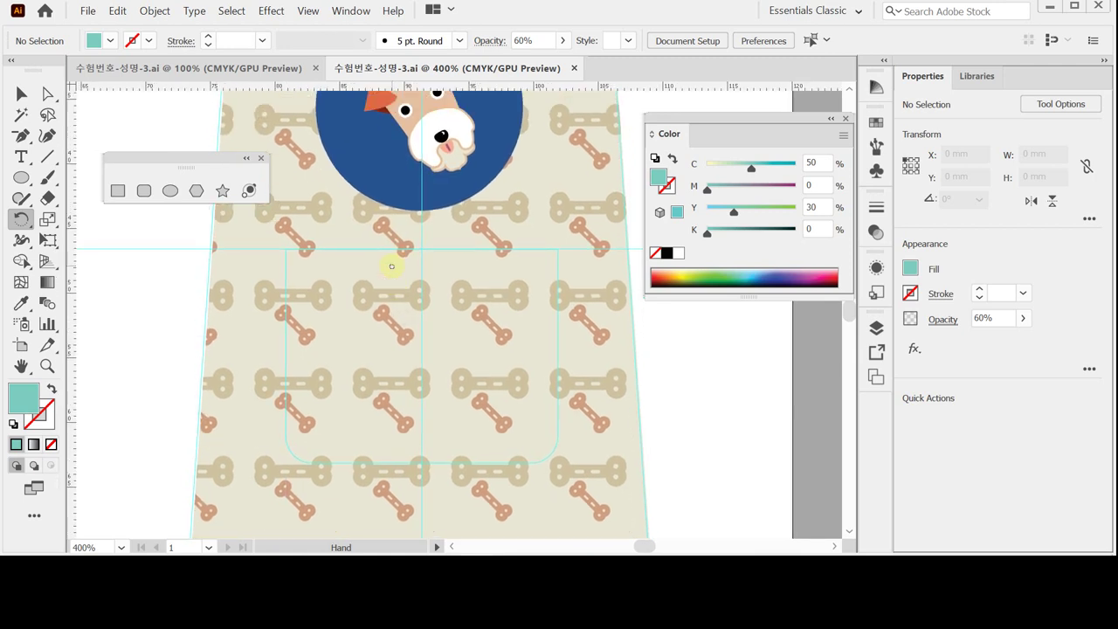
left_click(145, 191)
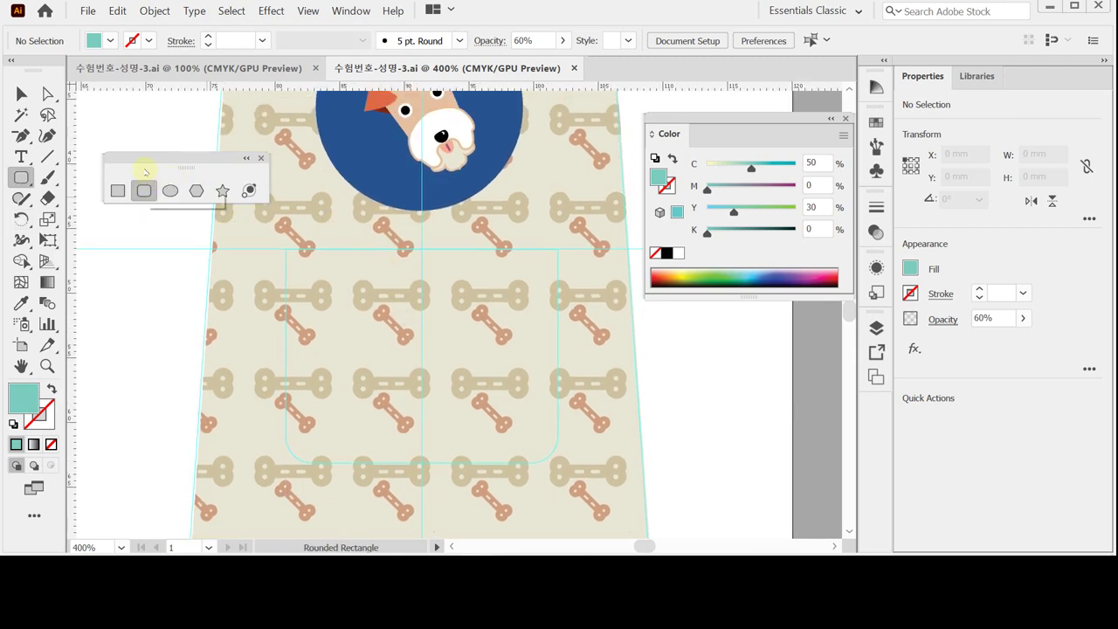
left_click_drag(148, 158, 127, 129)
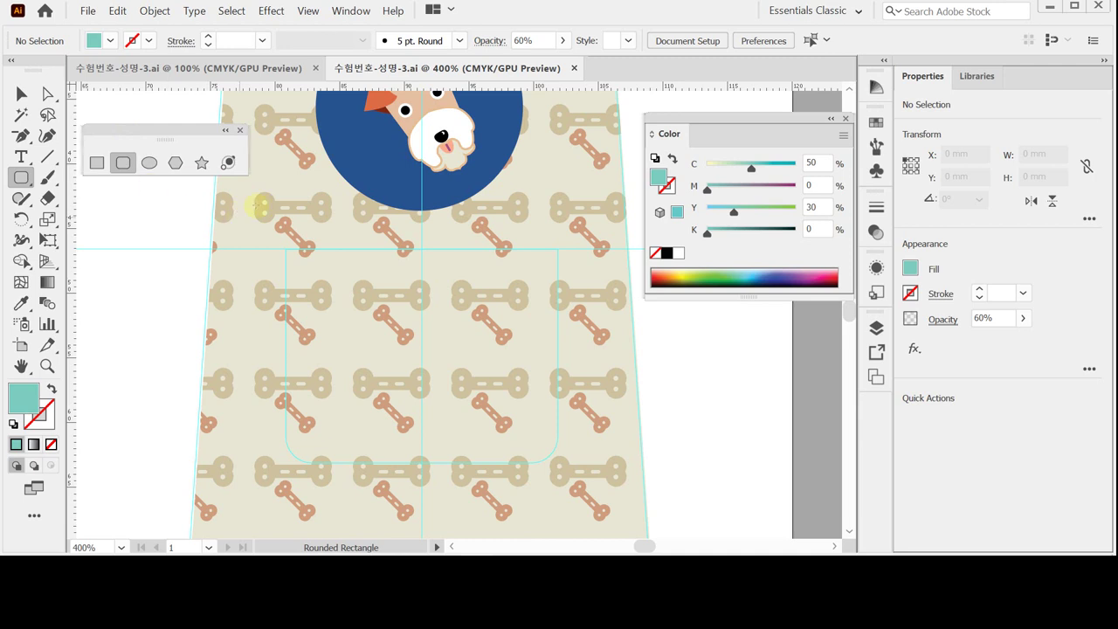
left_click_drag(283, 209, 558, 466)
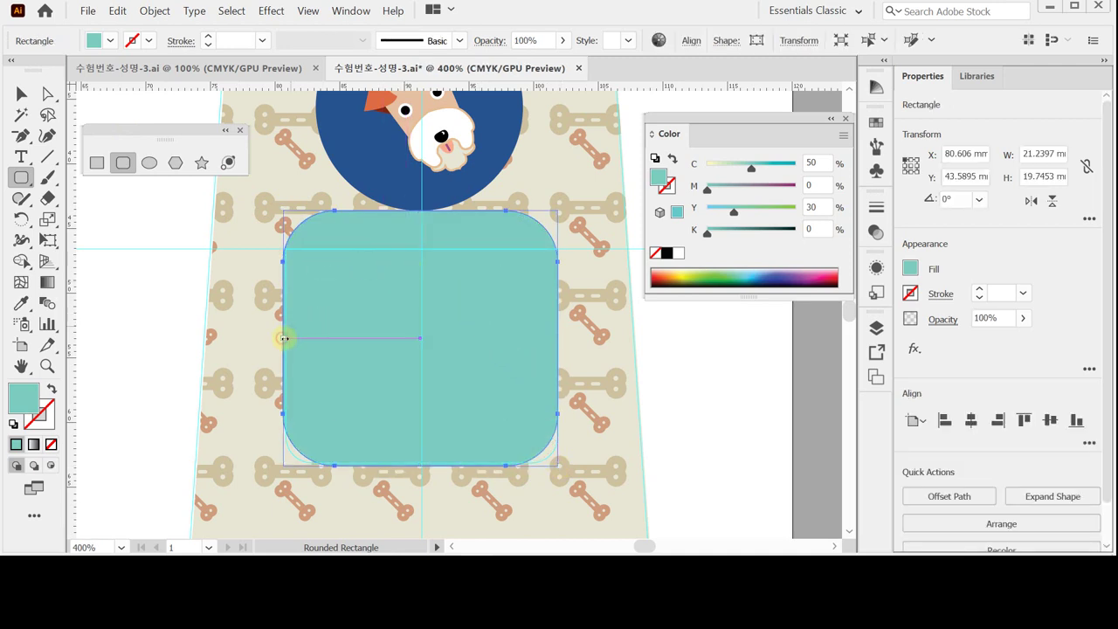
left_click_drag(284, 338, 288, 338)
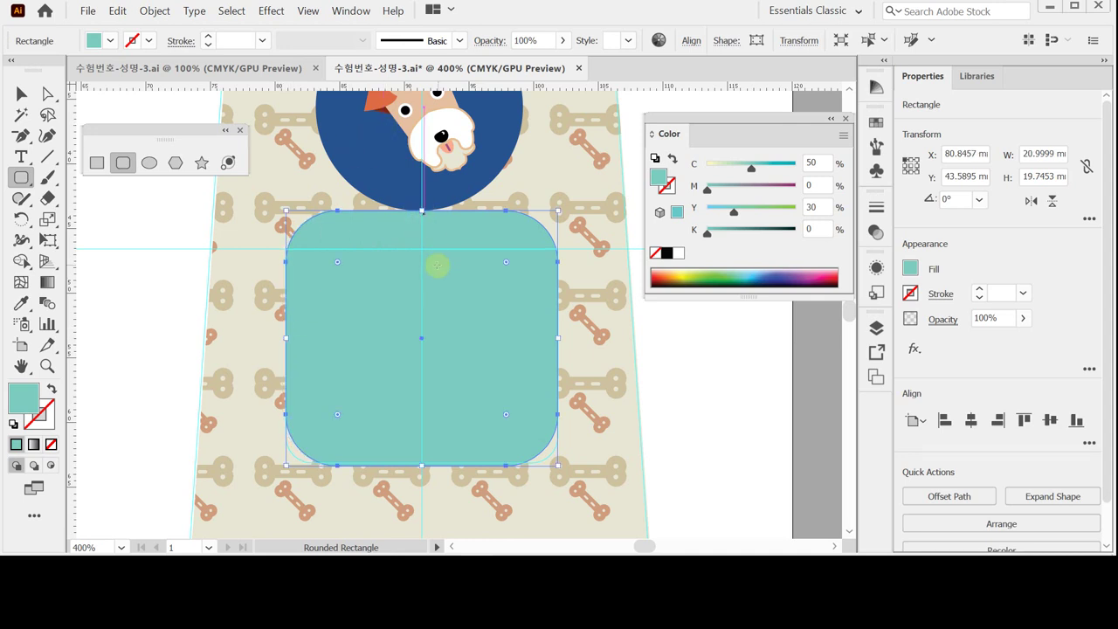
left_click_drag(423, 466, 422, 464)
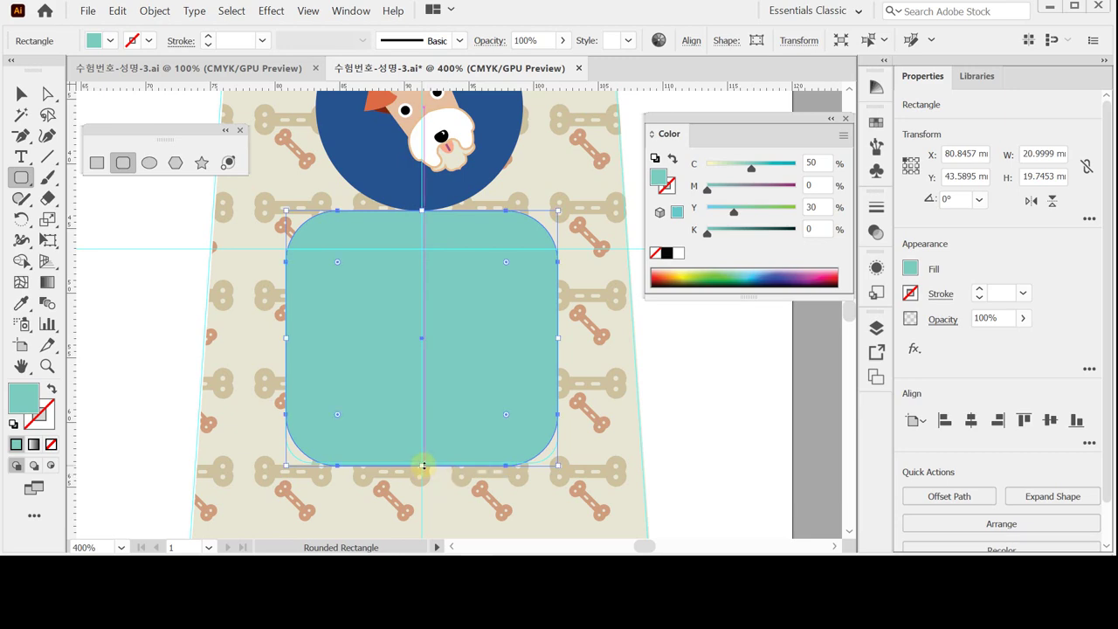
left_click(308, 10)
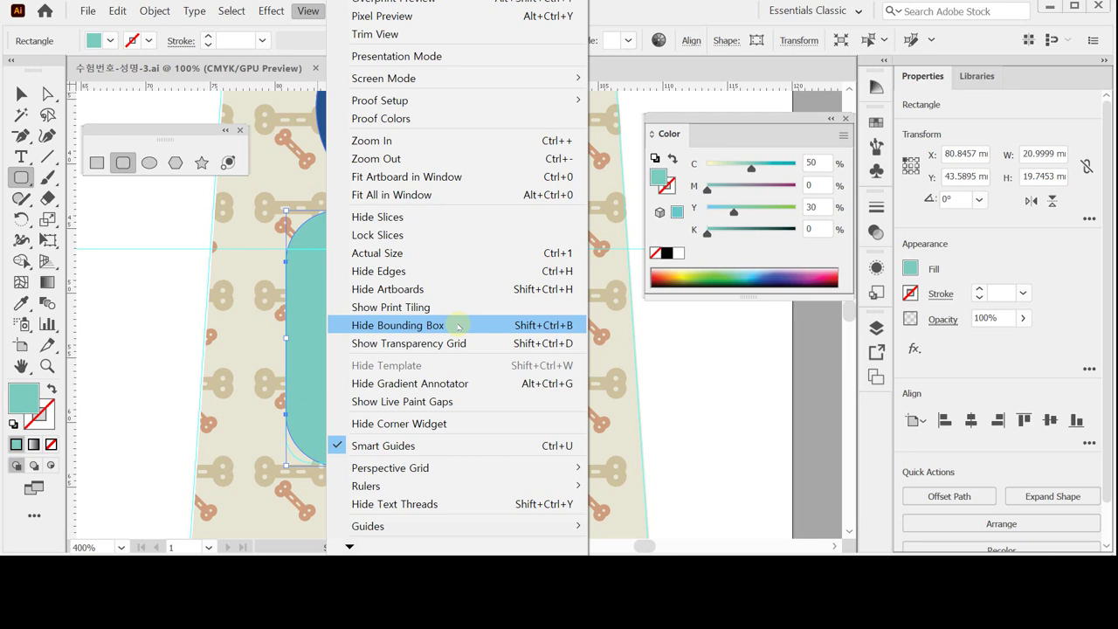
left_click(312, 264)
left_click(313, 263)
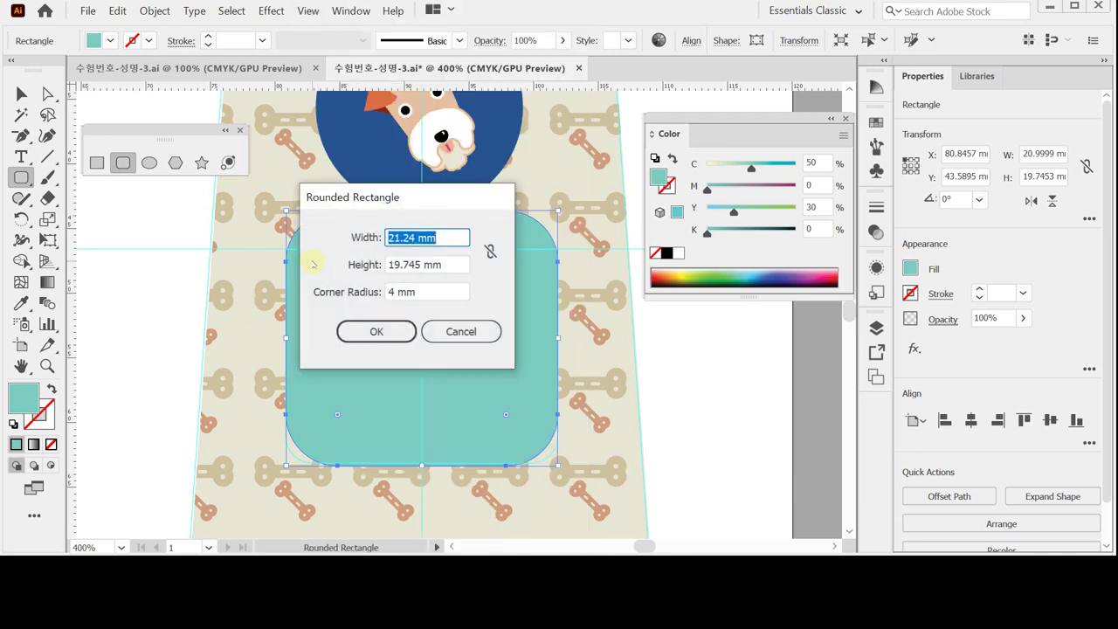
left_click(446, 330)
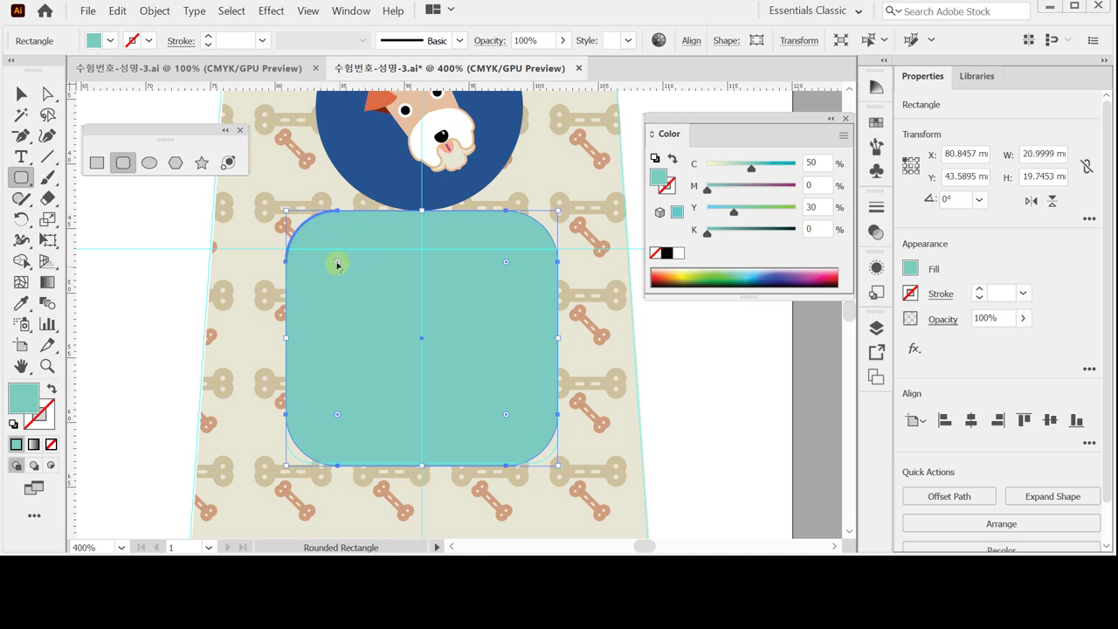
Reduce the rounded rectangle's corner radius to match the pocket guide's lower corners and save the document
left_click_drag(337, 263, 321, 241)
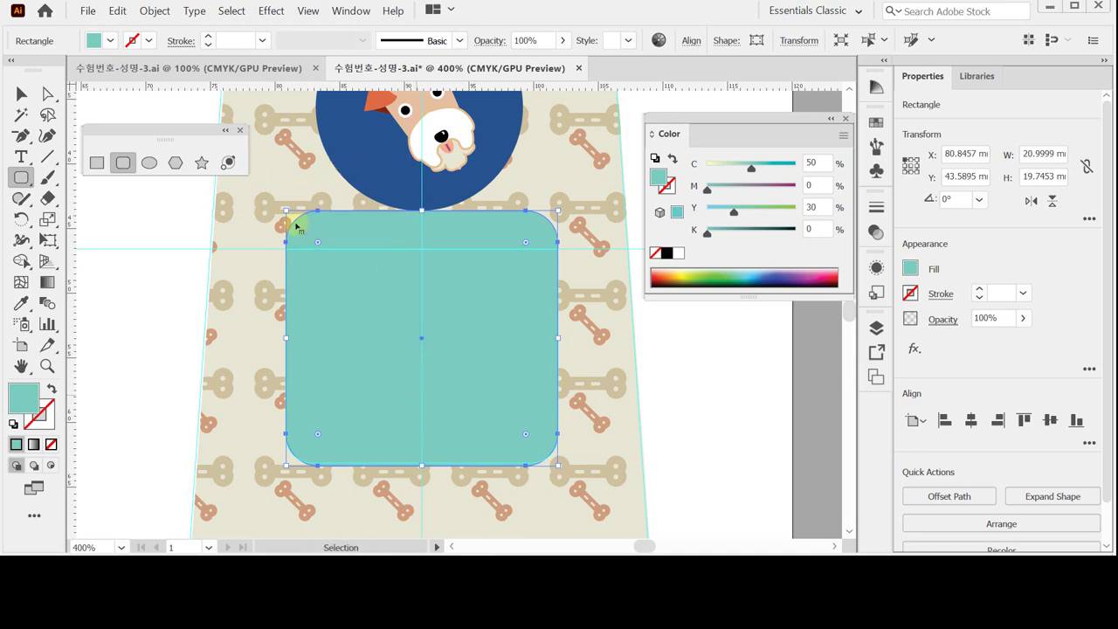
key("ctrl+s")
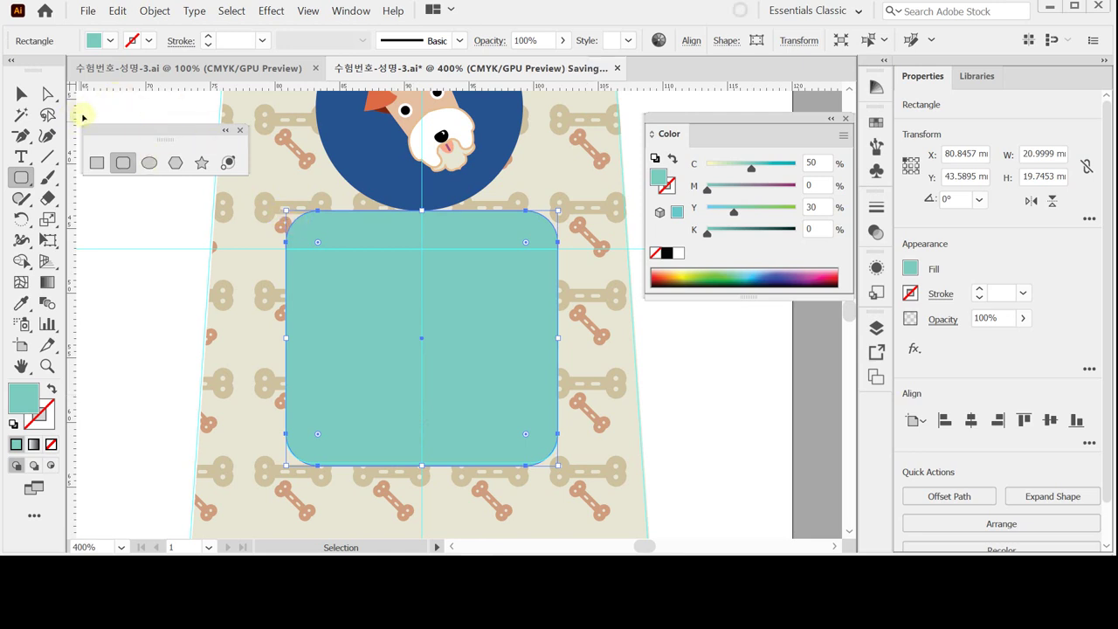
Cover the pocket shape above the horizontal guide with a yellow rectangle and subtract it using Minus Front to get a straight upper edge
left_click(97, 162)
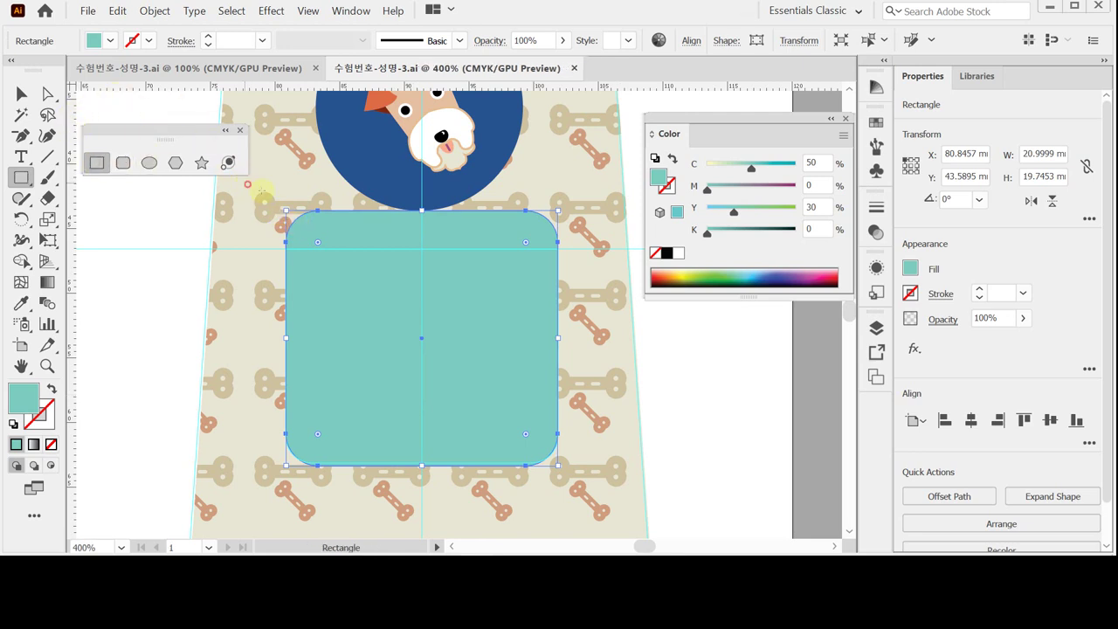
left_click_drag(246, 183, 585, 249)
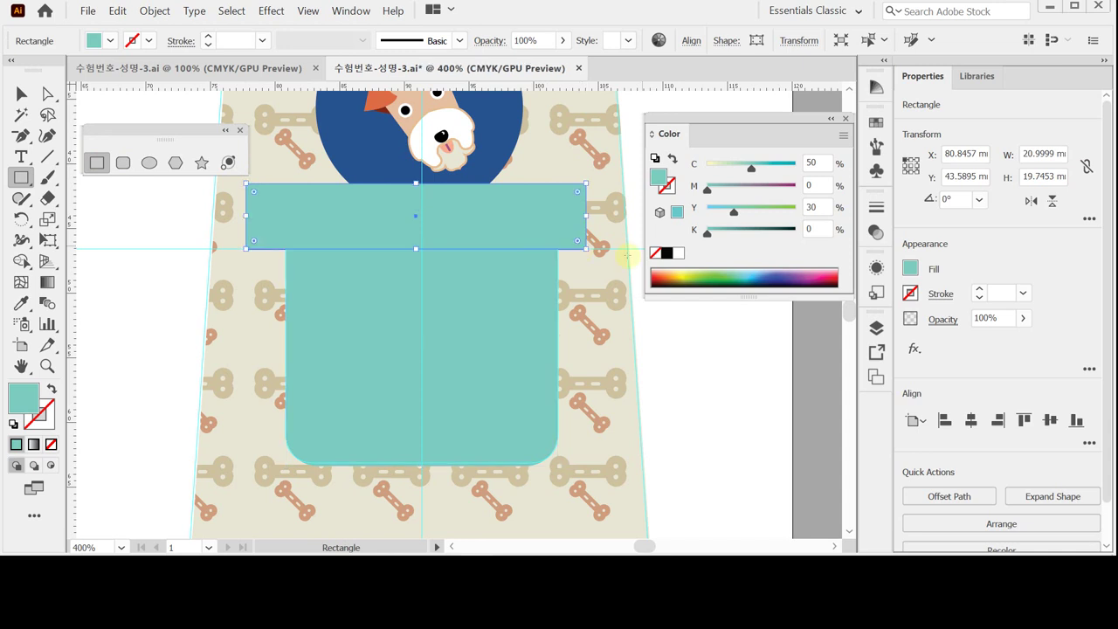
left_click(681, 272)
left_click(502, 287, "ctrl+shift")
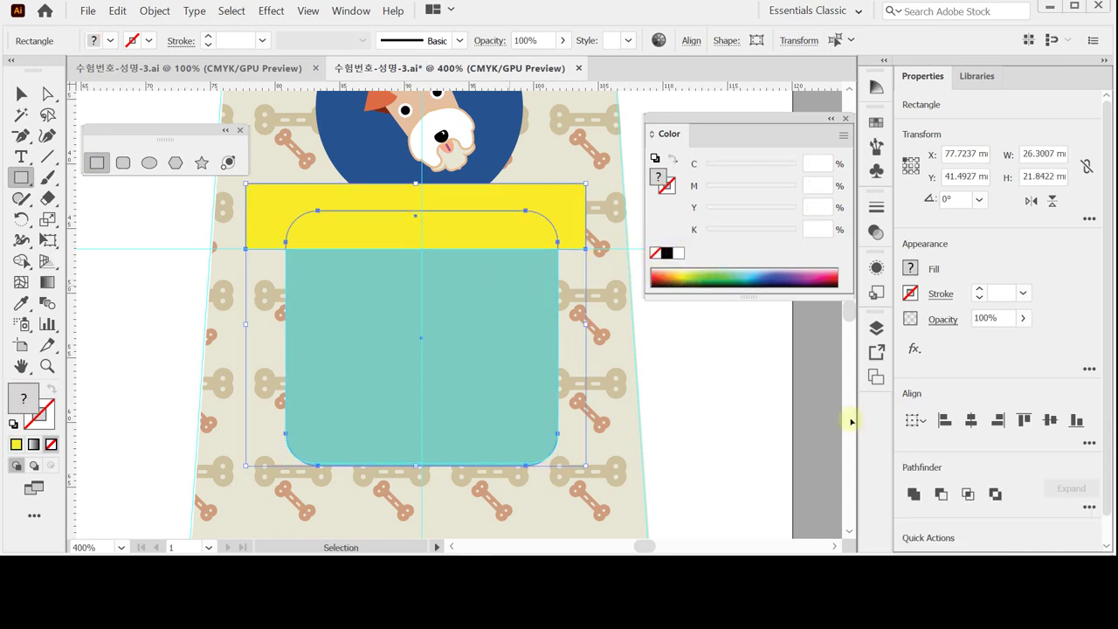
left_click(942, 494)
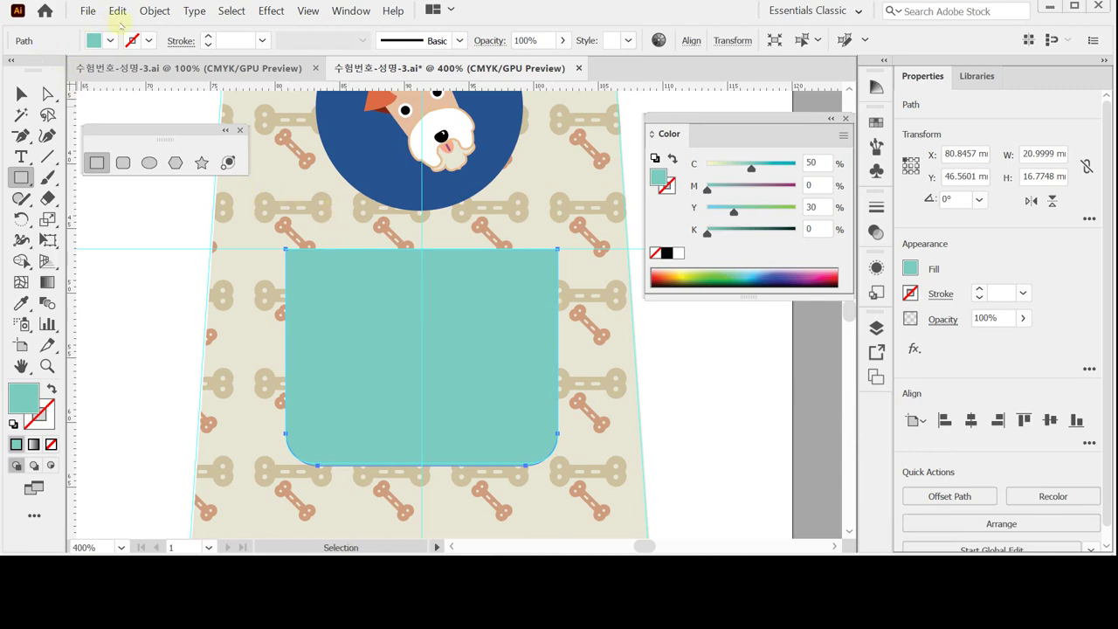
Create an inner copy of the pocket outline with Offset Path at -1 mm and Miter joins
left_click(155, 11)
mouse_move(312, 323)
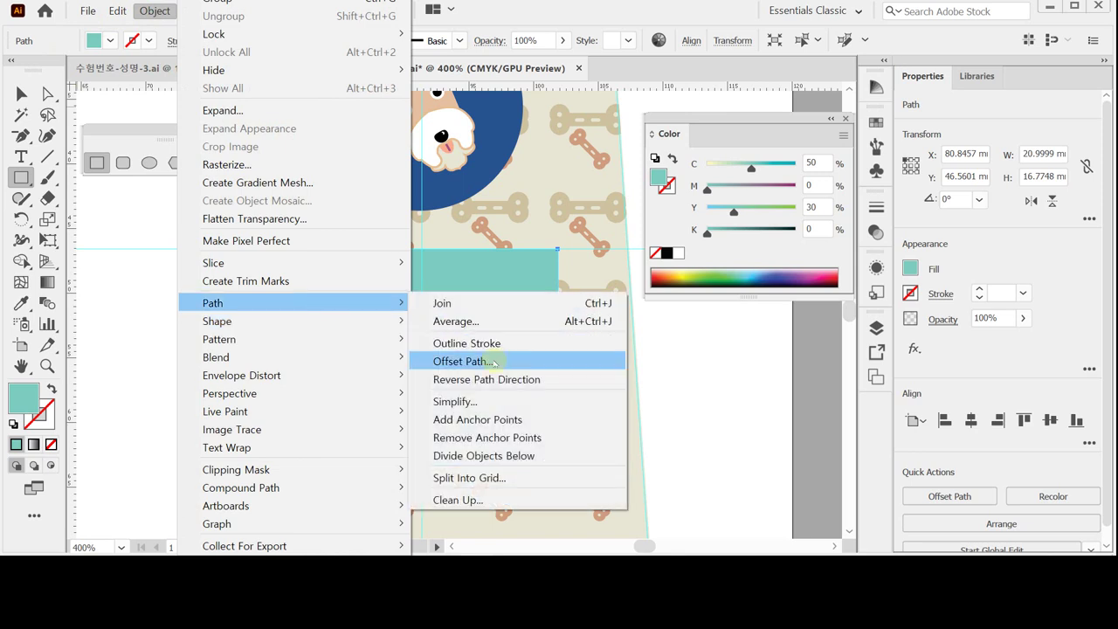
left_click(494, 361)
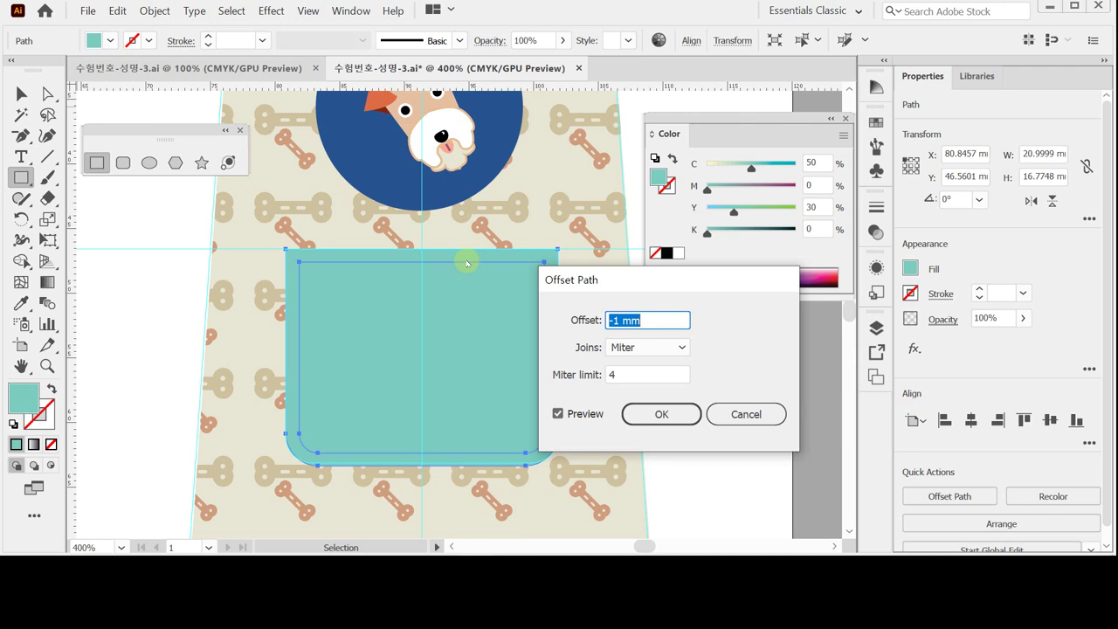
left_click(661, 414)
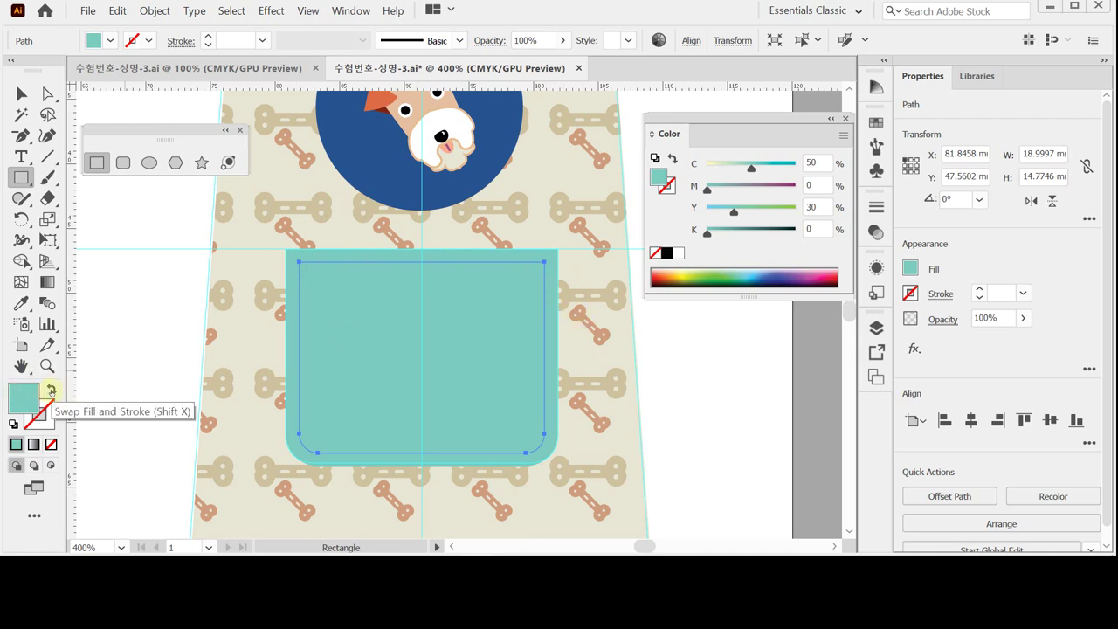
Give the inner pocket path no fill and a stroke color of C 0, M 80, Y 80, K 60
left_click(51, 391)
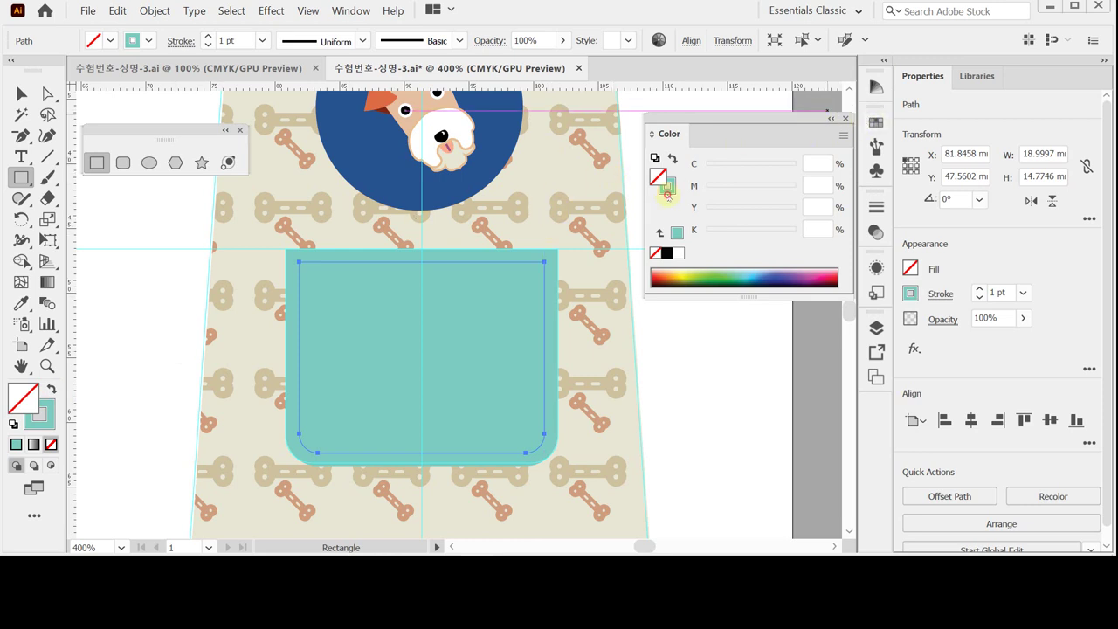
double_click(826, 163)
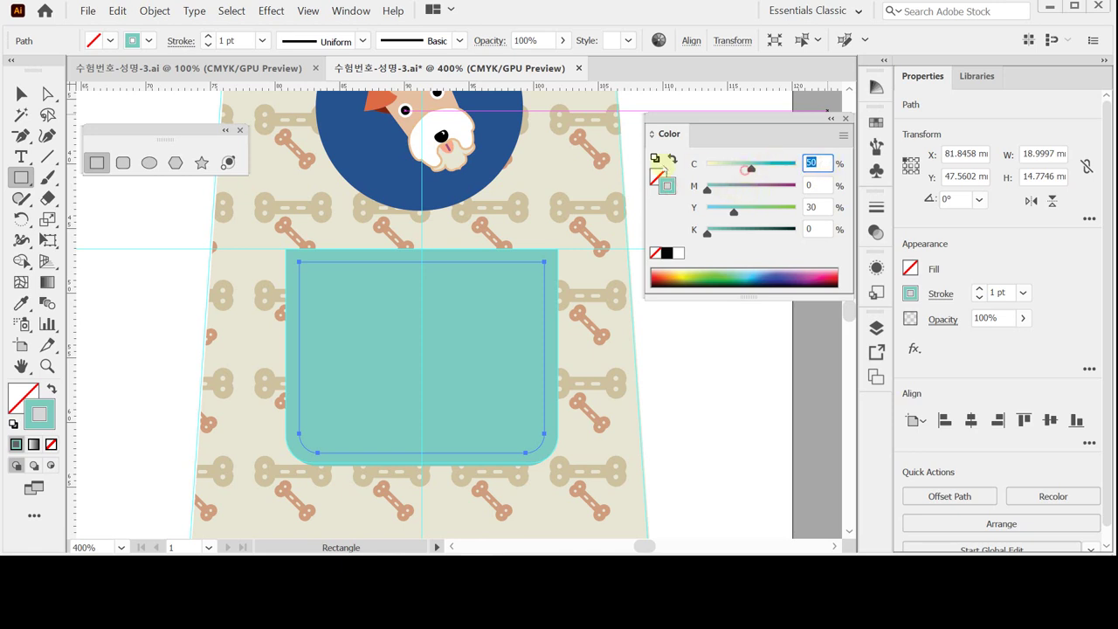
type("0")
key("Return")
double_click(819, 185)
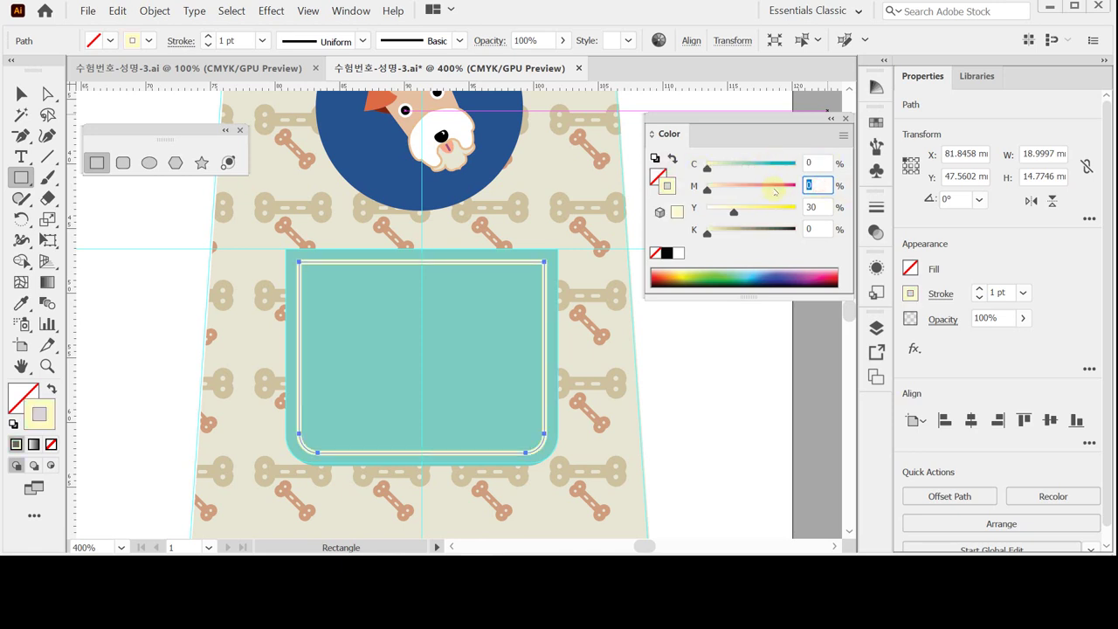
type("80")
key("Tab")
type("80")
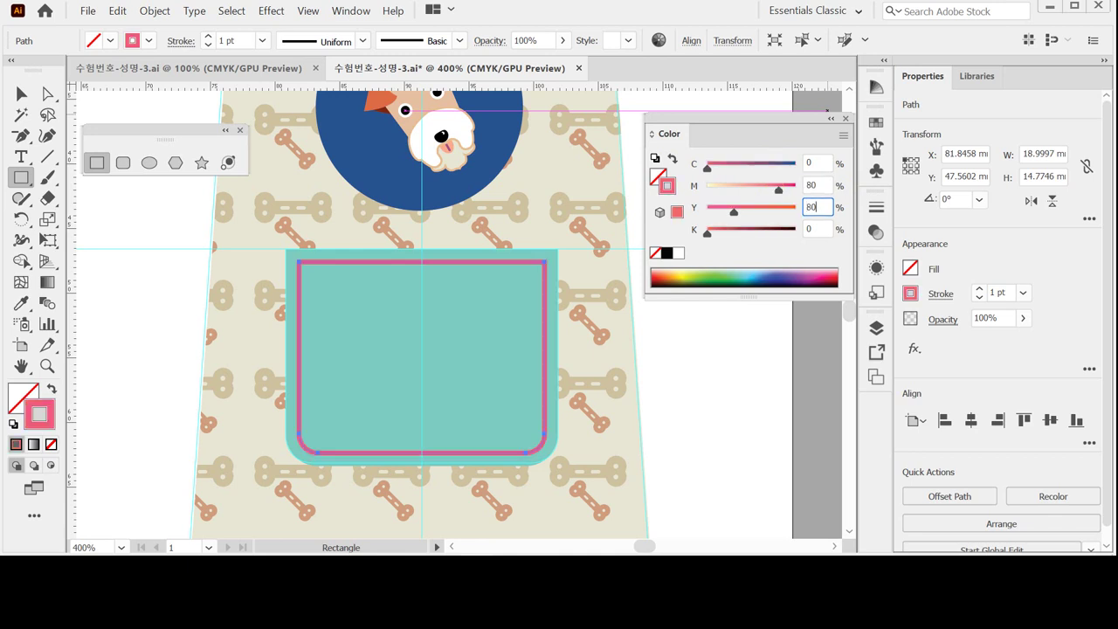
key("Tab")
type("60")
key("Return")
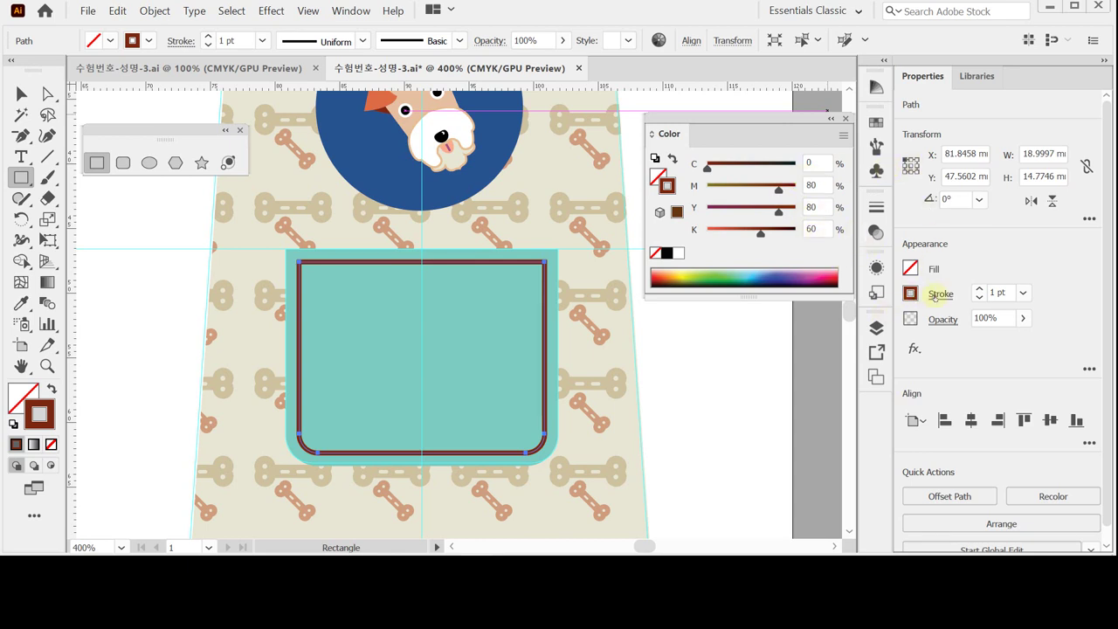
Make the inner path's stroke a dashed line with dash 5 pt, gap 2 pt, dash 2 pt, gap 3 pt
left_click(936, 294)
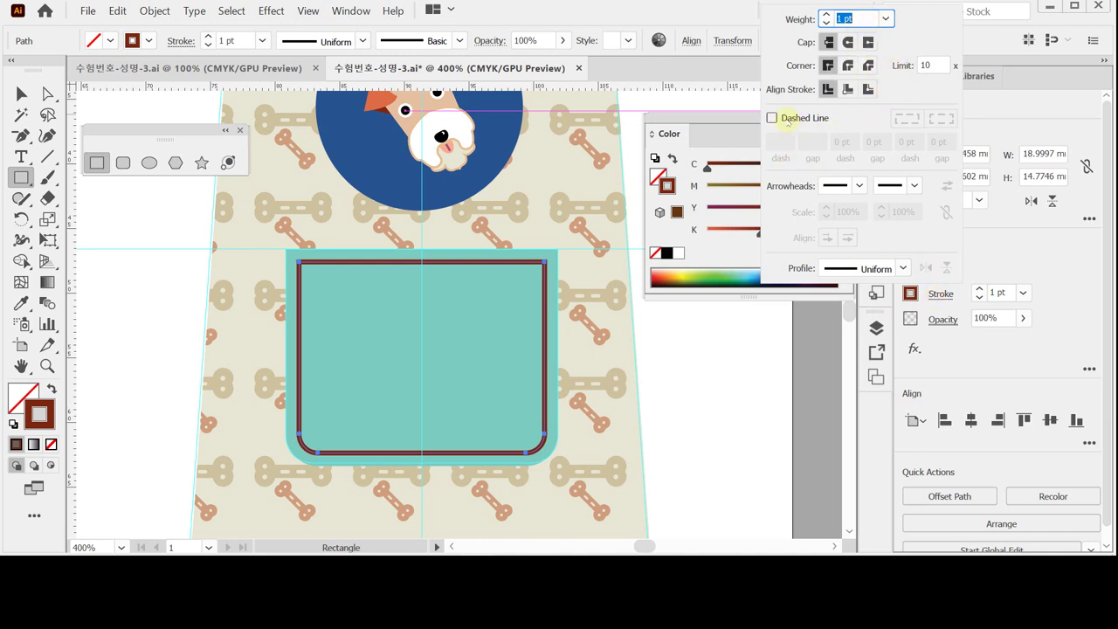
left_click(786, 119)
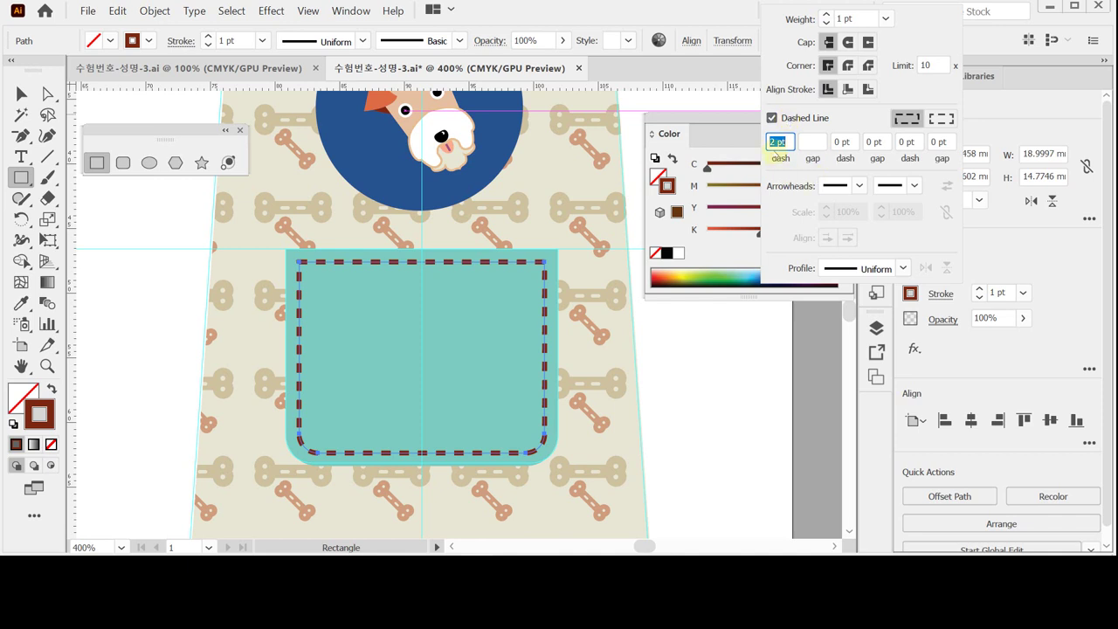
type("5")
key("Tab")
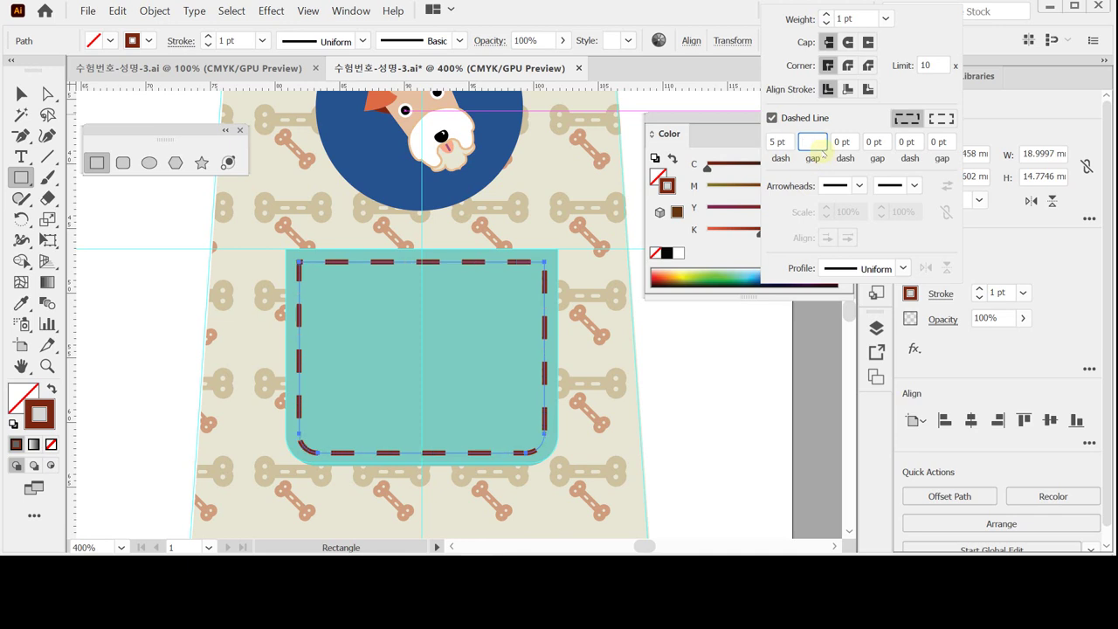
type("2")
key("Tab")
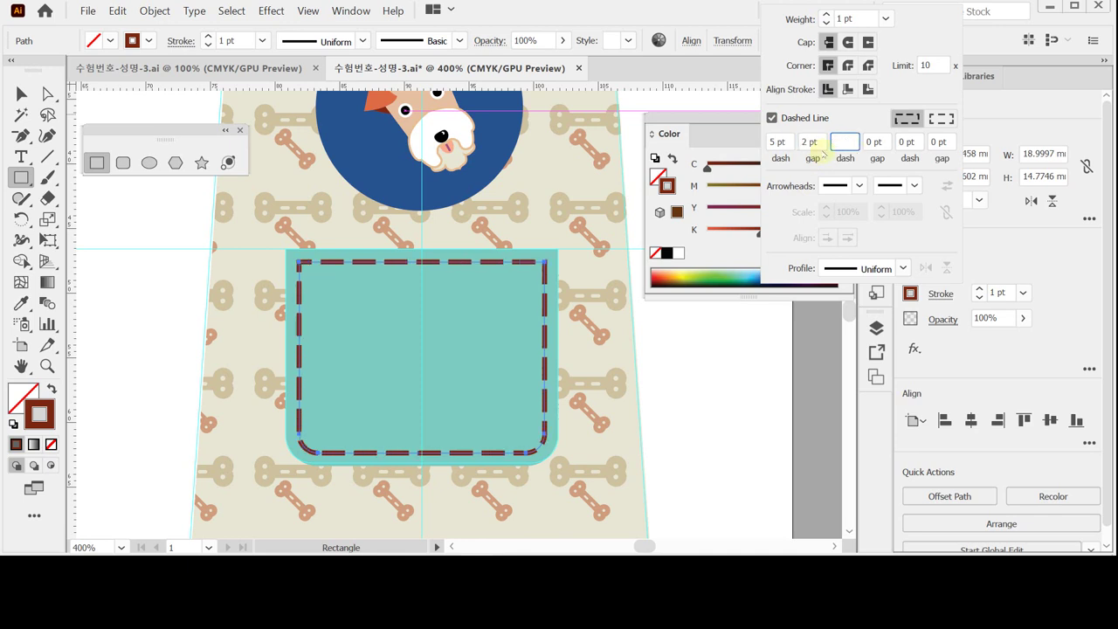
type("2")
key("Tab")
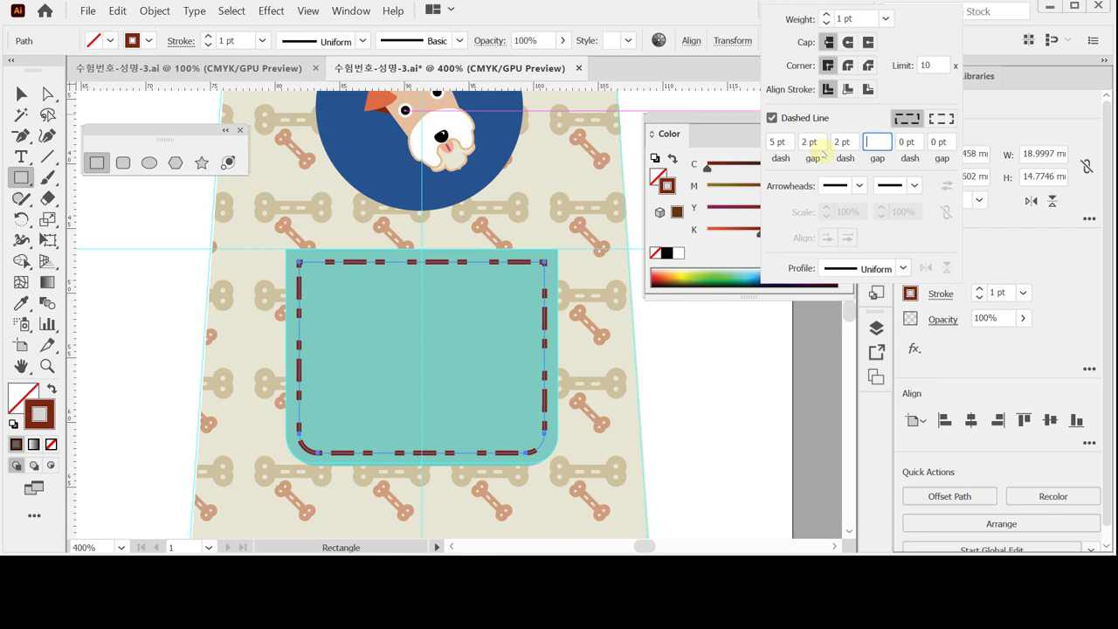
type("3")
key("Tab")
key("Tab")
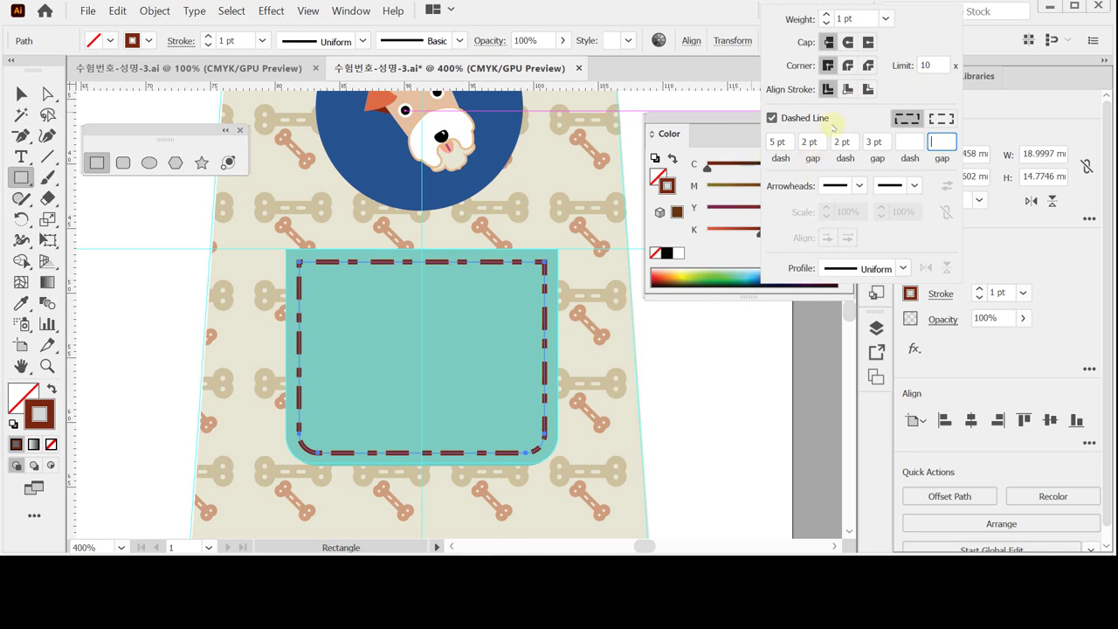
Compare the two dash alignment options and set the dashes to align to corners and path ends
left_click(941, 118)
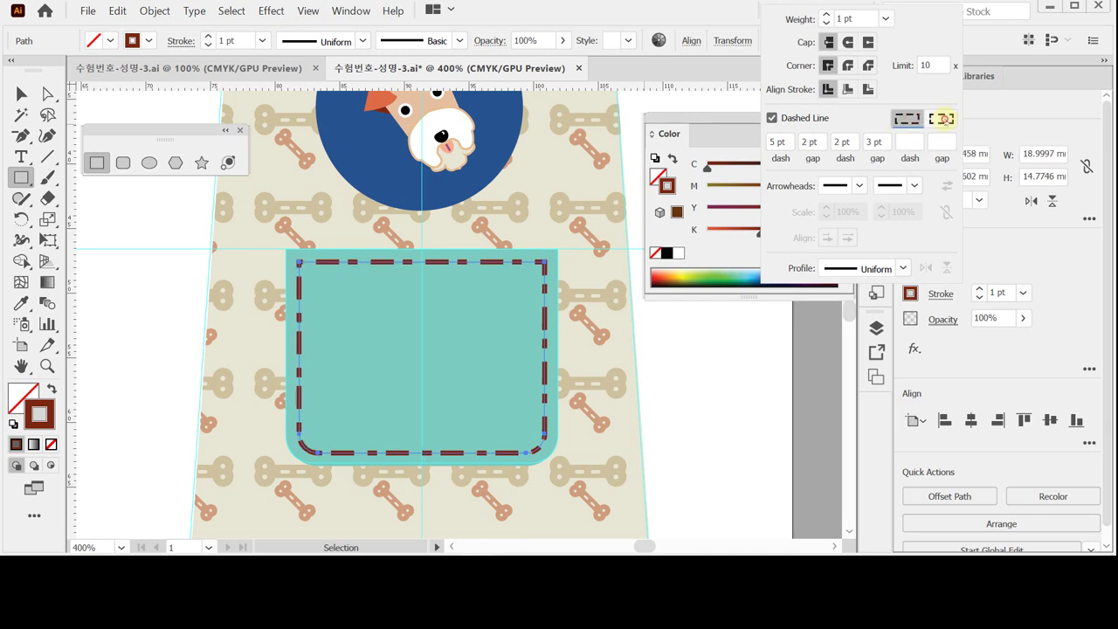
left_click(910, 118)
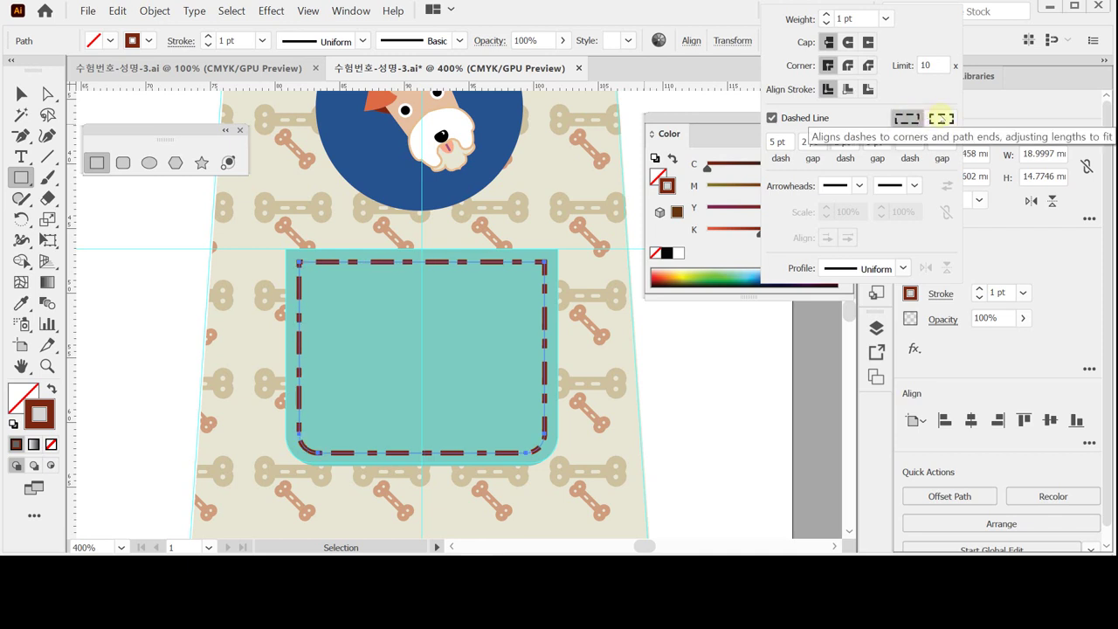
left_click(941, 119)
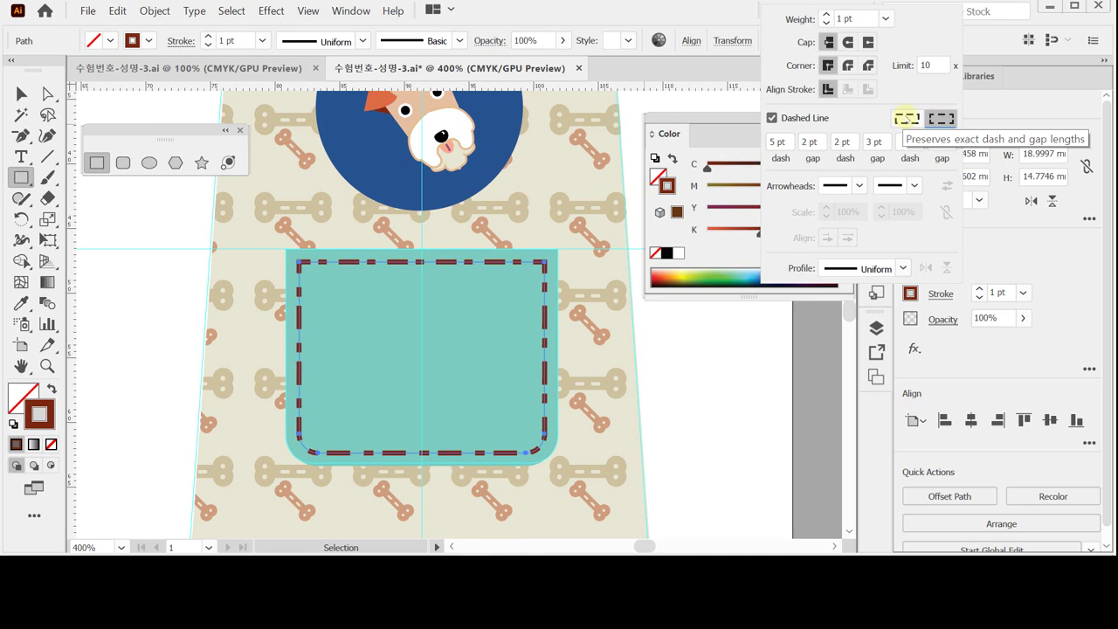
Preserve exact dash and gap lengths on the pocket stitching, and set the teal pocket shape's opacity to 60%
left_click(905, 117)
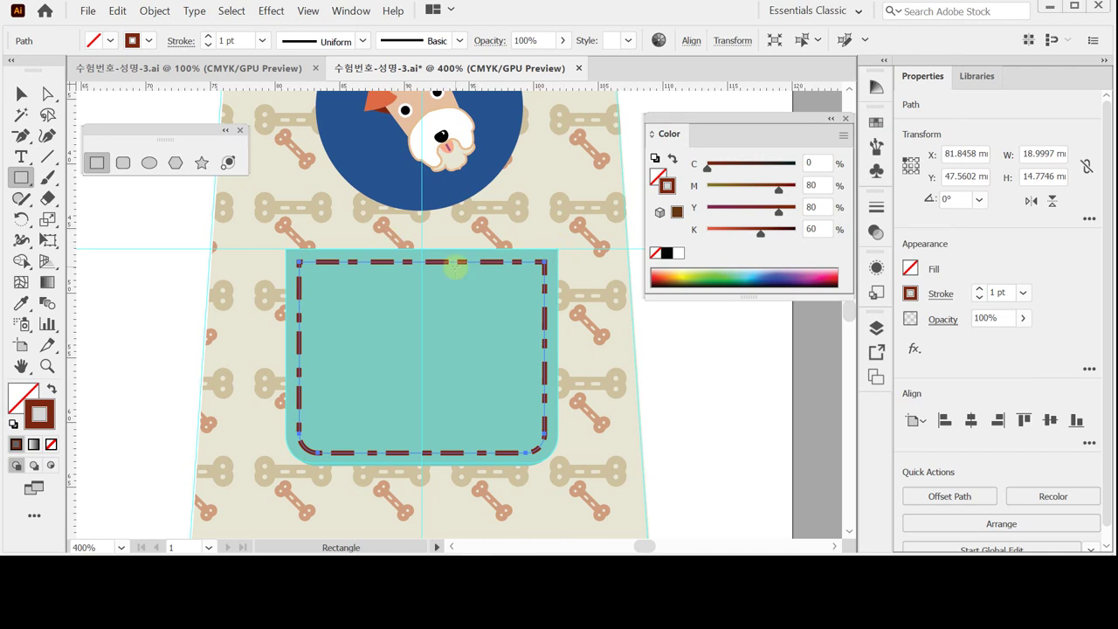
left_click(445, 362, "ctrl")
left_click(445, 361, "ctrl")
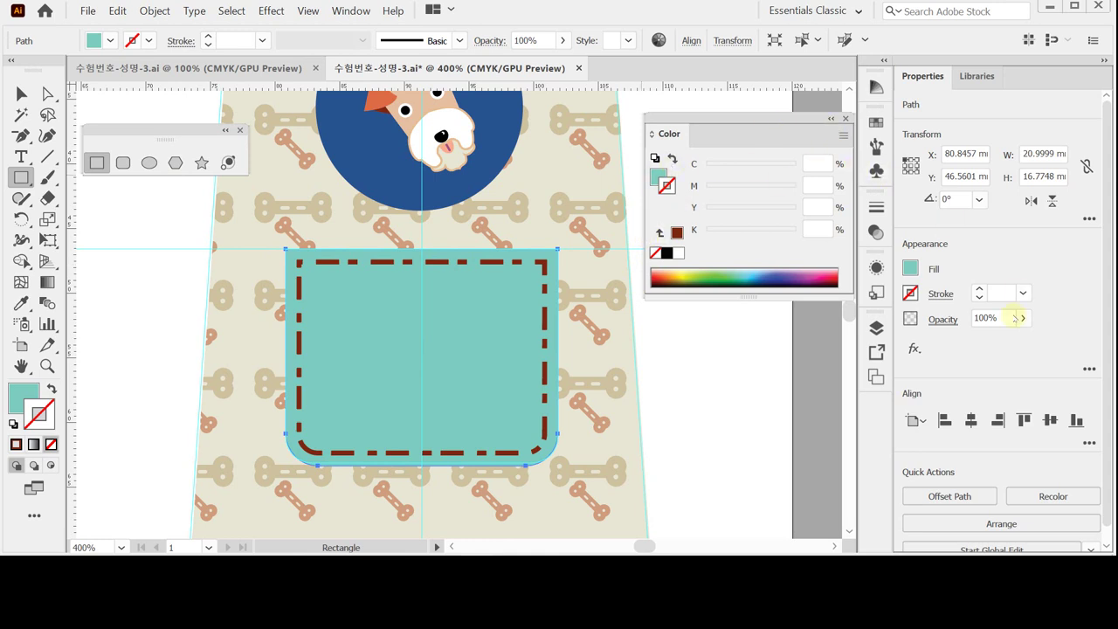
left_click(943, 320)
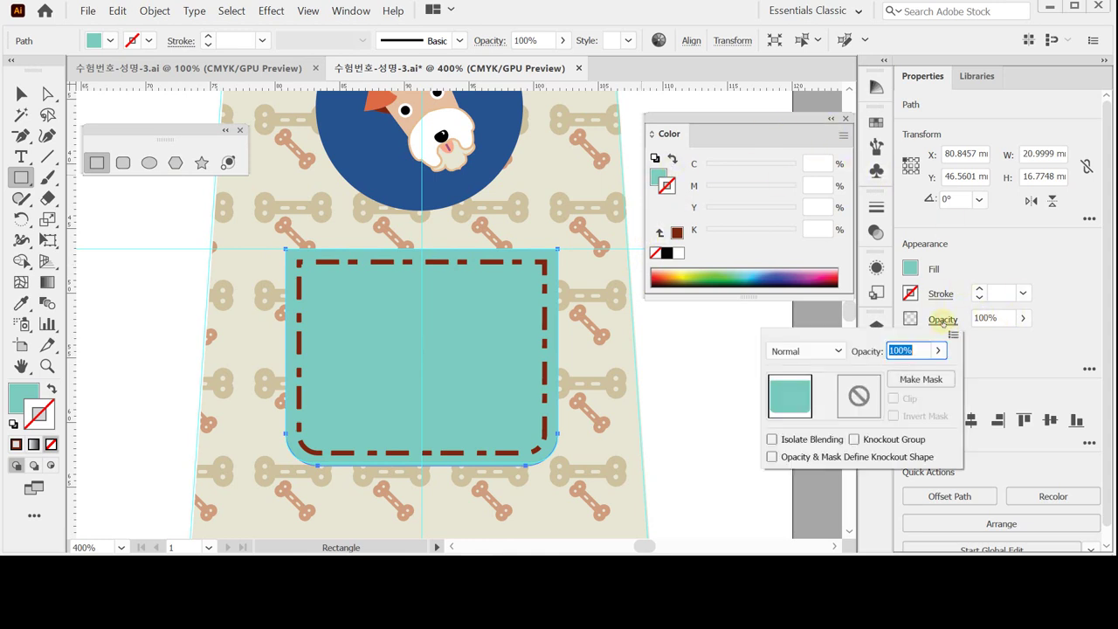
type("60")
key("Return")
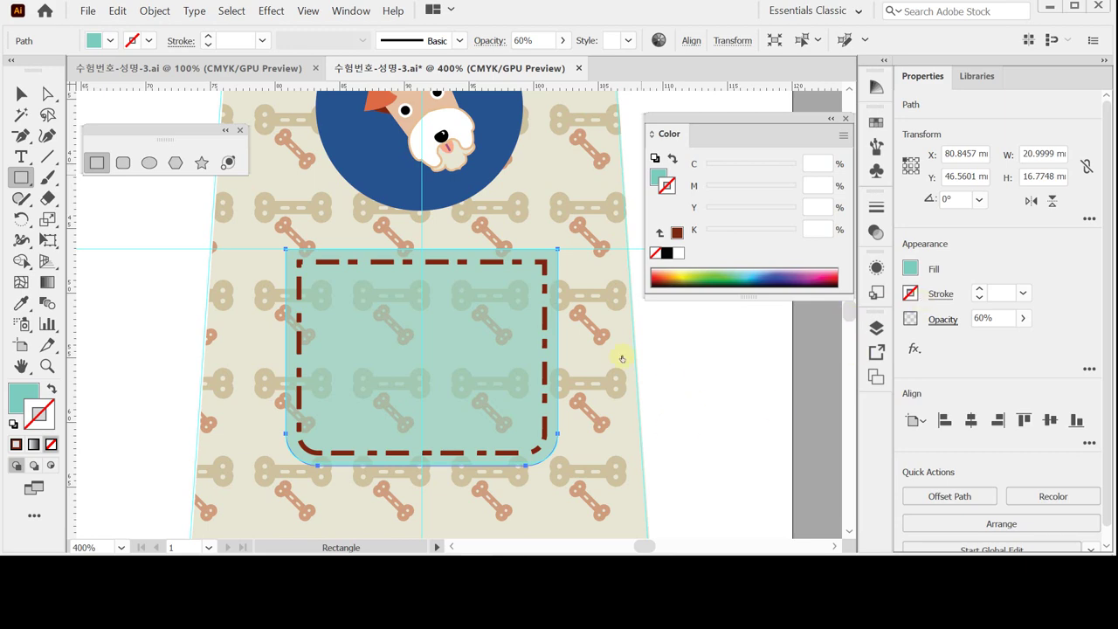
Save the document
key("ctrl+minus")
key("ctrl+minus")
key("ctrl+s")
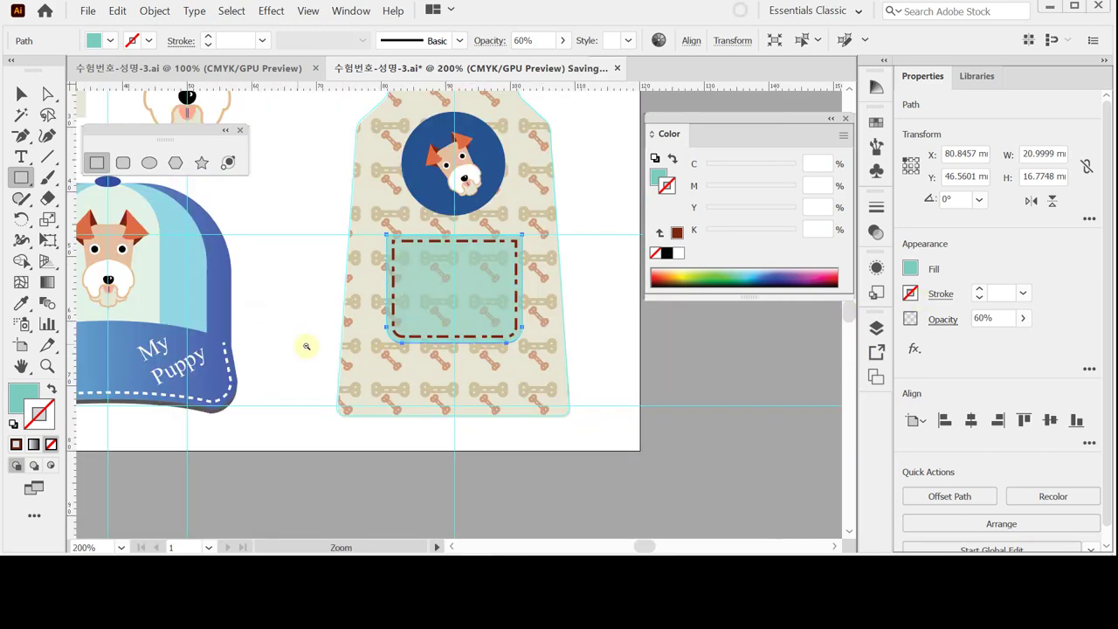
Duplicate the small diagonal brown bone from the pattern swatch into the blank area between the cap and the apron
key("ctrl+minus")
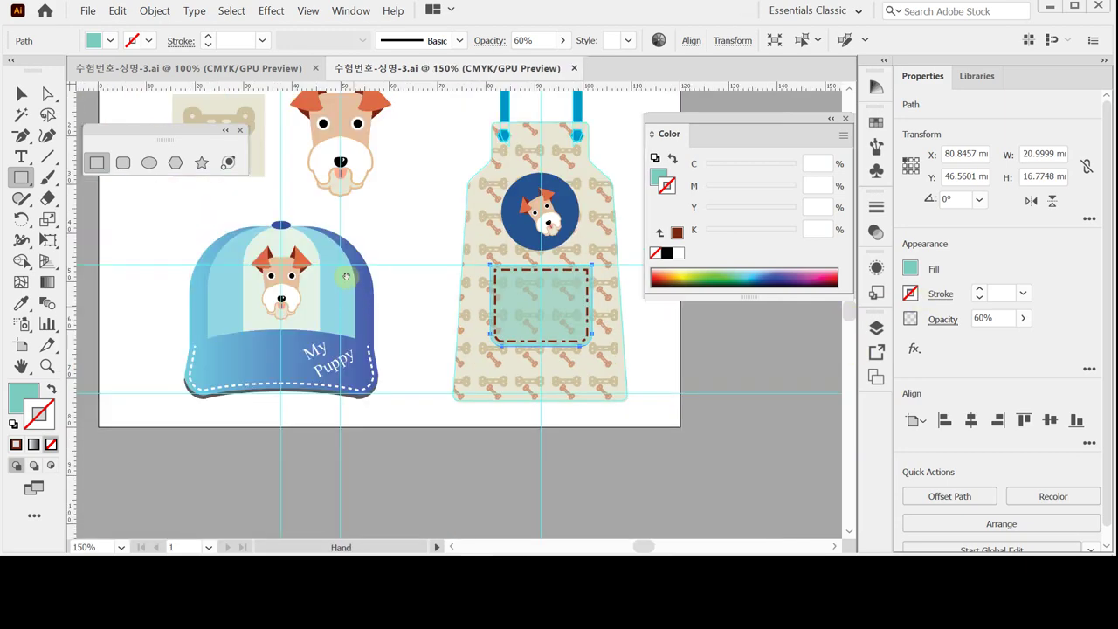
left_click_drag(331, 261, 360, 312)
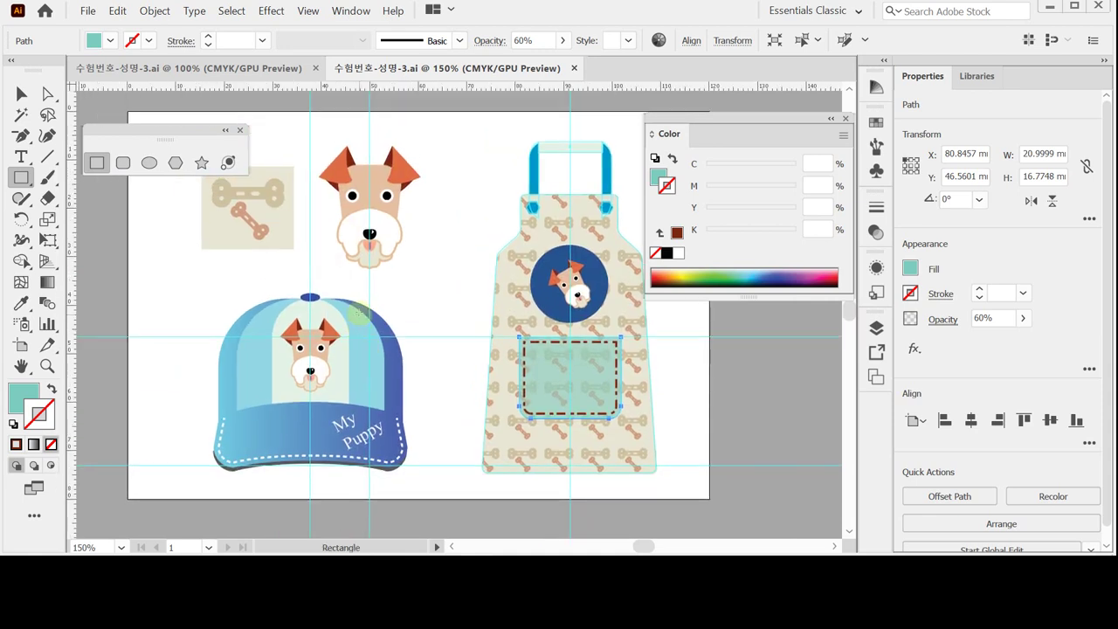
left_click(21, 93)
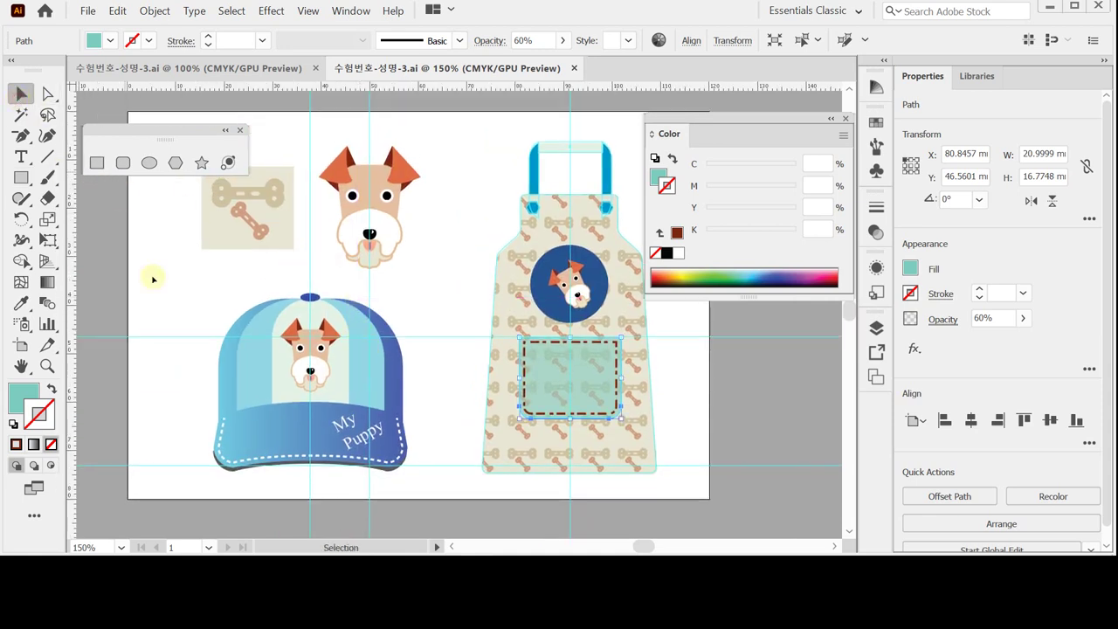
left_click(255, 233)
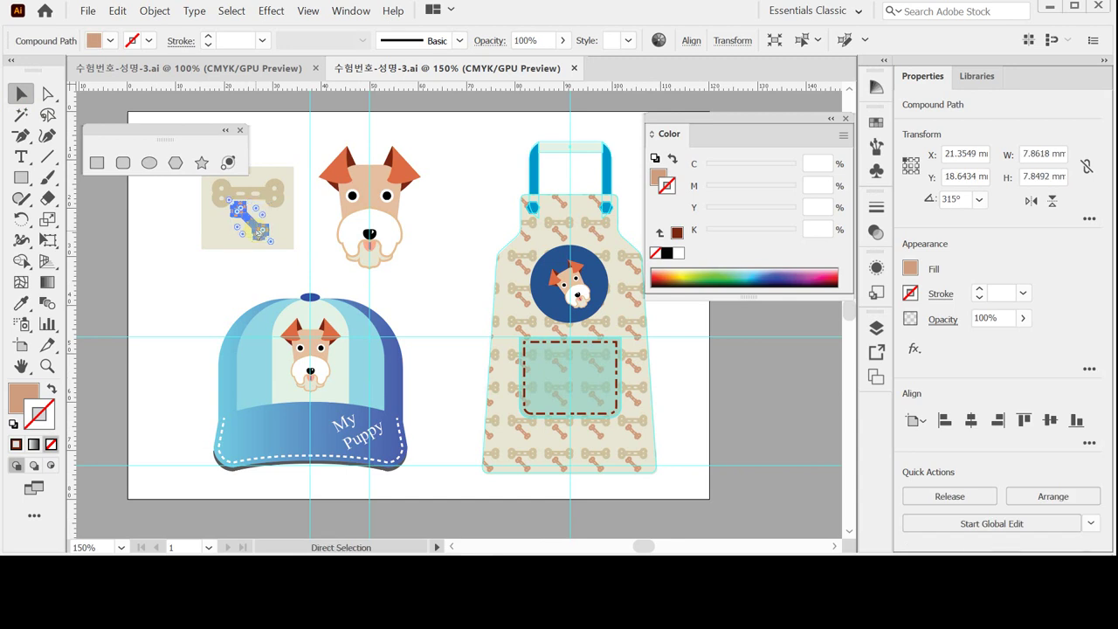
left_click_drag(255, 233, 458, 322)
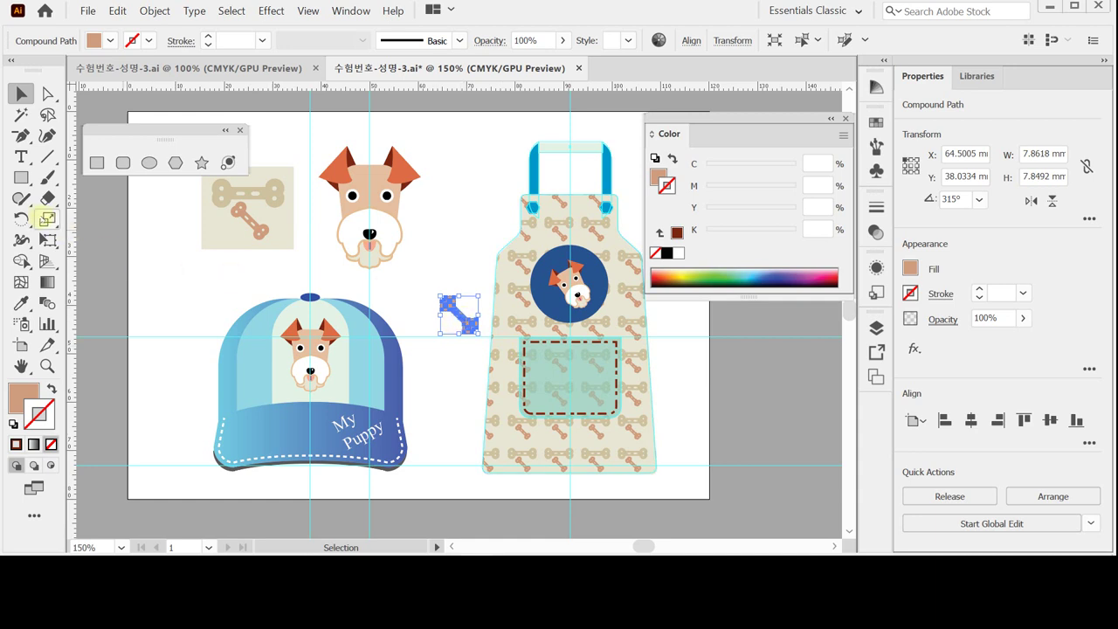
Scale the copied bone uniformly to 90% and rotate it by 110°
double_click(47, 219)
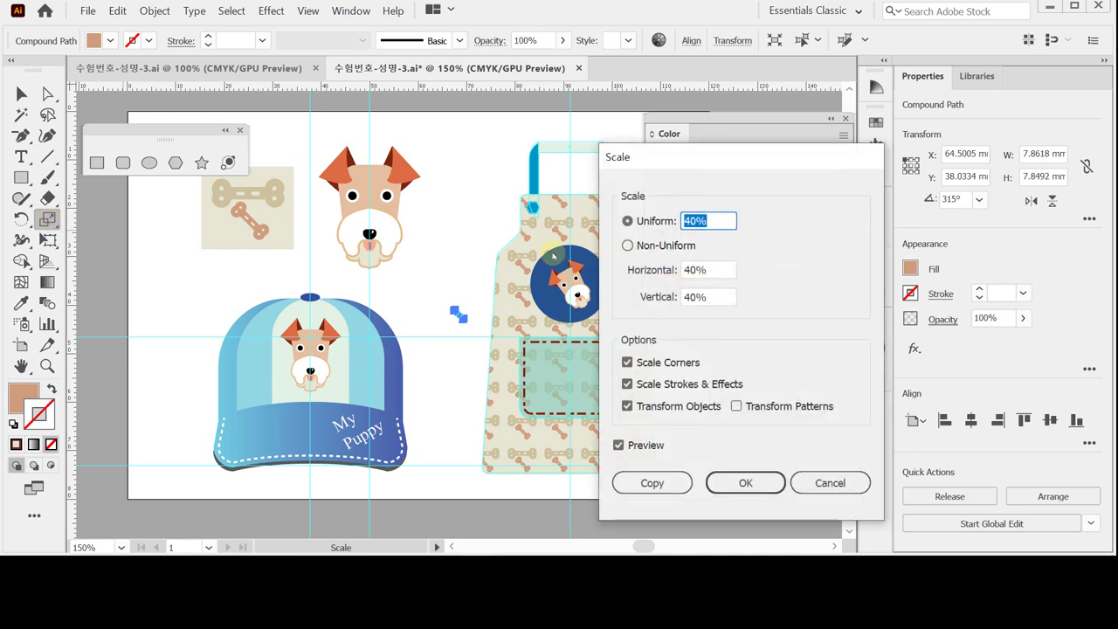
type("90")
key("Tab")
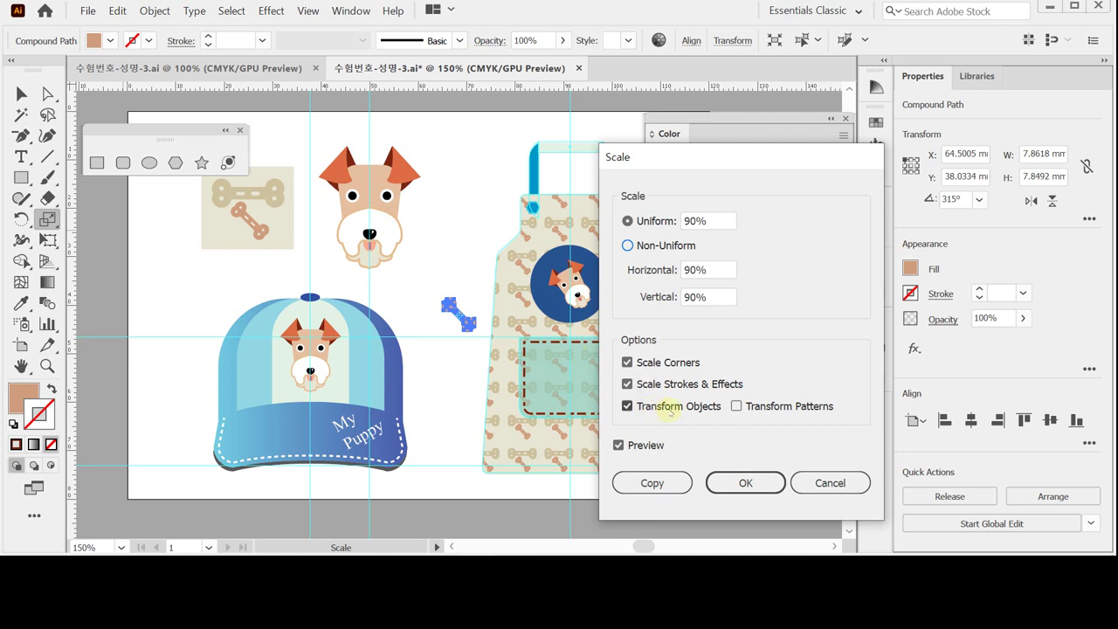
left_click(745, 481)
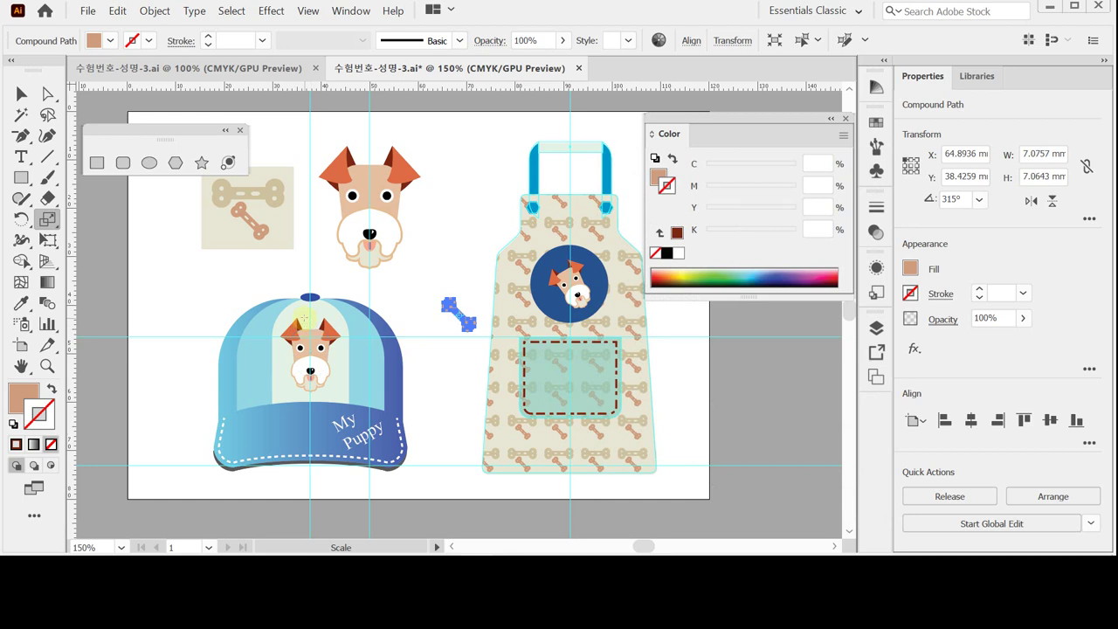
double_click(19, 218)
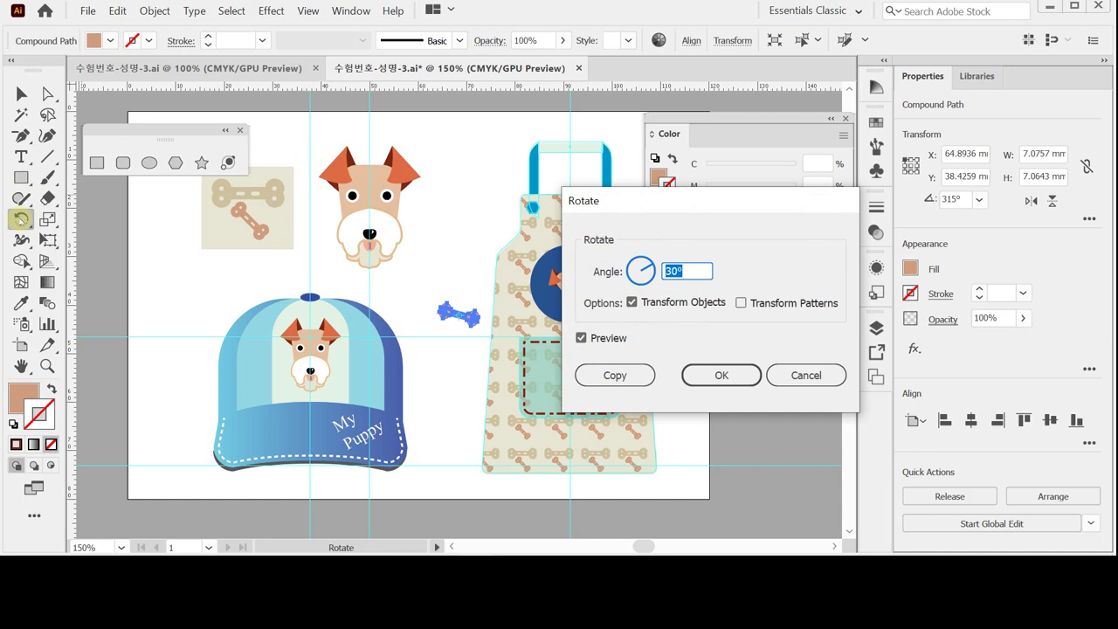
type("110")
key("Return")
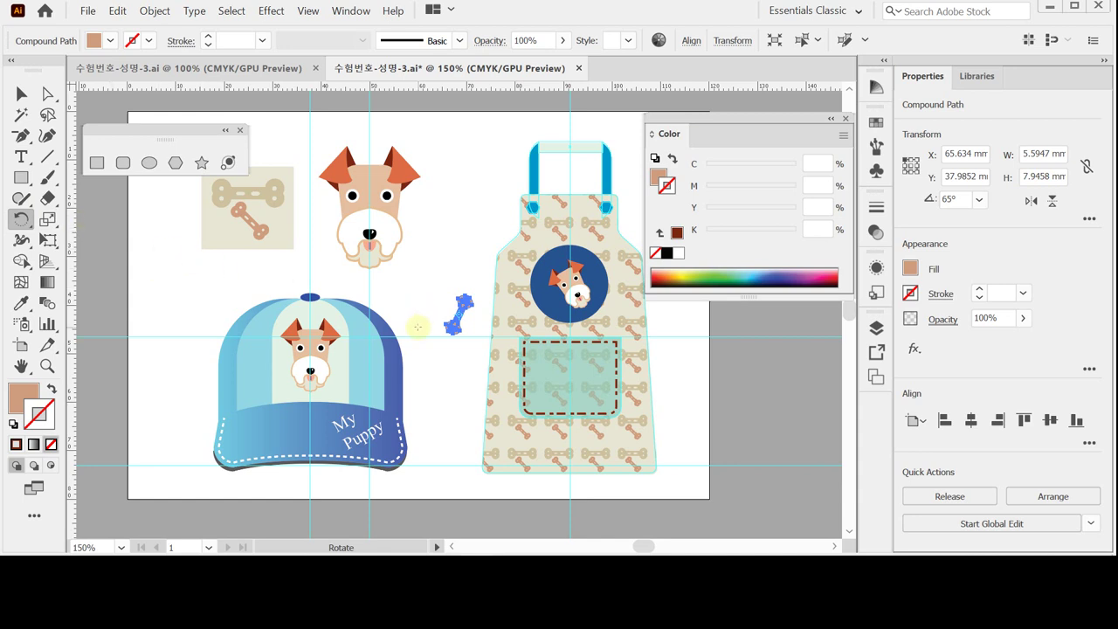
Move the rotated bone onto the lower left part of the teal pocket, inside the dashed stitching
left_click_drag(456, 313, 533, 398)
left_click(570, 397)
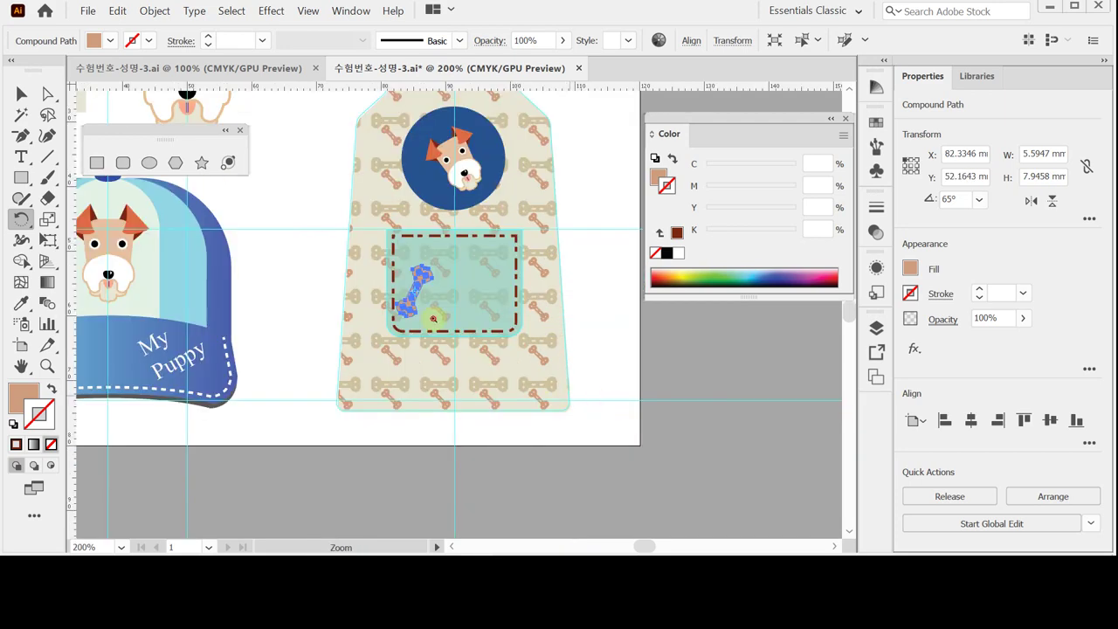
left_click(433, 319)
left_click(468, 315)
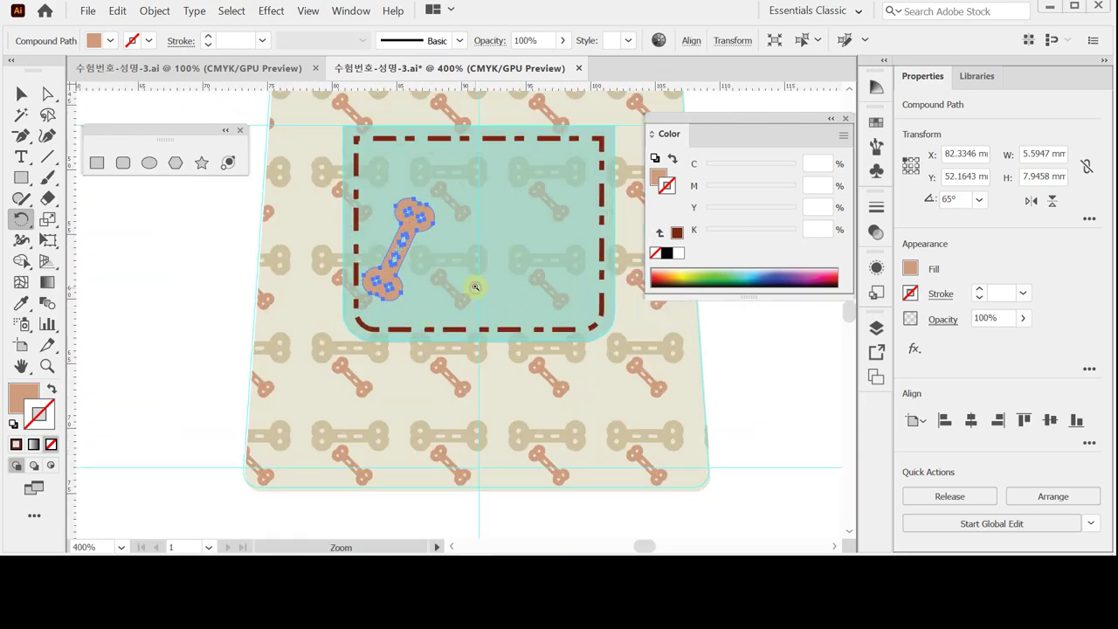
left_click(476, 289)
left_click_drag(412, 310, 381, 332)
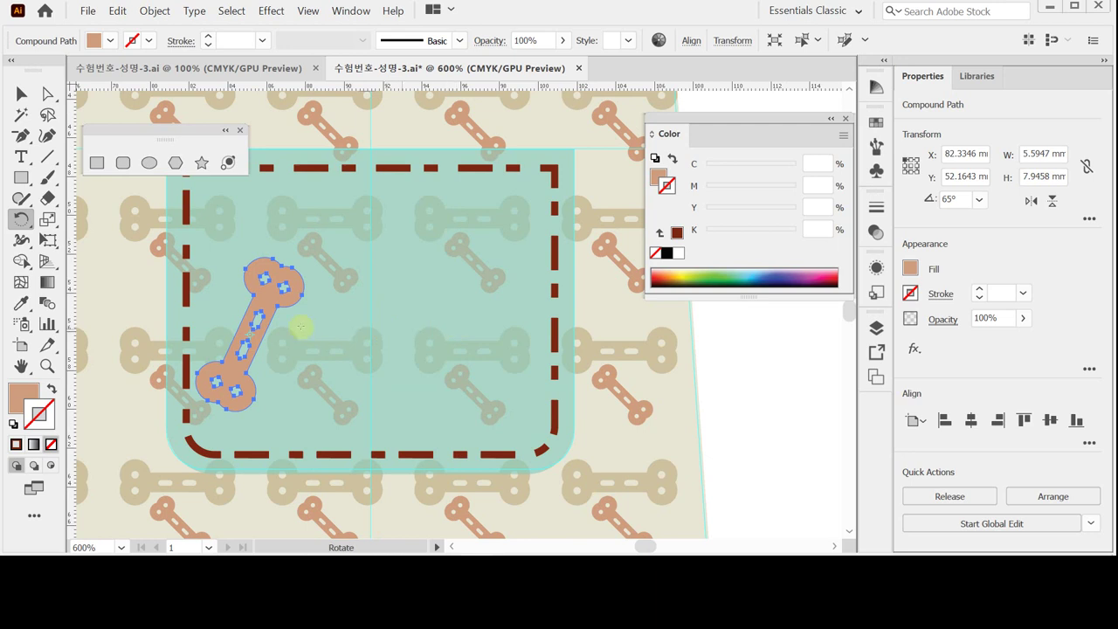
left_click_drag(269, 330, 259, 351)
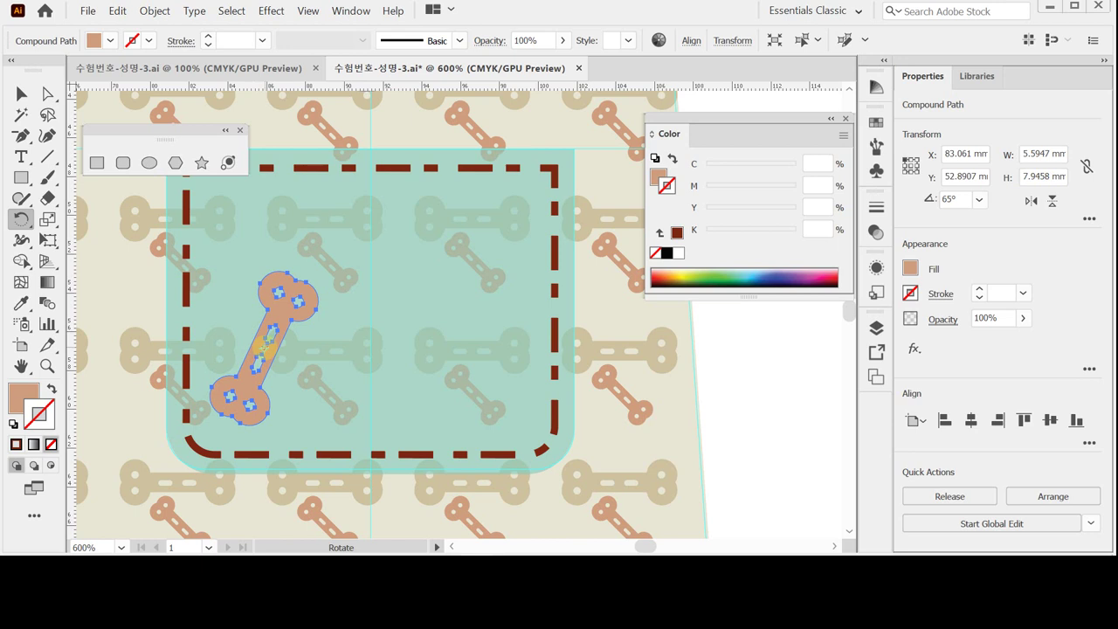
Duplicate the bone horizontally about 5.3 mm to the right and repeat the copy for an evenly spaced row of three
key("ctrl")
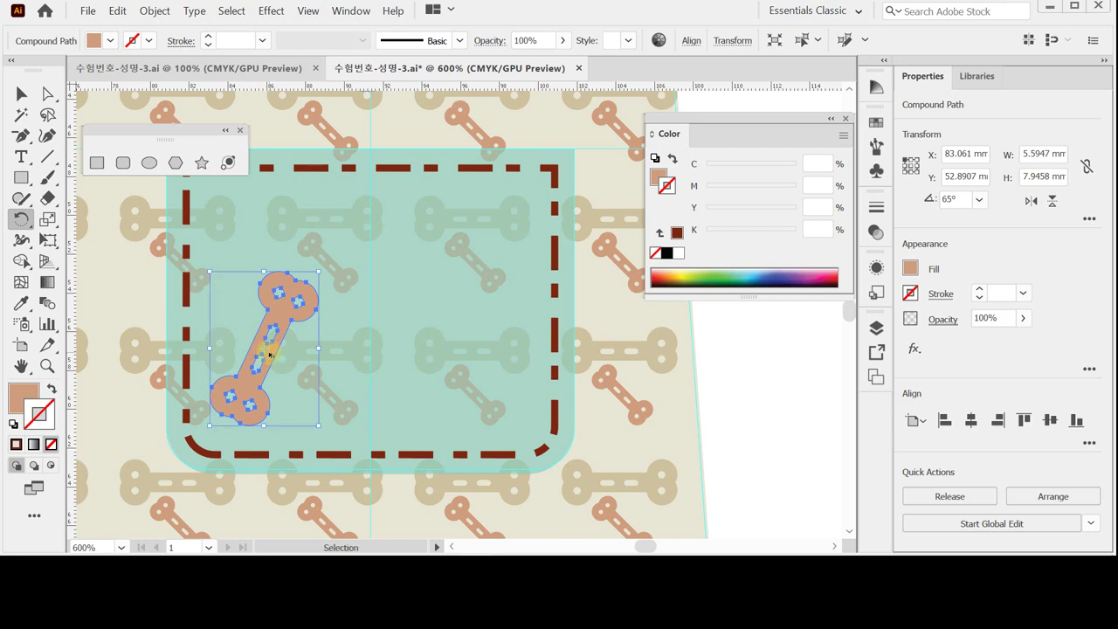
left_click_drag(265, 357, 372, 362)
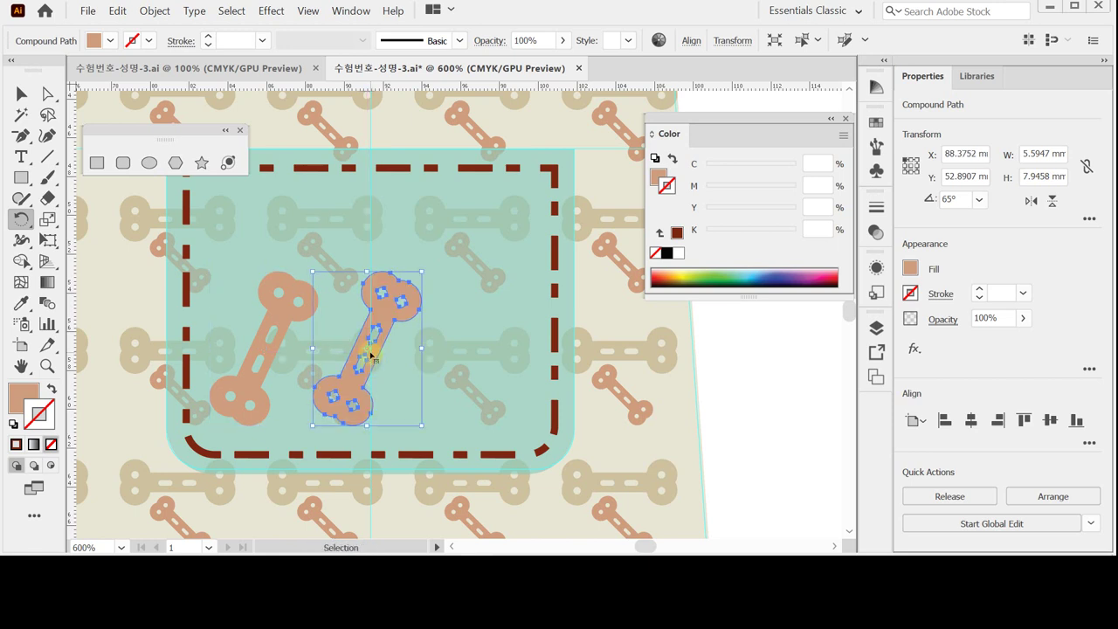
key("ctrl+d")
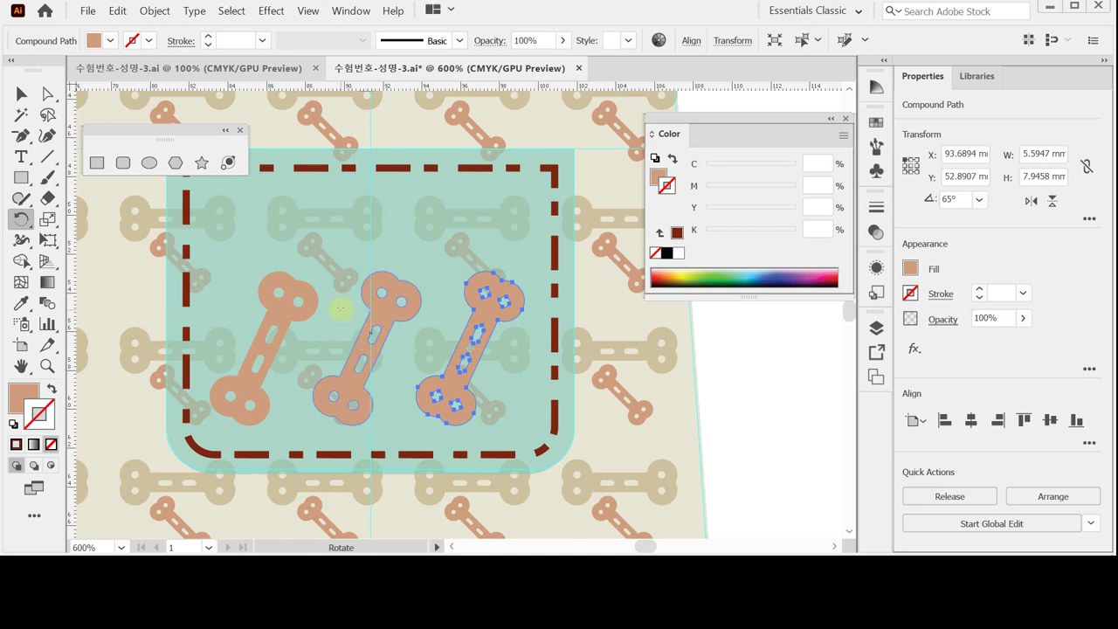
Group the three bones on the pocket
left_click(291, 316, "ctrl+shift")
left_click(387, 304, "ctrl+shift")
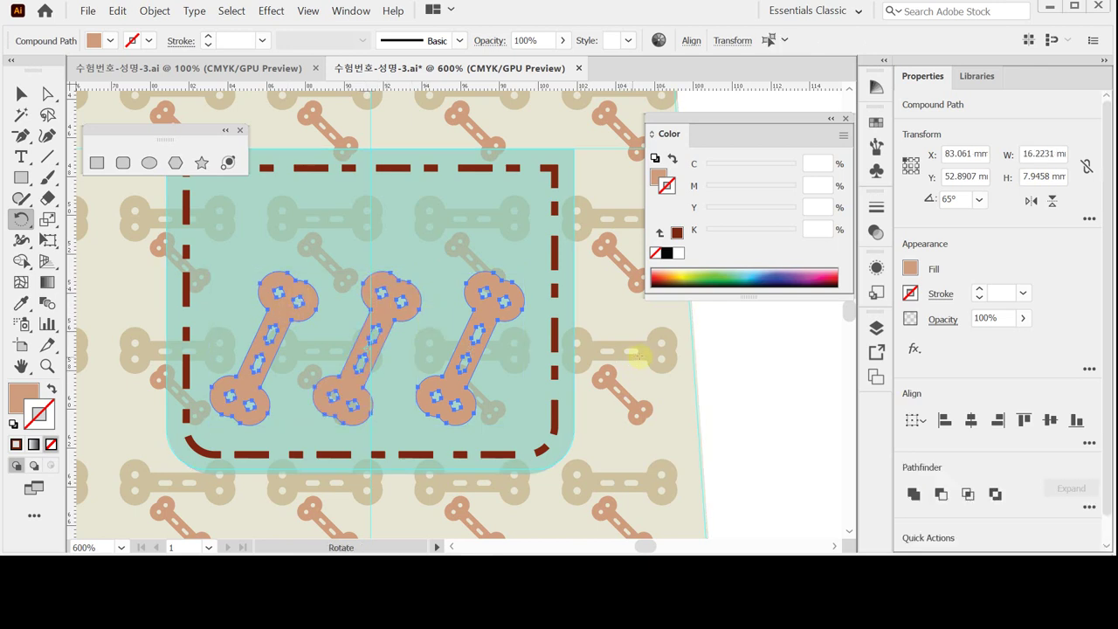
key("ctrl")
key("ctrl+g")
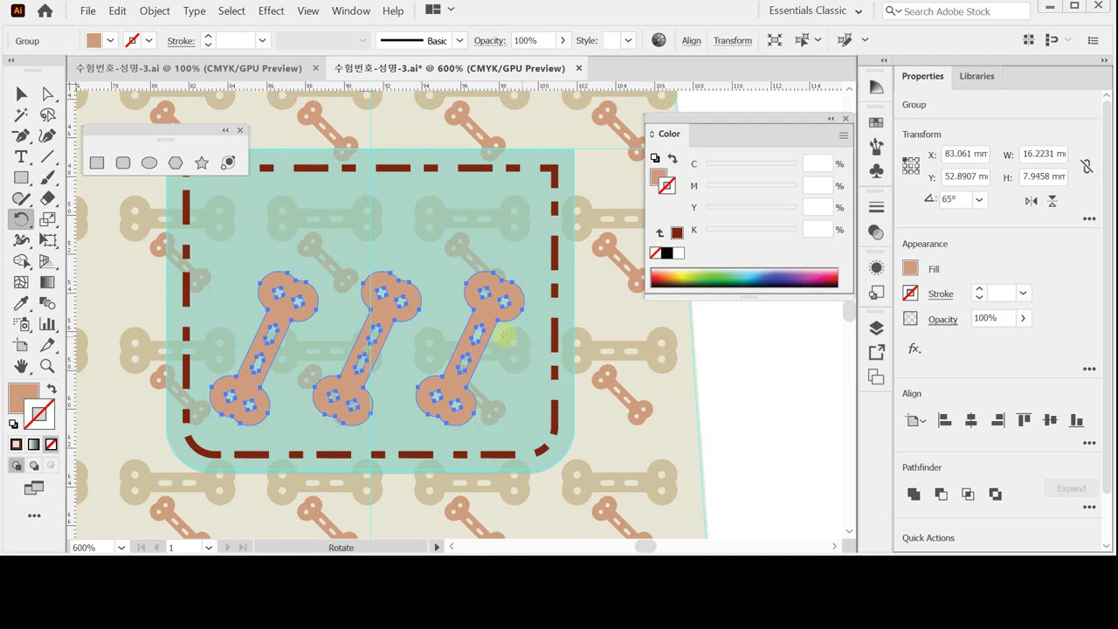
Nudge the bone group 0.2 mm to the right to centre it on the vertical guide, and save the document
key("ctrl")
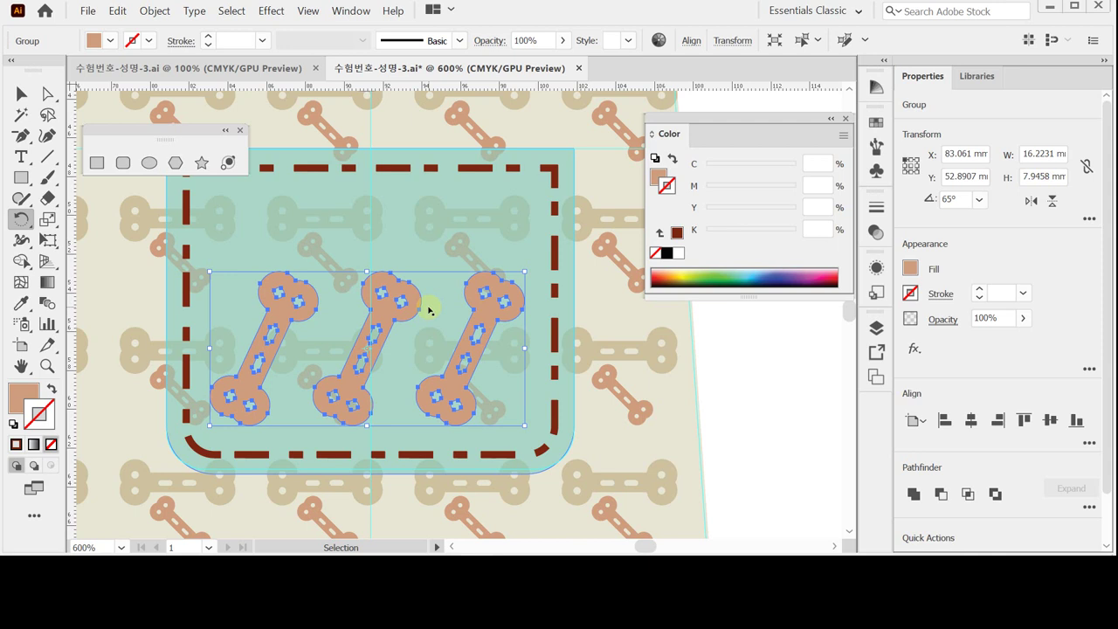
key("ctrl")
key("Right")
key("Right")
key("Right")
key("Right")
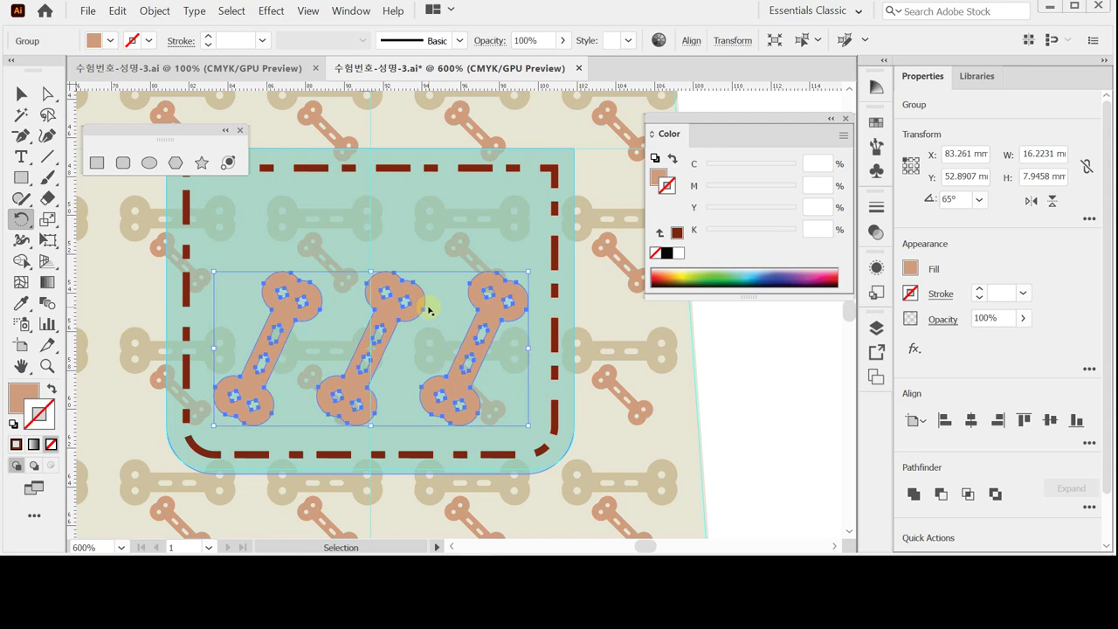
key("ctrl")
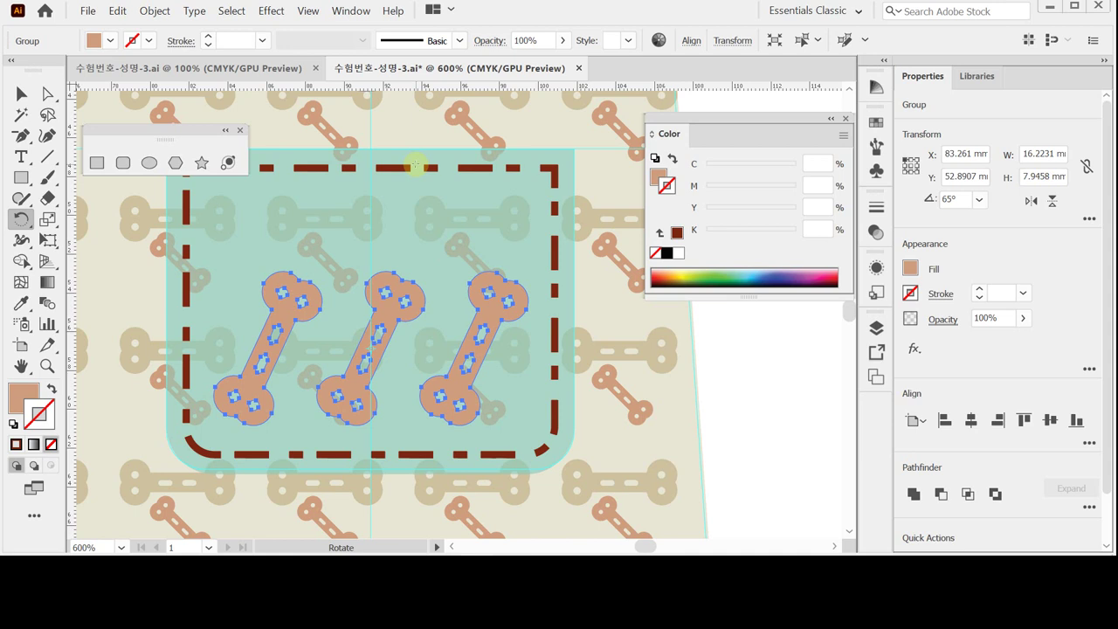
key("ctrl")
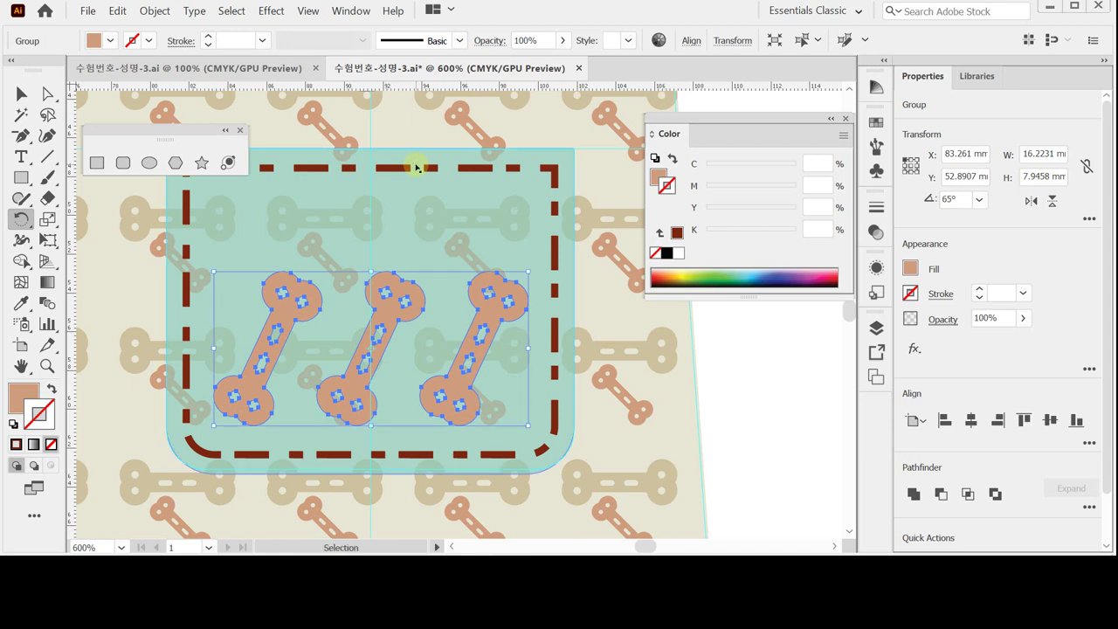
key("ctrl+s")
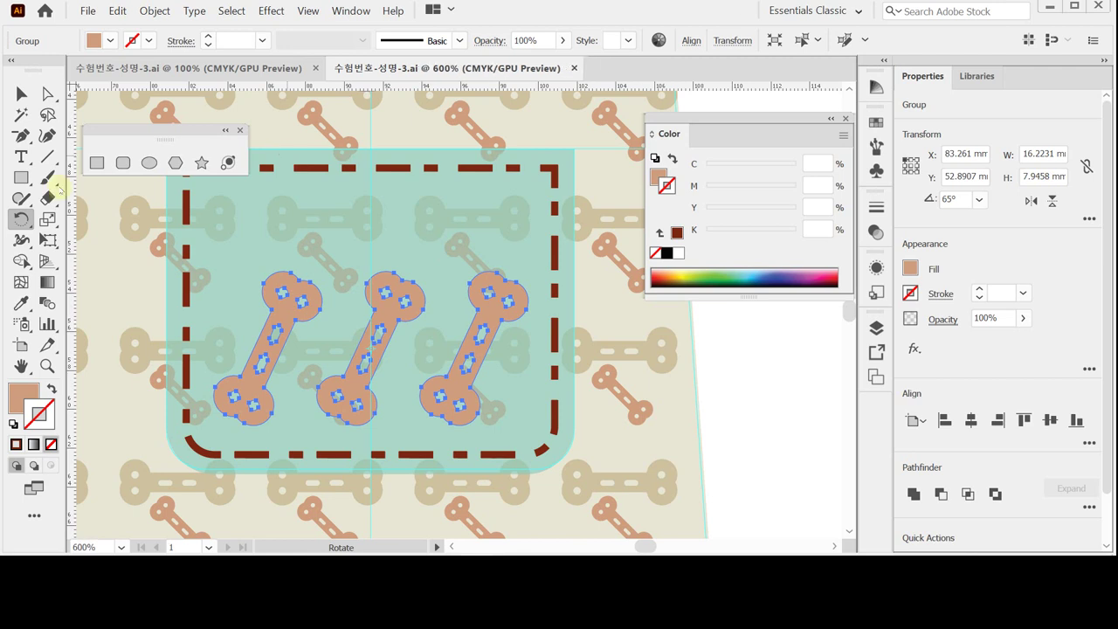
Start a text object on the teal pocket above the bones, with the font set to Arial Bold at 9 pt
left_click(21, 155)
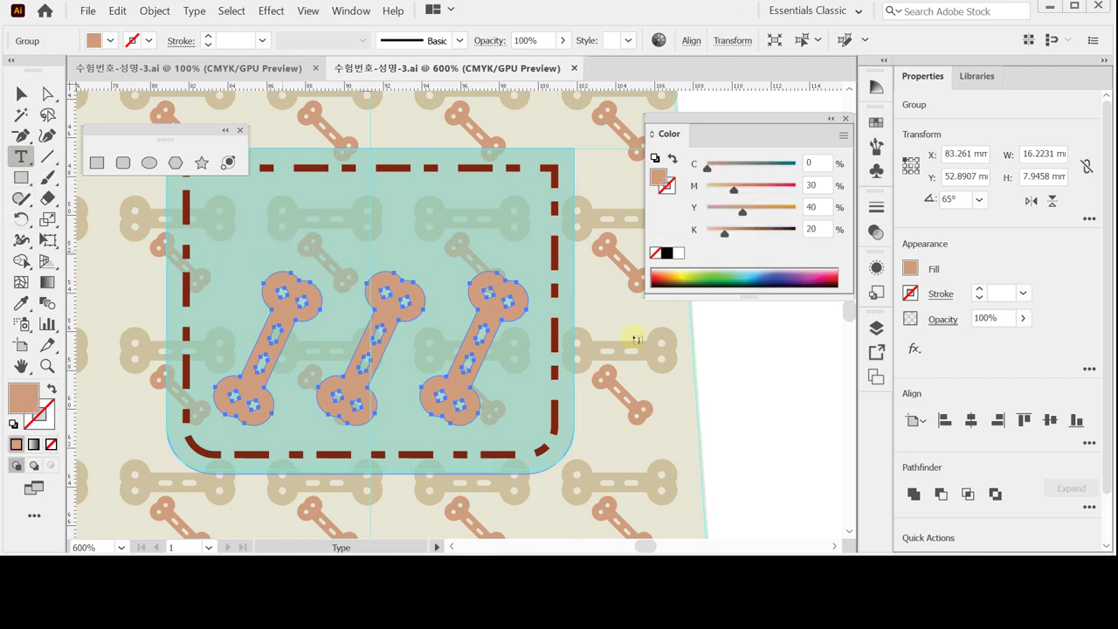
left_click(231, 234)
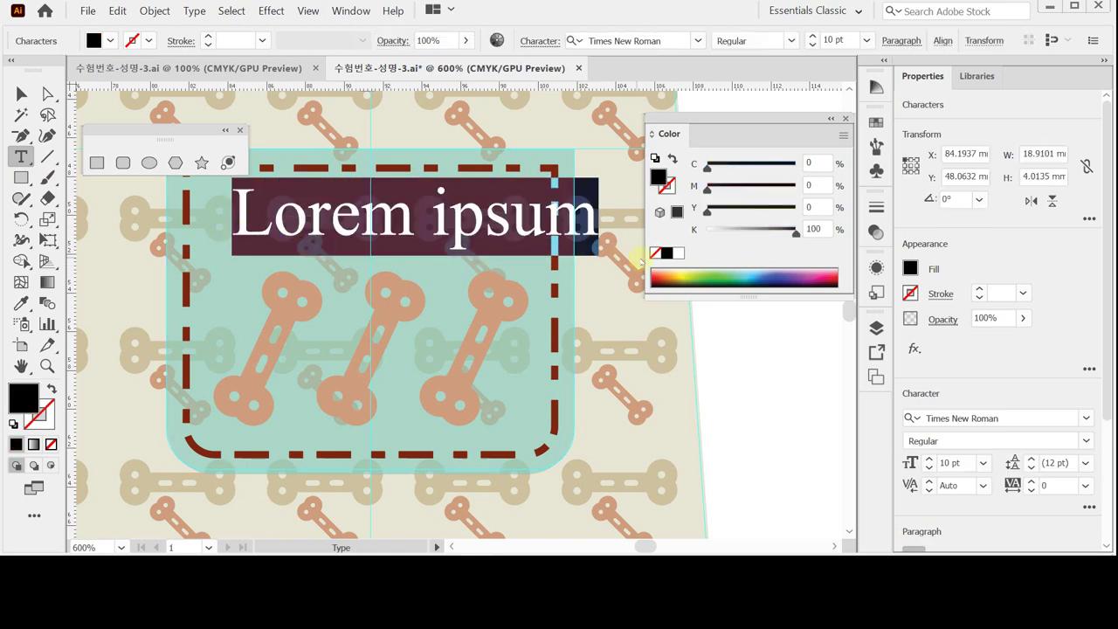
key("ctrl+t")
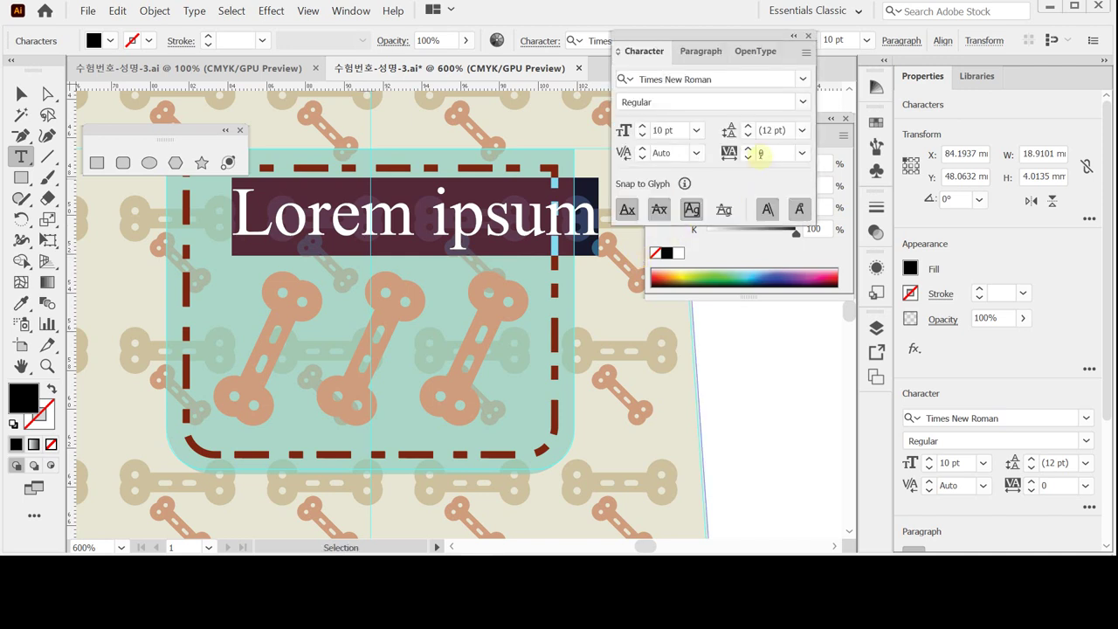
left_click(705, 78)
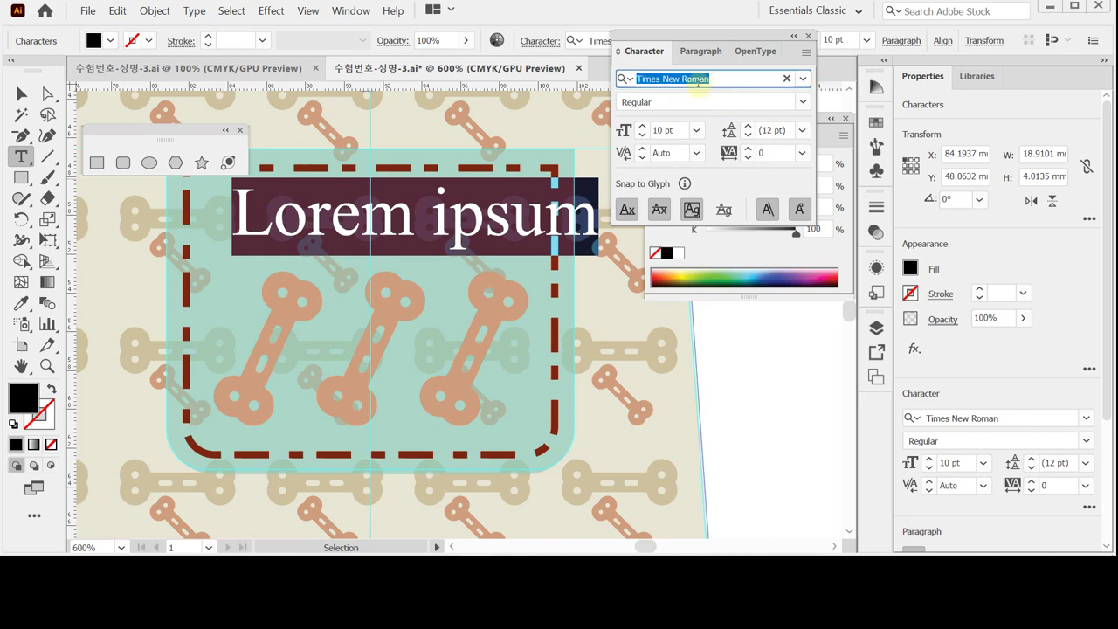
type("ㅁㅁㅁ")
key("BackSpace")
key("BackSpace")
key("BackSpace")
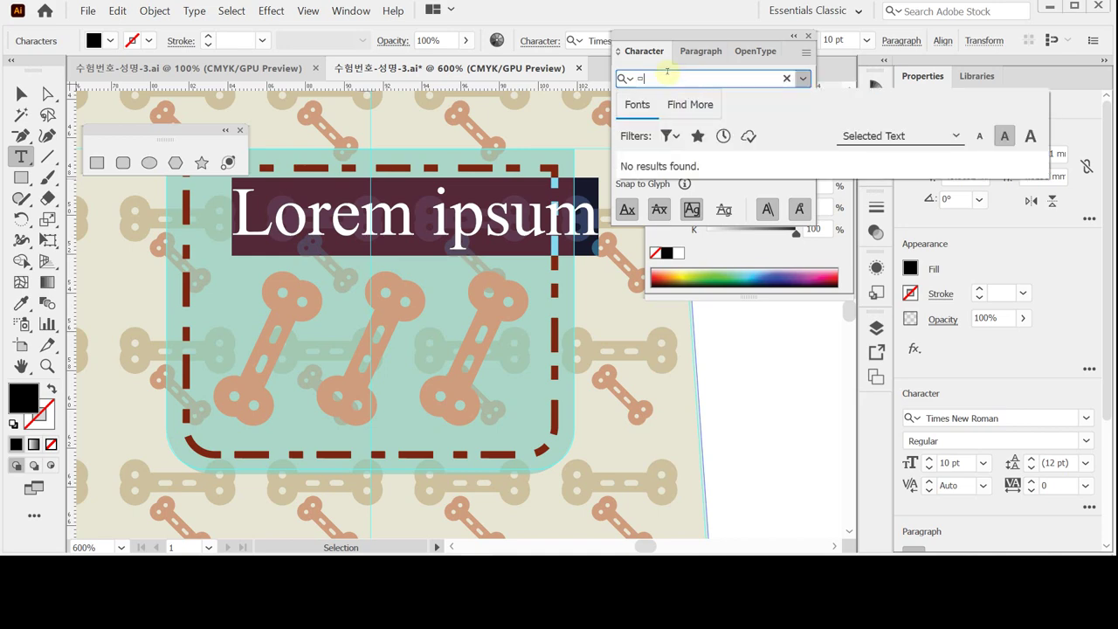
type("ar")
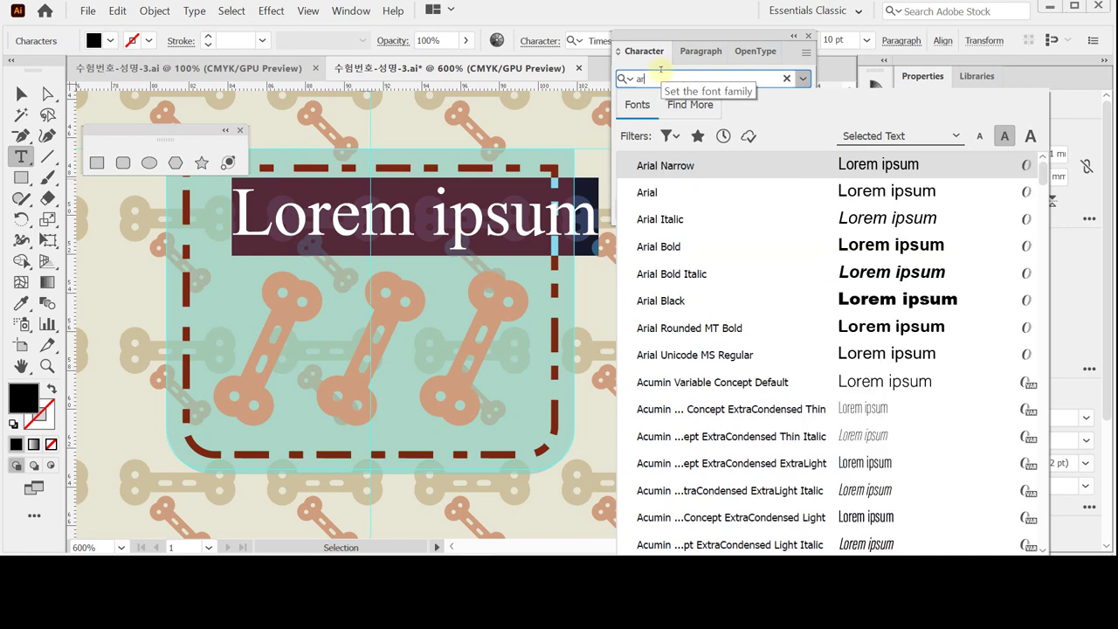
key("Down")
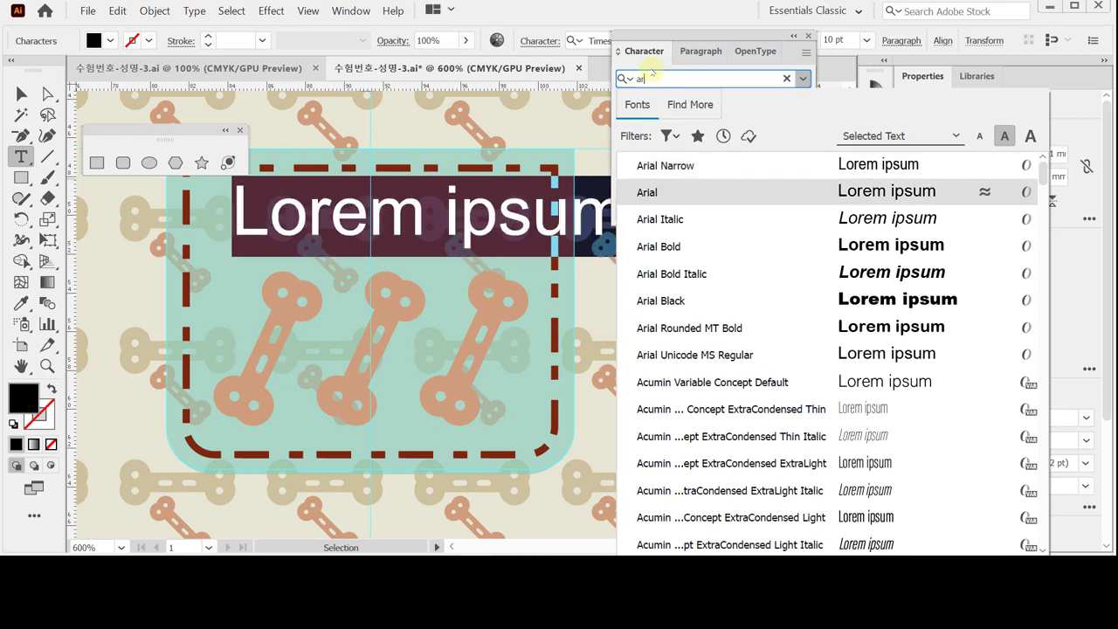
key("Down")
key("Down")
key("Return")
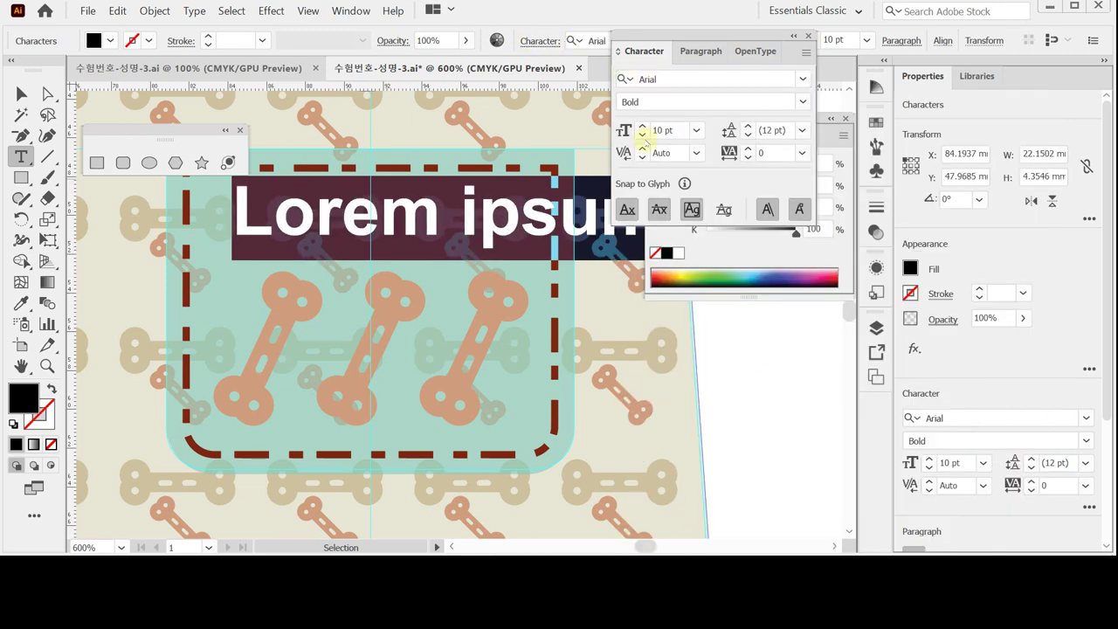
left_click(642, 135)
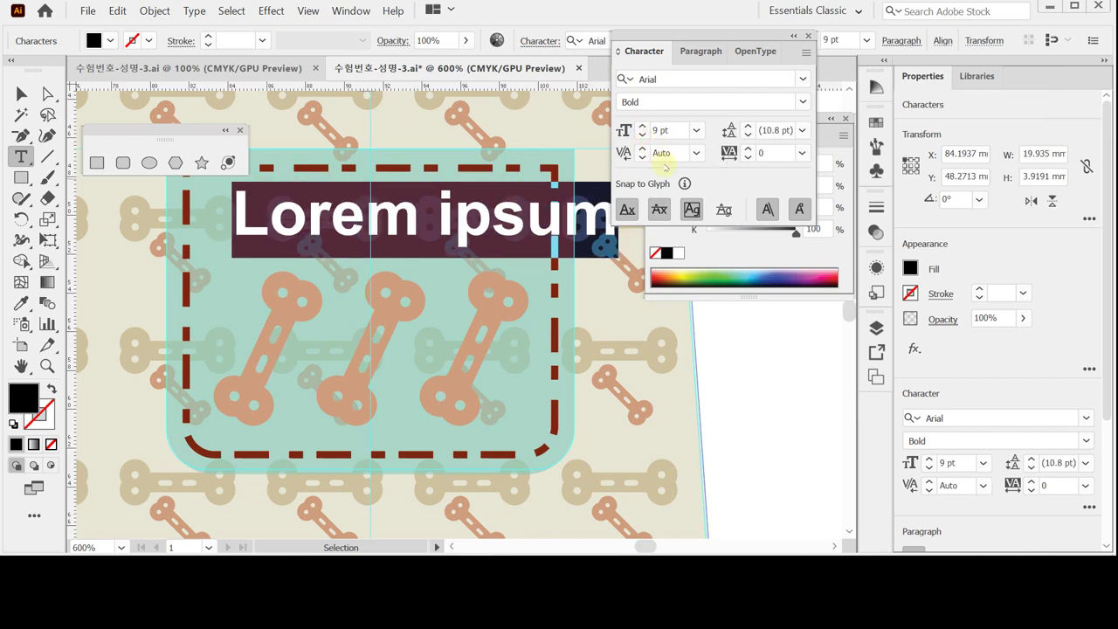
Replace the placeholder text on the pocket with "Lovely Pet", keeping it black
left_click(761, 255)
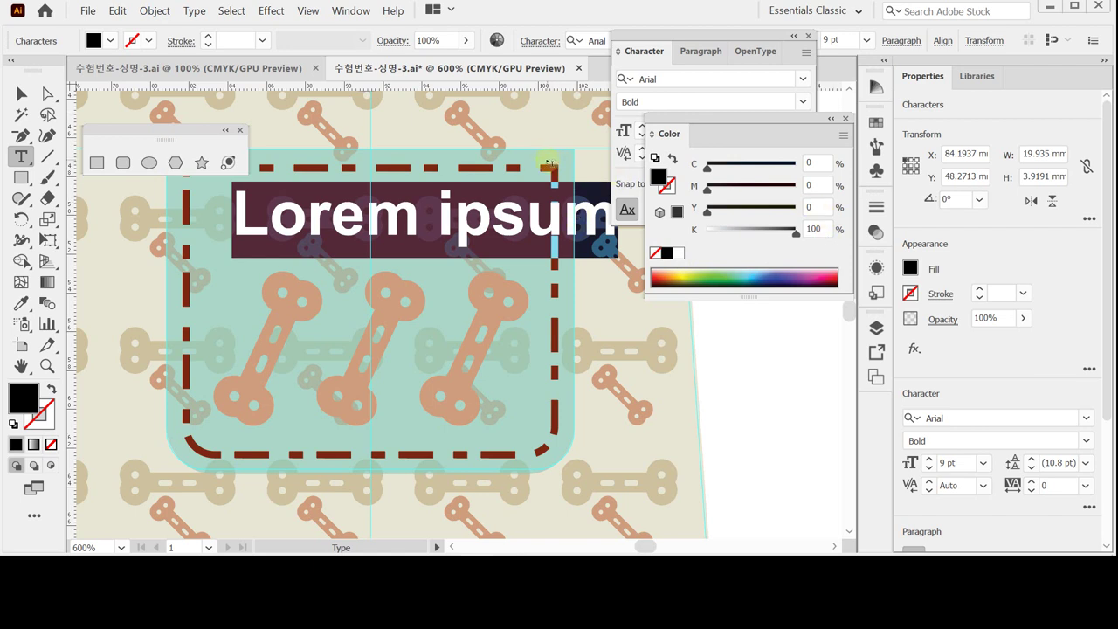
type("L")
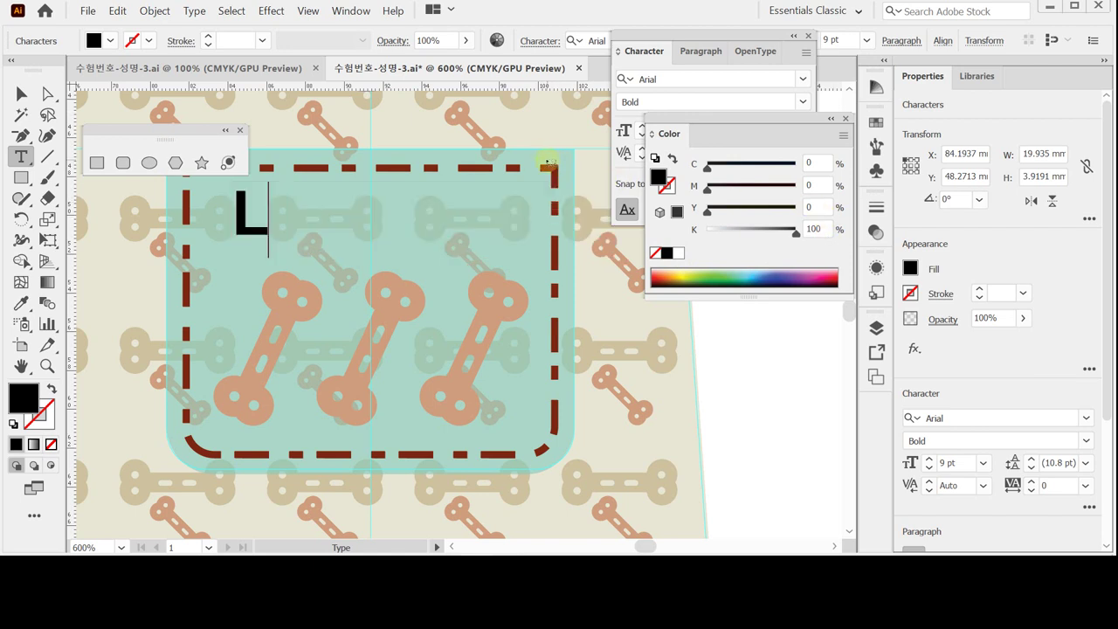
type("o")
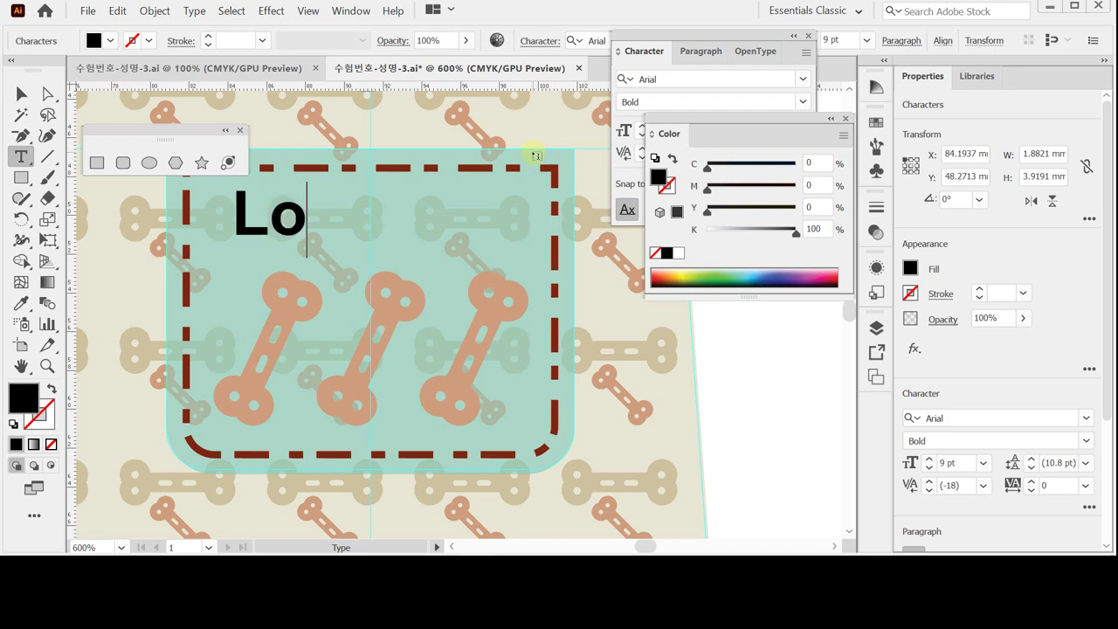
type("ve")
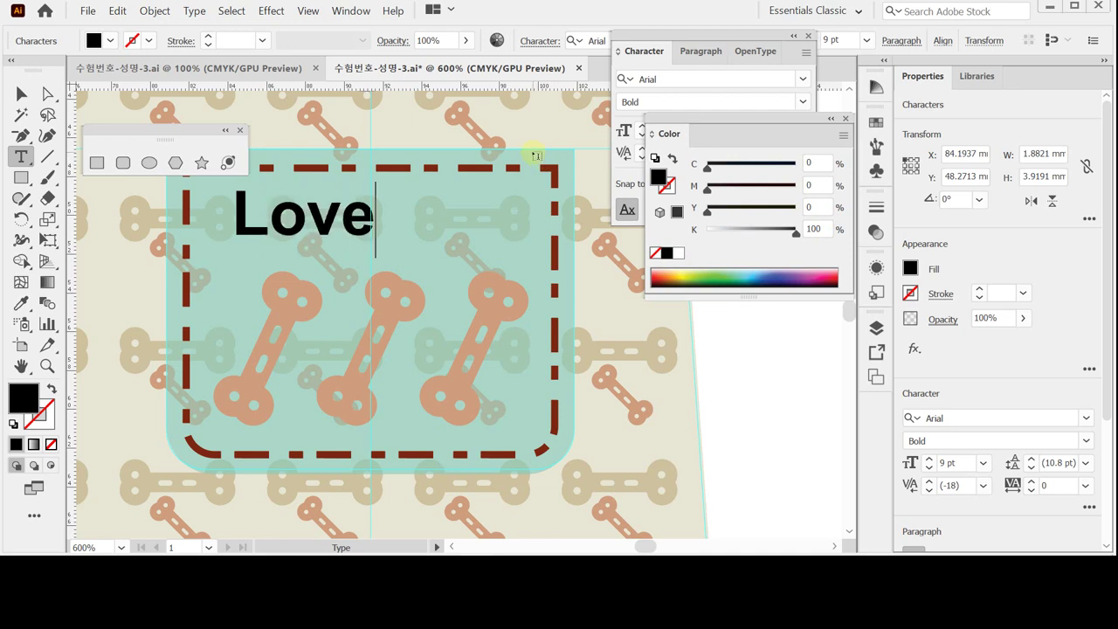
type("ly P")
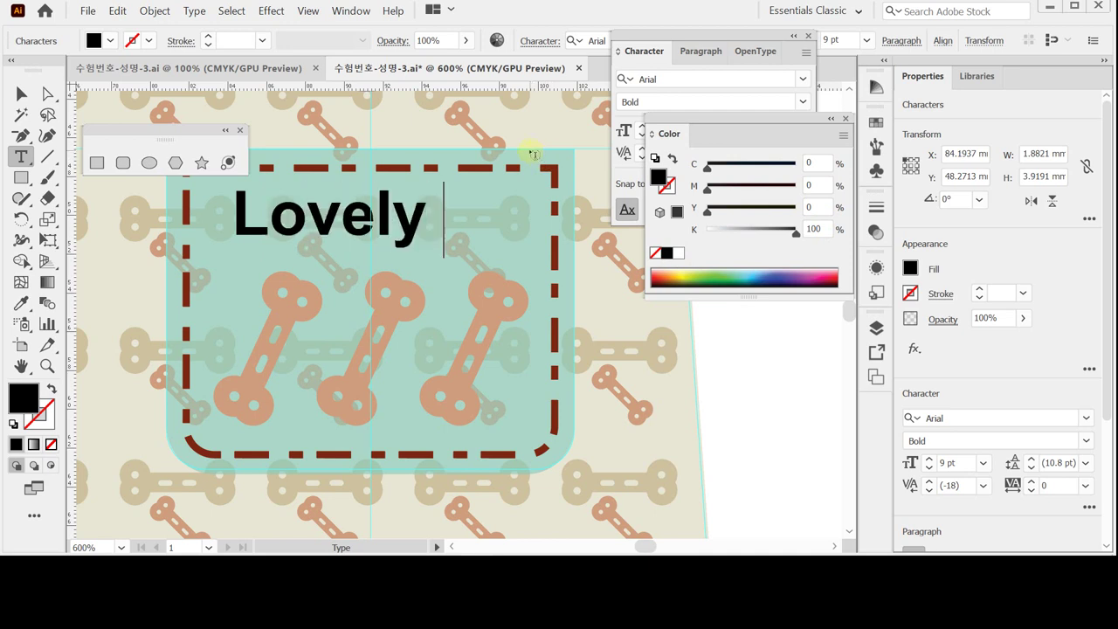
type("et")
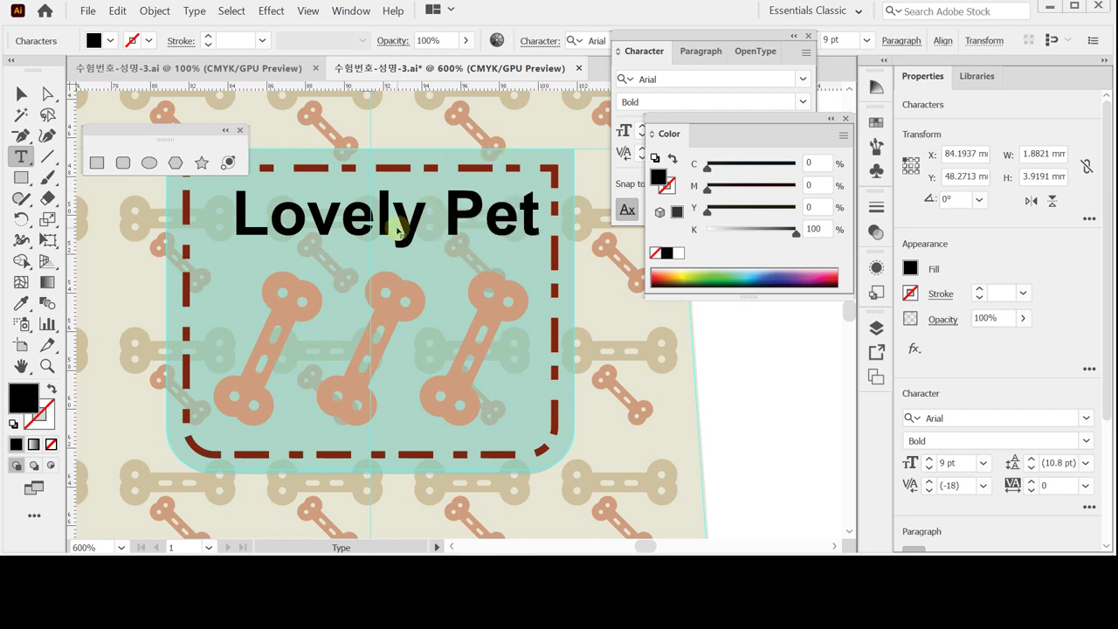
Centre the "Lovely Pet" text on the vertical guide above the bones, nudge it up 0.05 mm, and save the document
left_click(310, 245, "ctrl")
left_click_drag(310, 245, 307, 250)
left_click_drag(385, 210, 370, 194)
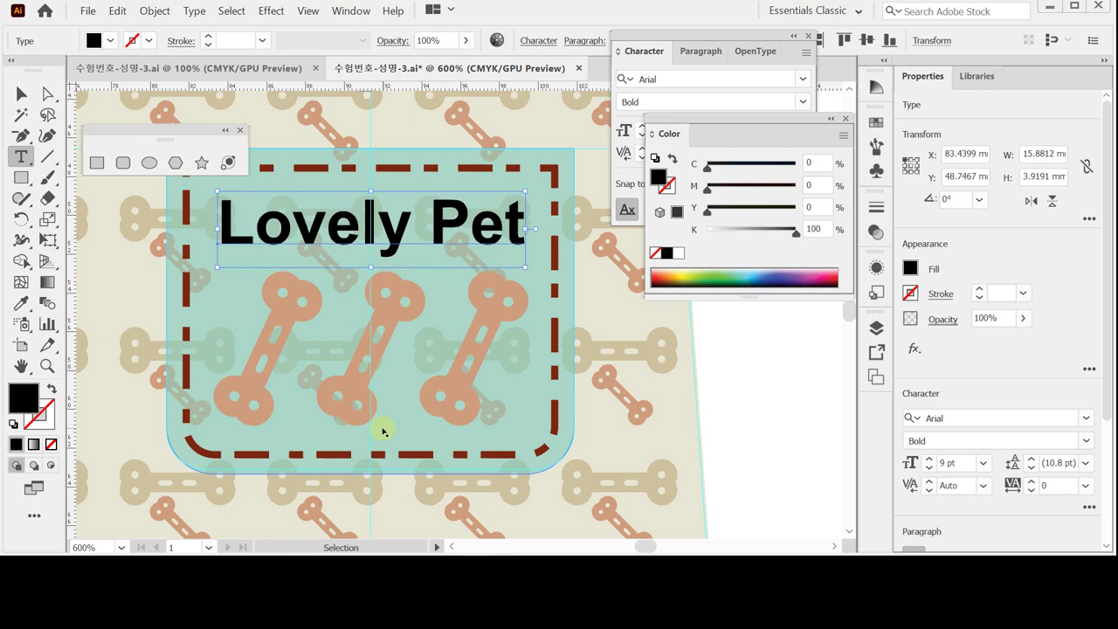
key("Up")
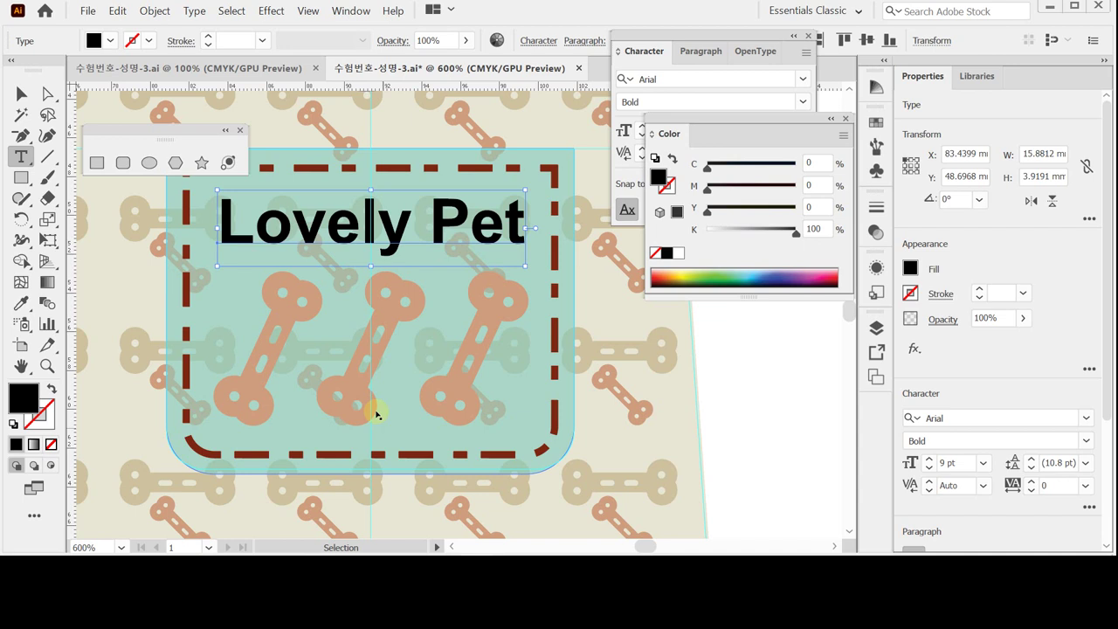
key("ctrl+shift+a")
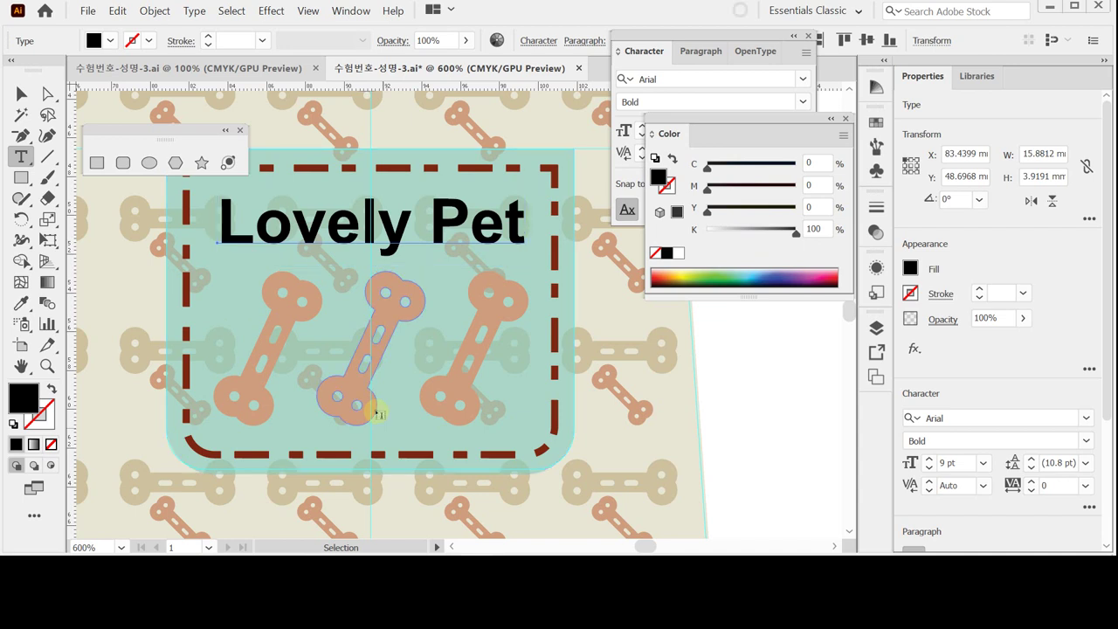
key("ctrl+s")
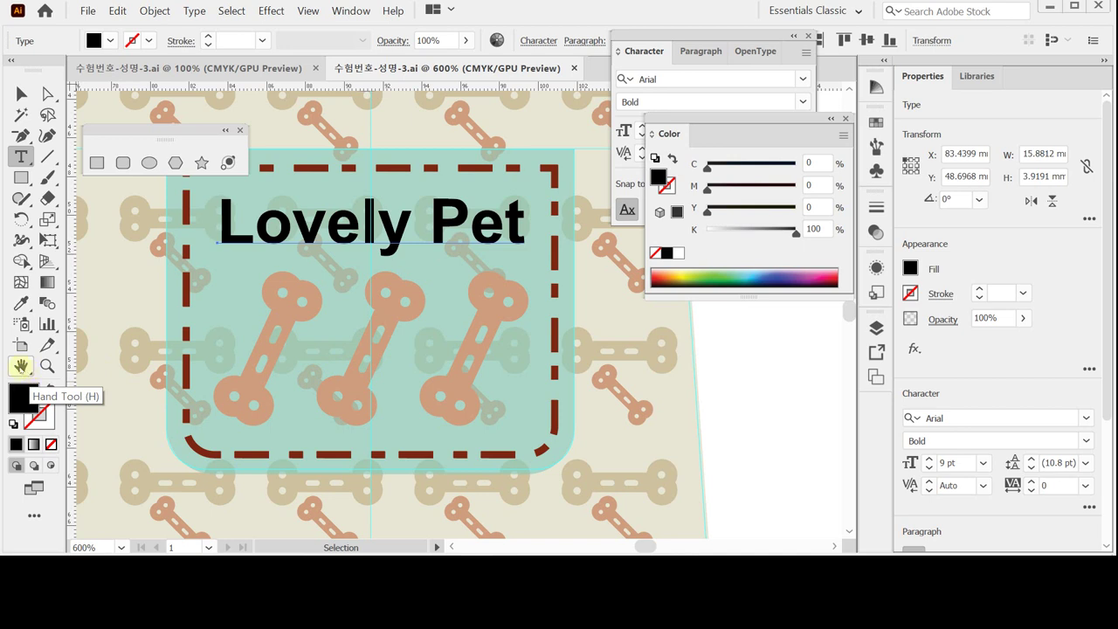
Fit the whole artboard in view and reset the Essentials Classic workspace
double_click(20, 366)
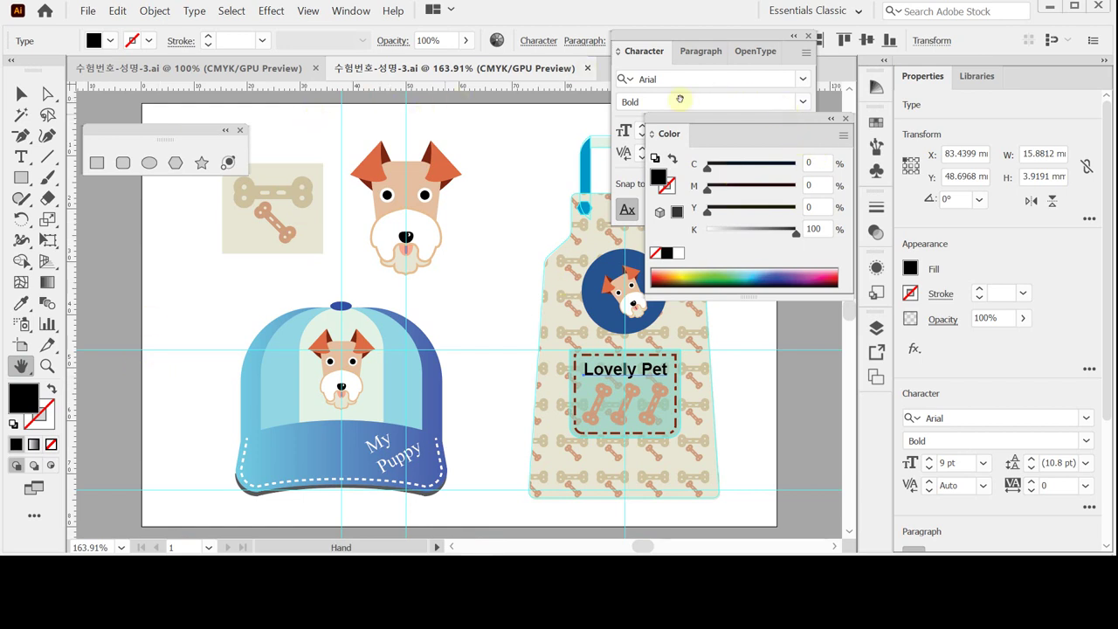
left_click(859, 11)
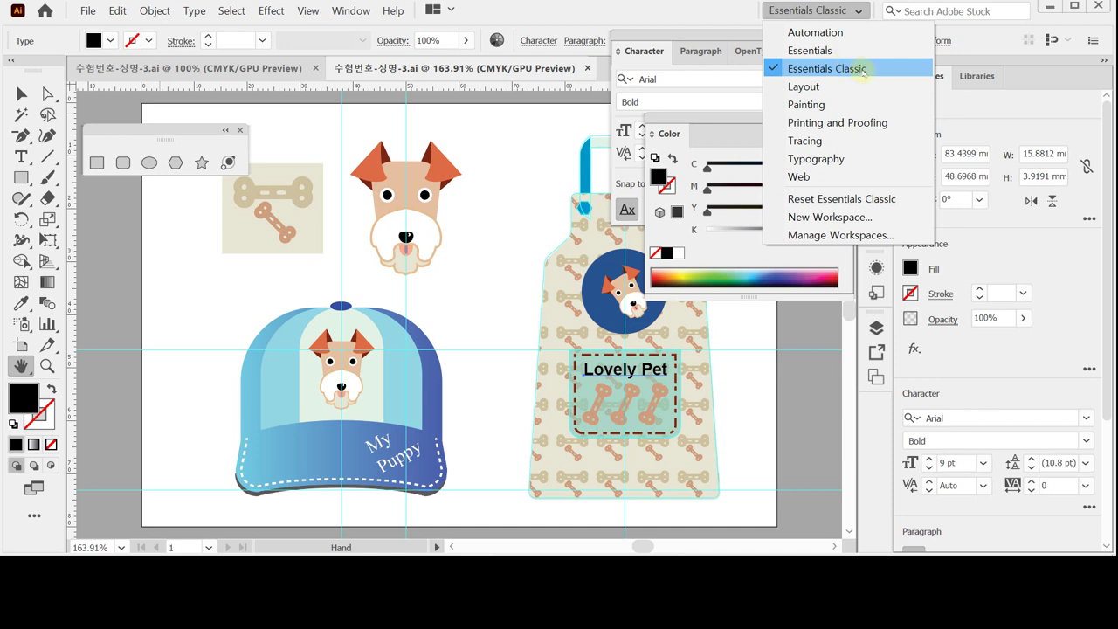
left_click(896, 199)
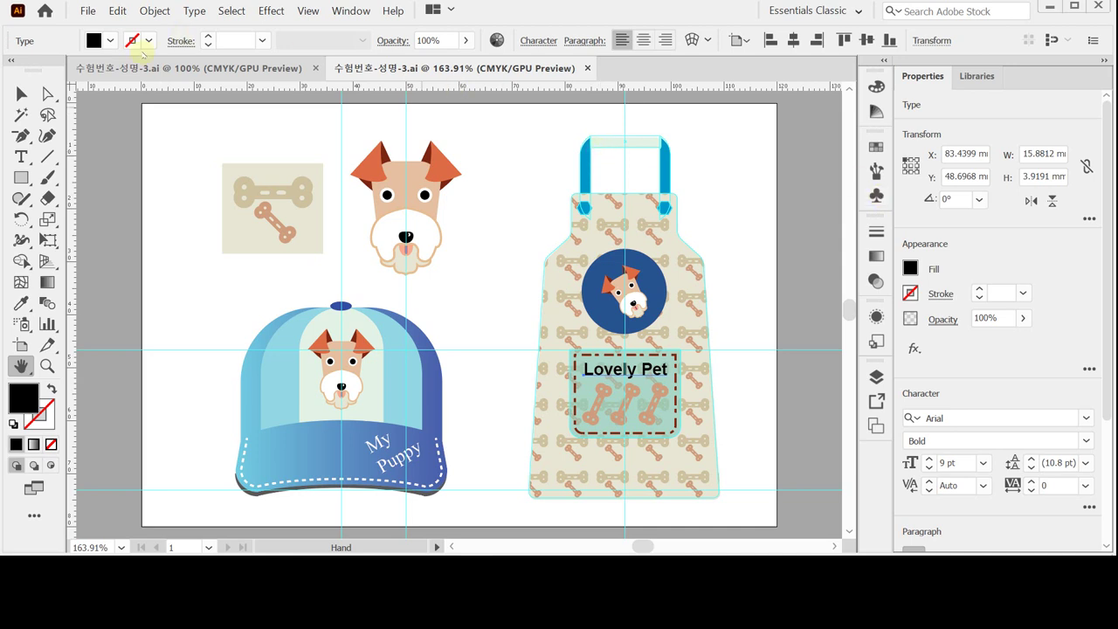
Move the "My Puppy" text on the cap's brim slightly right and up, and deselect it
left_click(21, 92)
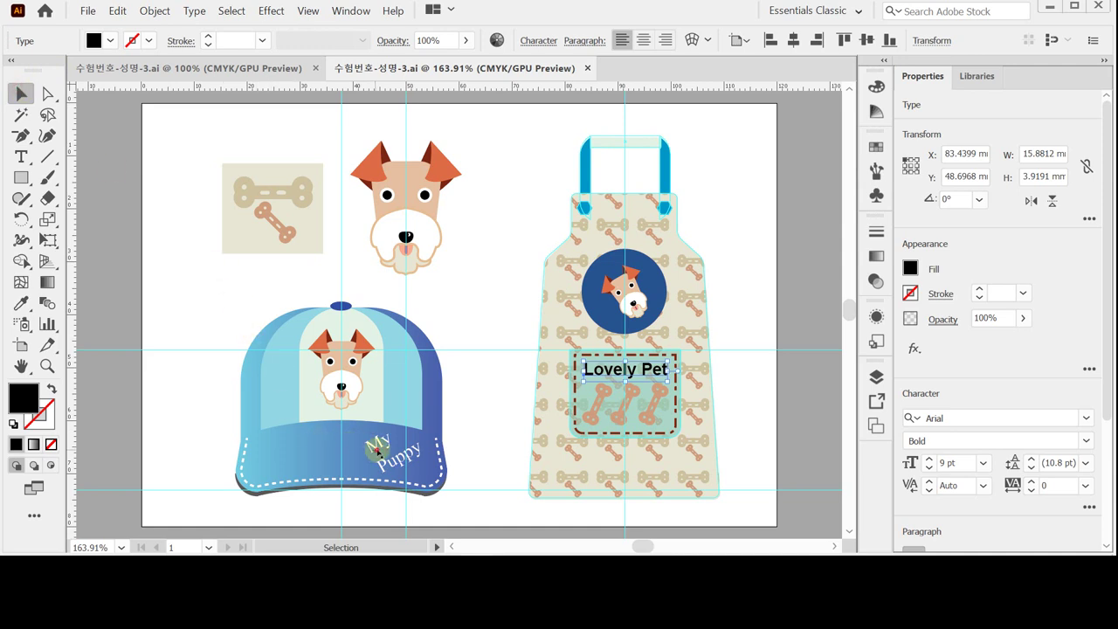
left_click(382, 447)
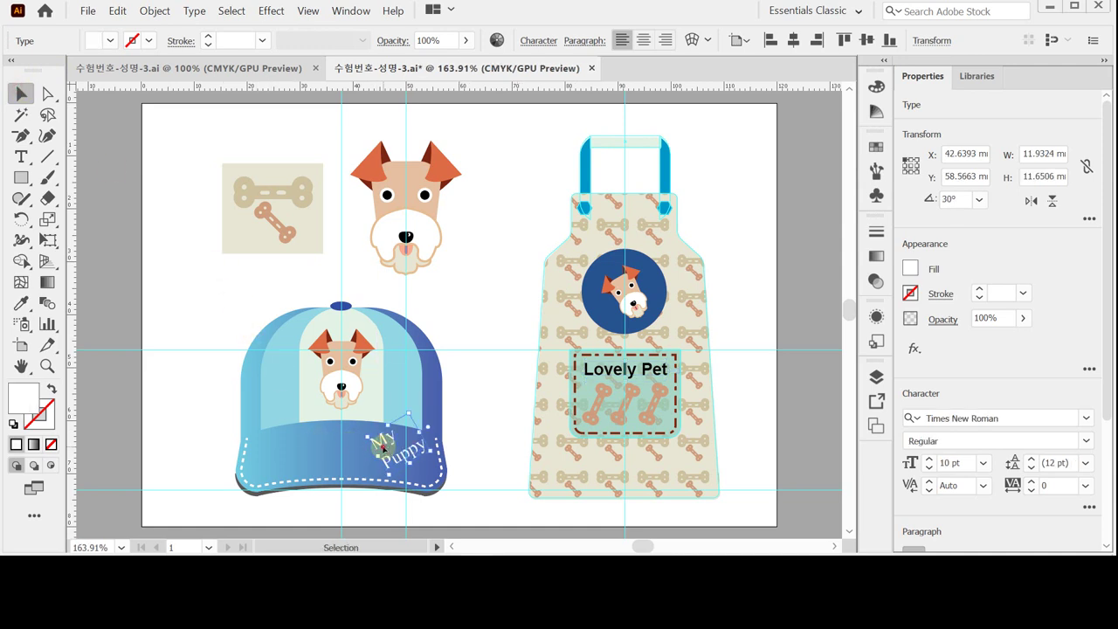
left_click(502, 312)
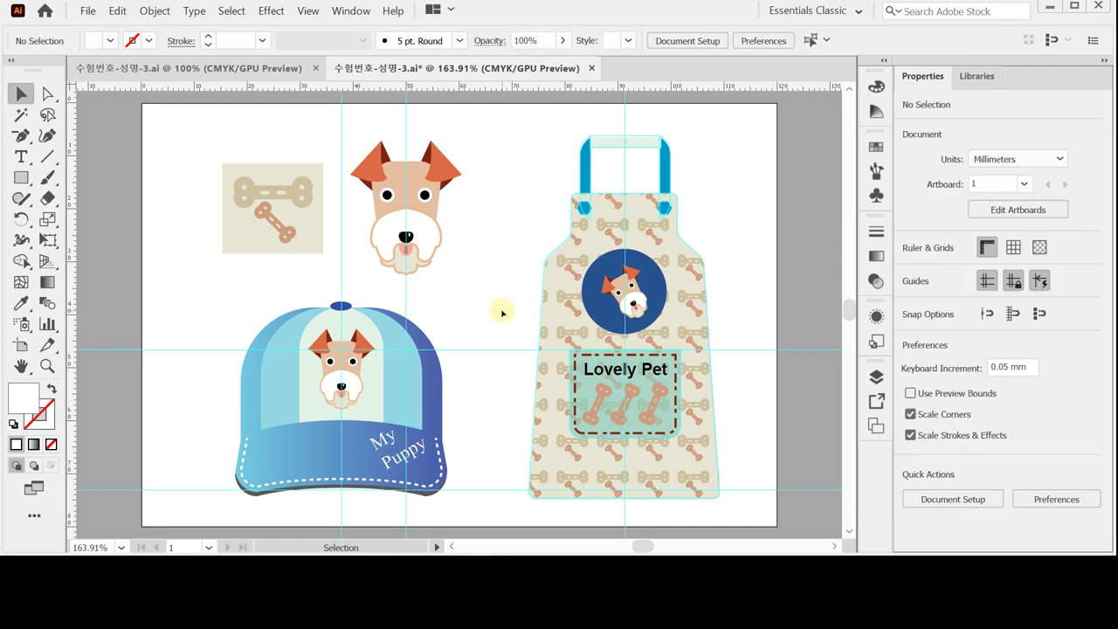
Hide all the guides in the document
right_click(494, 227)
left_click(486, 189)
right_click(485, 189)
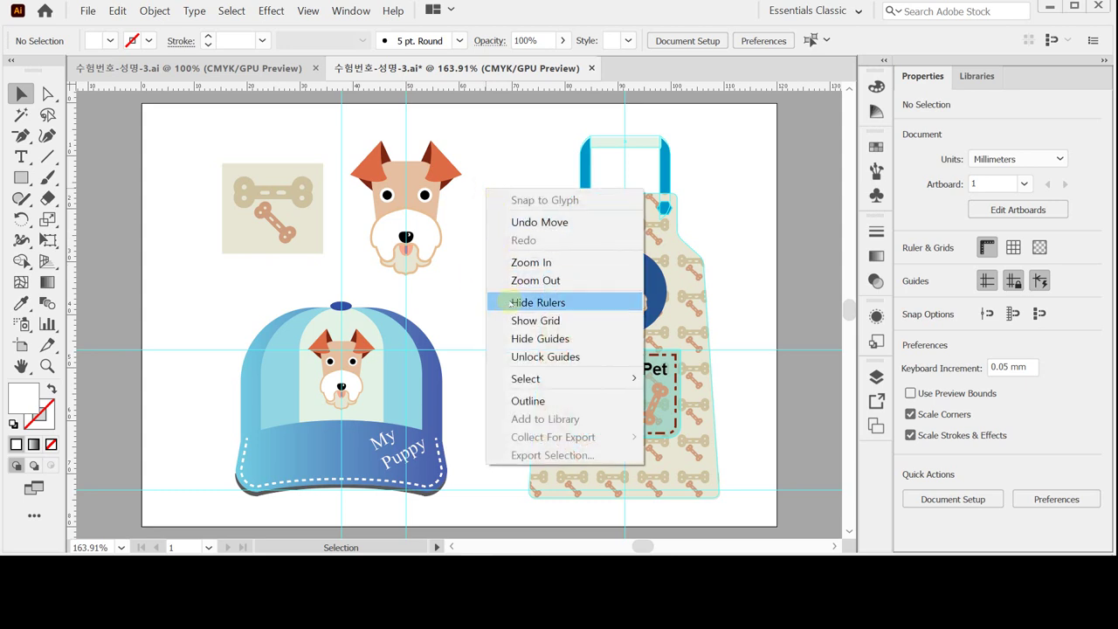
left_click(511, 338)
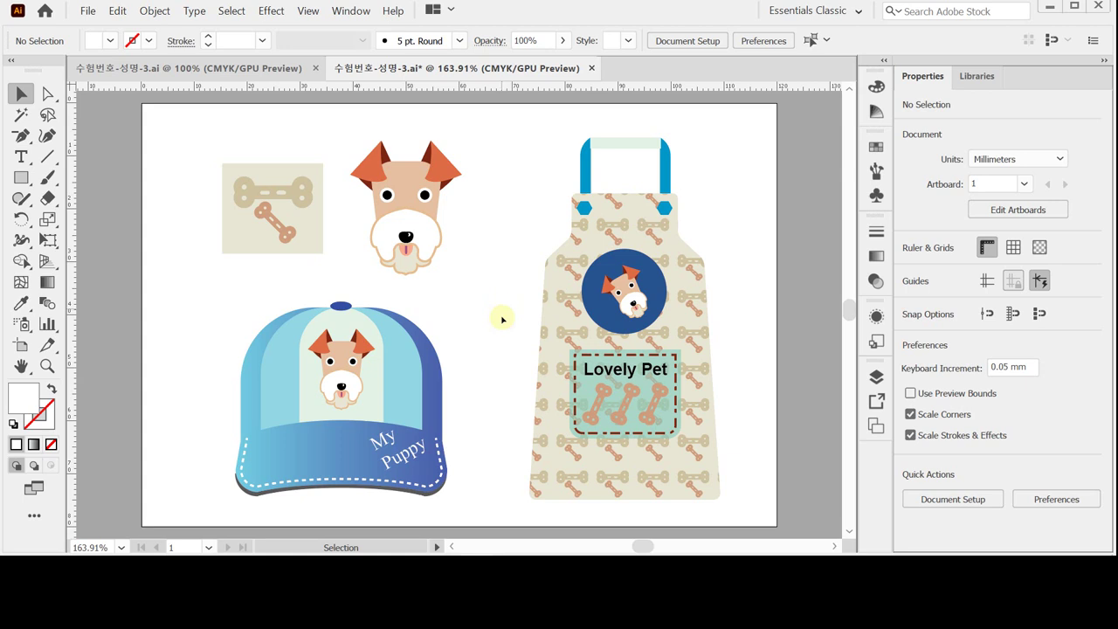
Send the pale green rectangle between the apron's neck straps to the back of the artwork
left_click(616, 145)
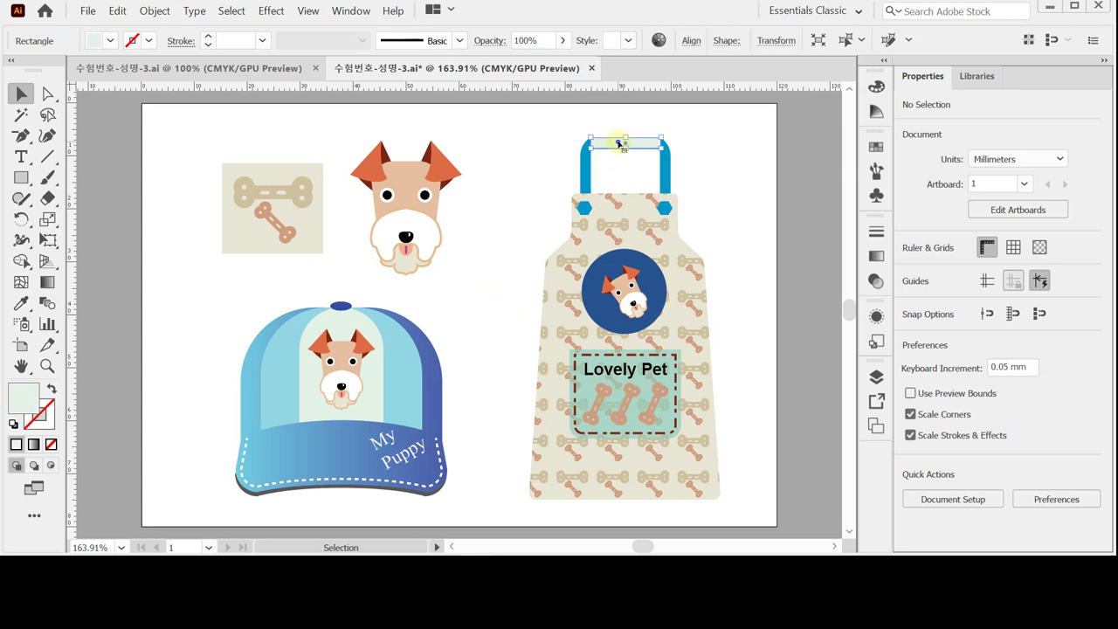
right_click(616, 144)
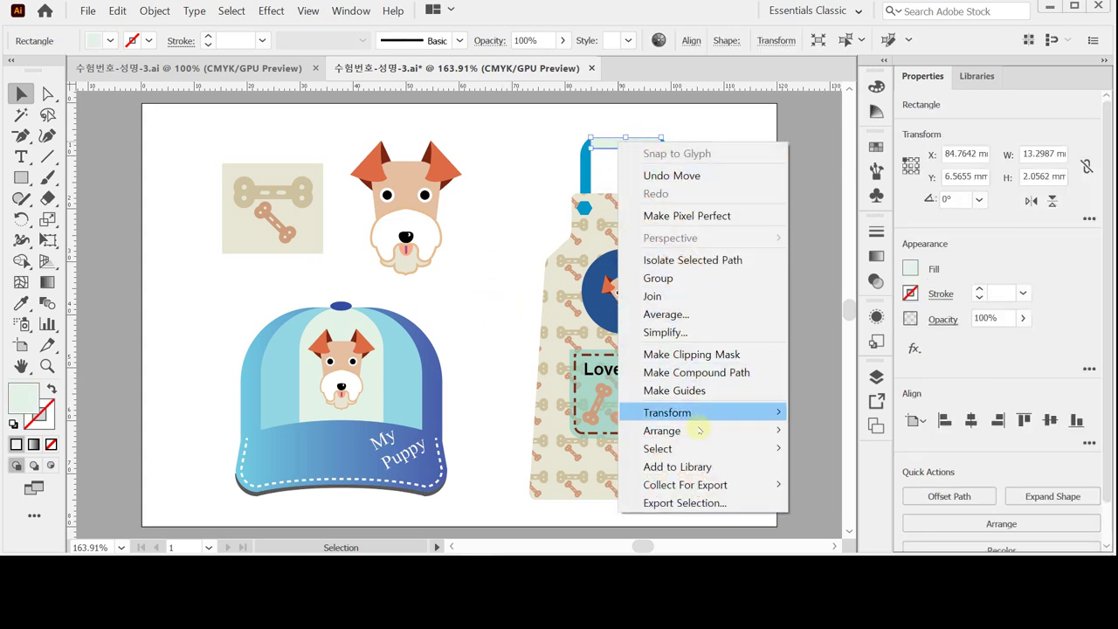
mouse_move(699, 429)
left_click(808, 484)
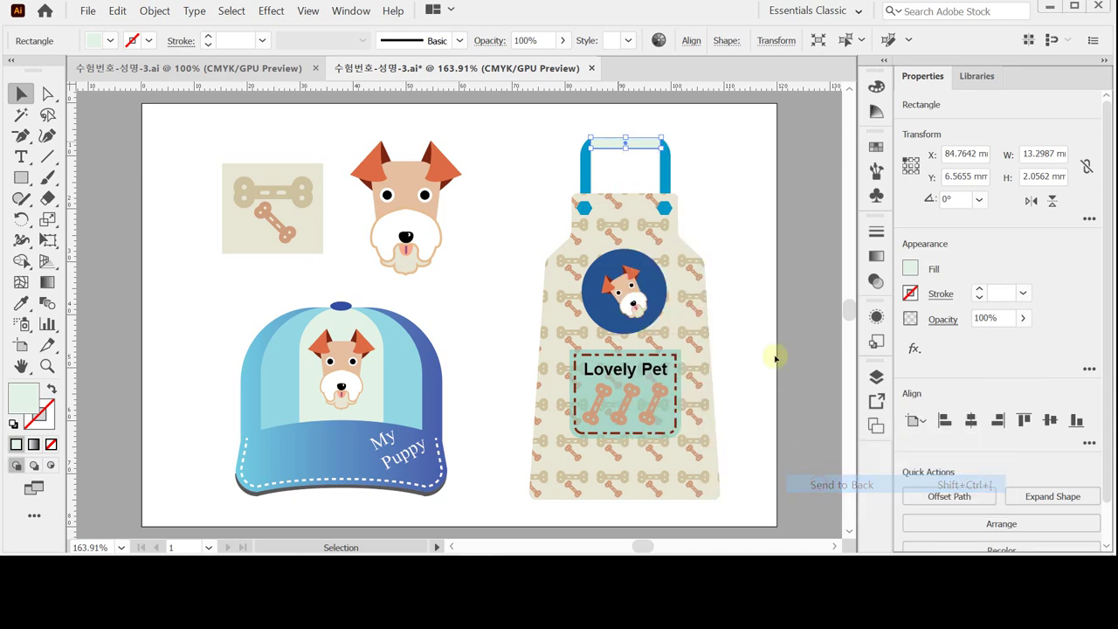
left_click(771, 295)
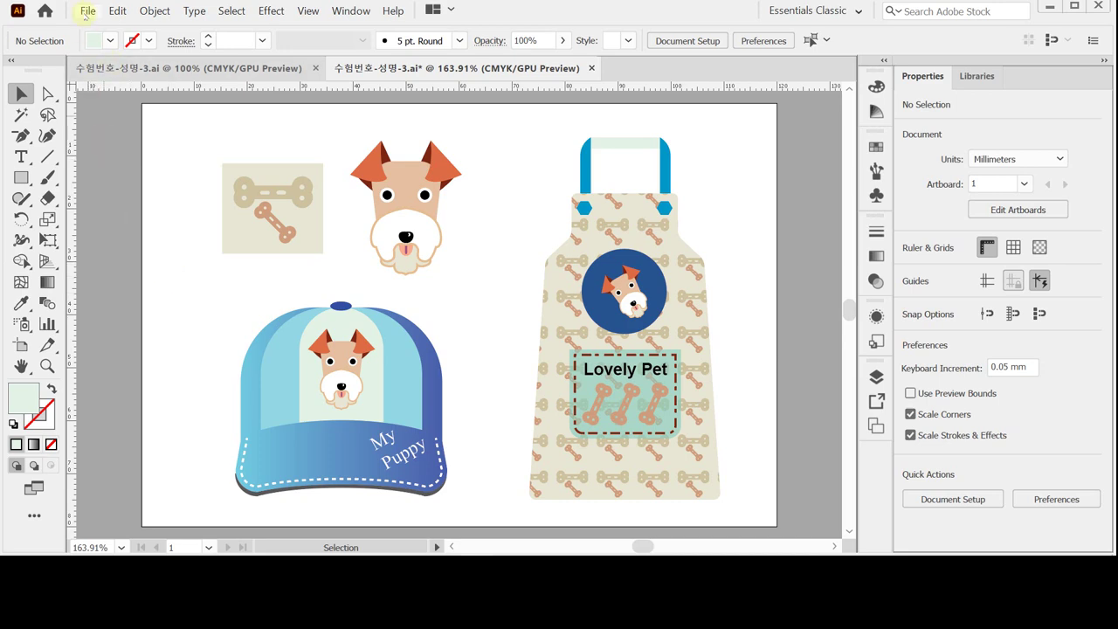
Save the artwork as 수험번호-성명-3.ai in the GTQ folder, replacing the existing file, in Illustrator 2020 format
left_click(87, 12)
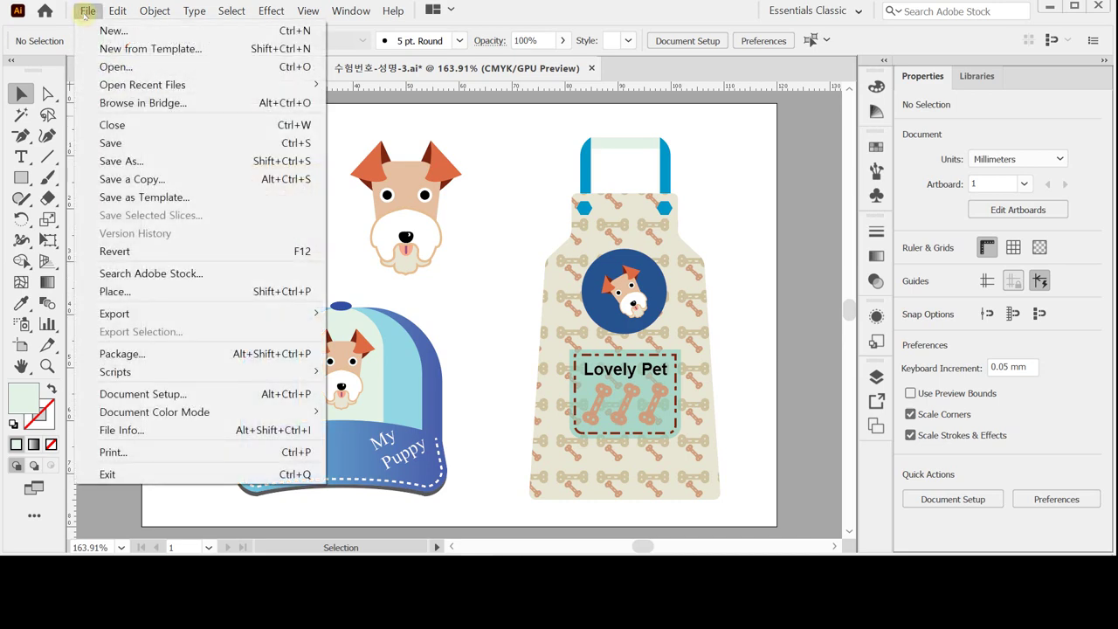
left_click(122, 161)
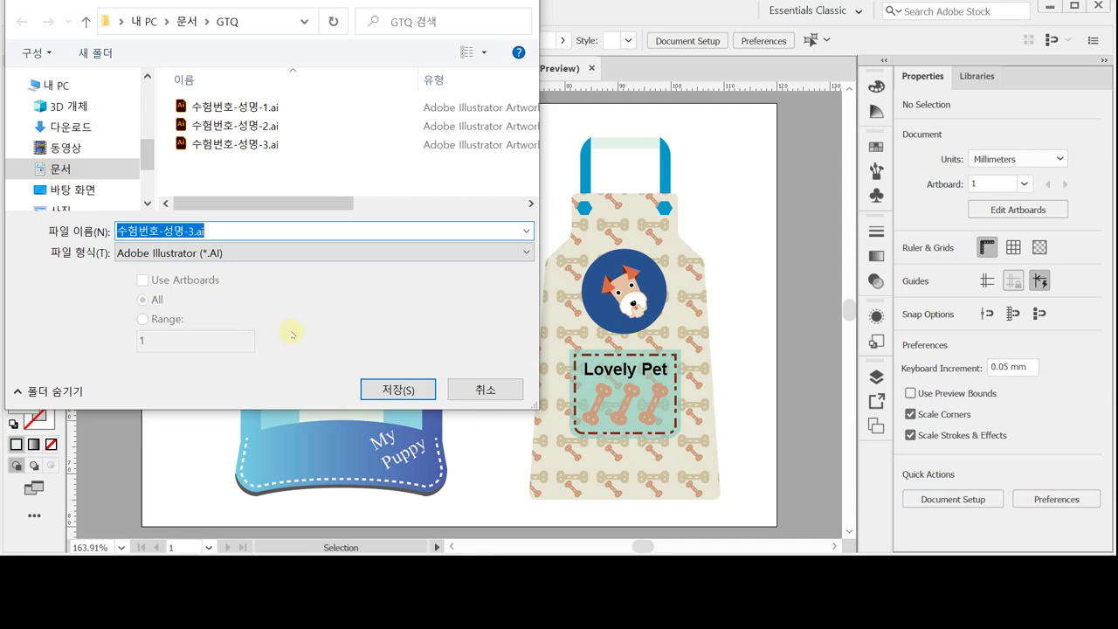
left_click(387, 388)
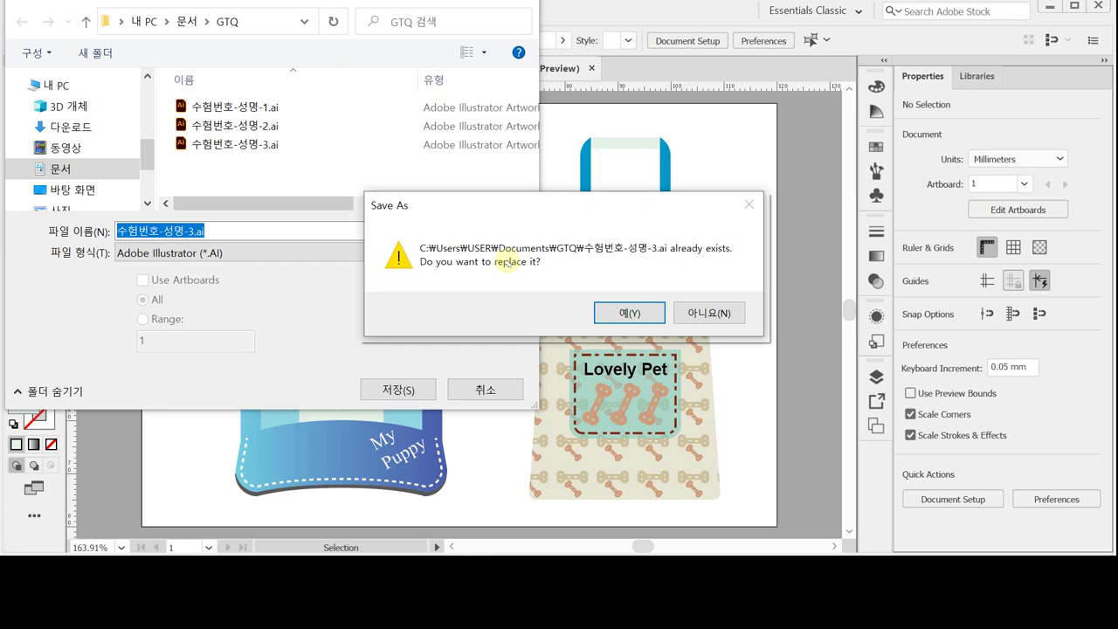
left_click(614, 316)
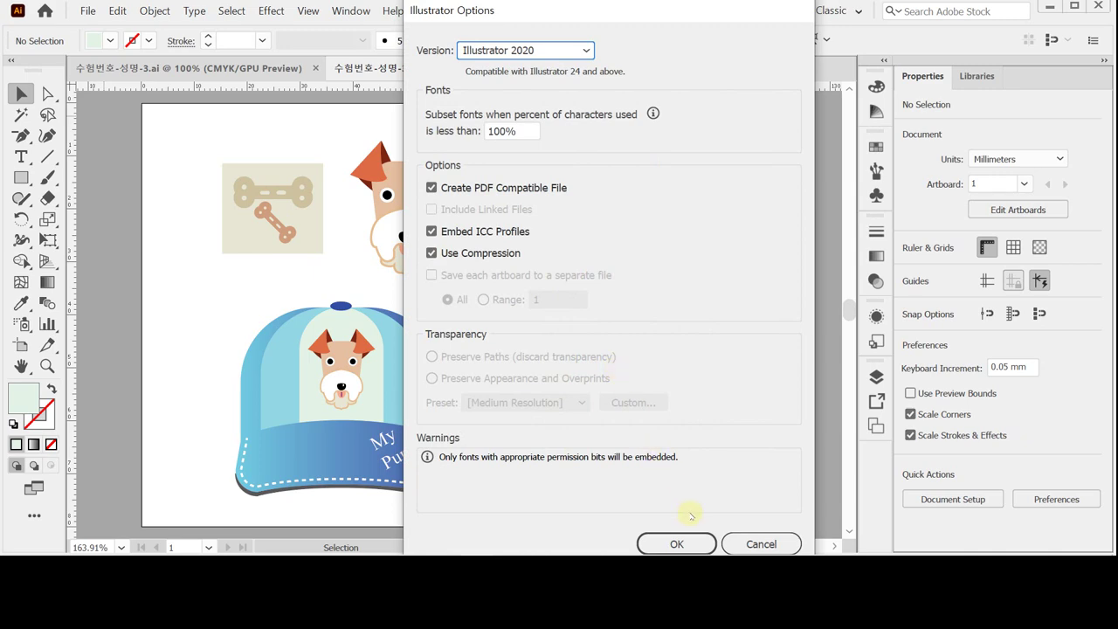
left_click(671, 541)
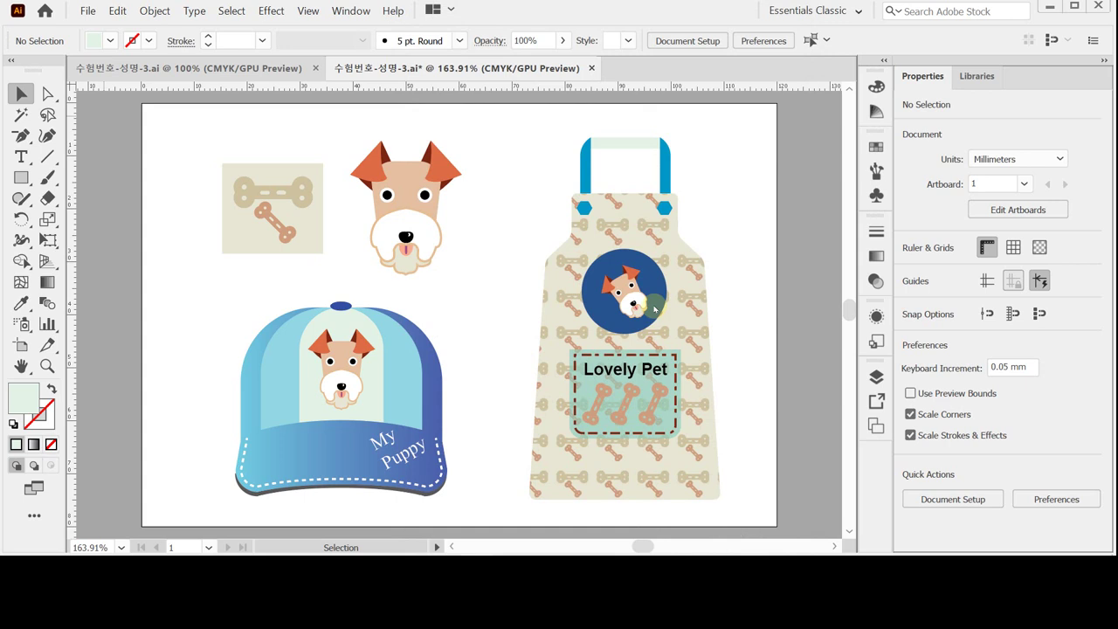